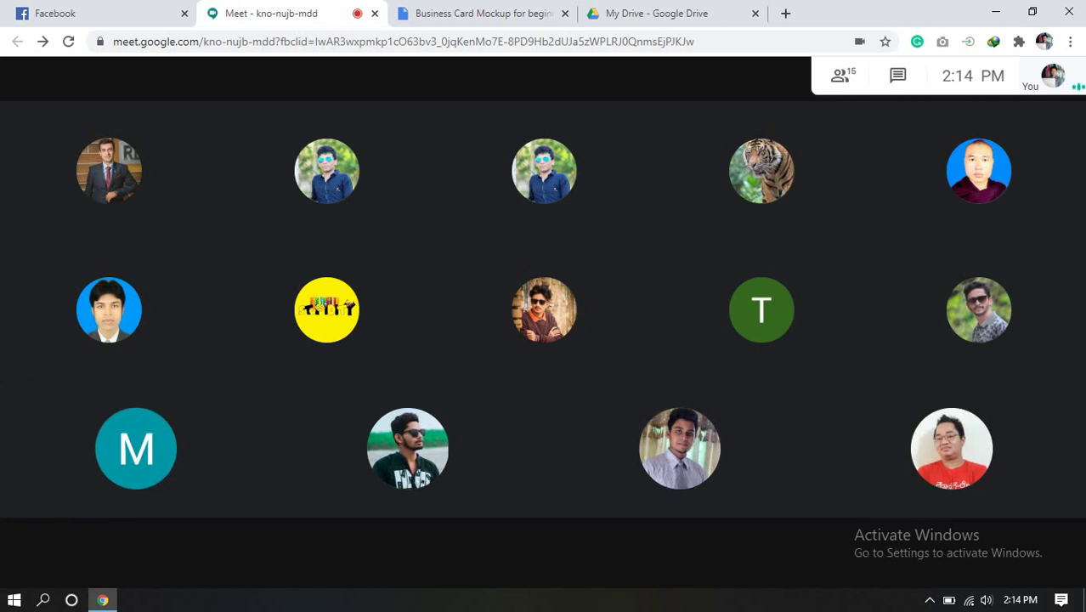
# Close the Business Card Mockup for beginners.zip preview and return to the Google Meet call.
pyautogui.click(444, 13)
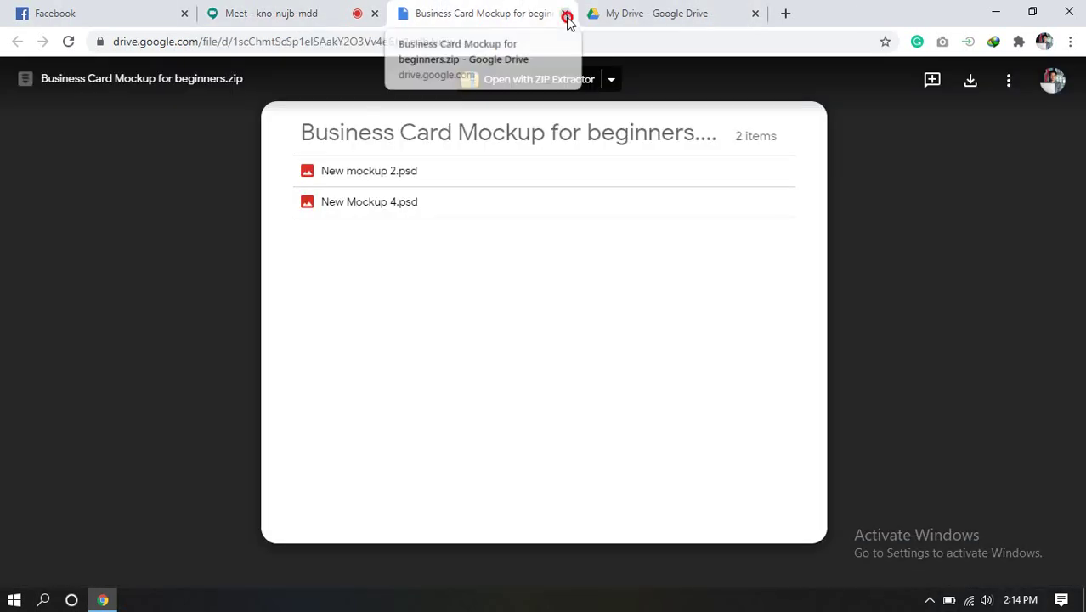
pyautogui.hotkey('ctrl', 'Tab')
pyautogui.click(316, 12)
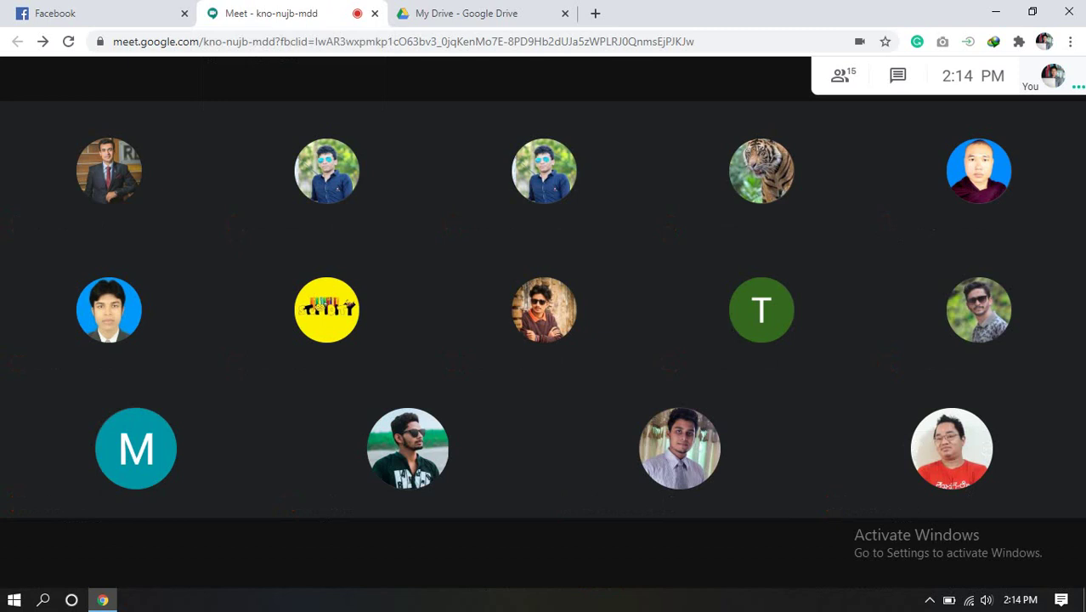
# Open the Faridpur 05-08 No batch spreadsheet from My Drive and display the Faridpur GD 05-08 sheet 2.
pyautogui.click(491, 10)
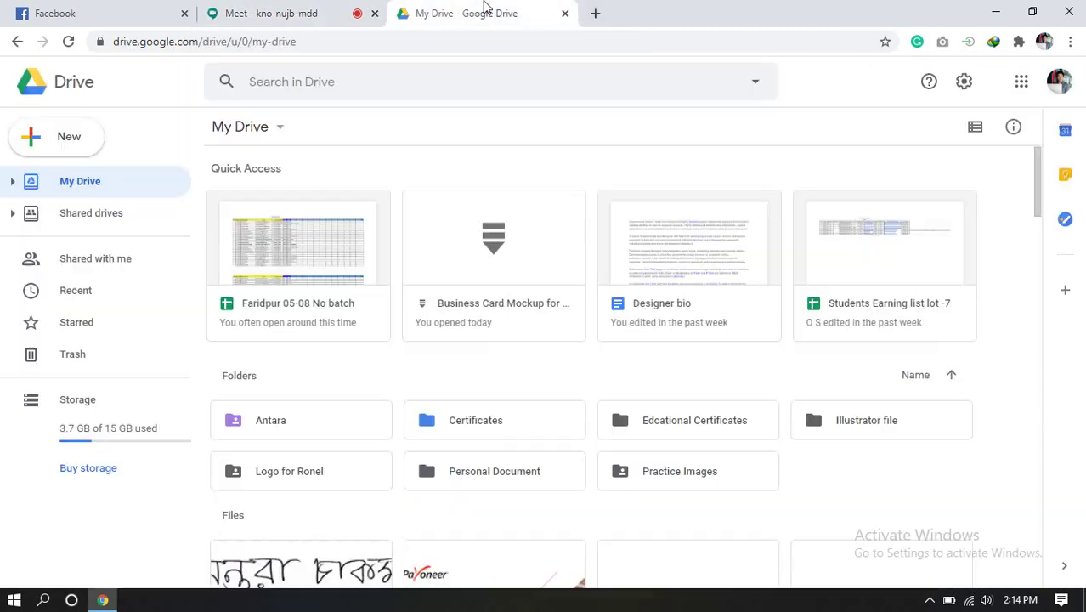
pyautogui.doubleClick(262, 266)
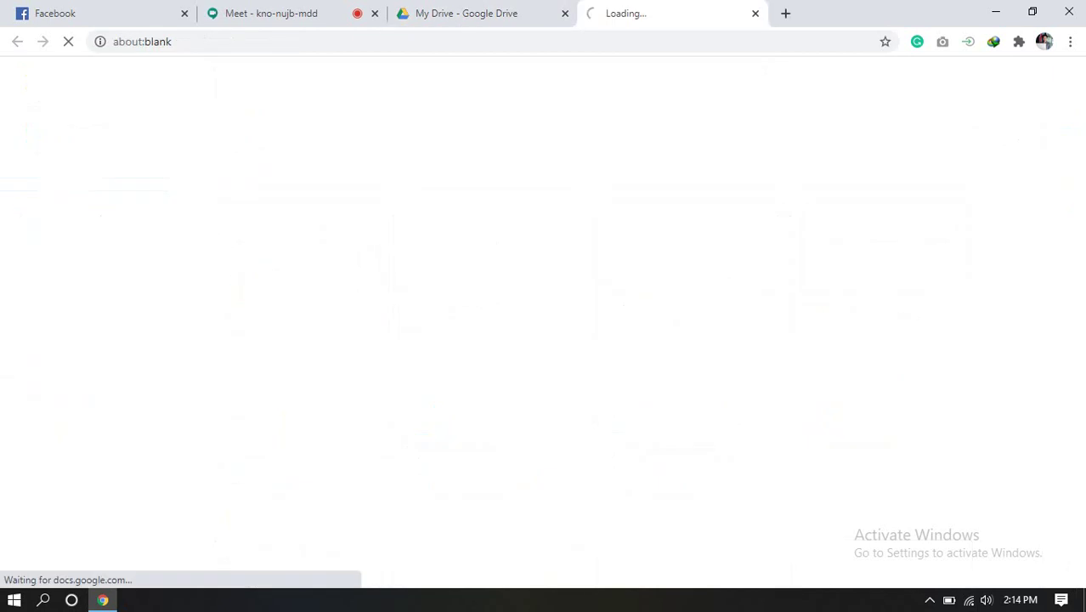
pyautogui.click(500, 8)
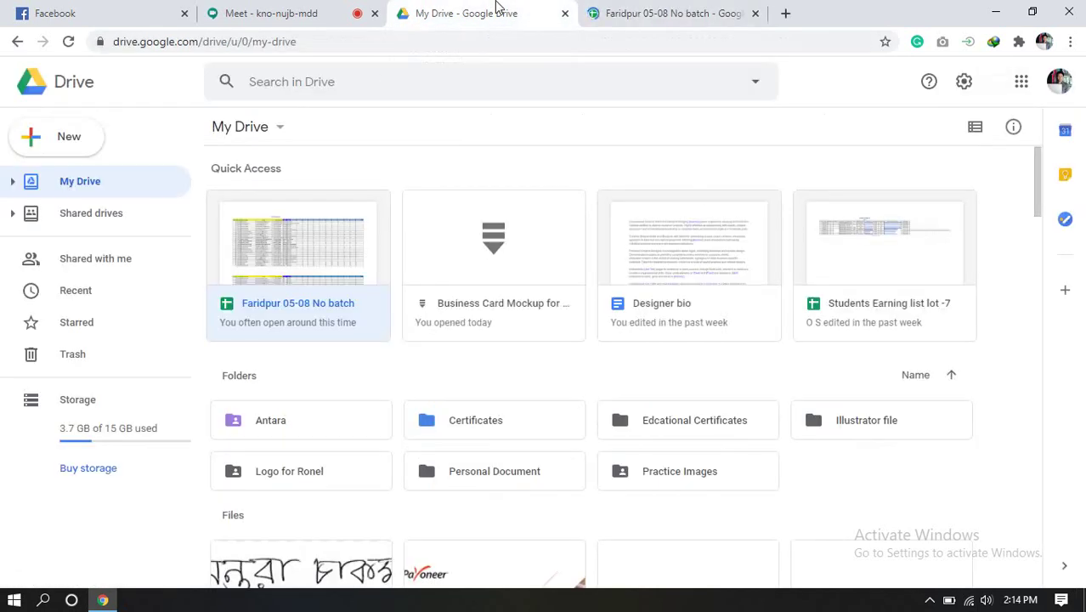
pyautogui.click(289, 9)
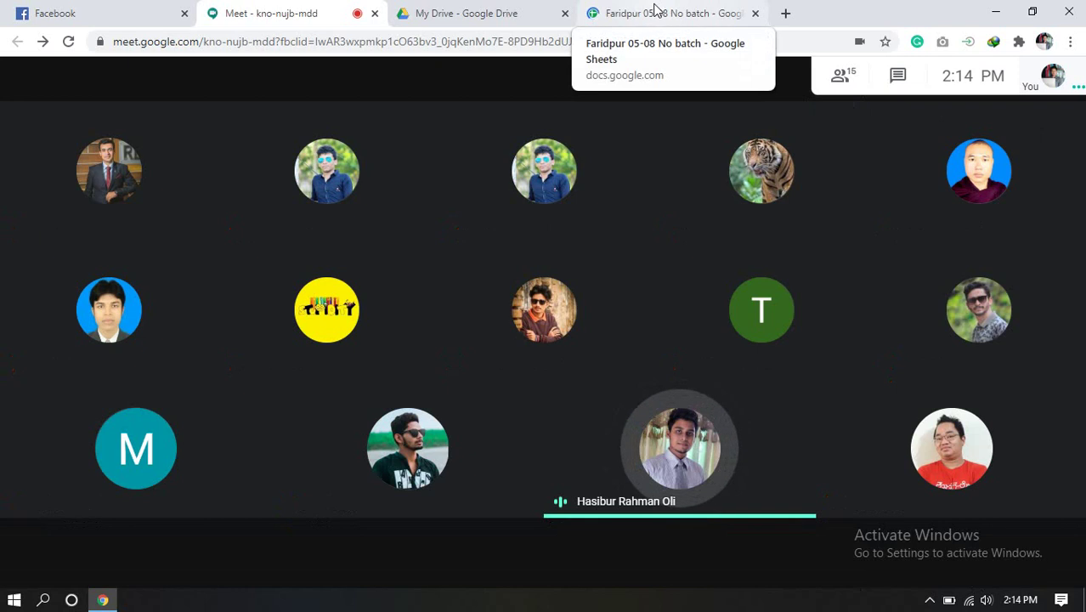
pyautogui.click(629, 7)
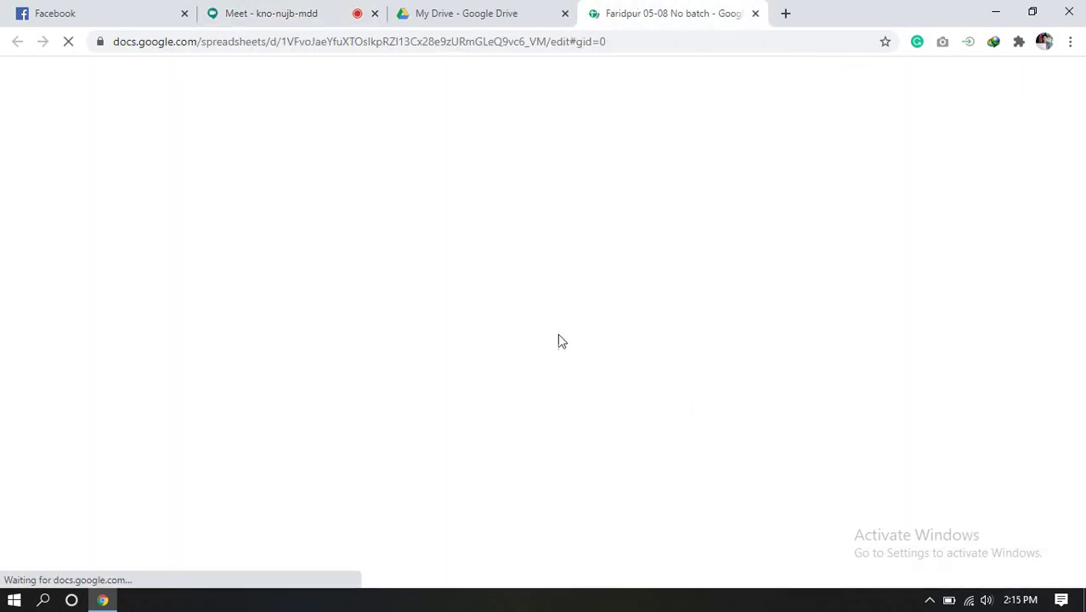
pyautogui.click(292, 11)
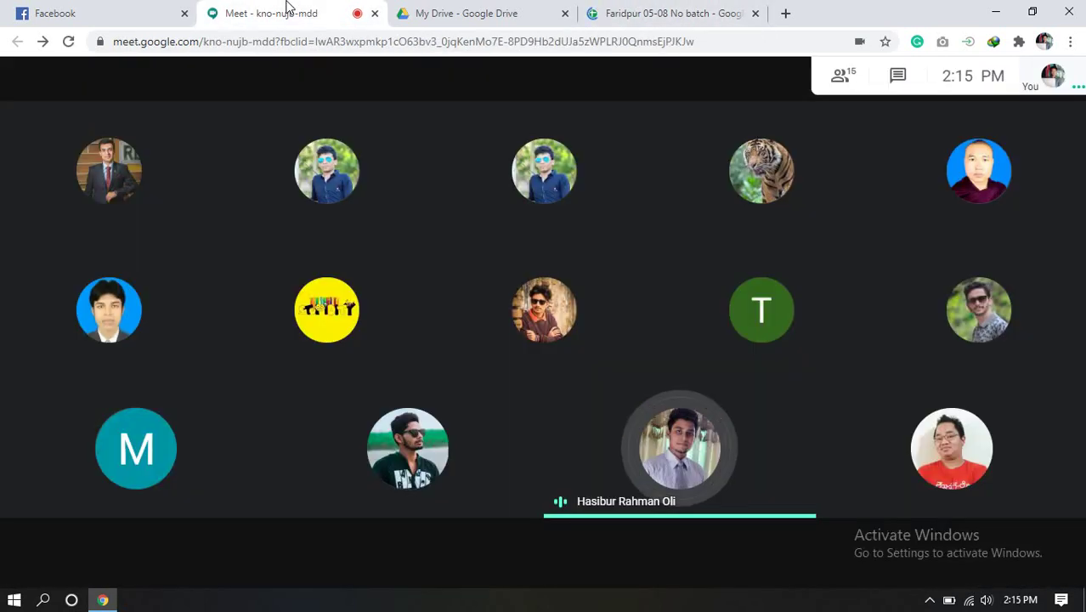
pyautogui.click(638, 20)
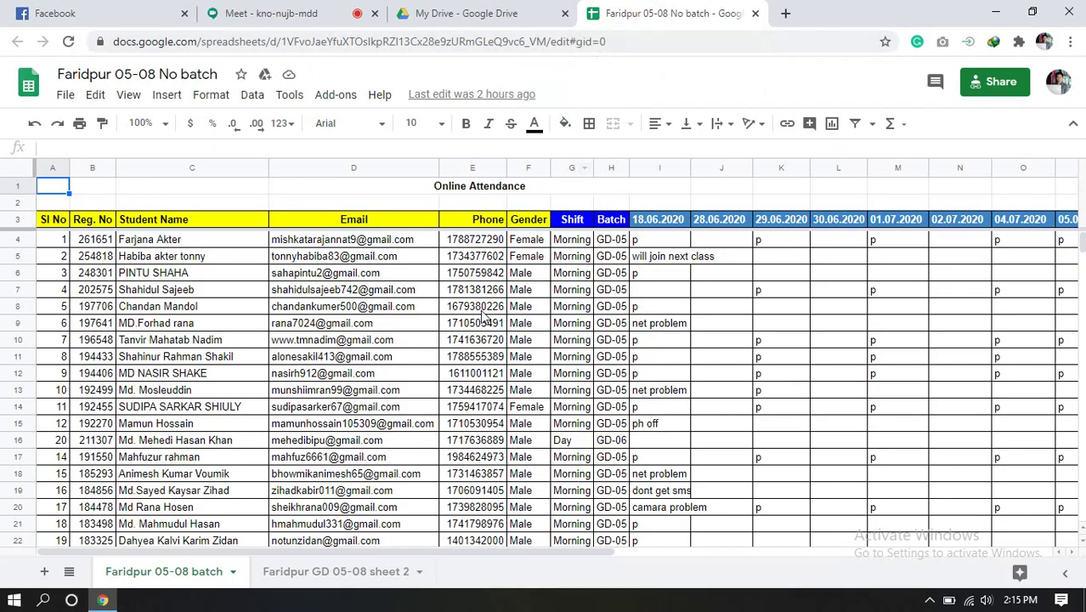
pyautogui.click(337, 576)
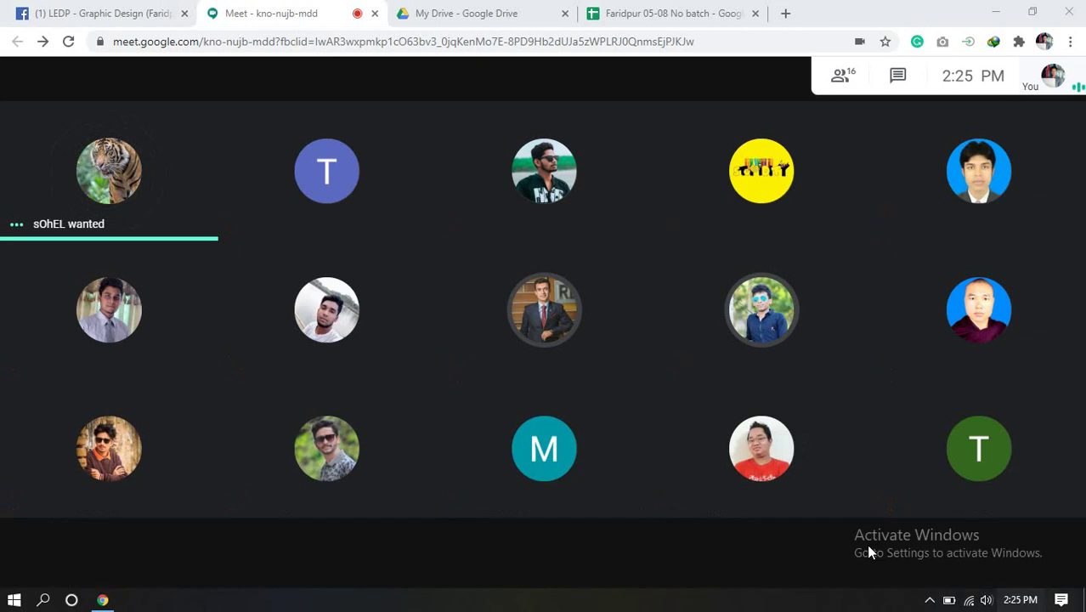
# Launch Adobe Photoshop CS6 (64 Bit) from the Adobe Master Collection CS6 folder.
pyautogui.press('super')
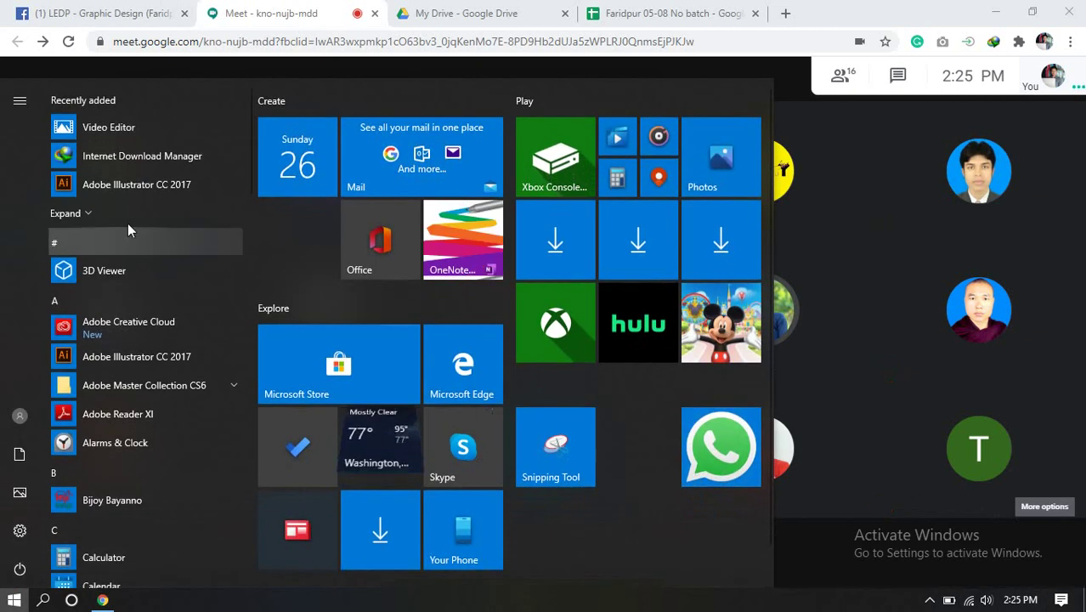
pyautogui.click(148, 389)
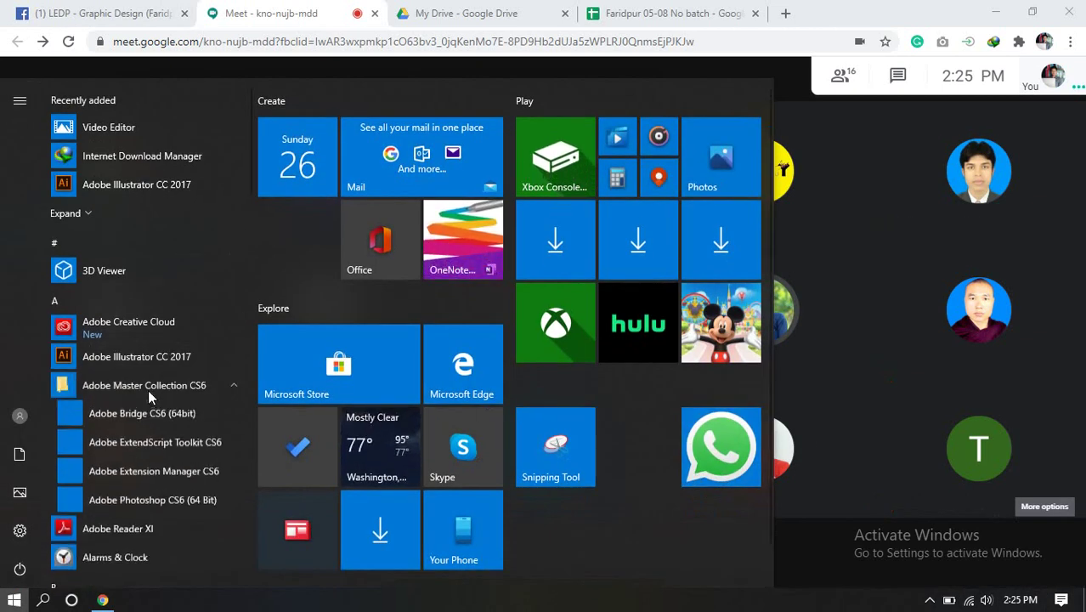
pyautogui.scroll(-2, 174, 367)
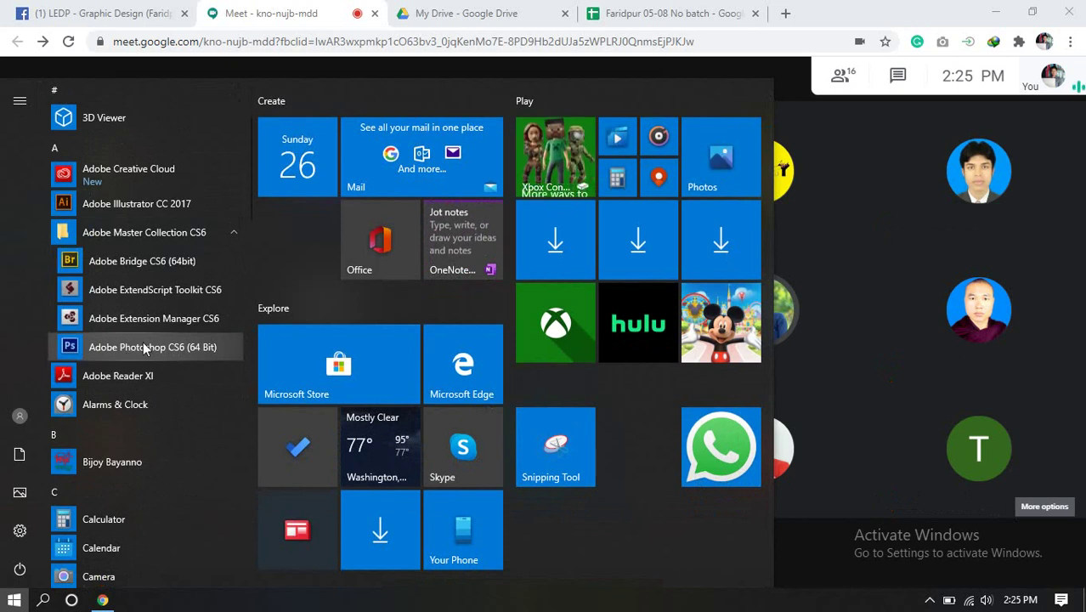
pyautogui.click(145, 350)
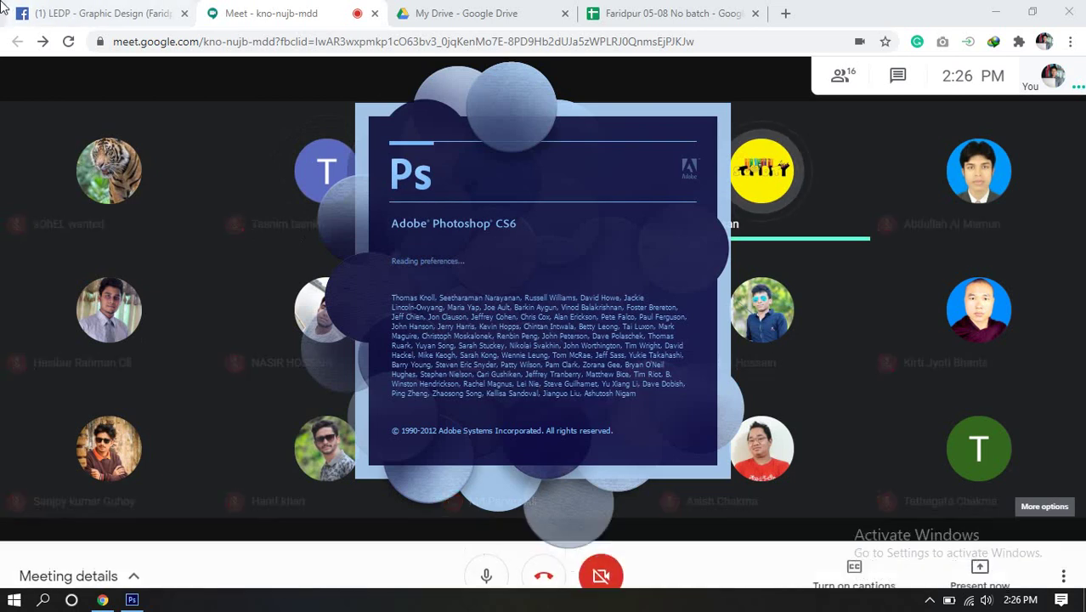
# Open the new Facebook notification about the graphic design group and view the screenshot posted by the member.
pyautogui.click(125, 14)
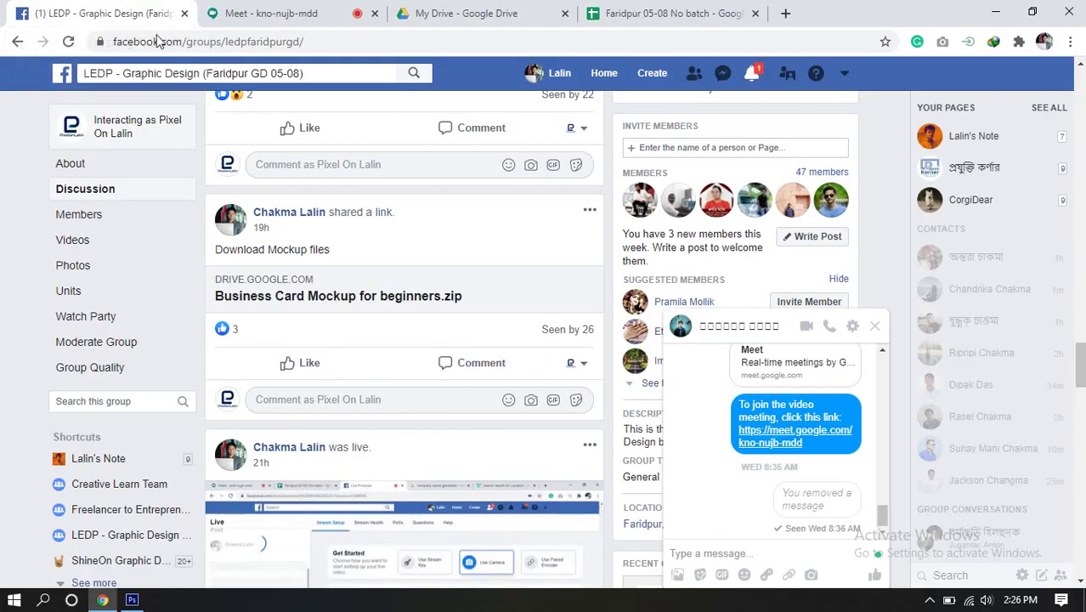
pyautogui.click(753, 73)
pyautogui.click(593, 154)
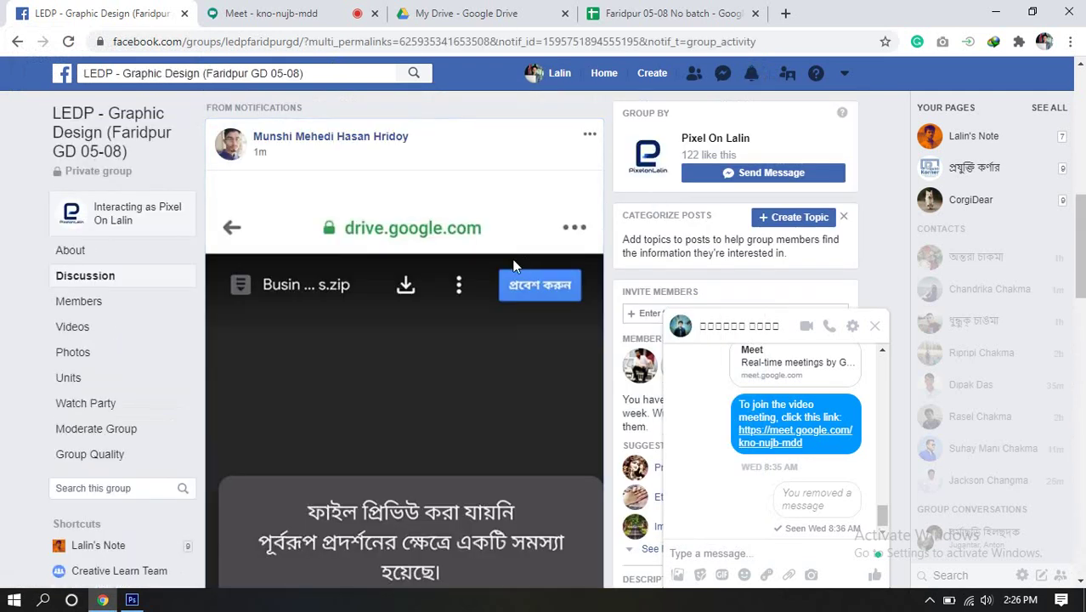
pyautogui.scroll(-2, 600, 293)
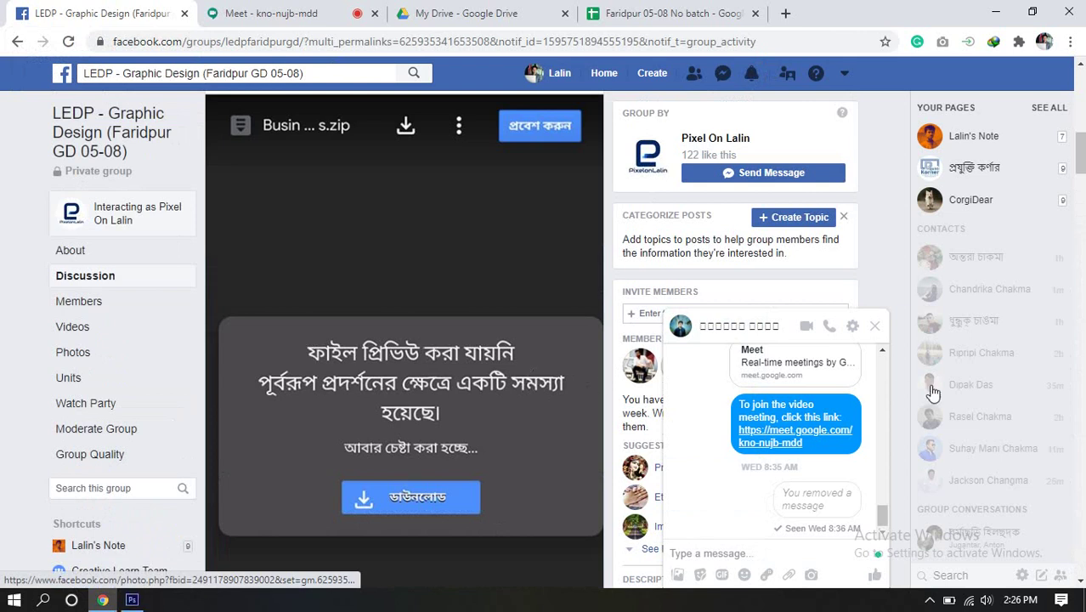
pyautogui.hotkey('alt', 'Tab')
pyautogui.click(113, 601)
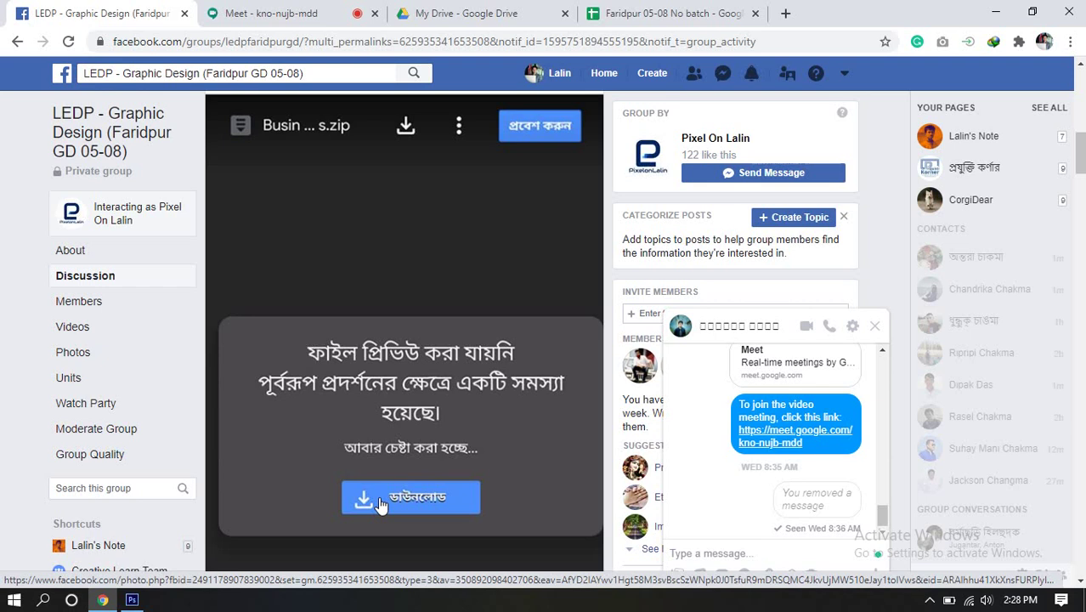
pyautogui.click(272, 10)
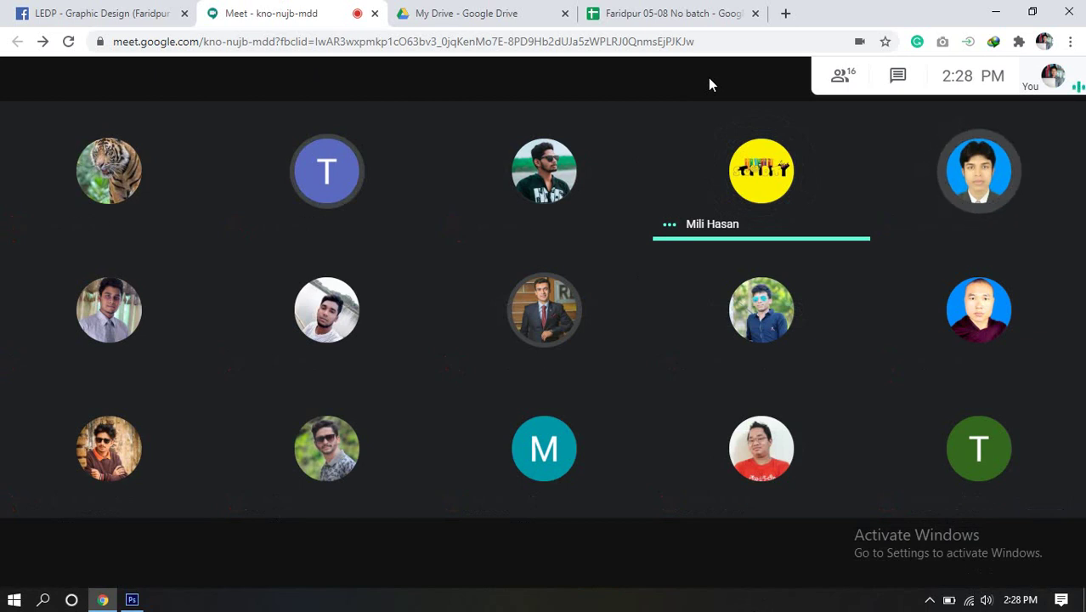
pyautogui.click(425, 12)
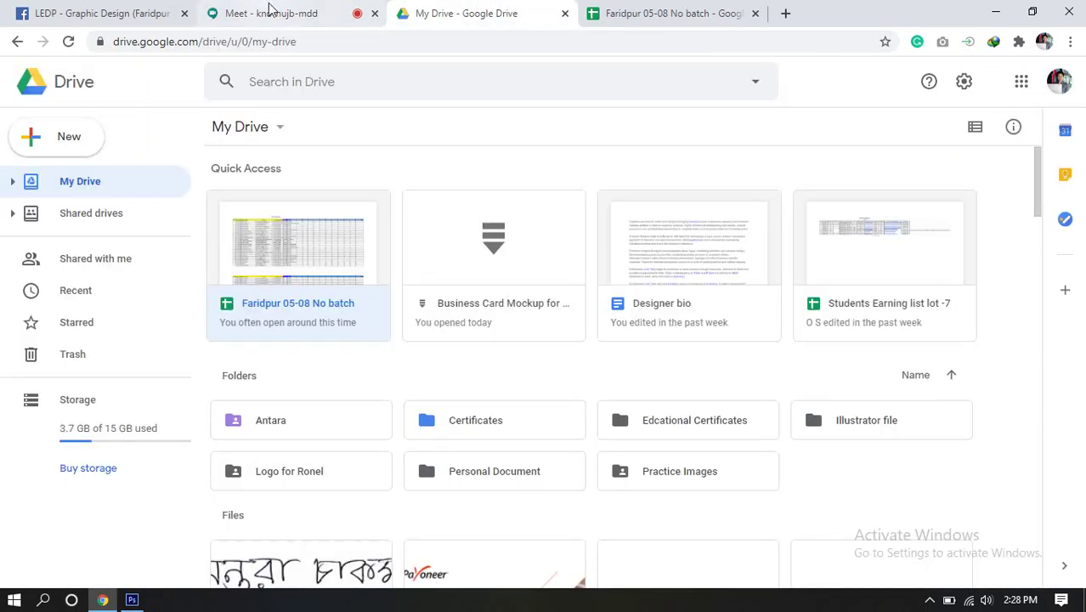
pyautogui.click(269, 10)
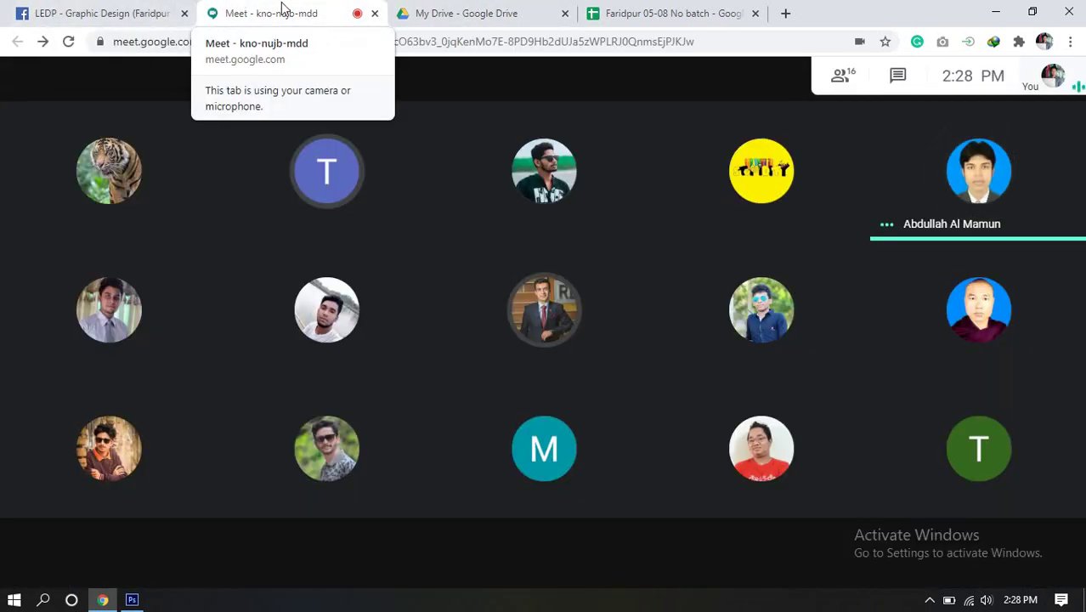
pyautogui.click(109, 10)
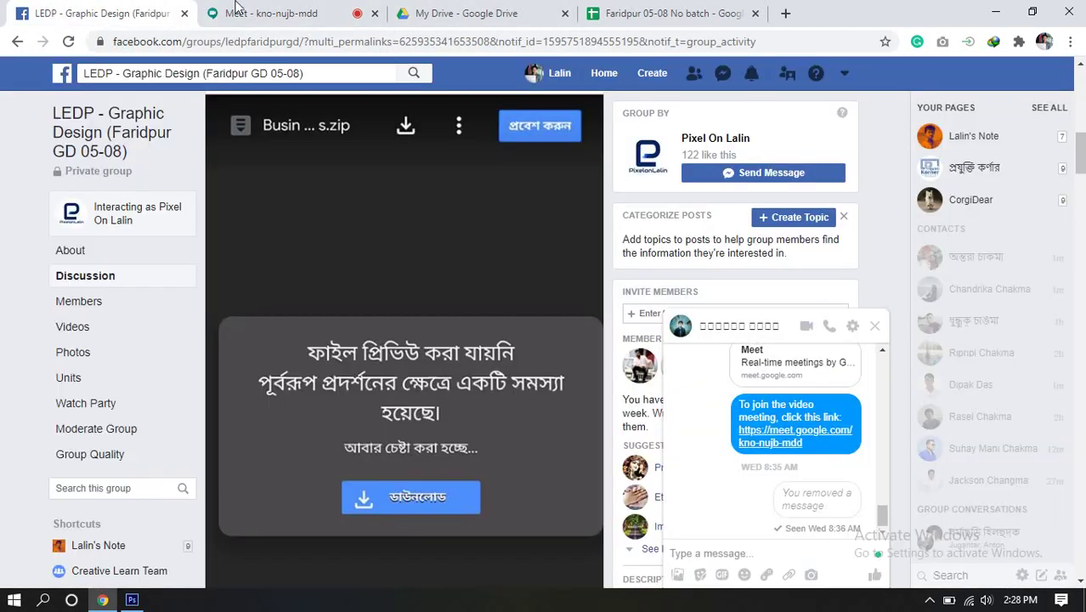
pyautogui.click(237, 8)
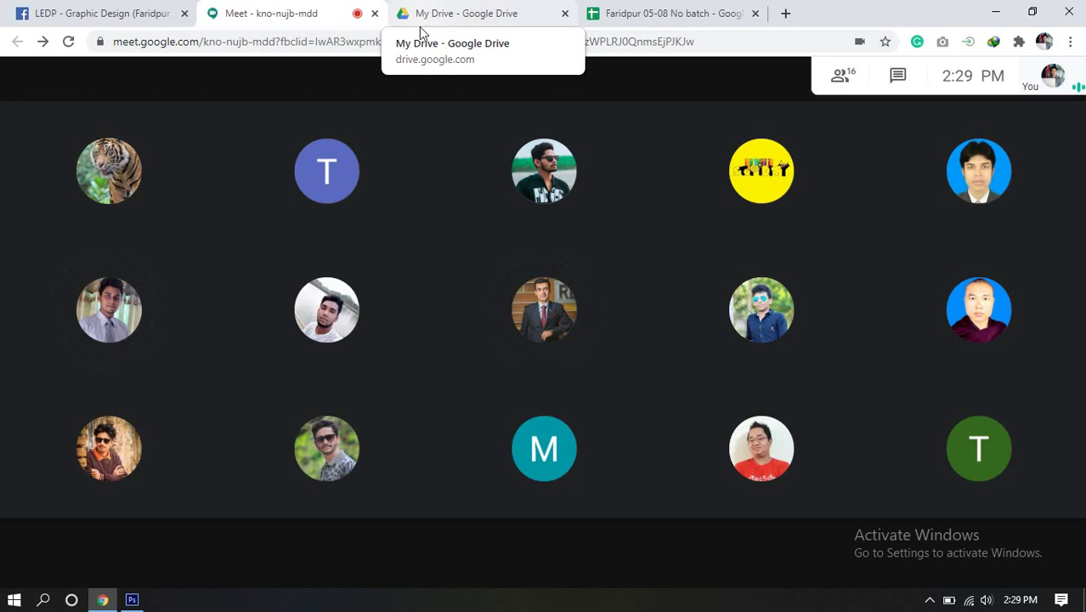
pyautogui.moveTo(669, 89)
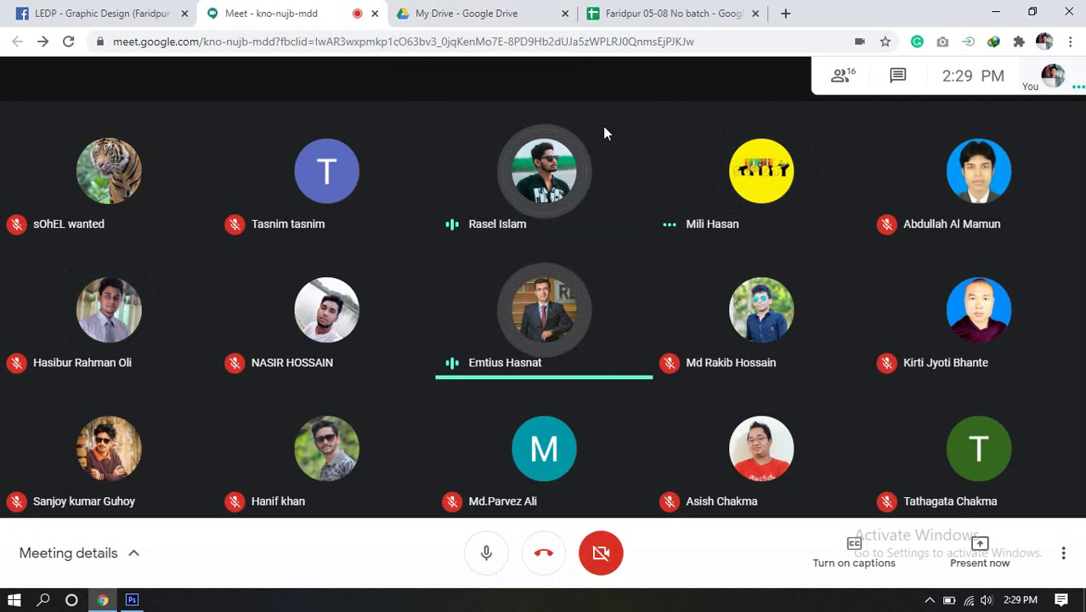
pyautogui.moveTo(601, 147)
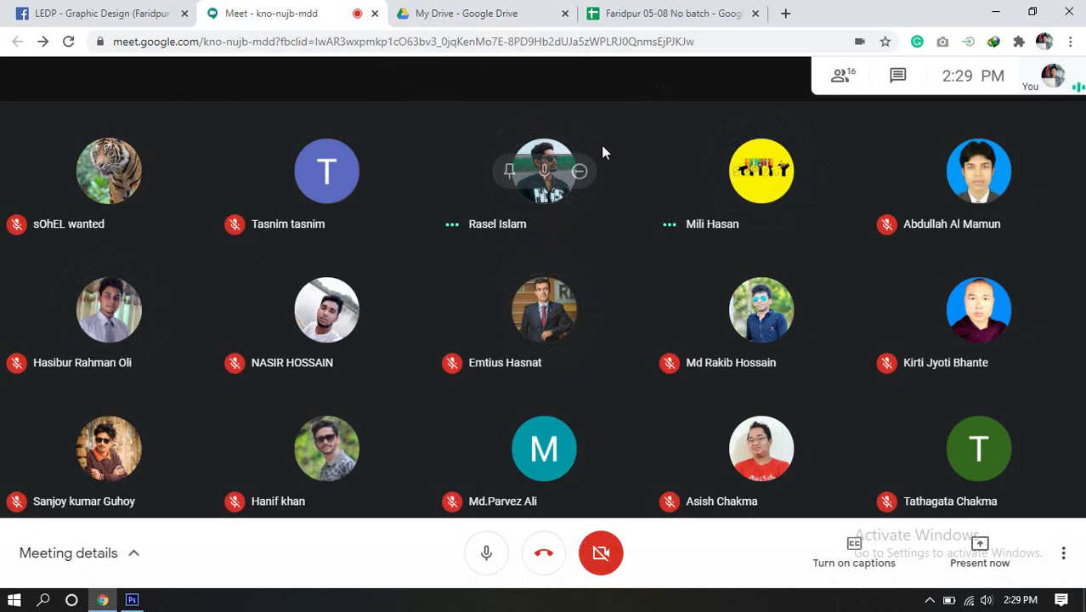
pyautogui.moveTo(786, 342)
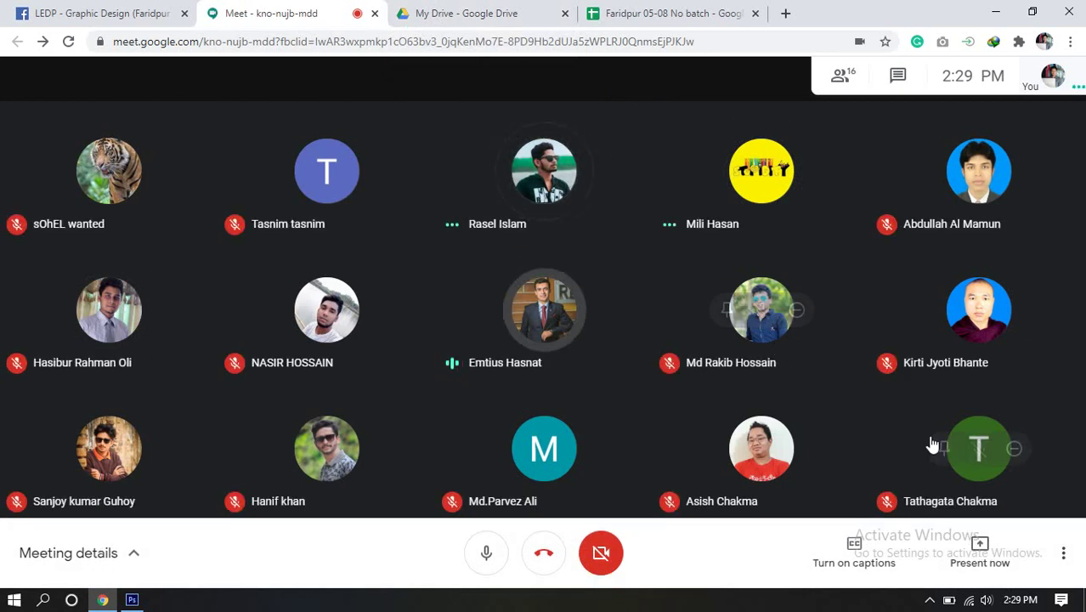
pyautogui.moveTo(354, 459)
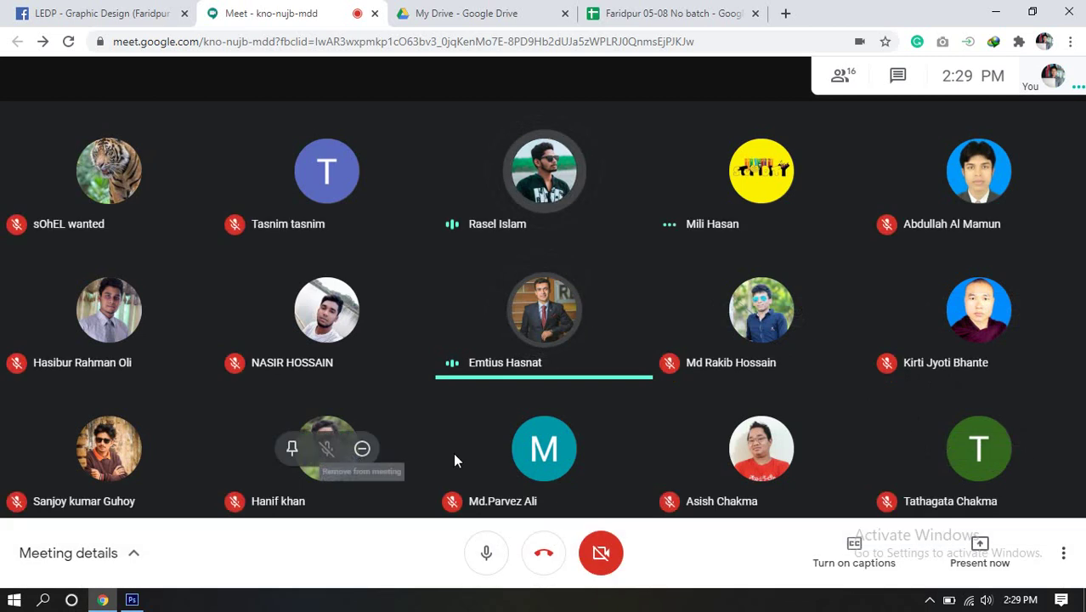
pyautogui.moveTo(688, 127)
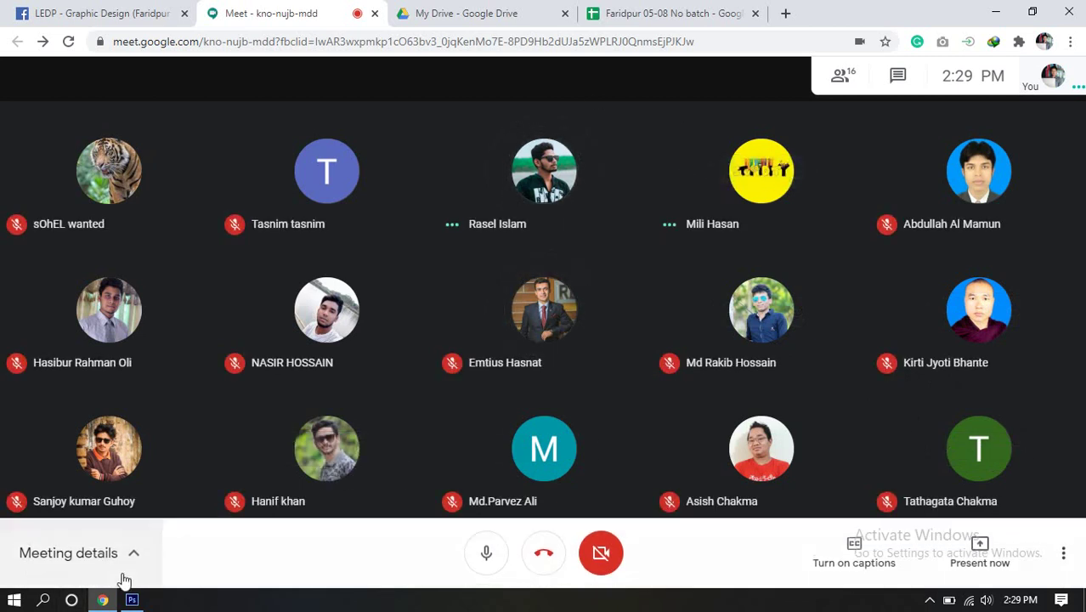
# Switch to Photoshop and activate the Move tool.
pyautogui.click(133, 601)
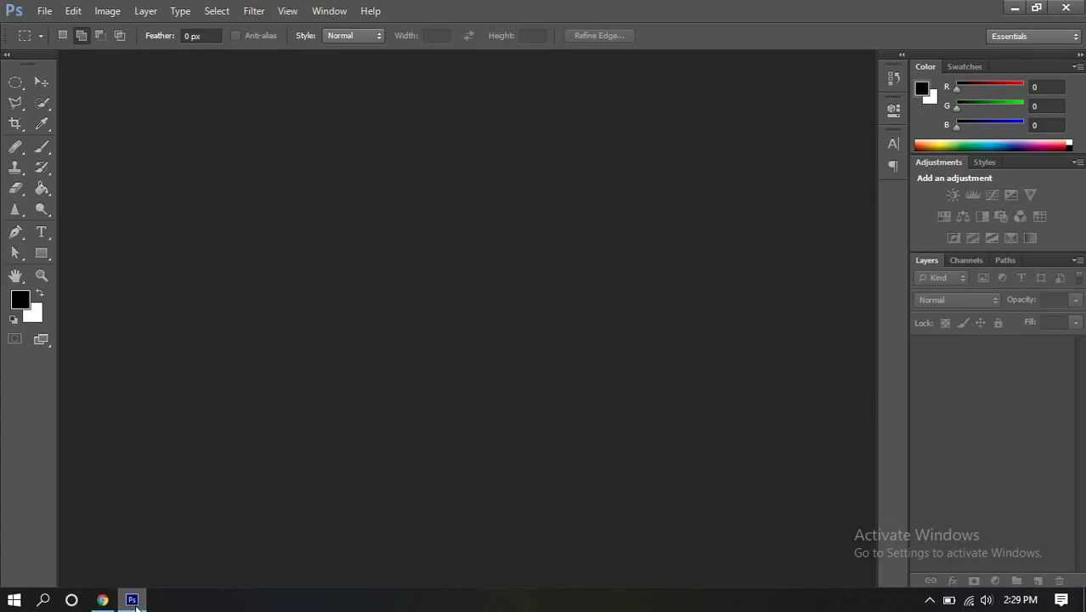
pyautogui.click(40, 82)
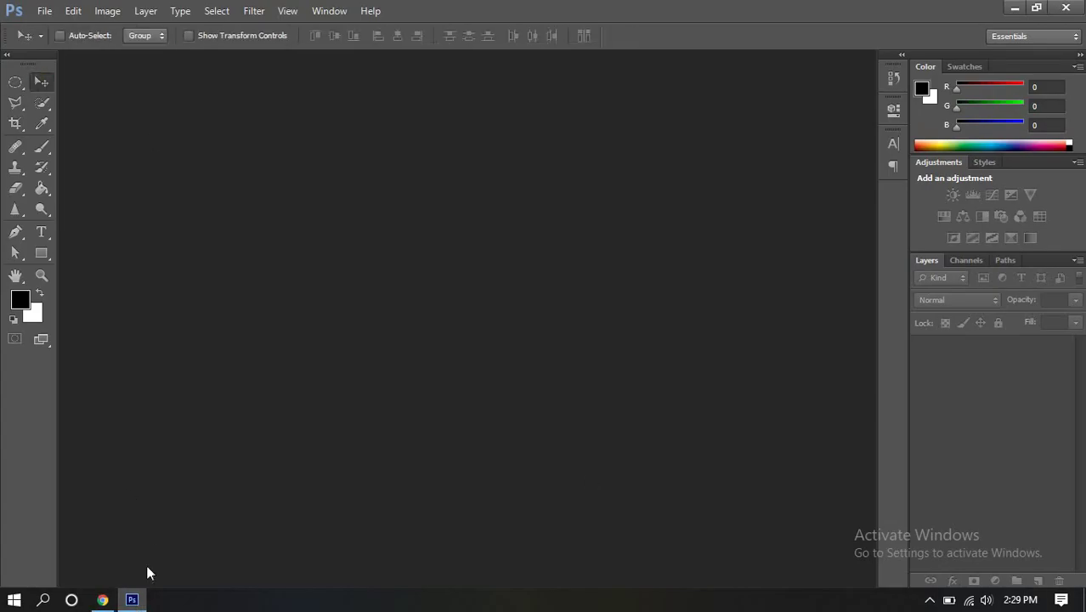
# Switch back to Chrome, check the latest Facebook notifications and return to the Google Meet call.
pyautogui.click(102, 600)
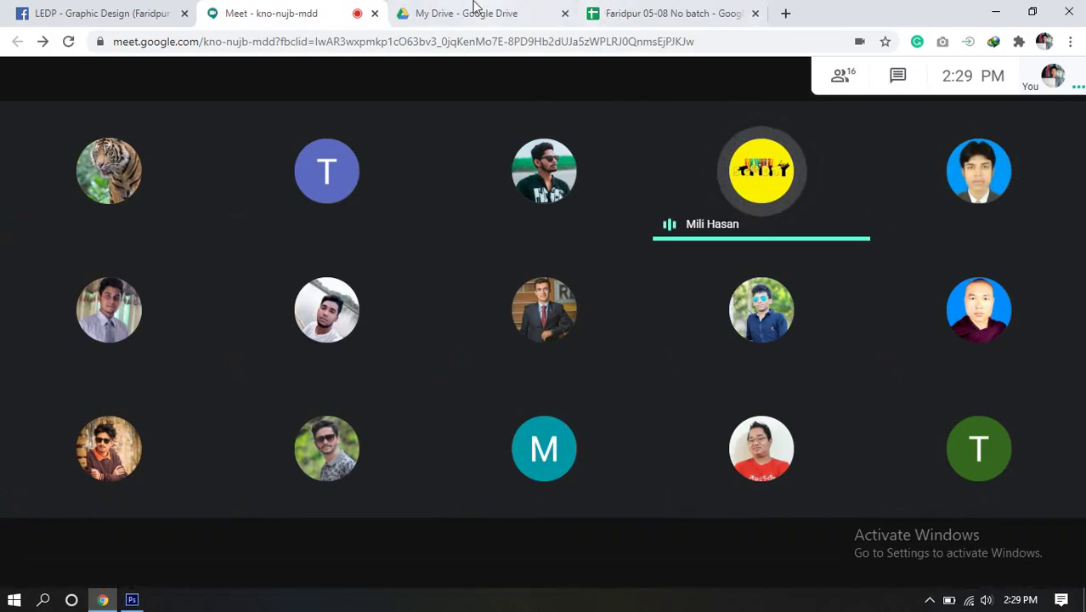
pyautogui.click(102, 13)
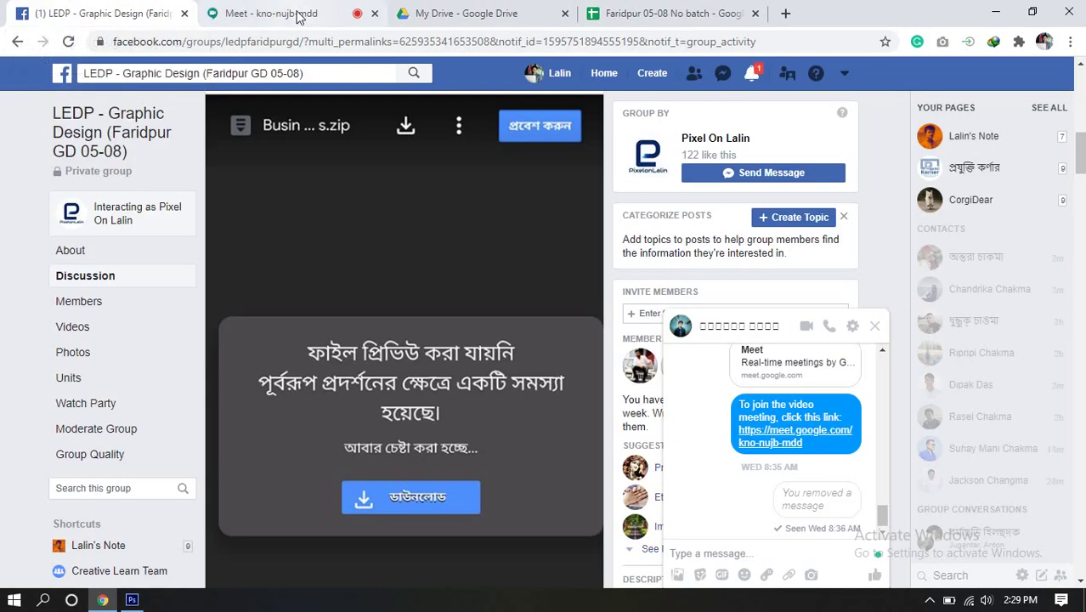
pyautogui.click(753, 74)
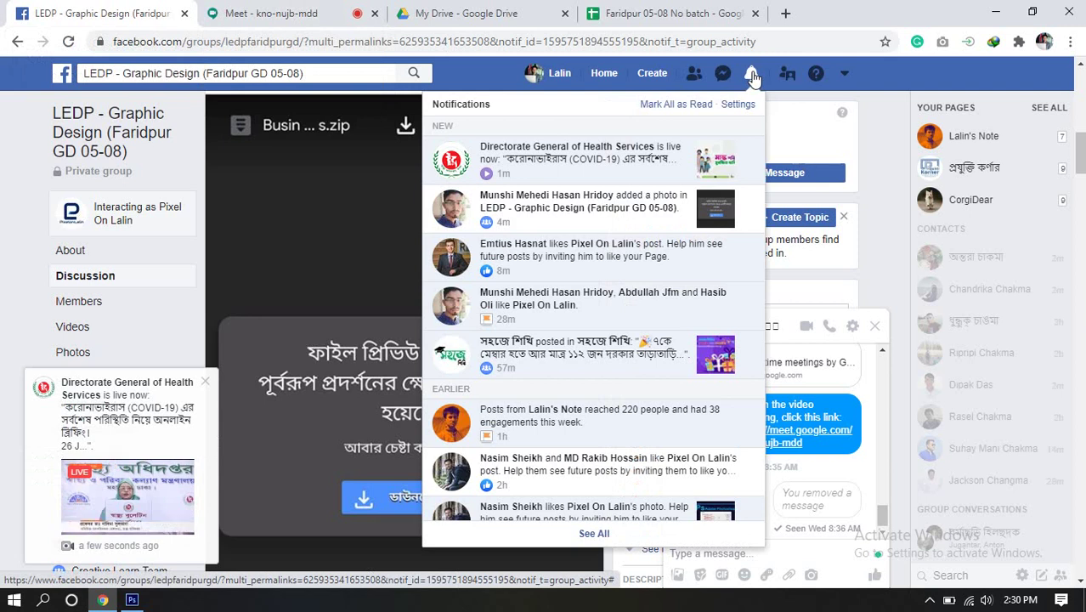
pyautogui.click(753, 76)
pyautogui.click(753, 76)
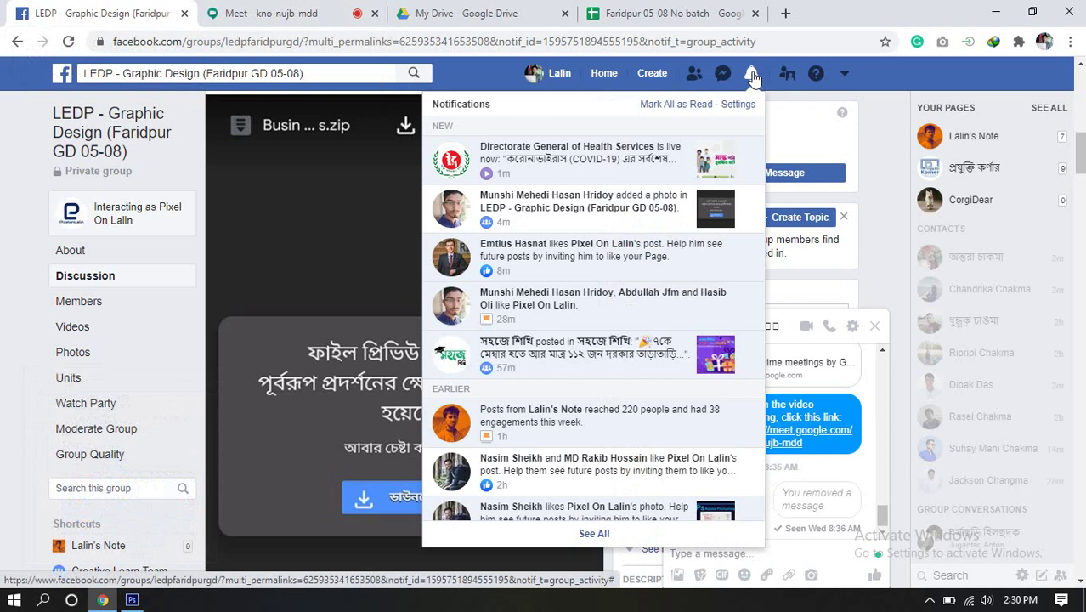
pyautogui.click(276, 7)
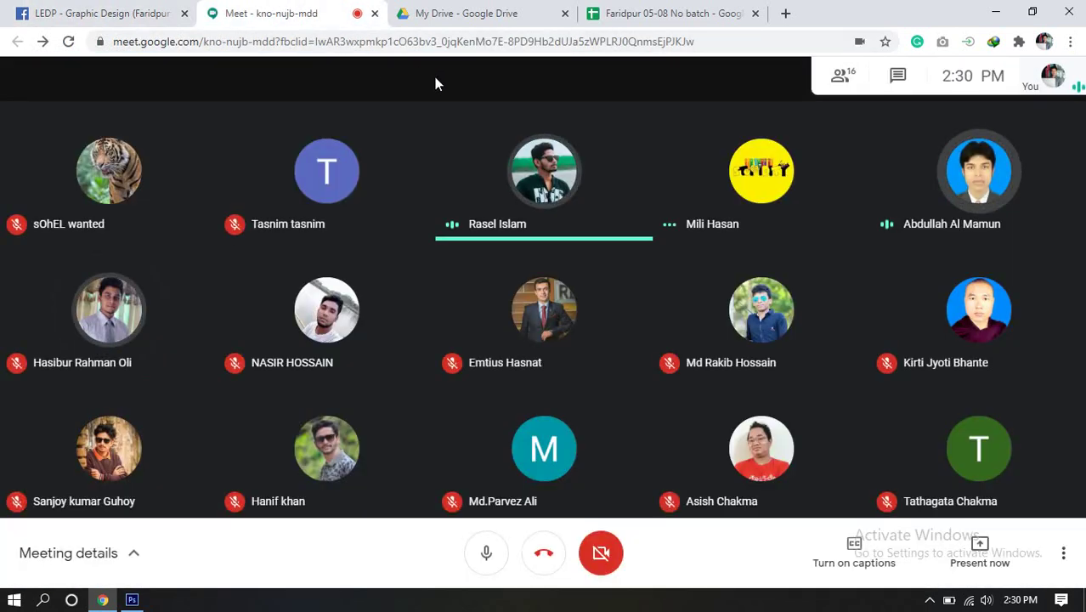
pyautogui.moveTo(548, 120)
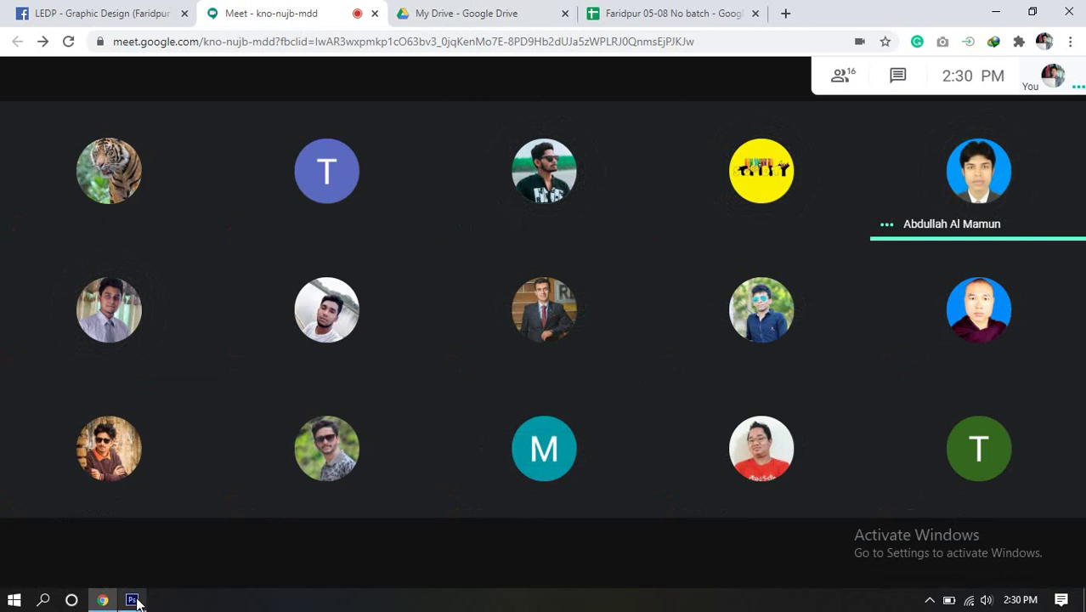
pyautogui.moveTo(136, 601)
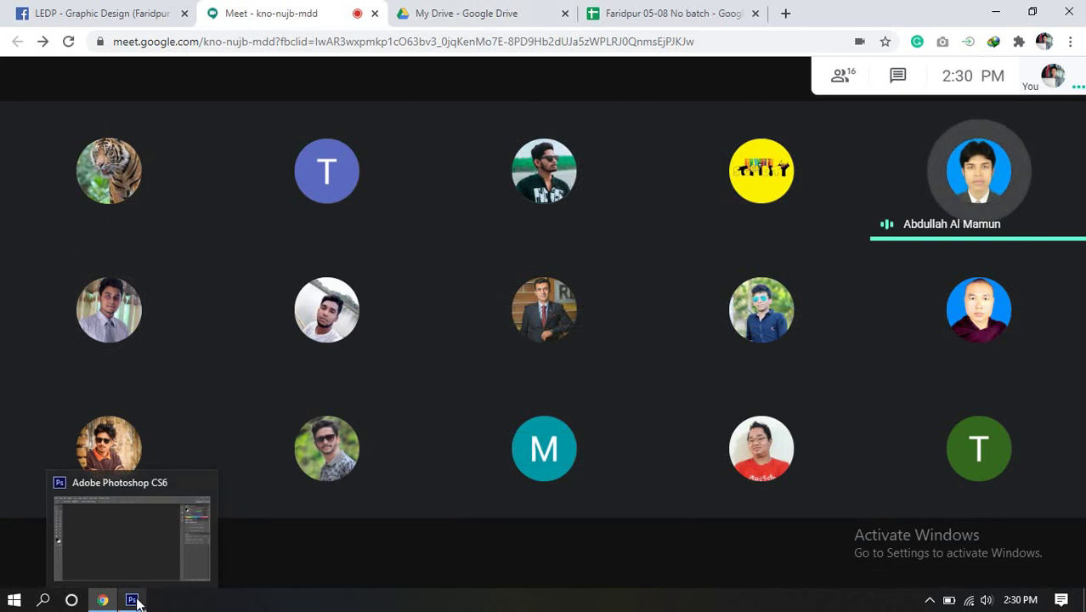
pyautogui.click(136, 600)
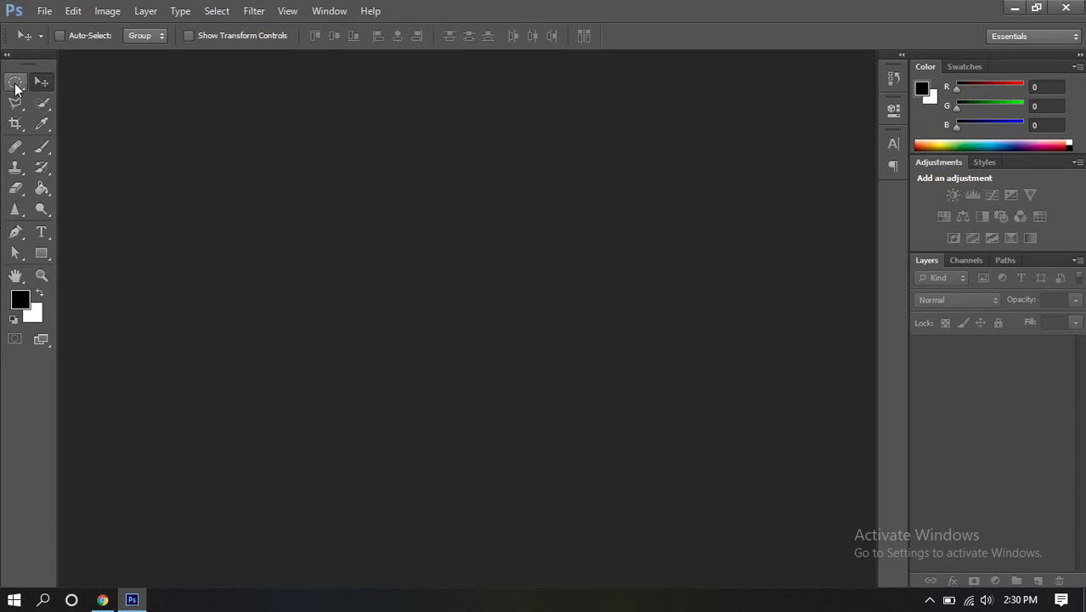
pyautogui.click(15, 81)
pyautogui.click(41, 81)
pyautogui.click(15, 82)
pyautogui.click(41, 82)
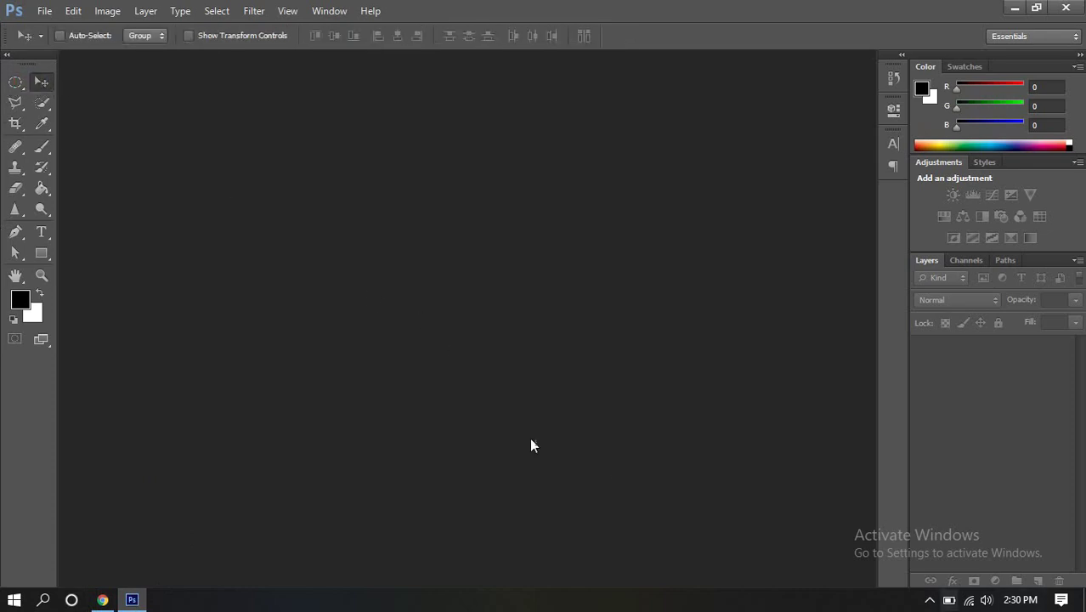
pyautogui.click(15, 82)
pyautogui.click(37, 83)
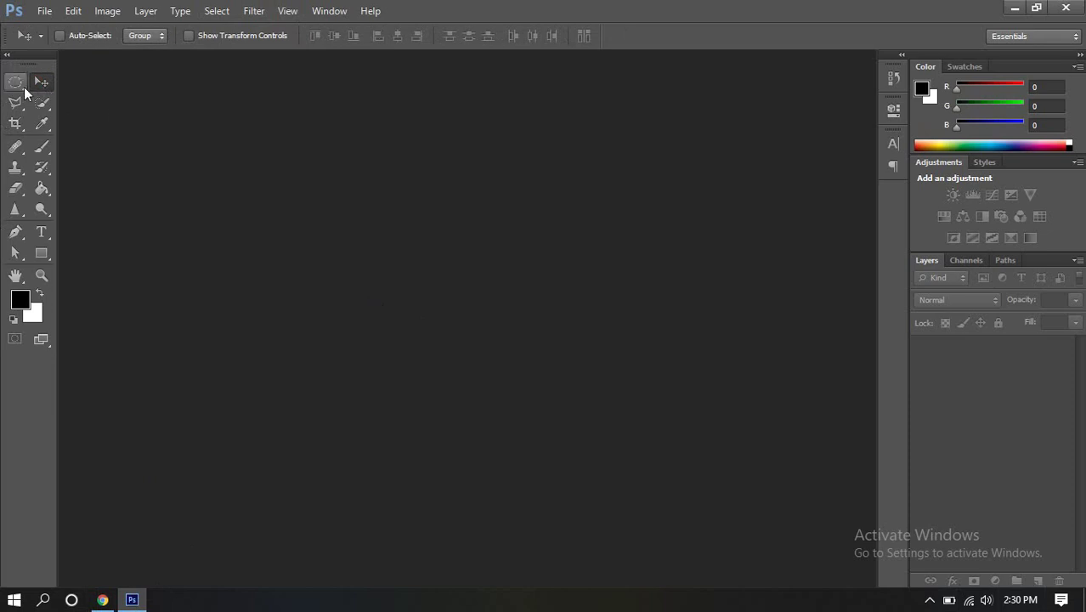
pyautogui.click(24, 87)
pyautogui.click(38, 85)
pyautogui.click(102, 600)
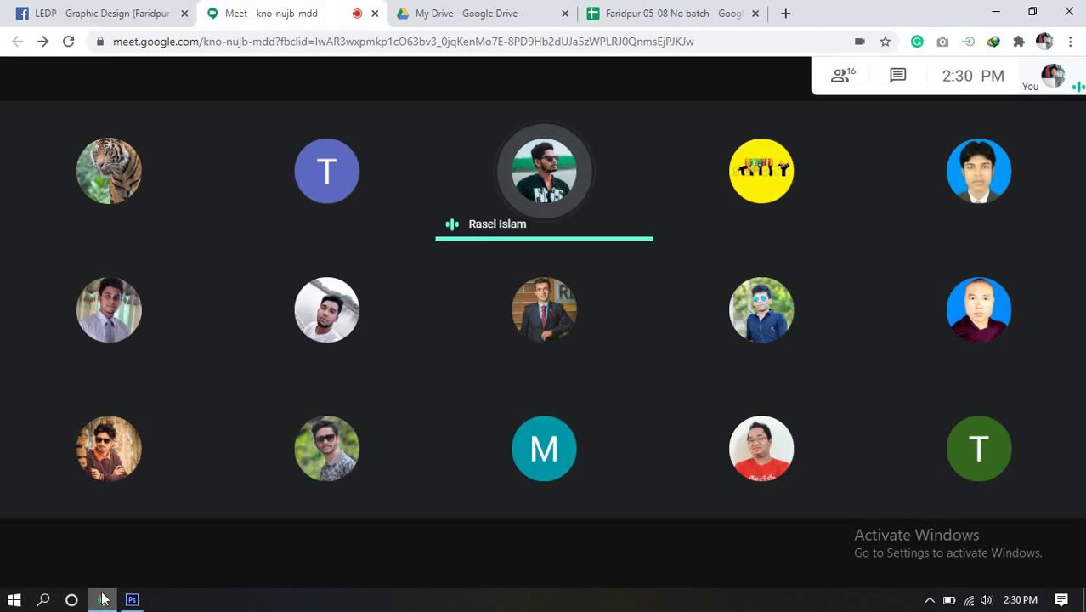
pyautogui.moveTo(571, 456)
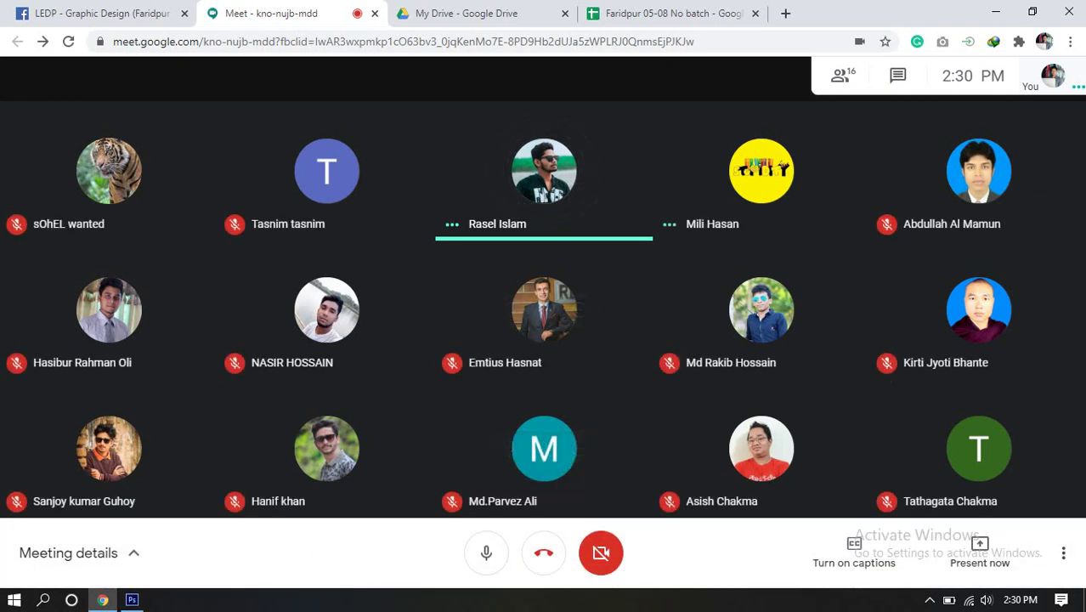
# Switch to Photoshop and open Civil-Engineer-Business-Card-Design.jpg from the LEDP folder on drive E:.
pyautogui.click(132, 600)
pyautogui.click(15, 81)
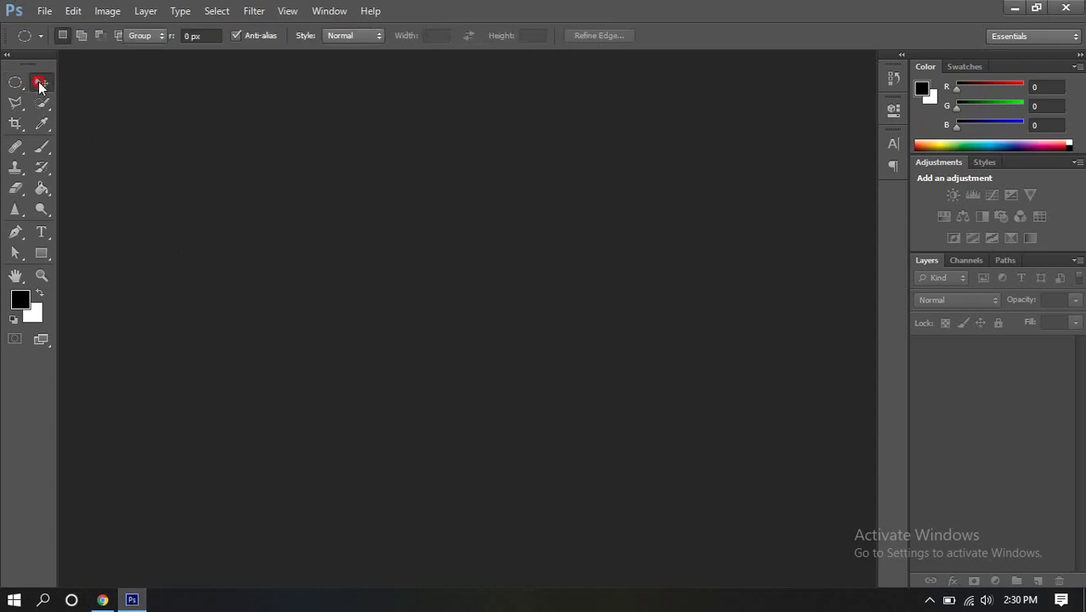
pyautogui.click(41, 82)
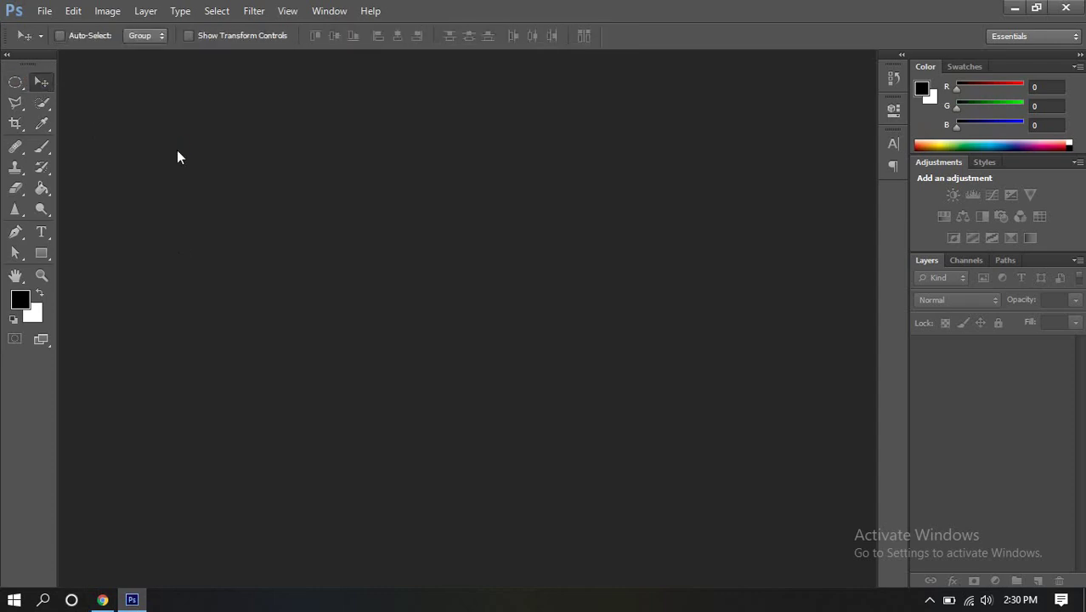
pyautogui.doubleClick(177, 156)
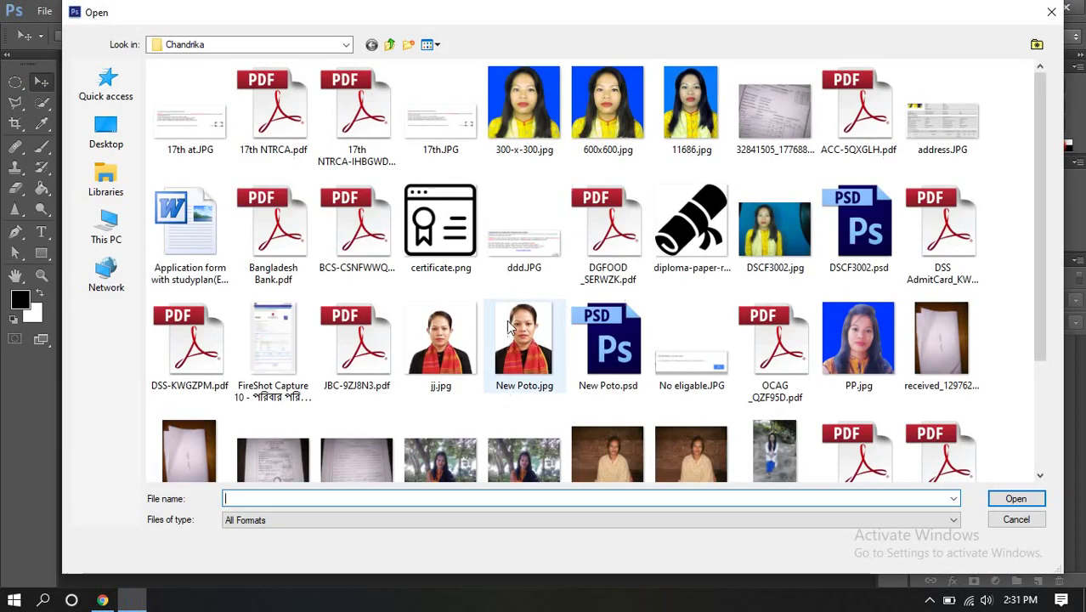
pyautogui.click(107, 228)
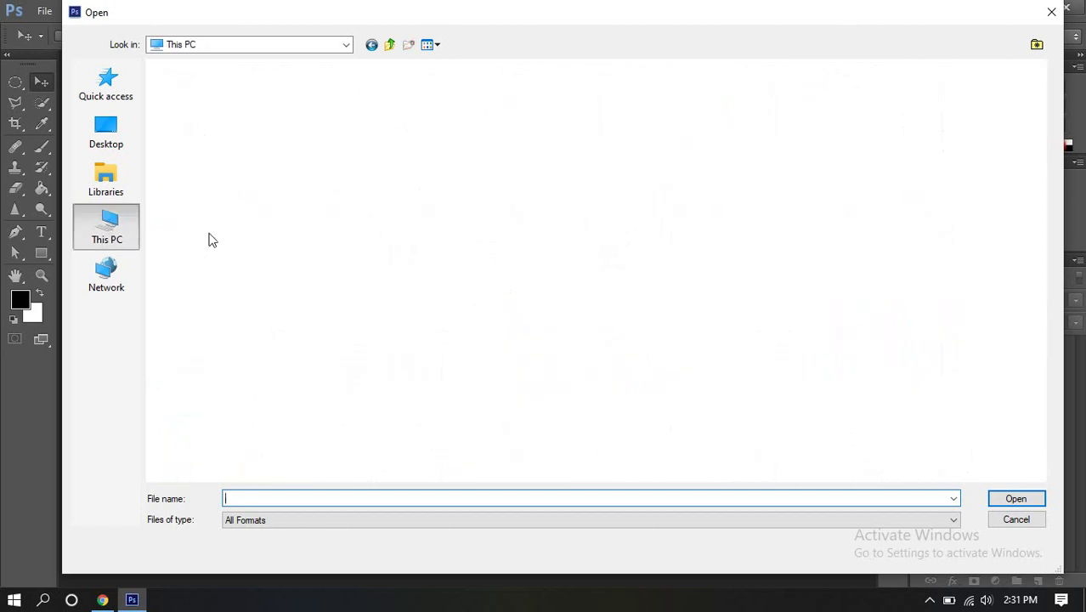
pyautogui.doubleClick(588, 199)
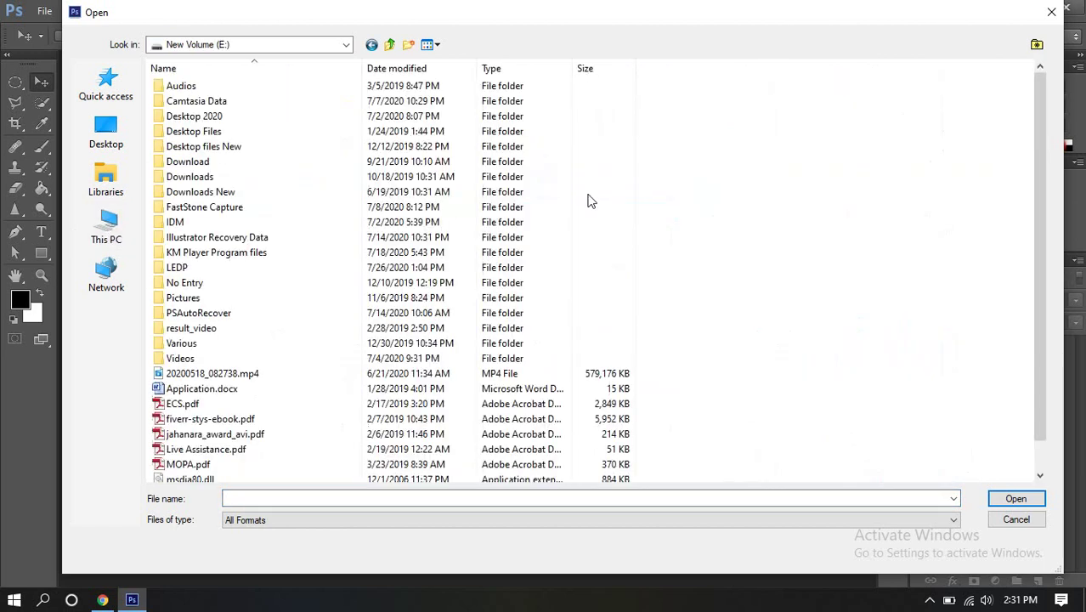
pyautogui.doubleClick(191, 267)
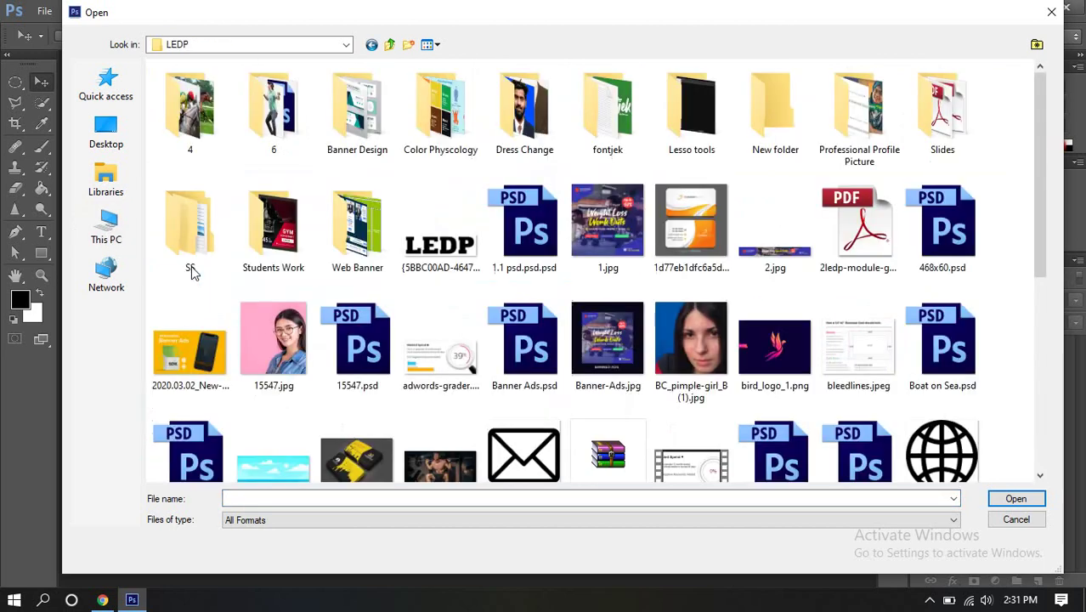
pyautogui.scroll(-2, 627, 285)
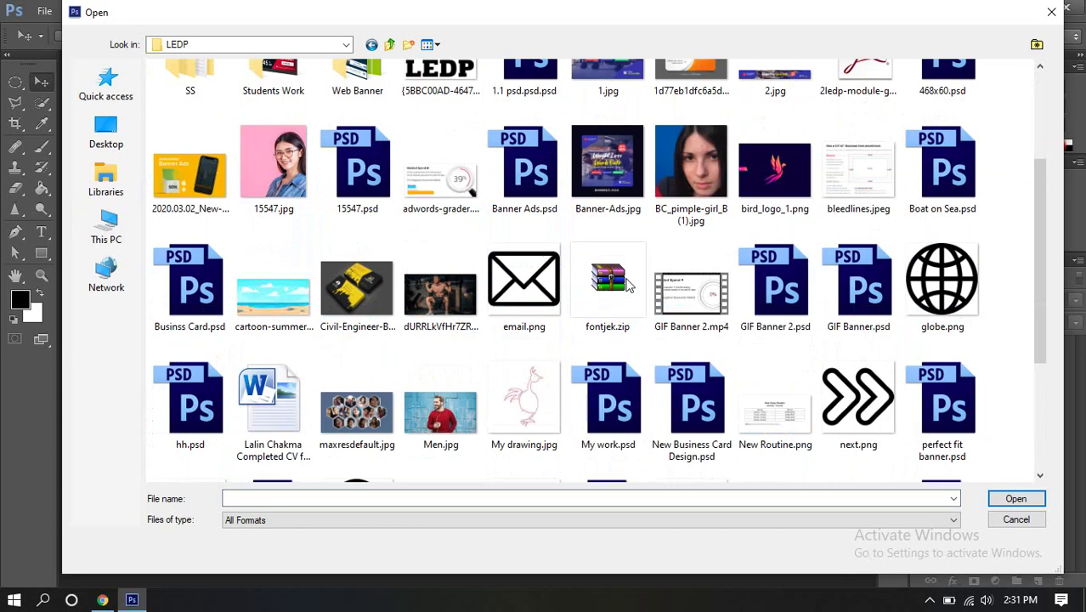
pyautogui.doubleClick(347, 288)
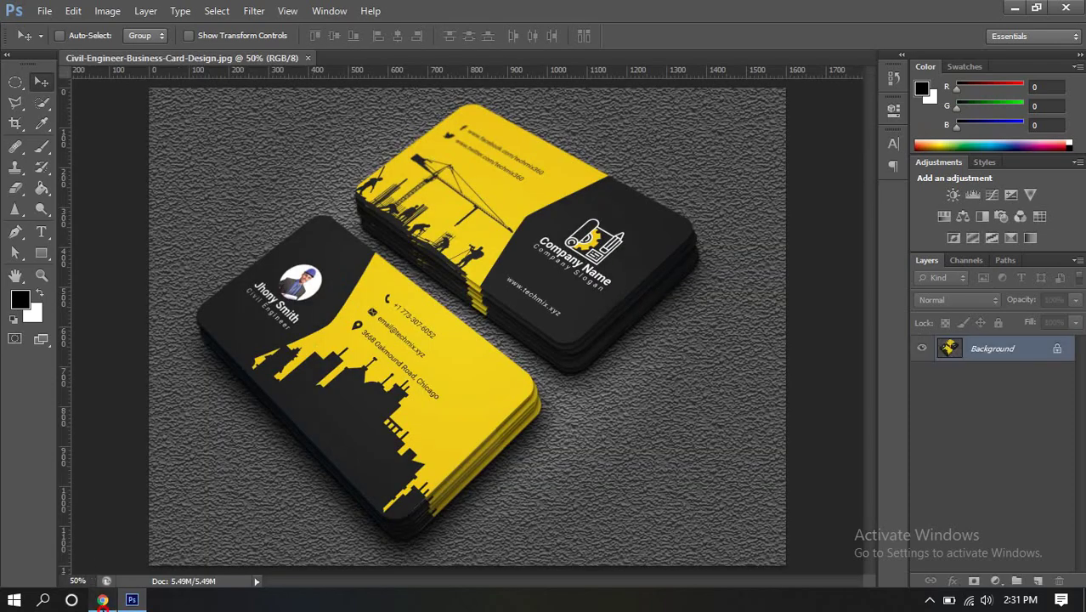
# Switch to the Google Meet call in Chrome and present the entire screen to the participants.
pyautogui.click(102, 599)
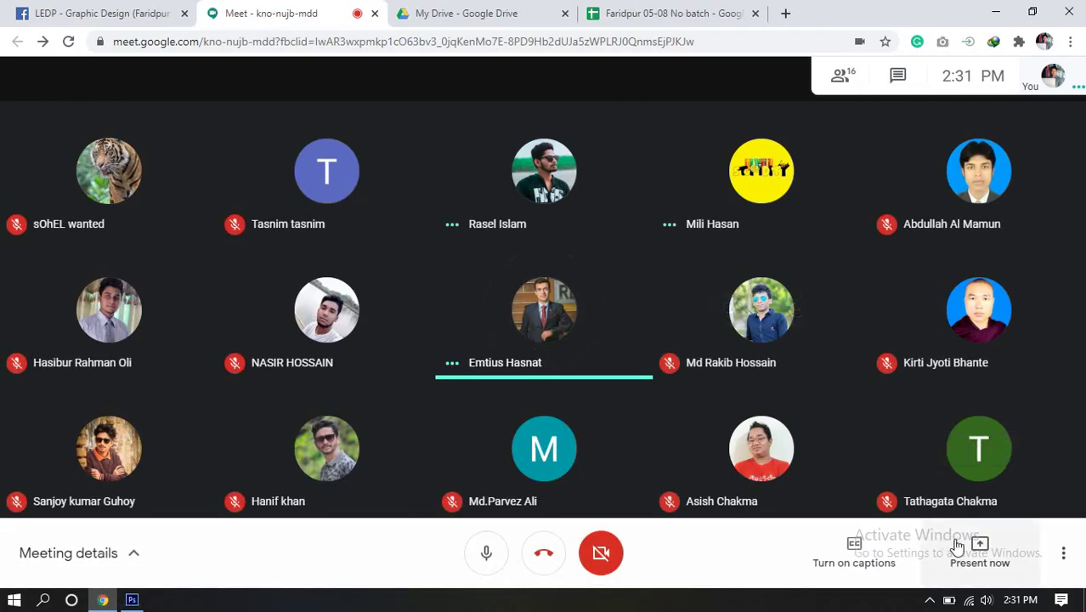
pyautogui.click(969, 522)
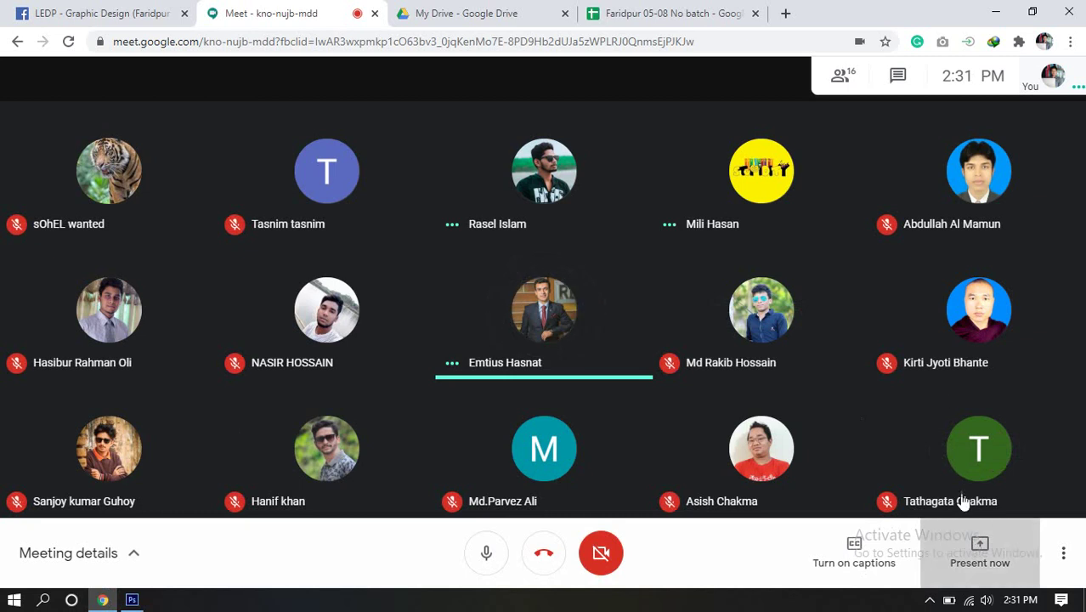
pyautogui.click(935, 413)
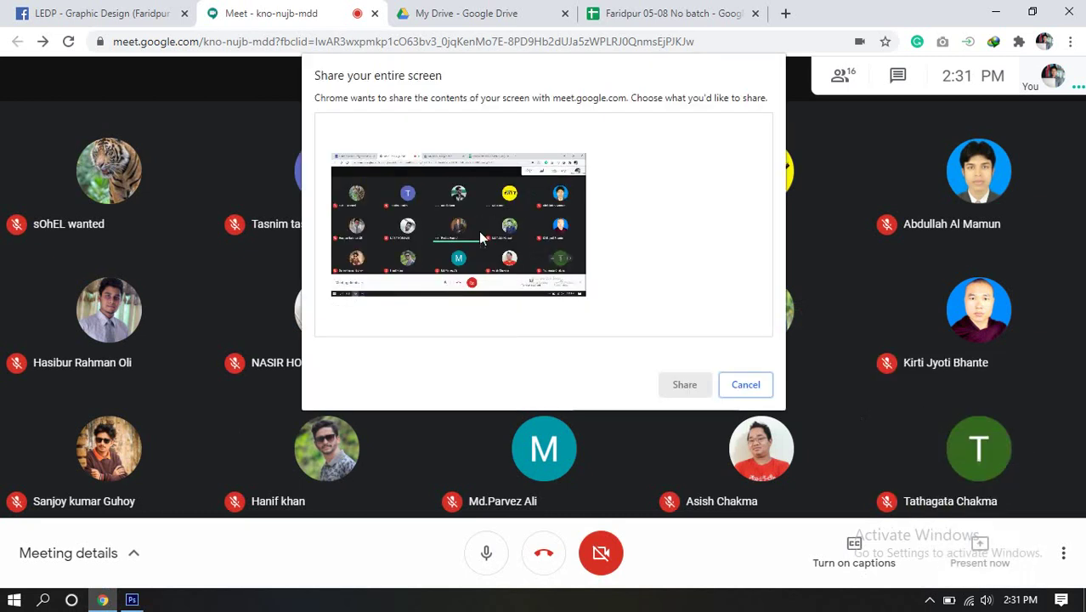
pyautogui.click(685, 384)
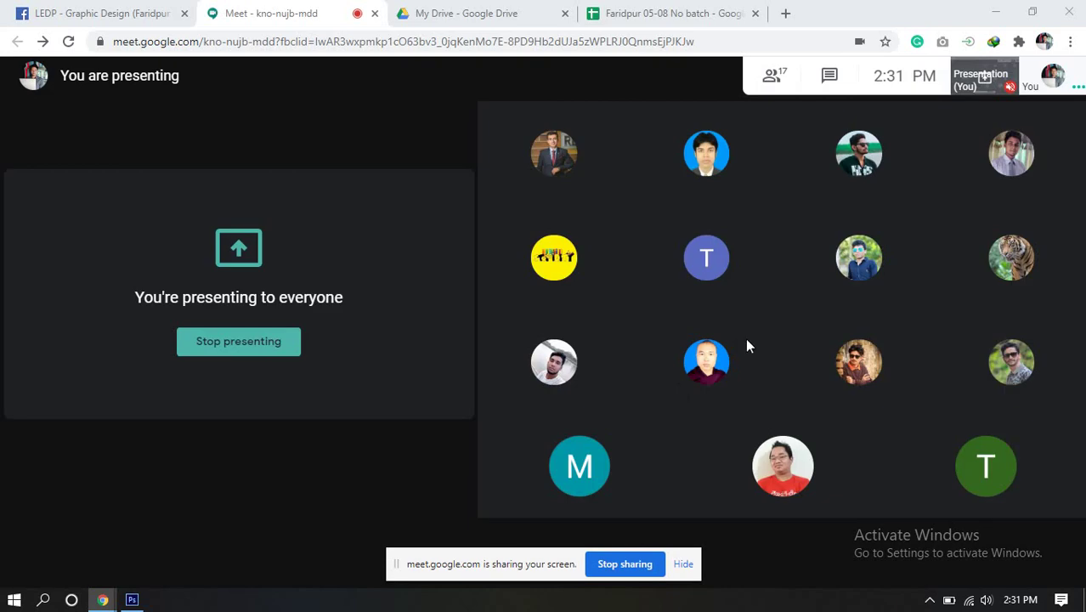
# Return to Photoshop, examine the civil engineer business card mockup at different magnifications and close the image.
pyautogui.click(132, 600)
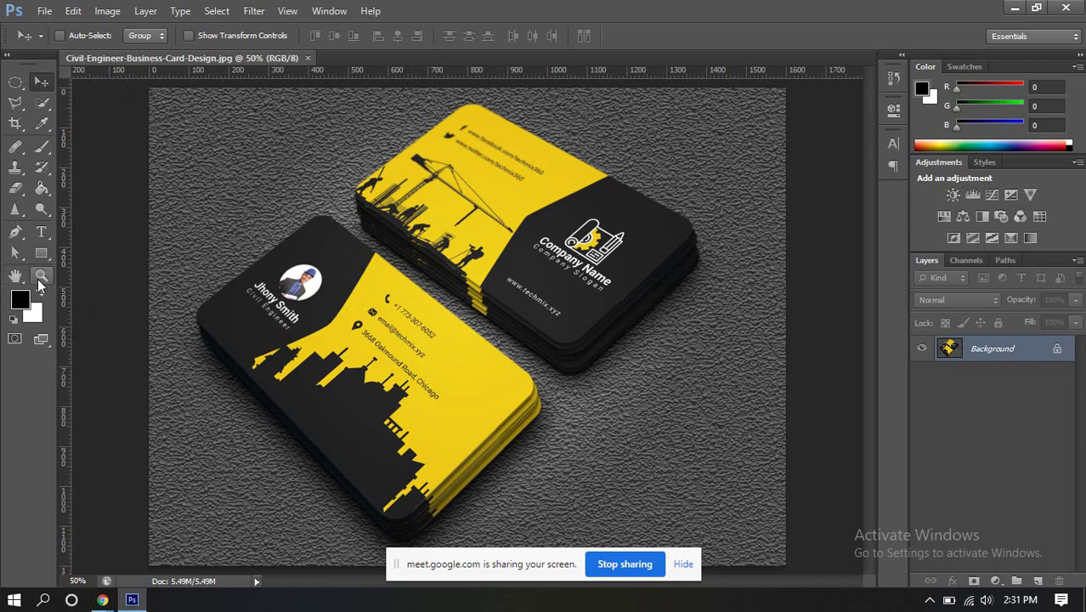
pyautogui.click(41, 275)
pyautogui.scroll(-6, 637, 357)
pyautogui.scroll(8, 586, 381)
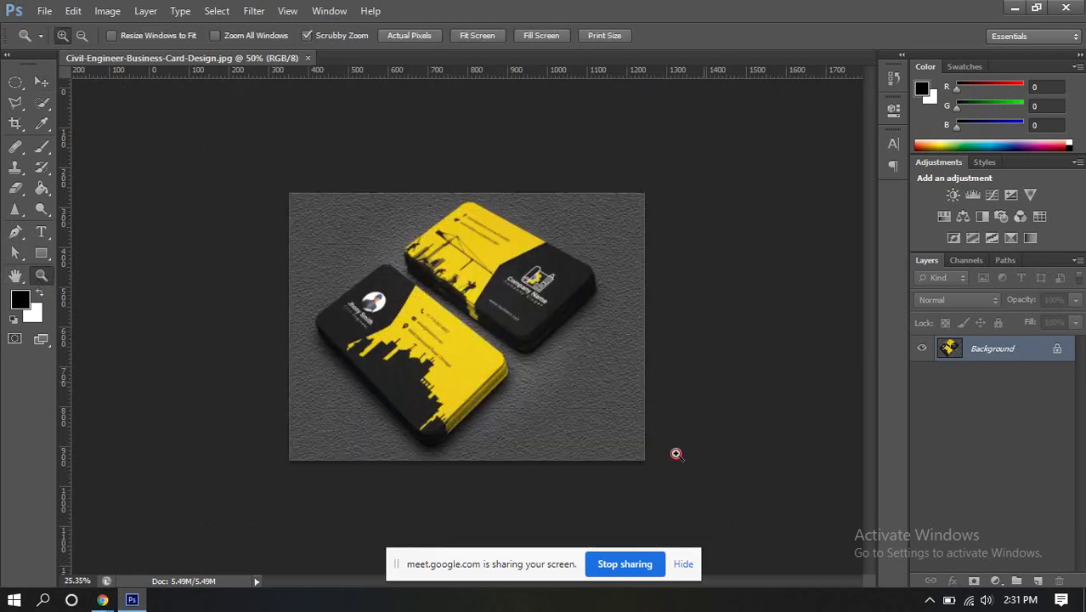
pyautogui.scroll(-3, 731, 455)
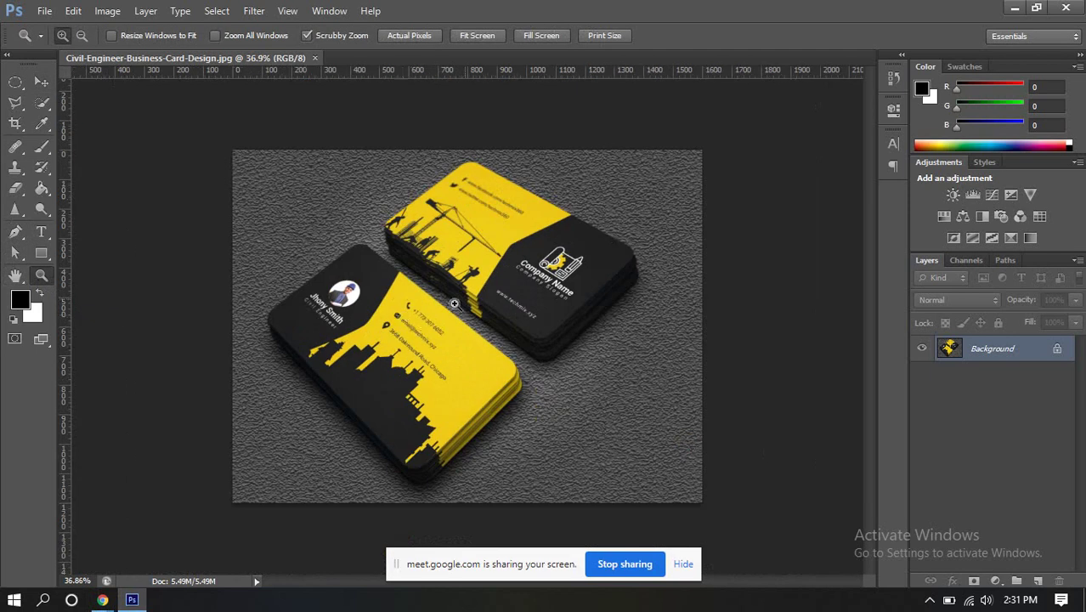
pyautogui.scroll(1, 502, 282)
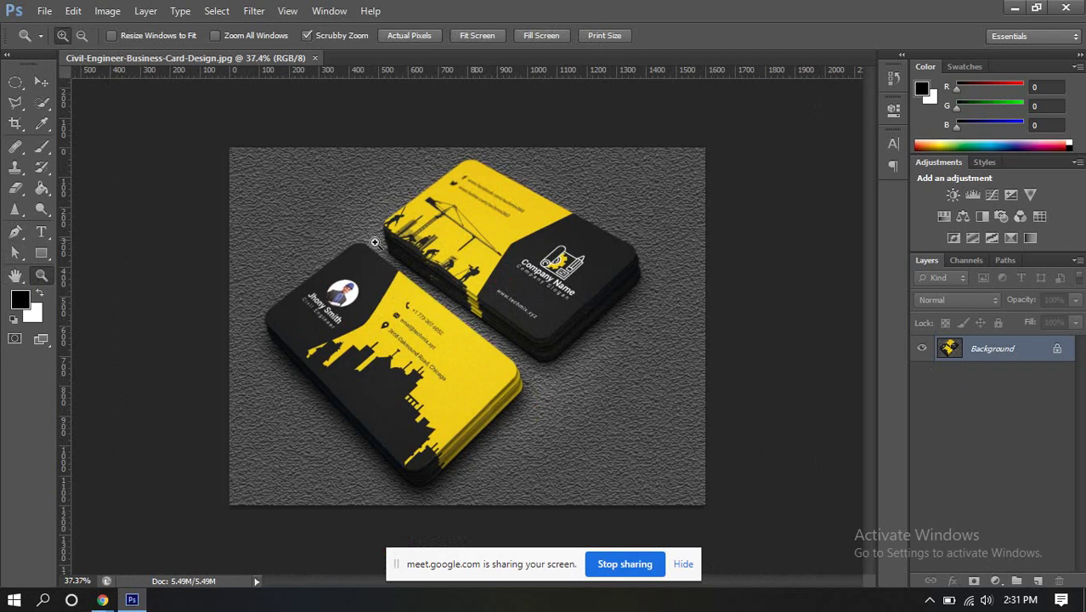
pyautogui.click(314, 58)
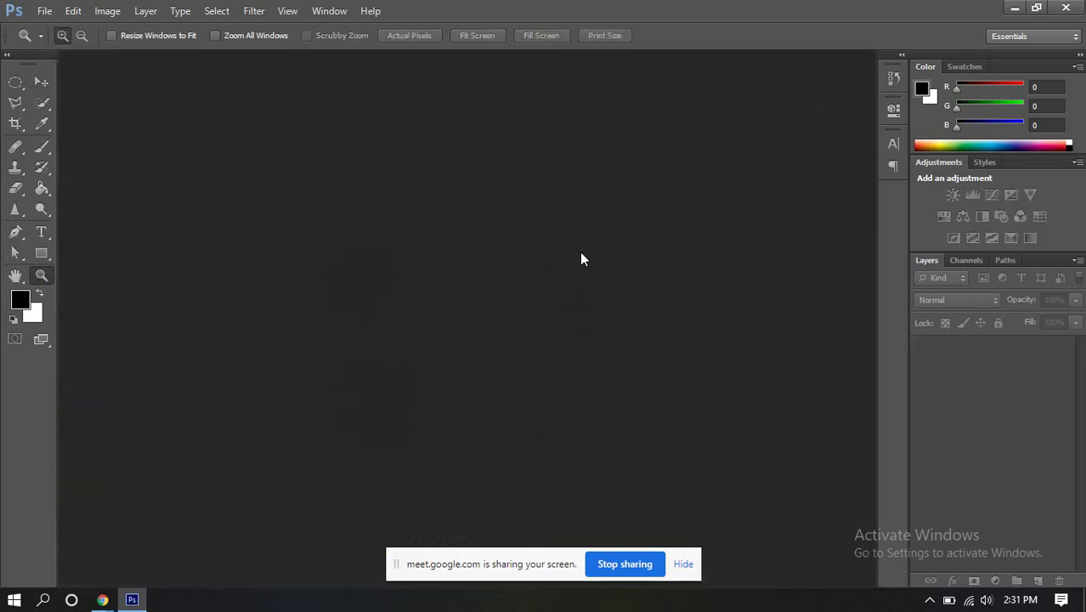
# Open Simple-Business-Card-Design-Free-PSD.jpg from the LEDP folder, examine the mockup and close it.
pyautogui.doubleClick(581, 257)
pyautogui.scroll(-2, 638, 311)
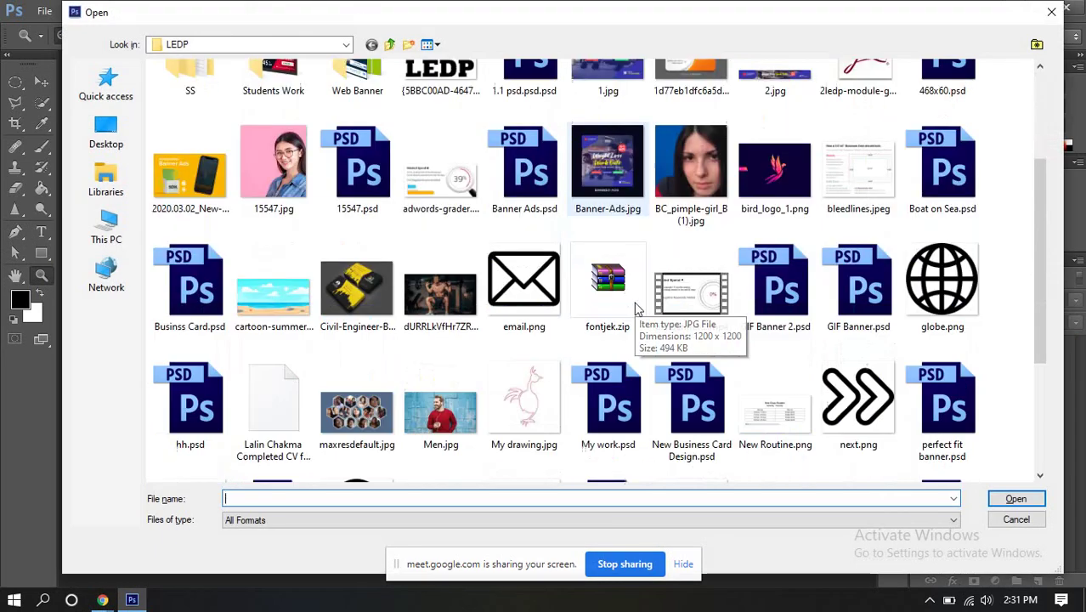
pyautogui.scroll(-2, 616, 301)
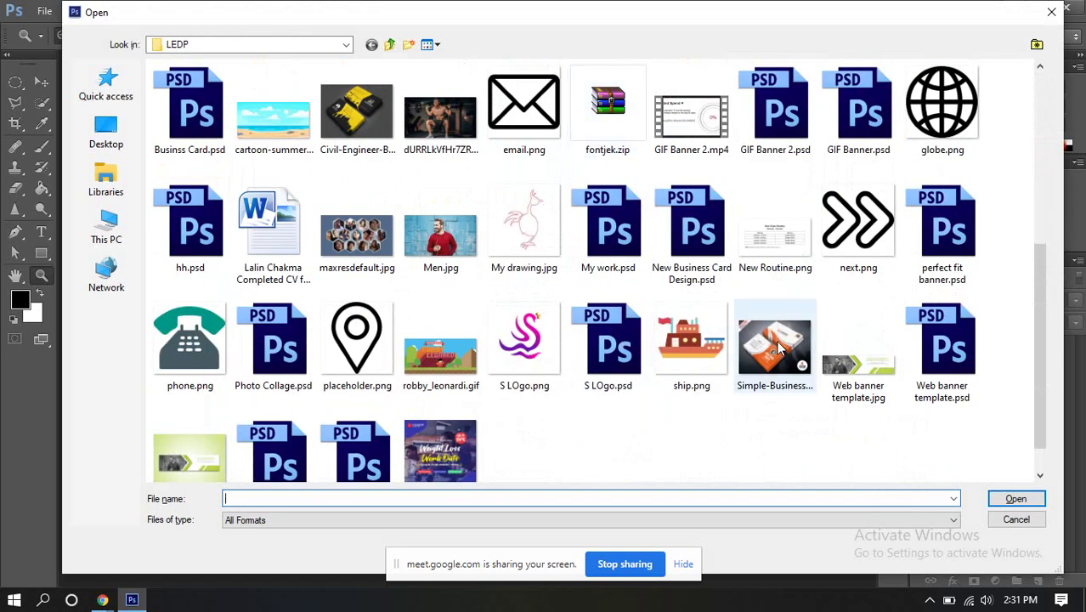
pyautogui.doubleClick(776, 347)
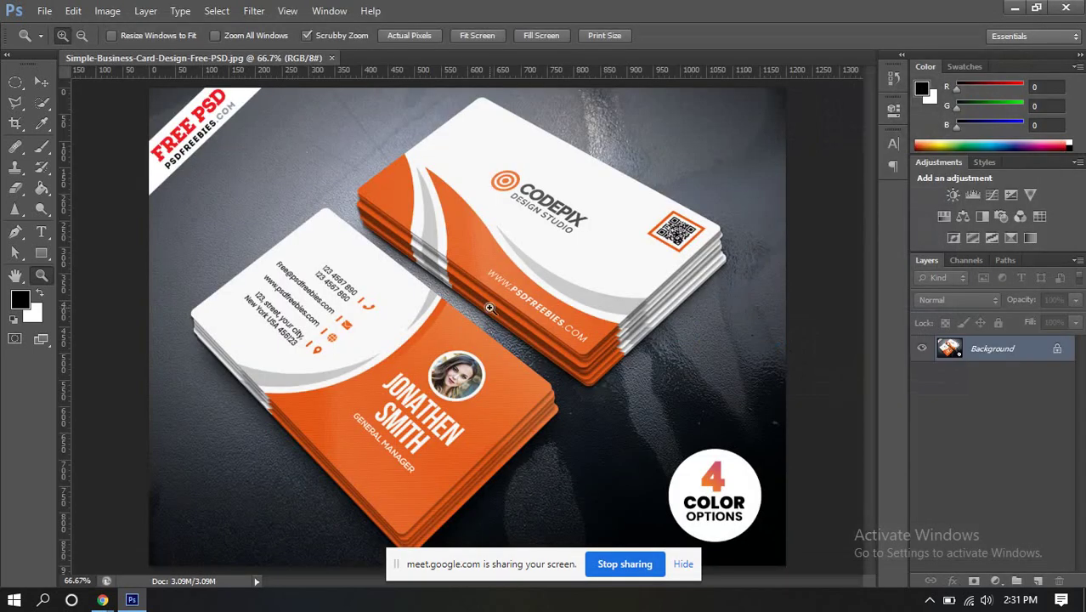
pyautogui.scroll(-1, 522, 338)
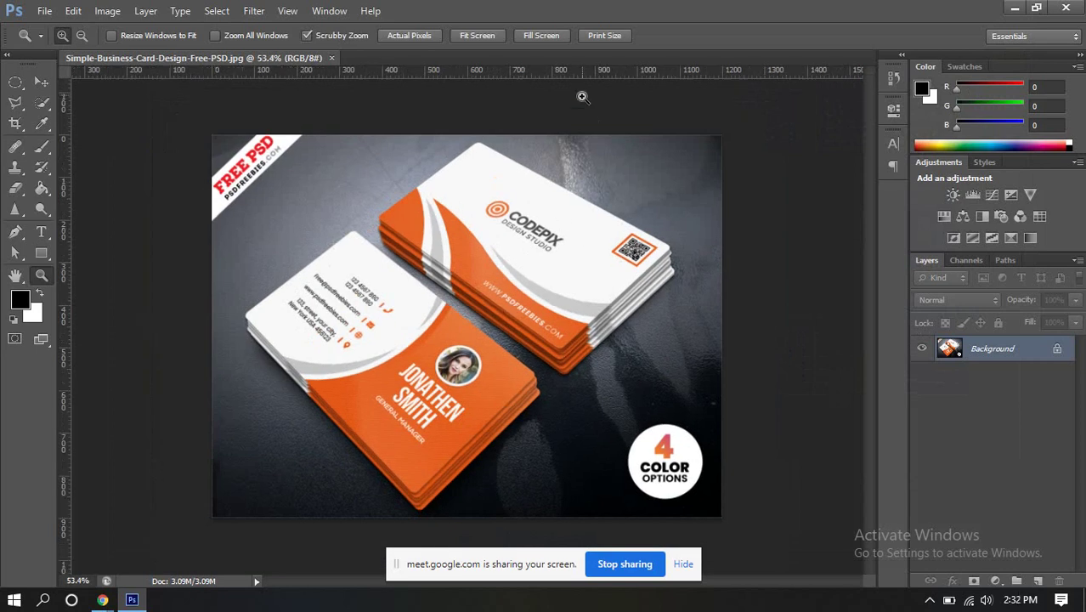
pyautogui.click(332, 57)
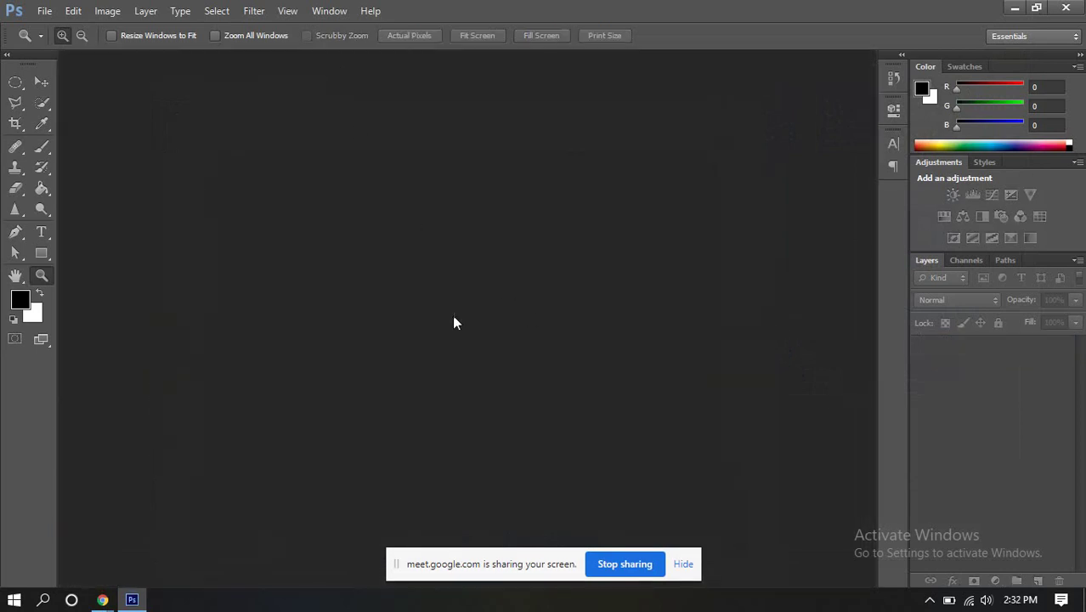
# Open New mockup 2.psd and New Mockup 4.psd together from the All Works > Collections > Mock up > Business Card Mockup folder on drive D:.
pyautogui.doubleClick(545, 320)
pyautogui.click(103, 224)
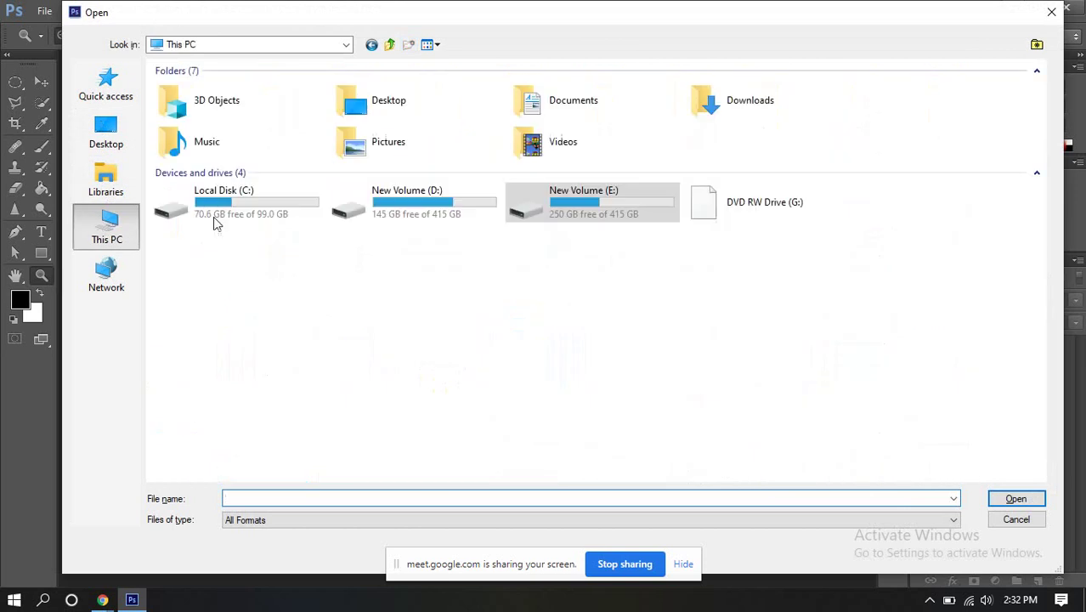
pyautogui.doubleClick(415, 199)
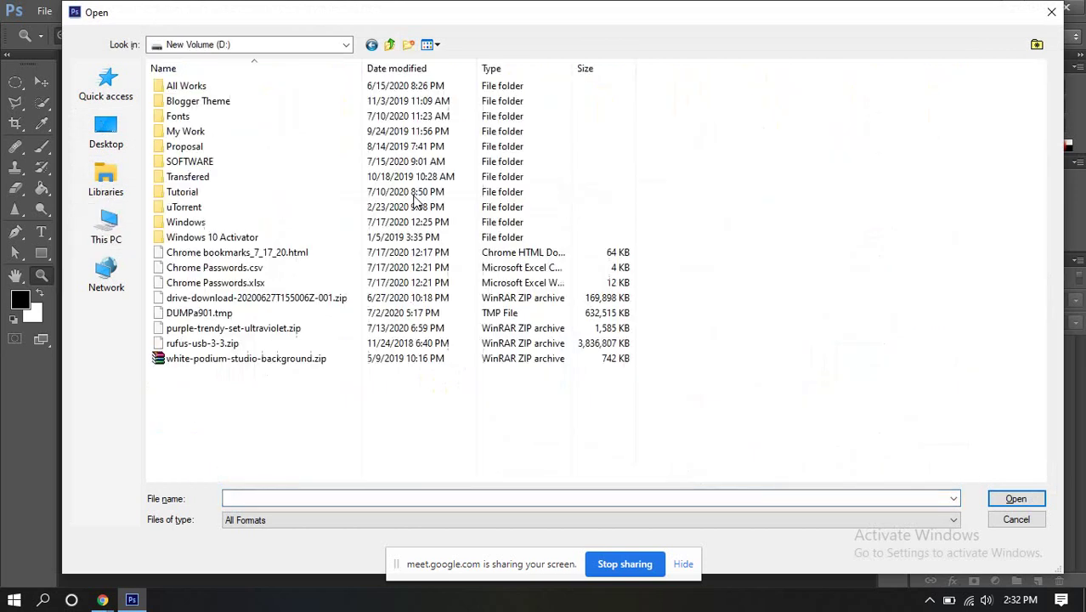
pyautogui.doubleClick(210, 86)
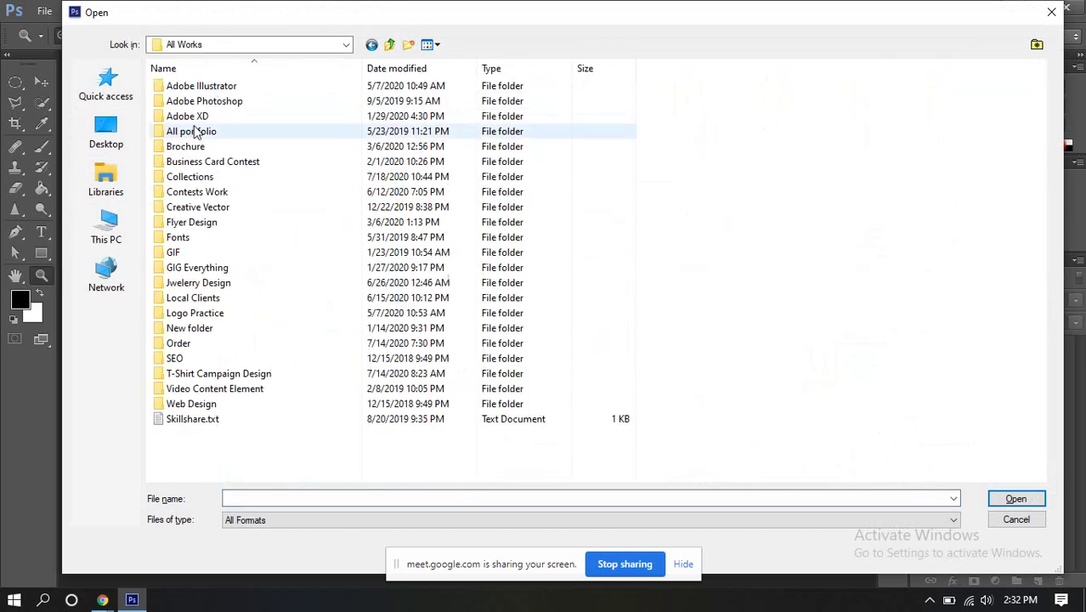
pyautogui.doubleClick(204, 176)
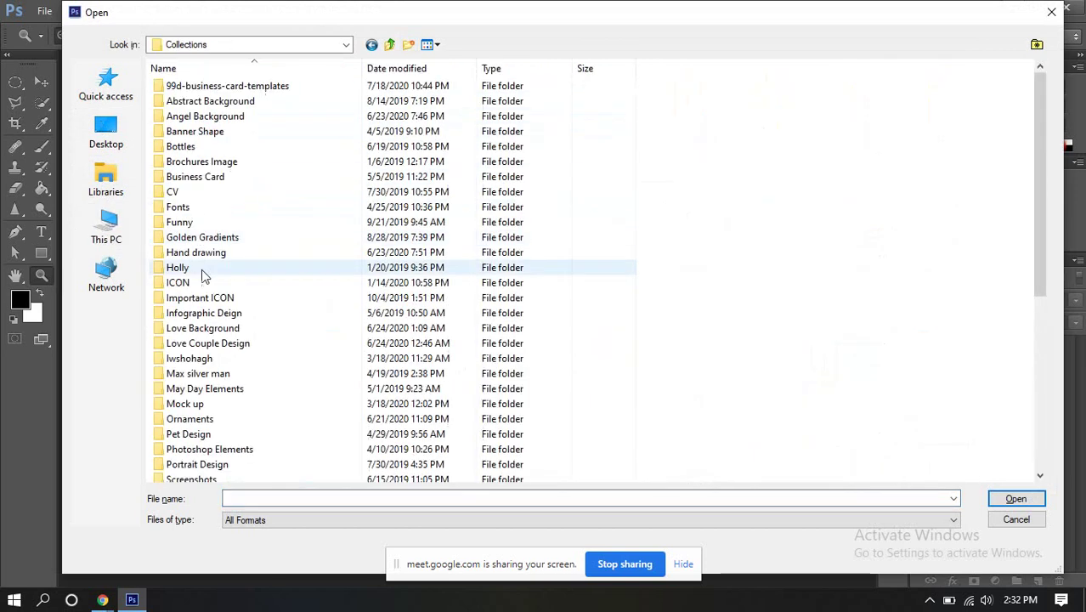
pyautogui.doubleClick(204, 405)
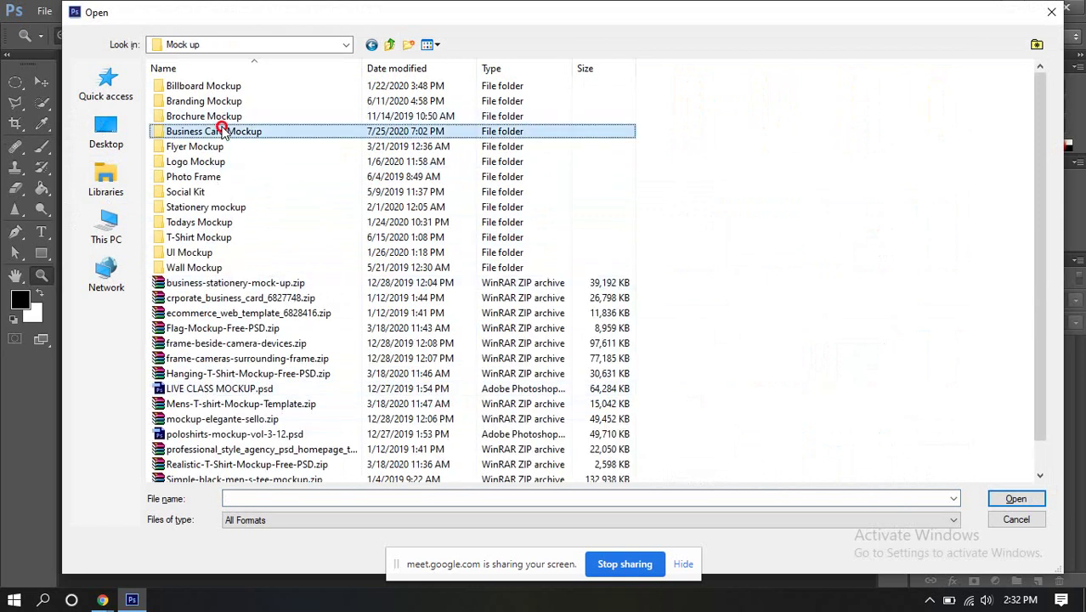
pyautogui.doubleClick(218, 132)
pyautogui.scroll(-4, 212, 408)
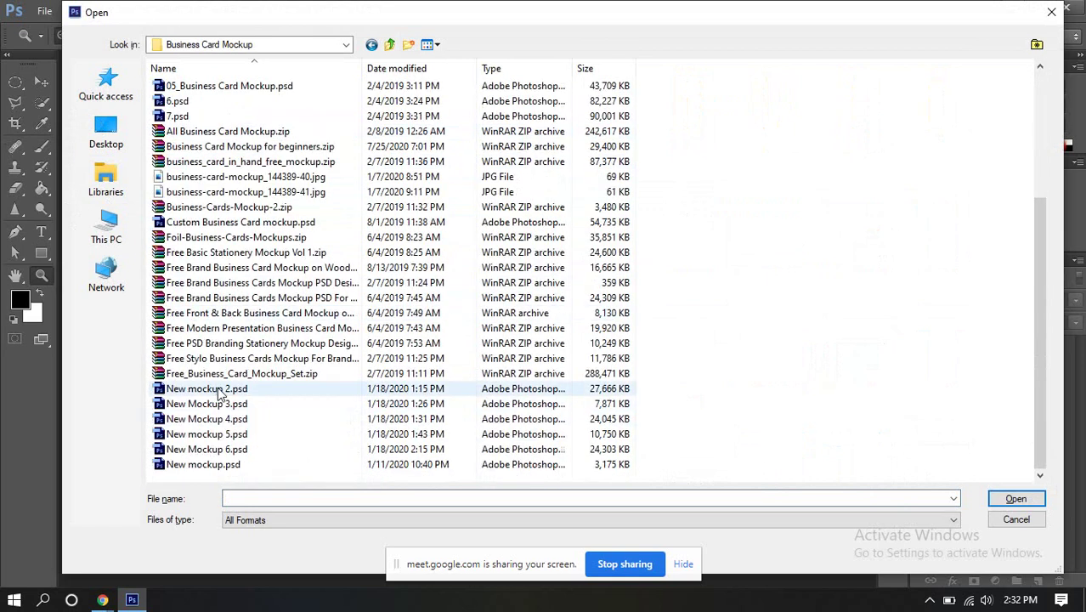
pyautogui.click(216, 389)
pyautogui.keyDown('ctrl'); pyautogui.click(213, 419); pyautogui.keyUp('ctrl')
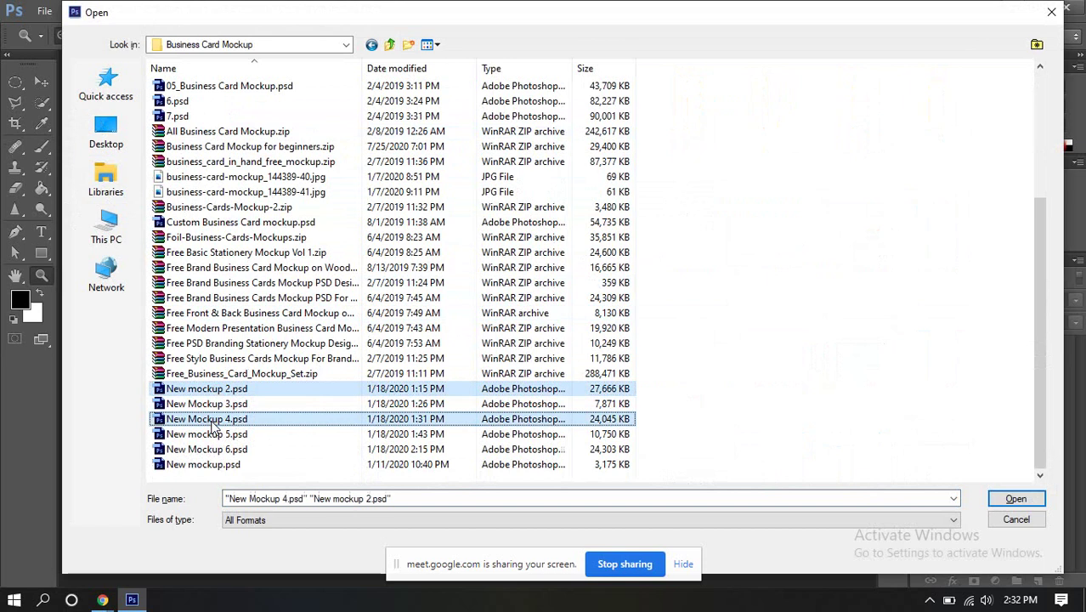
pyautogui.click(1014, 500)
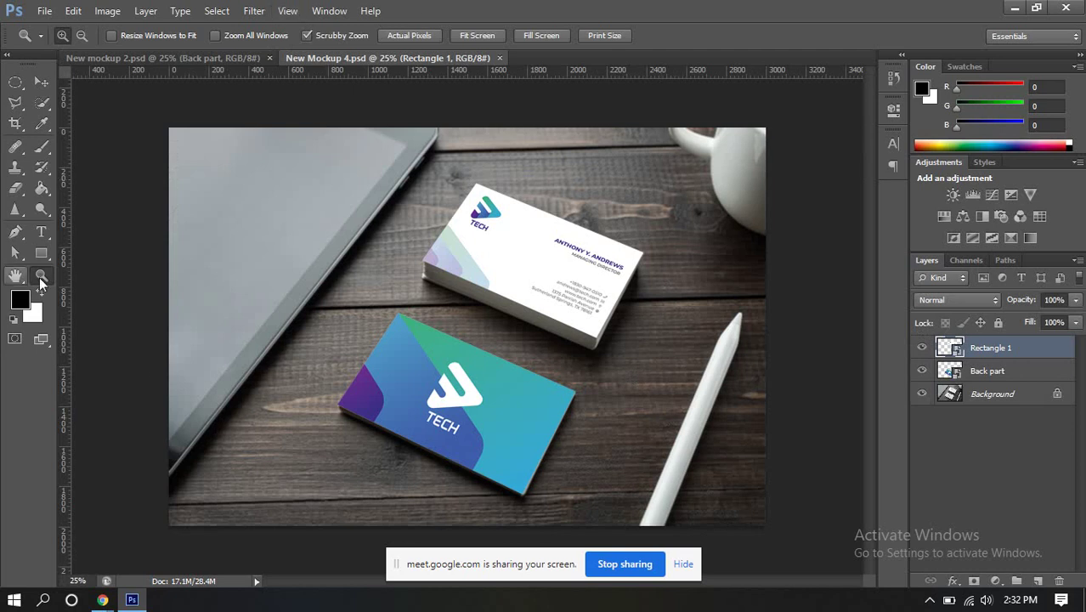
# Examine the finished card design in New Mockup 4.psd, then show only its Background layer.
pyautogui.click(40, 84)
pyautogui.click(41, 275)
pyautogui.moveTo(508, 262); pyautogui.dragTo(602, 314)
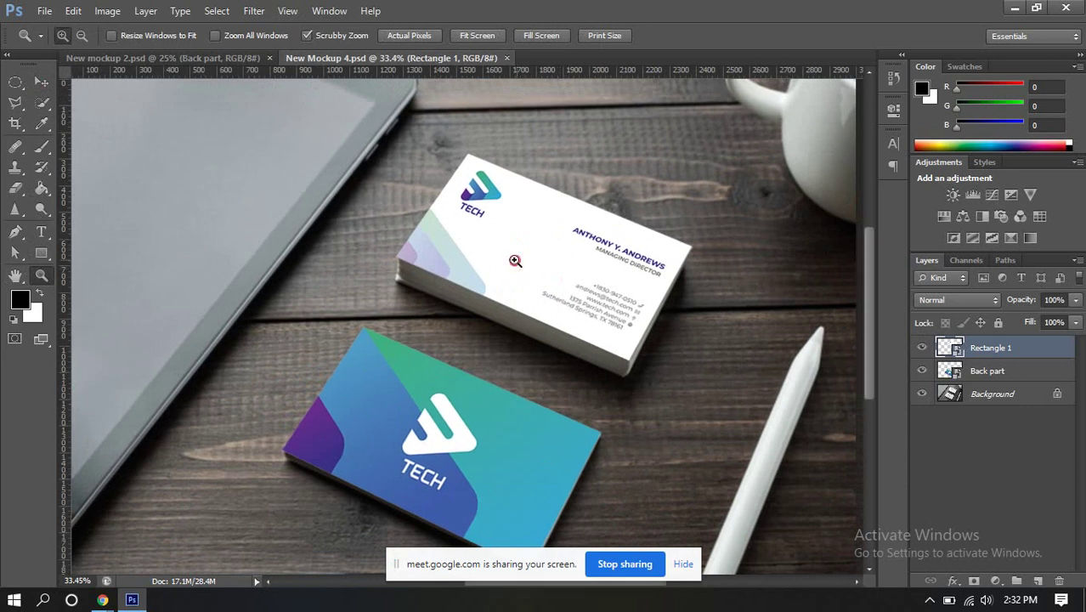
pyautogui.moveTo(521, 262); pyautogui.dragTo(514, 255)
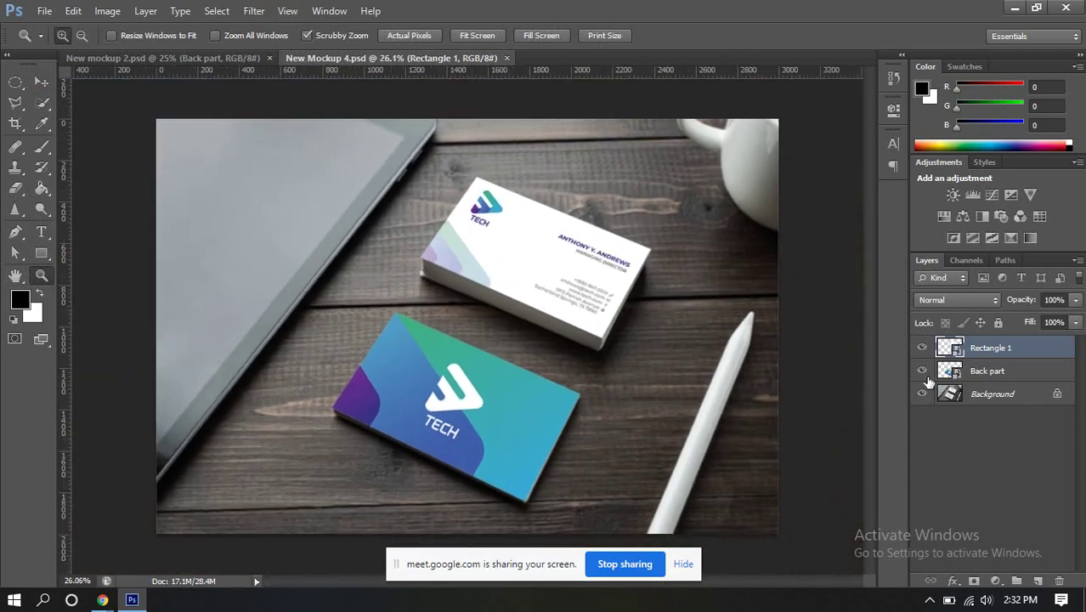
pyautogui.keyDown('alt'); pyautogui.click(923, 395); pyautogui.keyUp('alt')
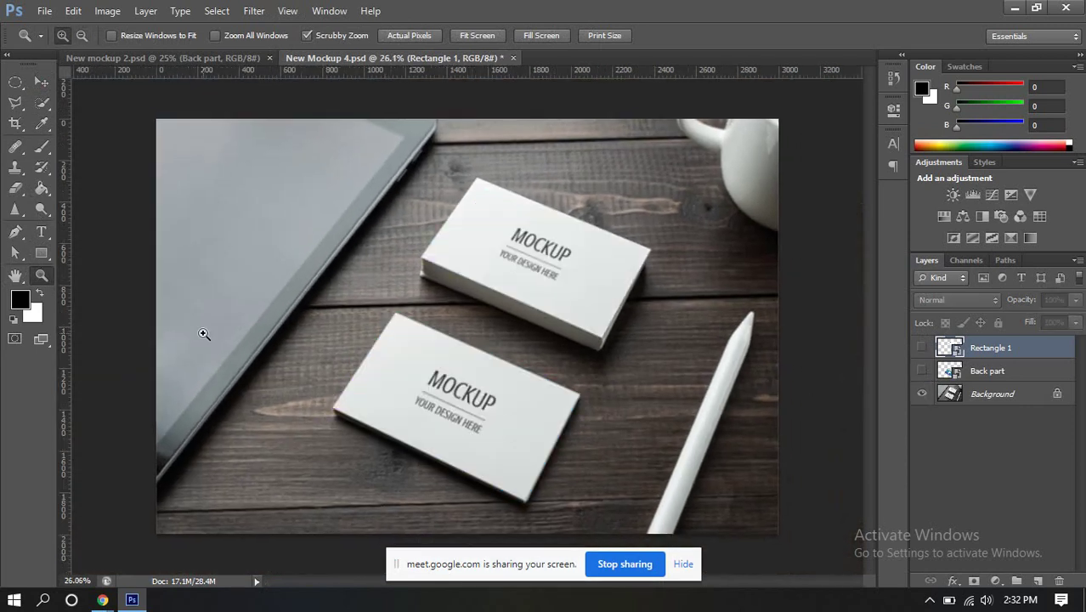
pyautogui.moveTo(543, 369)
pyautogui.mouseDown()
pyautogui.moveTo(519, 381)
pyautogui.moveTo(527, 359)
pyautogui.mouseUp()
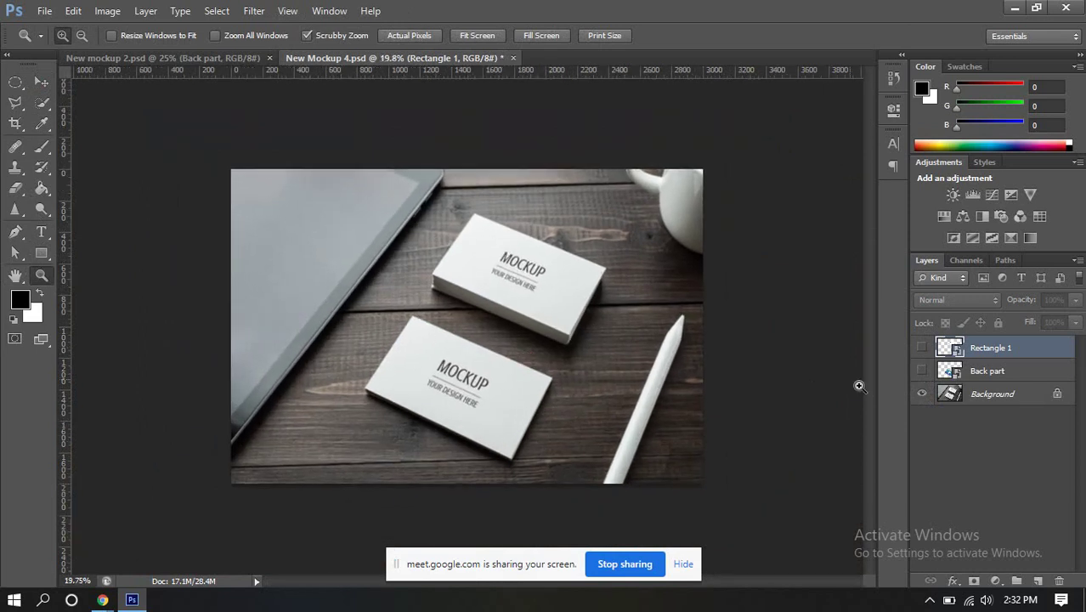
# Show the Back part and Rectangle 1 design layers one after the other, then hide both again.
pyautogui.click(923, 374)
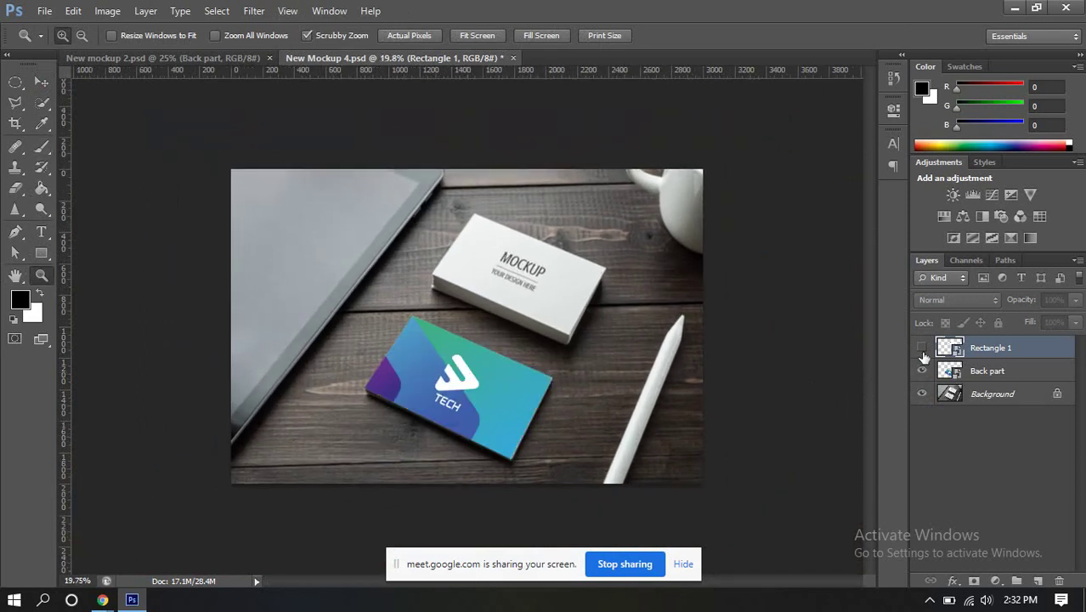
pyautogui.click(923, 350)
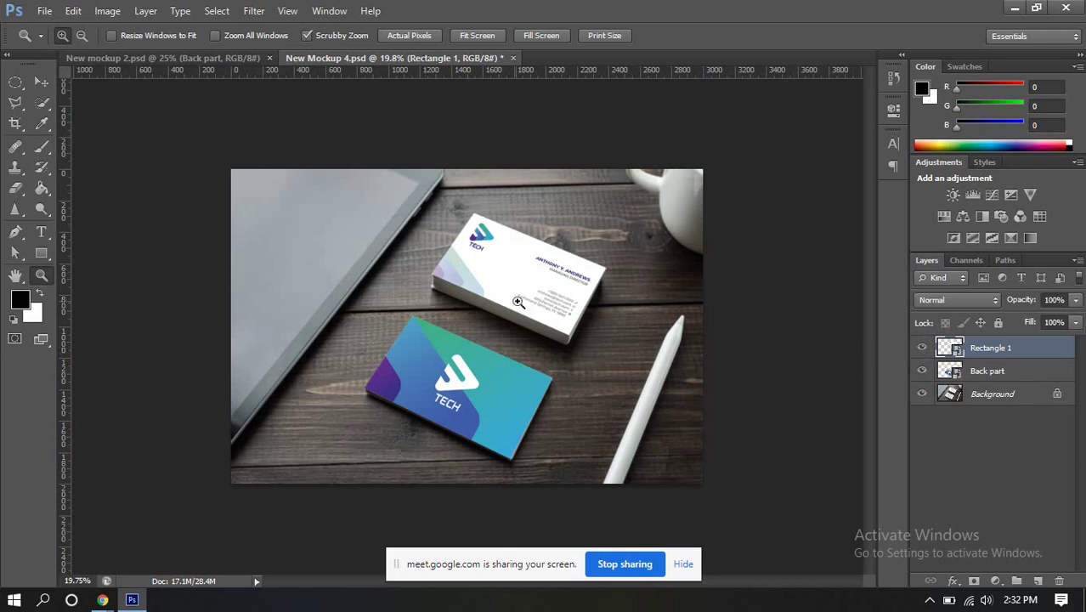
pyautogui.keyDown('alt'); pyautogui.click(921, 394); pyautogui.keyUp('alt')
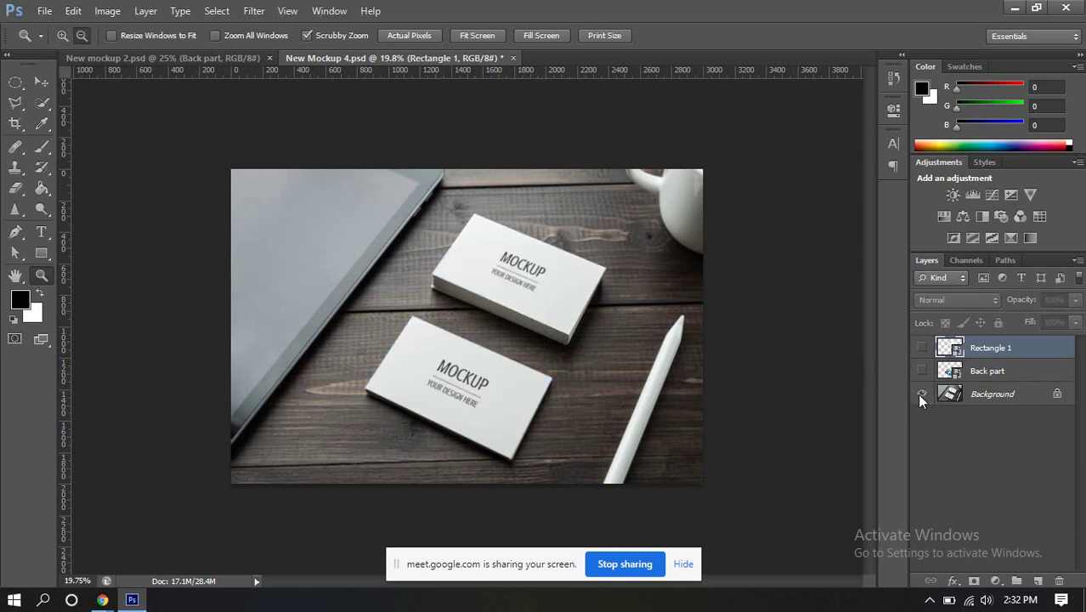
# Examine the two blank business card stacks in the mockup photo at different magnifications.
pyautogui.click(509, 310)
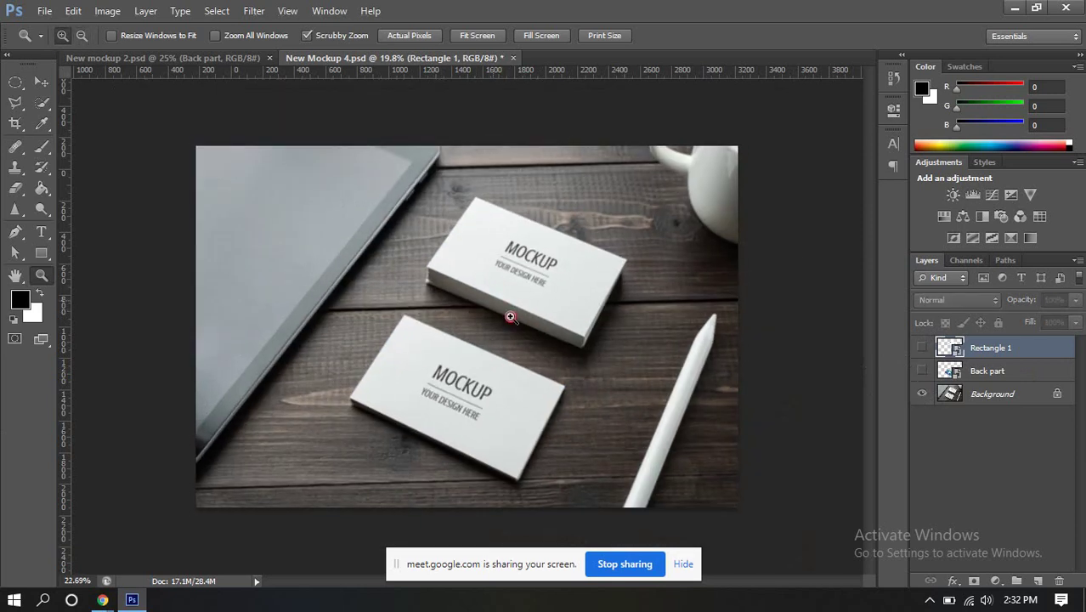
pyautogui.click(509, 308)
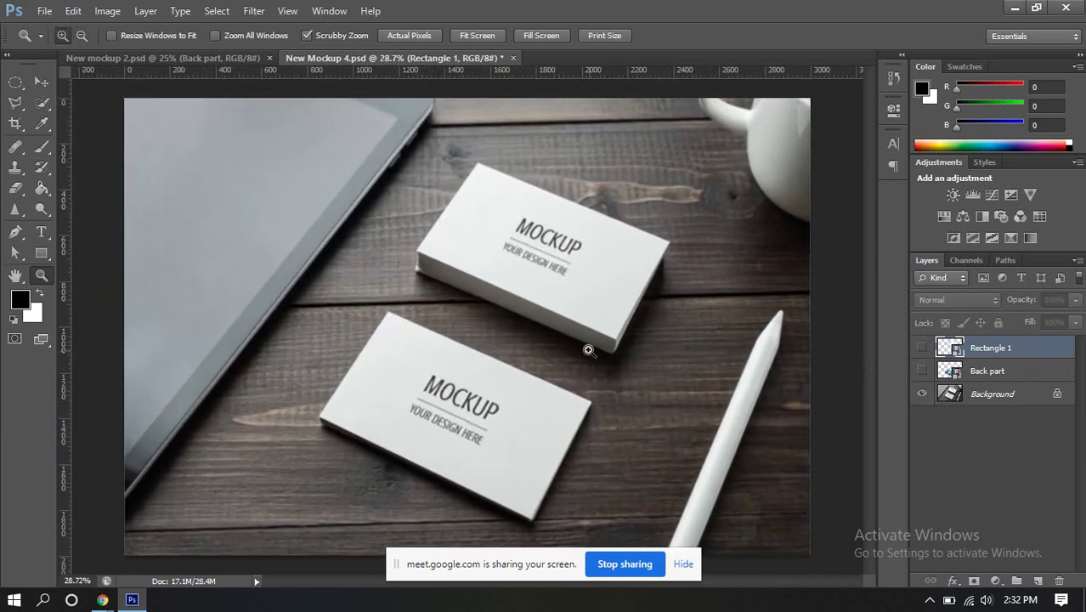
pyautogui.moveTo(589, 348); pyautogui.dragTo(417, 217)
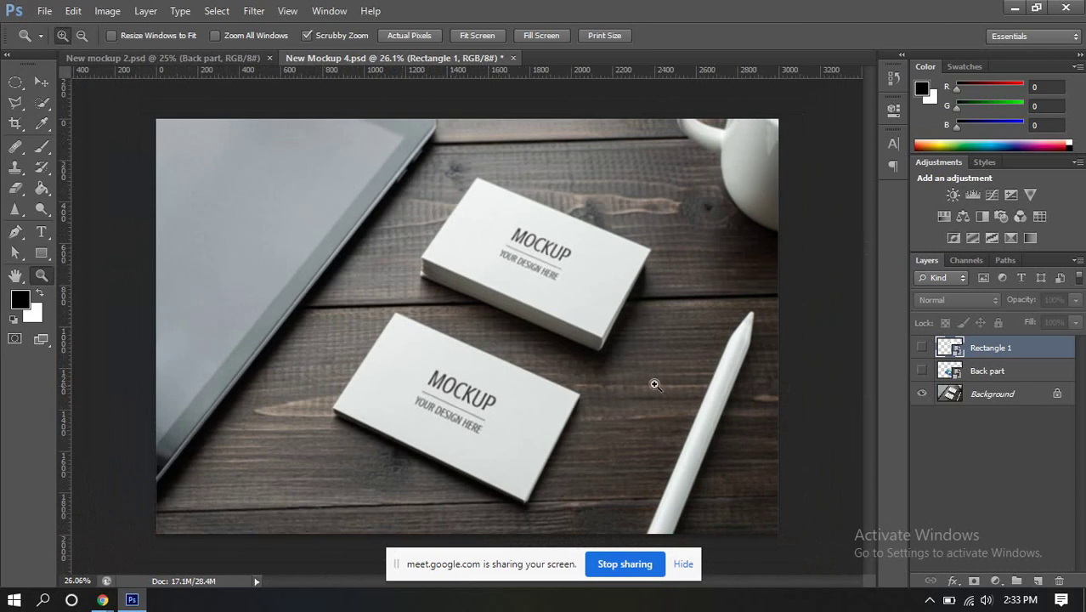
pyautogui.moveTo(682, 417); pyautogui.dragTo(619, 381)
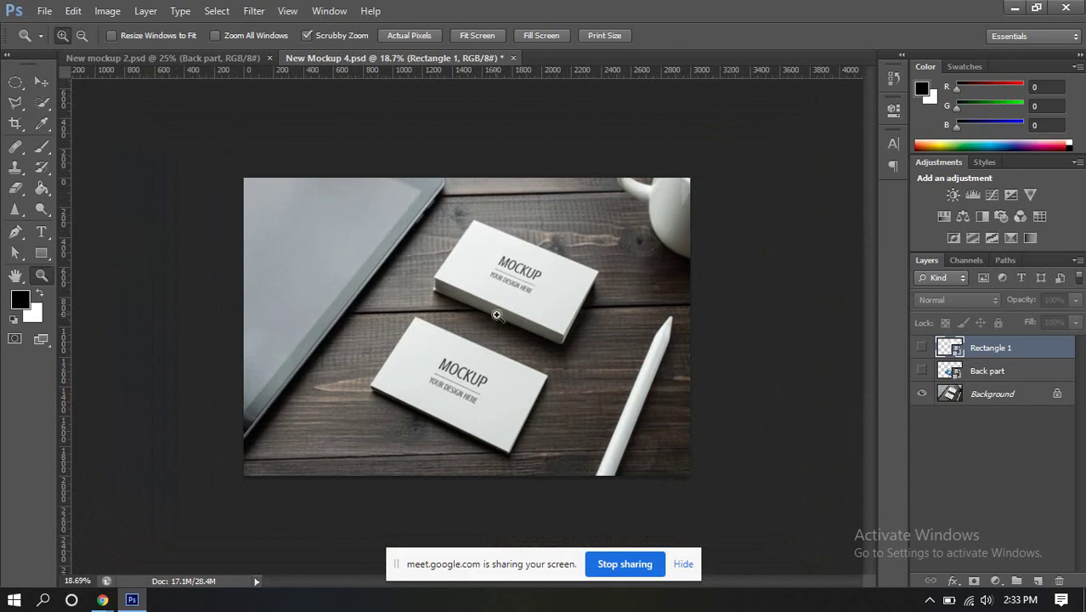
pyautogui.moveTo(497, 316); pyautogui.dragTo(509, 330)
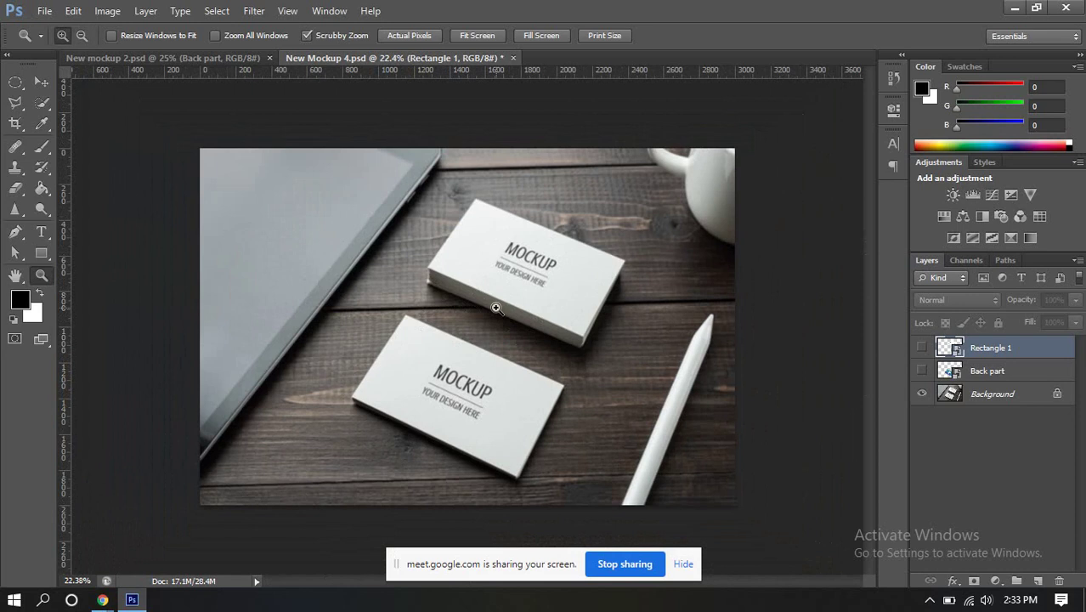
pyautogui.moveTo(497, 234)
pyautogui.mouseDown()
pyautogui.moveTo(514, 275)
pyautogui.moveTo(487, 227)
pyautogui.mouseUp()
pyautogui.moveTo(563, 291); pyautogui.dragTo(524, 273)
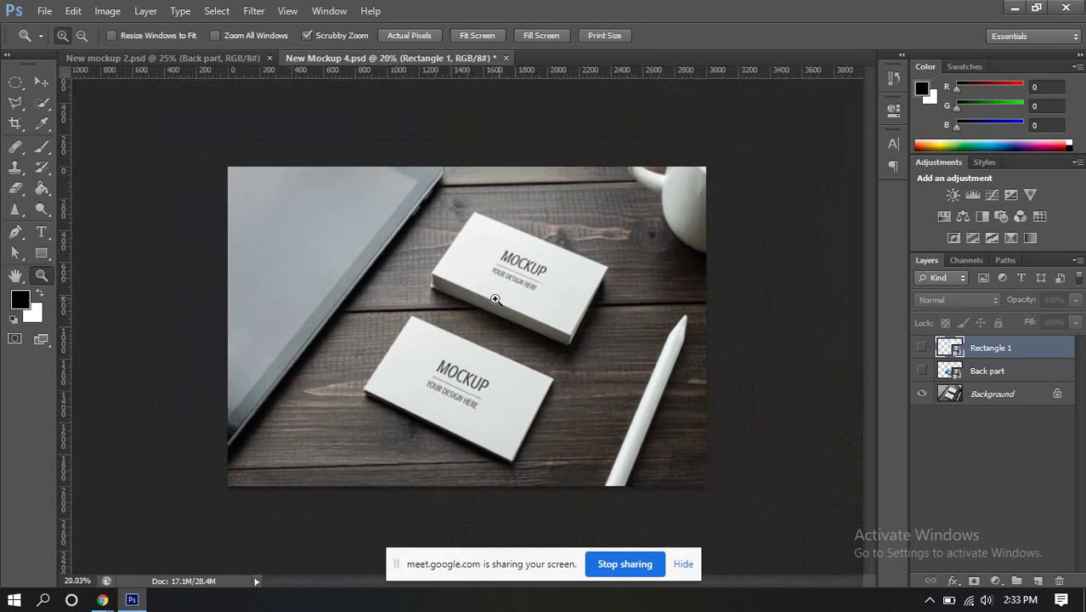
pyautogui.moveTo(480, 281); pyautogui.dragTo(497, 291)
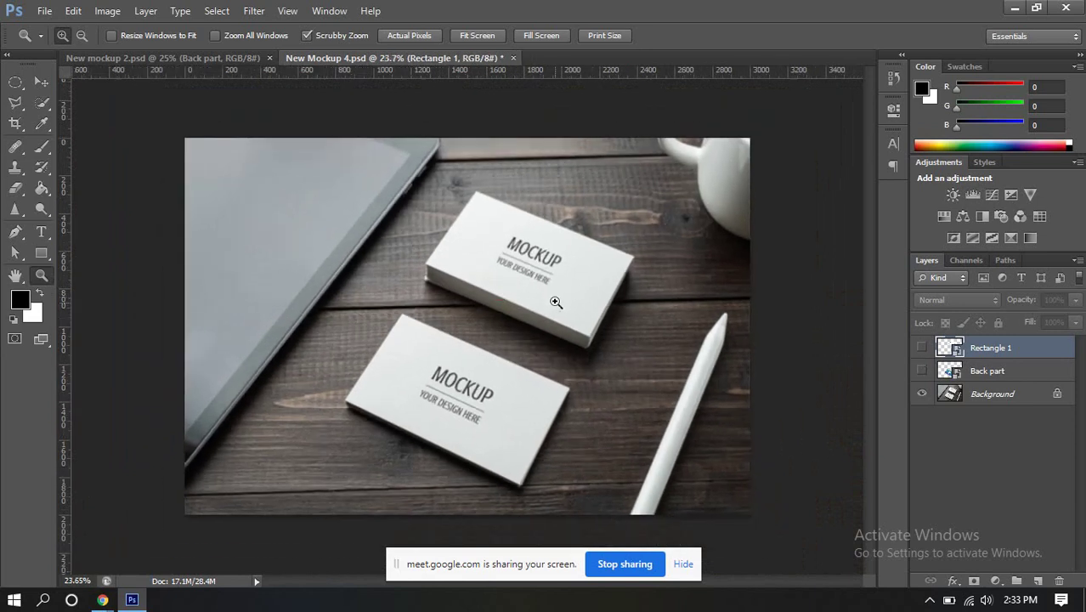
pyautogui.moveTo(501, 317)
pyautogui.mouseDown()
pyautogui.moveTo(491, 317)
pyautogui.moveTo(497, 299)
pyautogui.mouseUp()
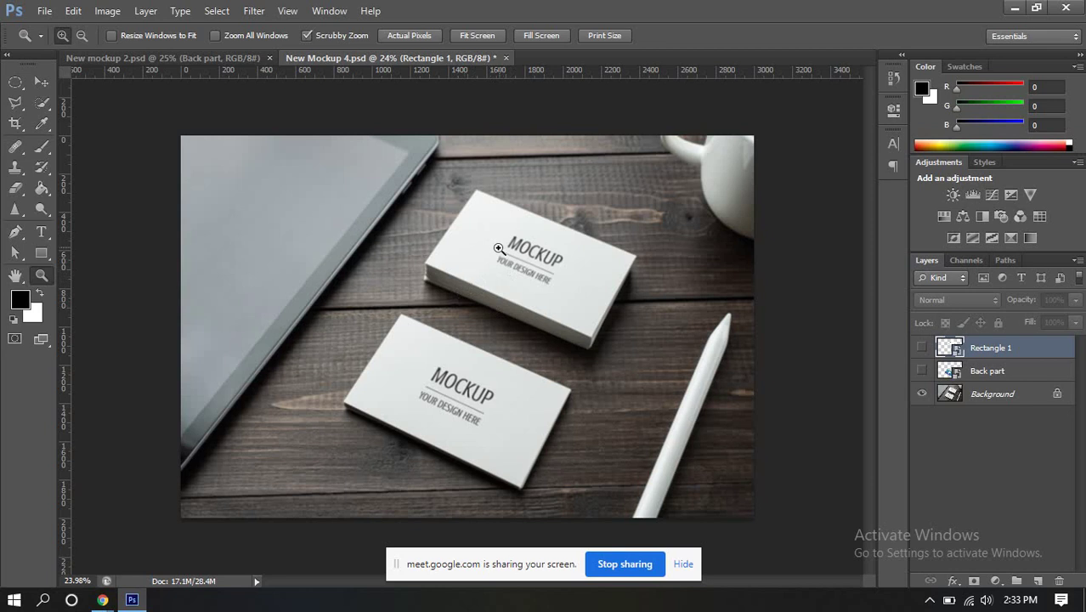
pyautogui.moveTo(499, 247); pyautogui.dragTo(540, 262)
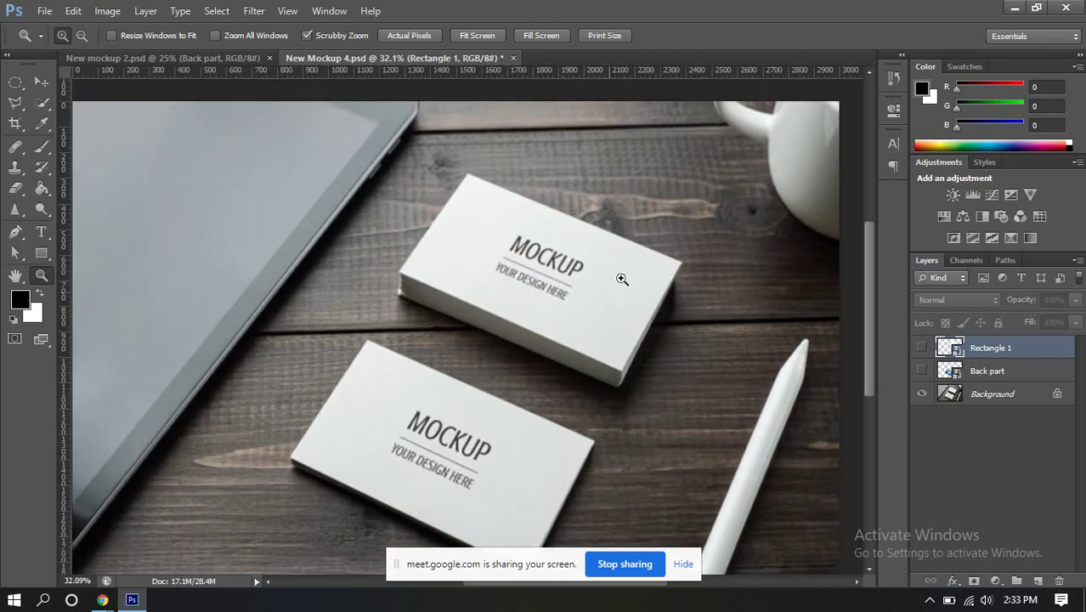
# Switch to the LEDP - Graphic Design (Faridpur GD 05-08) Facebook group in Chrome and start creating a live video.
pyautogui.click(102, 599)
pyautogui.click(157, 514)
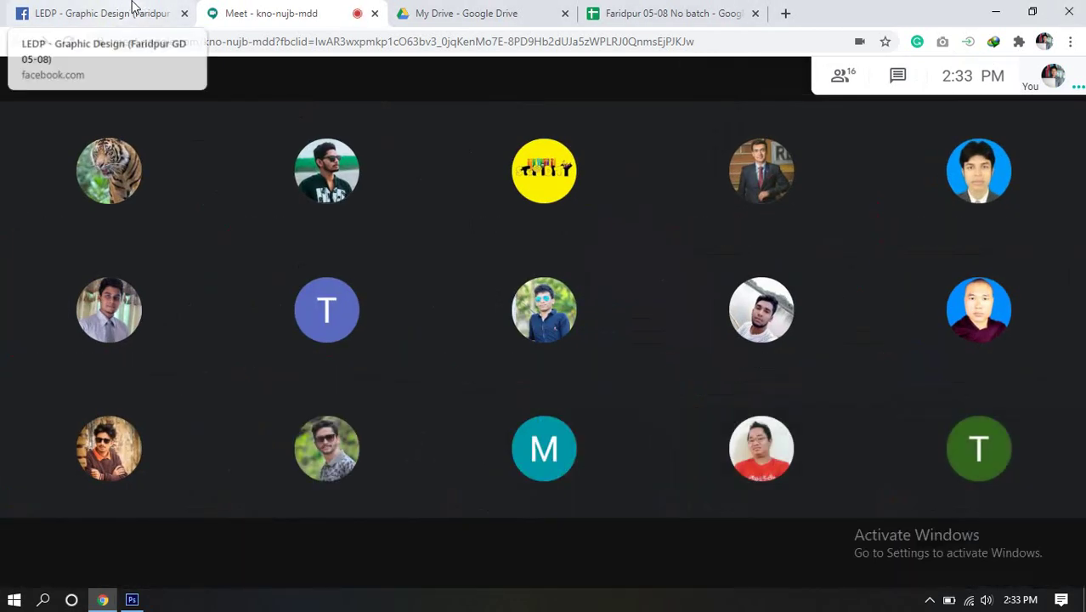
pyautogui.click(119, 10)
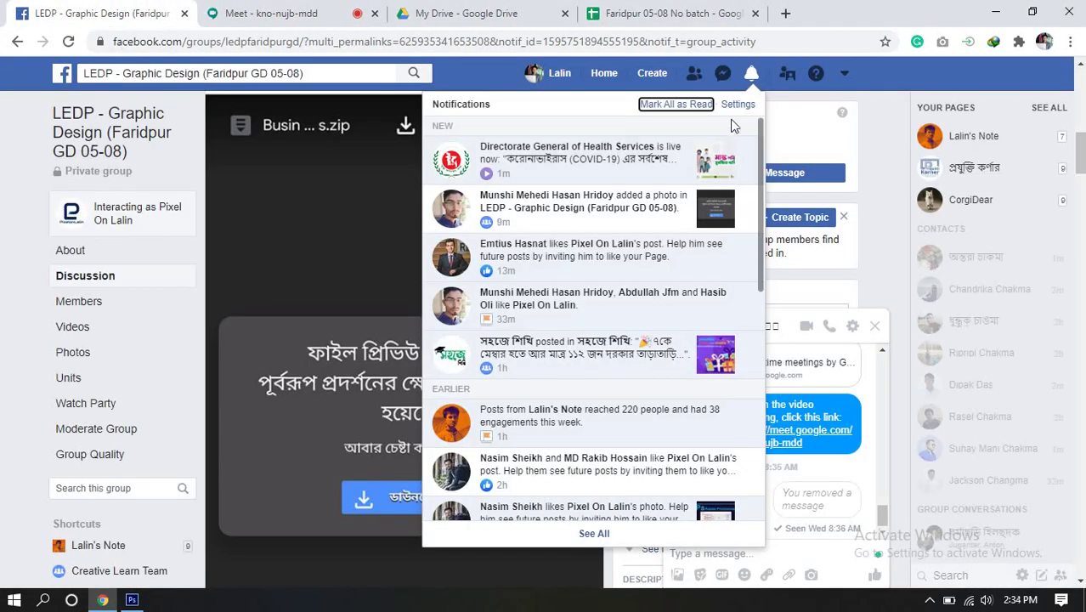
pyautogui.click(746, 80)
pyautogui.scroll(9, 400, 291)
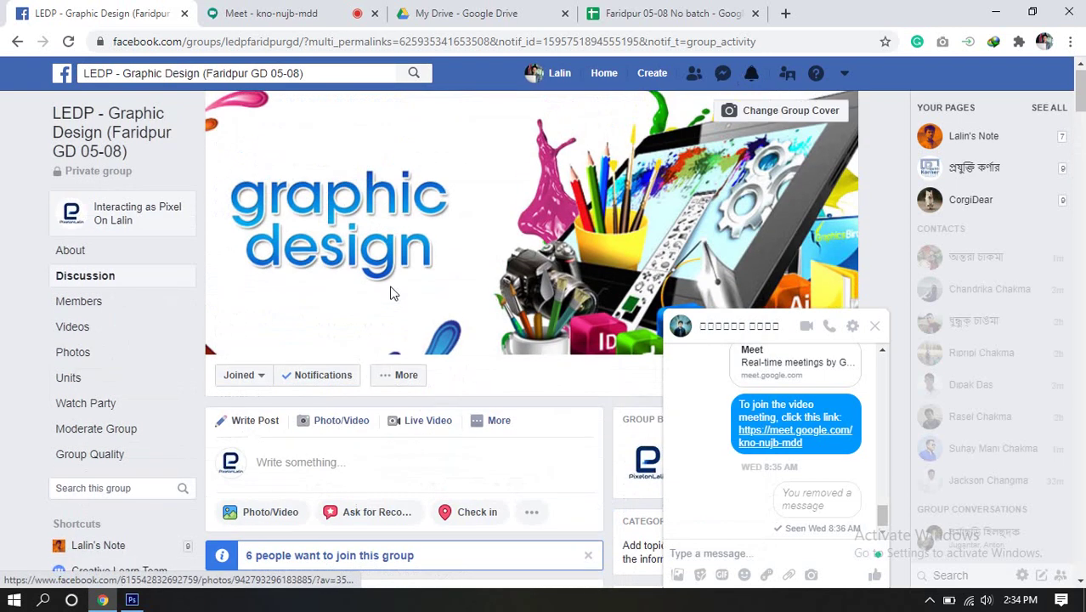
pyautogui.scroll(-2, 383, 296)
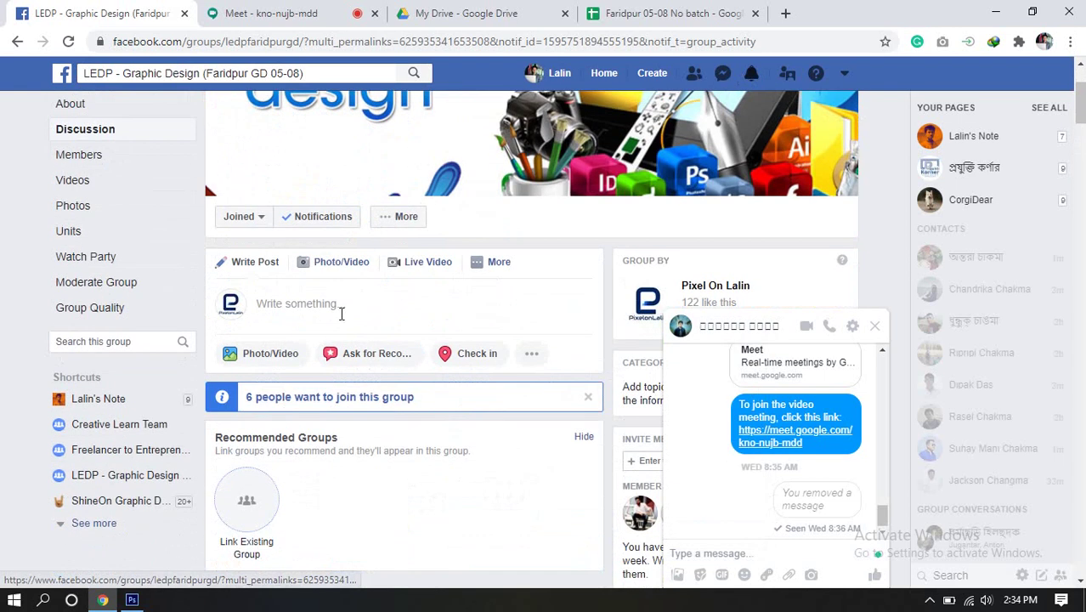
pyautogui.click(422, 269)
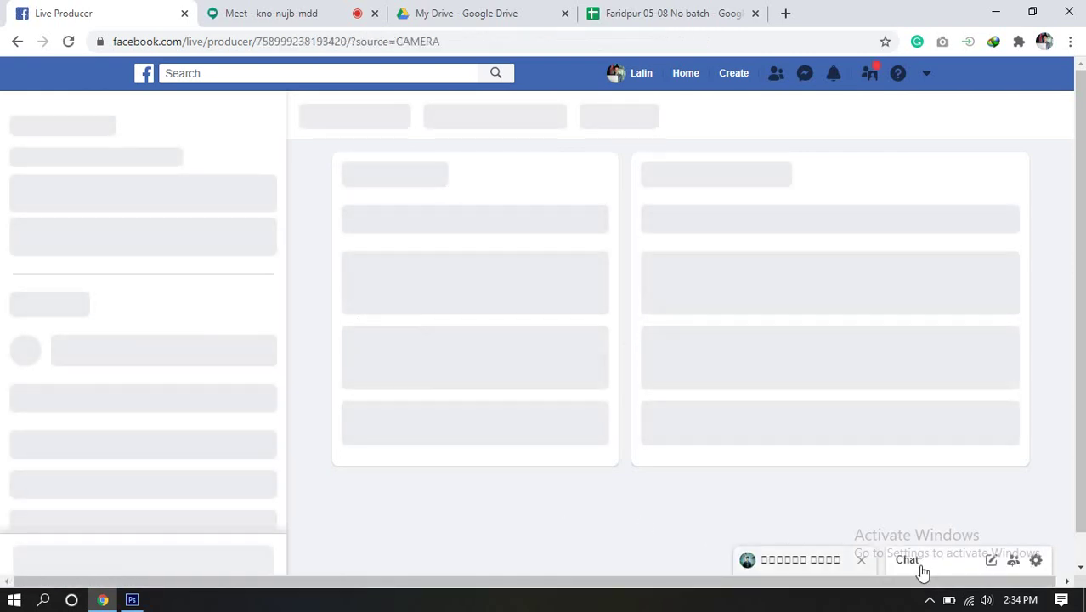
# Present the entire screen again in the Google Meet call and return to Photoshop.
pyautogui.click(273, 17)
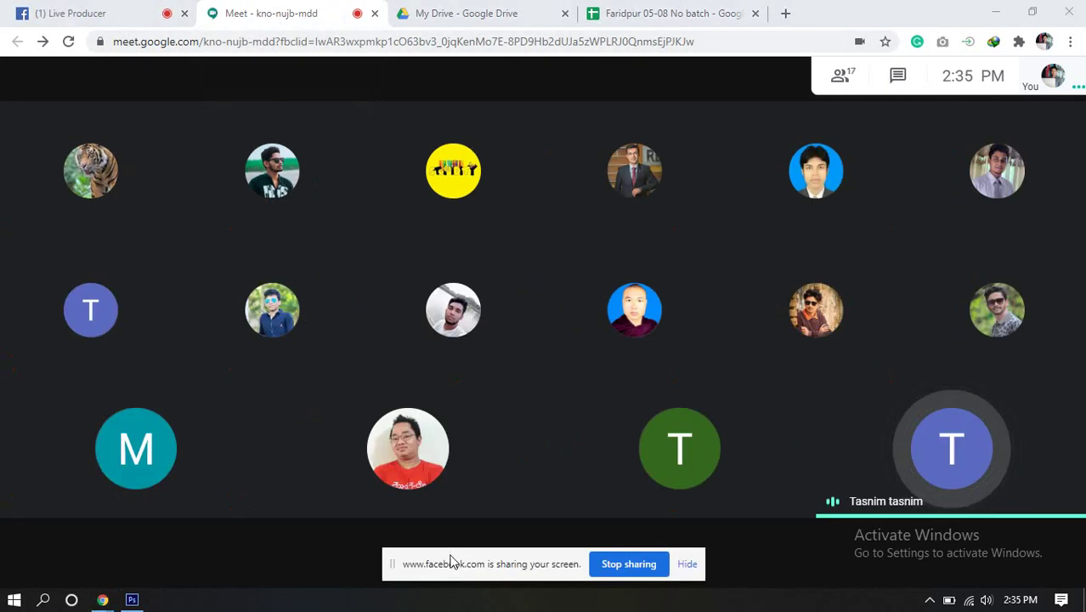
pyautogui.click(977, 551)
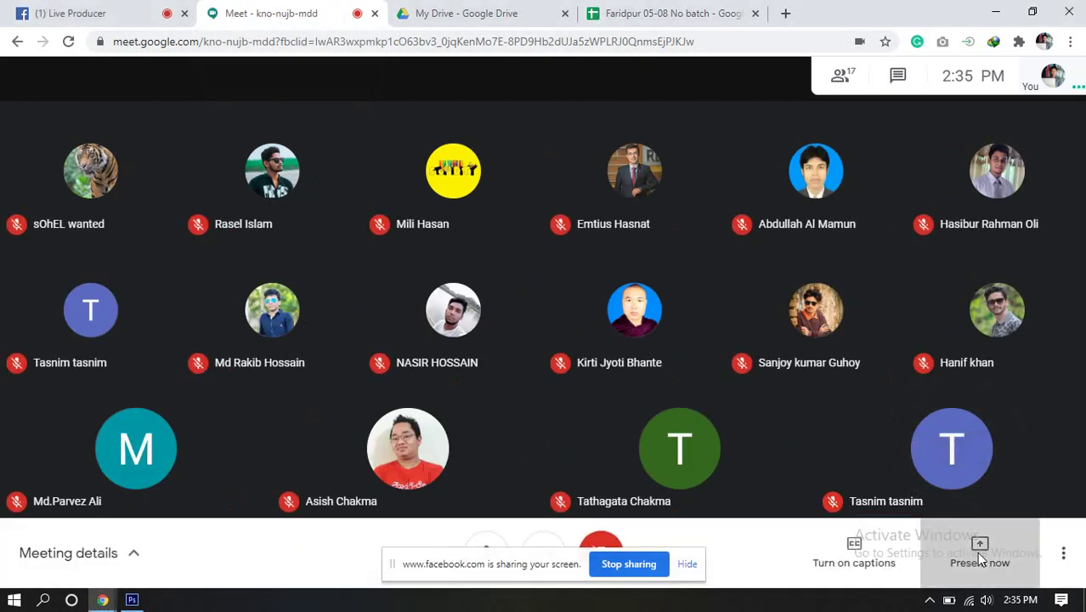
pyautogui.click(939, 413)
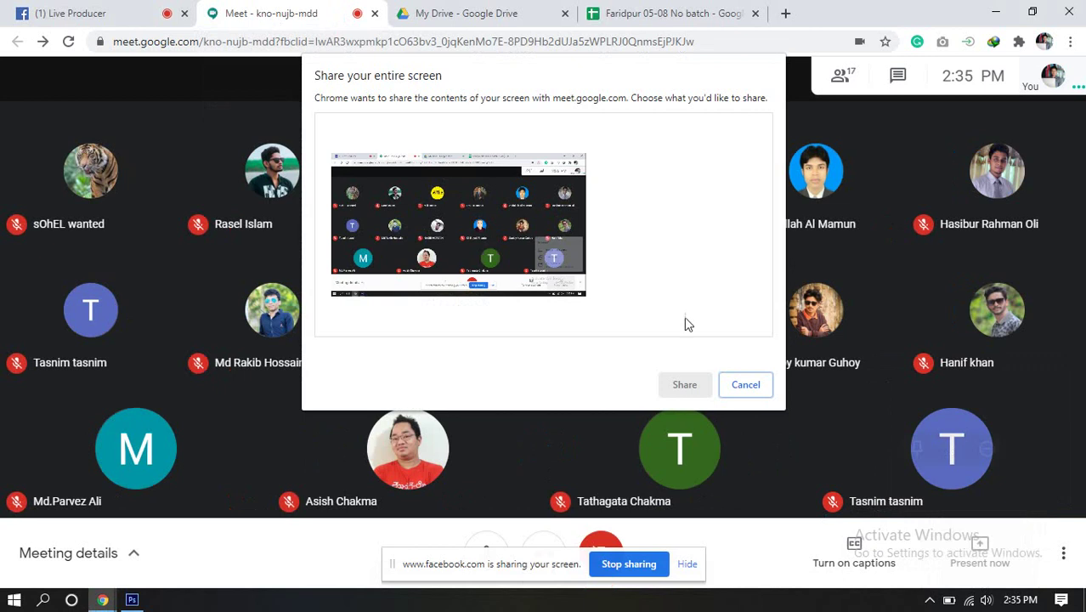
pyautogui.click(684, 386)
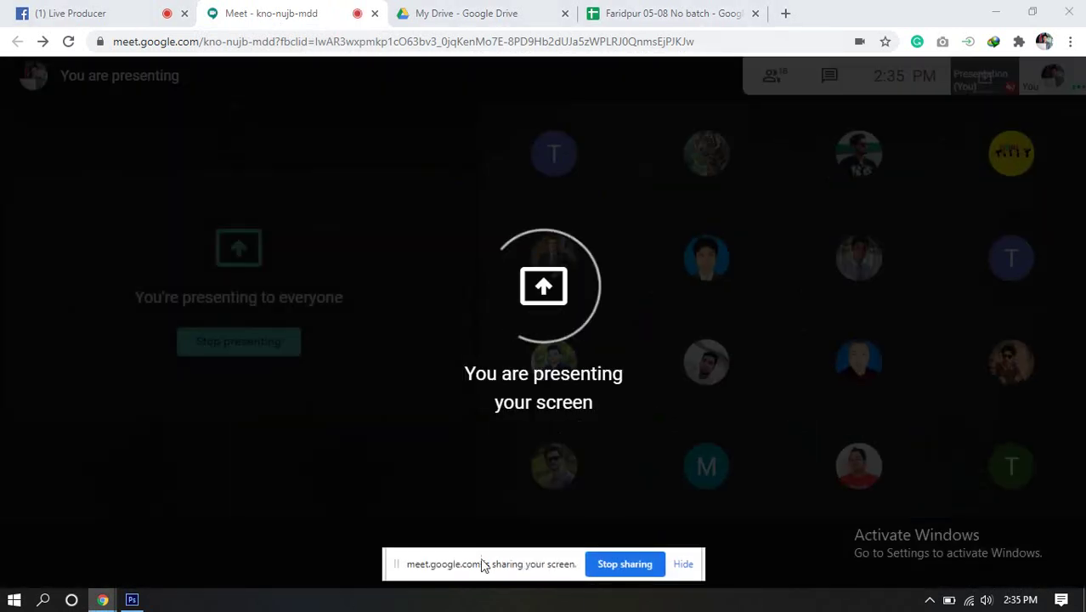
pyautogui.moveTo(527, 573); pyautogui.dragTo(219, 571)
pyautogui.click(687, 565)
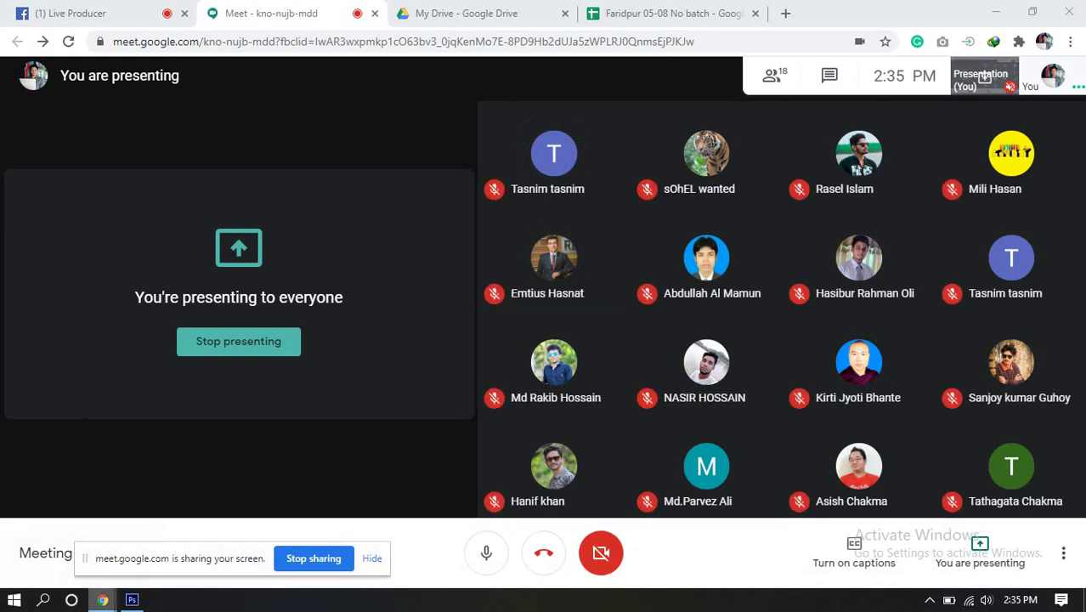
pyautogui.click(133, 600)
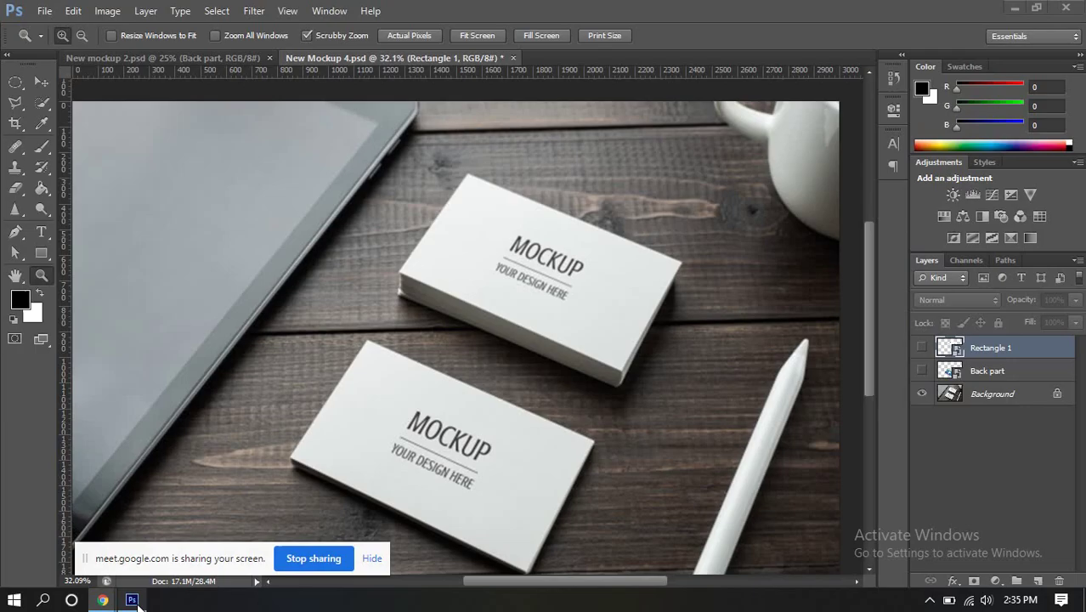
# Delete the Rectangle 1 and Back part layers from the mockup document.
pyautogui.keyDown('alt'); pyautogui.click(477, 375); pyautogui.keyUp('alt')
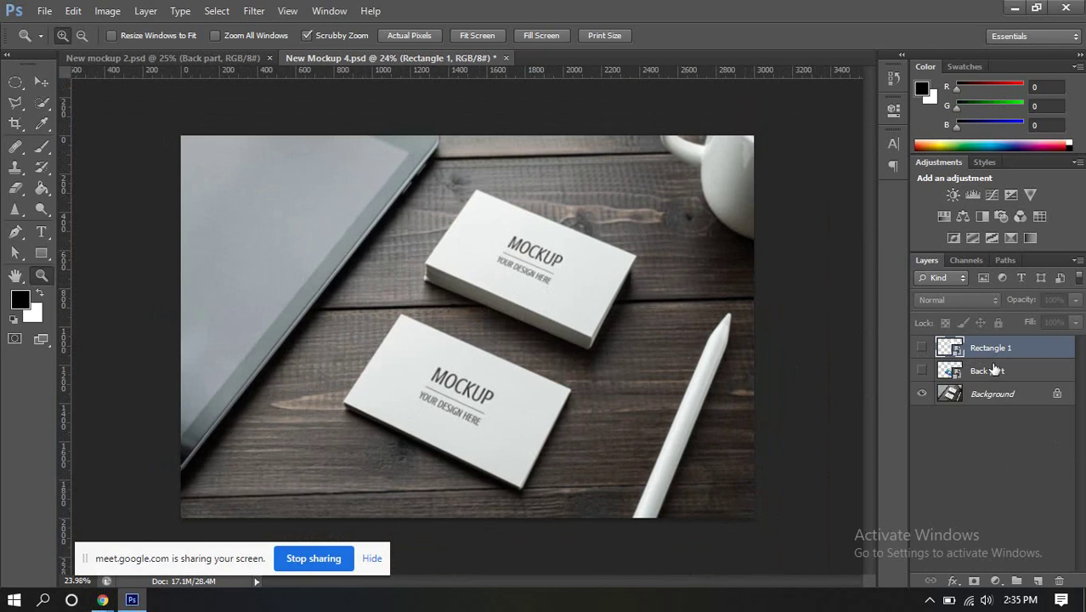
pyautogui.click(922, 348)
pyautogui.press('Delete')
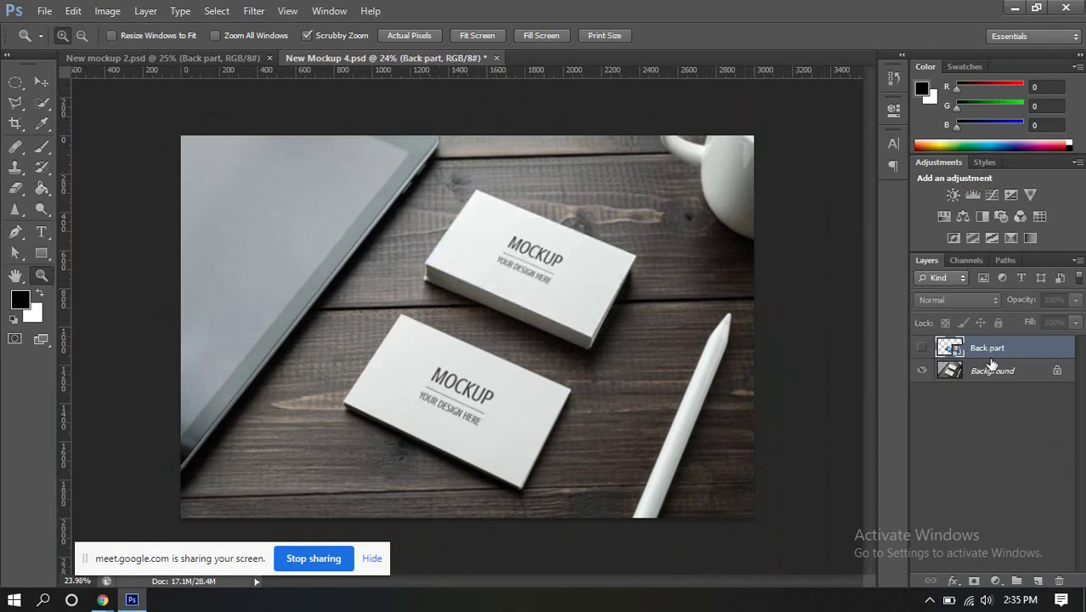
pyautogui.press('Delete')
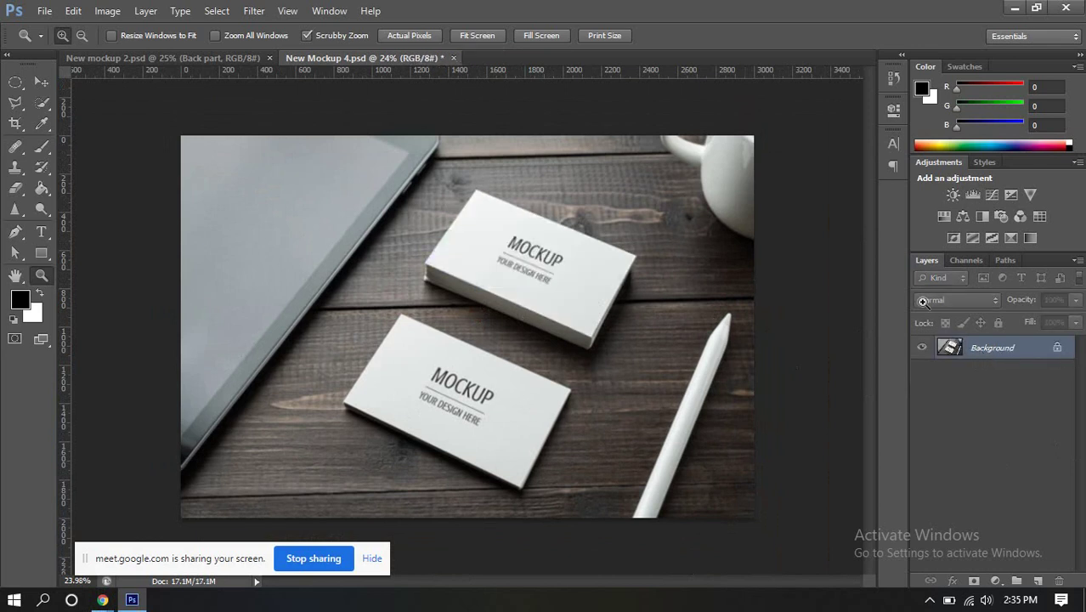
# Start creating a fixed-size rectangle shape on the mockup photo with a width of 3.5 px.
pyautogui.moveTo(481, 317); pyautogui.dragTo(500, 337)
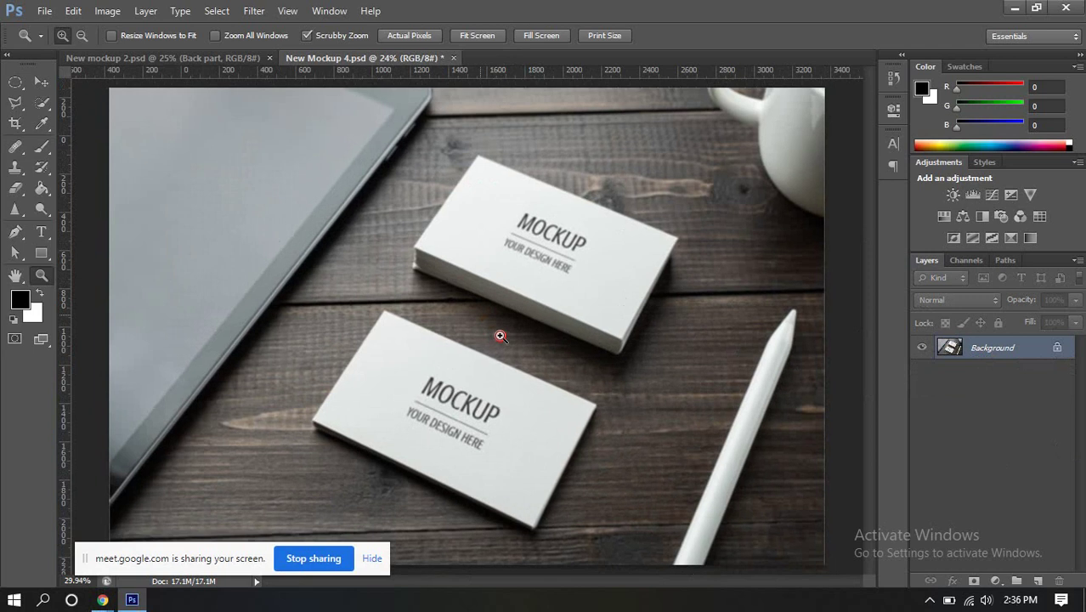
pyautogui.moveTo(552, 371); pyautogui.dragTo(526, 341)
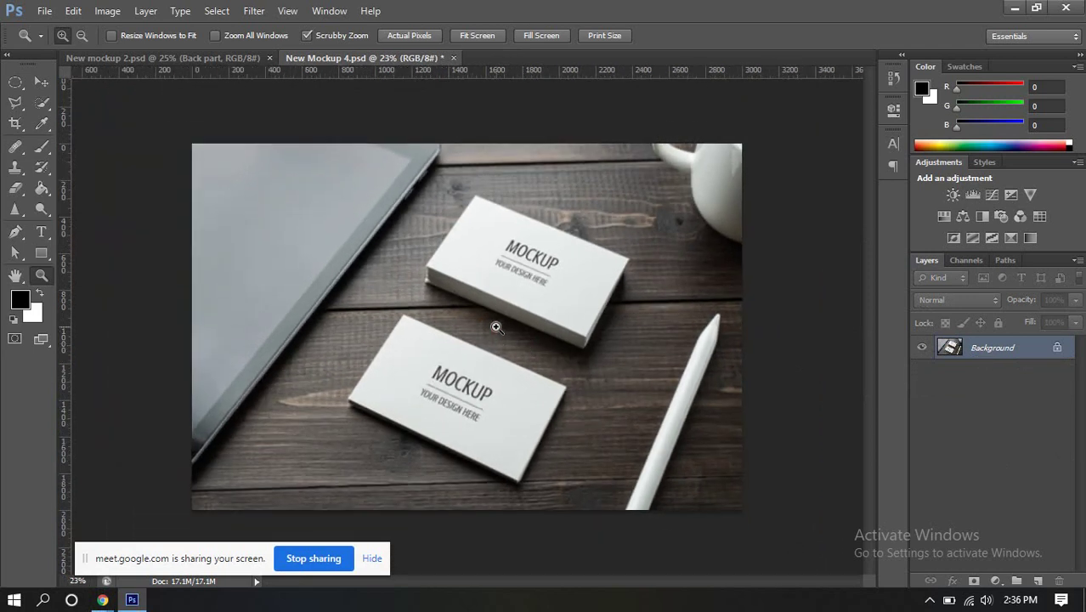
pyautogui.moveTo(470, 331); pyautogui.dragTo(488, 337)
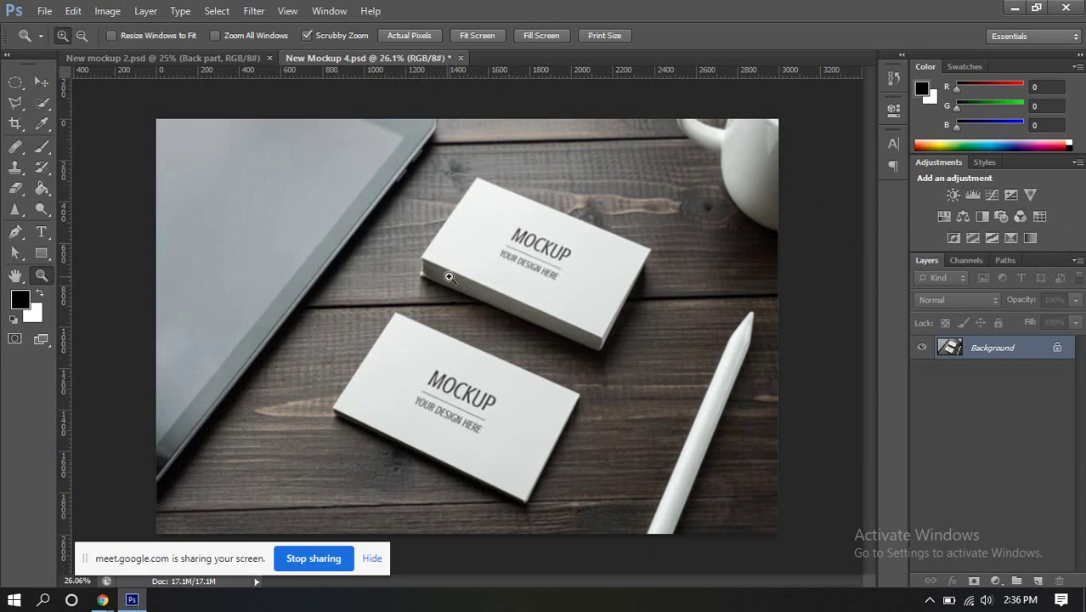
pyautogui.moveTo(497, 351); pyautogui.dragTo(255, 176)
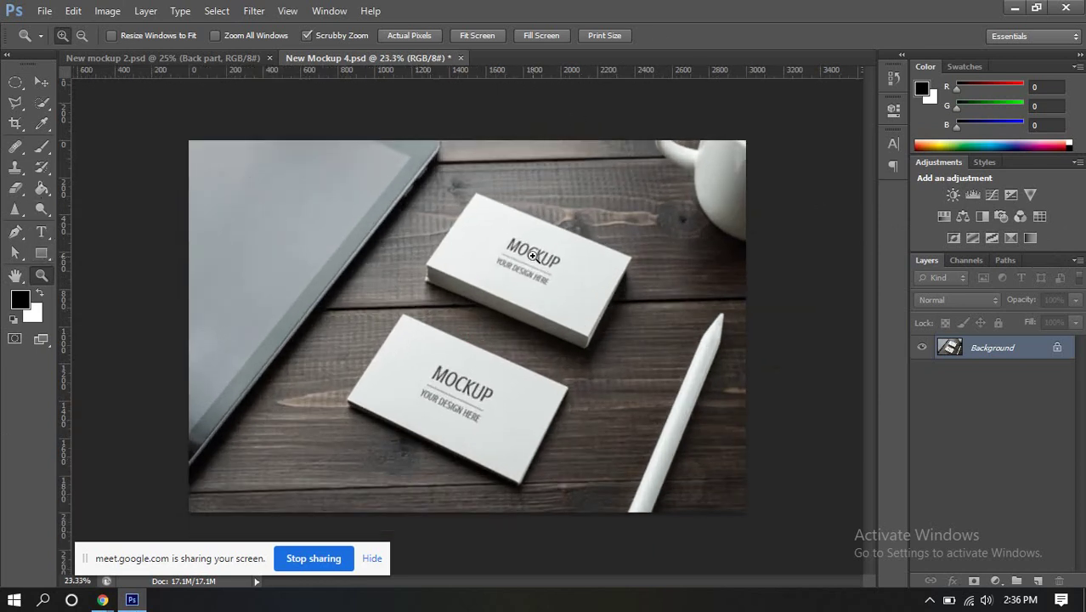
pyautogui.click(40, 254)
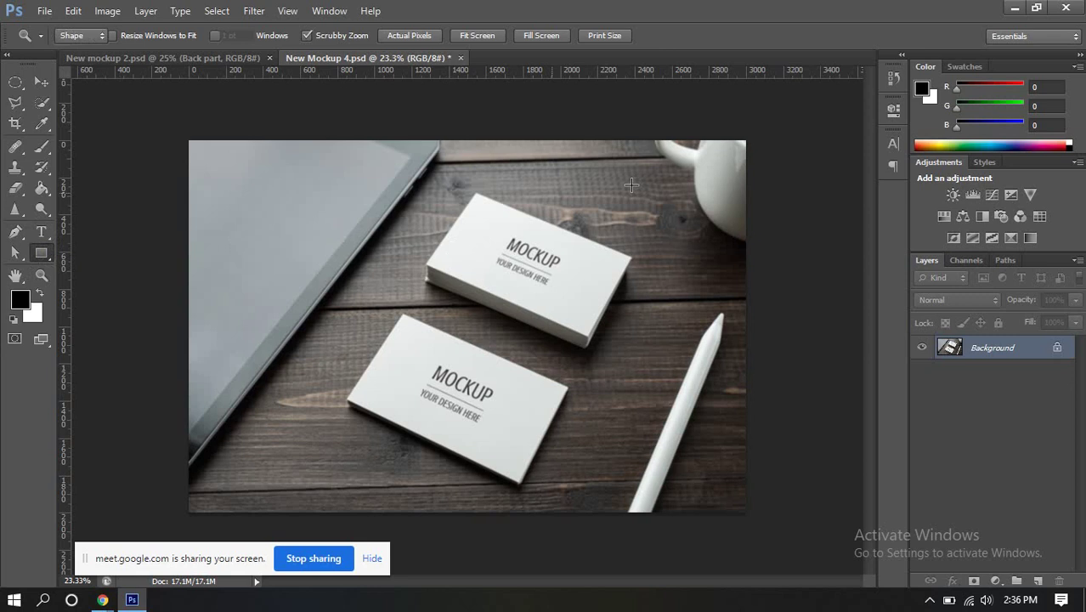
pyautogui.click(374, 265)
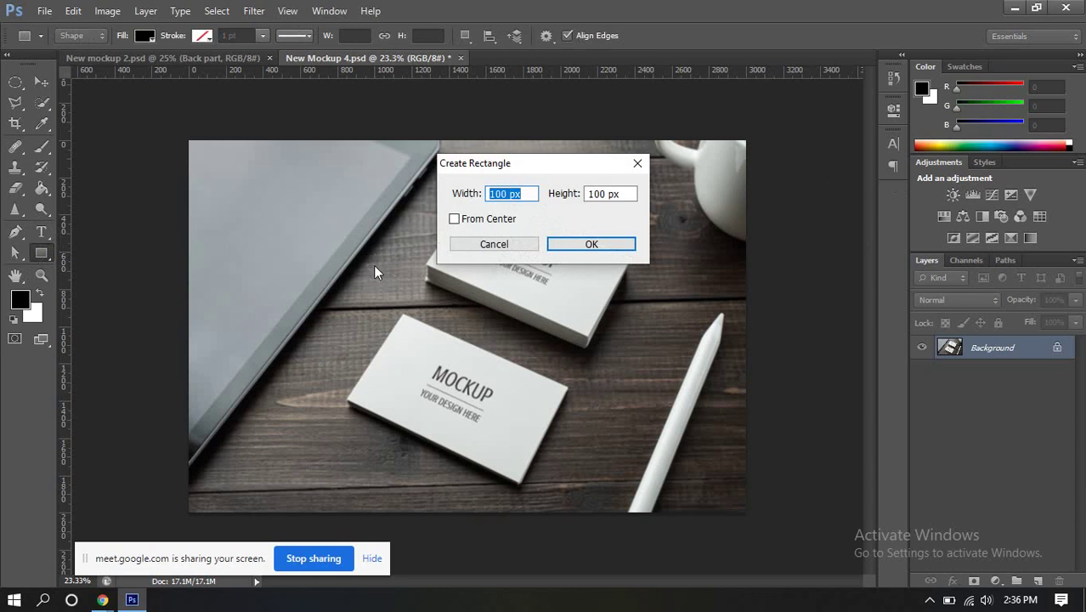
pyautogui.write('3.5')
pyautogui.press('Tab')
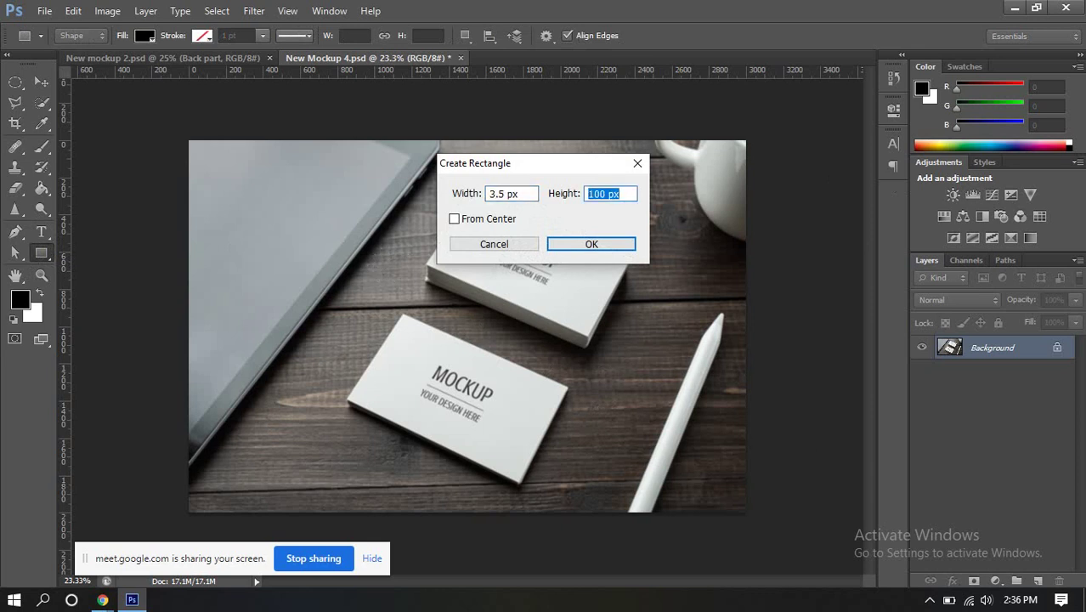
# Switch to the Google Meet call in Chrome to check on the participants, and return to Photoshop.
pyautogui.click(102, 600)
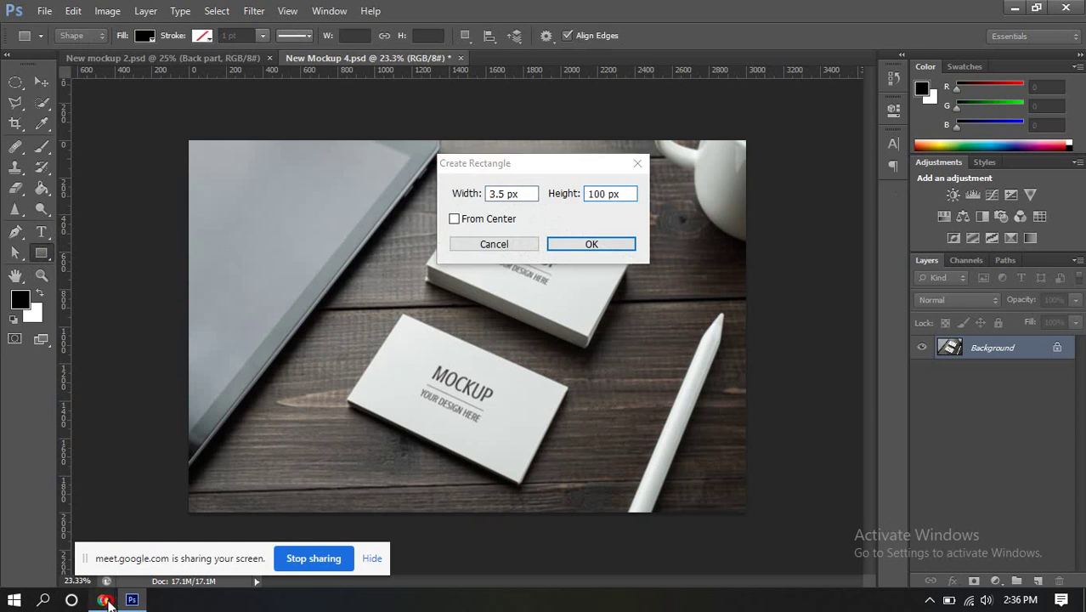
pyautogui.click(94, 551)
pyautogui.moveTo(824, 521)
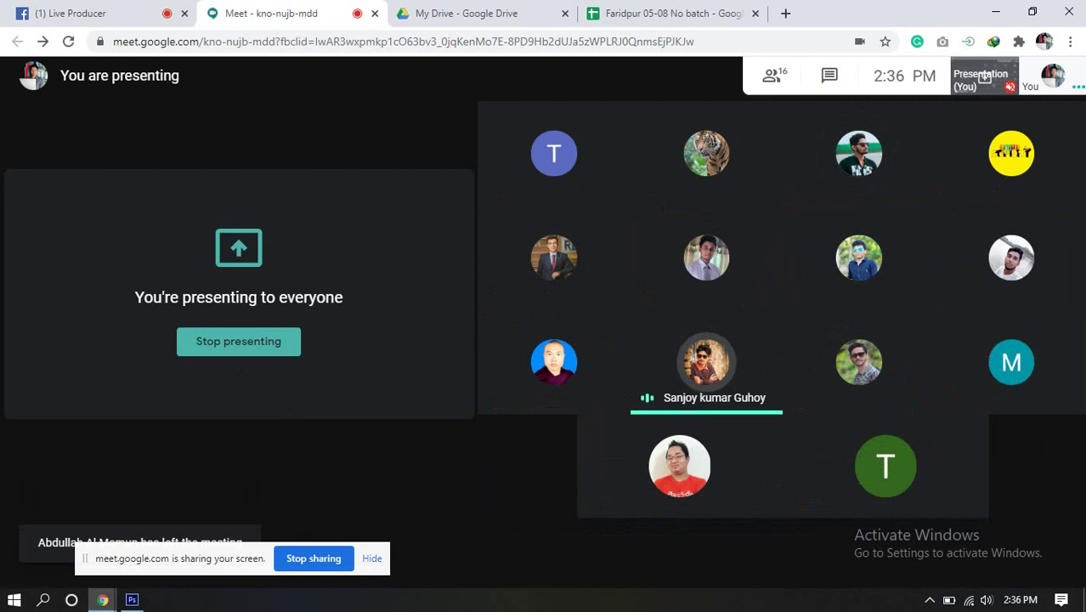
pyautogui.click(132, 599)
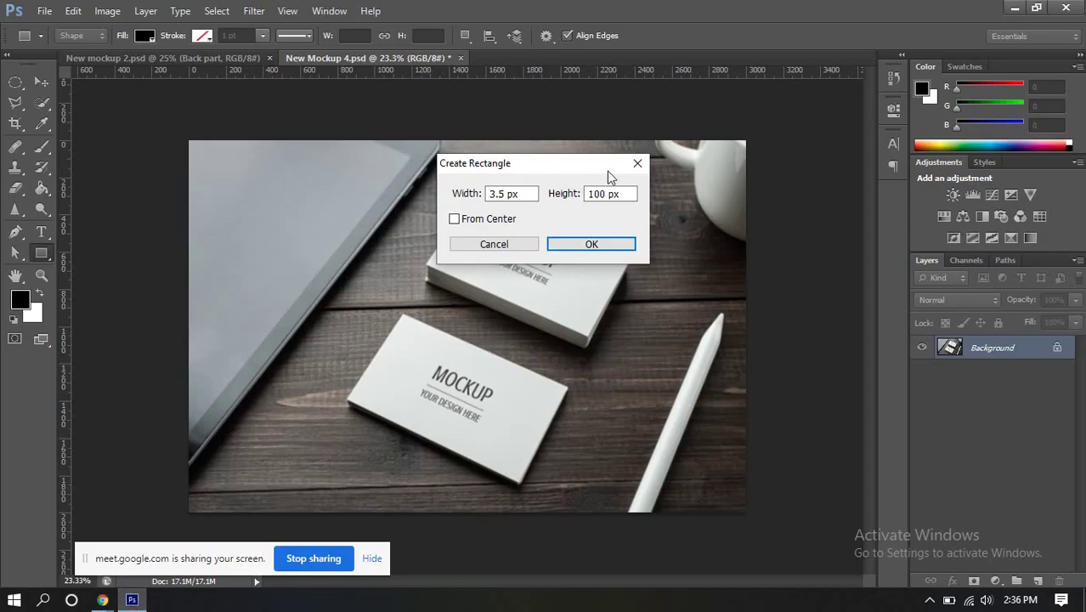
# Set the new rectangle's width to 3.5 in and height to 2 in, and create it.
pyautogui.moveTo(587, 164); pyautogui.dragTo(536, 202)
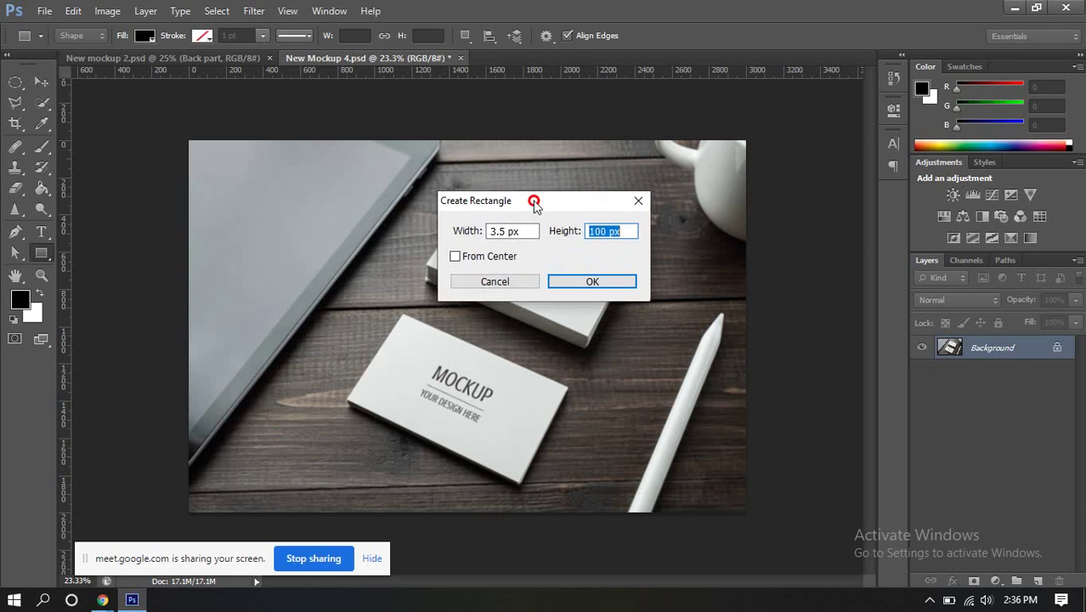
pyautogui.click(449, 230)
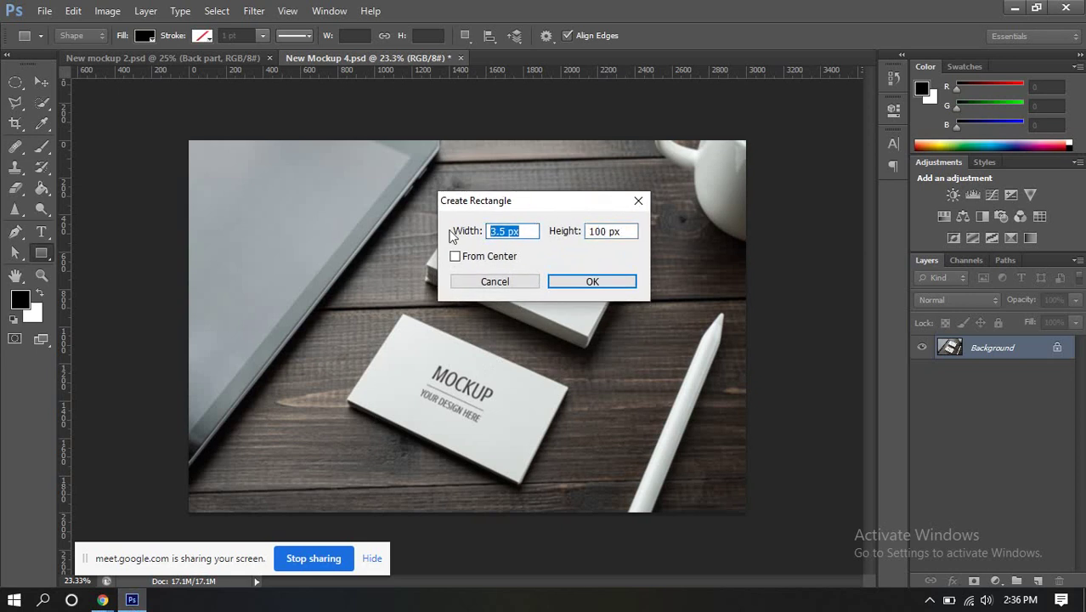
pyautogui.write('3')
pyautogui.press('Tab')
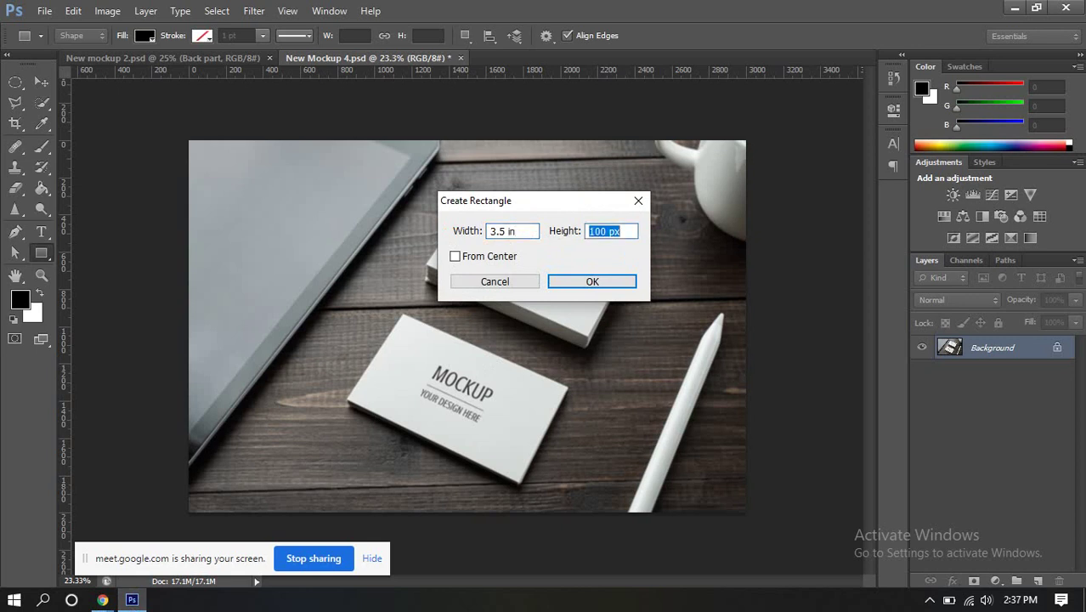
pyautogui.write('2')
pyautogui.click(572, 283)
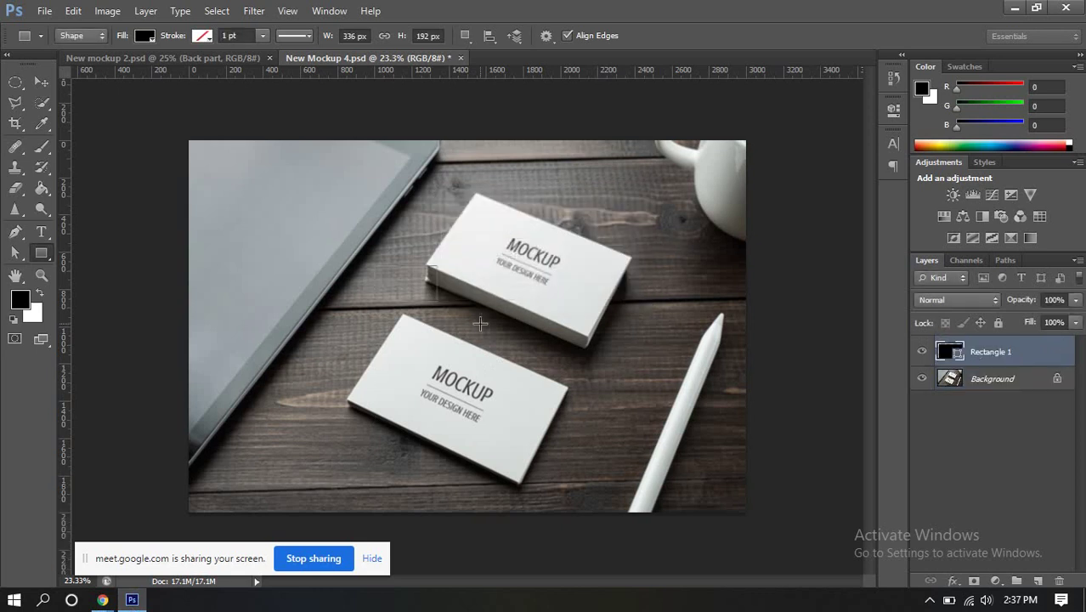
# Center the black rectangle horizontally and vertically on the whole canvas, and clear the selection.
pyautogui.click(41, 82)
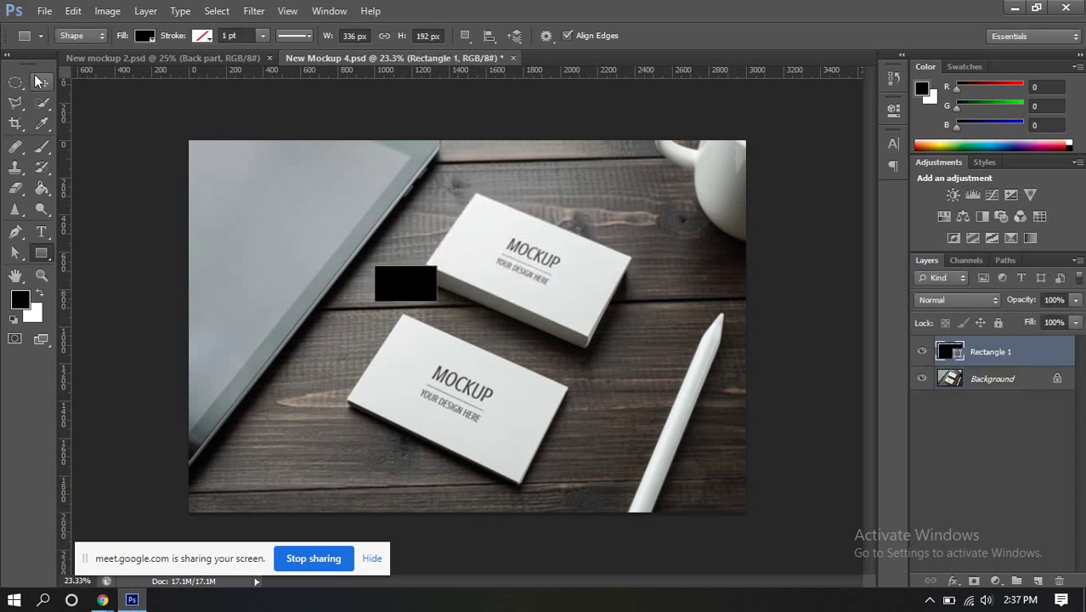
pyautogui.scroll(6, 417, 316)
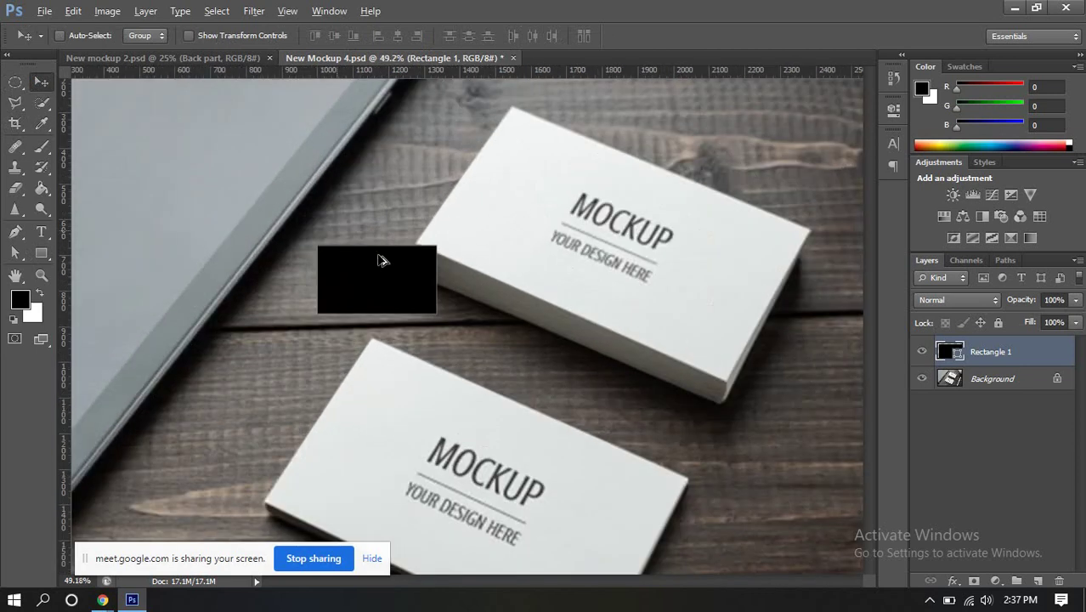
pyautogui.scroll(-2, 557, 264)
pyautogui.scroll(-3, 375, 272)
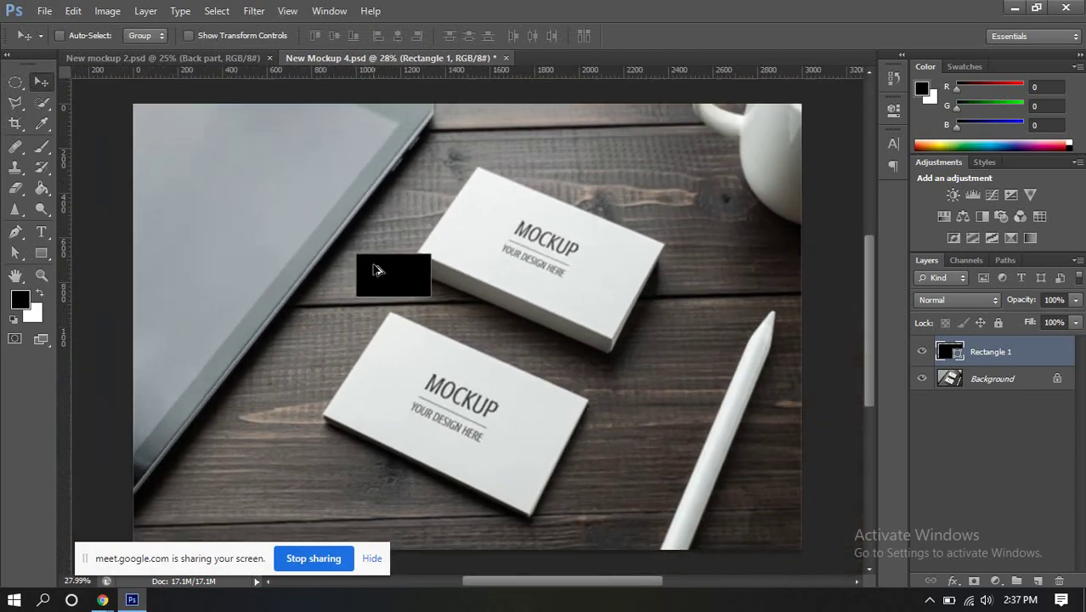
pyautogui.scroll(3, 497, 319)
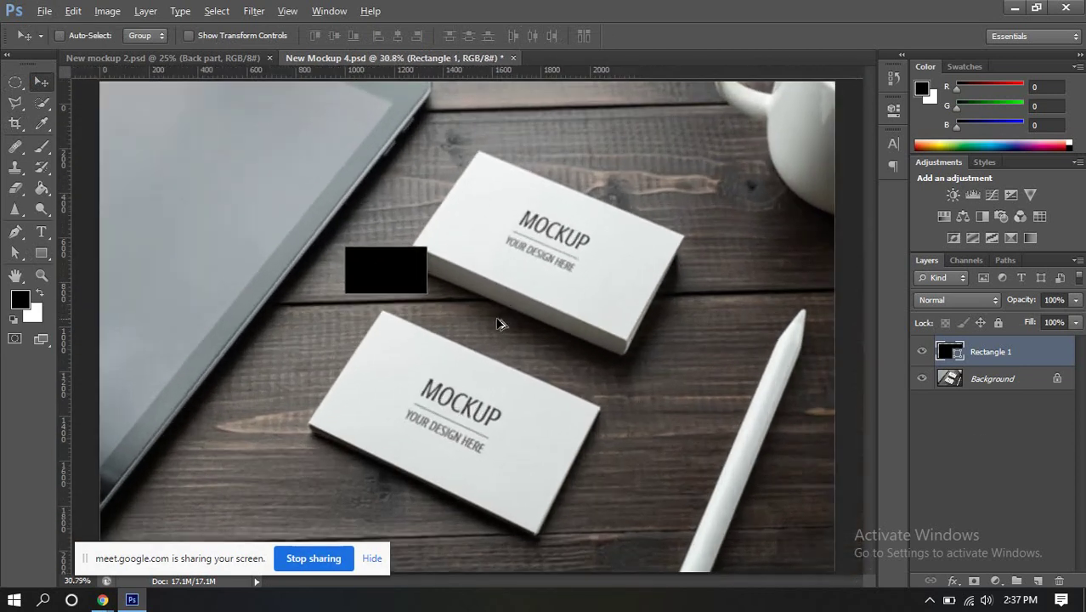
pyautogui.scroll(-4, 500, 311)
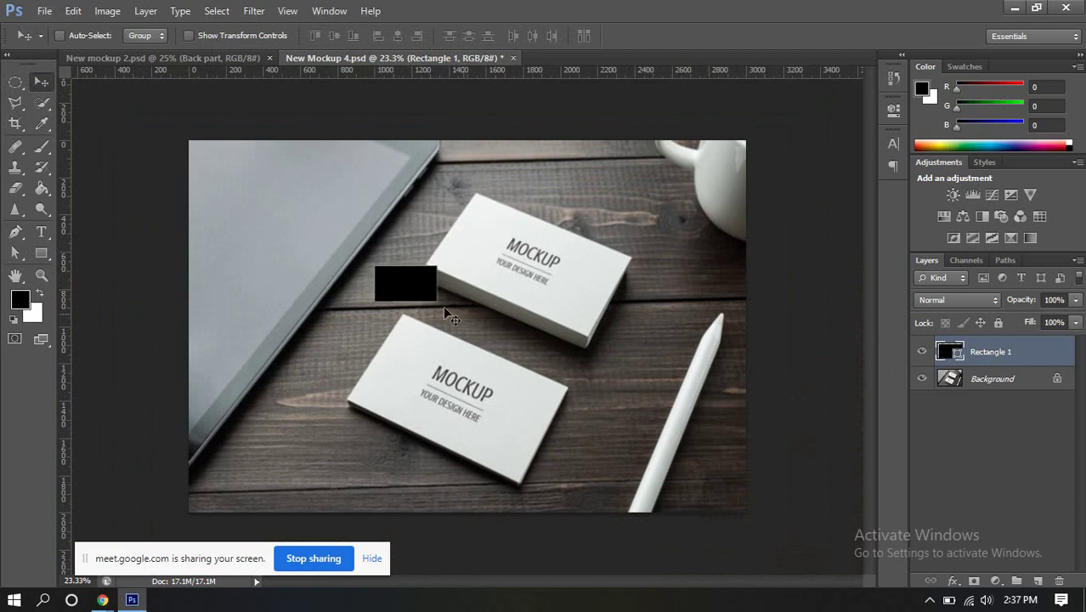
pyautogui.hotkey('ctrl', 'a')
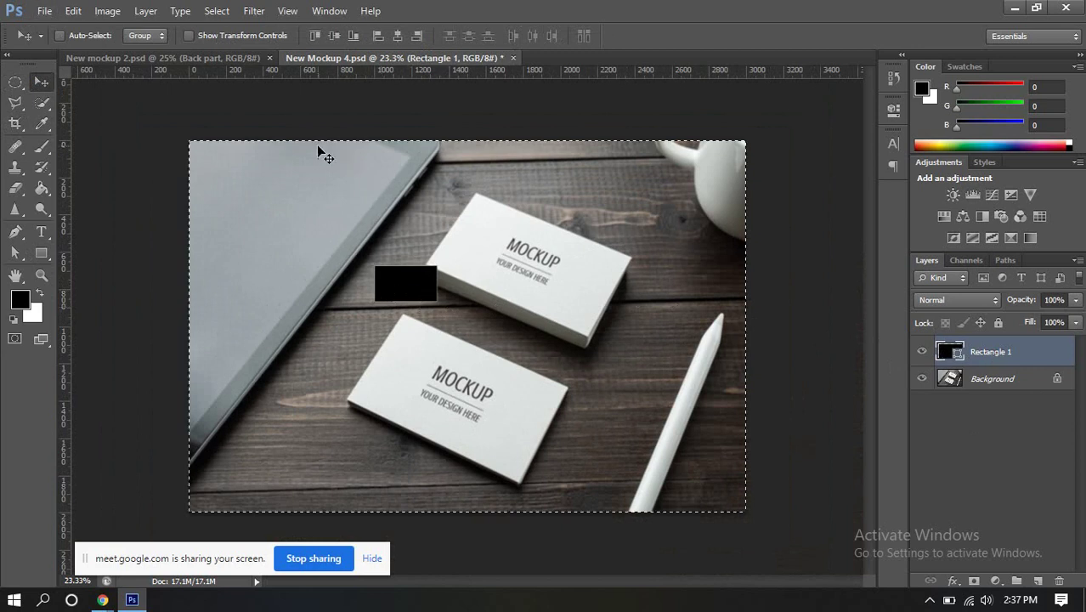
pyautogui.click(335, 38)
pyautogui.click(397, 36)
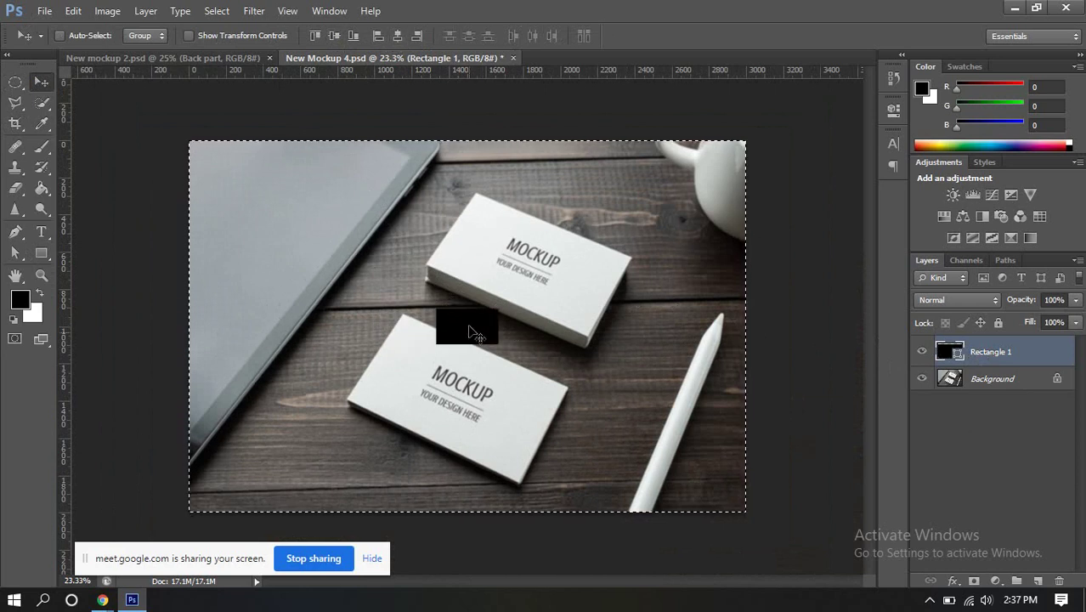
pyautogui.hotkey('ctrl', 'd')
# Hide the Rectangle 1 layer and show it again to point out the black shape on the photo.
pyautogui.scroll(2, 481, 334)
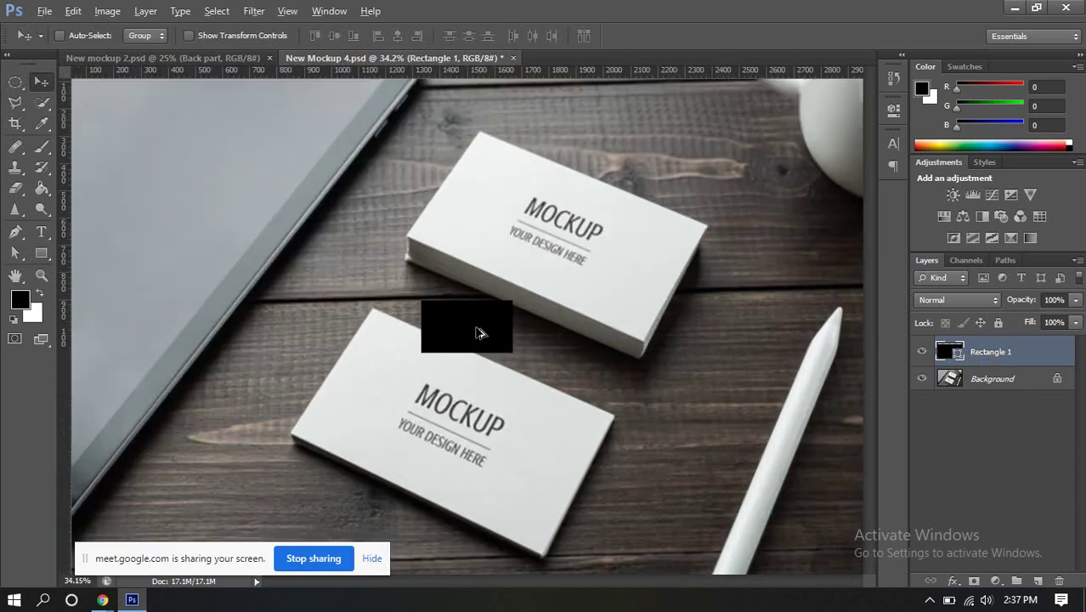
pyautogui.scroll(-1, 484, 333)
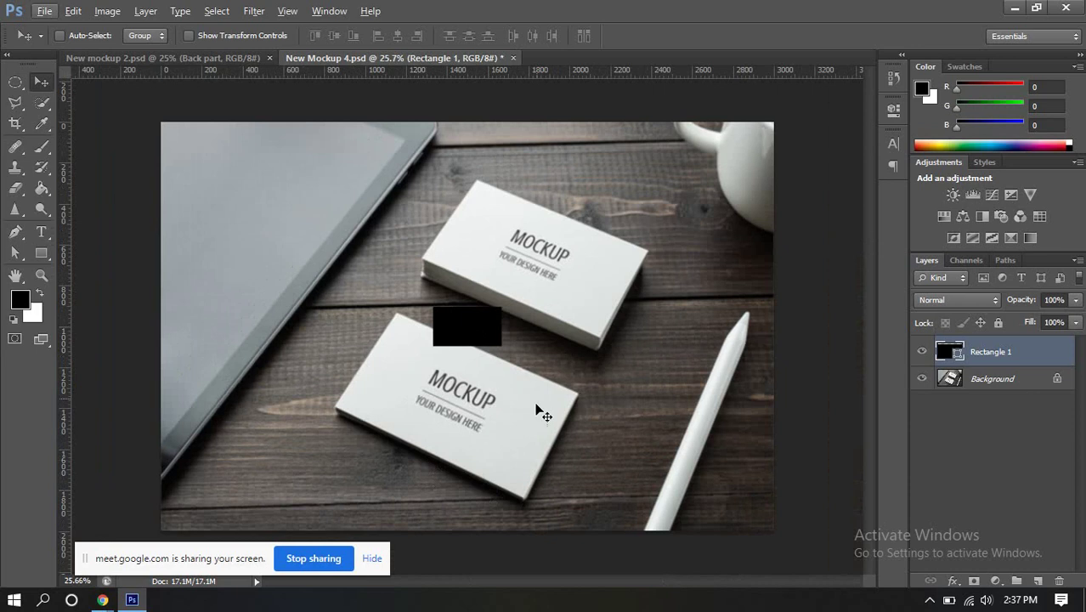
pyautogui.scroll(1, 483, 329)
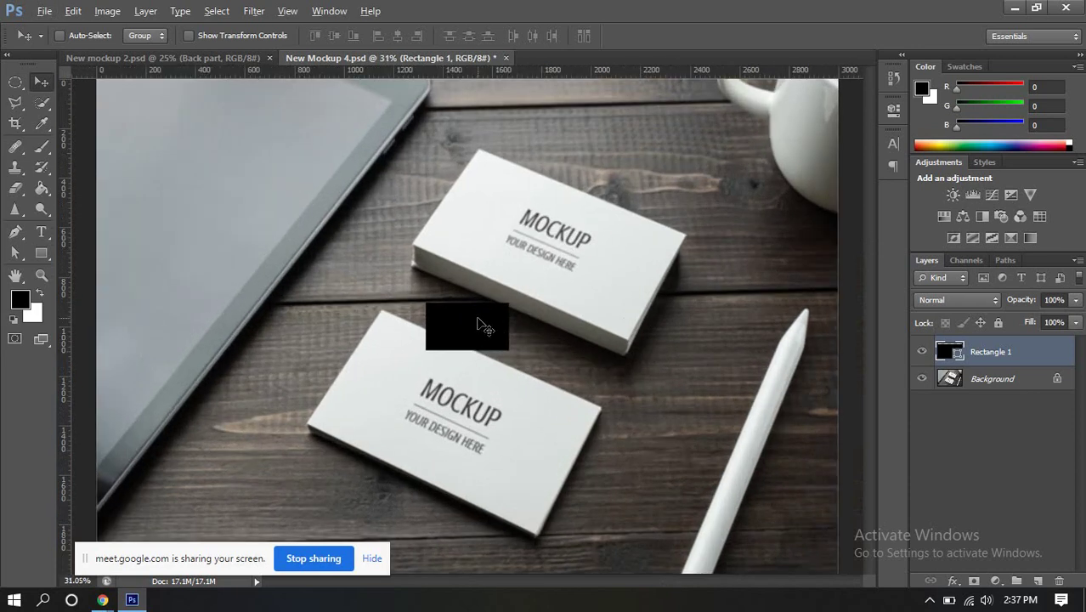
pyautogui.scroll(-1, 478, 328)
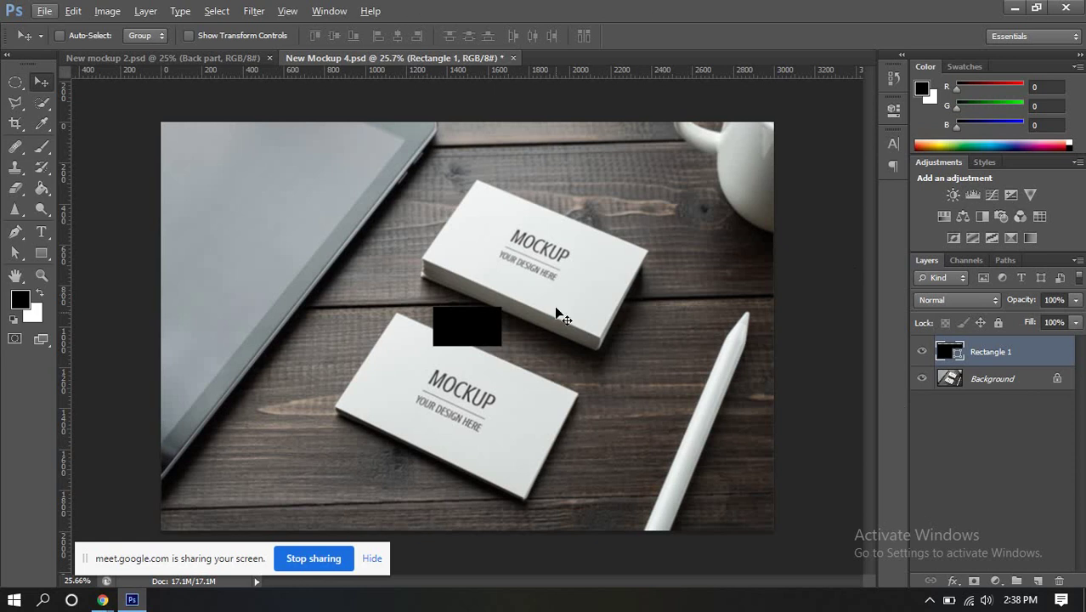
pyautogui.click(923, 351)
pyautogui.click(922, 351)
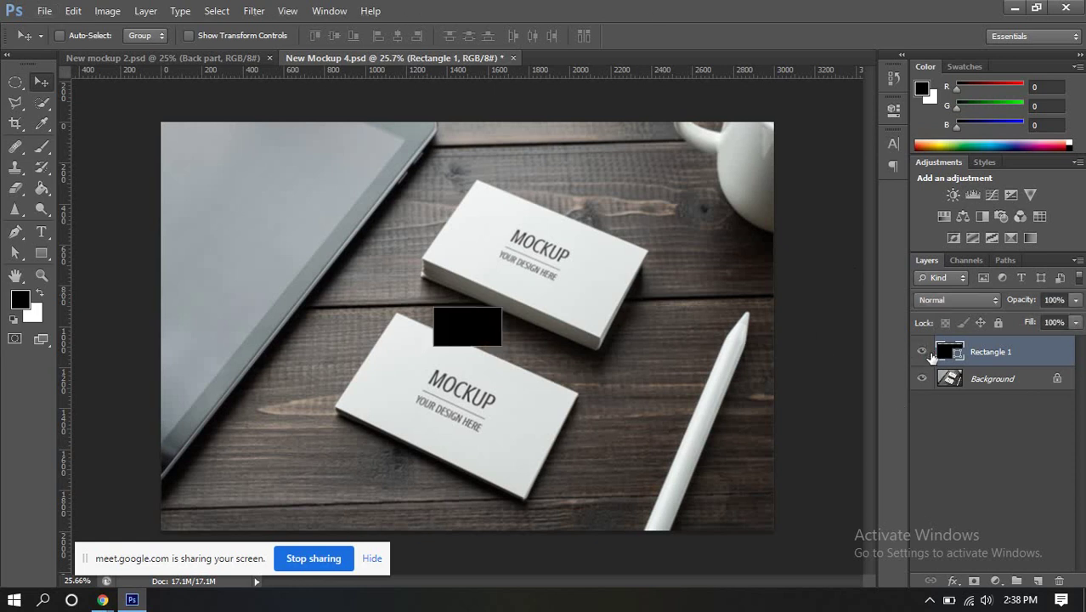
pyautogui.doubleClick(945, 354)
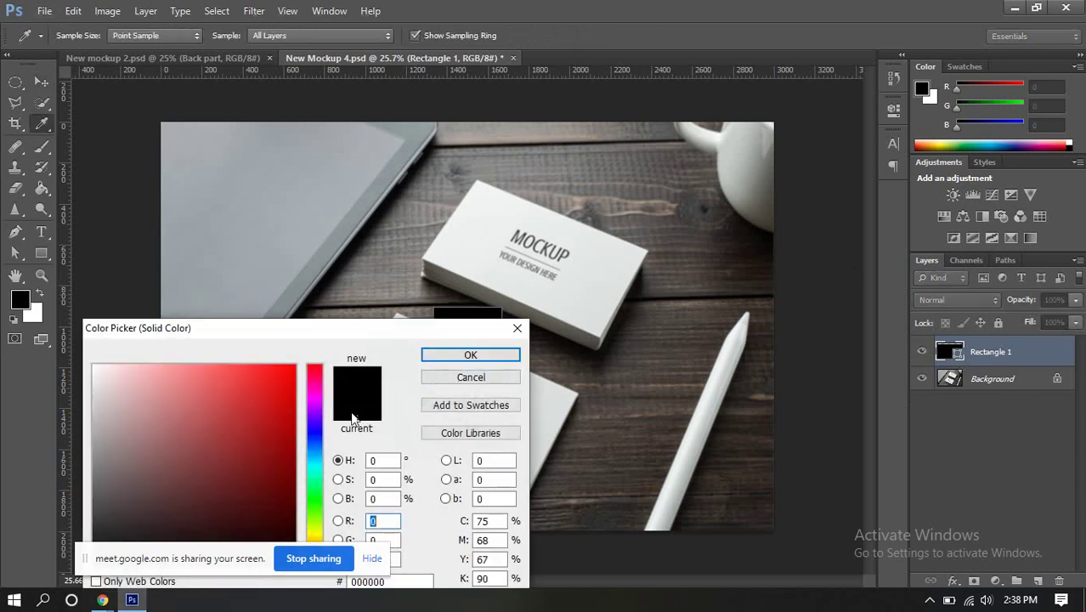
pyautogui.write('255')
pyautogui.moveTo(388, 331); pyautogui.dragTo(409, 248)
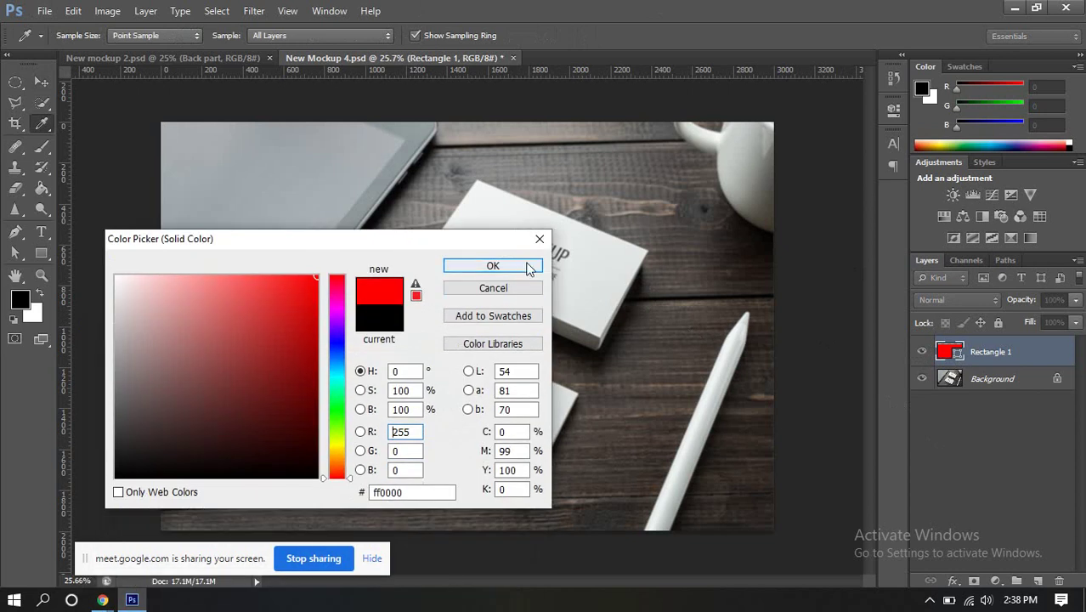
pyautogui.click(536, 241)
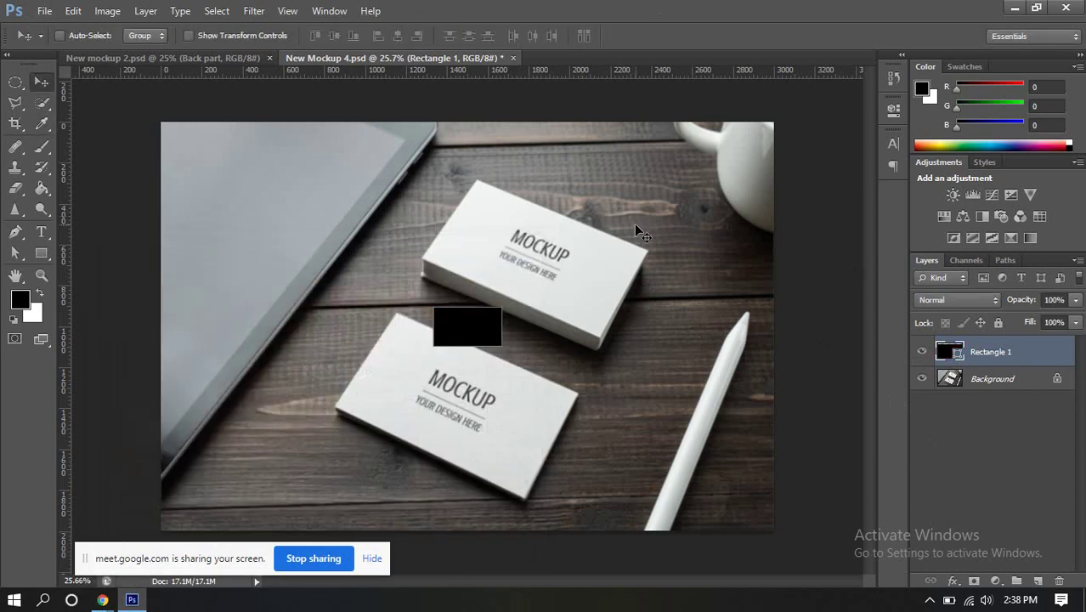
# Convert the Rectangle 1 shape layer to a smart object.
pyautogui.click(41, 275)
pyautogui.moveTo(534, 402); pyautogui.dragTo(514, 384)
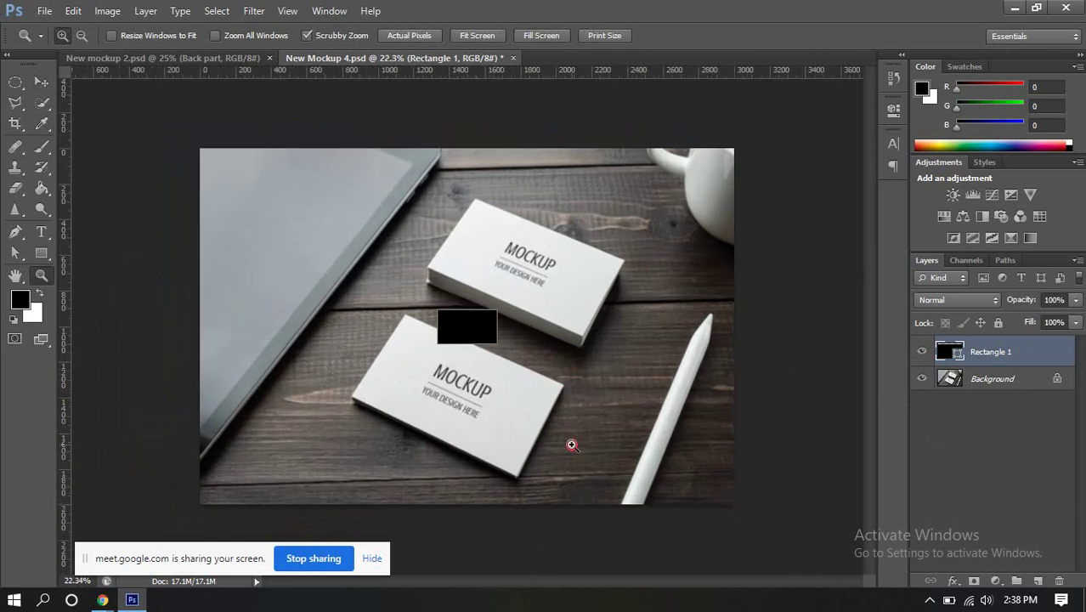
pyautogui.moveTo(571, 444); pyautogui.dragTo(485, 364)
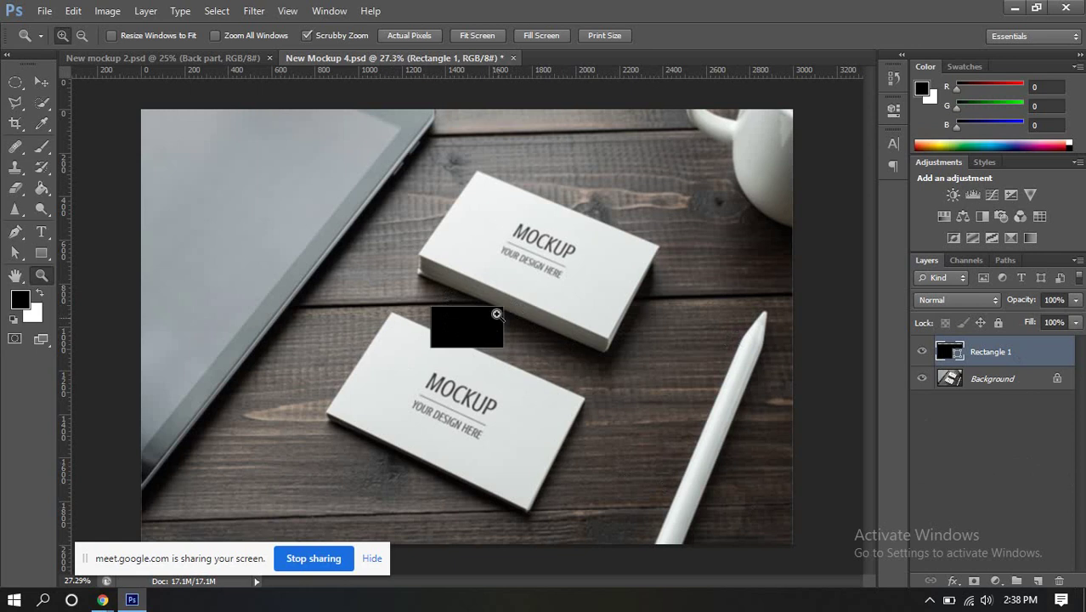
pyautogui.rightClick(1029, 356)
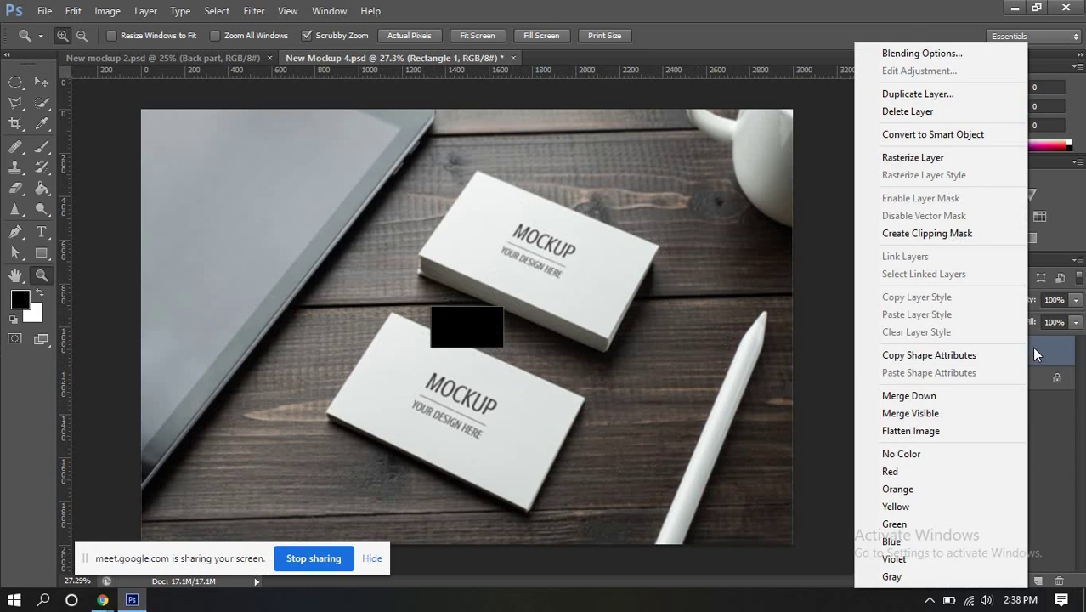
pyautogui.click(911, 138)
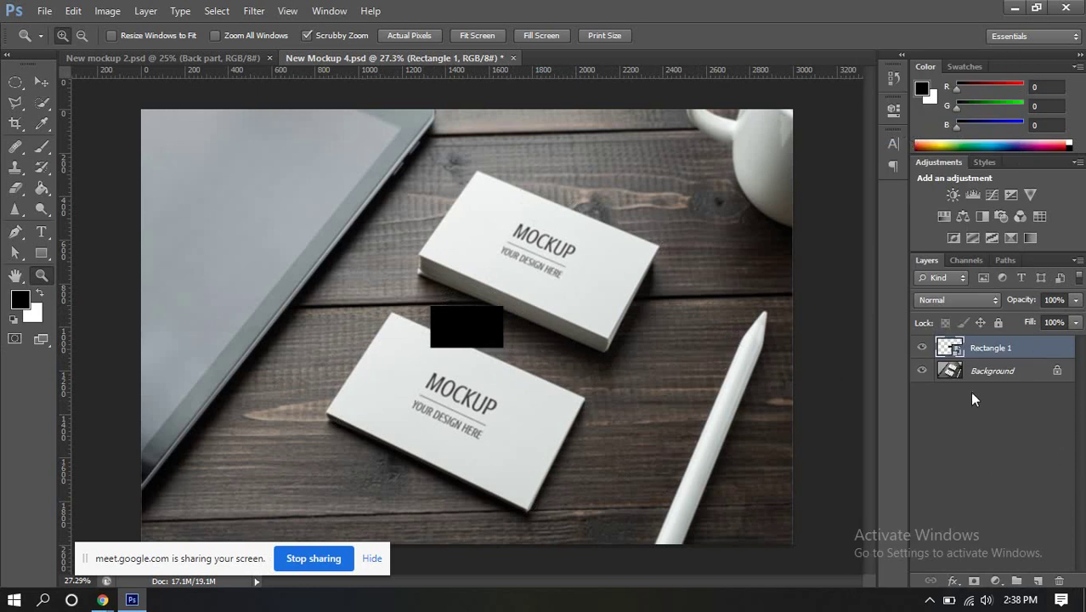
# Free-transform the black rectangle with Distort, pulling its four corners roughly onto the corners of the lower business card.
pyautogui.press('v')
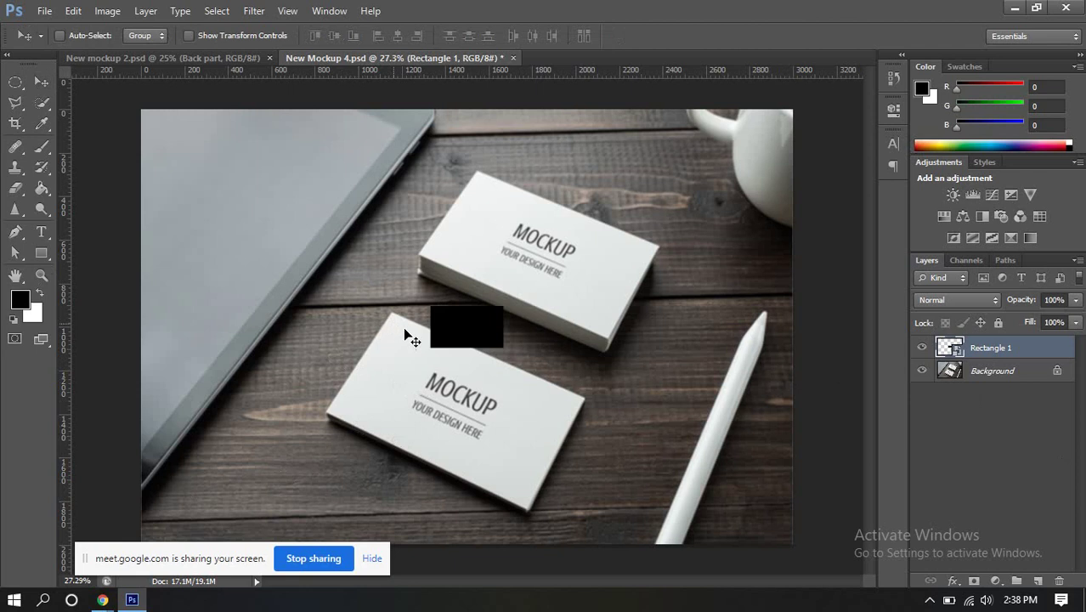
pyautogui.hotkey('ctrl', 't')
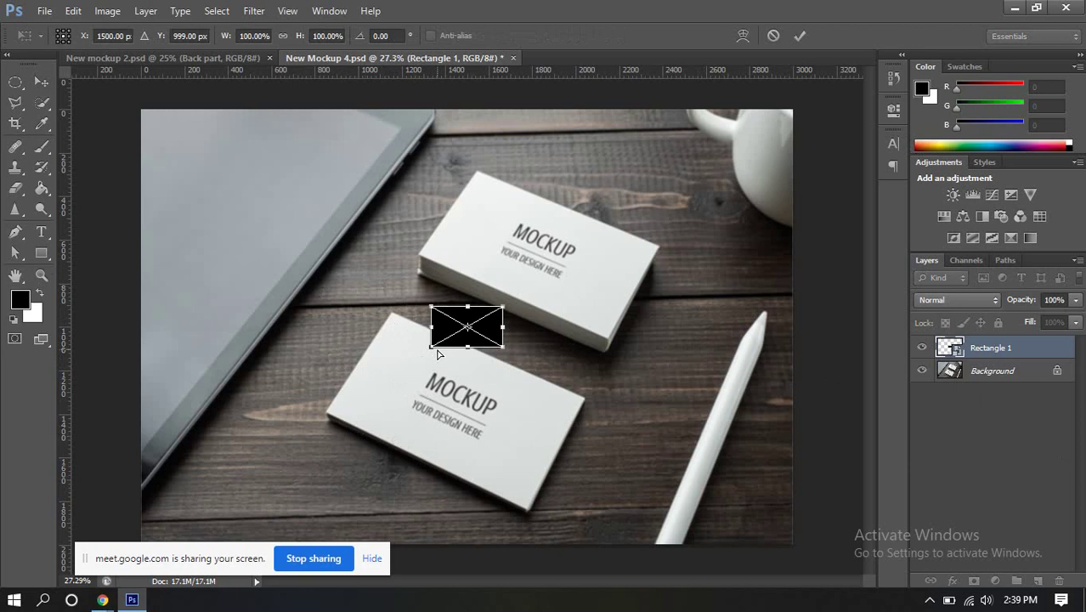
pyautogui.moveTo(431, 346); pyautogui.dragTo(384, 369)
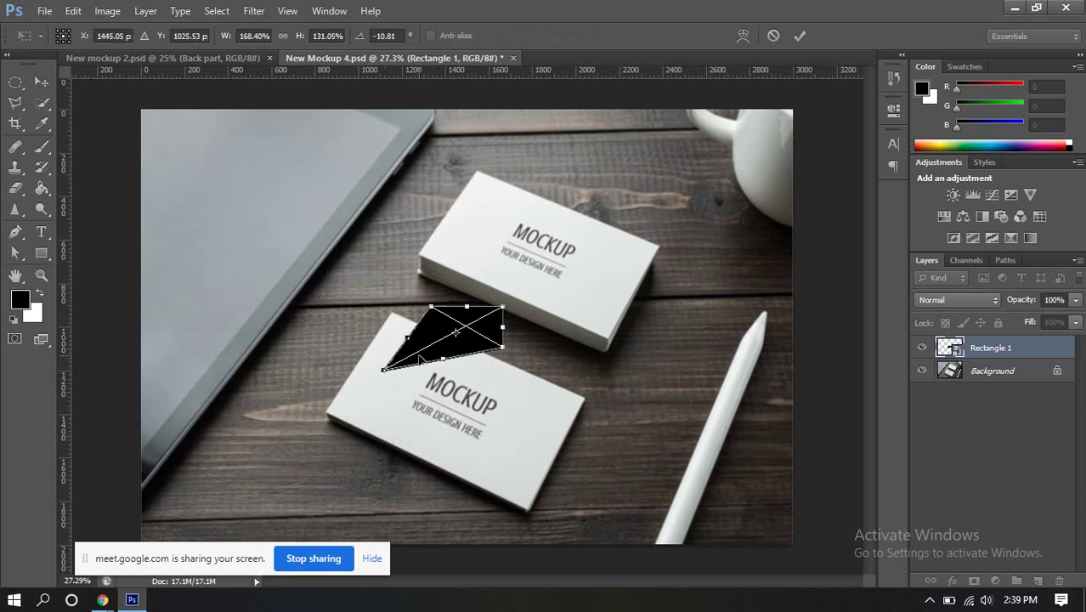
pyautogui.hotkey('ctrl', 'z')
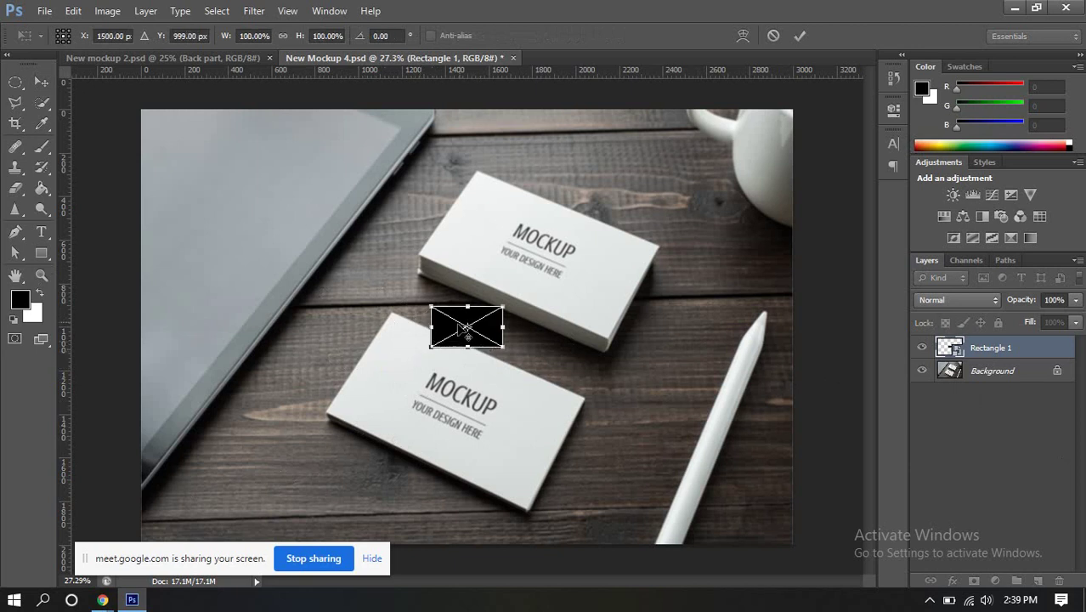
pyautogui.rightClick(474, 317)
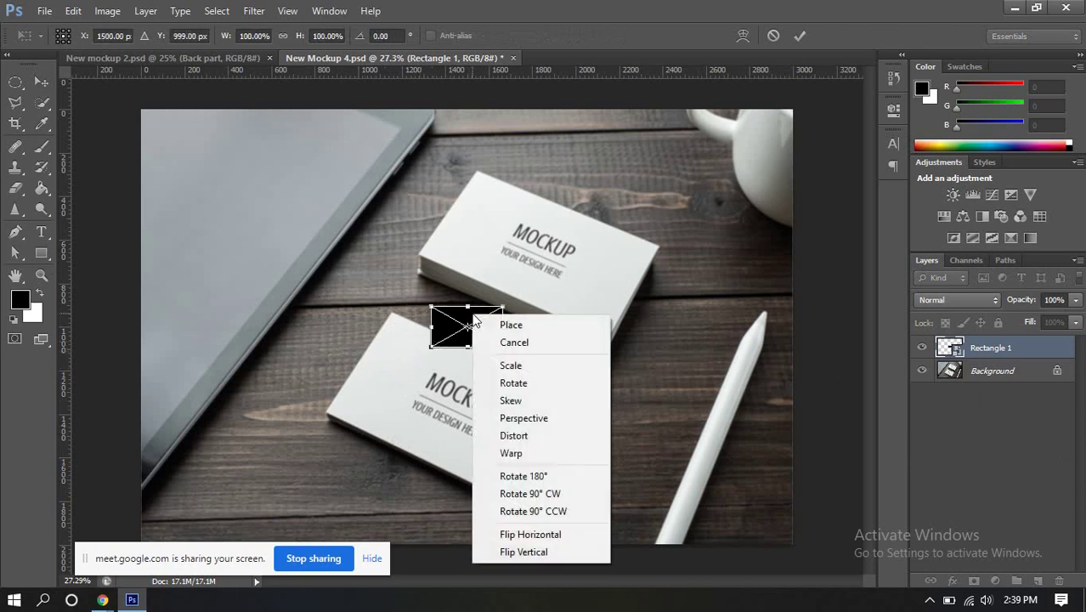
pyautogui.click(518, 435)
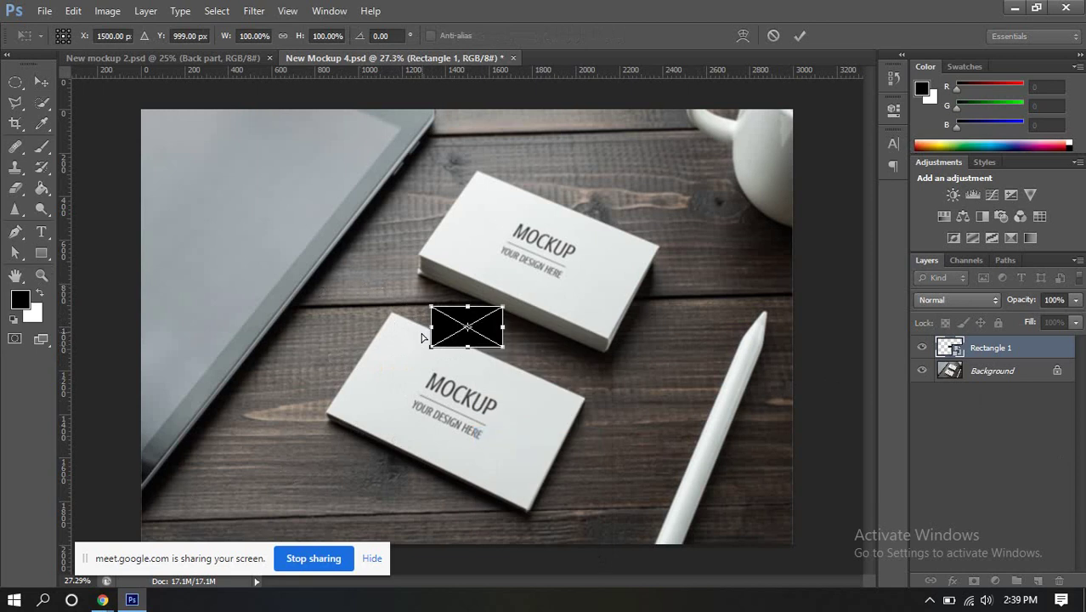
pyautogui.moveTo(432, 347); pyautogui.dragTo(330, 411)
pyautogui.moveTo(509, 345); pyautogui.dragTo(526, 510)
pyautogui.moveTo(503, 311); pyautogui.dragTo(584, 400)
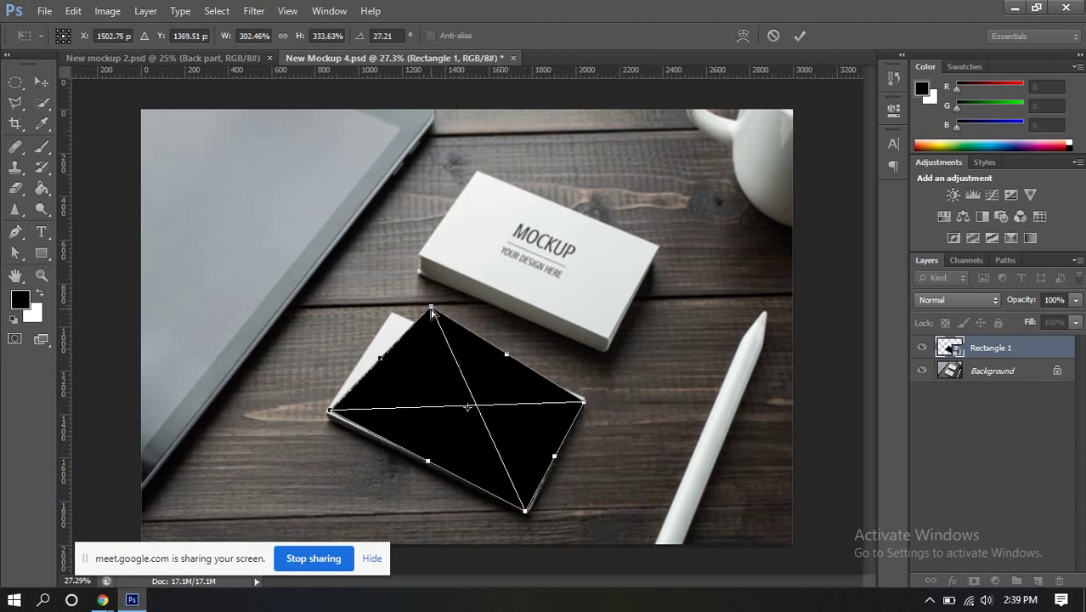
pyautogui.moveTo(432, 308); pyautogui.dragTo(461, 227)
# Refine the distortion at close range so the rectangle's left corner meets the lower card's left corner.
pyautogui.scroll(6, 393, 311)
pyautogui.scroll(2, 479, 223)
pyautogui.scroll(-5, 416, 332)
pyautogui.moveTo(416, 333); pyautogui.dragTo(424, 315)
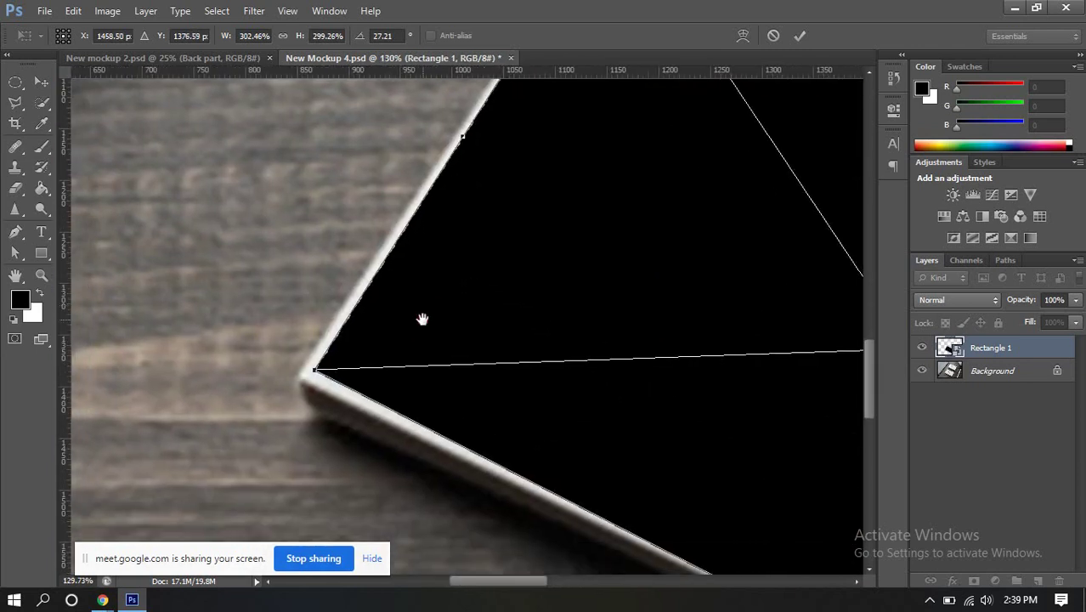
pyautogui.moveTo(316, 371)
pyautogui.mouseDown()
pyautogui.moveTo(380, 351)
pyautogui.moveTo(297, 380)
pyautogui.mouseUp()
# Fit the rectangle's bottom and right corners exactly to the lower card, and apply the transformation.
pyautogui.moveTo(859, 510); pyautogui.dragTo(366, 194)
pyautogui.moveTo(795, 525); pyautogui.dragTo(523, 326)
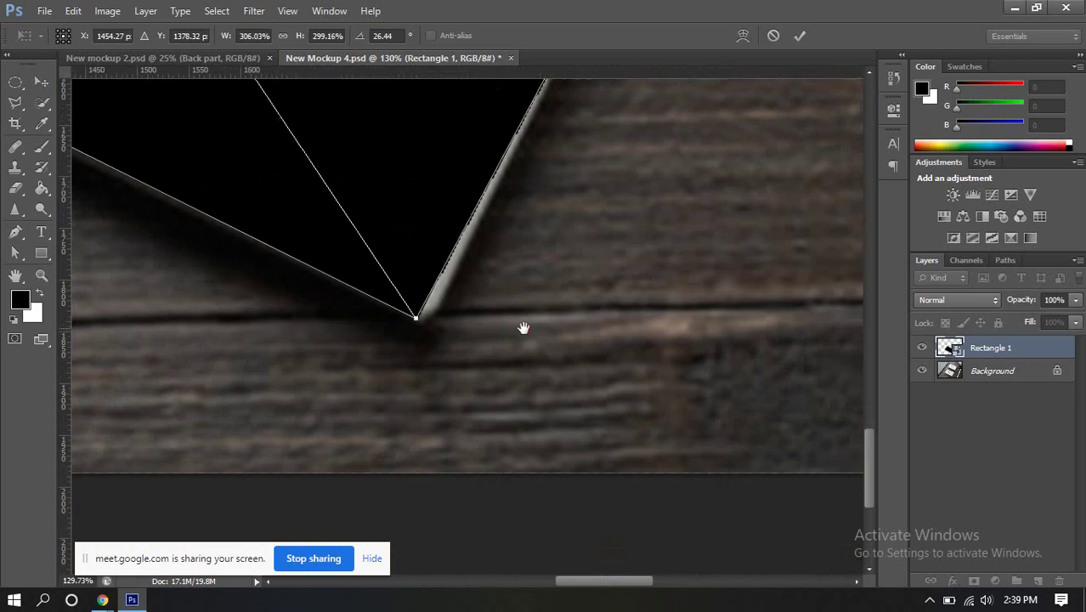
pyautogui.moveTo(418, 321)
pyautogui.mouseDown()
pyautogui.moveTo(442, 298)
pyautogui.moveTo(429, 313)
pyautogui.moveTo(413, 282)
pyautogui.moveTo(421, 308)
pyautogui.mouseUp()
pyautogui.scroll(10, 551, 412)
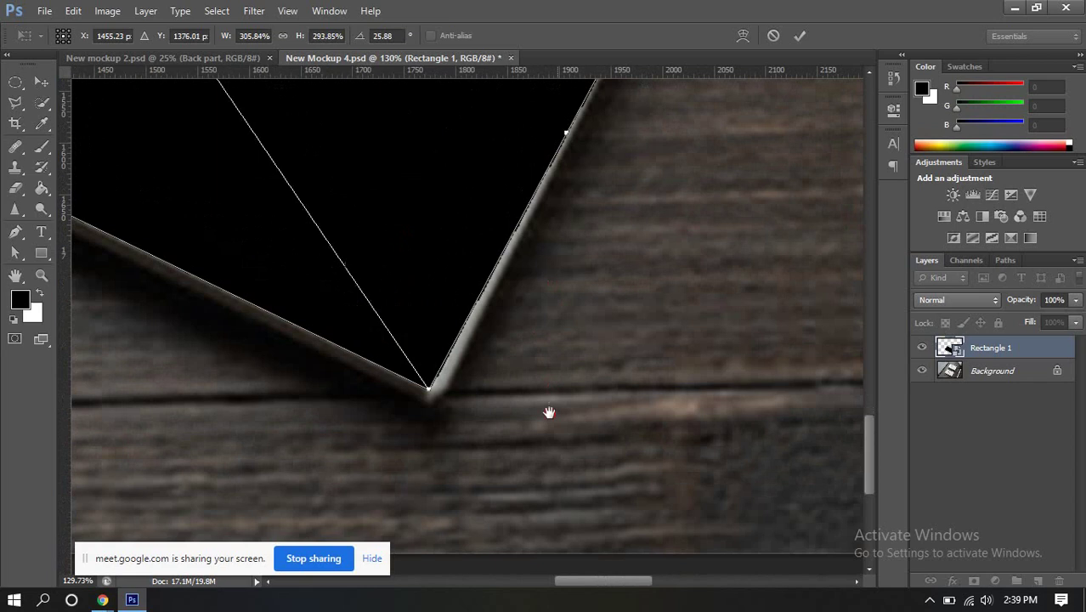
pyautogui.hscroll(3, 603, 277)
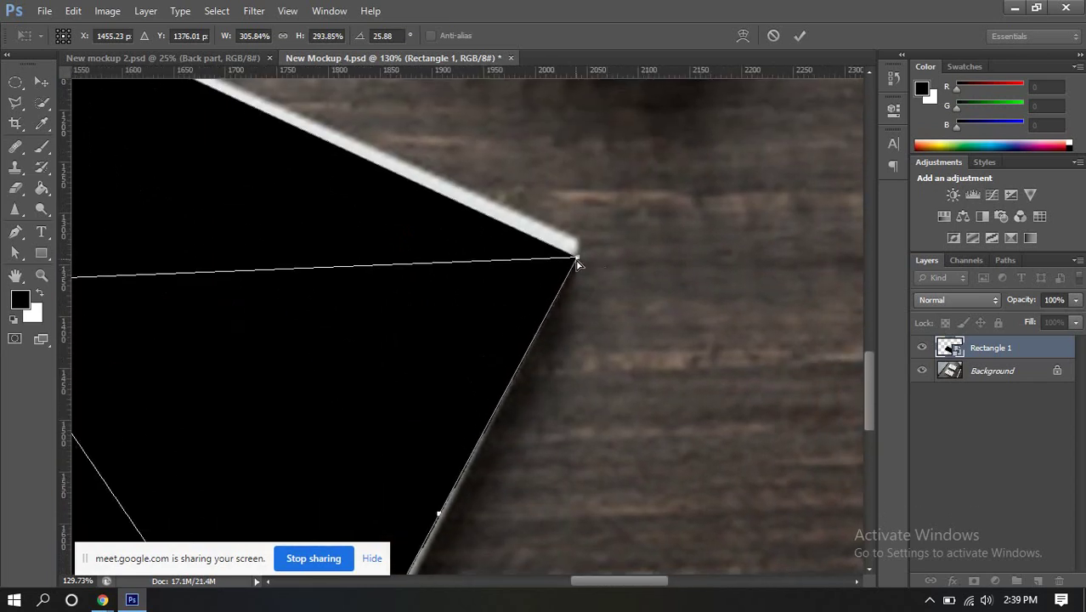
pyautogui.moveTo(578, 255)
pyautogui.mouseDown()
pyautogui.moveTo(522, 243)
pyautogui.moveTo(580, 244)
pyautogui.mouseUp()
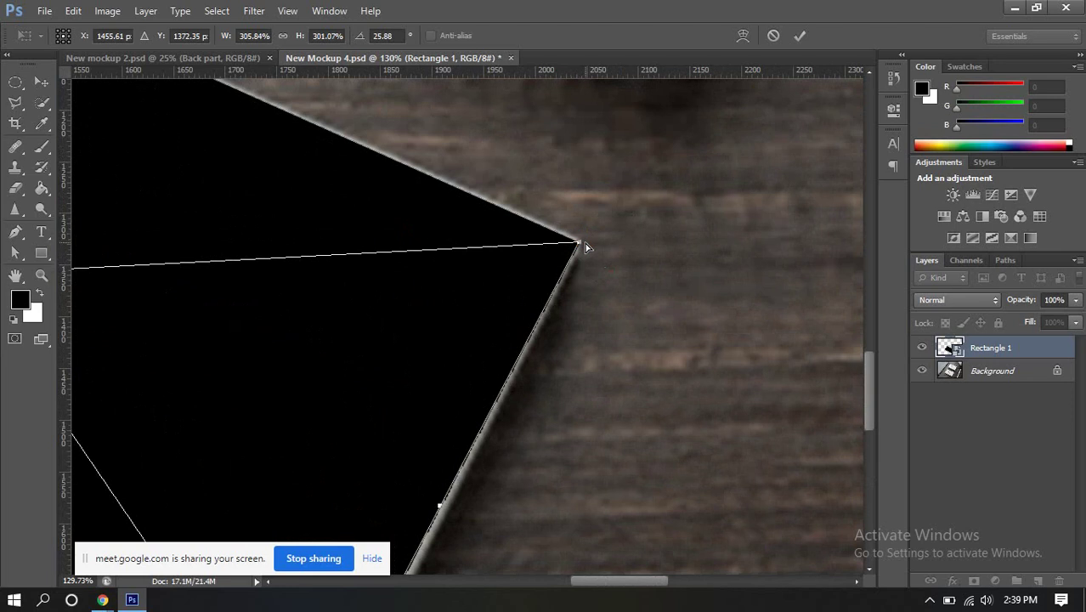
pyautogui.hotkey('ctrl', '0')
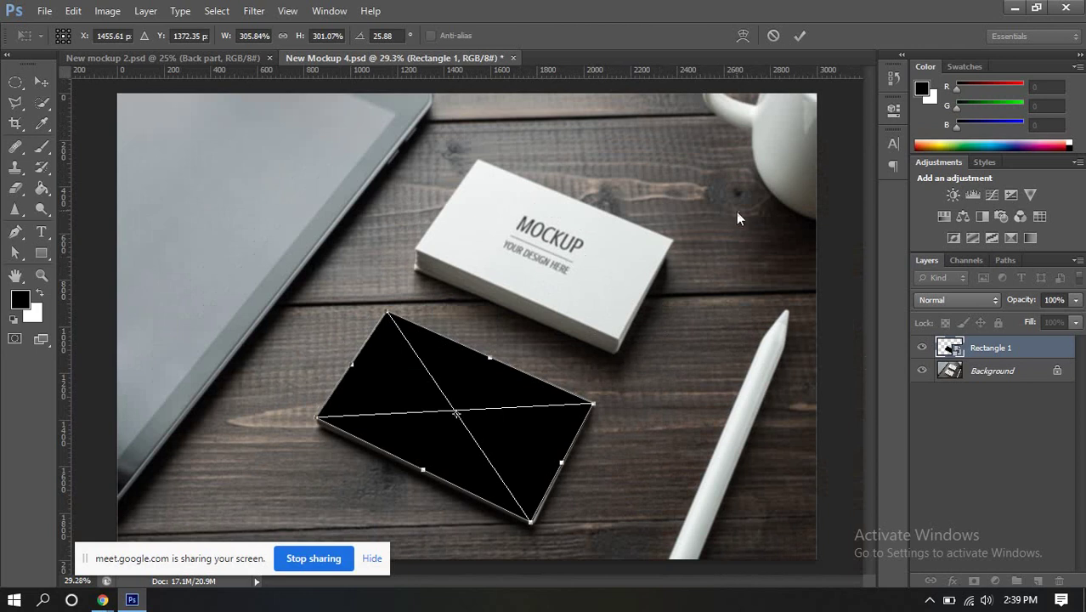
pyautogui.click(802, 35)
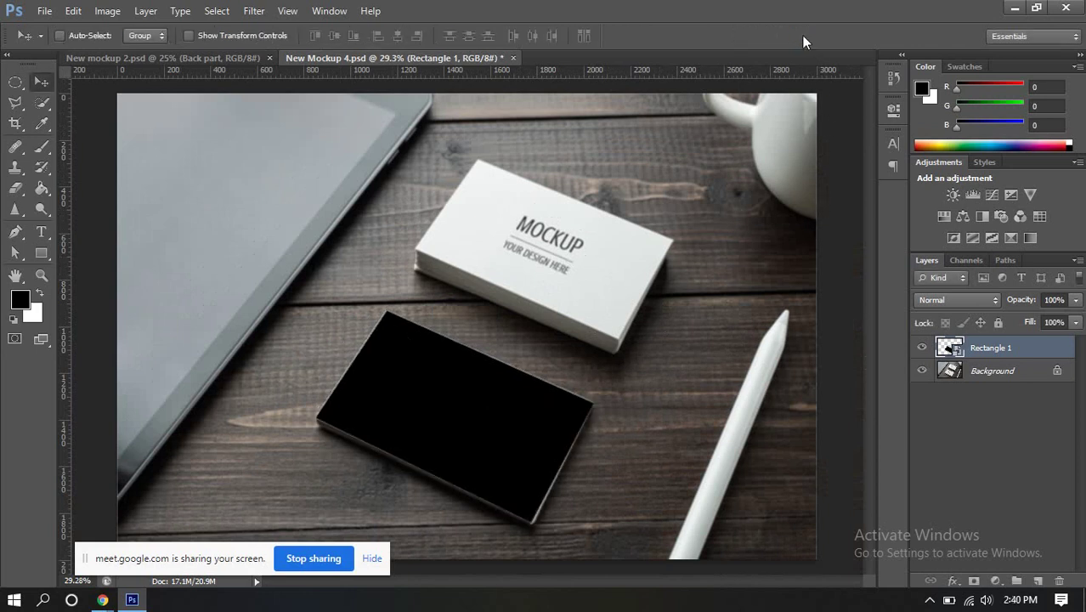
# Rename the Rectangle 1 layer as Front Part.
pyautogui.doubleClick(996, 347)
pyautogui.write('Front')
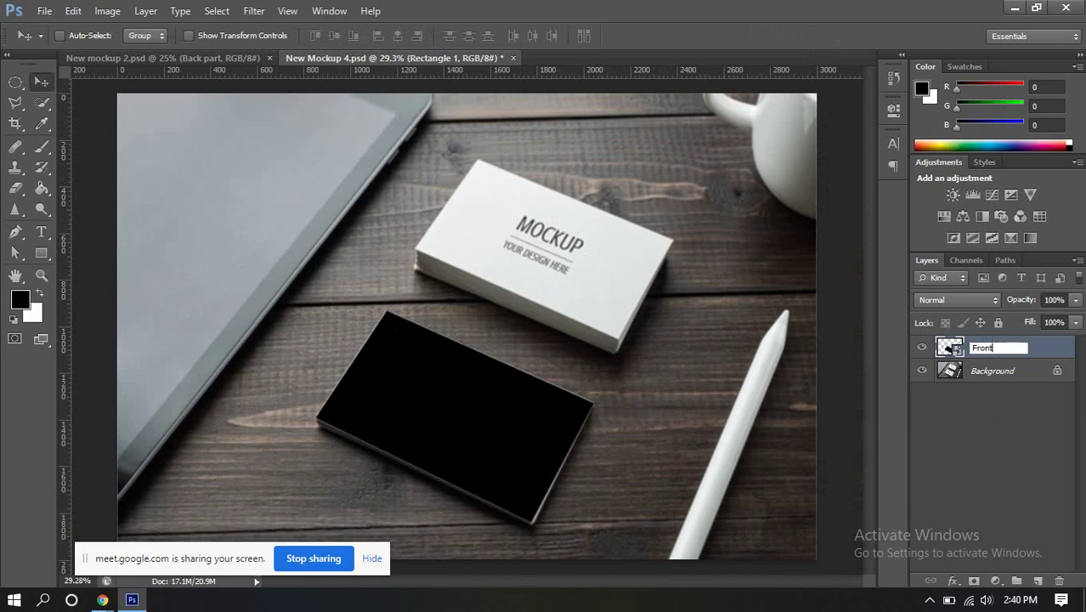
pyautogui.write(' Part')
pyautogui.press('Return')
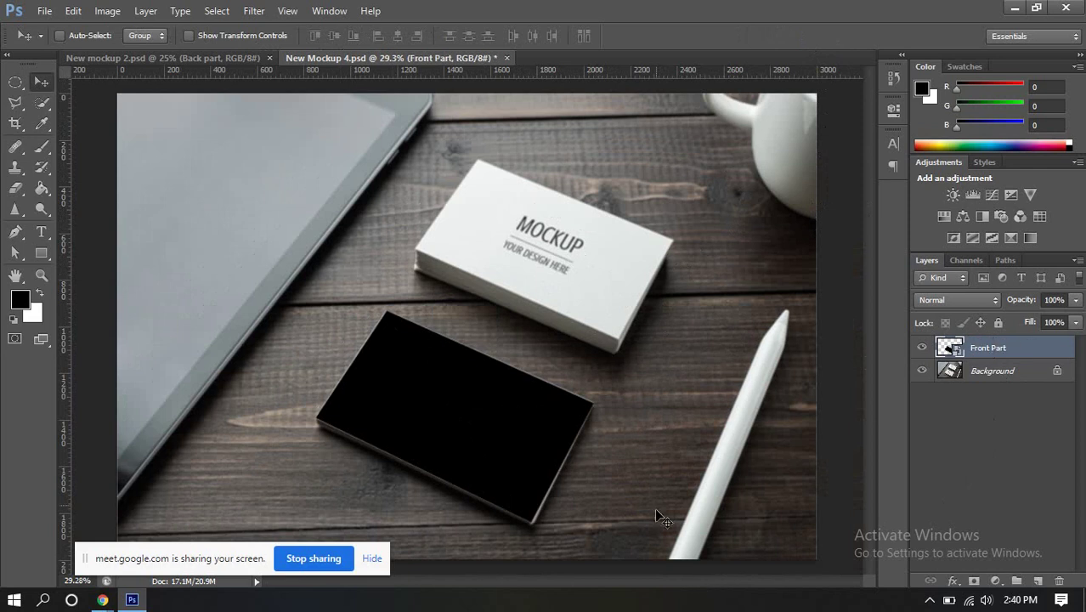
# Create another rectangle near the upper card stack with a width of 3.5 in and a height of 2 in.
pyautogui.scroll(-2, 553, 338)
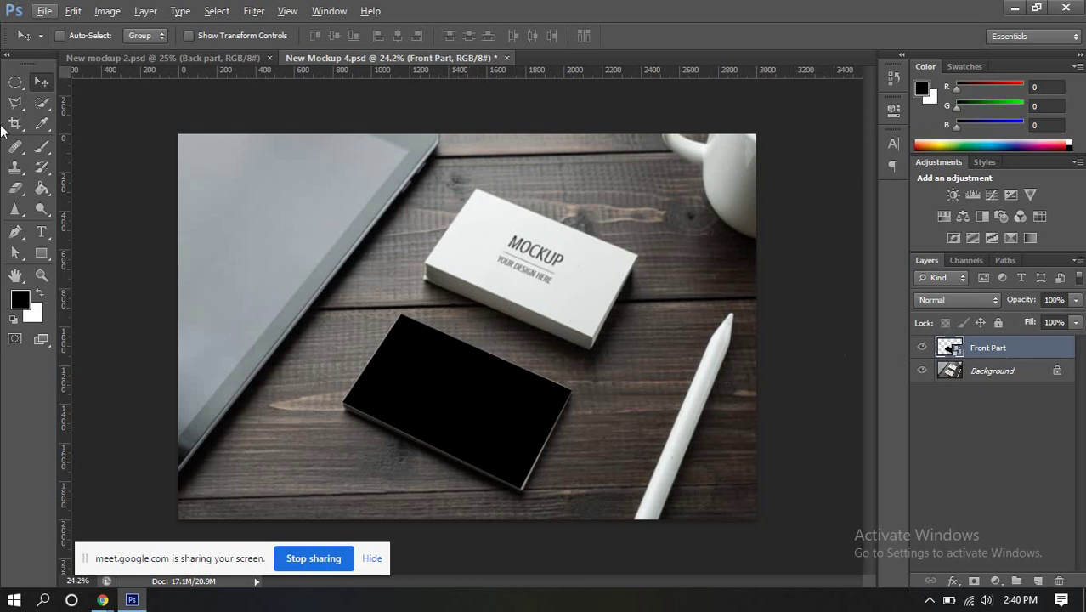
pyautogui.click(40, 252)
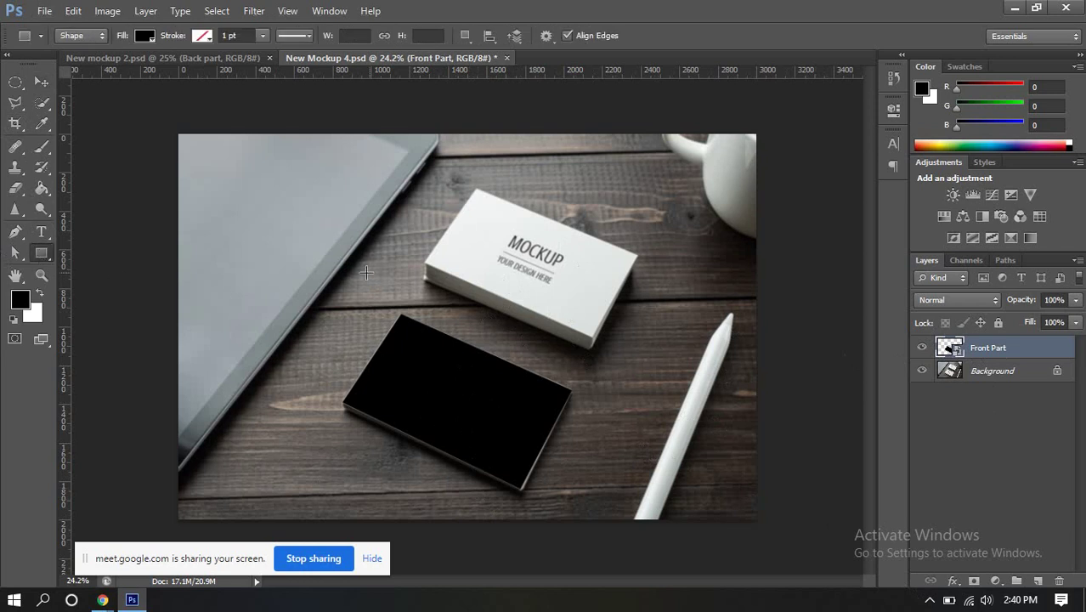
pyautogui.click(406, 244)
pyautogui.write('3')
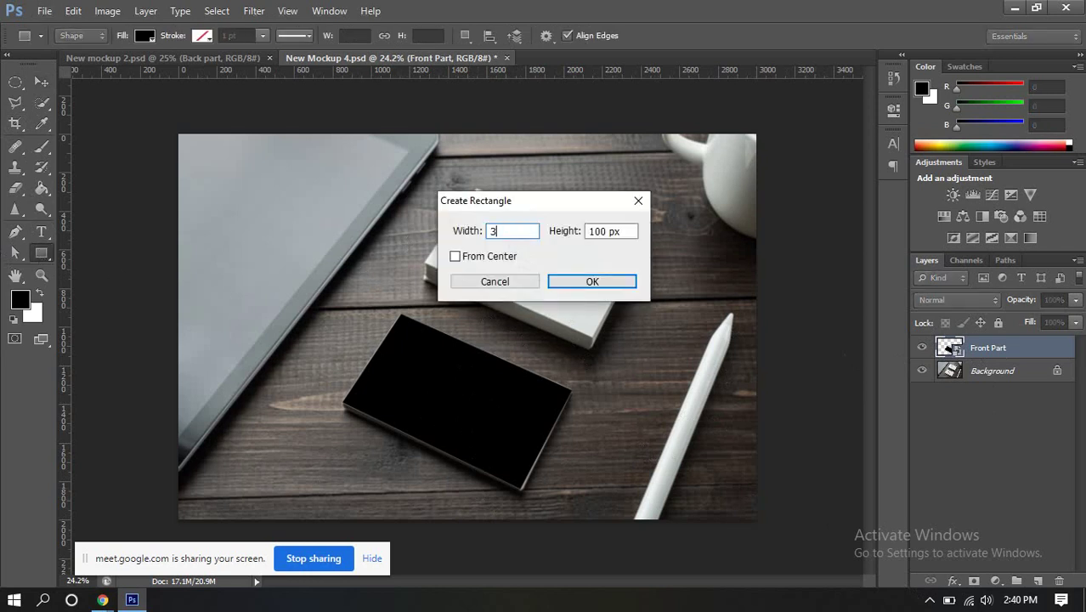
pyautogui.write('.5 in')
pyautogui.press('Tab')
pyautogui.write('2 in')
pyautogui.press('Return')
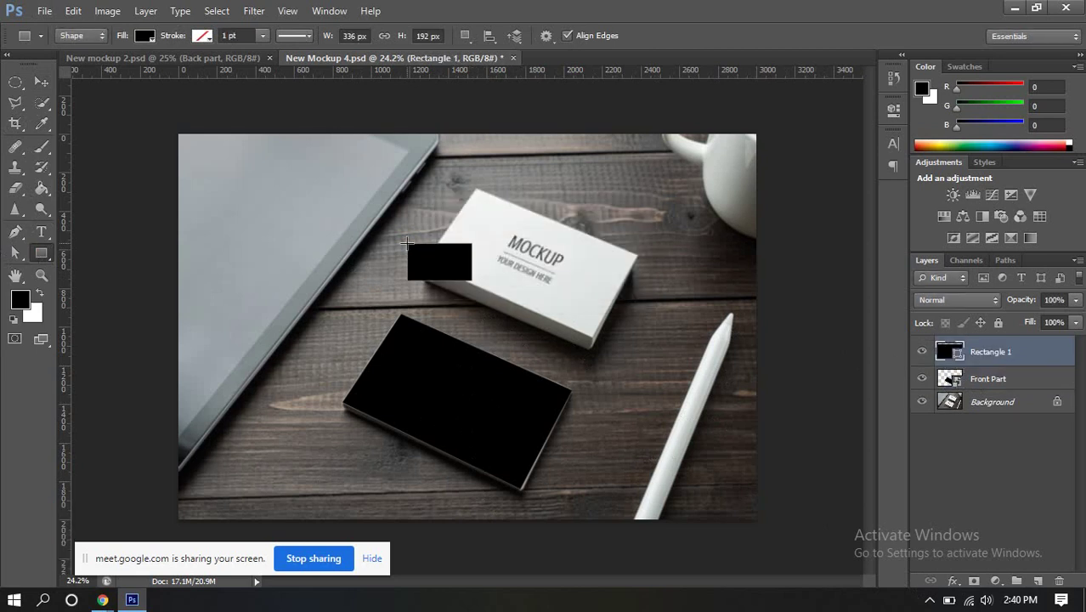
# Move the new black rectangle onto the middle of the upper card and convert its layer to a smart object.
pyautogui.press('v')
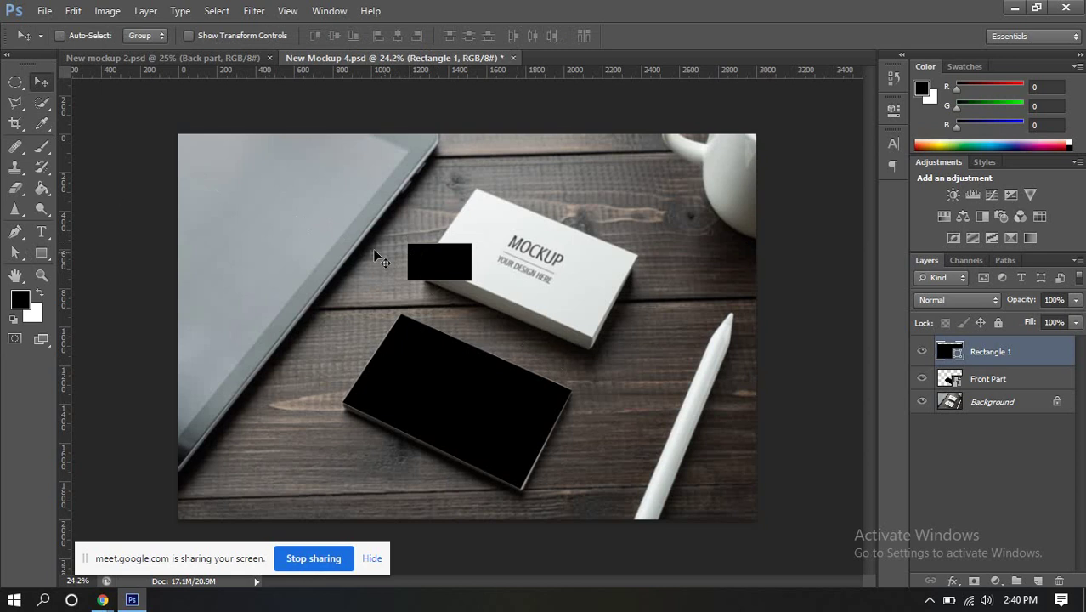
pyautogui.scroll(1, 509, 267)
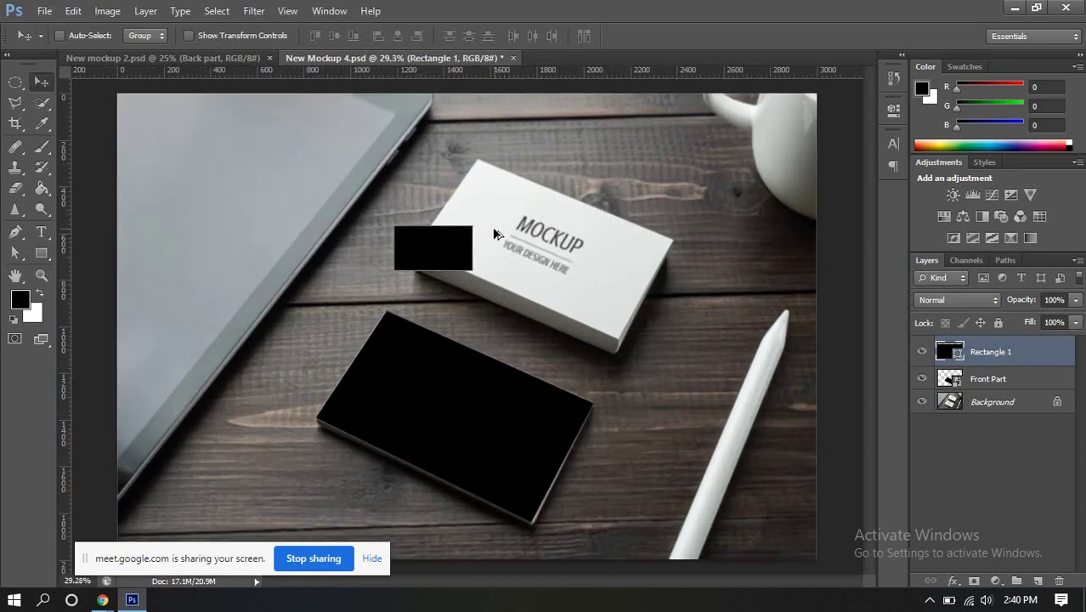
pyautogui.scroll(1, 494, 232)
pyautogui.scroll(1, 497, 234)
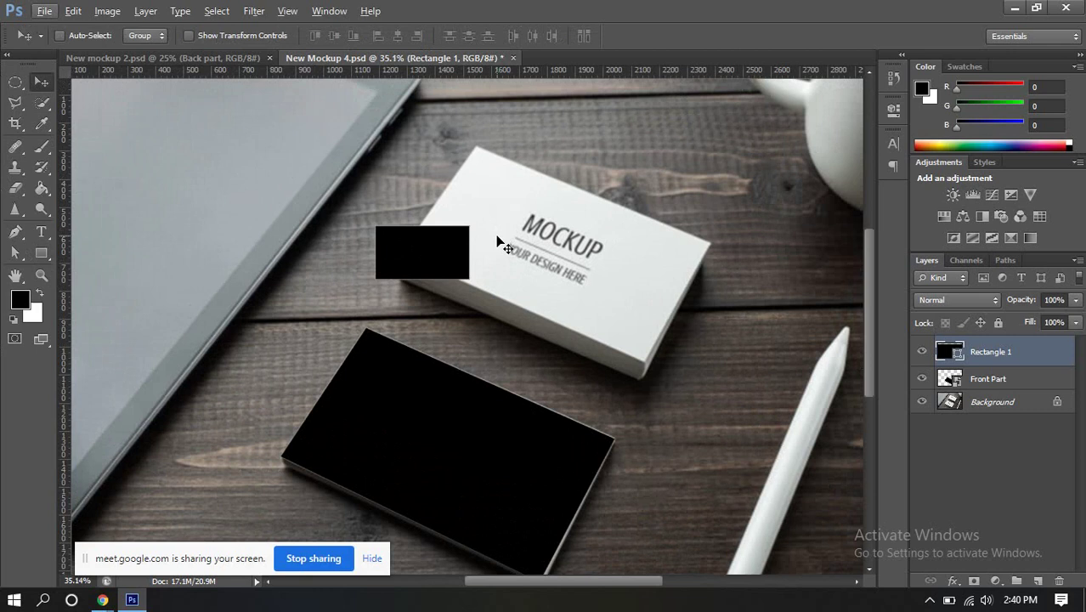
pyautogui.moveTo(438, 250); pyautogui.dragTo(560, 247)
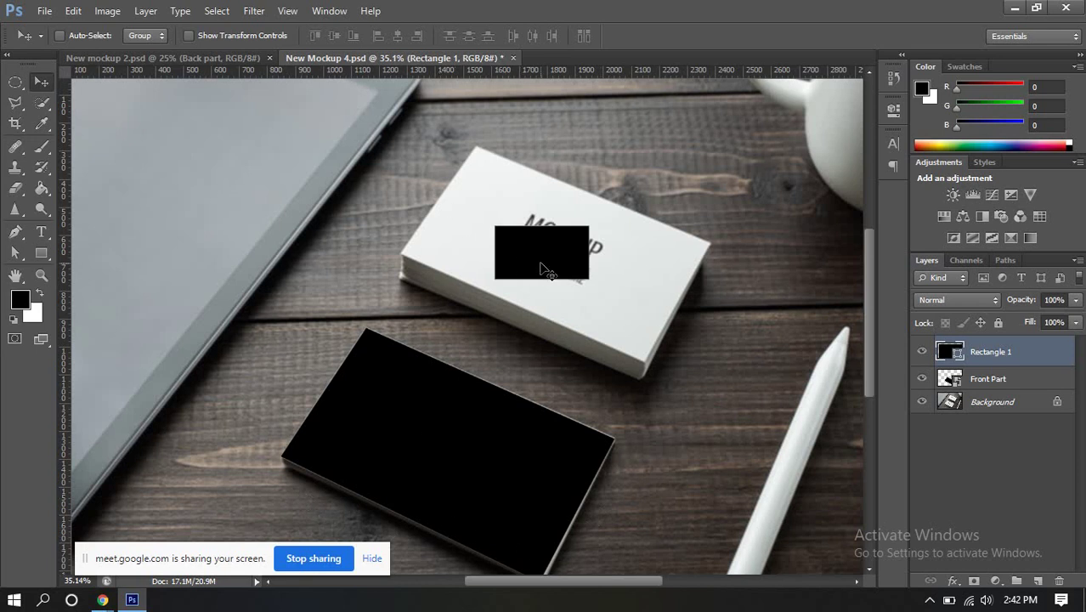
pyautogui.rightClick(1029, 355)
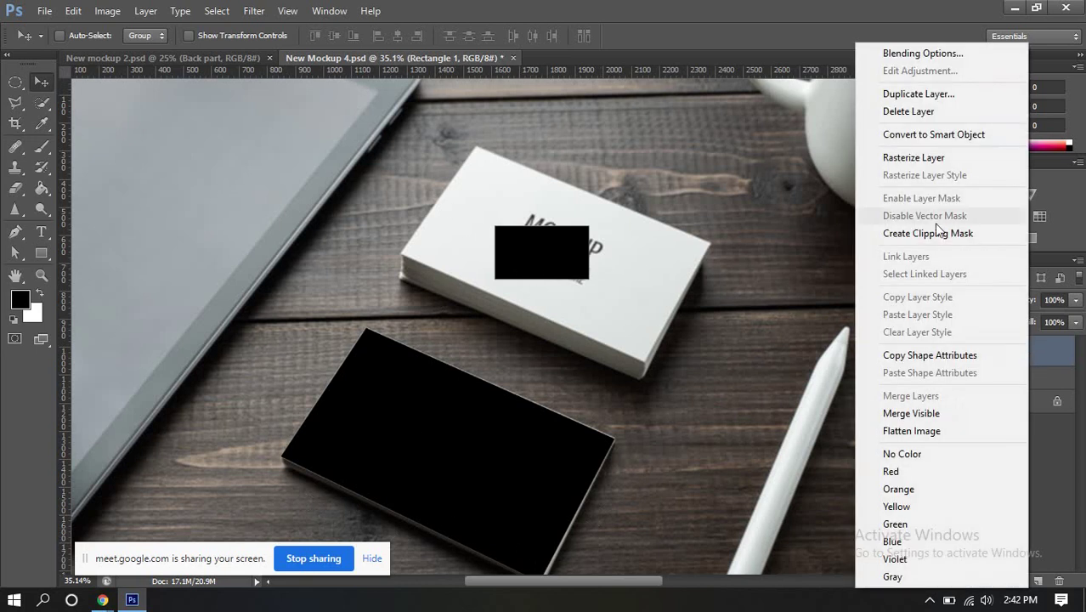
pyautogui.click(918, 136)
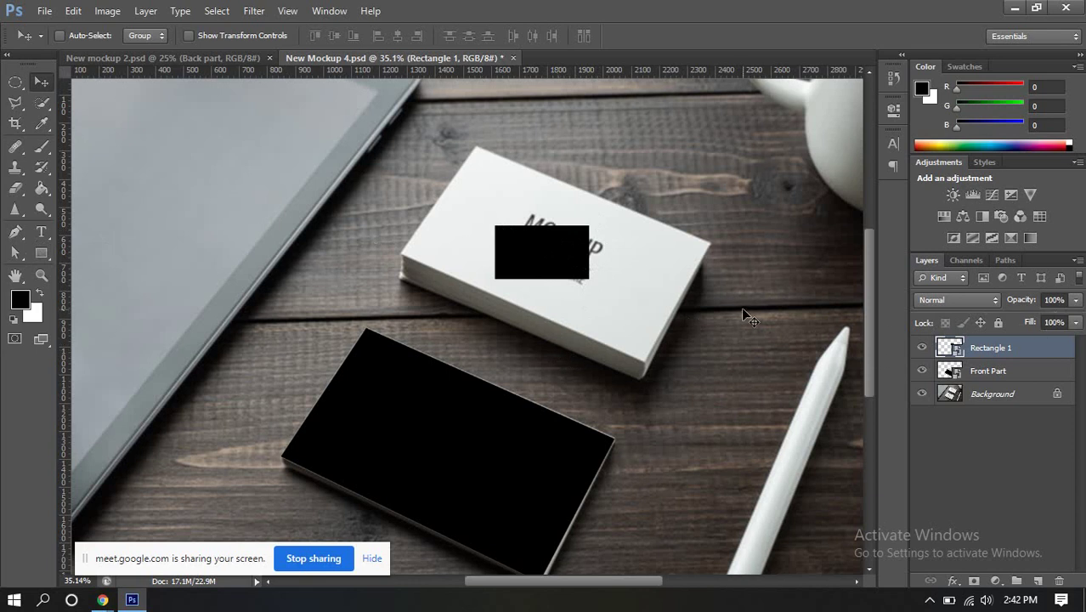
# Free-transform the new rectangle with Distort, pulling its four corners roughly onto the top face of the upper card stack.
pyautogui.hotkey('ctrl', 't')
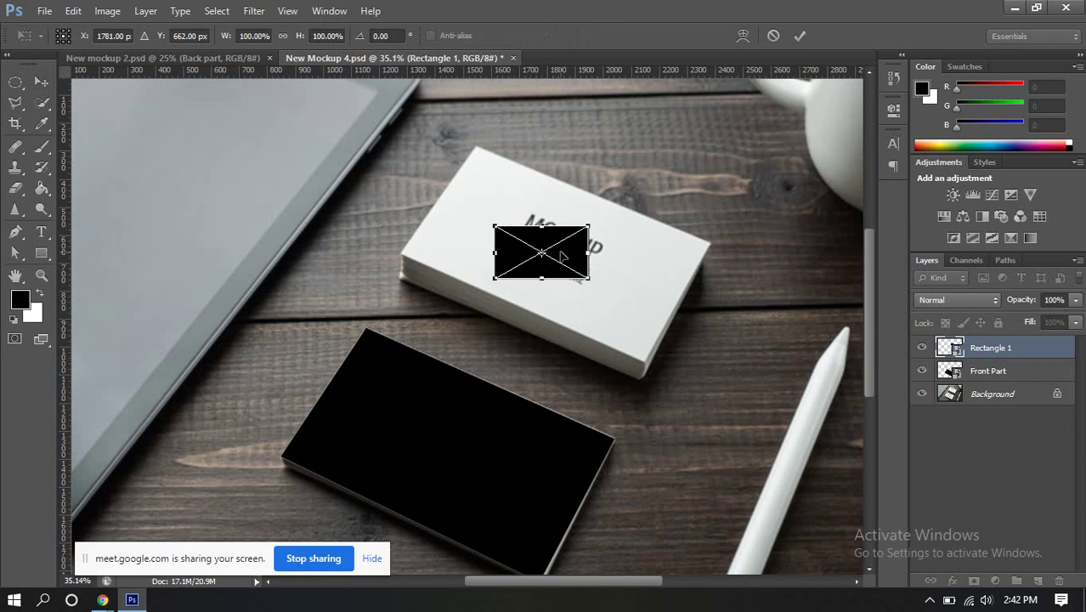
pyautogui.rightClick(560, 252)
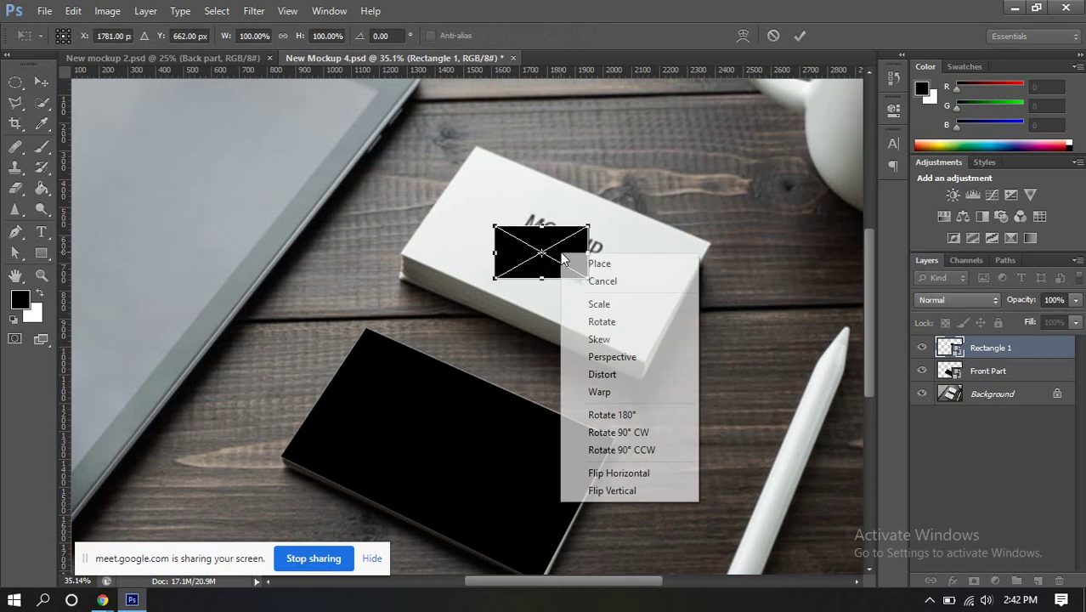
pyautogui.click(601, 377)
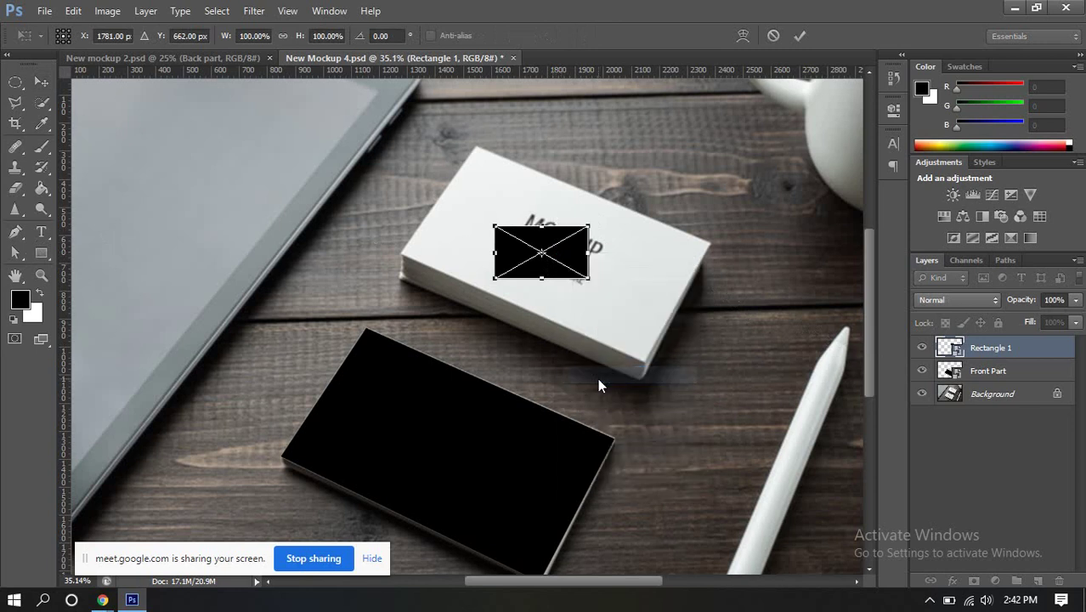
pyautogui.moveTo(588, 278); pyautogui.dragTo(648, 371)
pyautogui.moveTo(592, 229); pyautogui.dragTo(706, 242)
pyautogui.moveTo(495, 228); pyautogui.dragTo(480, 156)
pyautogui.moveTo(475, 280); pyautogui.dragTo(408, 252)
# Fine-tune the distorted rectangle's left and top corners so they meet the matching corners of the upper card's top face.
pyautogui.scroll(8, 404, 254)
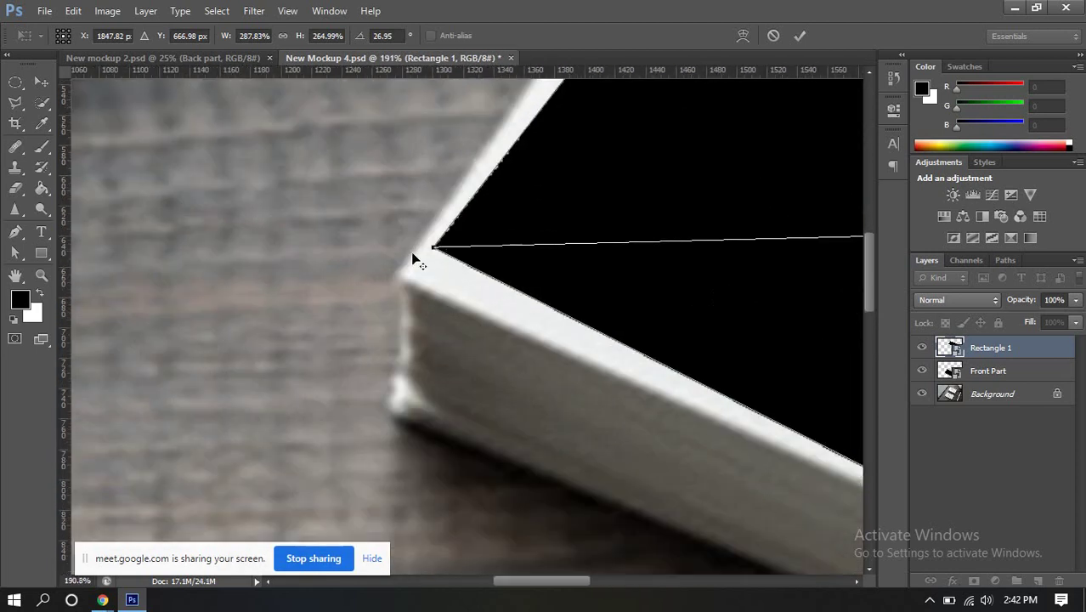
pyautogui.moveTo(434, 247); pyautogui.dragTo(402, 275)
pyautogui.scroll(-4, 402, 274)
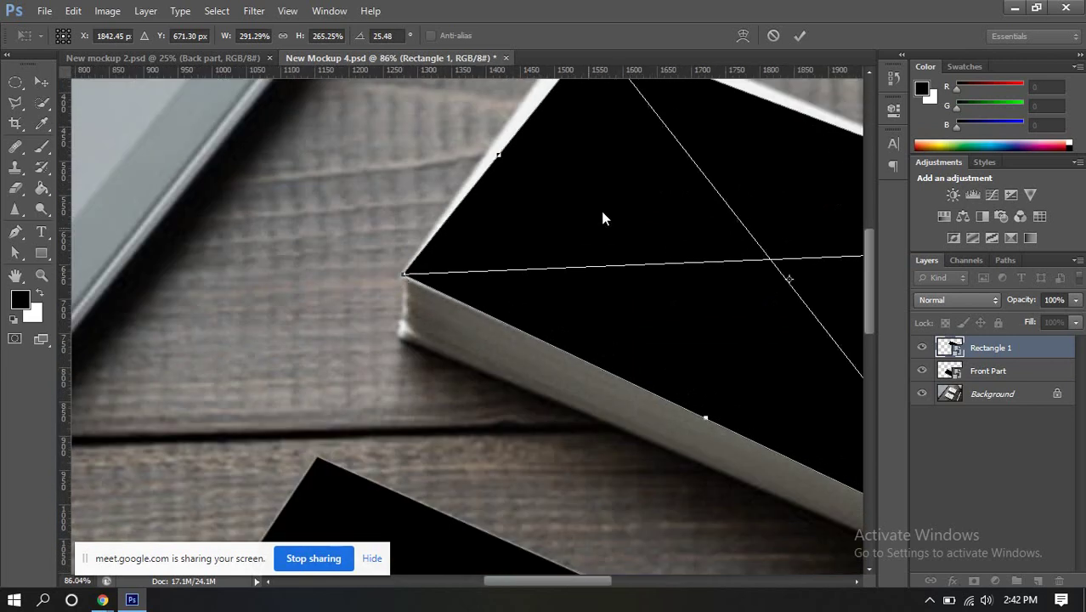
pyautogui.moveTo(602, 216); pyautogui.dragTo(567, 403)
pyautogui.scroll(1, 581, 281)
pyautogui.scroll(2, 508, 425)
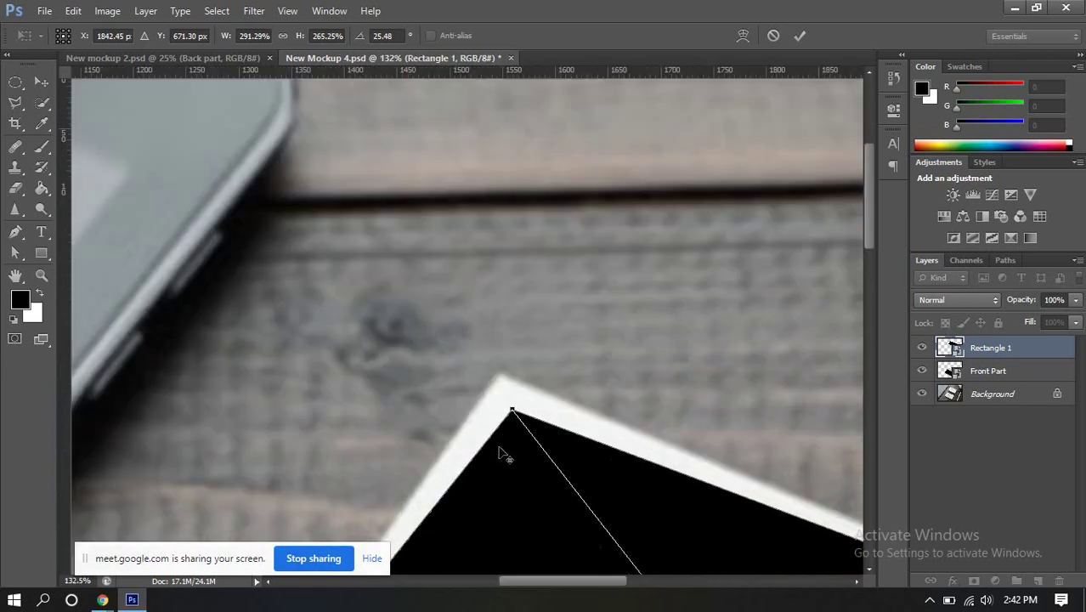
pyautogui.moveTo(513, 411); pyautogui.dragTo(498, 370)
pyautogui.scroll(-1, 525, 338)
pyautogui.scroll(-1, 525, 338)
pyautogui.scroll(-4, 528, 331)
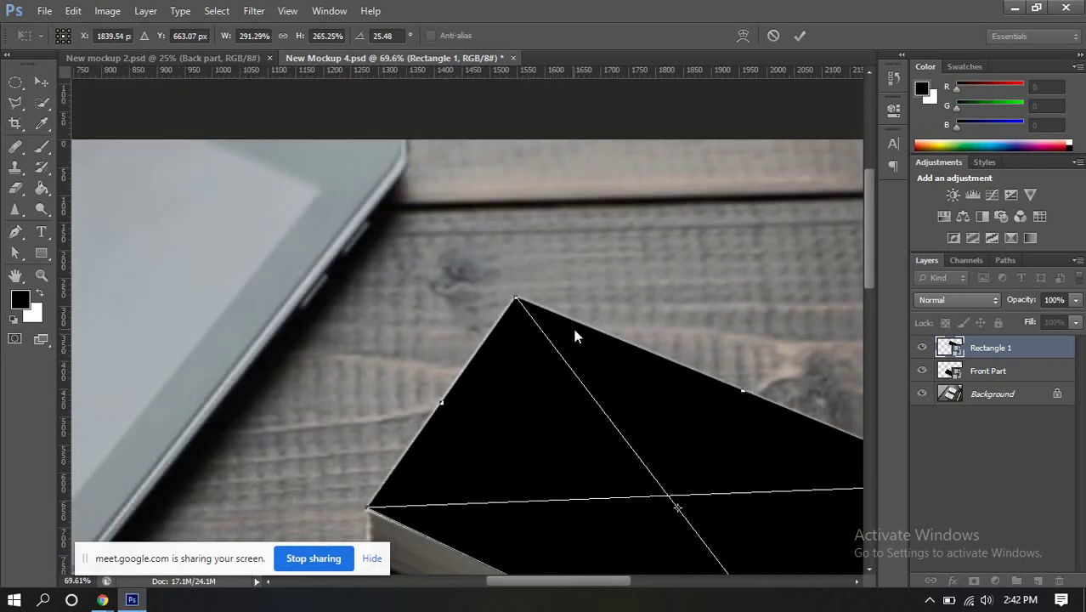
pyautogui.scroll(-4, 558, 376)
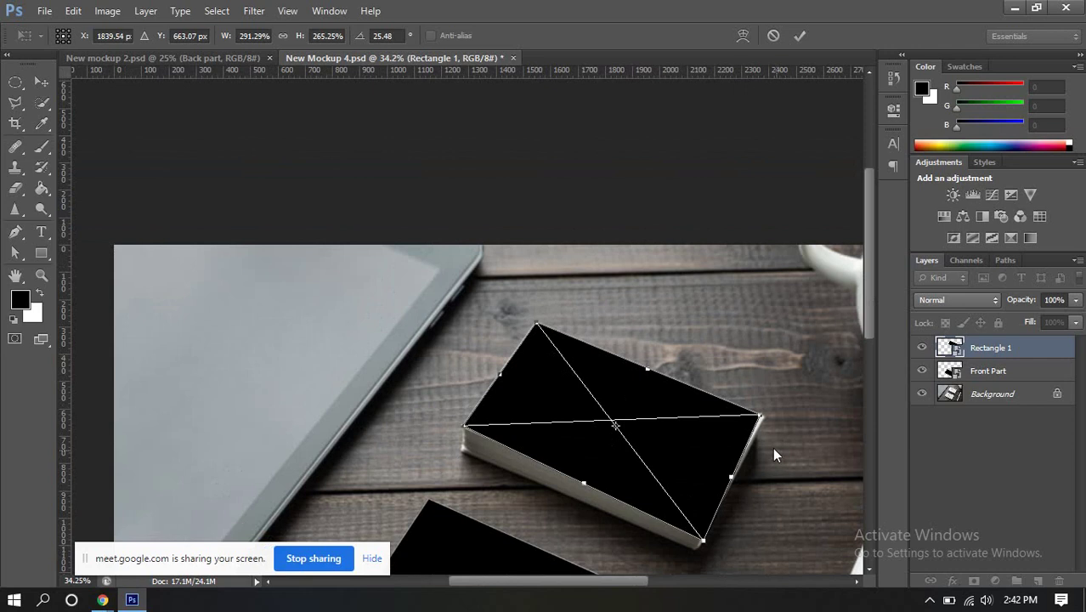
# Align the rectangle's right and front corners with the upper card's top face and apply the transformation.
pyautogui.scroll(3, 663, 424)
pyautogui.hotkey('alt', 'space')
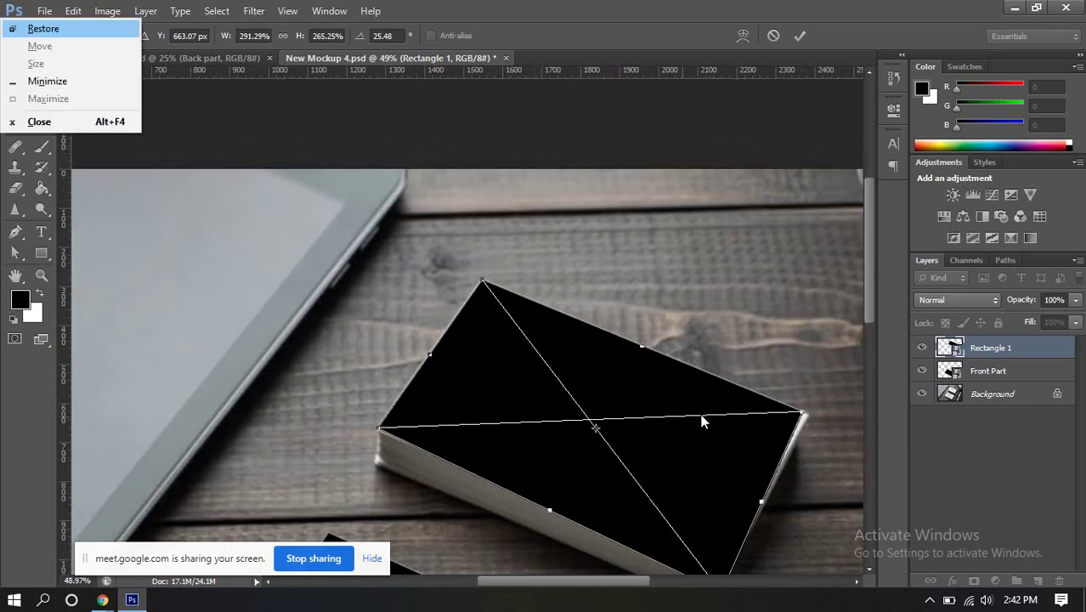
pyautogui.moveTo(703, 420); pyautogui.dragTo(582, 272)
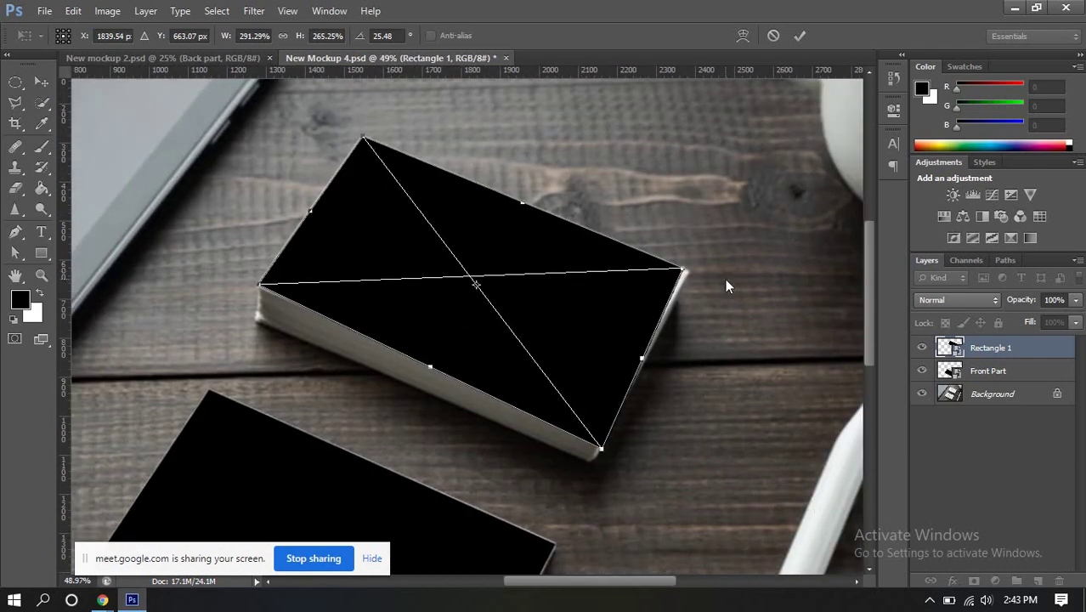
pyautogui.scroll(2, 734, 280)
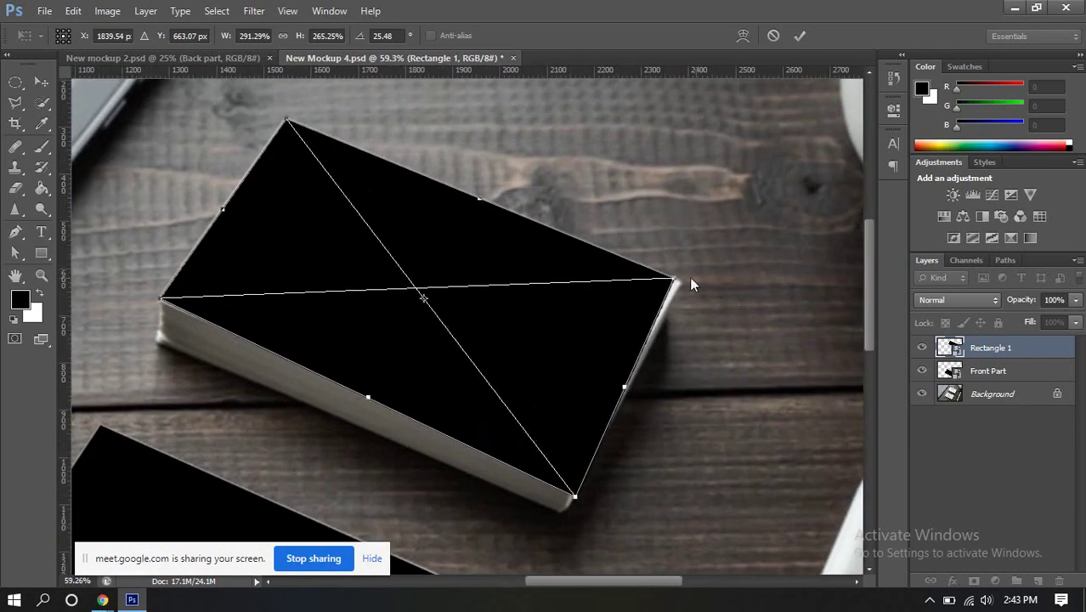
pyautogui.moveTo(674, 283)
pyautogui.mouseDown()
pyautogui.moveTo(679, 291)
pyautogui.moveTo(669, 284)
pyautogui.mouseUp()
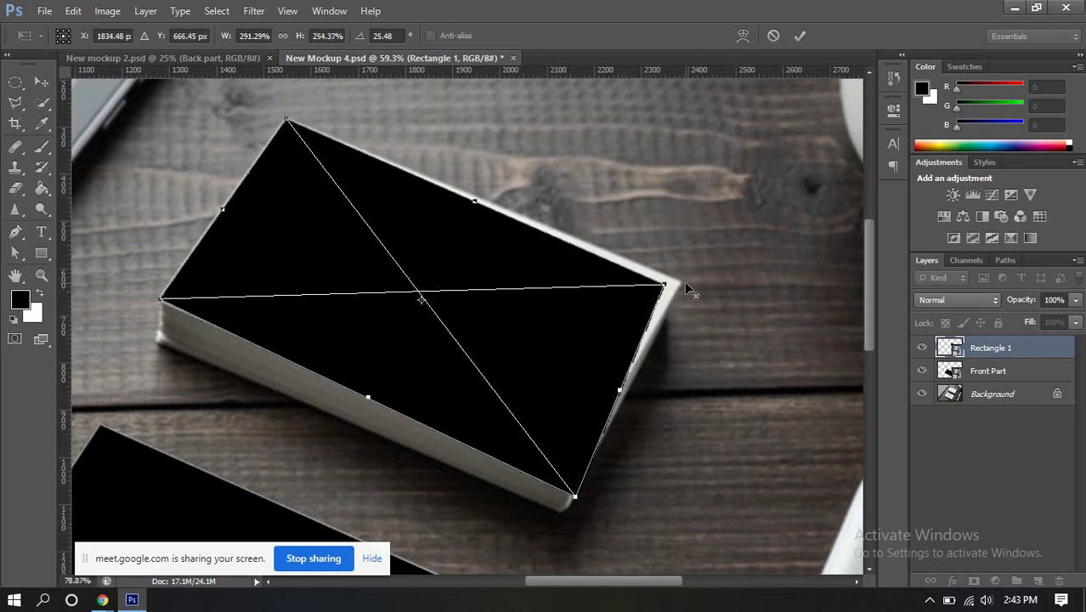
pyautogui.scroll(3, 686, 284)
pyautogui.scroll(2, 685, 281)
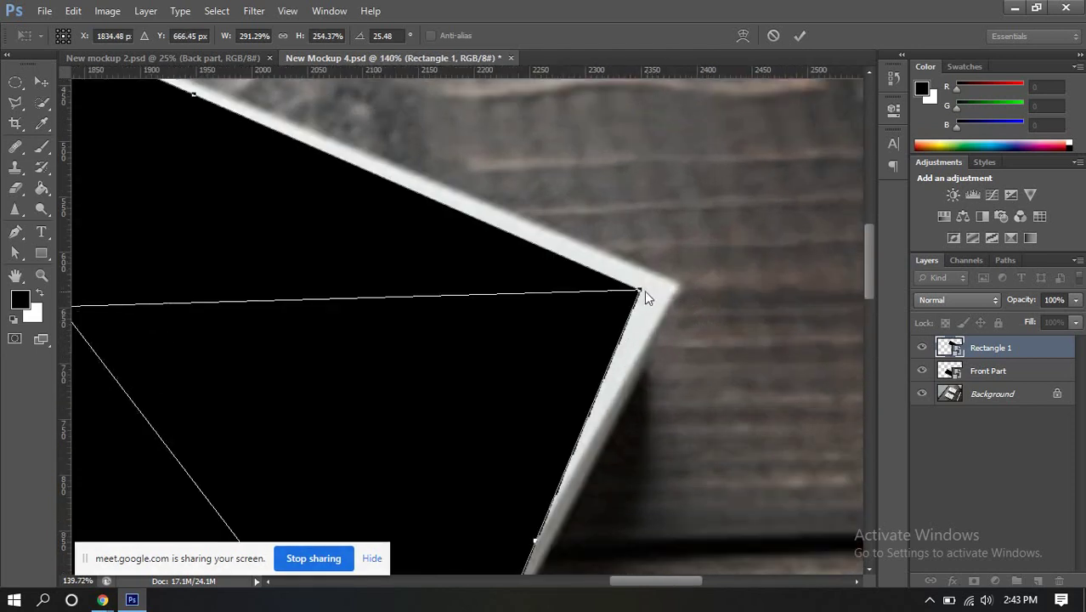
pyautogui.moveTo(640, 295); pyautogui.dragTo(677, 286)
pyautogui.moveTo(461, 461); pyautogui.dragTo(587, 177)
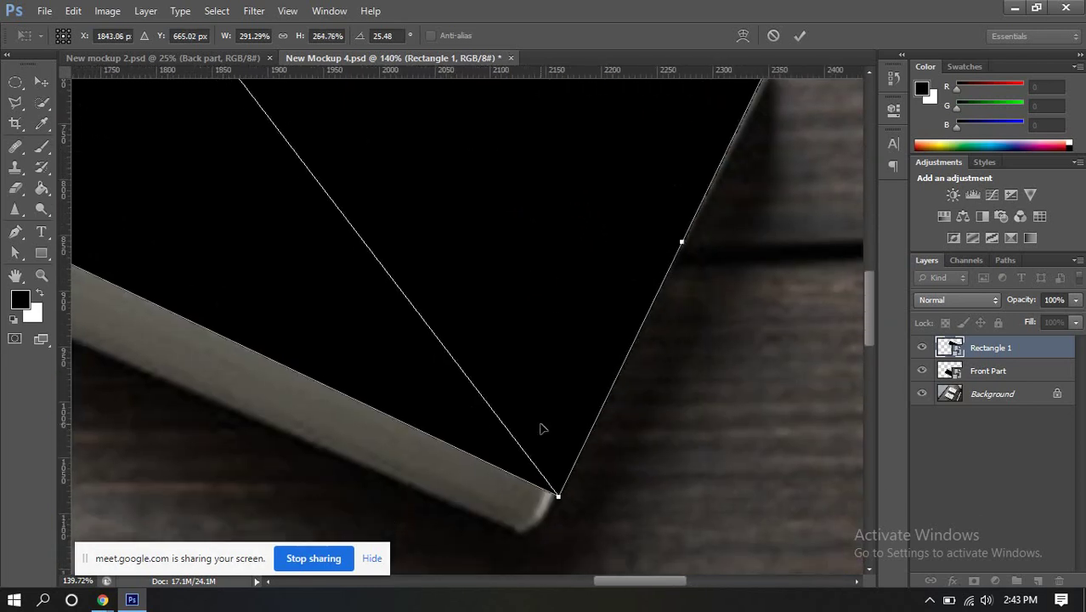
pyautogui.moveTo(561, 503); pyautogui.dragTo(540, 455)
pyautogui.scroll(-5, 585, 395)
pyautogui.scroll(-3, 595, 376)
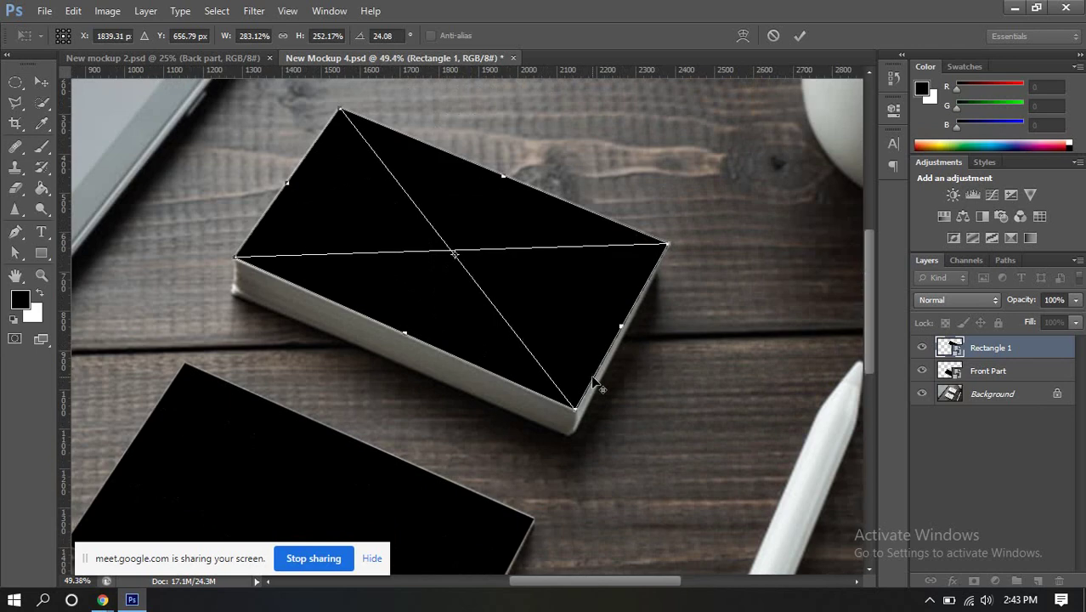
pyautogui.click(801, 36)
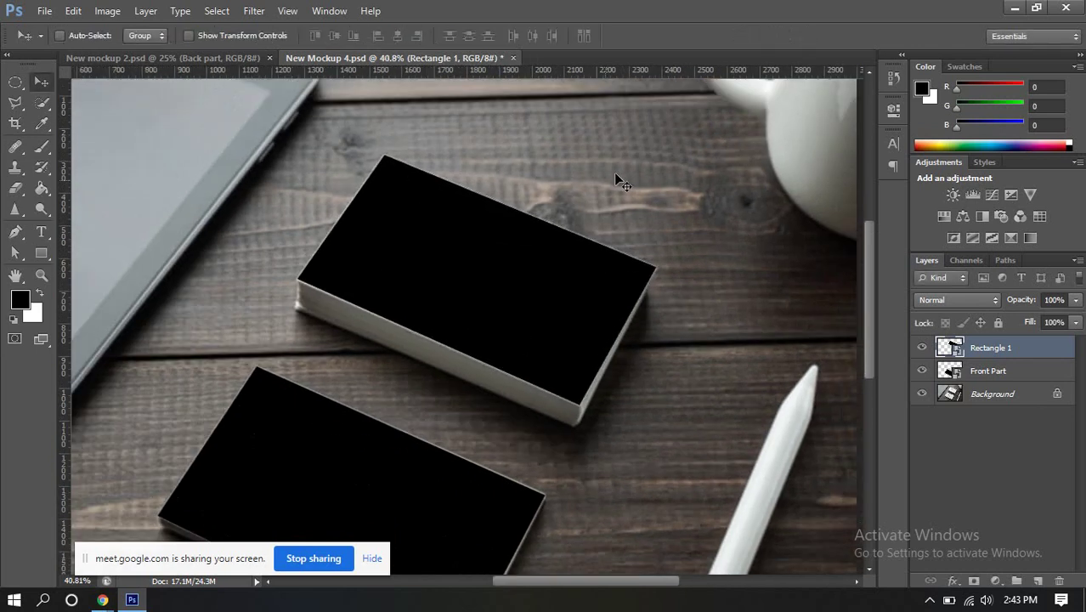
# Rename the Rectangle 1 layer as Back part.
pyautogui.scroll(-5, 521, 289)
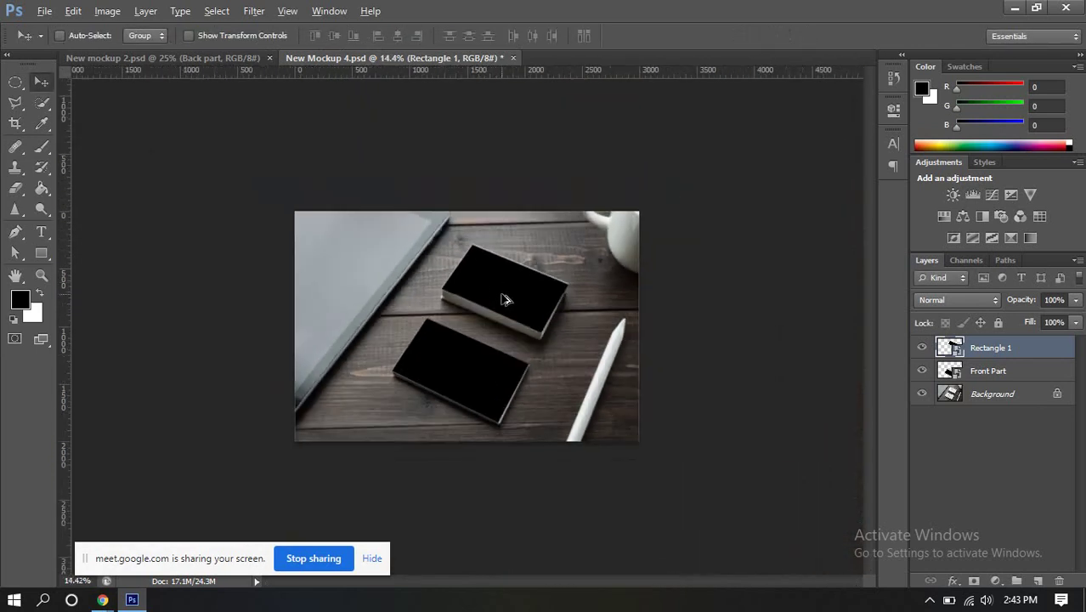
pyautogui.press('alt')
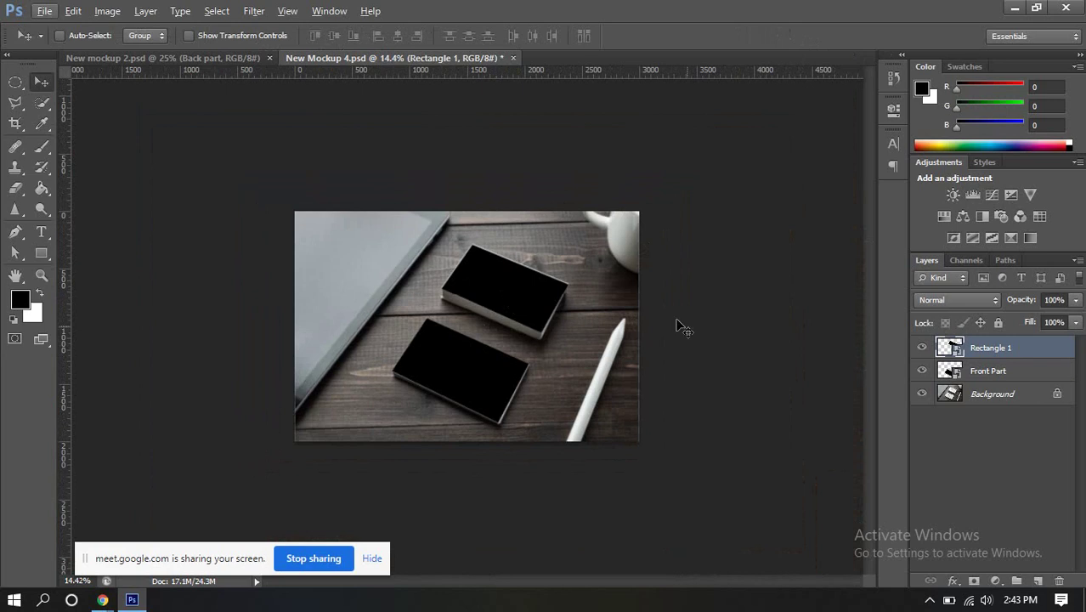
pyautogui.doubleClick(995, 347)
pyautogui.write('Back part')
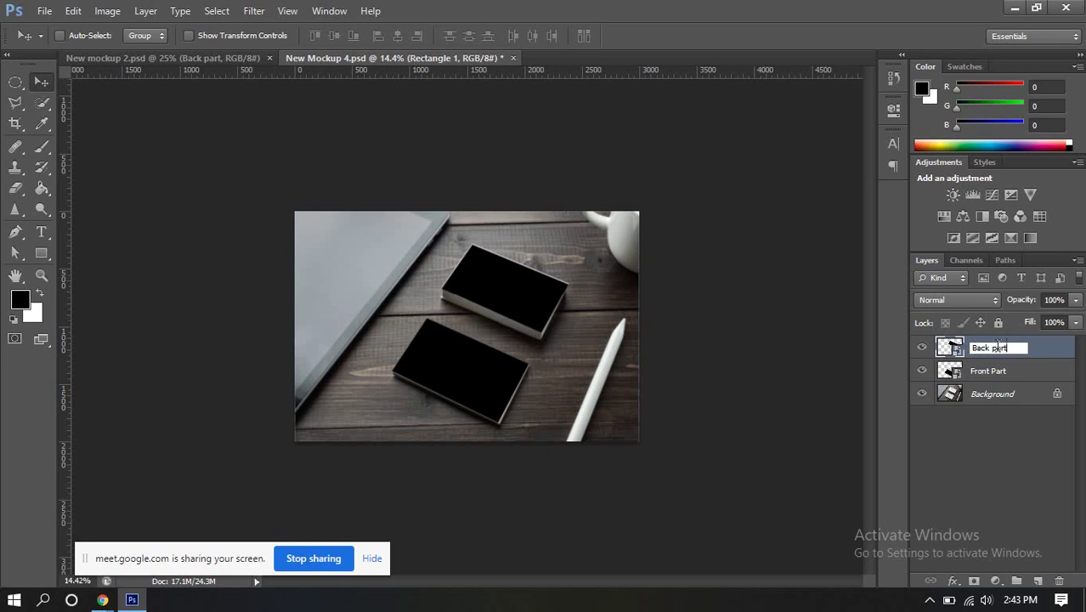
pyautogui.press('Return')
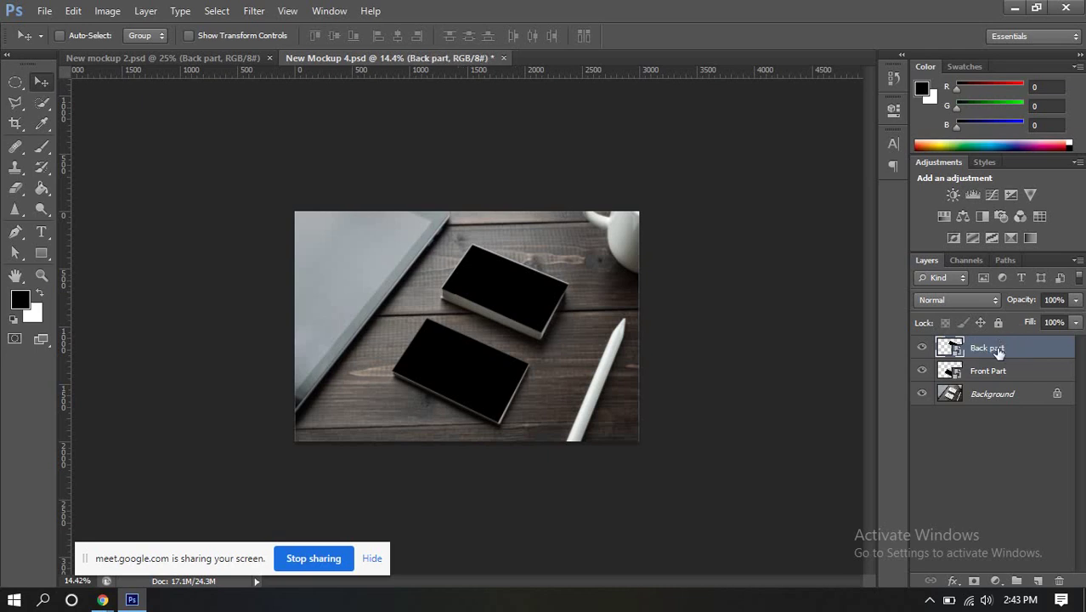
# Hide and reshow the Front Part and Back part layers in turn to check which card each one covers.
pyautogui.click(922, 371)
pyautogui.click(923, 372)
pyautogui.click(922, 348)
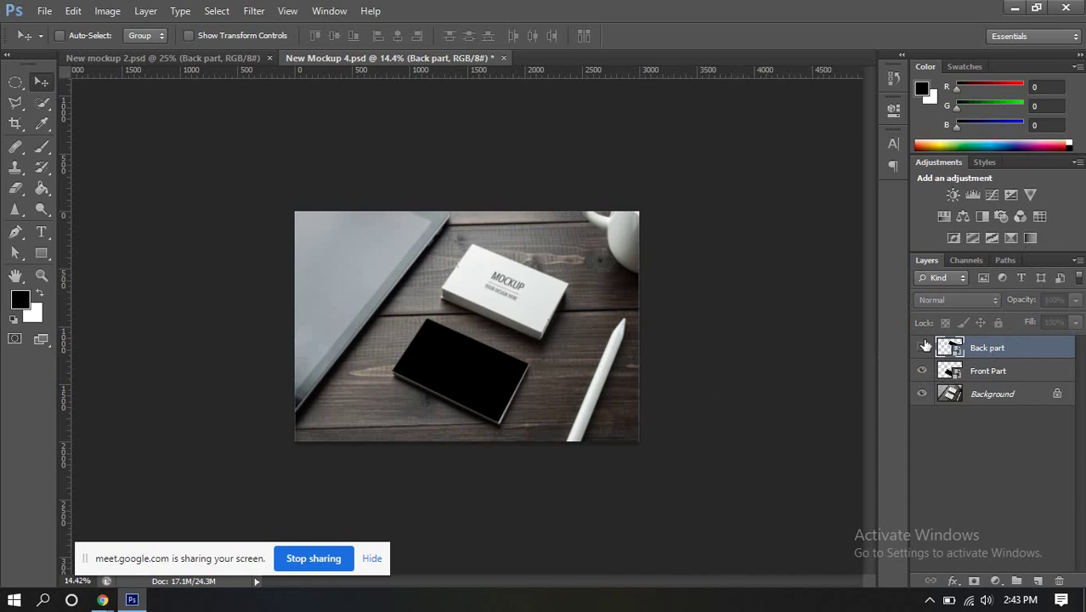
pyautogui.click(922, 347)
# Open the contents of the Front Part smart object for editing.
pyautogui.click(949, 372)
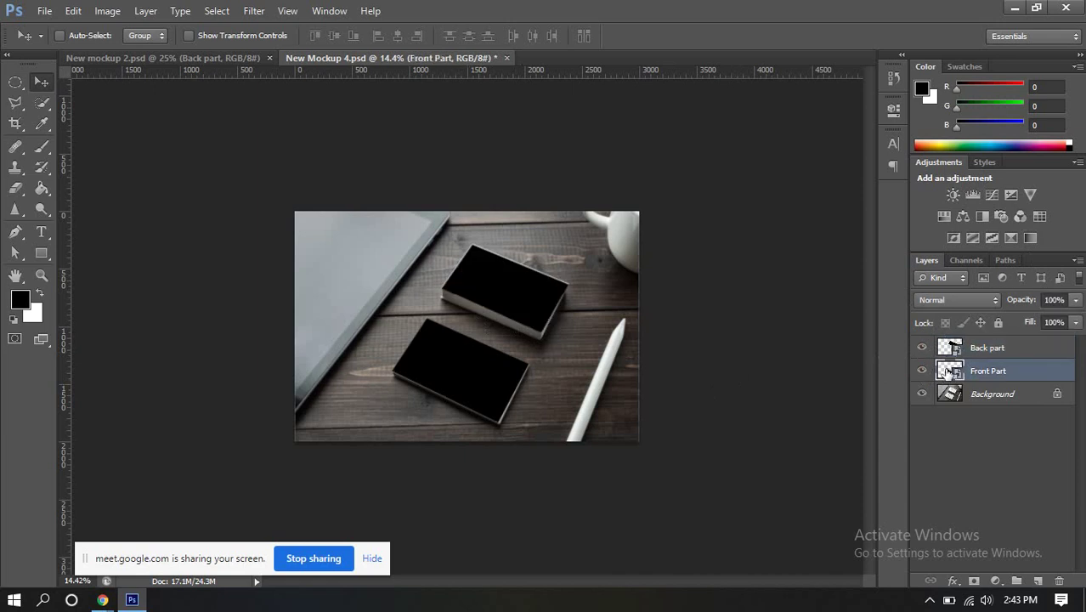
pyautogui.doubleClick(949, 373)
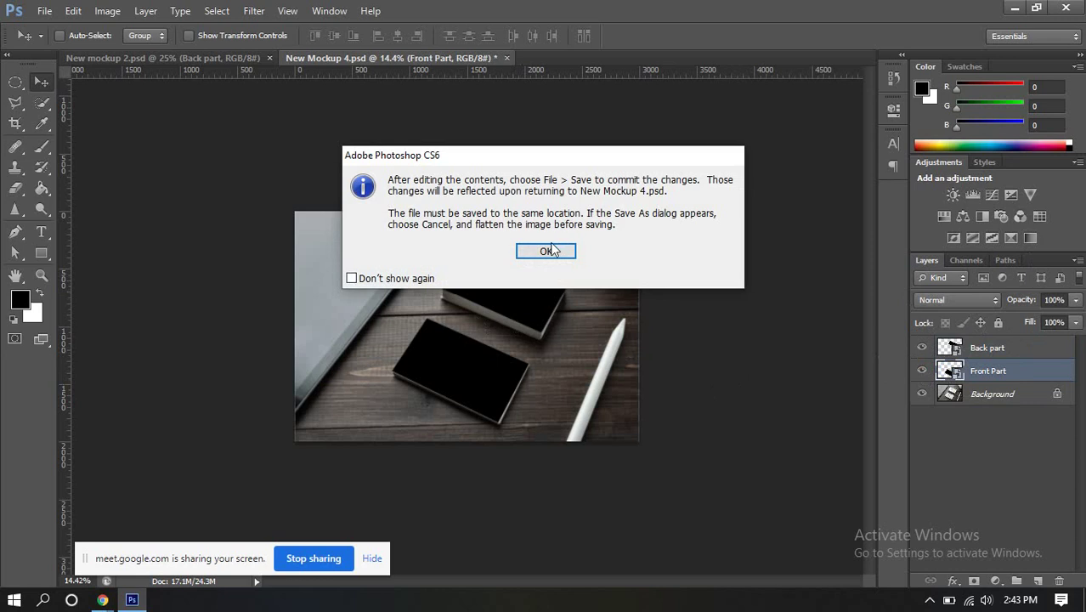
pyautogui.click(549, 250)
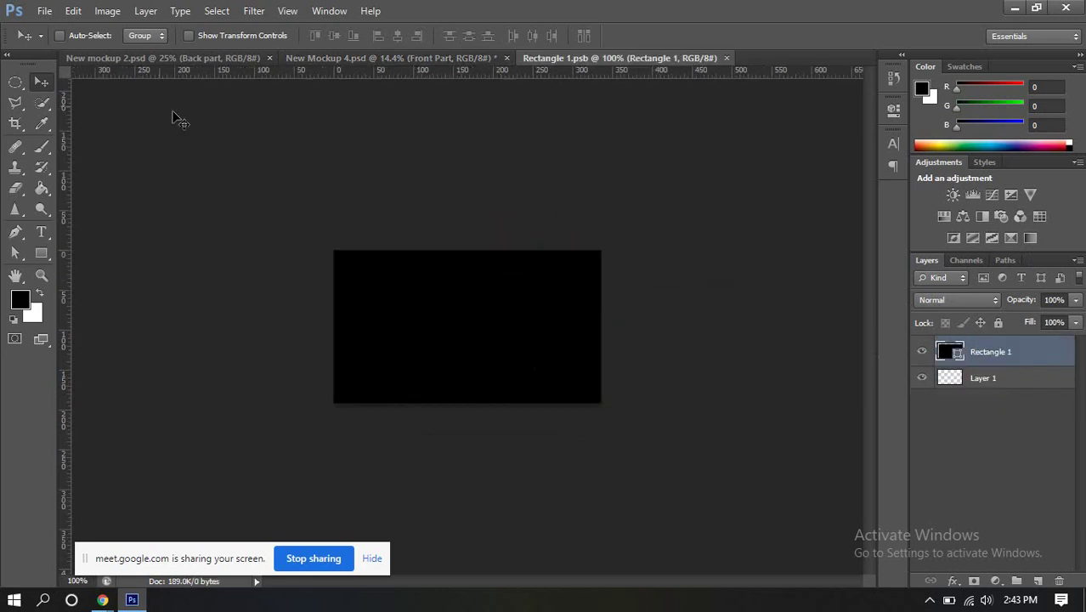
# Place Front Part.jpg from the Desktop into the smart object at its default size and position.
pyautogui.click(36, 11)
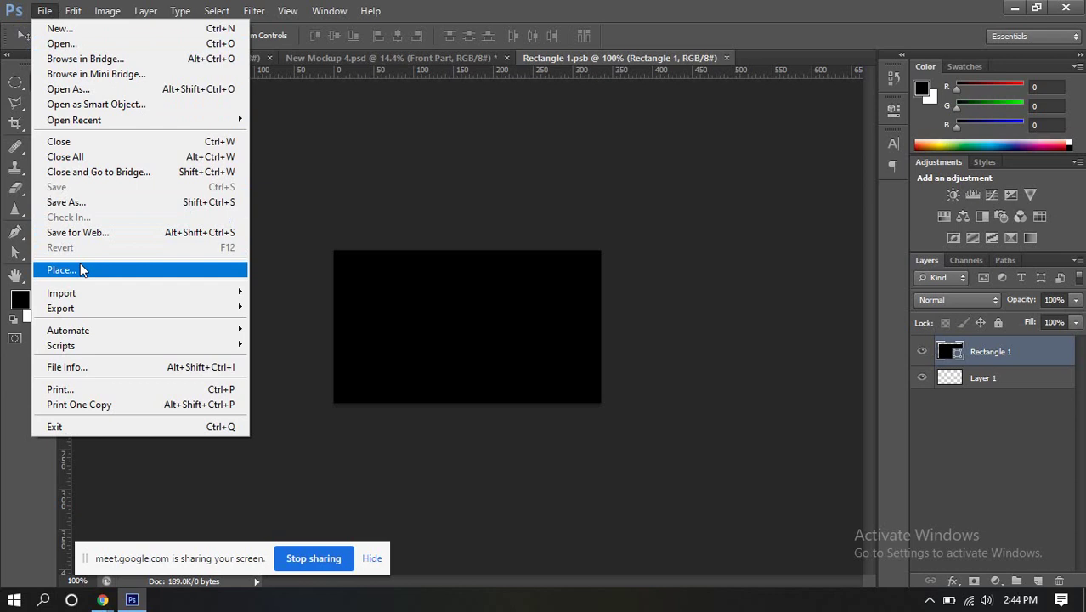
pyautogui.click(127, 267)
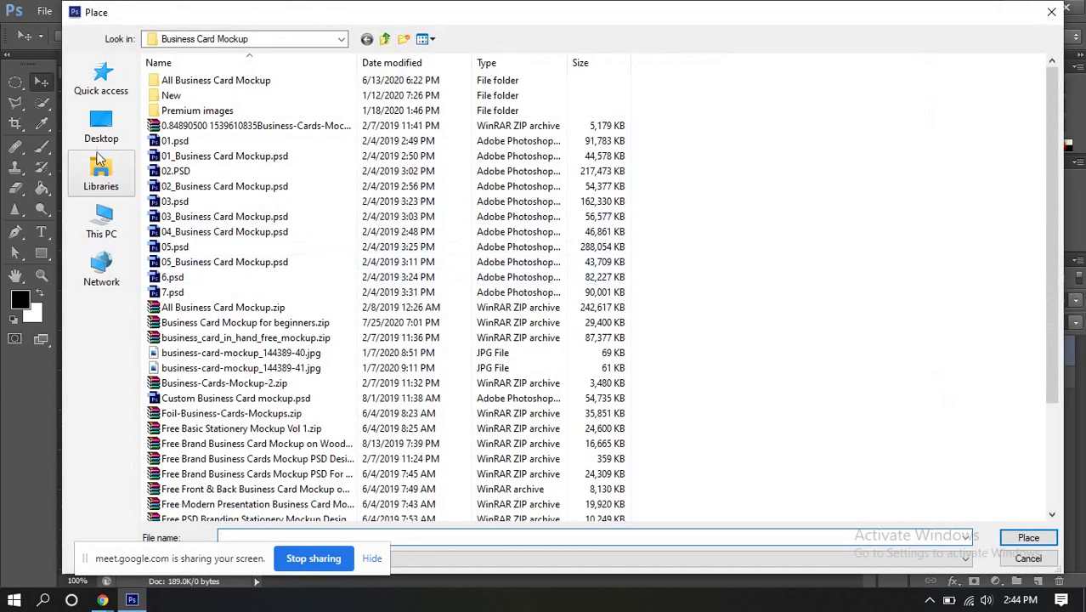
pyautogui.click(102, 136)
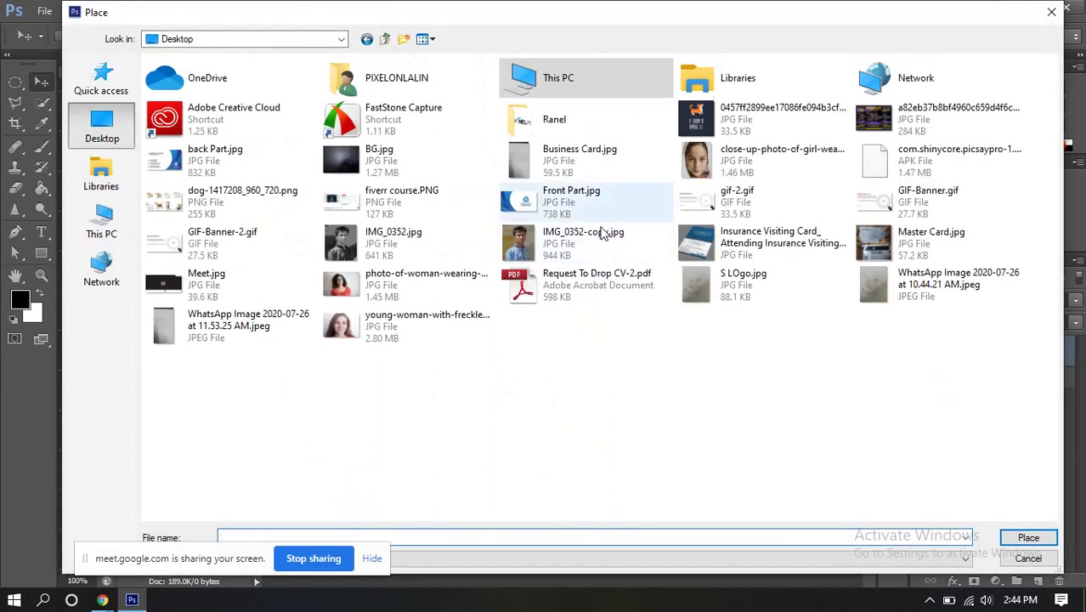
pyautogui.doubleClick(560, 200)
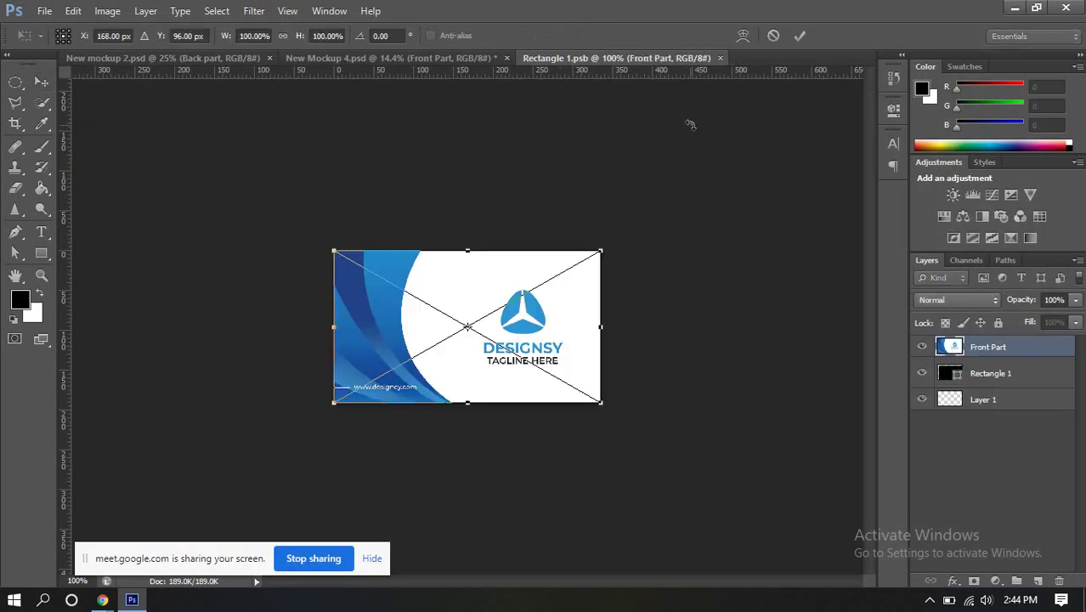
pyautogui.click(800, 36)
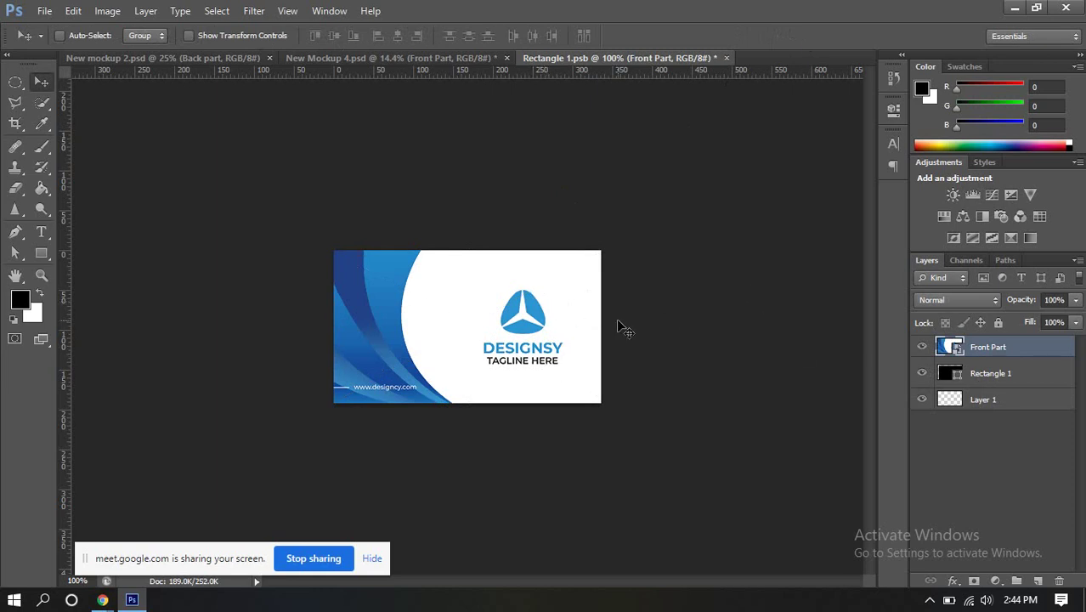
# Inspect the placed card artwork up close and compare Rectangle 1.psb with the New Mockup 4.psd document.
pyautogui.scroll(1, 487, 303)
pyautogui.scroll(1, 472, 299)
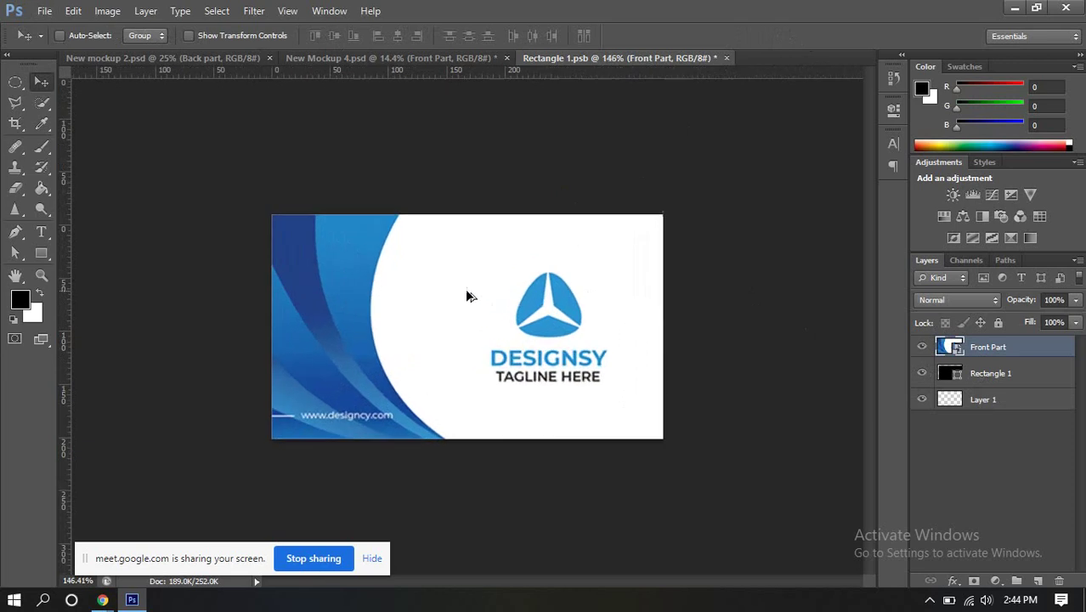
pyautogui.scroll(2, 367, 323)
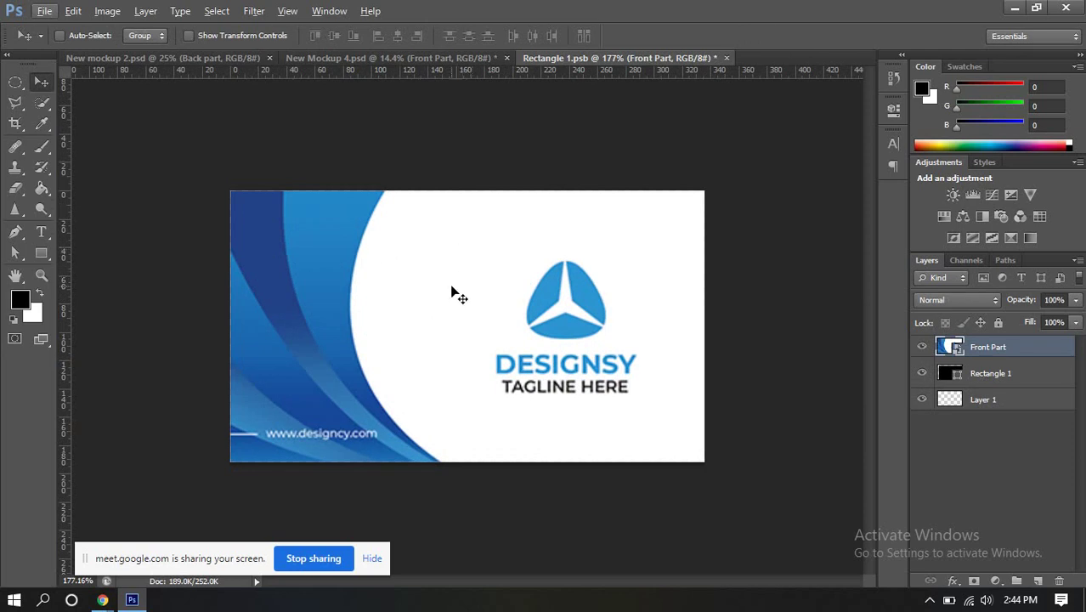
pyautogui.click(393, 58)
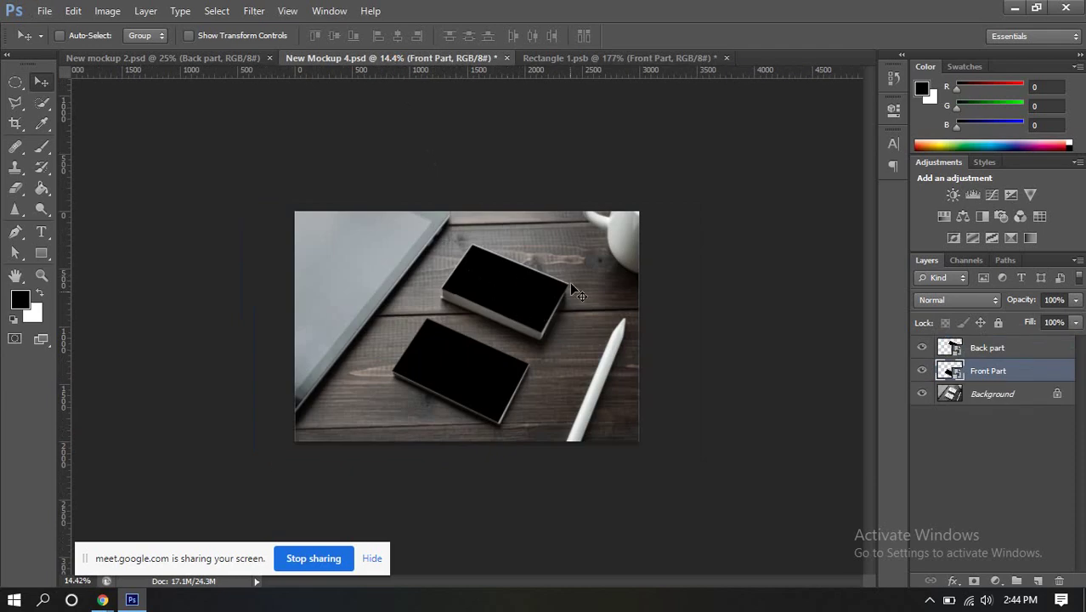
pyautogui.click(615, 59)
pyautogui.click(416, 57)
pyautogui.click(549, 57)
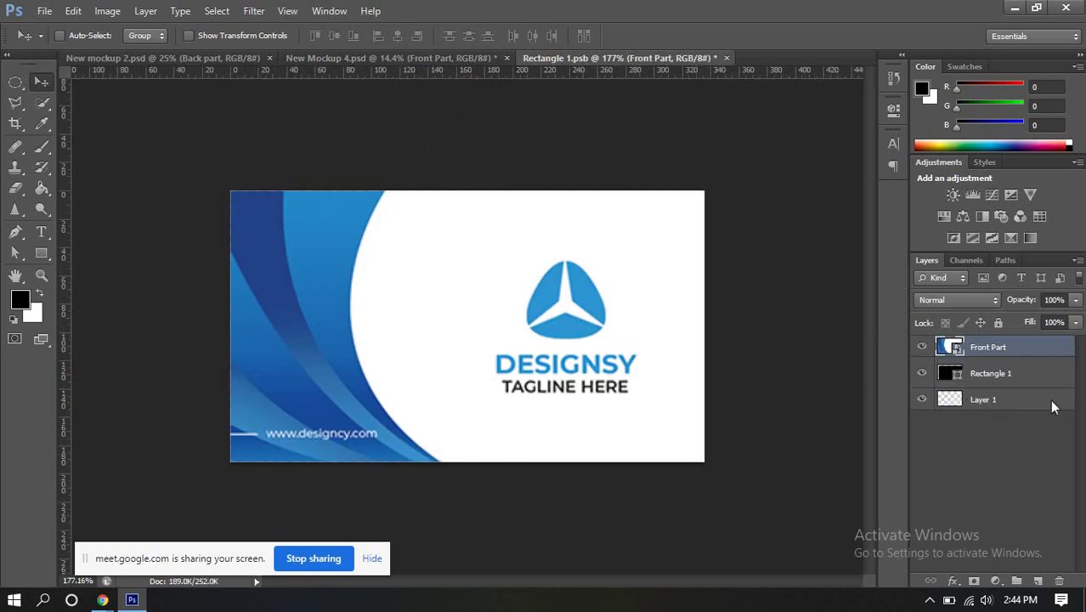
pyautogui.click(995, 374)
pyautogui.doubleClick(949, 375)
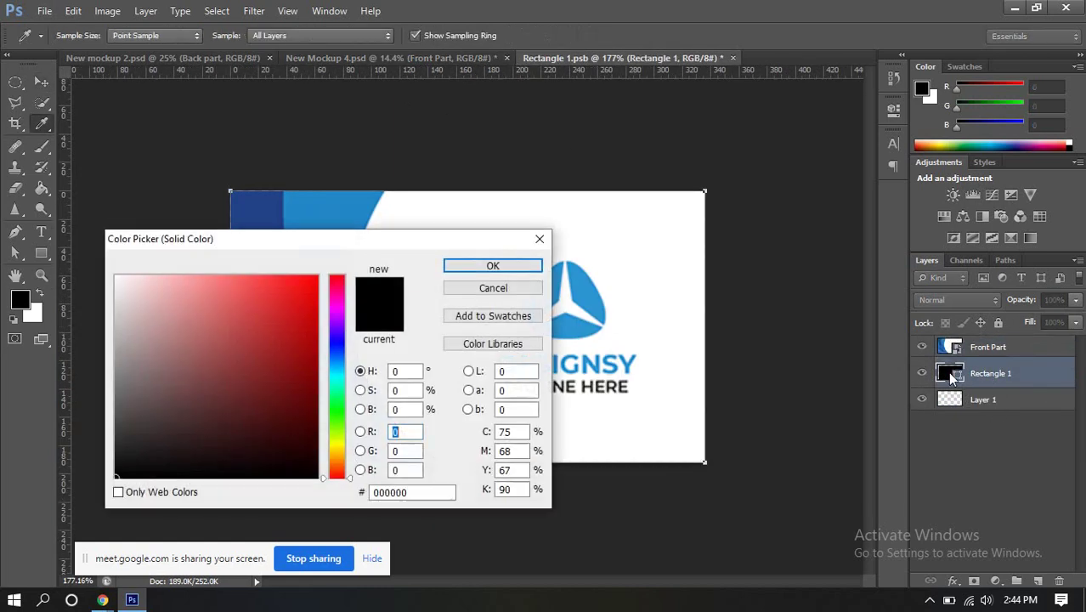
pyautogui.click(537, 245)
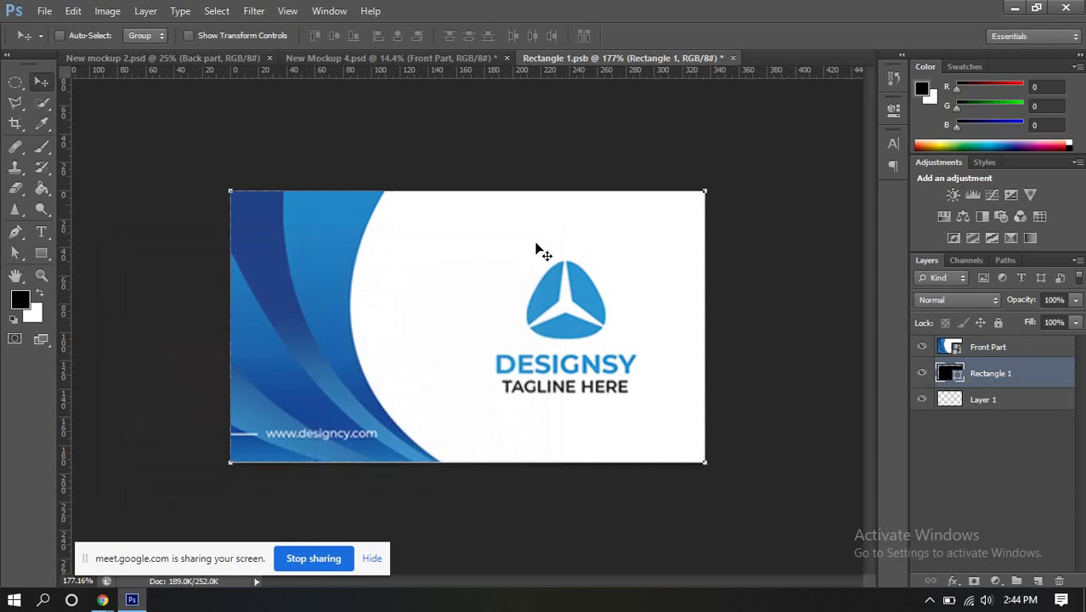
# Close the Rectangle 1.psb smart object document and save its changes back to the mockup.
pyautogui.click(389, 58)
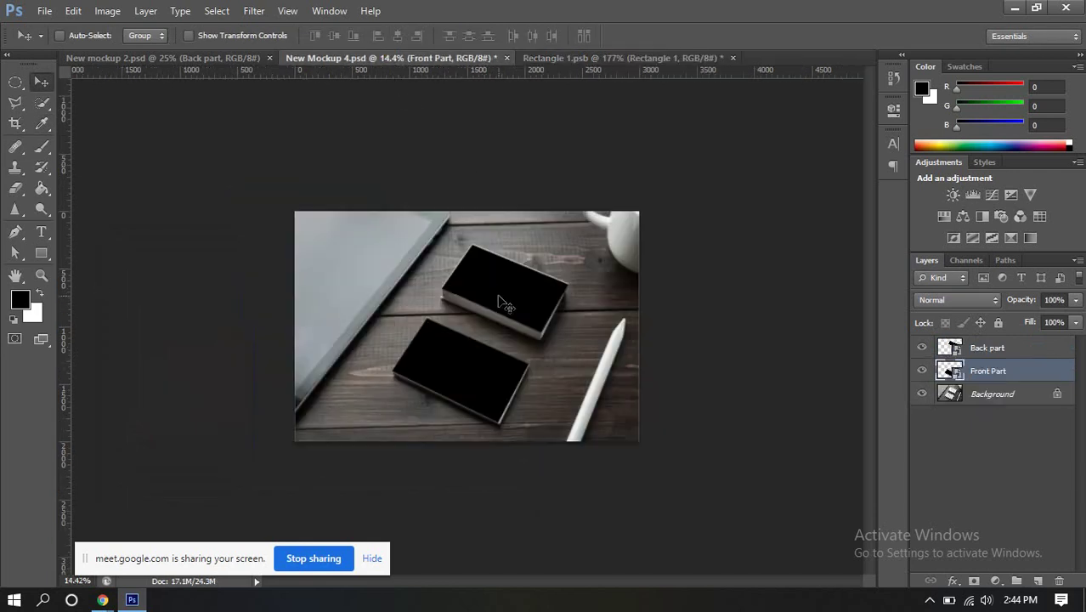
pyautogui.click(541, 56)
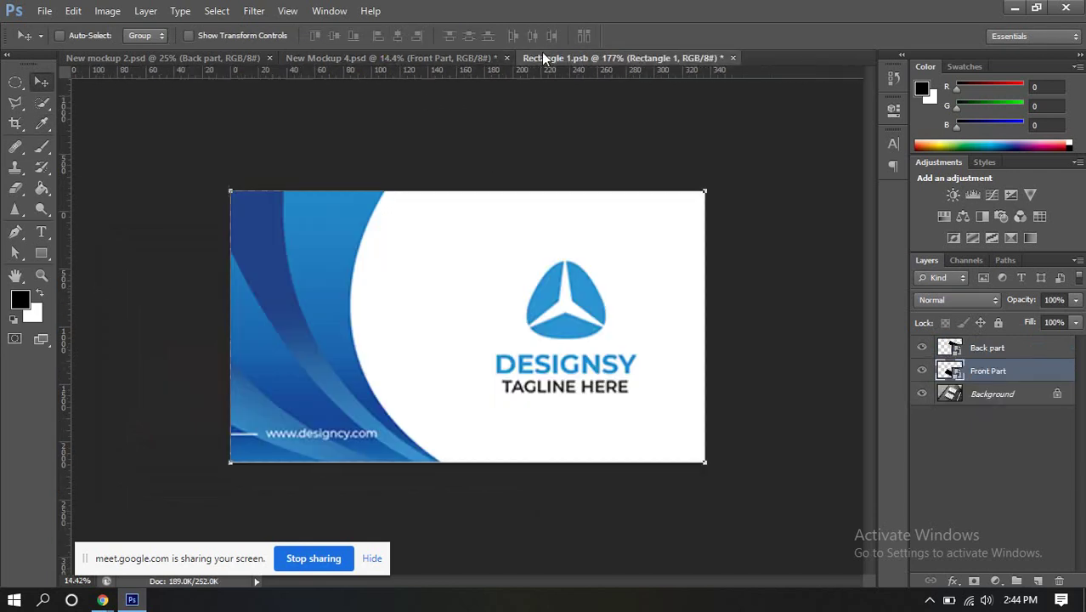
pyautogui.click(734, 57)
pyautogui.click(407, 223)
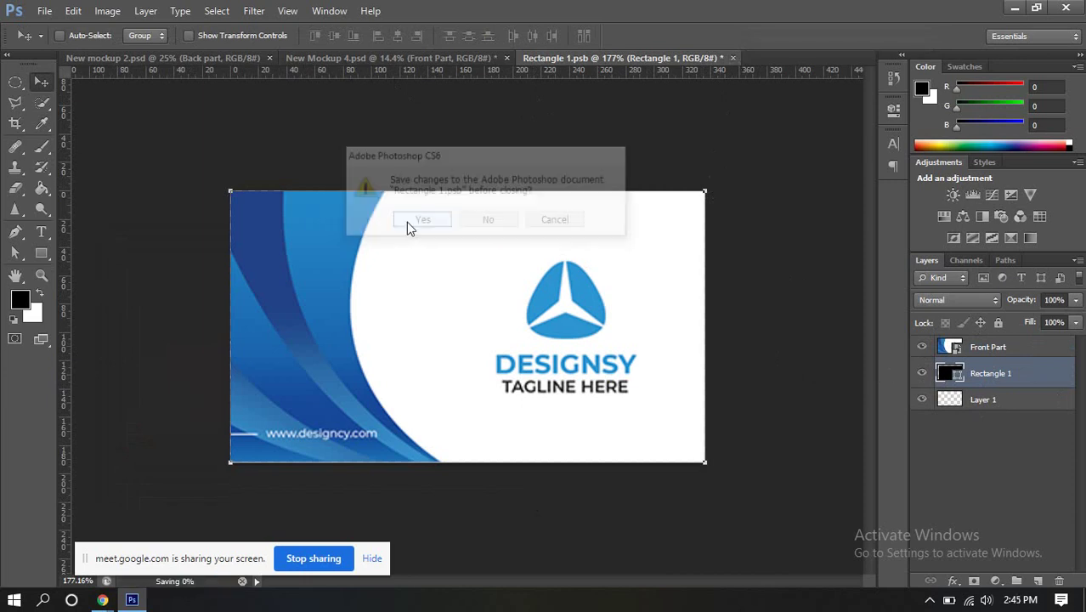
# Open the contents of the Back part smart object in New Mockup 4.psd for editing.
pyautogui.click(42, 275)
pyautogui.moveTo(493, 385); pyautogui.dragTo(527, 429)
pyautogui.click(948, 346)
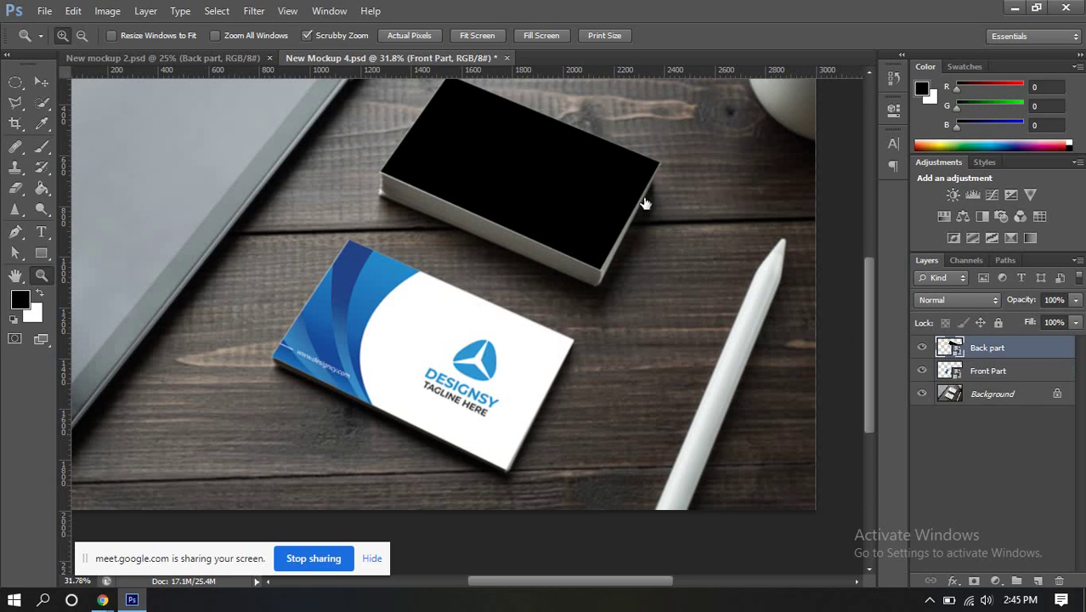
pyautogui.click(545, 251)
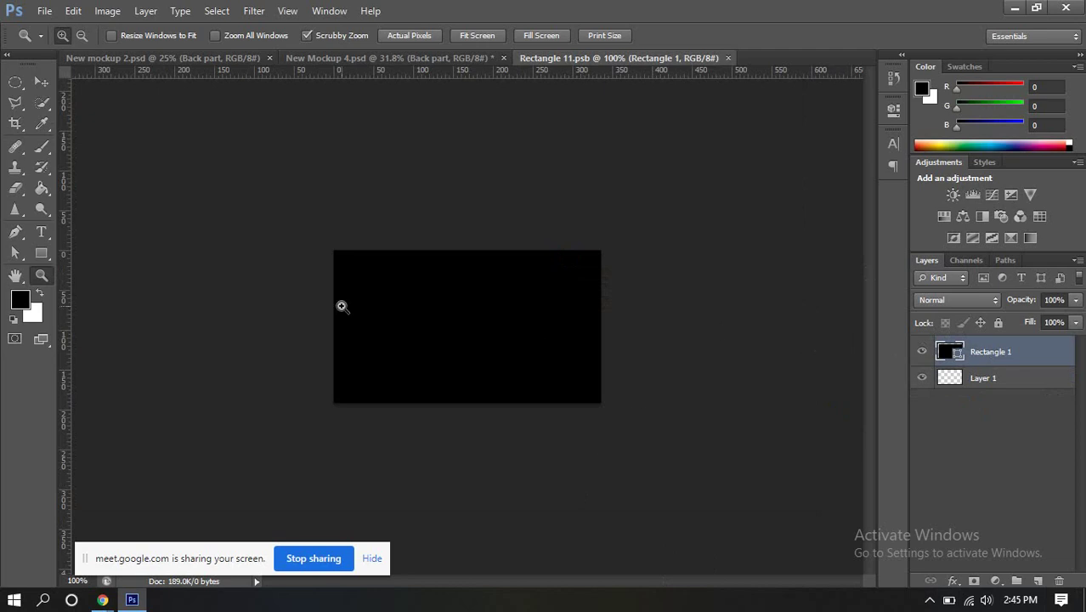
# Place back Part.jpg from the Desktop into the Rectangle 11.psb smart object at its default size and position.
pyautogui.click(44, 10)
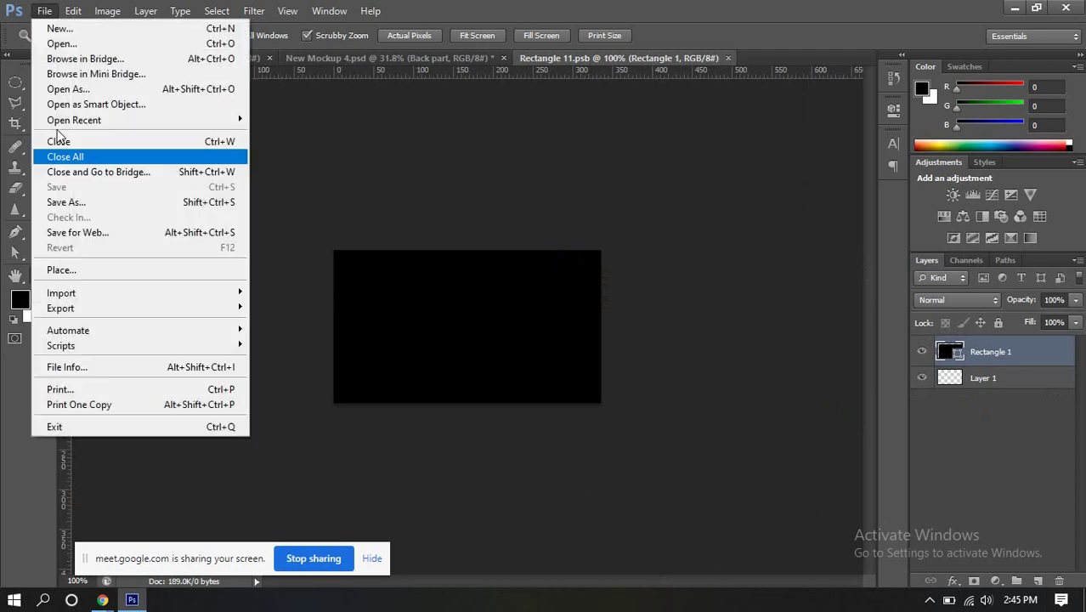
pyautogui.click(91, 270)
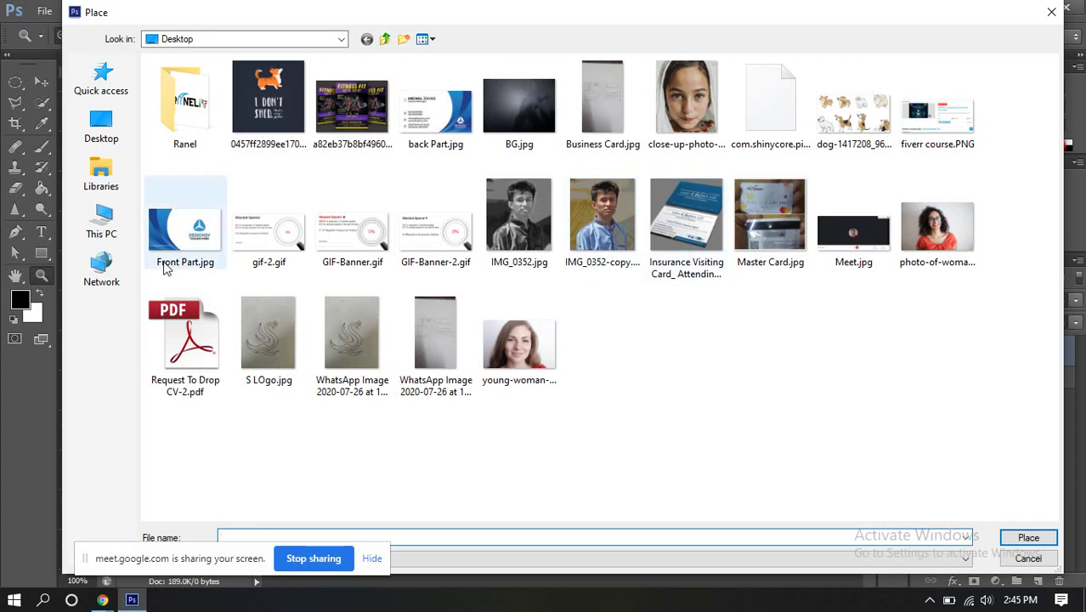
pyautogui.doubleClick(436, 117)
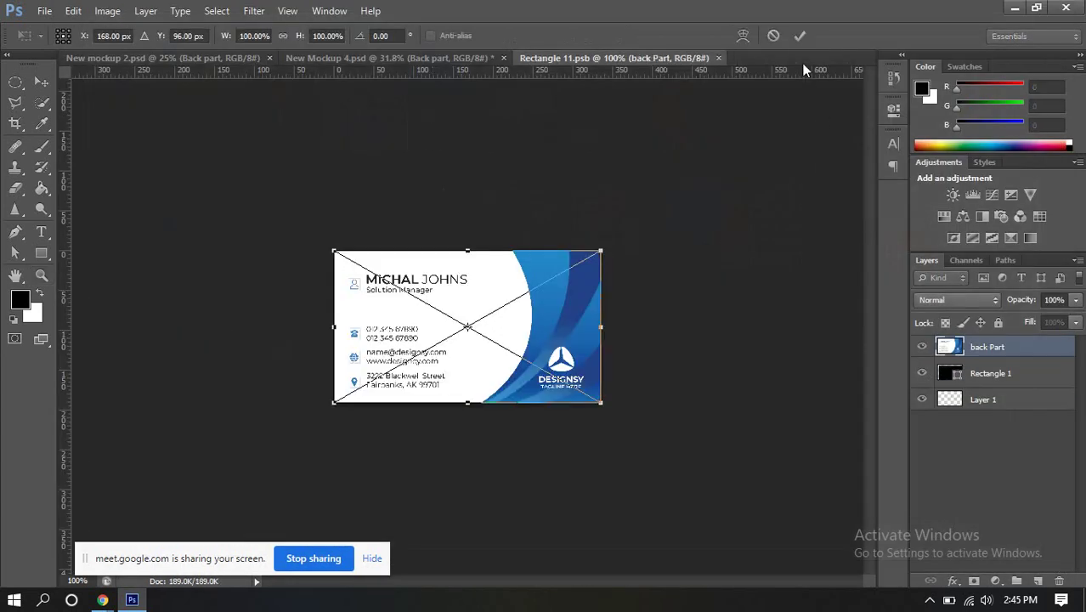
pyautogui.click(800, 35)
pyautogui.press('z')
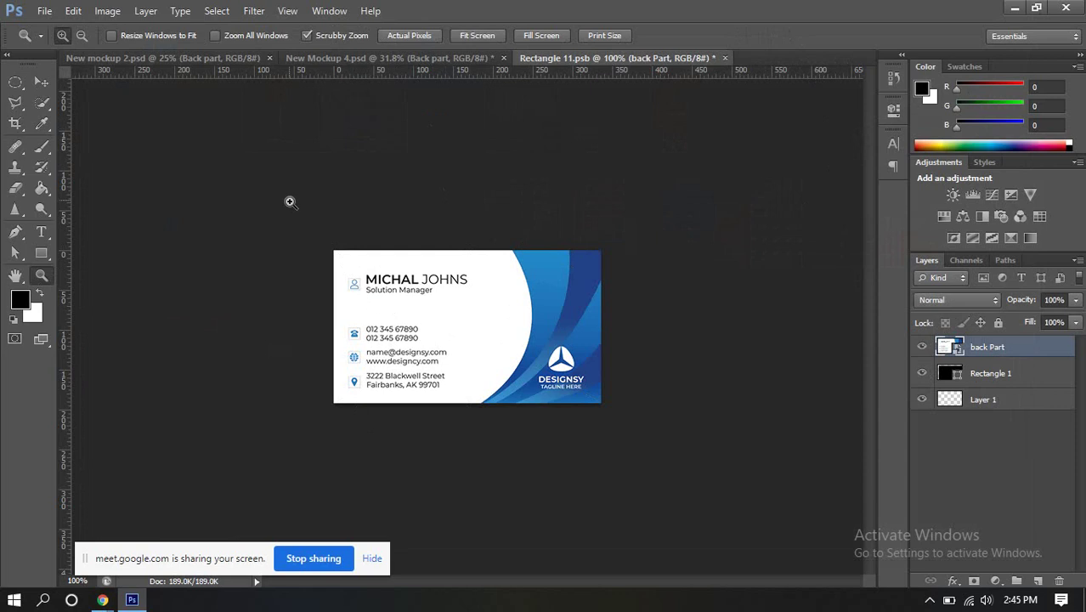
# Close Rectangle 11.psb, saving its changes back to New Mockup 4.psd, and inspect both cards in the mockup.
pyautogui.moveTo(290, 202)
pyautogui.mouseDown()
pyautogui.moveTo(370, 262)
pyautogui.moveTo(289, 222)
pyautogui.mouseUp()
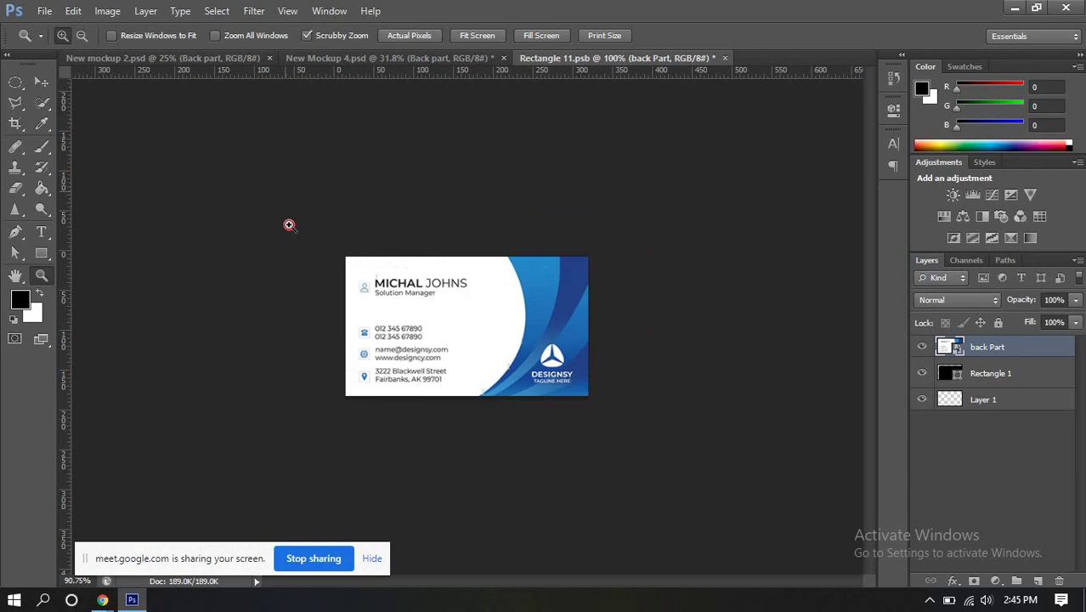
pyautogui.click(175, 57)
pyautogui.click(387, 57)
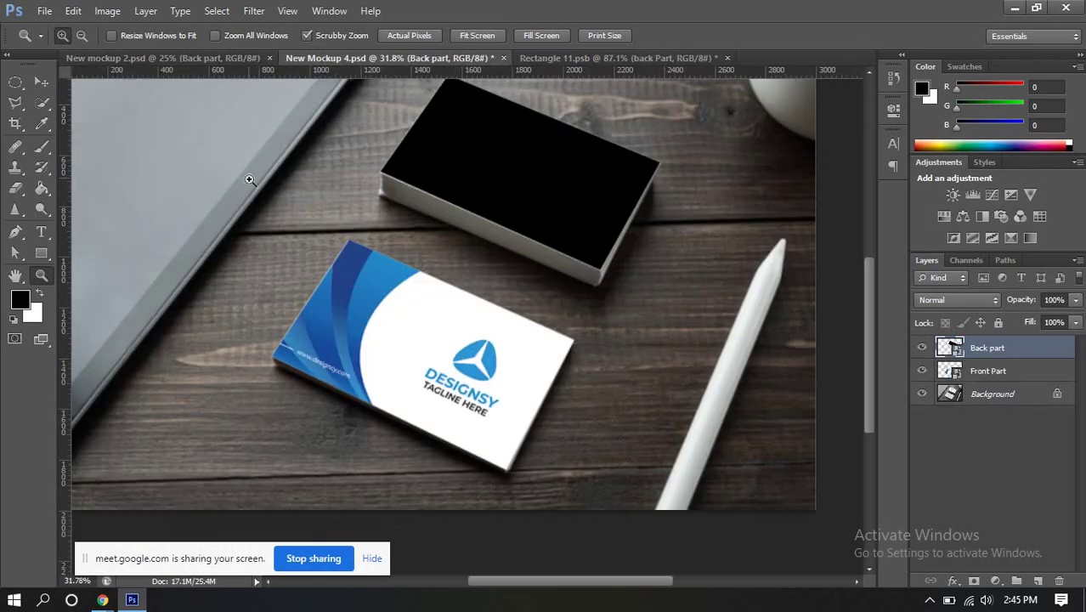
pyautogui.click(587, 58)
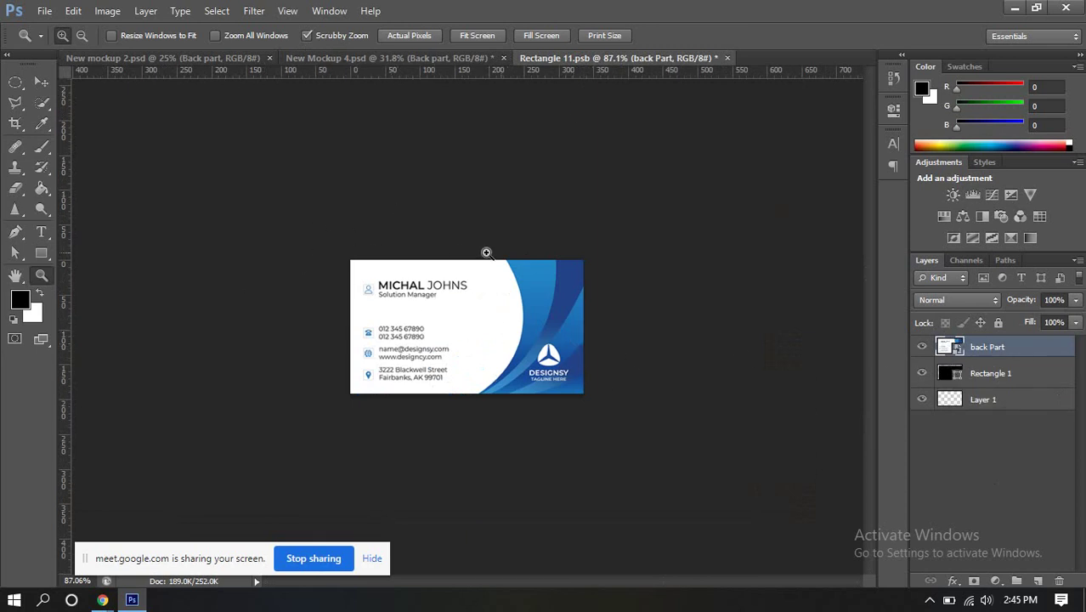
pyautogui.click(728, 58)
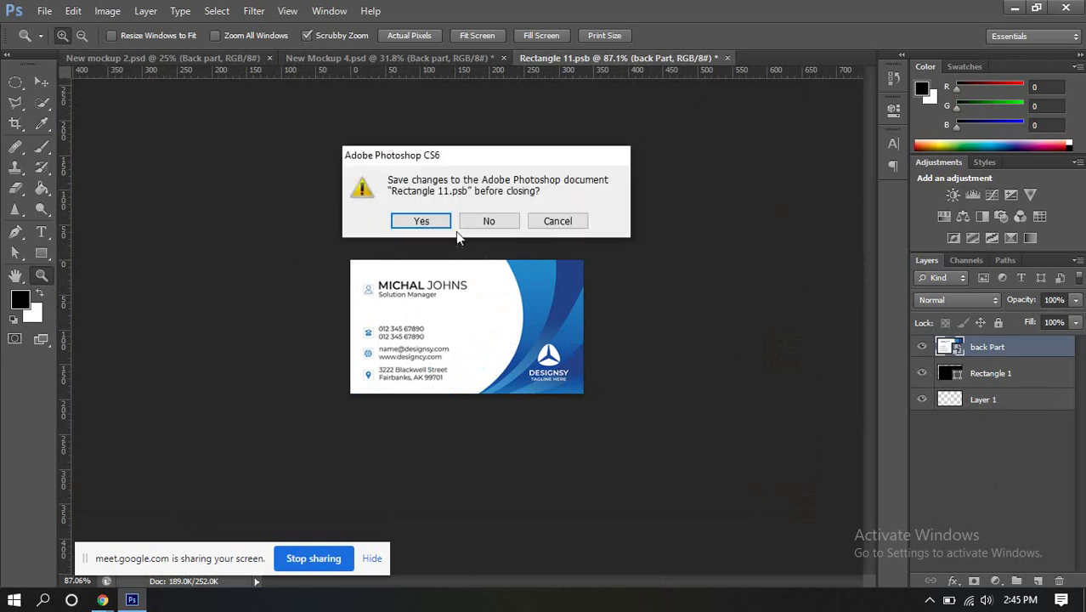
pyautogui.click(420, 218)
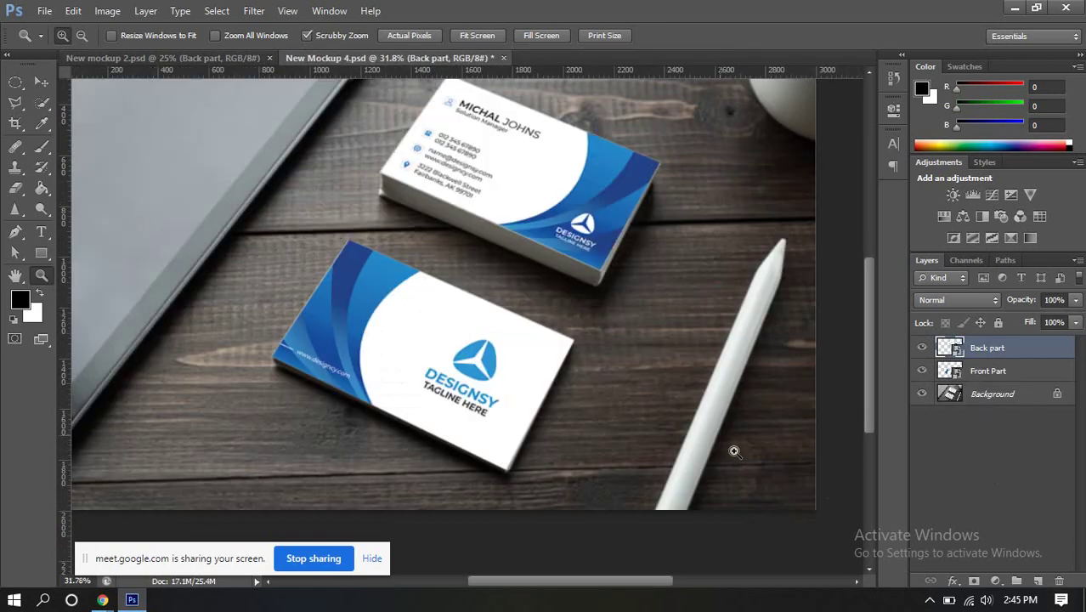
pyautogui.moveTo(598, 381); pyautogui.dragTo(510, 381)
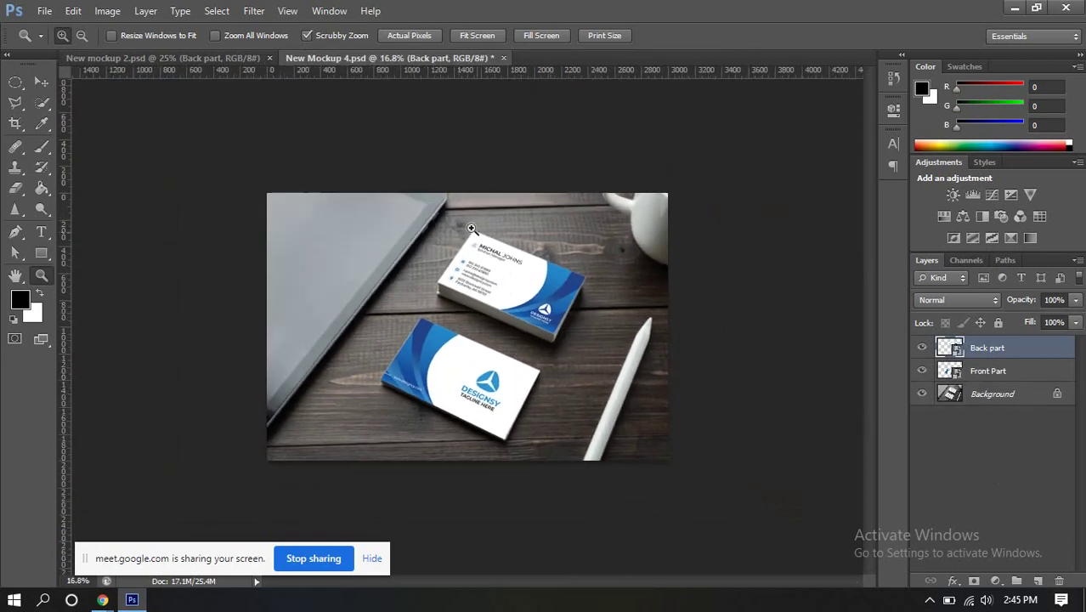
pyautogui.moveTo(516, 252); pyautogui.dragTo(563, 289)
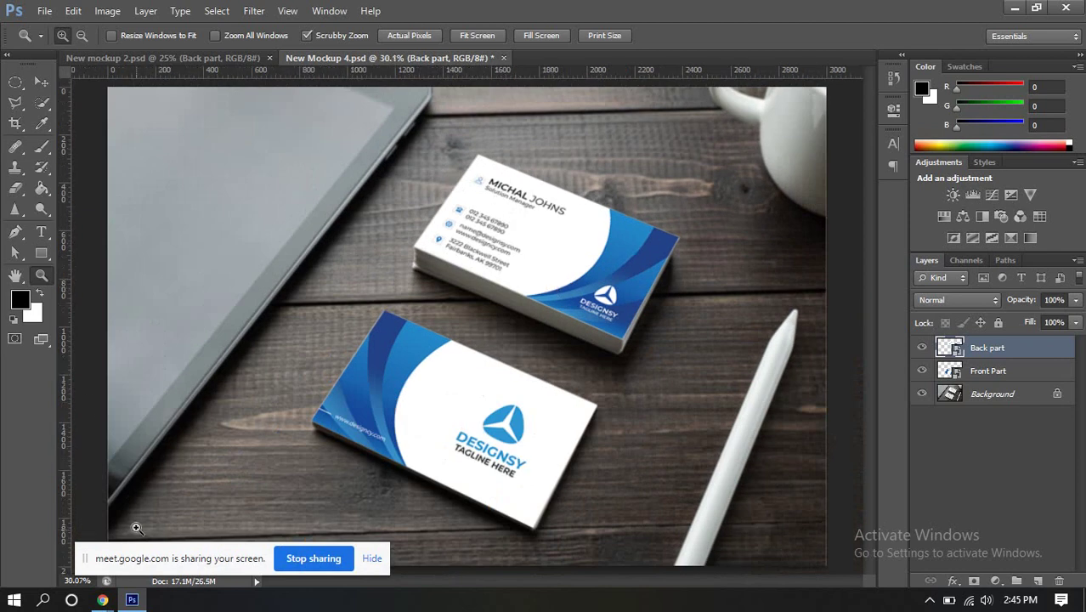
# Switch to Chrome and open a new browser tab ready for a search.
pyautogui.click(104, 601)
pyautogui.click(85, 544)
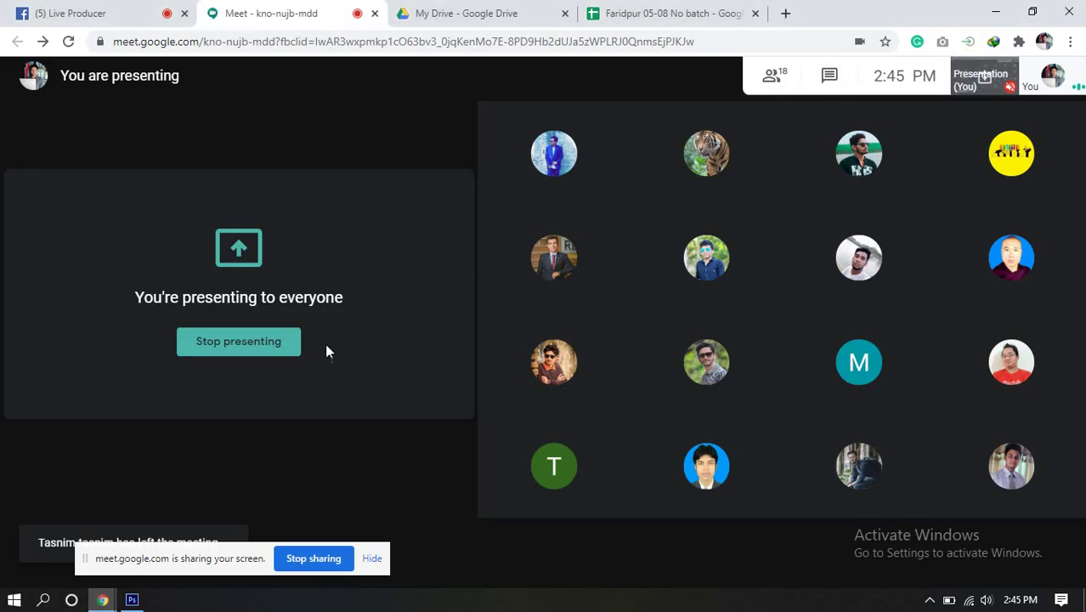
pyautogui.click(477, 12)
pyautogui.click(646, 12)
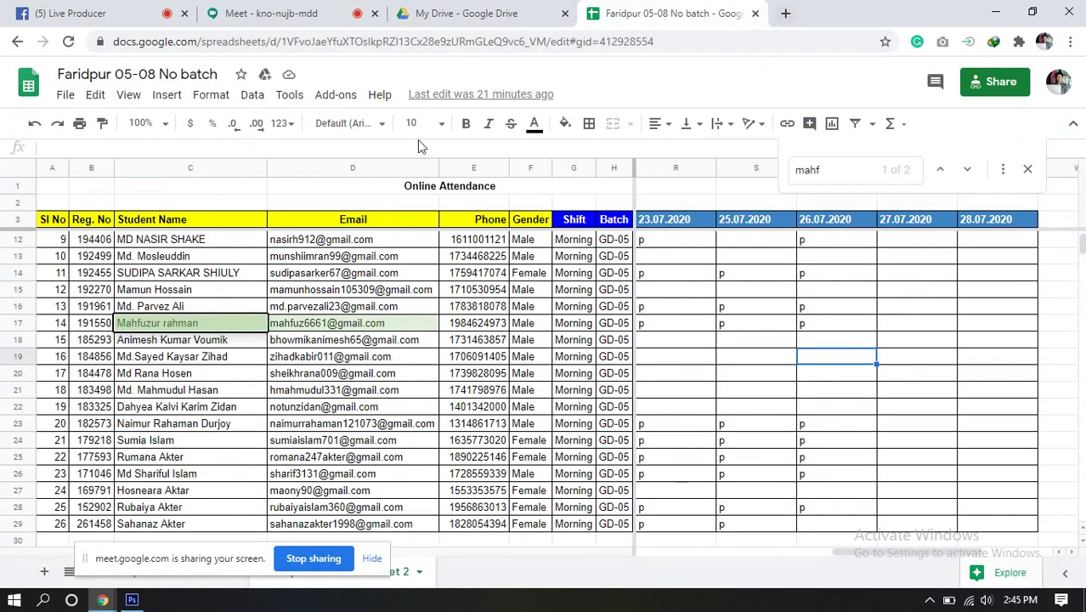
pyautogui.click(786, 13)
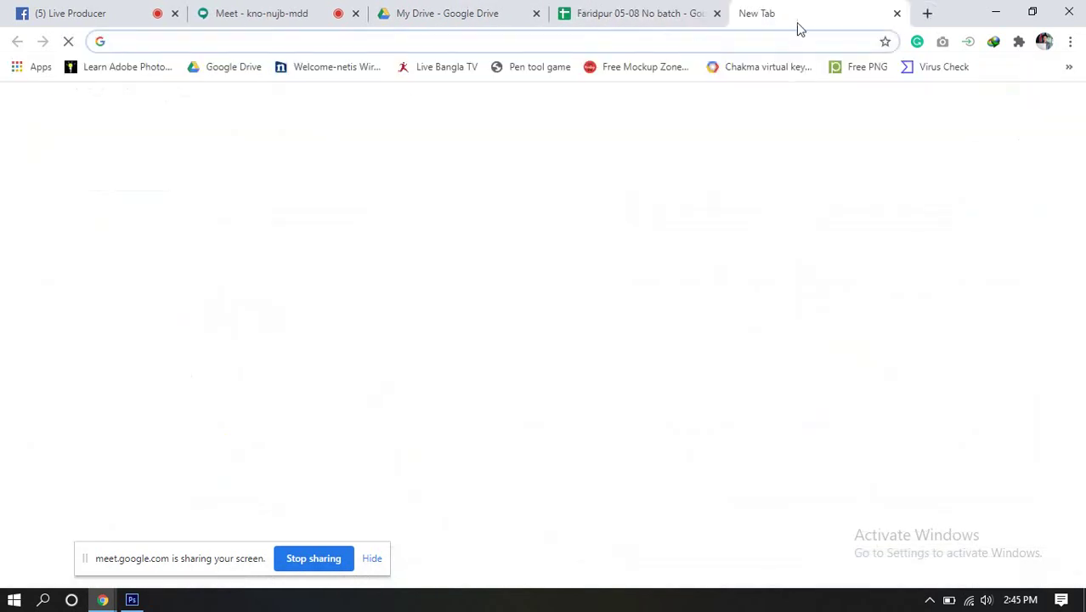
pyautogui.click(598, 43)
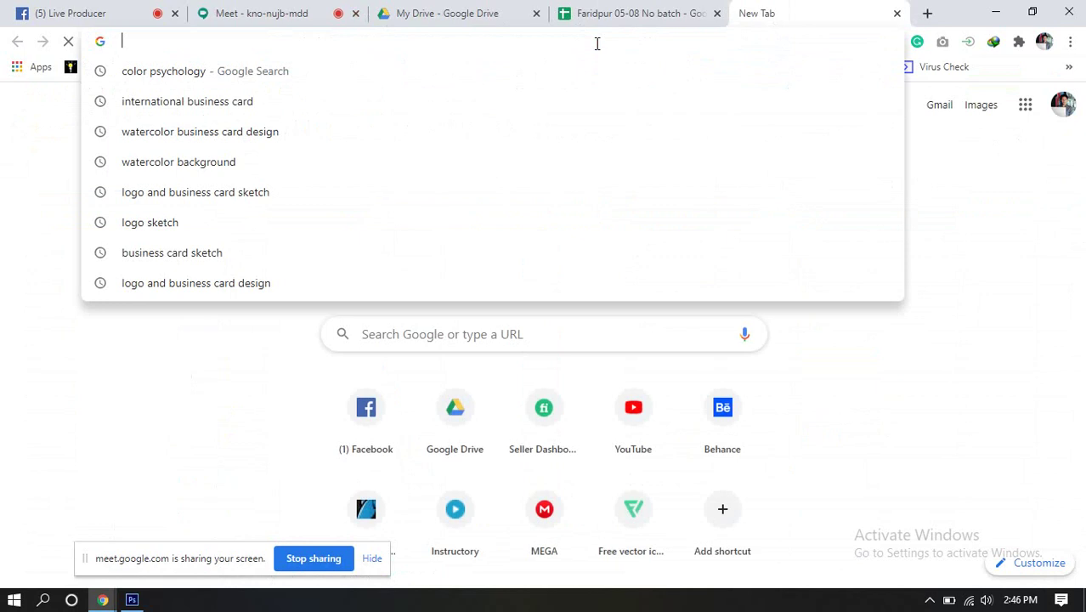
# Search Google Images for "Business Card Design mockup".
pyautogui.write('Busiinesscar')
pyautogui.press('BackSpace')
pyautogui.press('BackSpace')
pyautogui.press('BackSpace')
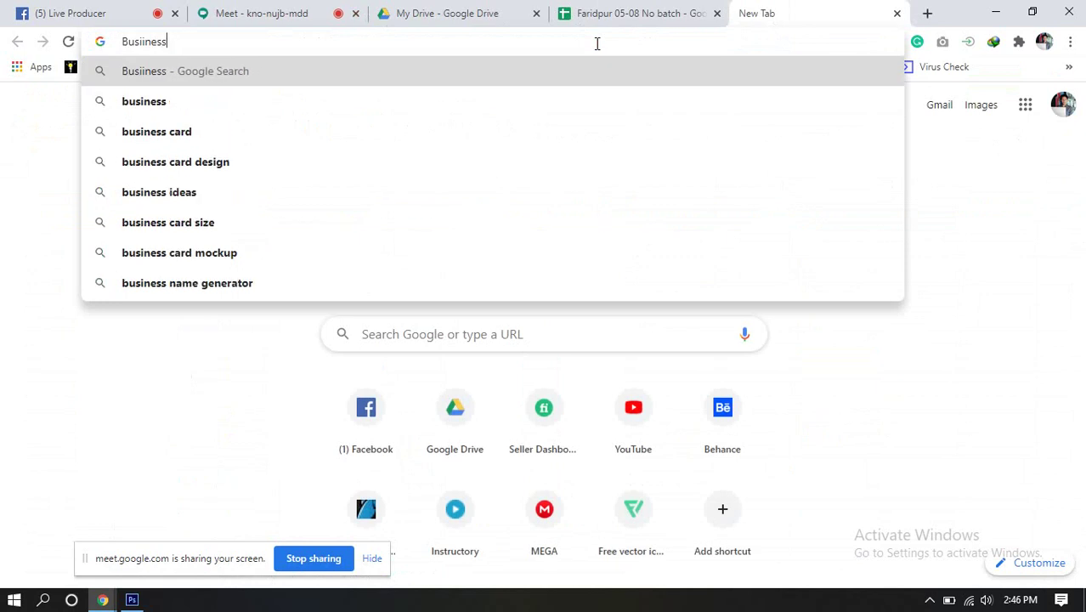
pyautogui.write('Card')
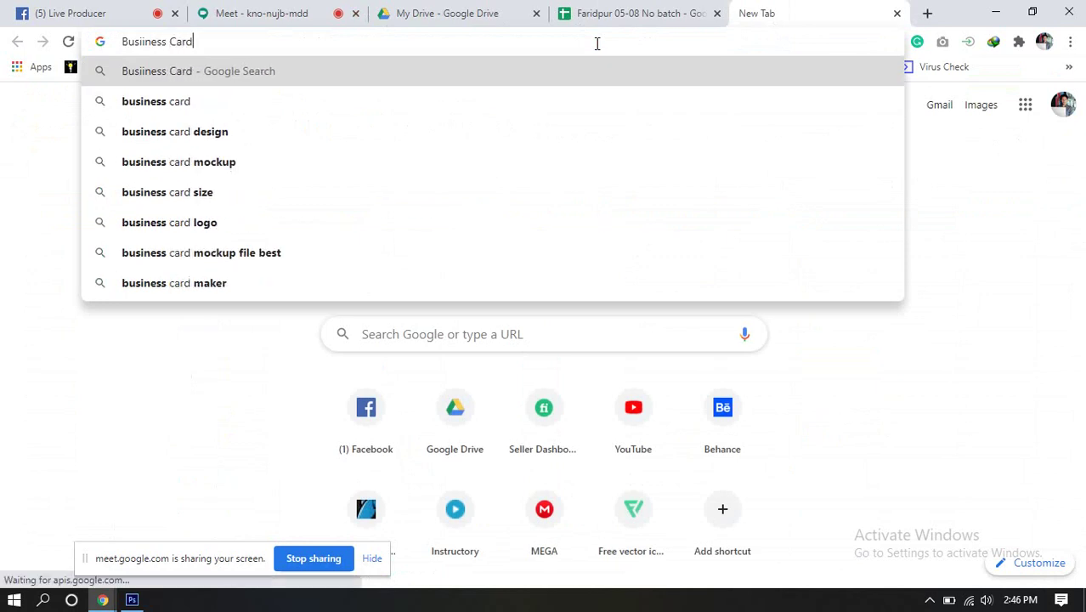
pyautogui.write(' Design mo')
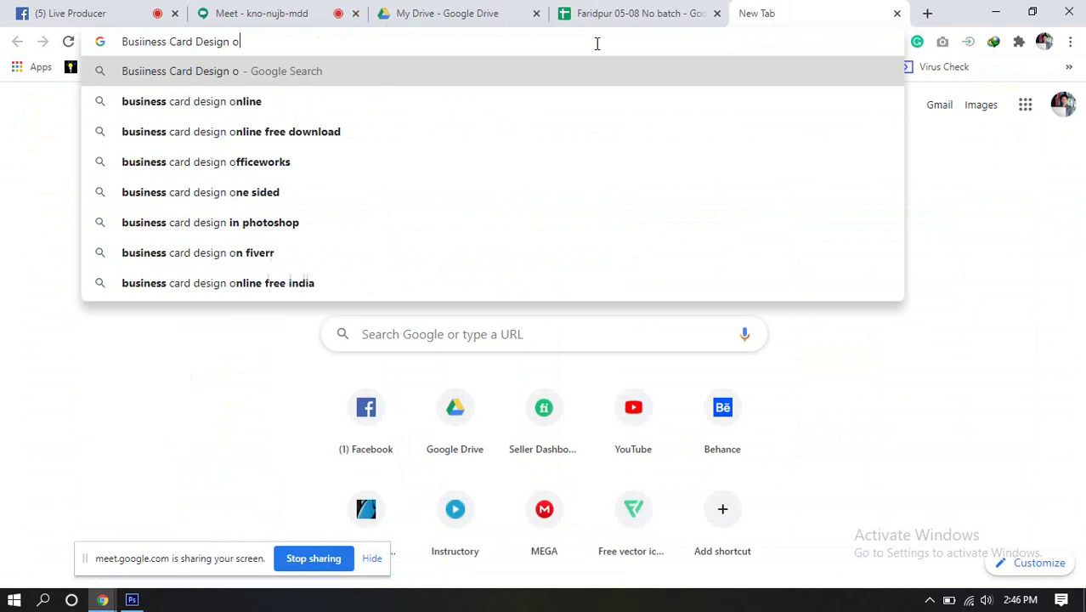
pyautogui.press('BackSpace')
pyautogui.write('mocku]')
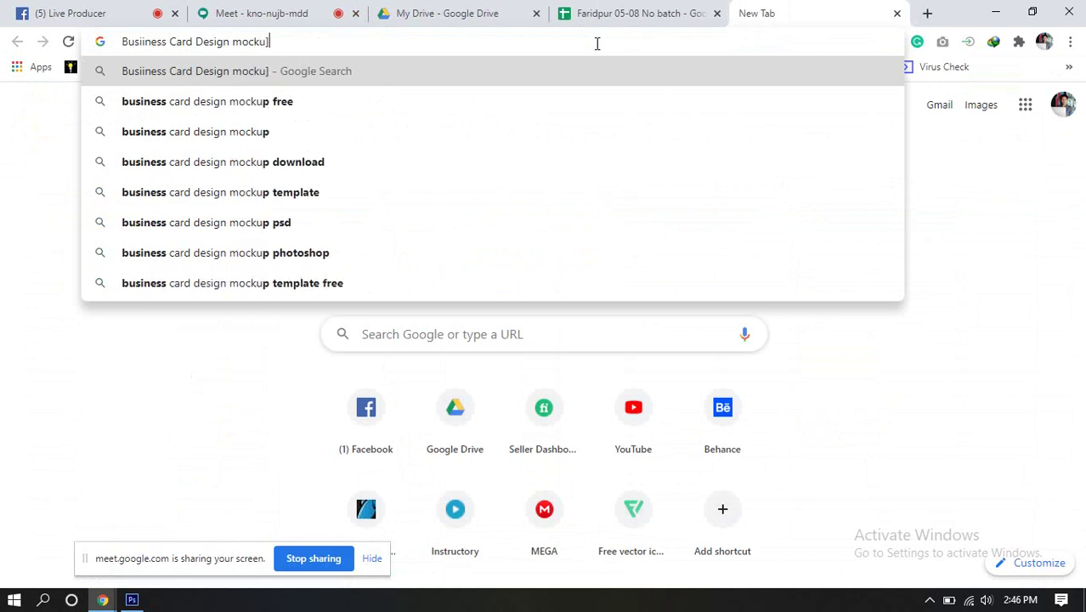
pyautogui.press('BackSpace')
pyautogui.write('p')
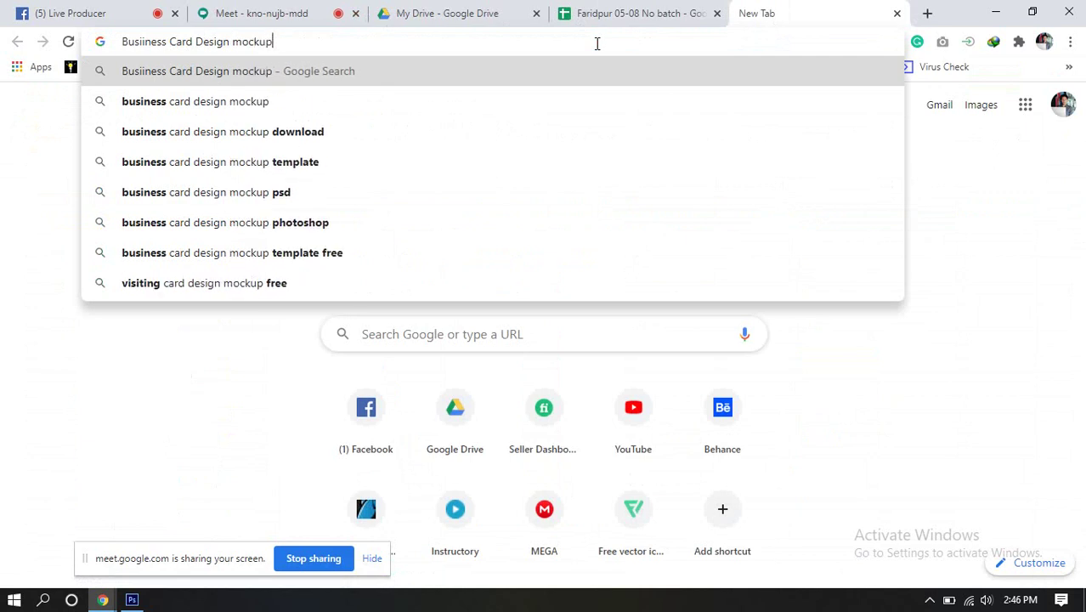
pyautogui.press('Return')
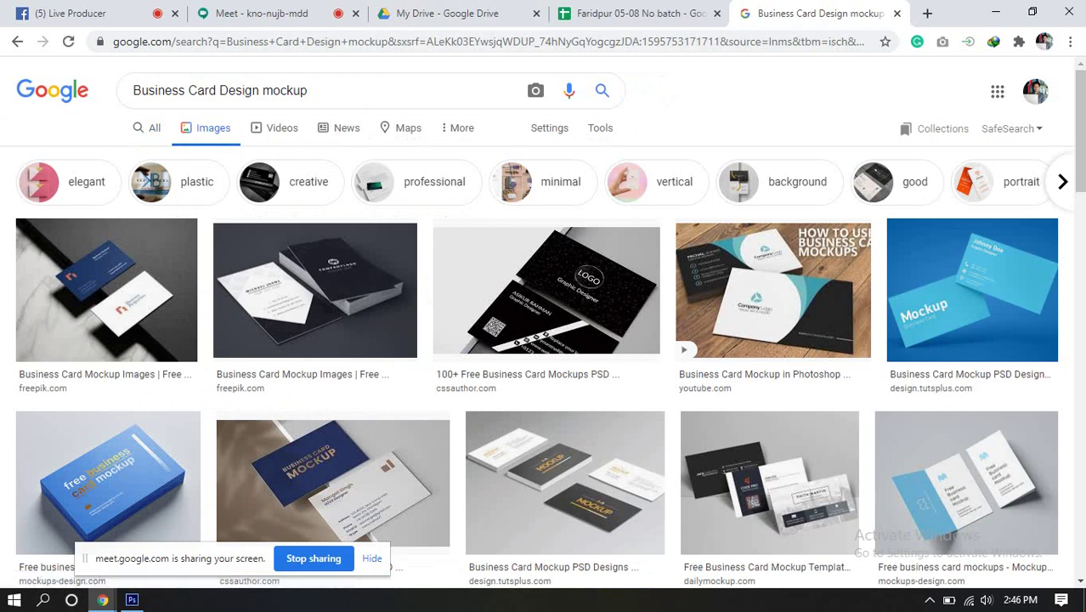
# Browse the business card mockup image results and compare them with the New Mockup 4.psd document in Photoshop.
pyautogui.scroll(-2, 476, 391)
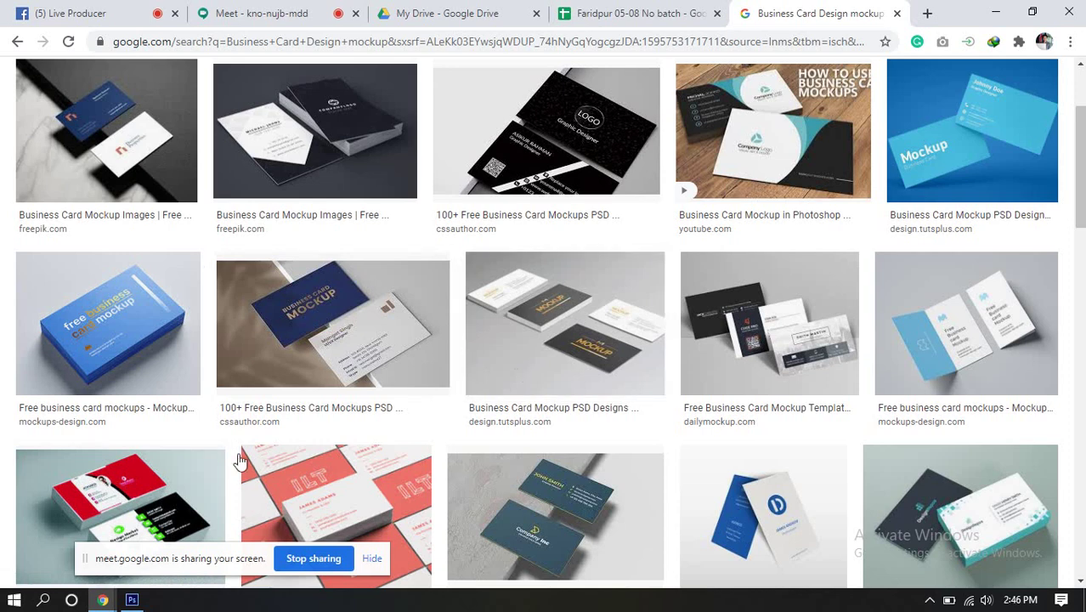
pyautogui.click(131, 599)
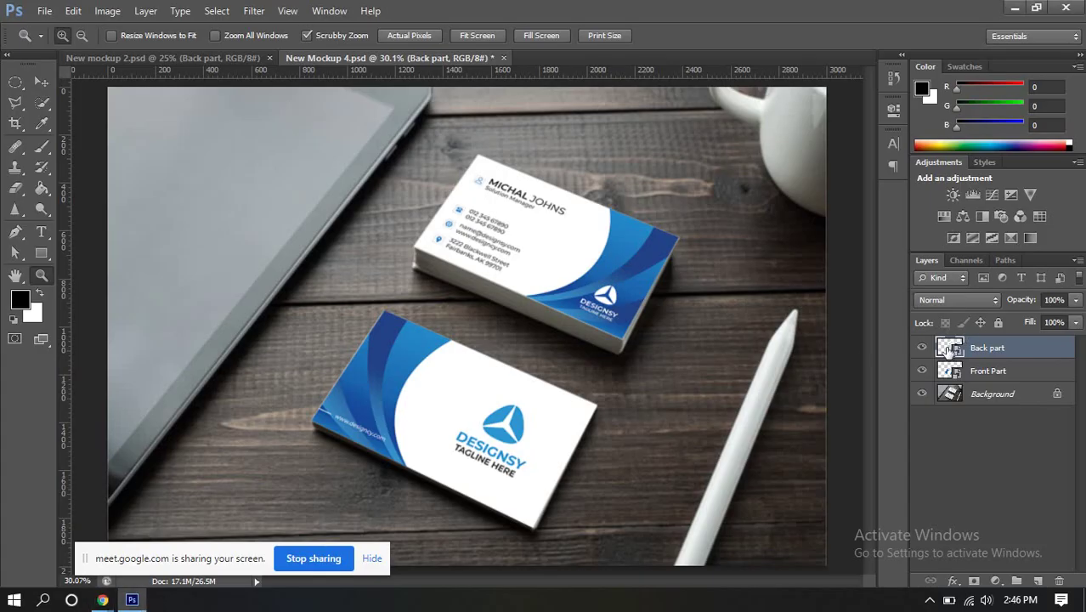
pyautogui.moveTo(102, 600)
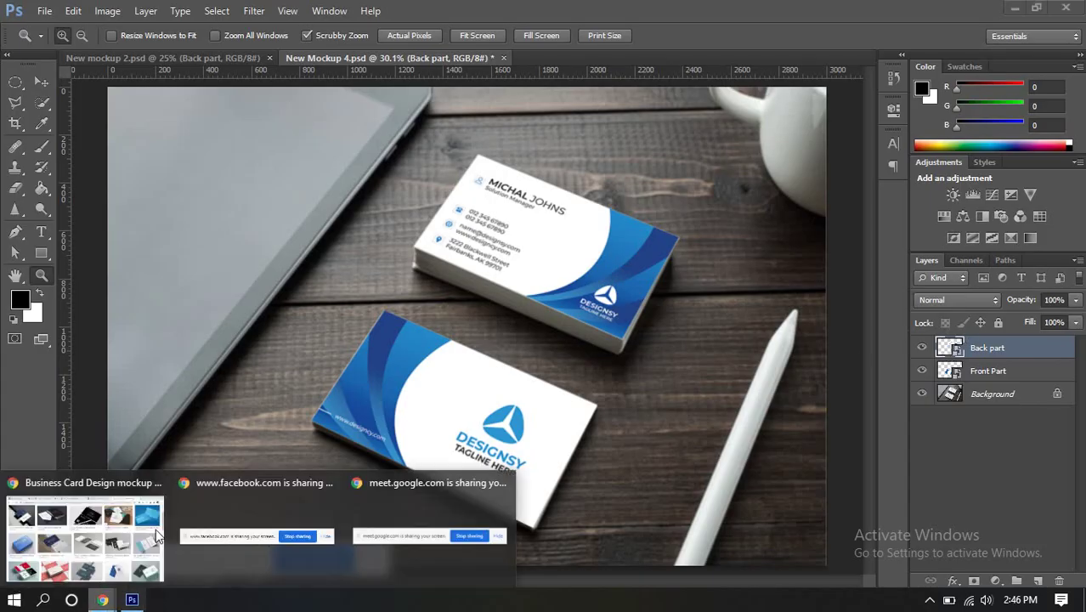
pyautogui.click(168, 472)
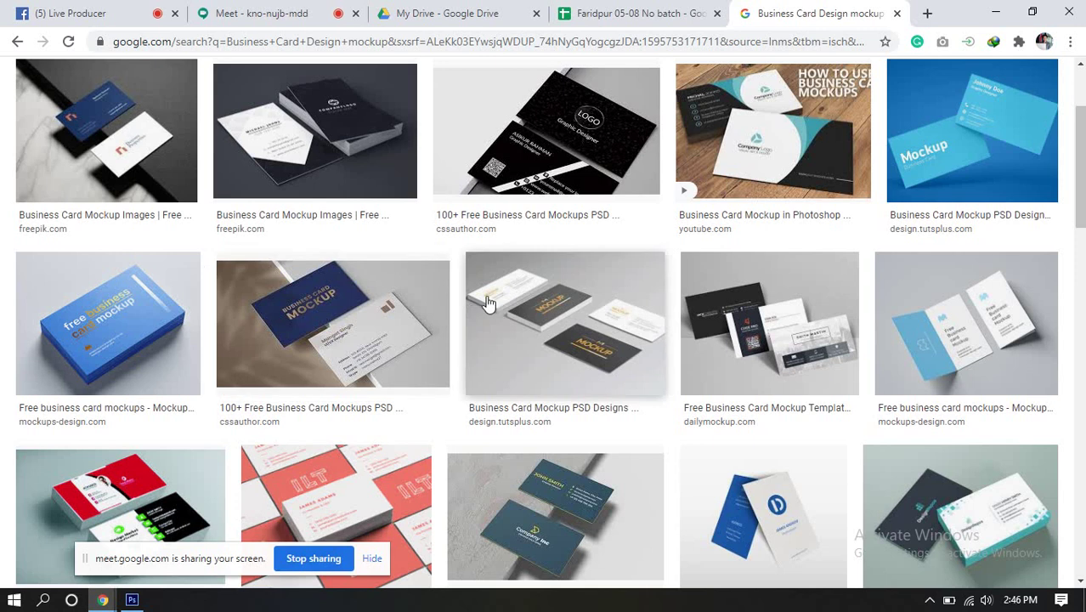
pyautogui.scroll(-3, 495, 294)
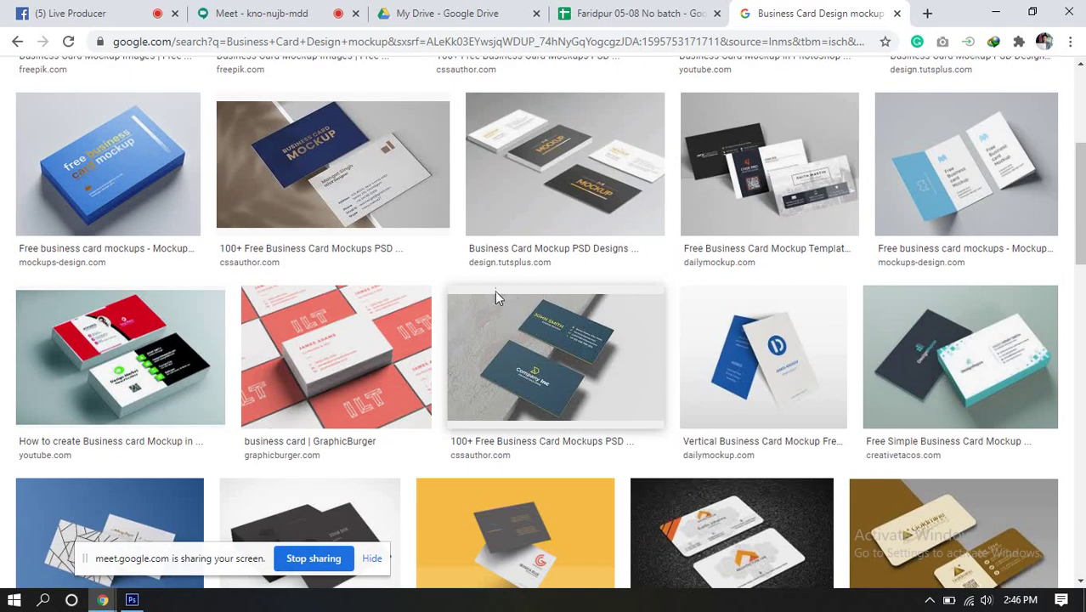
pyautogui.click(131, 600)
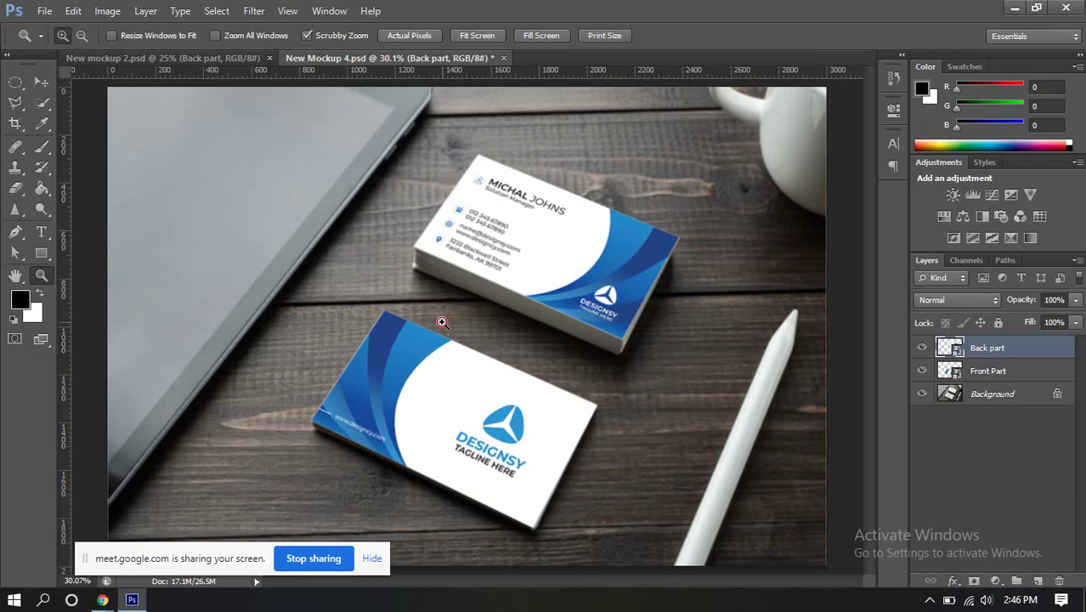
pyautogui.moveTo(438, 319); pyautogui.dragTo(407, 284)
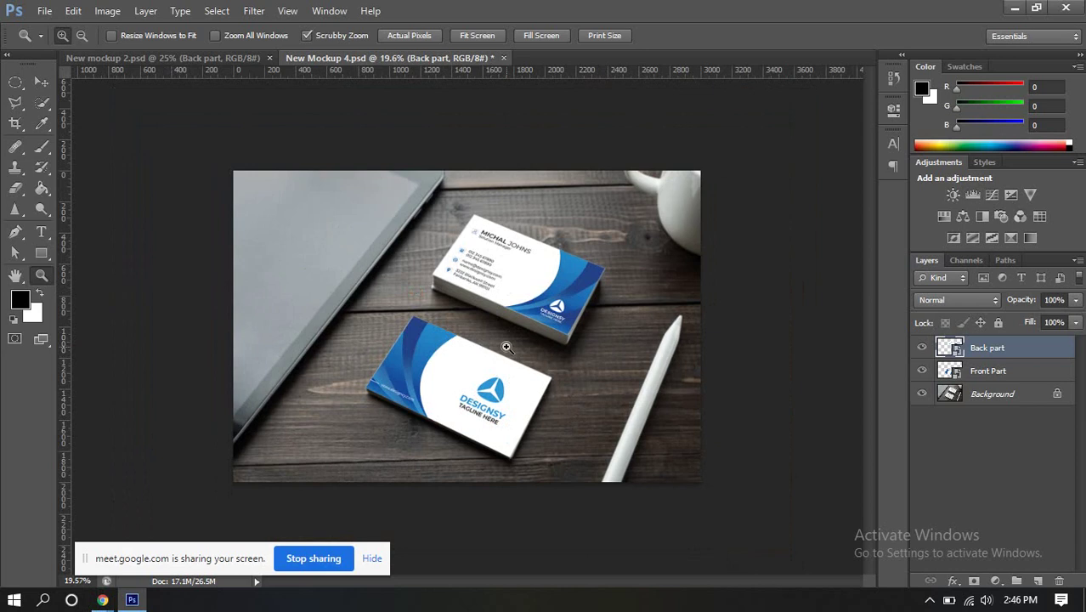
# Inspect the finished mockup once more, return to Chrome and bring up the Google Meet call.
pyautogui.click(108, 606)
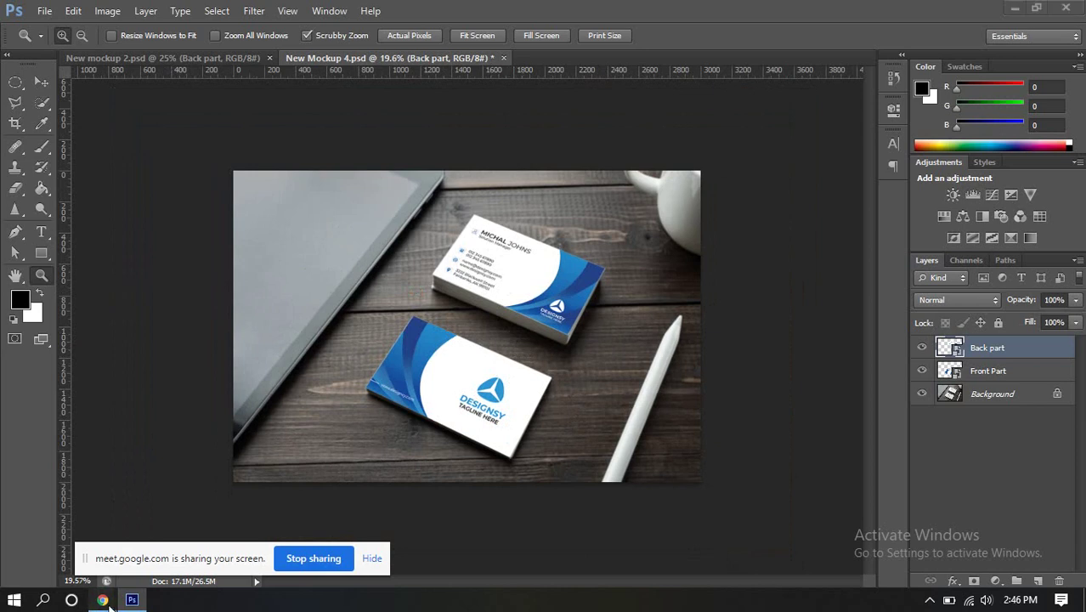
pyautogui.click(384, 320)
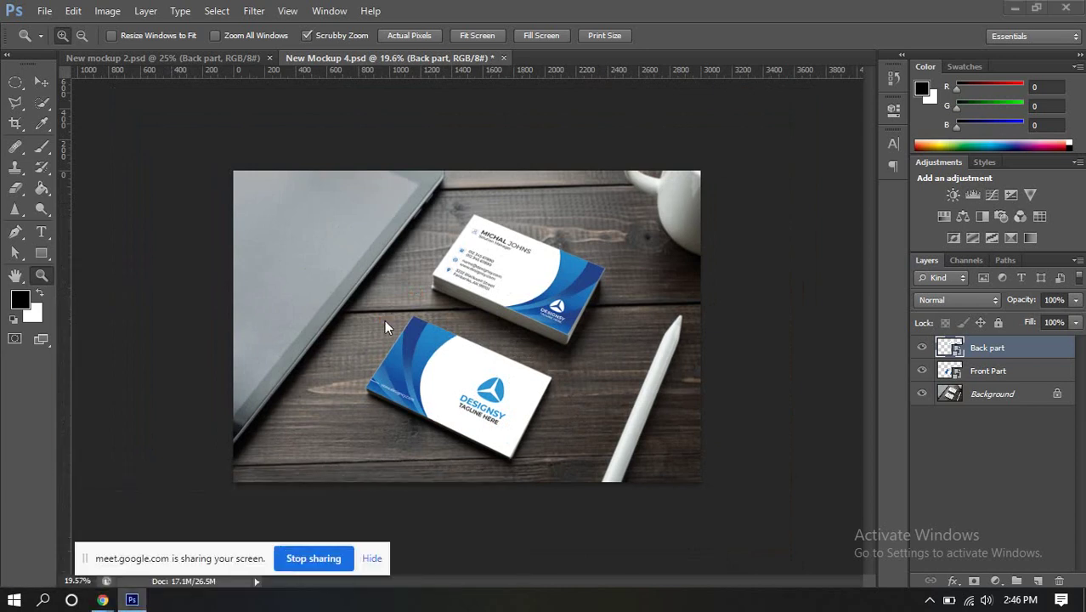
pyautogui.moveTo(442, 336); pyautogui.dragTo(459, 318)
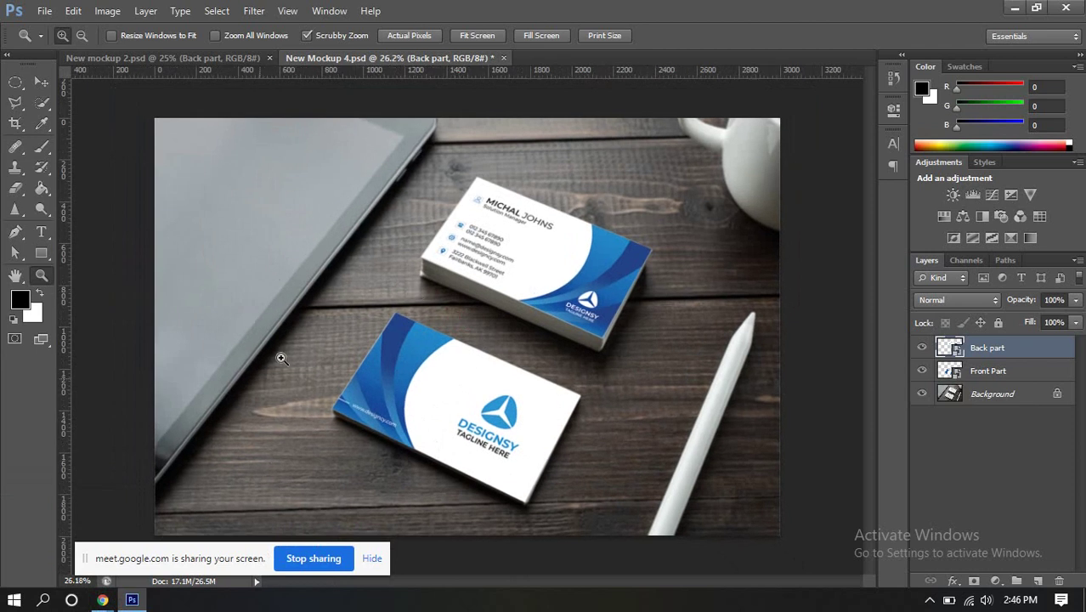
pyautogui.click(102, 599)
pyautogui.click(96, 561)
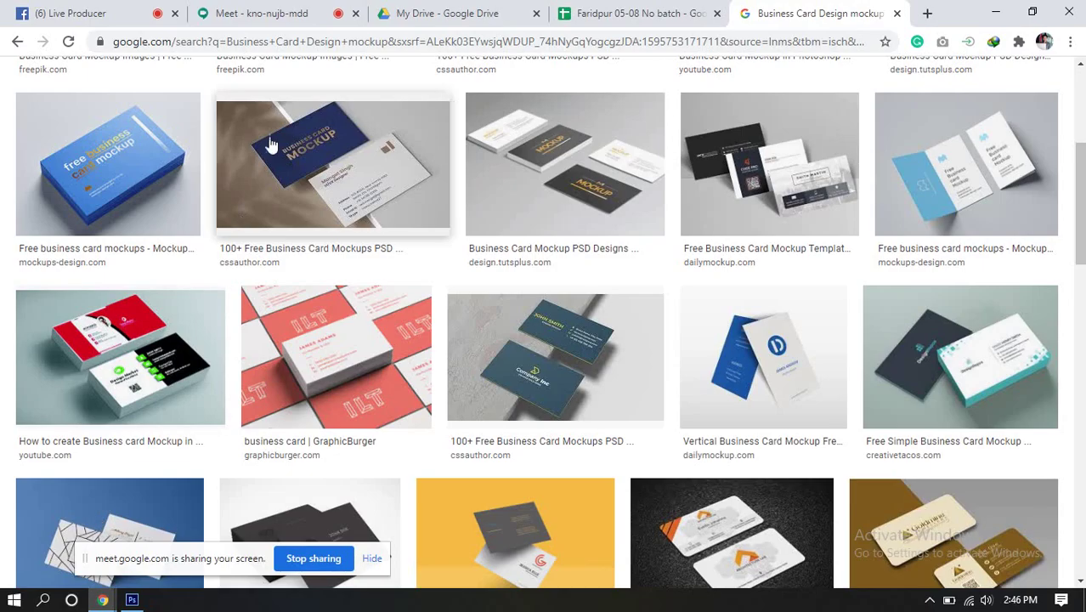
pyautogui.click(246, 13)
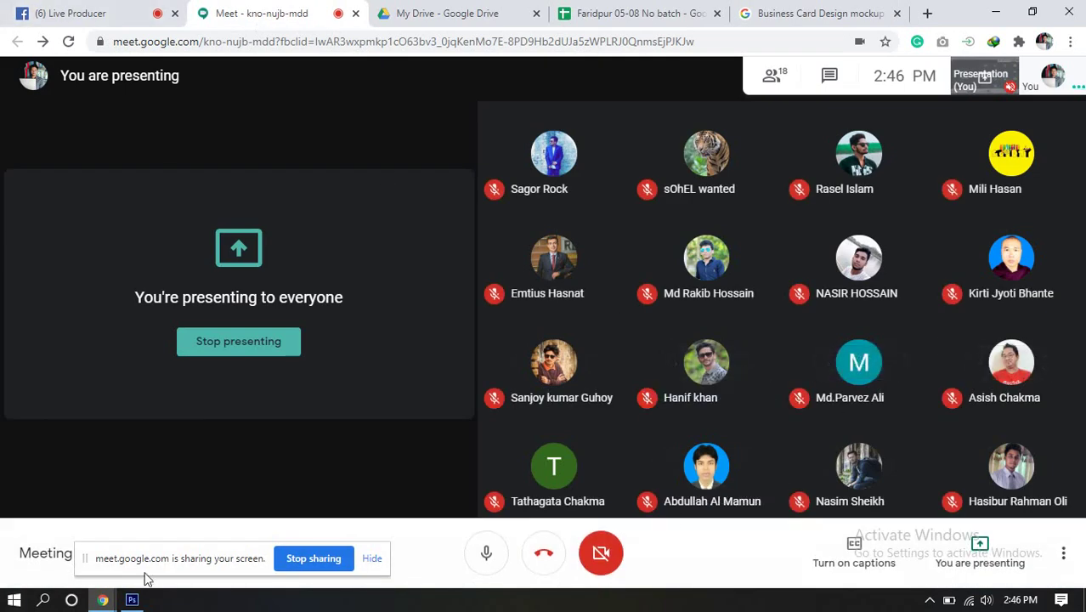
# Switch to Photoshop and open the background image BG.jpg from the Desktop.
pyautogui.click(132, 600)
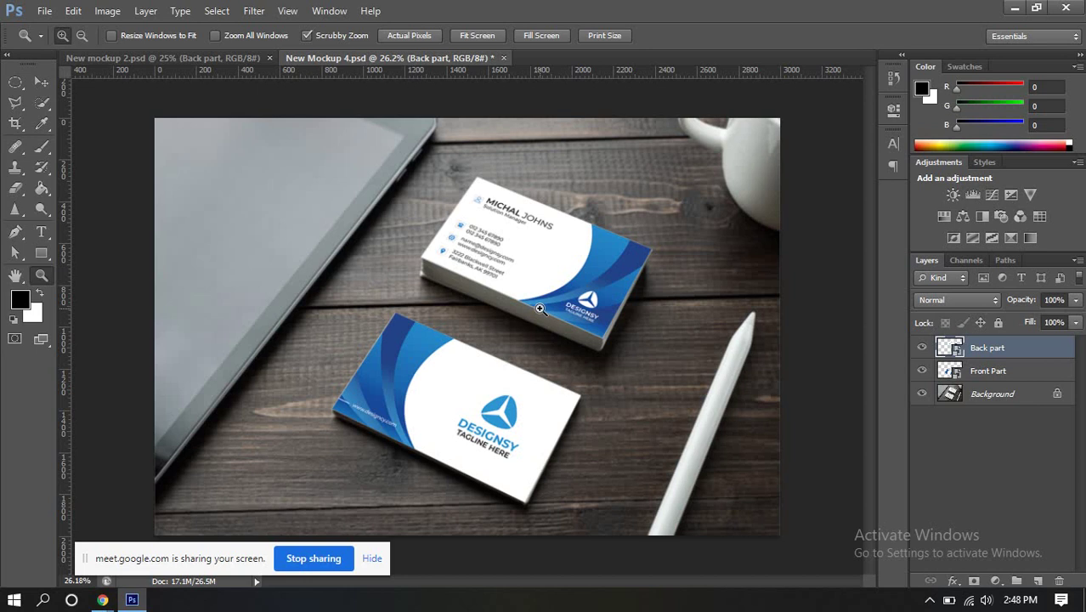
pyautogui.moveTo(540, 309); pyautogui.dragTo(259, 90)
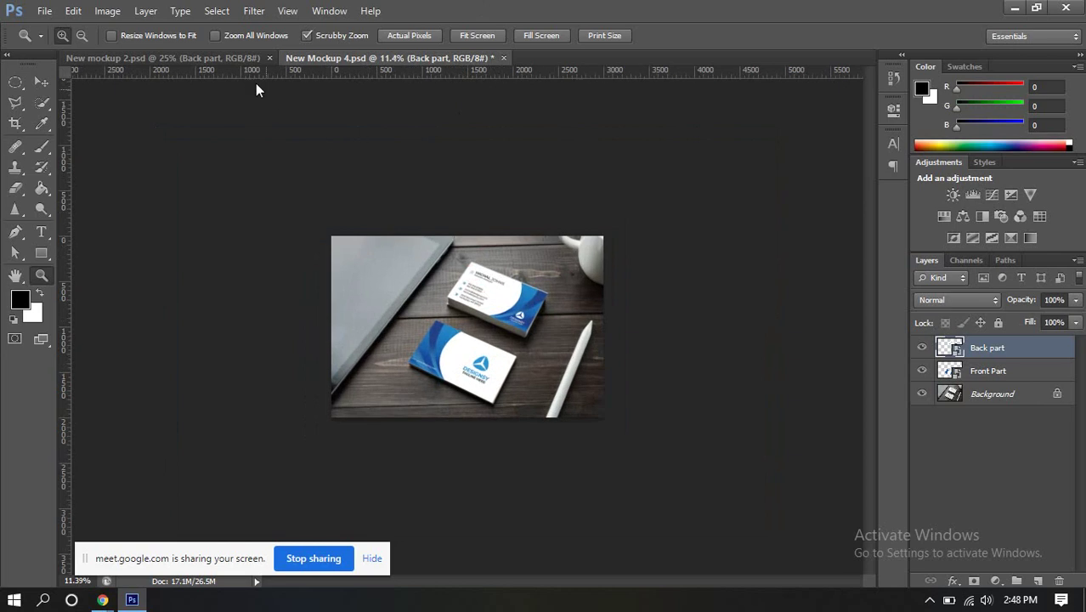
pyautogui.moveTo(480, 280); pyautogui.dragTo(509, 315)
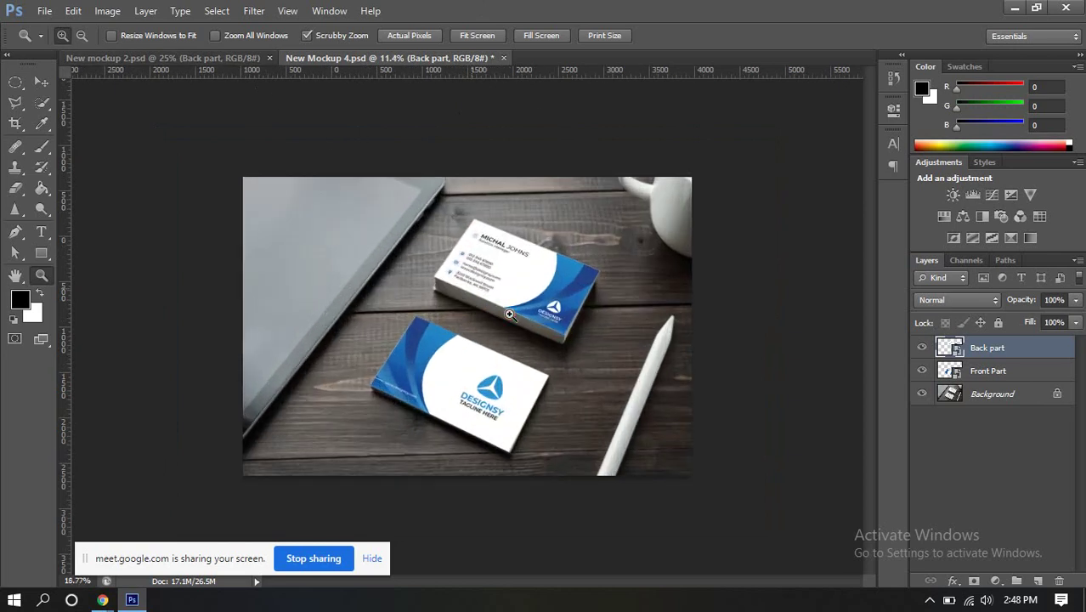
pyautogui.hotkey('ctrl', 'o')
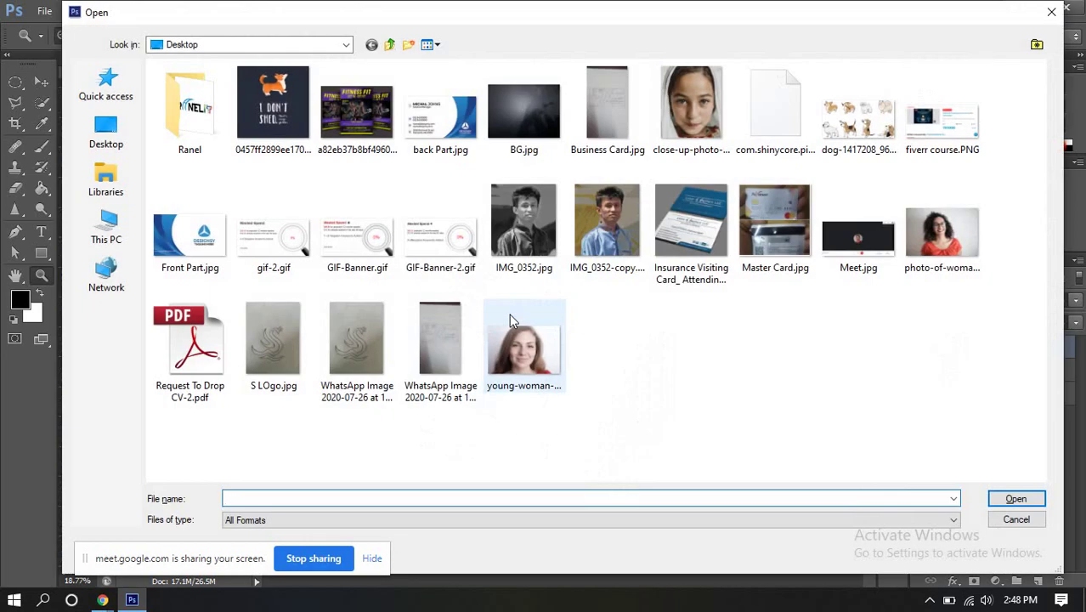
pyautogui.click(534, 114)
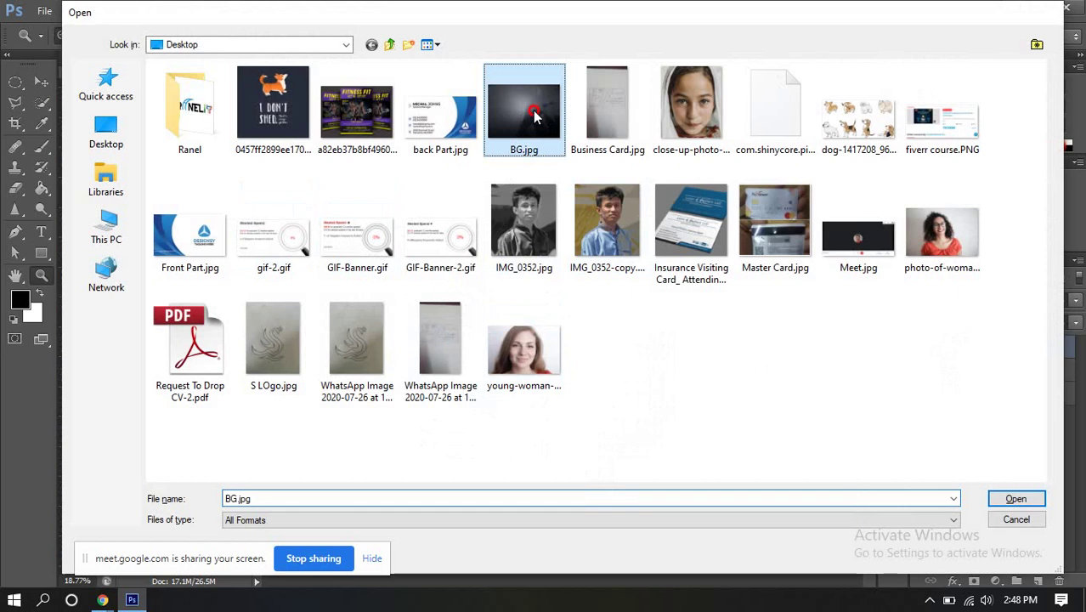
pyautogui.doubleClick(534, 112)
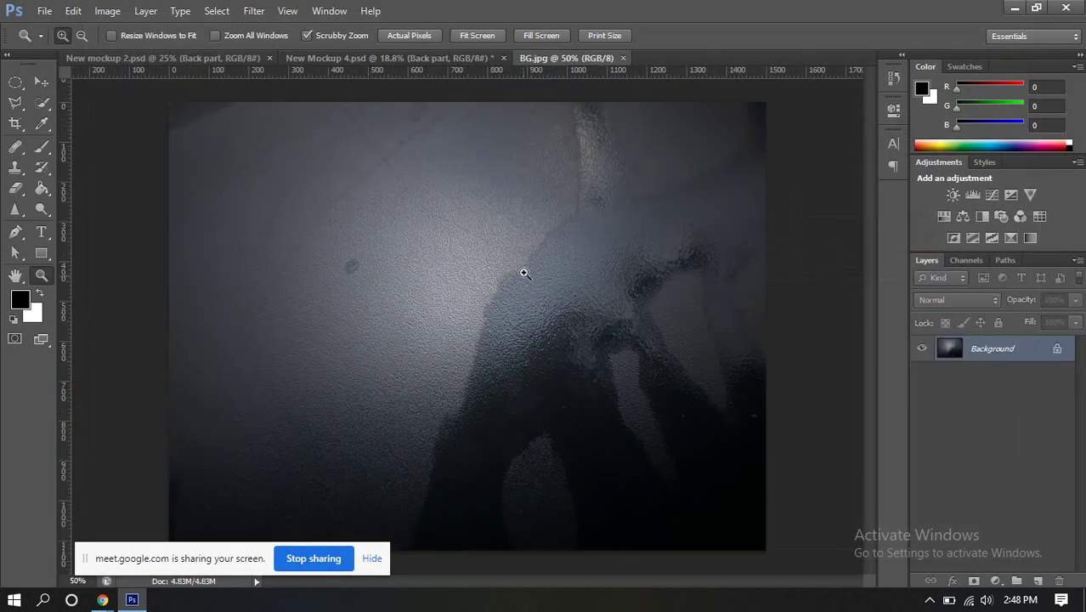
pyautogui.moveTo(524, 273); pyautogui.dragTo(400, 273)
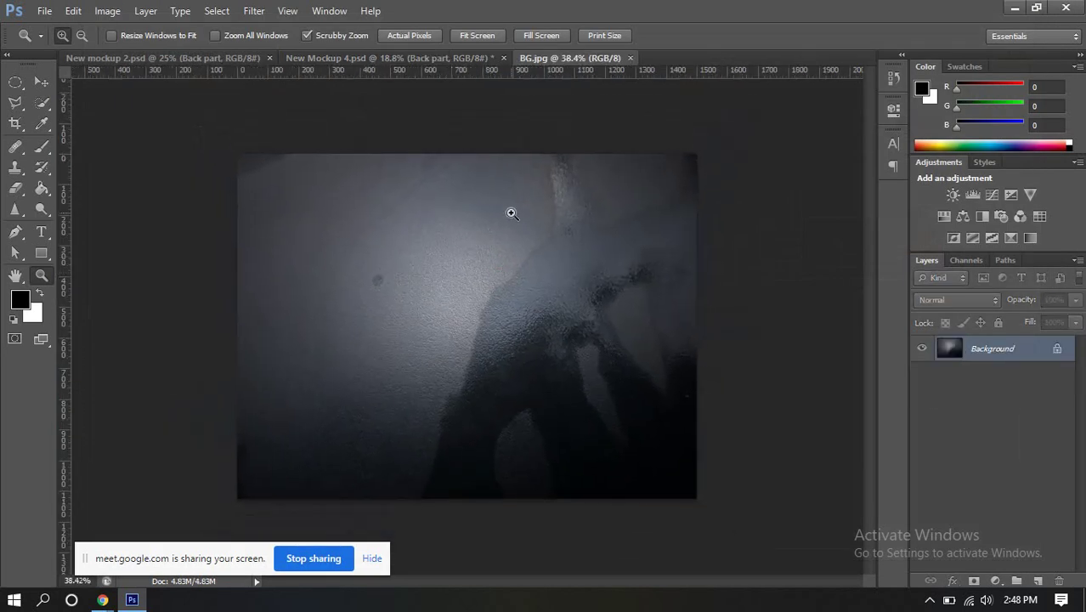
# Switch to Chrome and look through the business card mockup image results for card layouts and angles to use as reference.
pyautogui.click(100, 600)
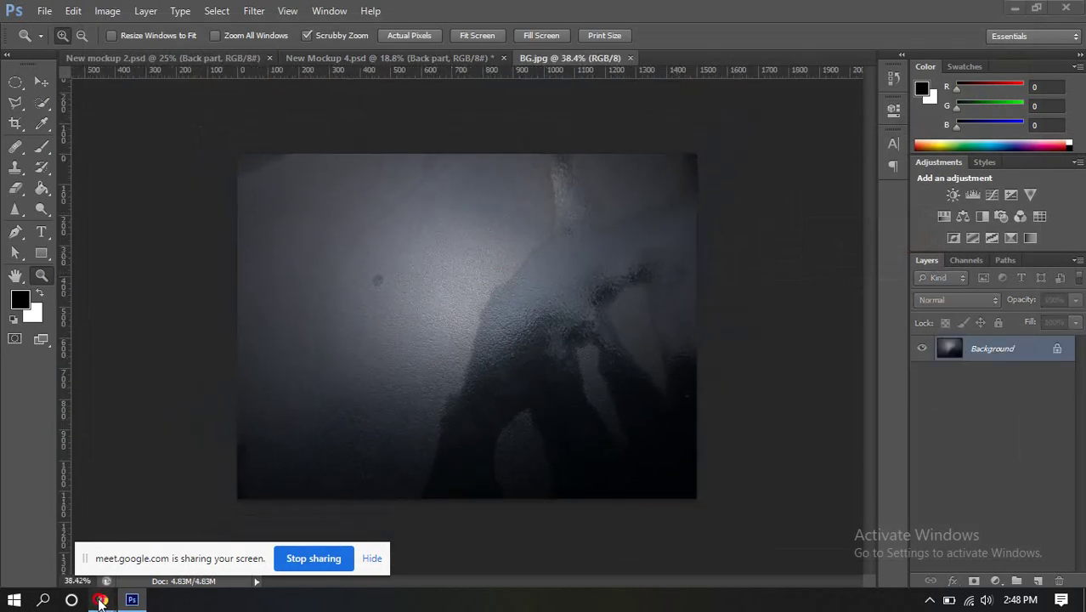
pyautogui.click(92, 522)
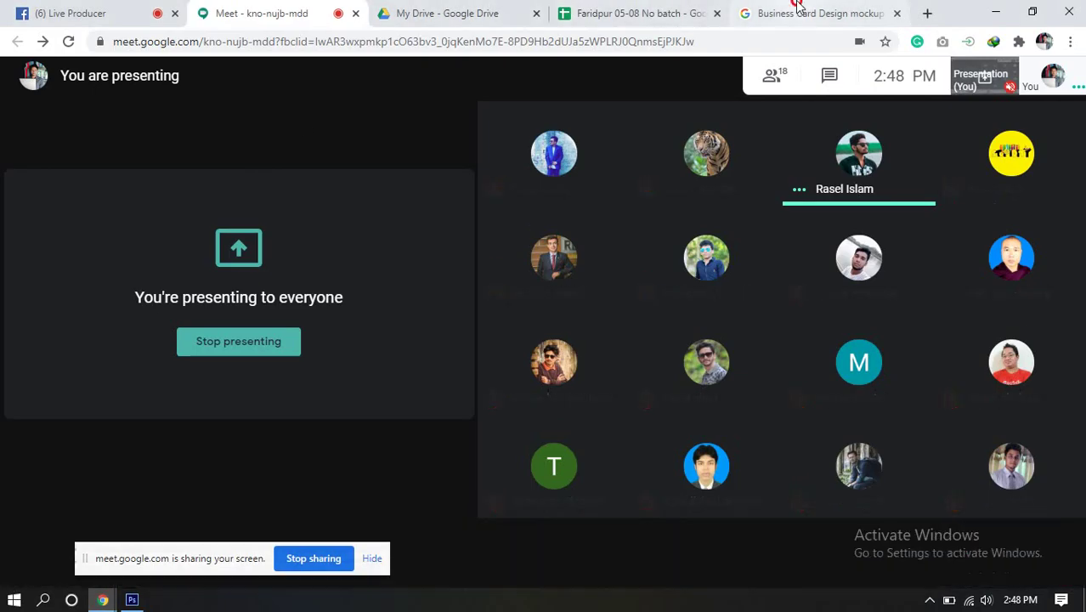
pyautogui.click(798, 6)
pyautogui.scroll(-6, 693, 273)
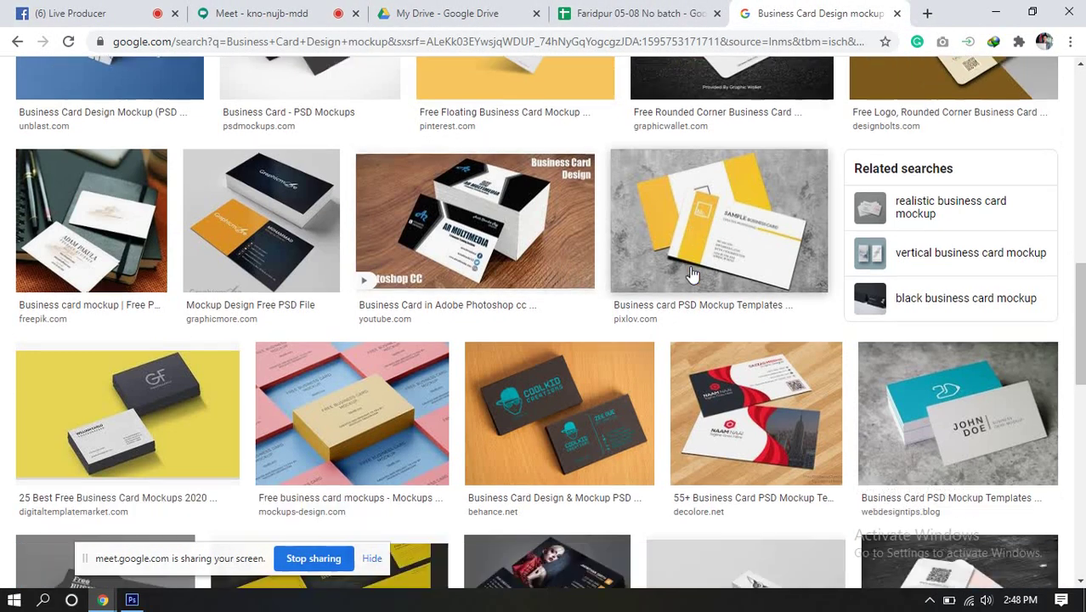
pyautogui.scroll(-4, 693, 273)
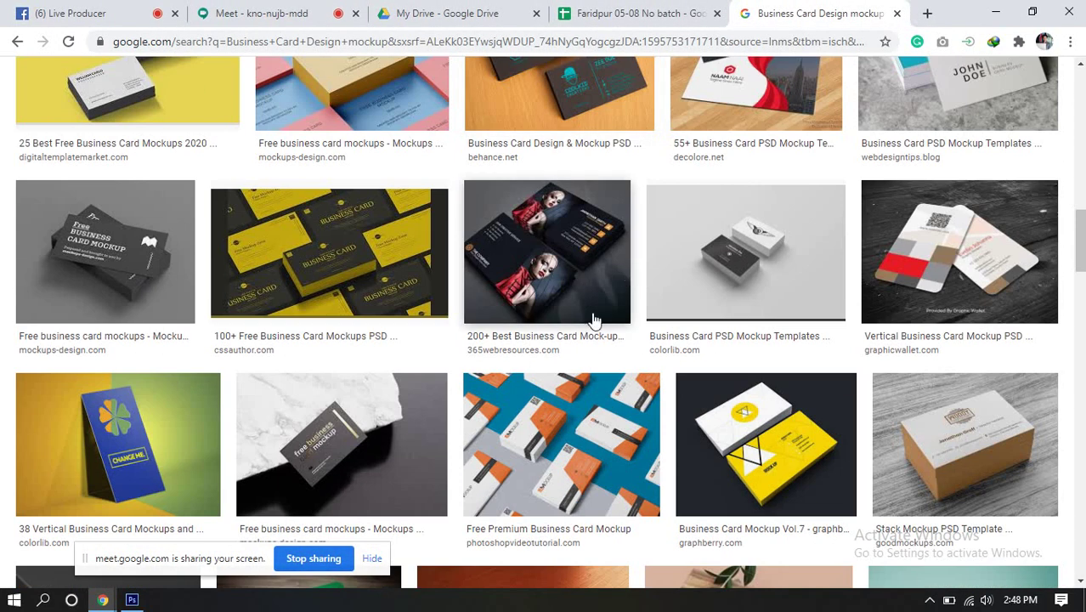
pyautogui.scroll(-5, 586, 298)
pyautogui.scroll(-4, 493, 274)
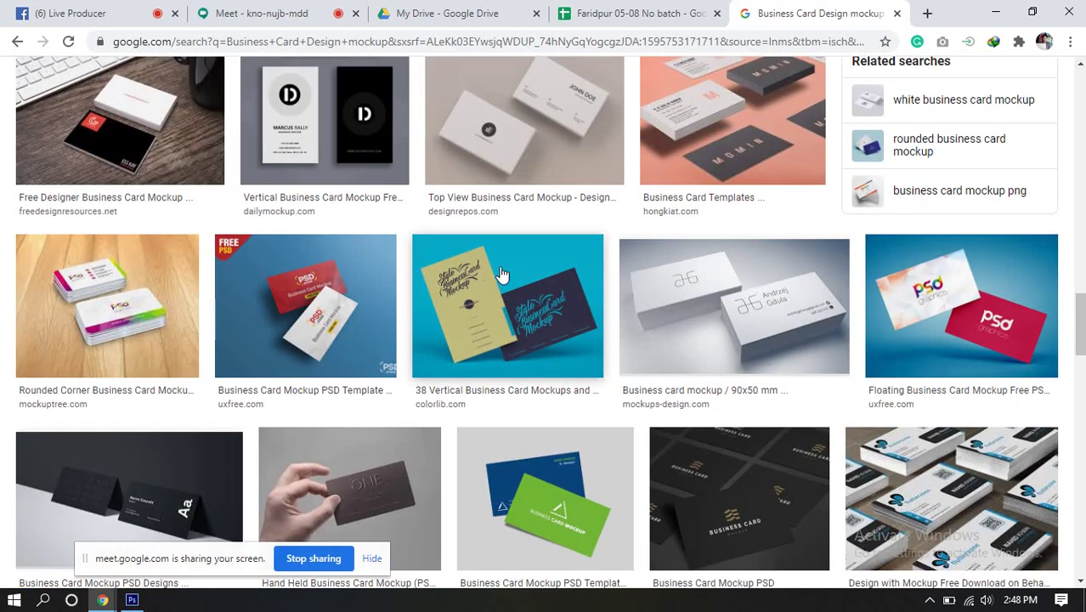
pyautogui.scroll(-6, 502, 274)
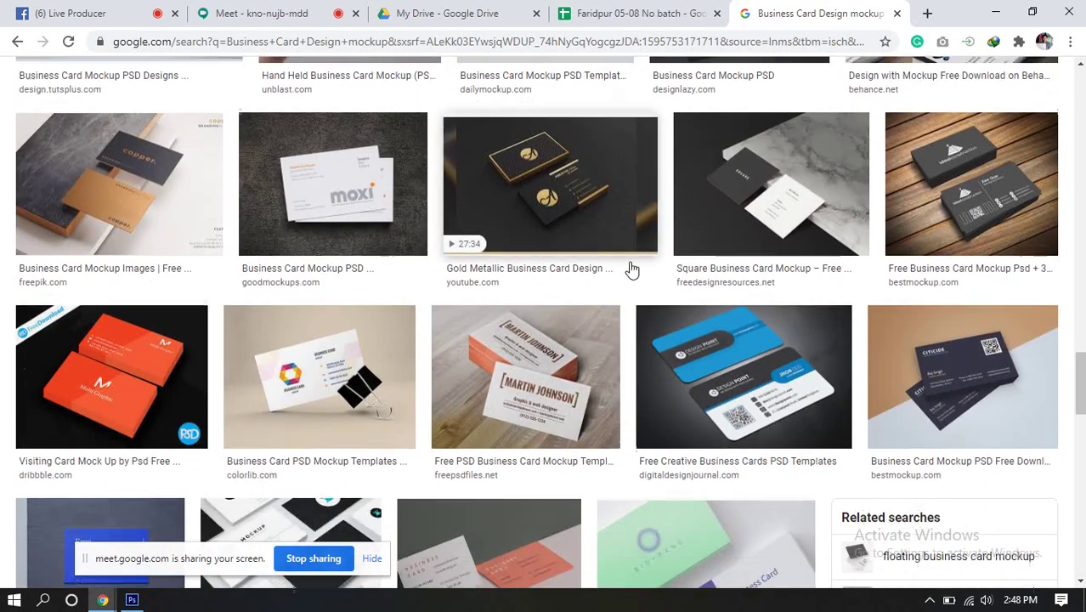
pyautogui.scroll(-5, 632, 270)
pyautogui.scroll(3, 631, 268)
pyautogui.scroll(-1, 631, 267)
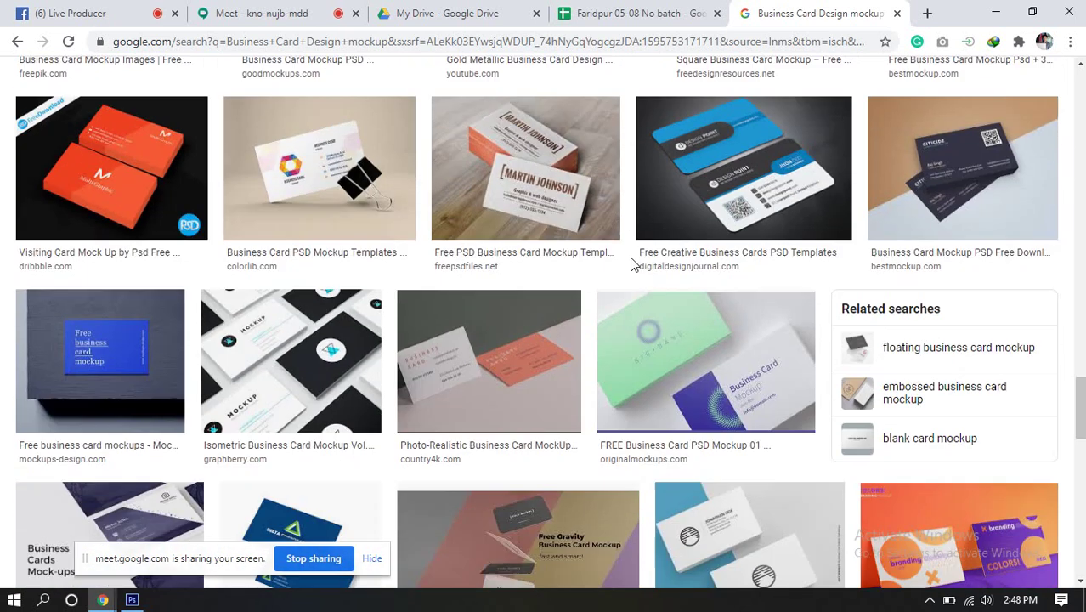
pyautogui.scroll(-2, 710, 251)
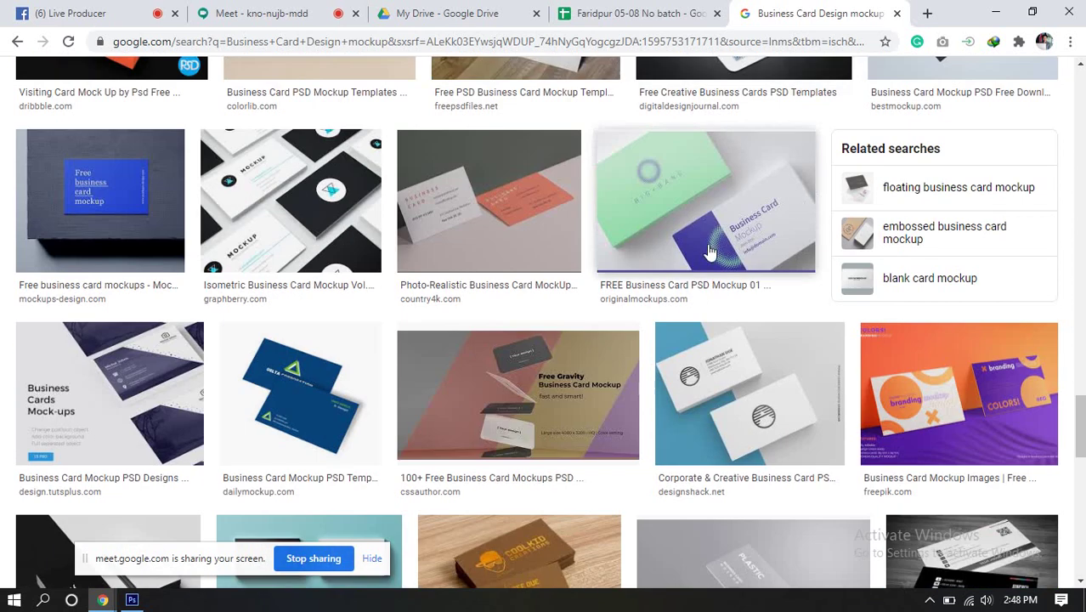
pyautogui.scroll(-7, 608, 340)
pyautogui.scroll(-2, 604, 347)
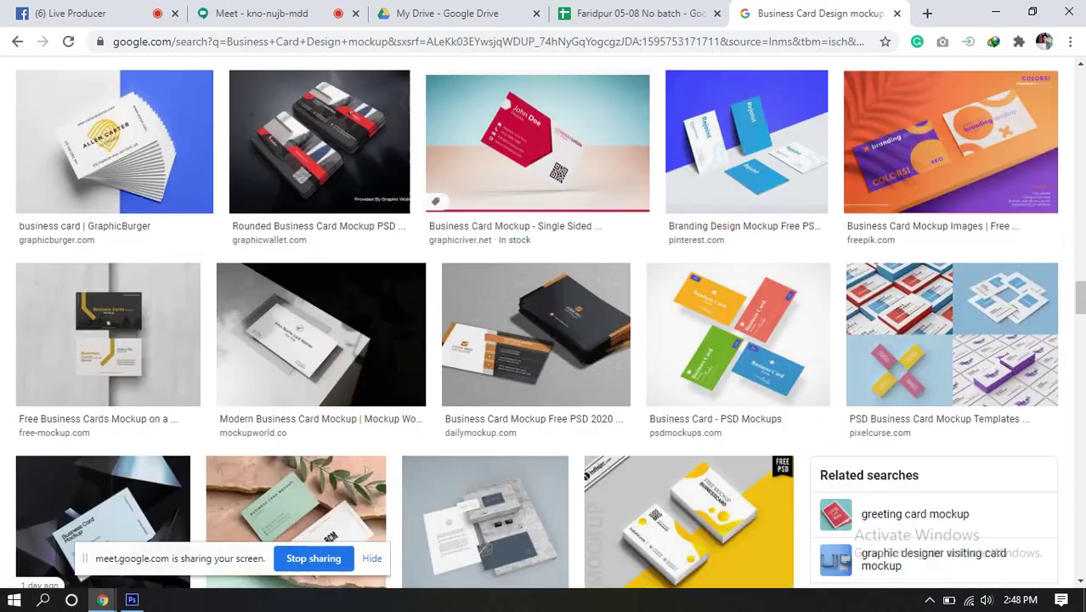
pyautogui.scroll(2, 535, 333)
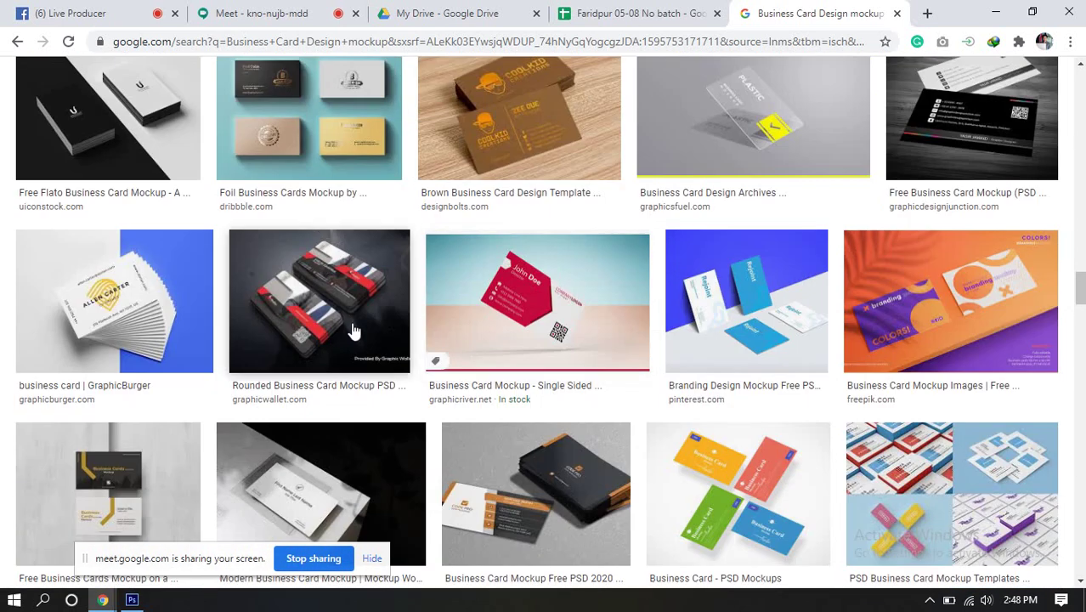
pyautogui.scroll(-6, 795, 452)
pyautogui.scroll(-2, 543, 390)
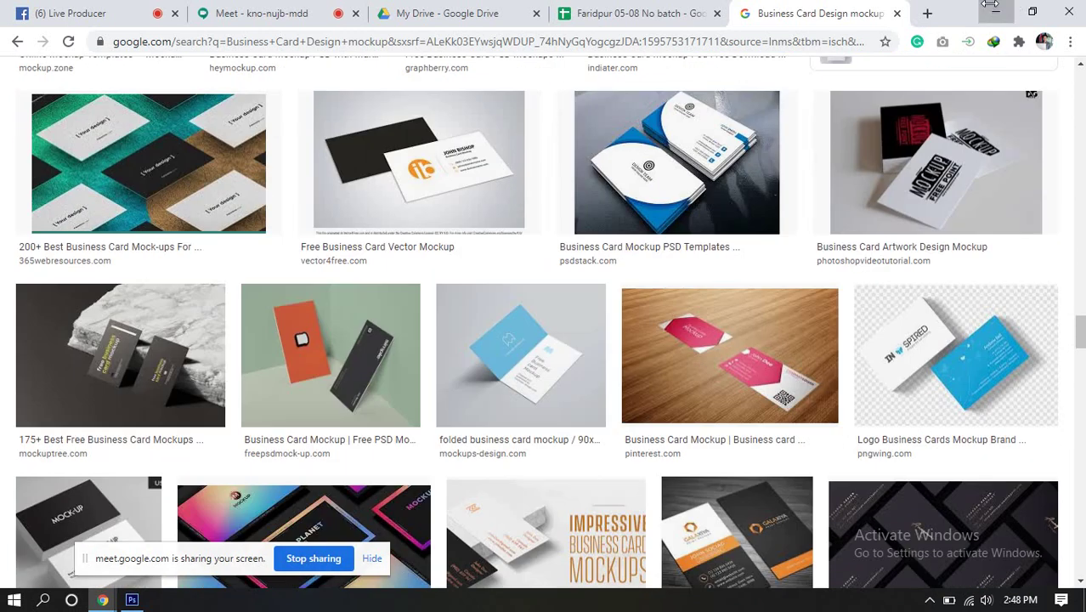
# Return to Photoshop and create a black rectangle shape 3.5 inches wide and 2 inches high on BG.jpg.
pyautogui.click(995, 10)
pyautogui.moveTo(446, 262)
pyautogui.mouseDown()
pyautogui.moveTo(485, 294)
pyautogui.moveTo(461, 267)
pyautogui.mouseUp()
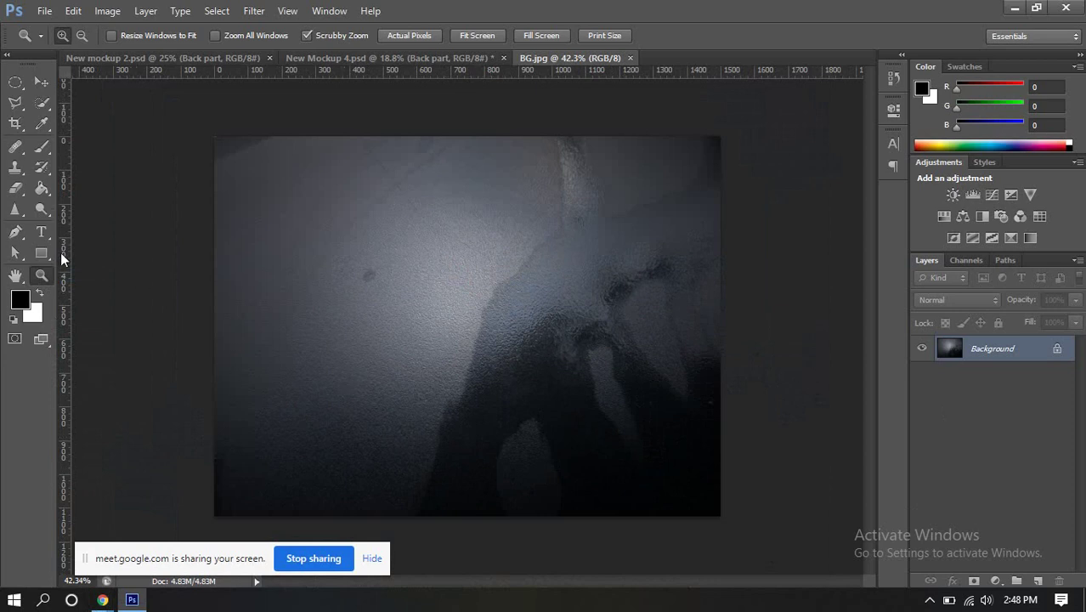
pyautogui.click(40, 255)
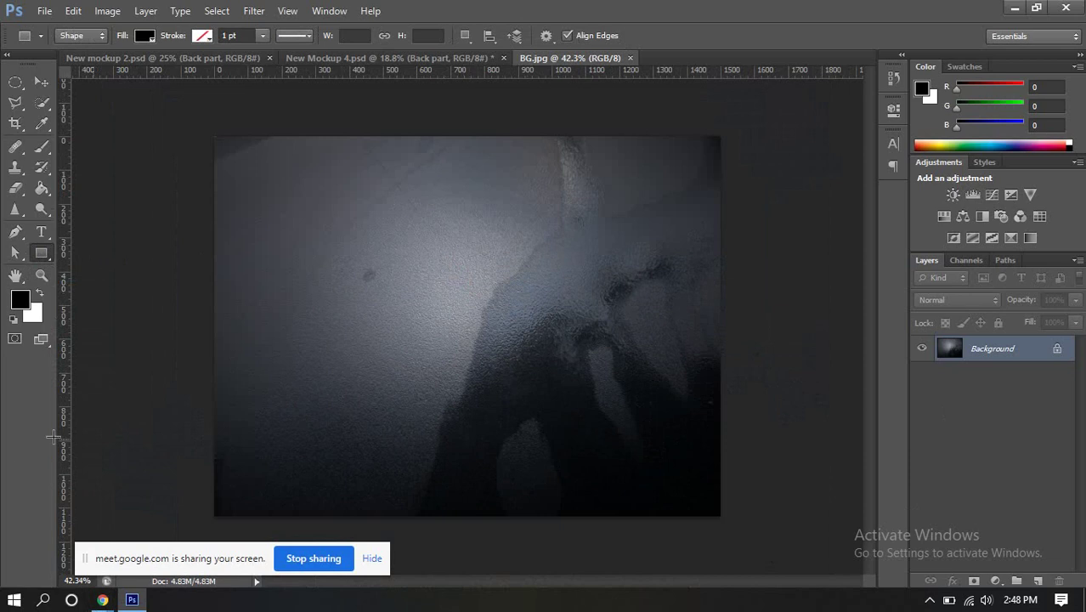
pyautogui.click(338, 241)
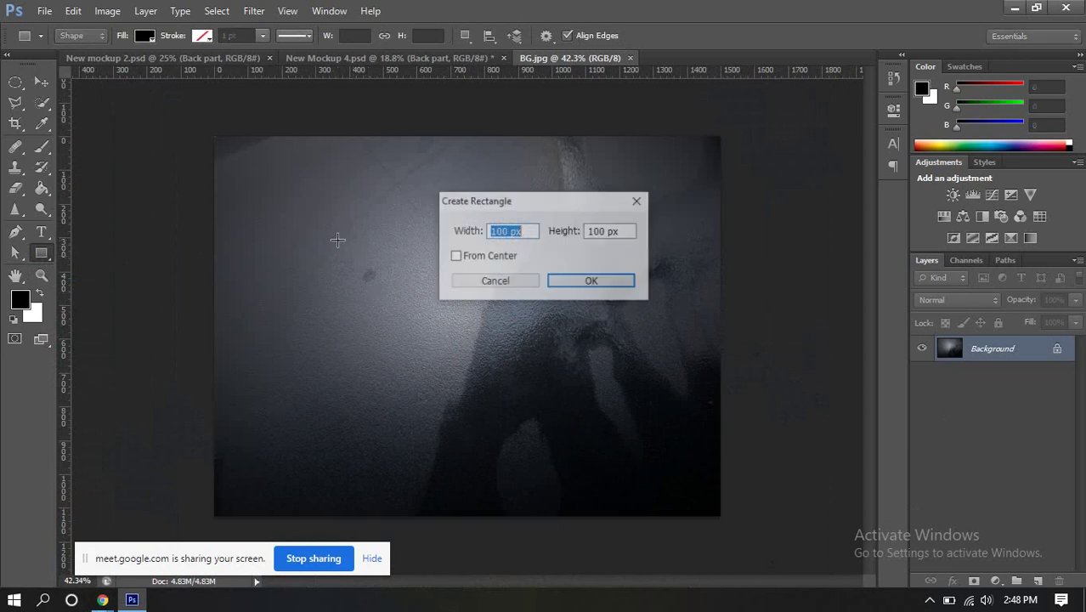
pyautogui.write('3.5')
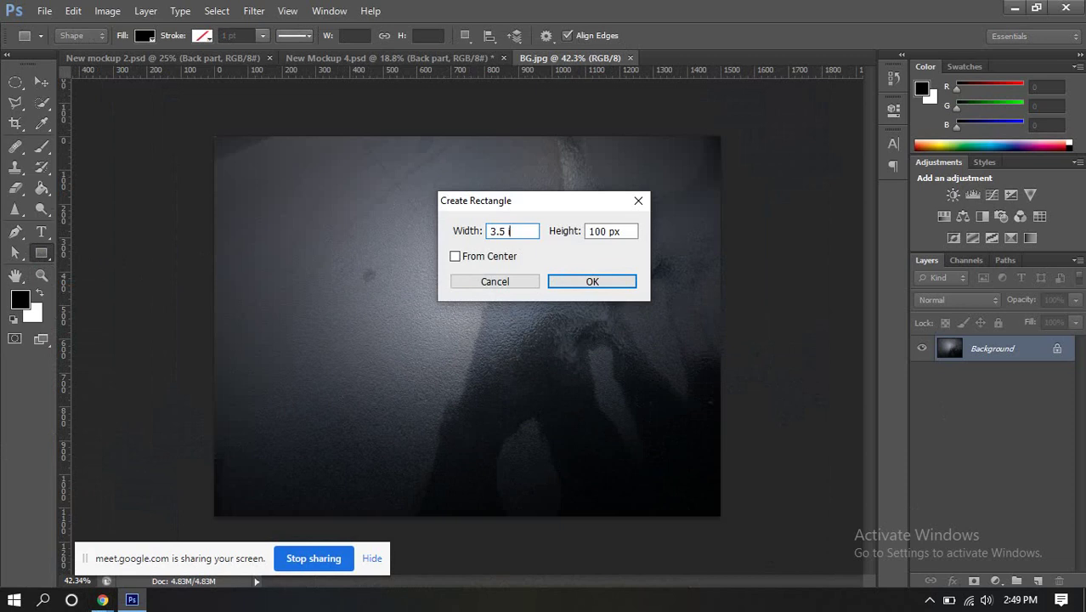
pyautogui.press('Tab')
pyautogui.write('2')
pyautogui.press('Return')
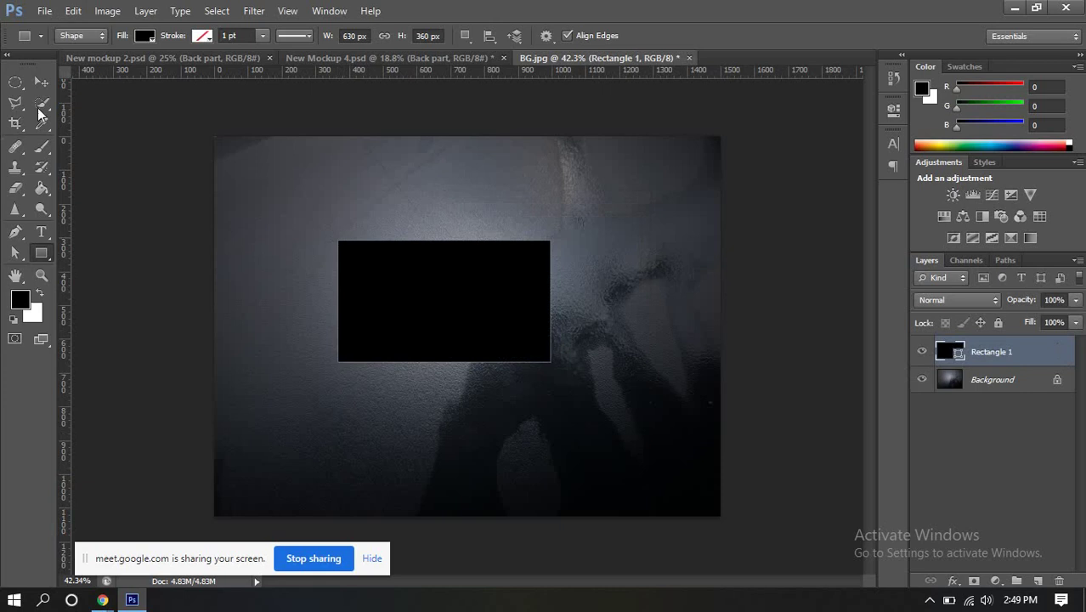
# Centre the black rectangle horizontally and vertically on the canvas and convert its layer to a smart object.
pyautogui.click(41, 82)
pyautogui.hotkey('ctrl', 'a')
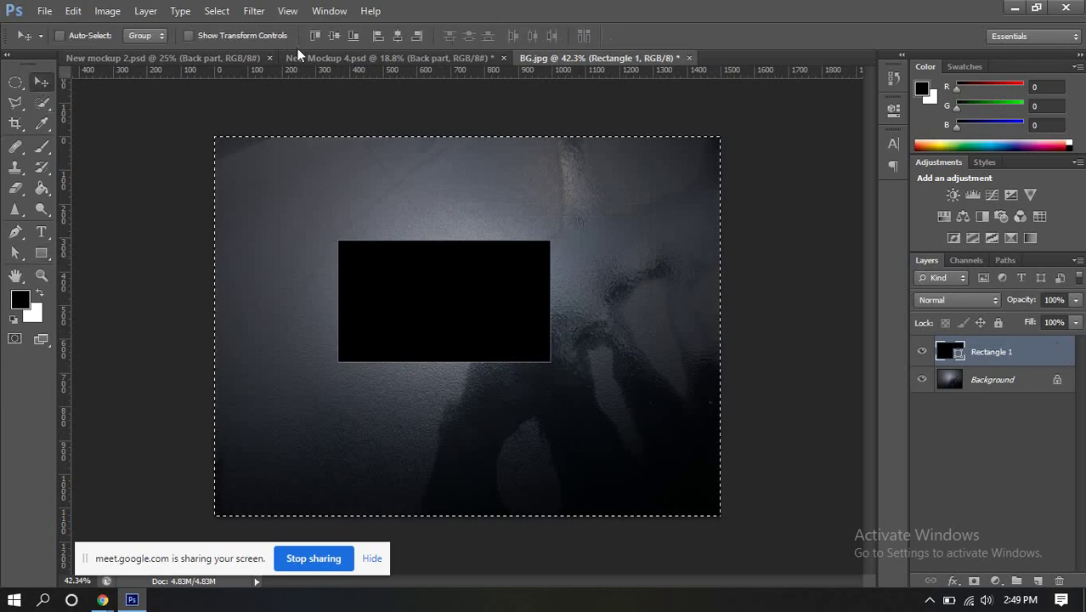
pyautogui.click(333, 35)
pyautogui.click(397, 34)
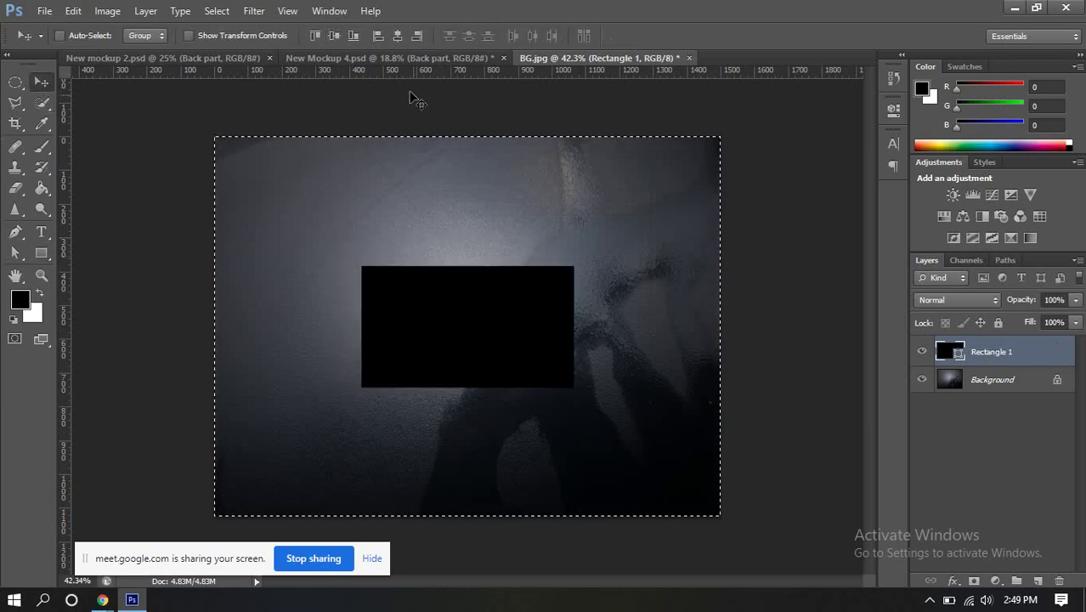
pyautogui.hotkey('ctrl', 'd')
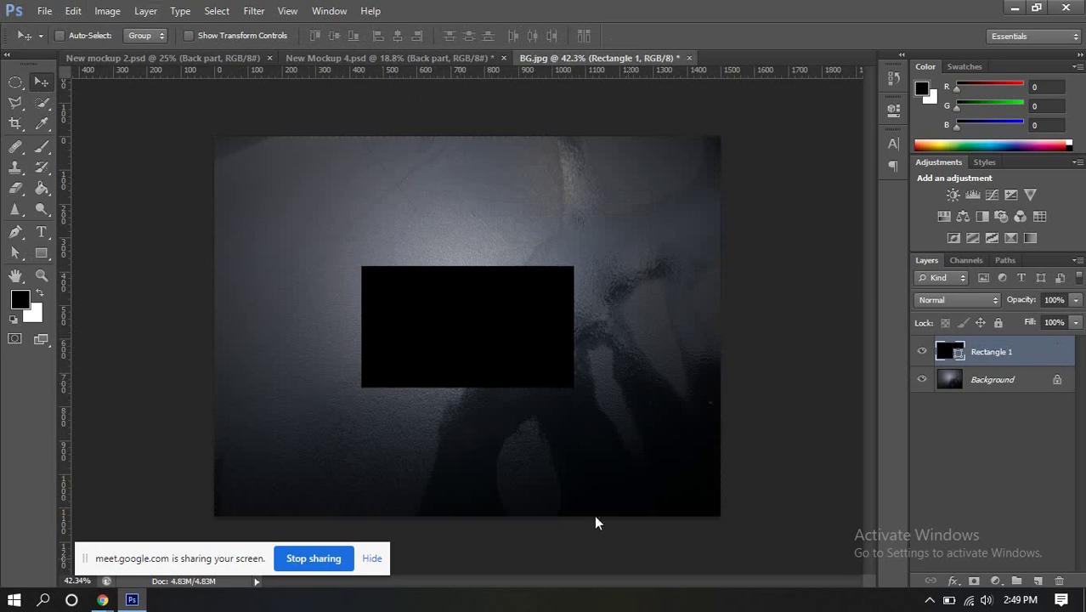
pyautogui.rightClick(1020, 347)
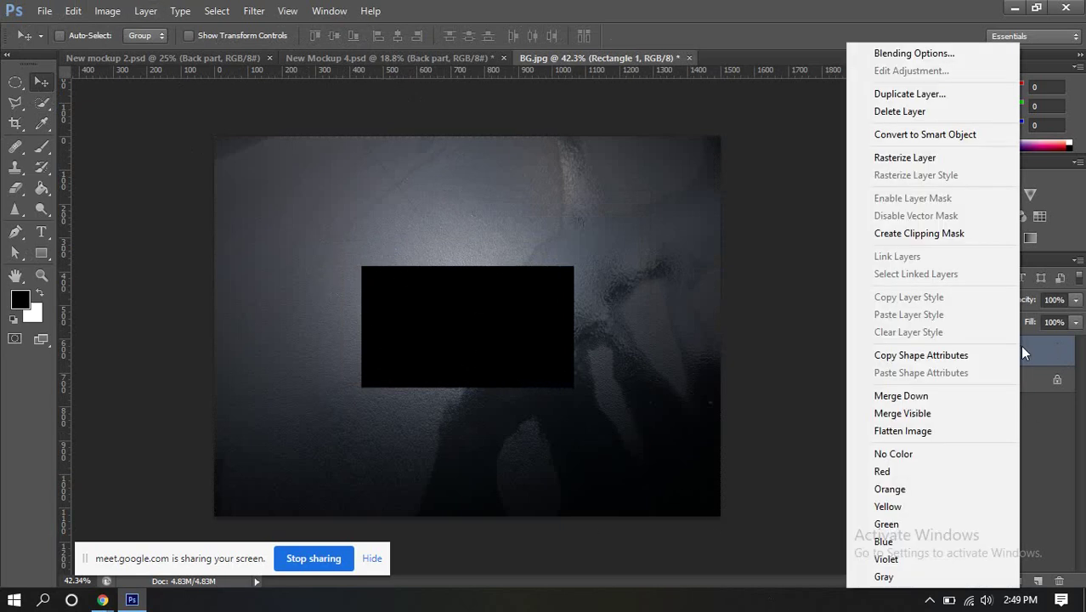
pyautogui.click(932, 134)
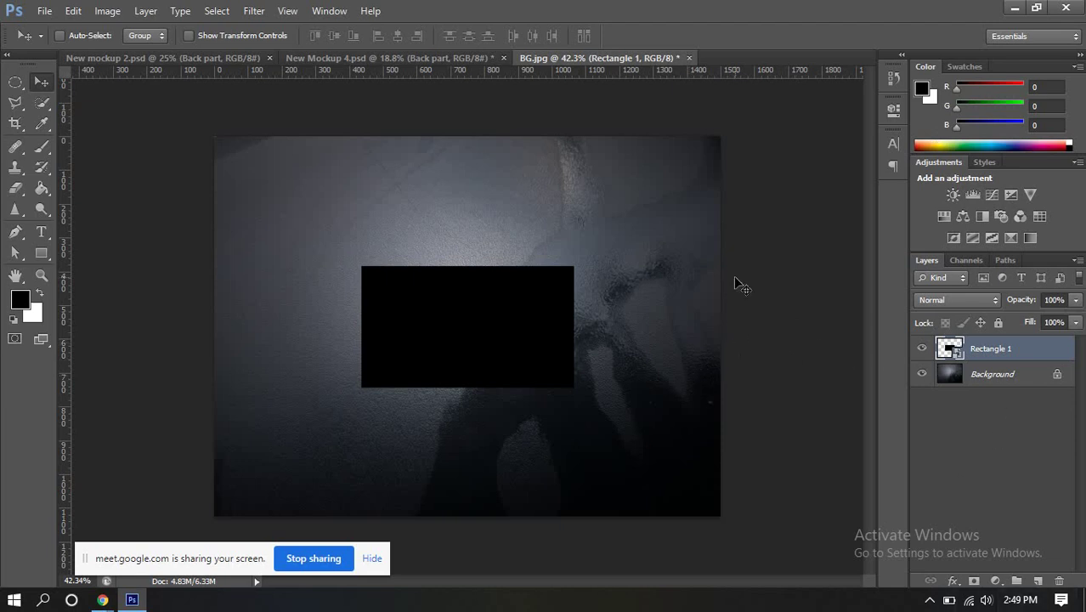
# Distort the smart object with Free Transform, moving all four corners to form a card lying at an angle on the background.
pyautogui.hotkey('ctrl', 't')
pyautogui.rightClick(474, 297)
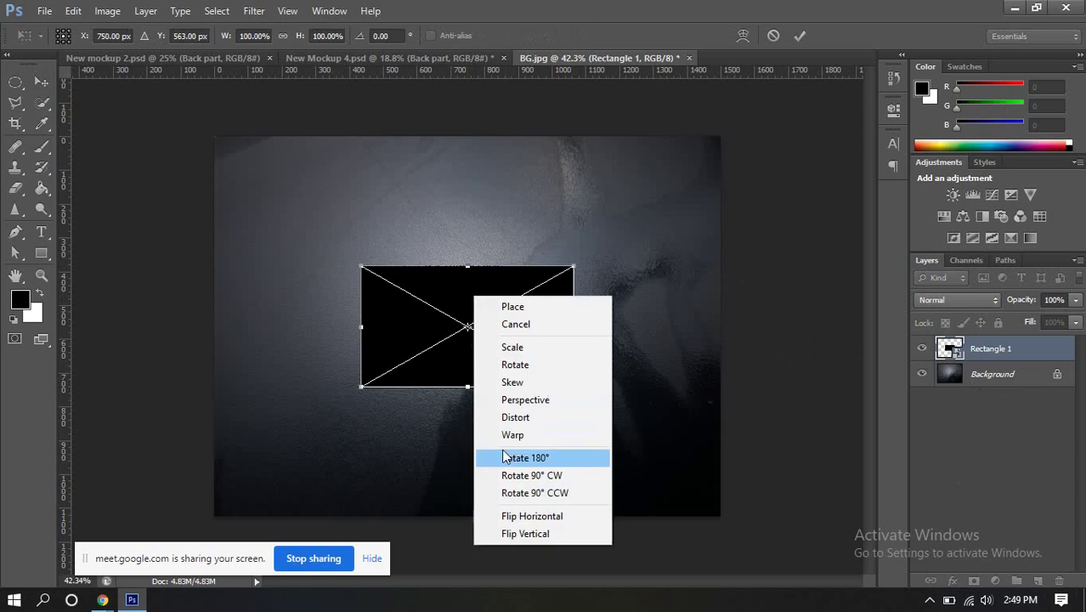
pyautogui.click(510, 417)
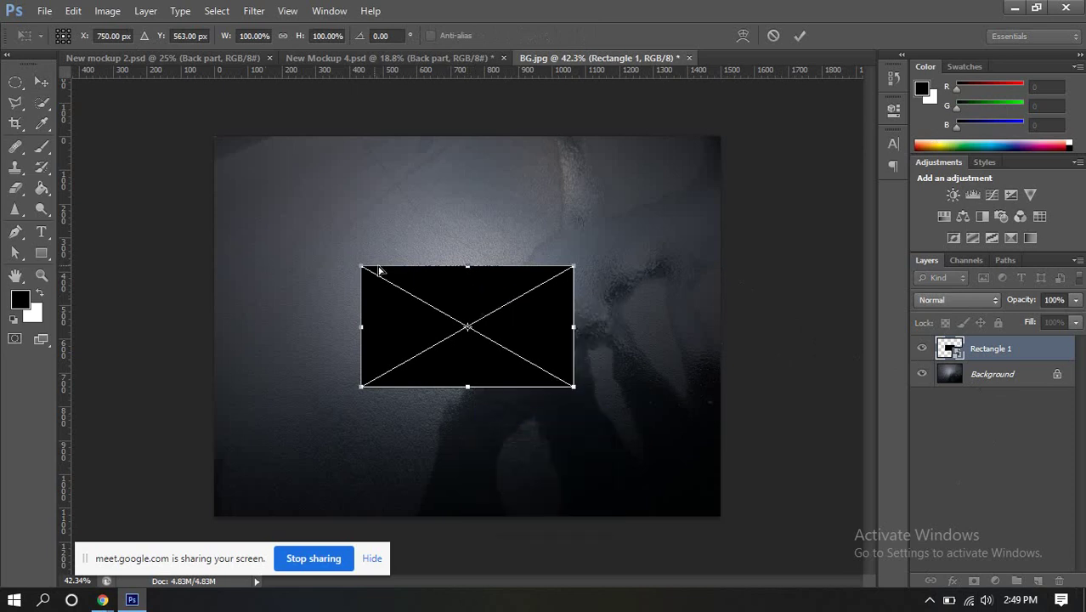
pyautogui.moveTo(363, 270); pyautogui.dragTo(432, 201)
pyautogui.moveTo(362, 390); pyautogui.dragTo(380, 238)
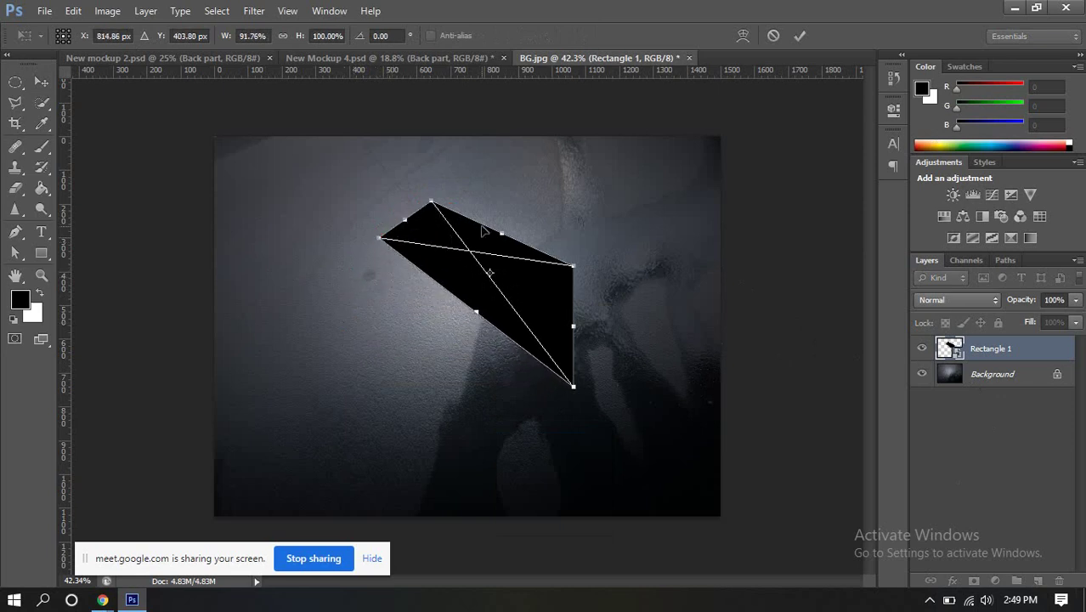
pyautogui.moveTo(573, 386); pyautogui.dragTo(512, 348)
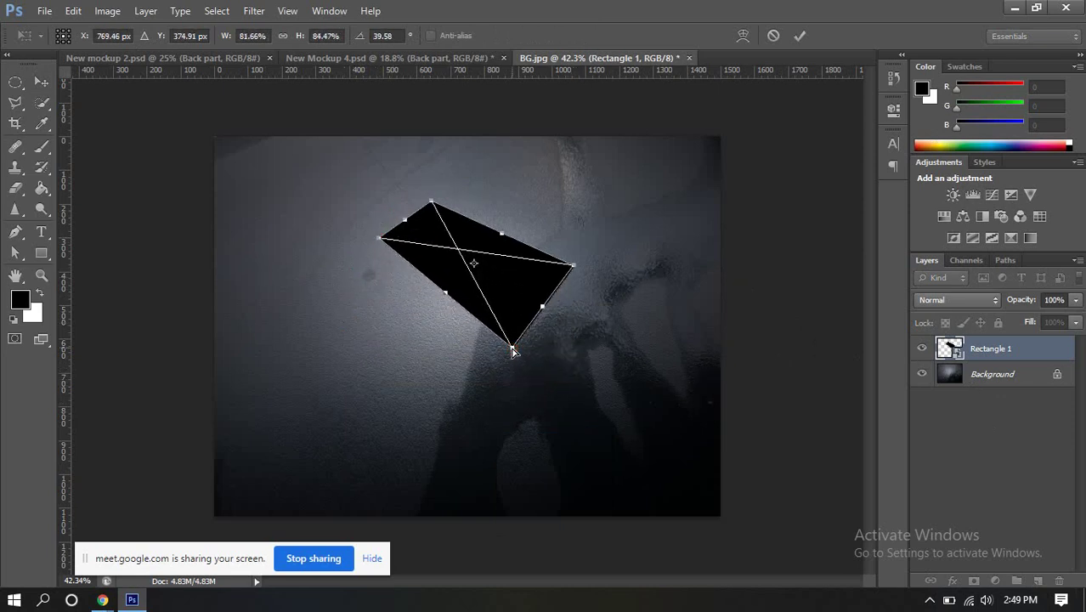
pyautogui.moveTo(575, 274); pyautogui.dragTo(591, 261)
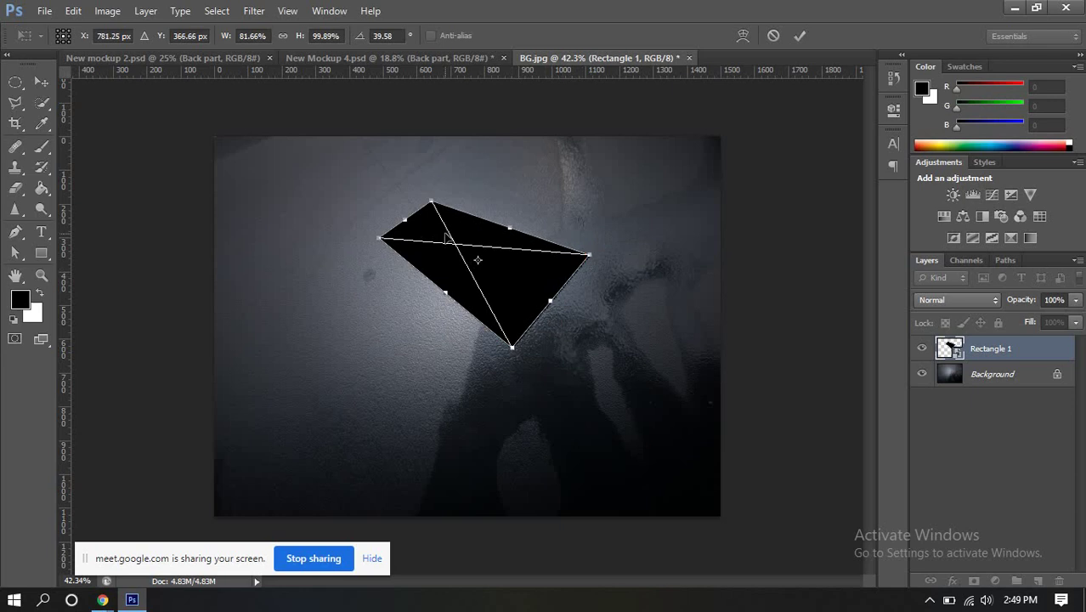
# Refine the corners of the distorted black card, apply the transform, and shift the card slightly up and to the right on the background.
pyautogui.moveTo(432, 204); pyautogui.dragTo(457, 177)
pyautogui.moveTo(381, 239)
pyautogui.mouseDown()
pyautogui.moveTo(395, 260)
pyautogui.moveTo(387, 253)
pyautogui.mouseUp()
pyautogui.moveTo(458, 177); pyautogui.dragTo(462, 184)
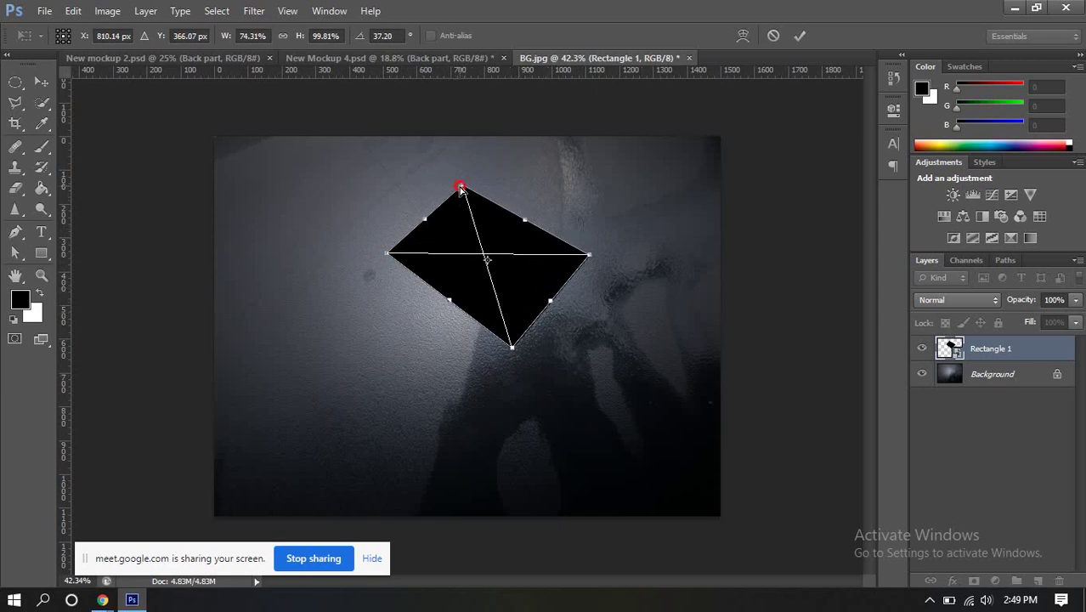
pyautogui.moveTo(462, 186); pyautogui.dragTo(457, 184)
pyautogui.moveTo(513, 348); pyautogui.dragTo(518, 343)
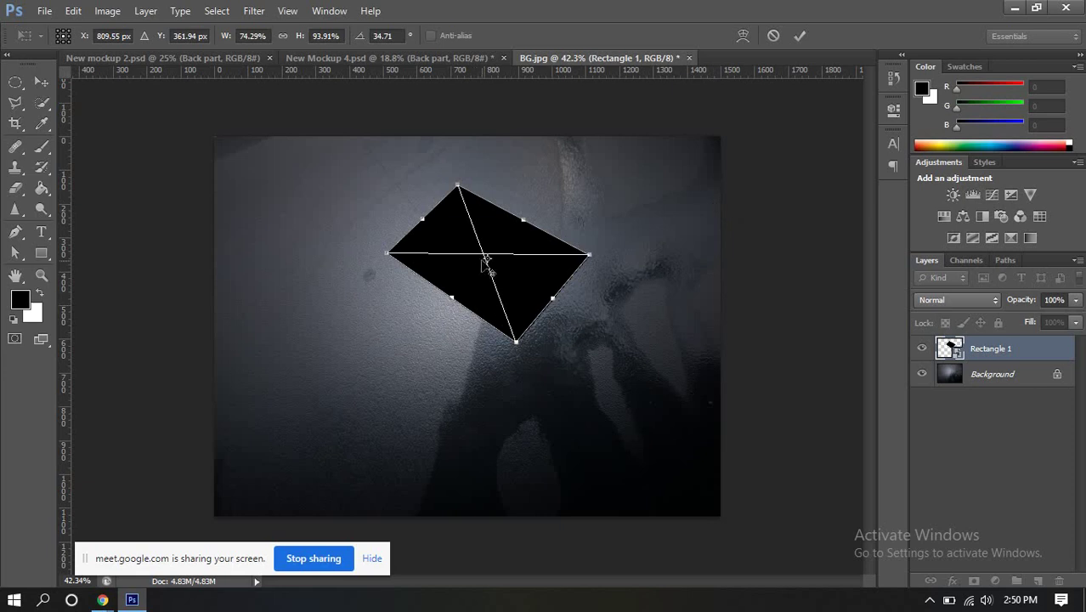
pyautogui.moveTo(484, 257); pyautogui.dragTo(487, 259)
pyautogui.moveTo(457, 185); pyautogui.dragTo(459, 184)
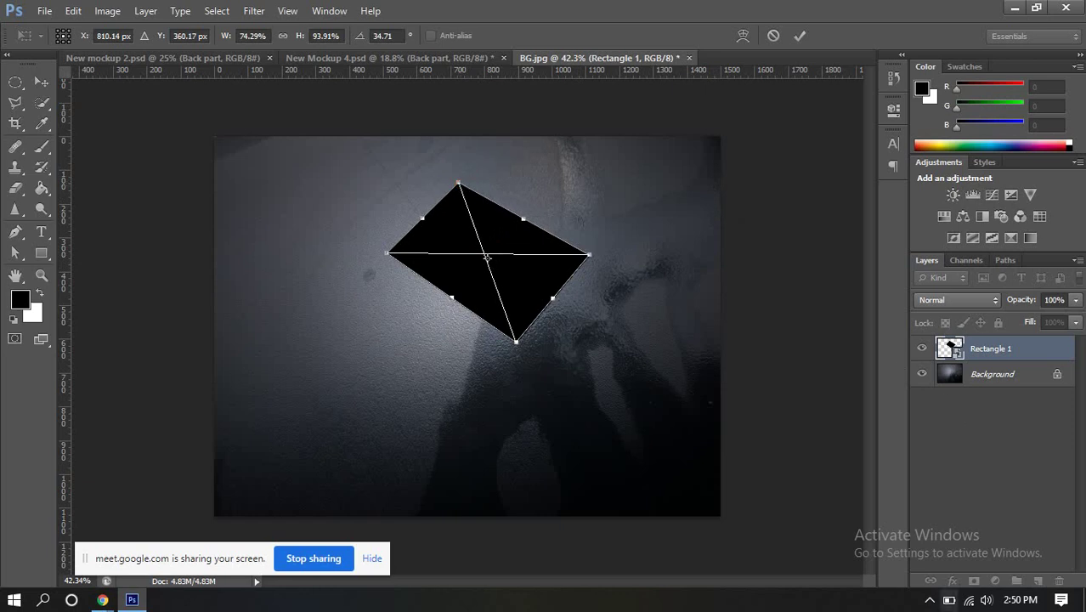
pyautogui.click(799, 34)
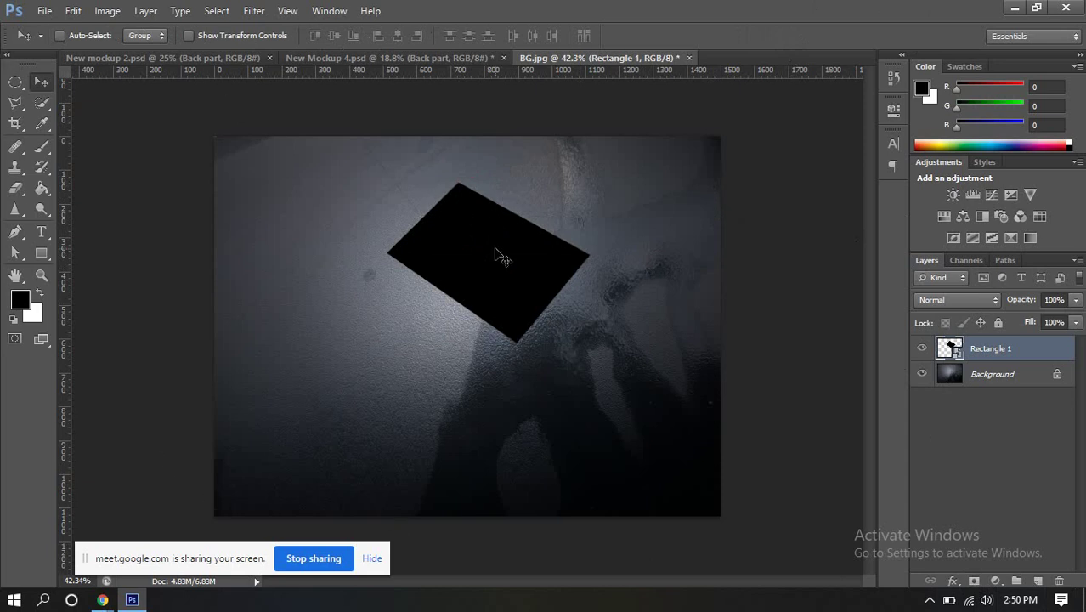
pyautogui.moveTo(487, 269); pyautogui.dragTo(508, 263)
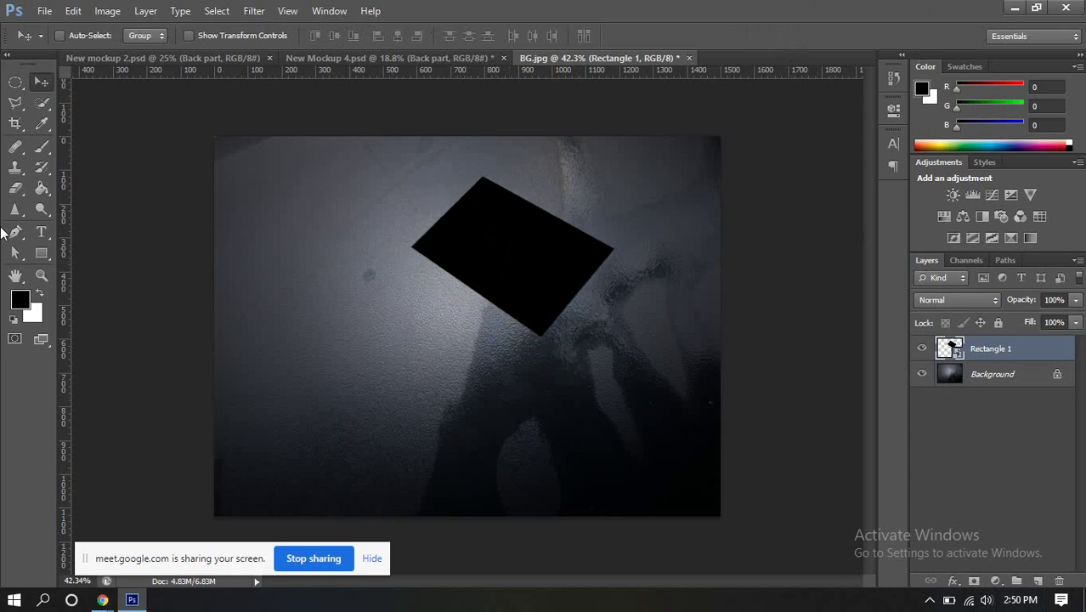
# Create a second black rectangle 3.5 inches wide and 2 inches high below the first card and convert its layer to a smart object.
pyautogui.click(40, 254)
pyautogui.click(394, 277)
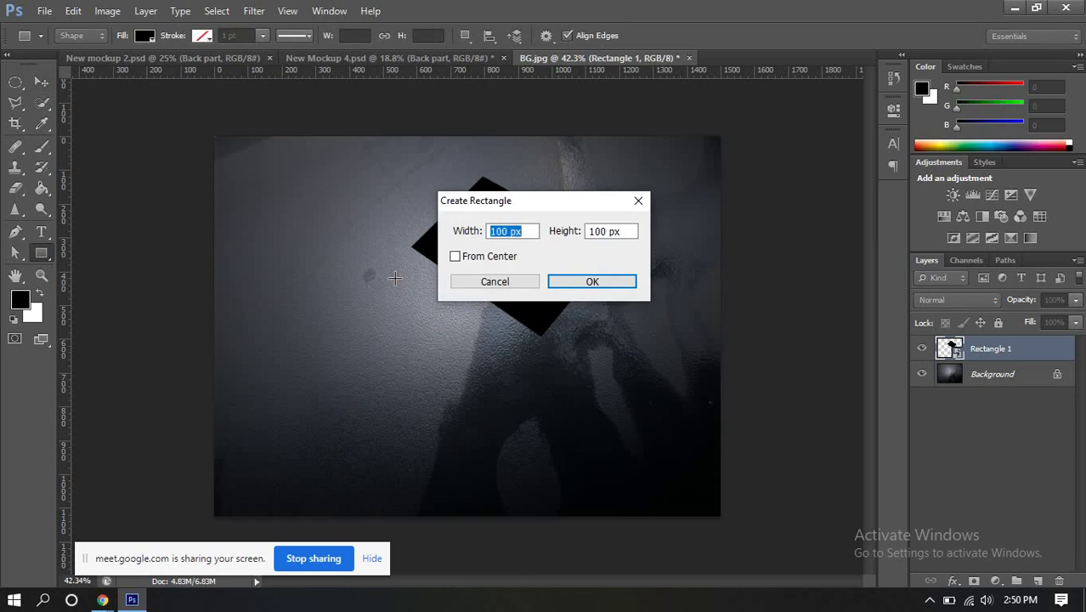
pyautogui.write('3.5')
pyautogui.press('Tab')
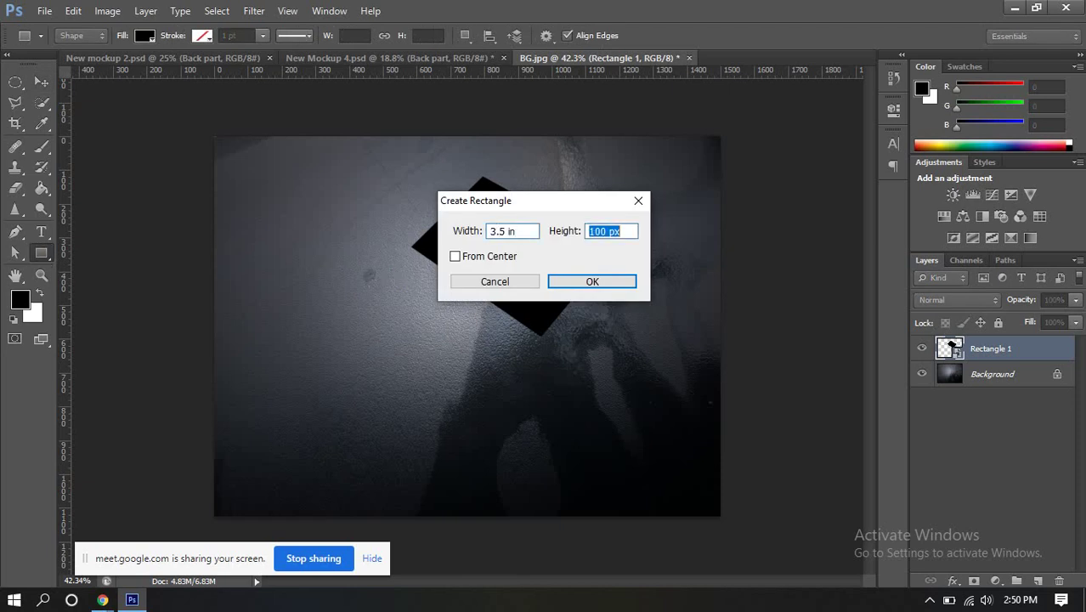
pyautogui.write('2')
pyautogui.press('Return')
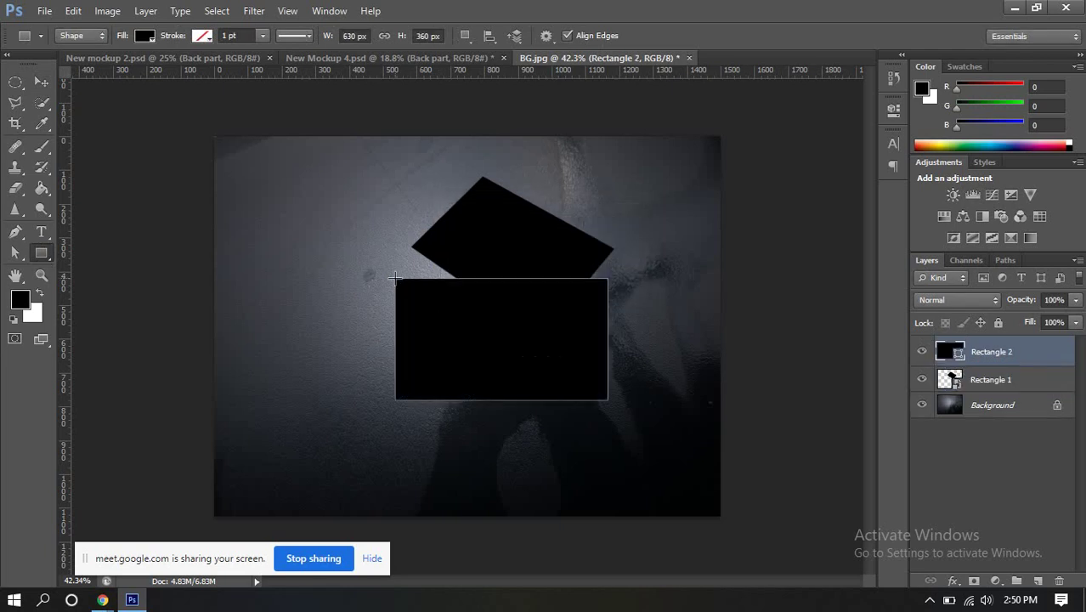
pyautogui.rightClick(1007, 356)
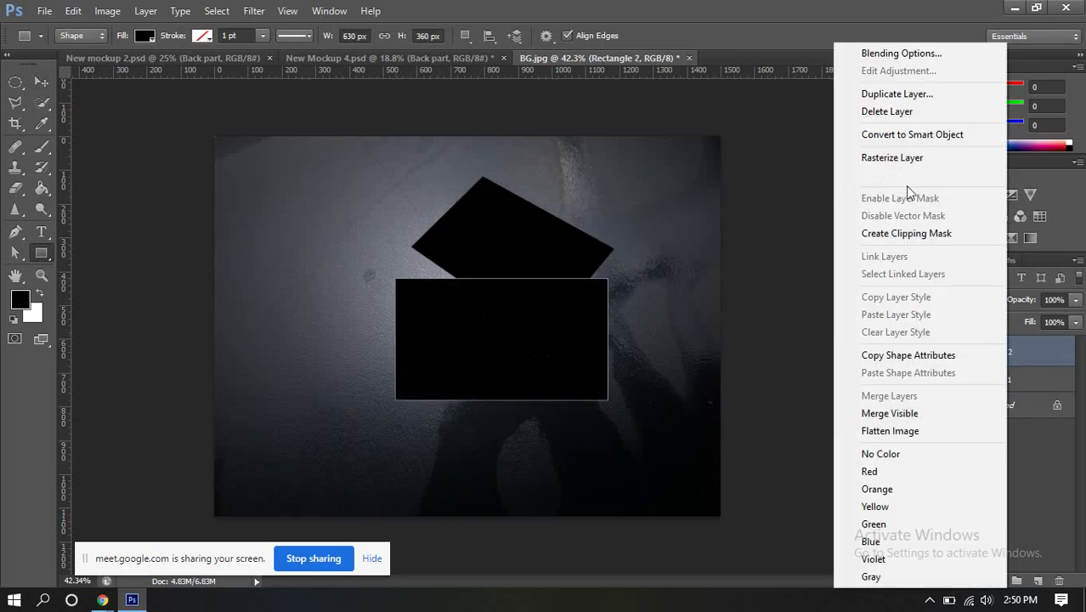
pyautogui.click(902, 136)
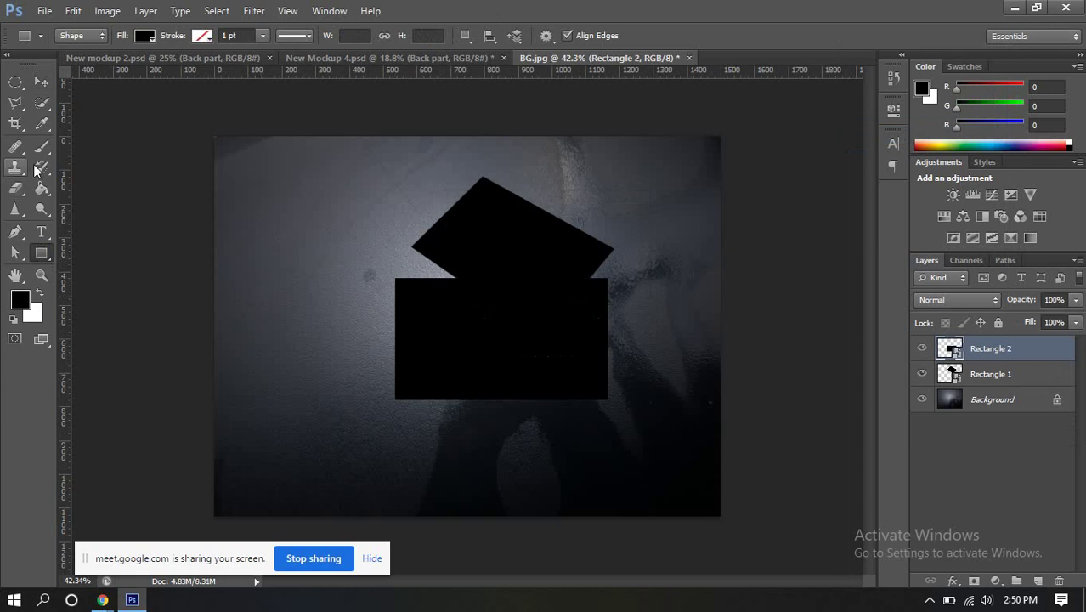
# Distort the second rectangle with Free Transform, moving all four corners so it lies at an angle beside the first card.
pyautogui.click(37, 82)
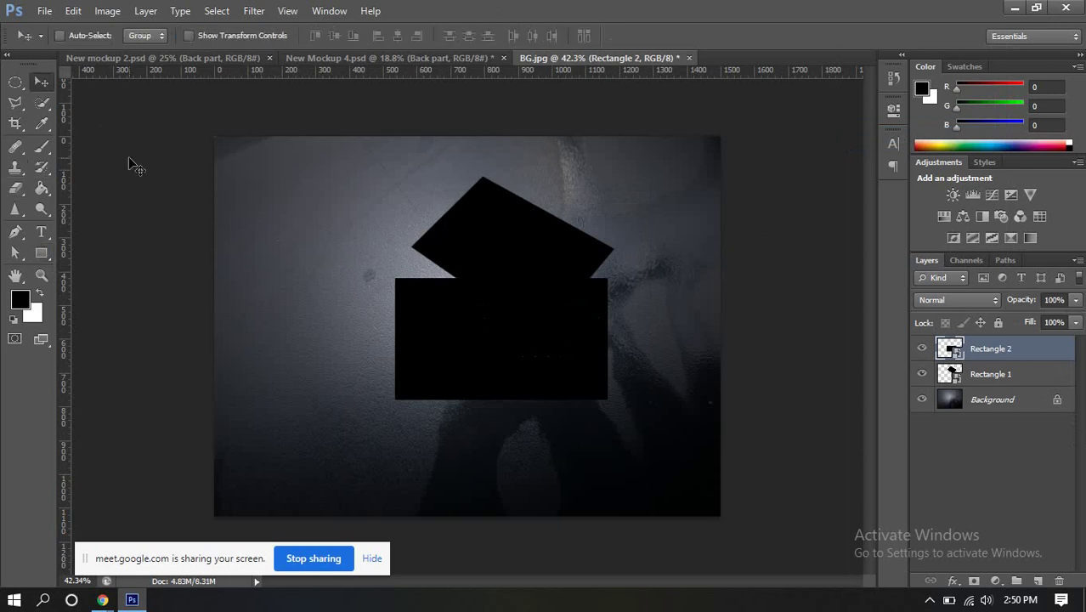
pyautogui.hotkey('ctrl', 't')
pyautogui.rightClick(498, 312)
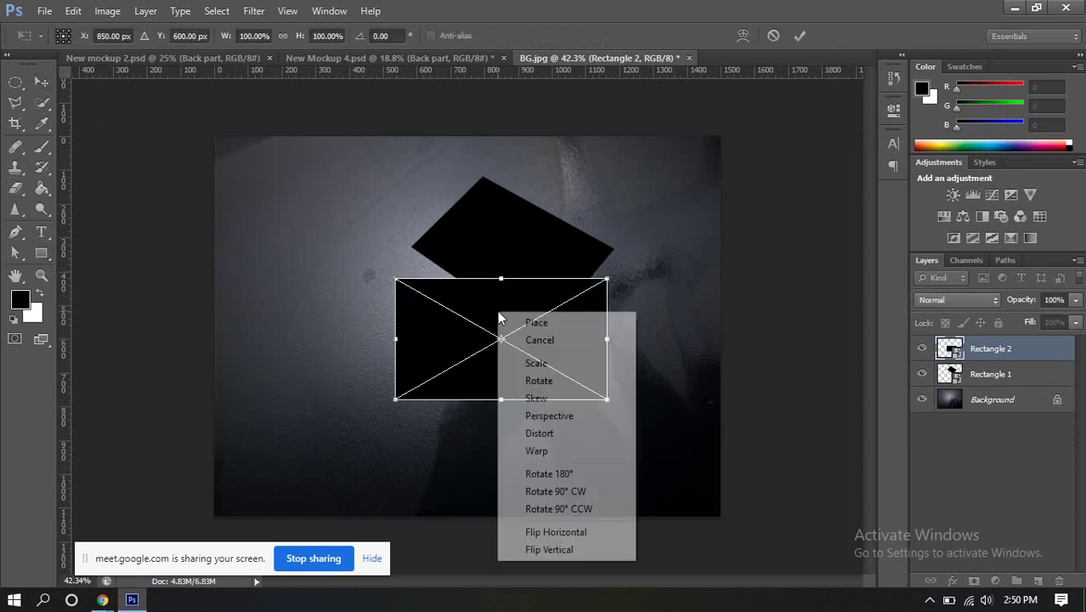
pyautogui.click(555, 431)
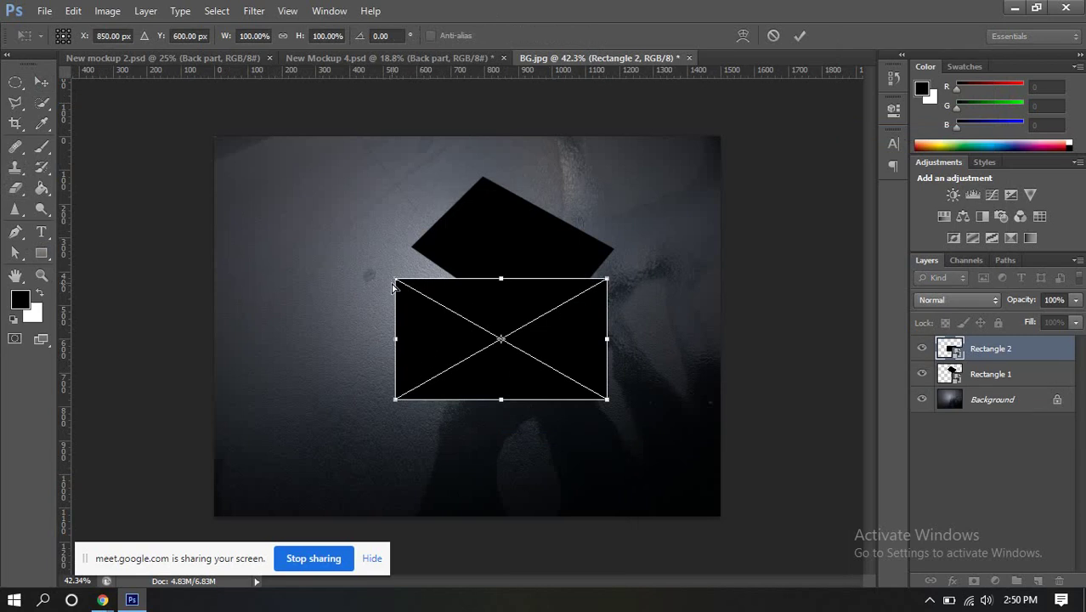
pyautogui.moveTo(397, 282); pyautogui.dragTo(393, 257)
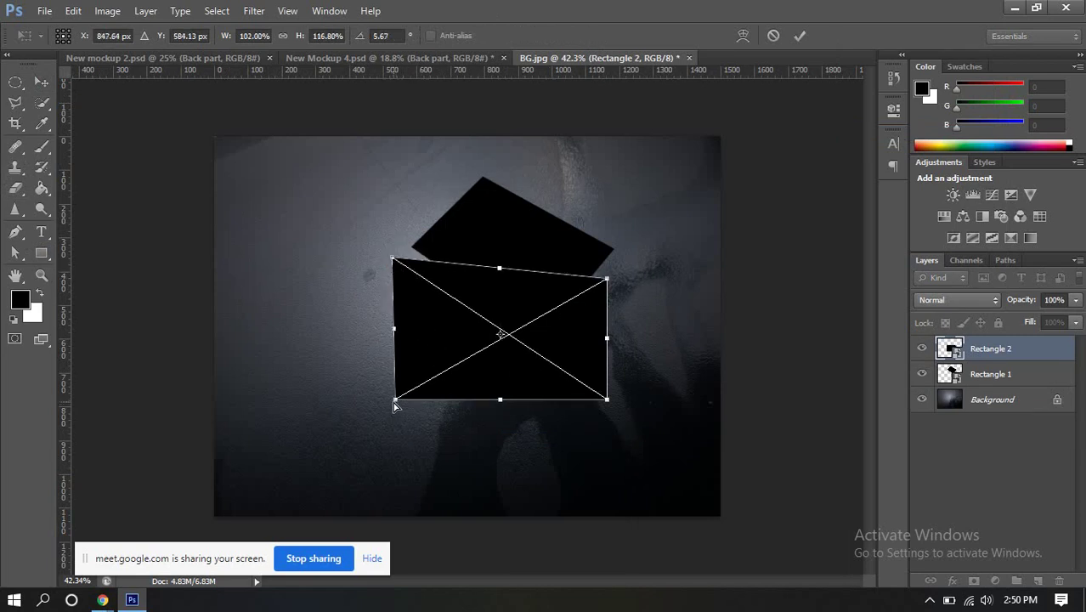
pyautogui.moveTo(394, 400); pyautogui.dragTo(342, 337)
pyautogui.moveTo(606, 400); pyautogui.dragTo(463, 427)
pyautogui.moveTo(606, 280); pyautogui.dragTo(532, 345)
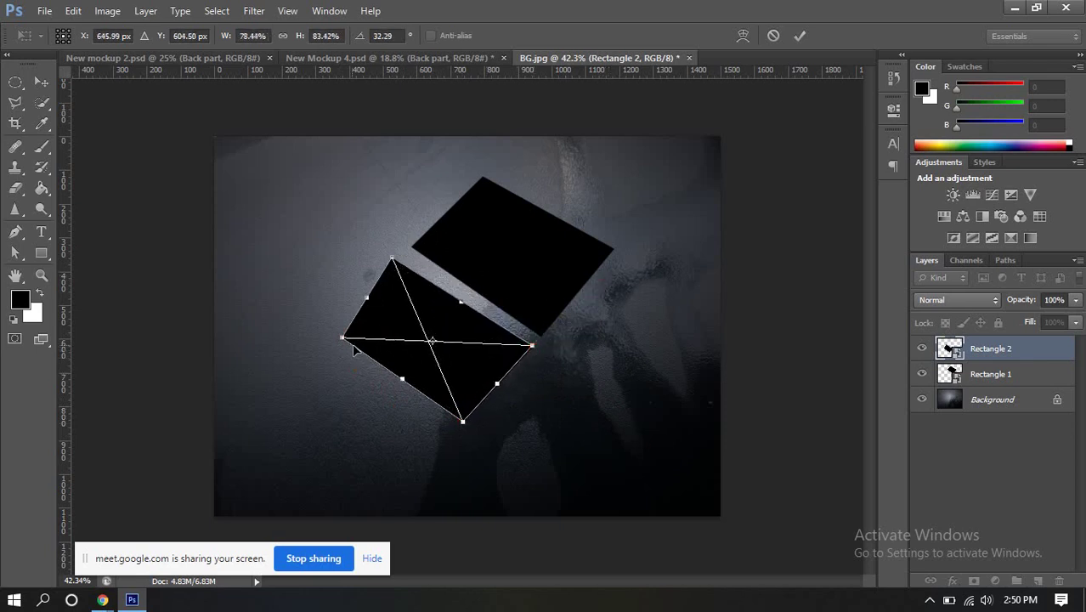
# Fine-tune the second card's corners to match the first card's perspective, nudge it away slightly, and apply the transform.
pyautogui.moveTo(342, 339); pyautogui.dragTo(330, 313)
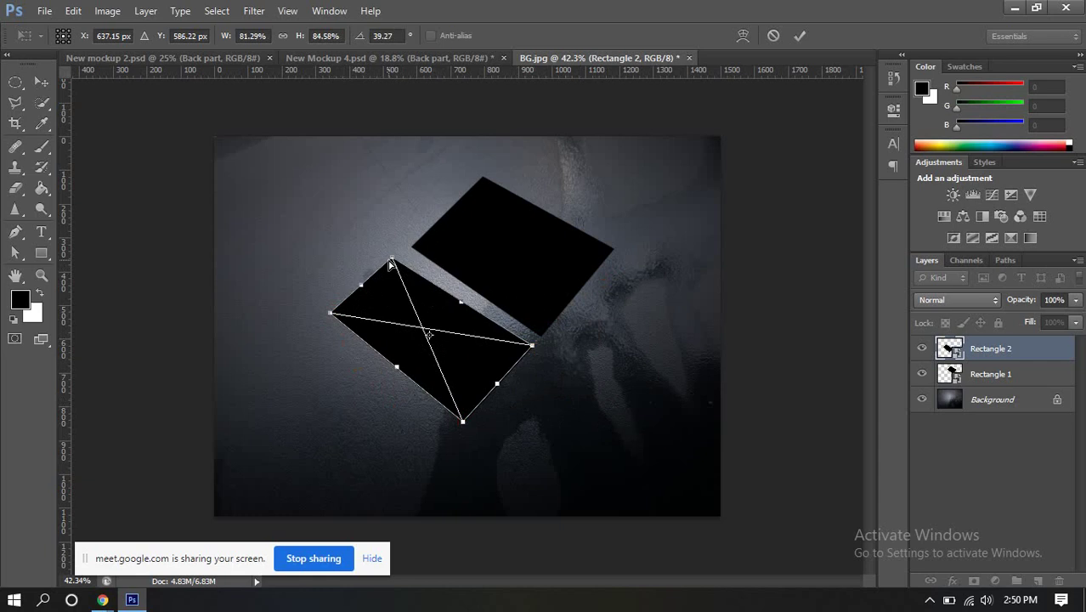
pyautogui.moveTo(391, 262); pyautogui.dragTo(405, 257)
pyautogui.moveTo(331, 314)
pyautogui.mouseDown()
pyautogui.moveTo(341, 321)
pyautogui.moveTo(332, 327)
pyautogui.mouseUp()
pyautogui.moveTo(464, 423); pyautogui.dragTo(456, 430)
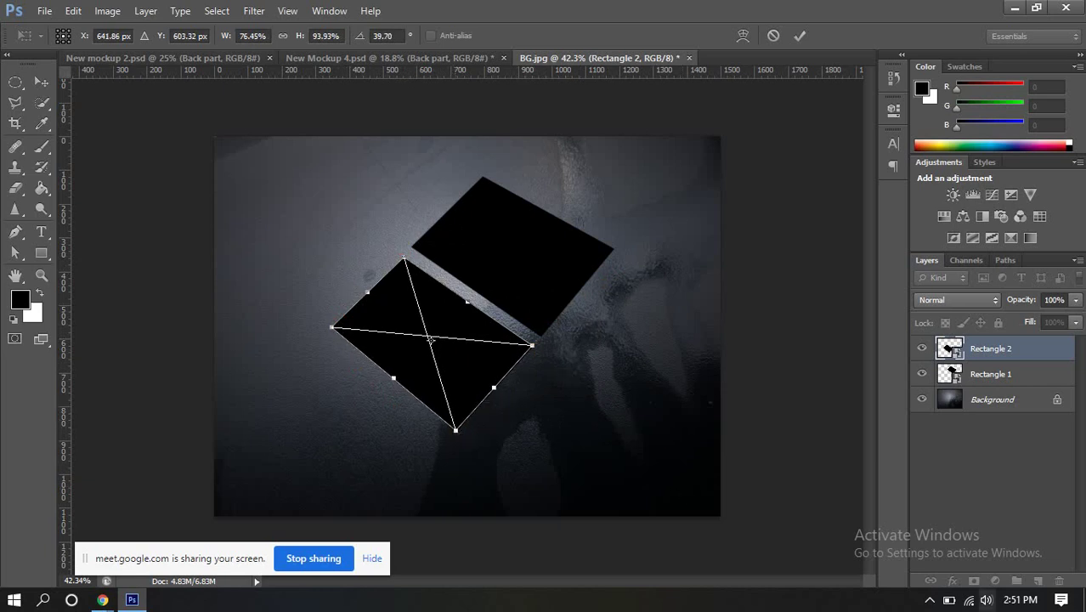
pyautogui.click(394, 323)
pyautogui.moveTo(394, 323); pyautogui.dragTo(389, 320)
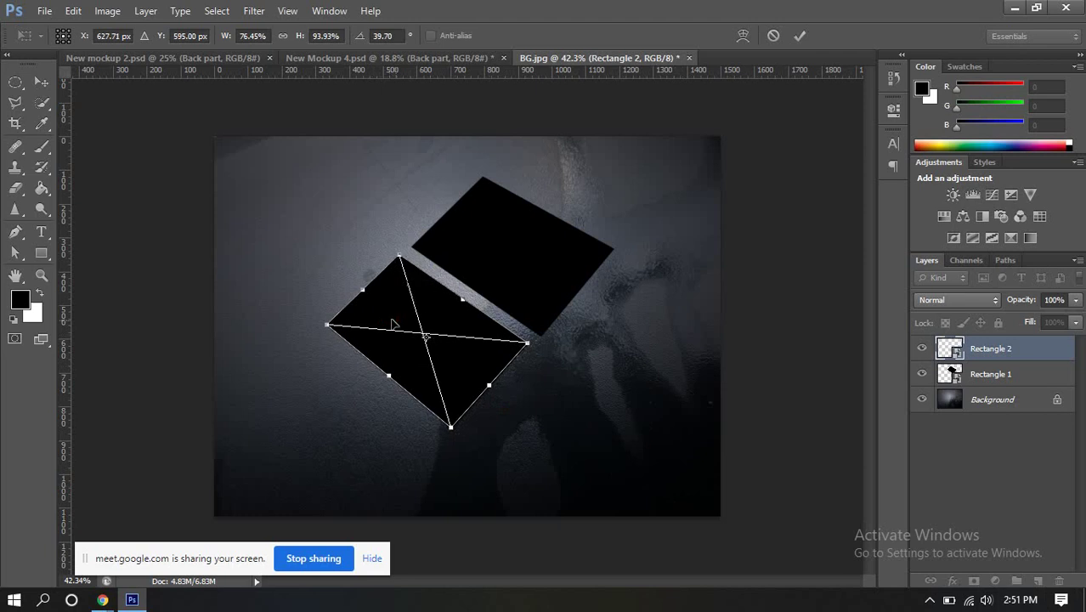
pyautogui.click(800, 37)
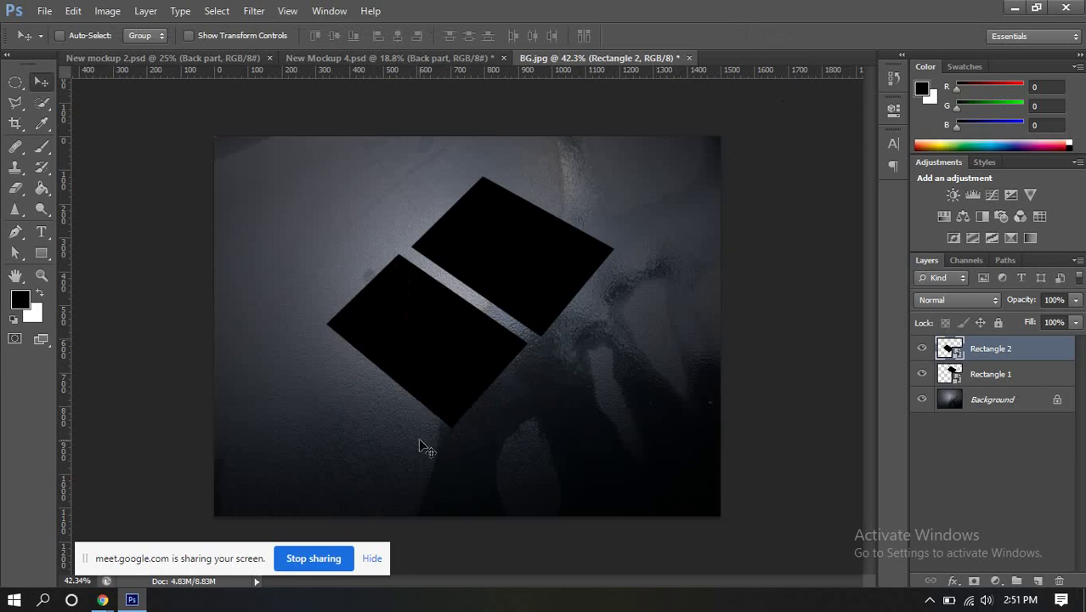
# Add a drop shadow to the Rectangle 1 layer with distance 10 px, spread 11% and size 21 px.
pyautogui.rightClick(996, 374)
pyautogui.click(863, 43)
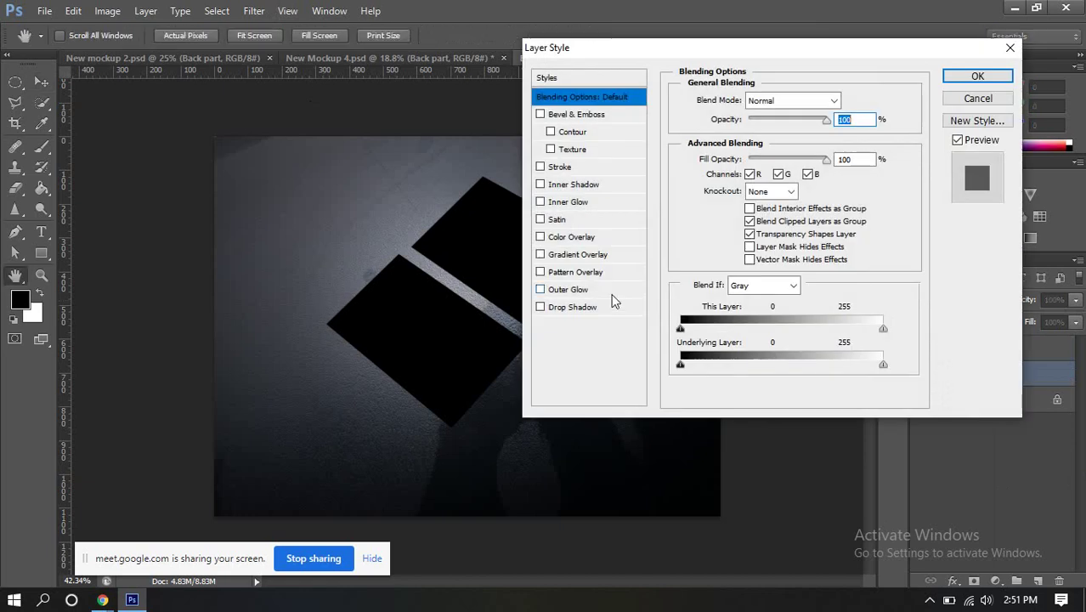
pyautogui.click(571, 309)
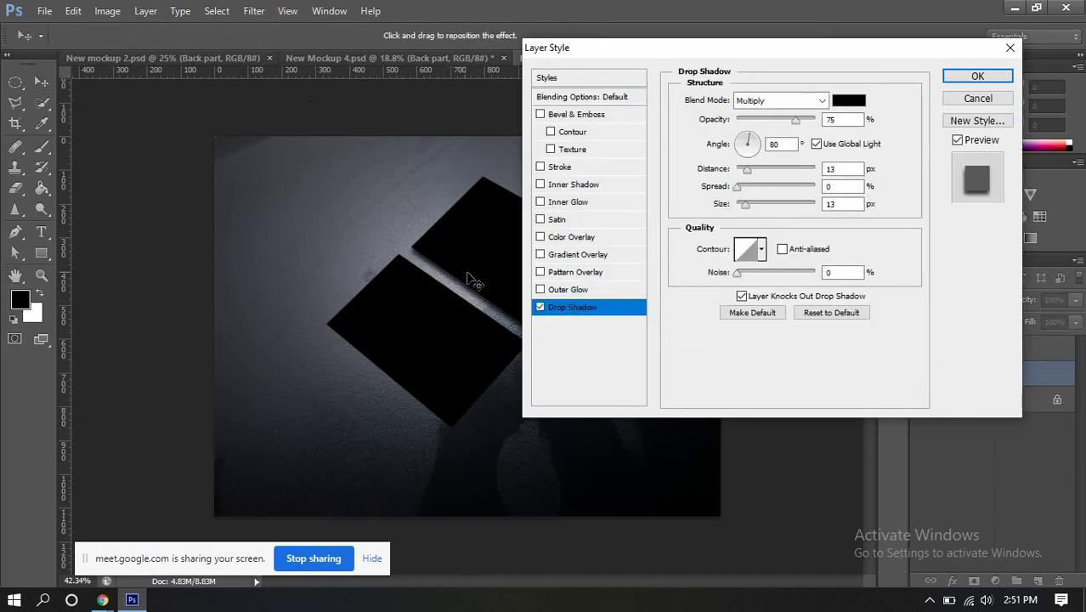
pyautogui.moveTo(678, 47); pyautogui.dragTo(735, 43)
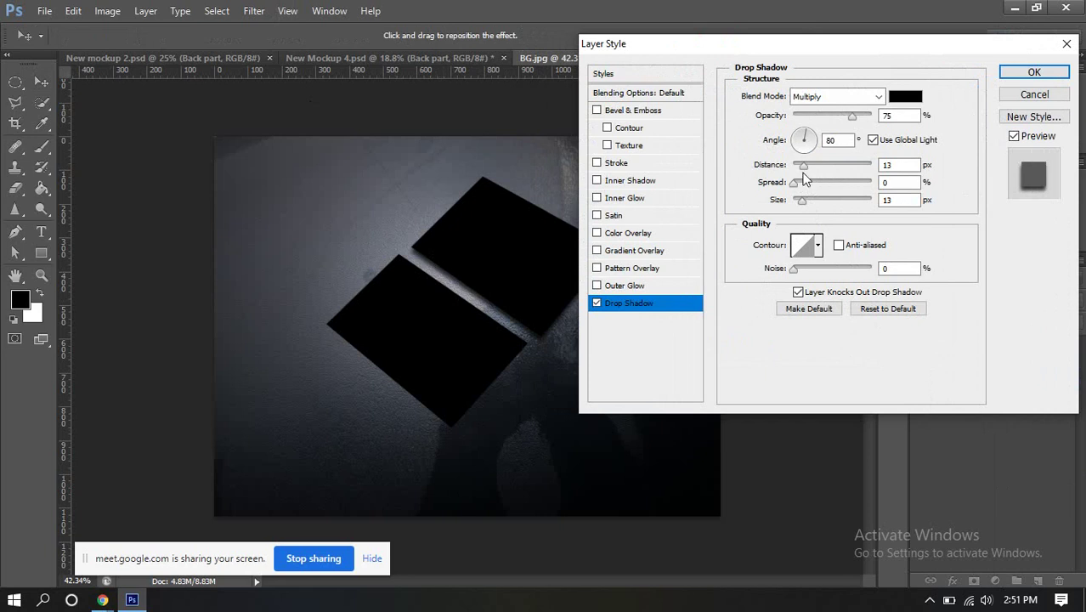
pyautogui.moveTo(803, 167); pyautogui.dragTo(807, 207)
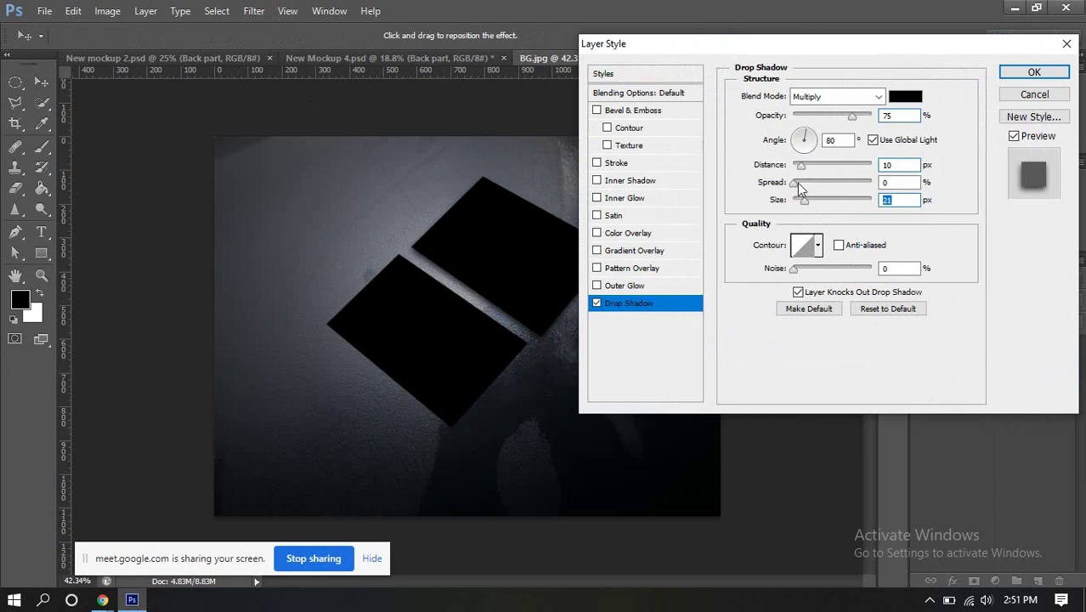
pyautogui.moveTo(795, 183); pyautogui.dragTo(804, 187)
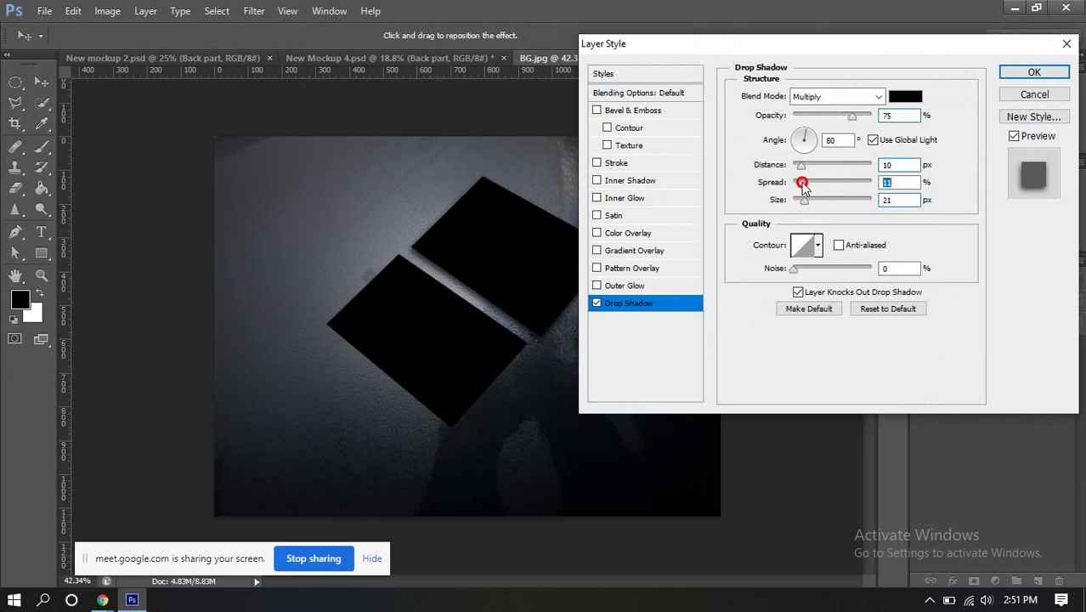
pyautogui.click(1017, 71)
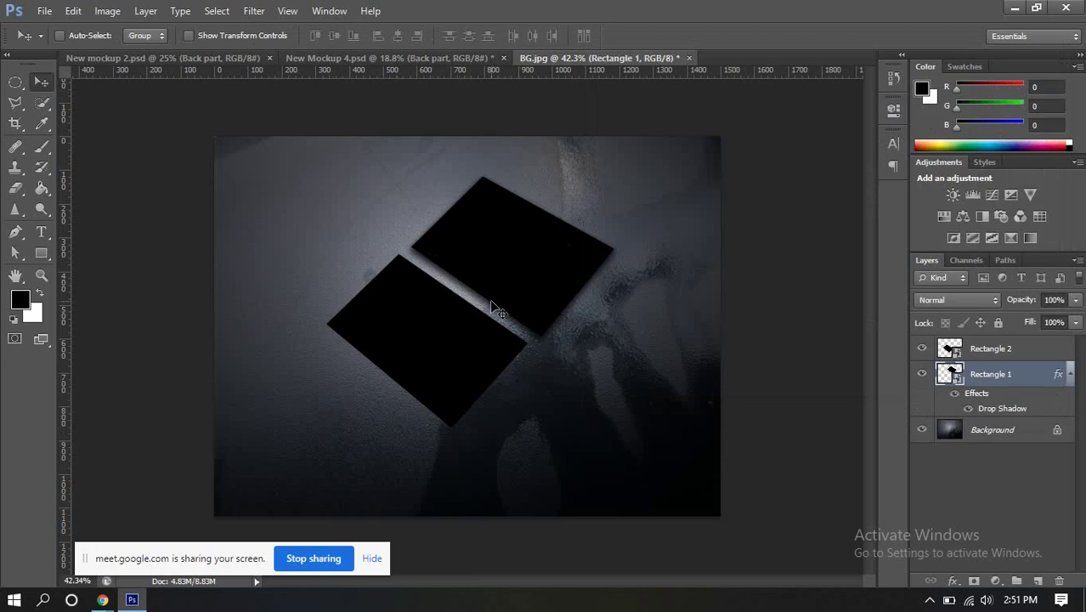
# Copy the drop shadow layer style from Rectangle 1 and paste it onto the Rectangle 2 layer.
pyautogui.click(41, 275)
pyautogui.moveTo(490, 274)
pyautogui.mouseDown()
pyautogui.moveTo(583, 332)
pyautogui.moveTo(498, 290)
pyautogui.mouseUp()
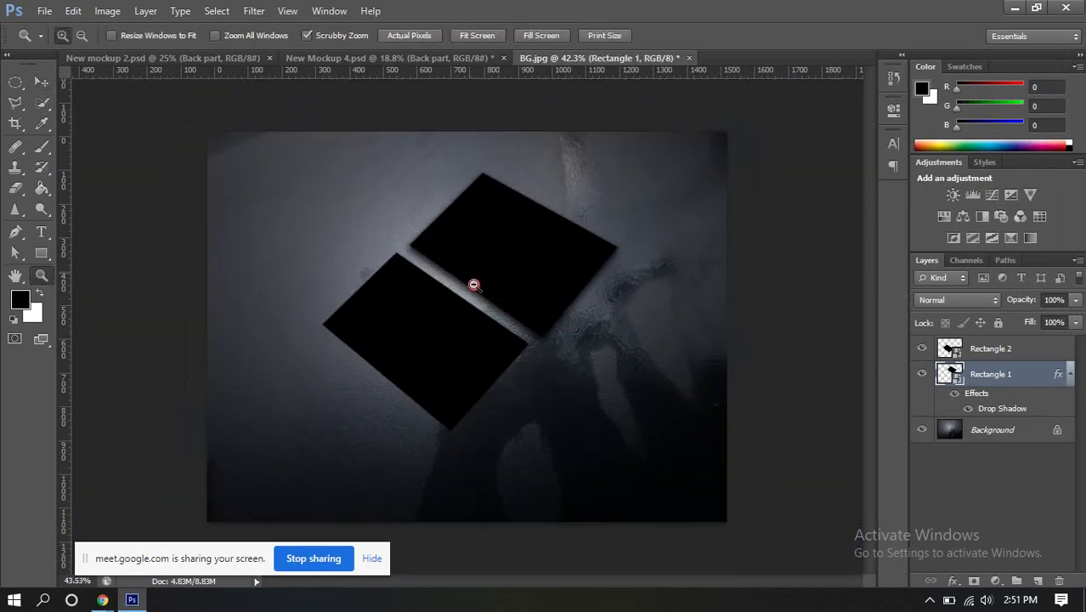
pyautogui.rightClick(1020, 375)
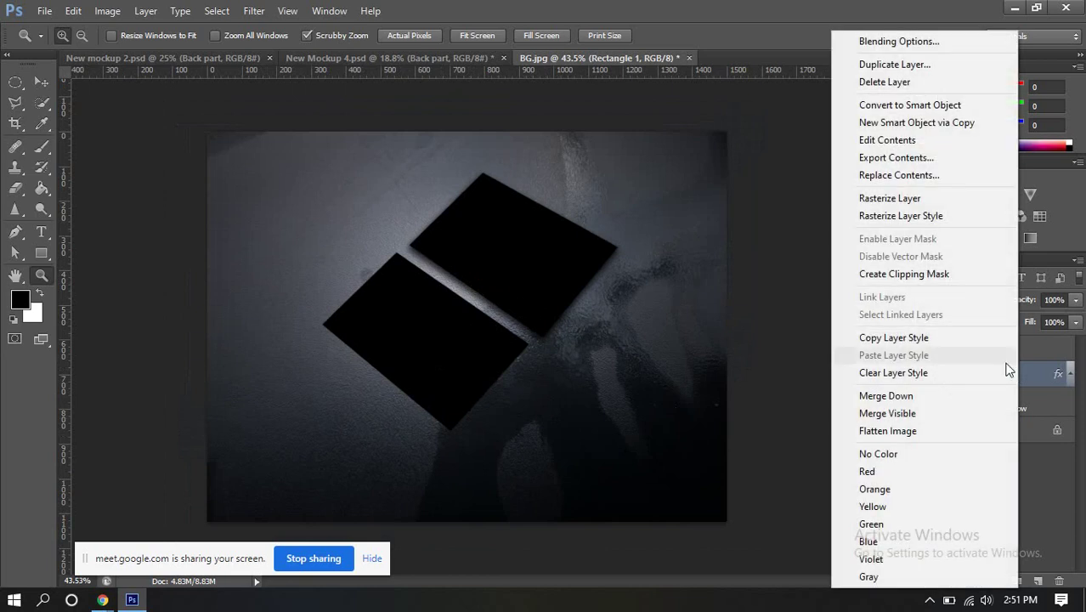
pyautogui.click(893, 338)
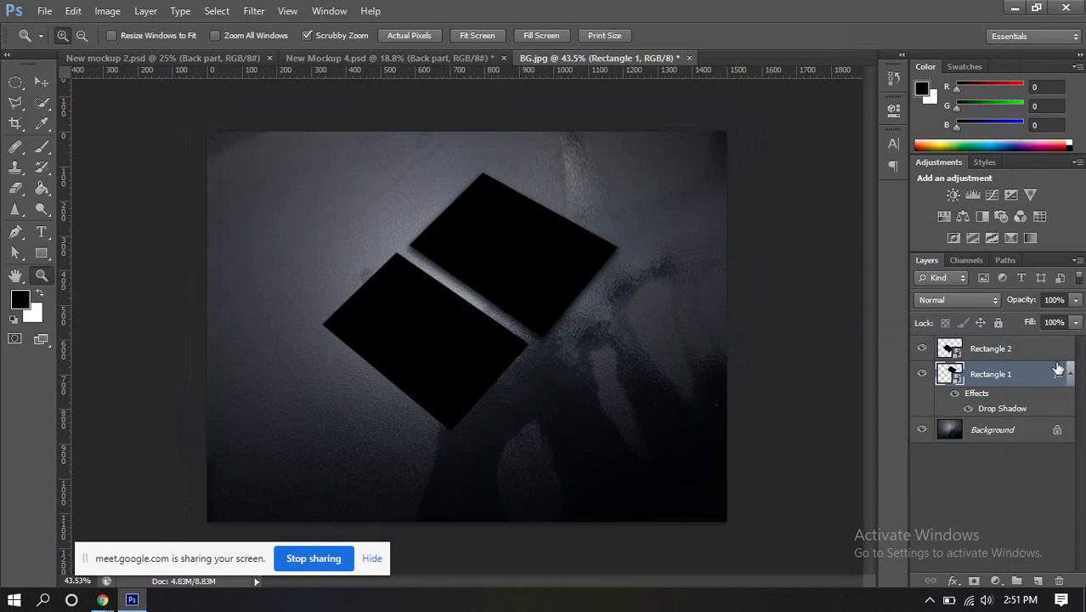
pyautogui.click(994, 352)
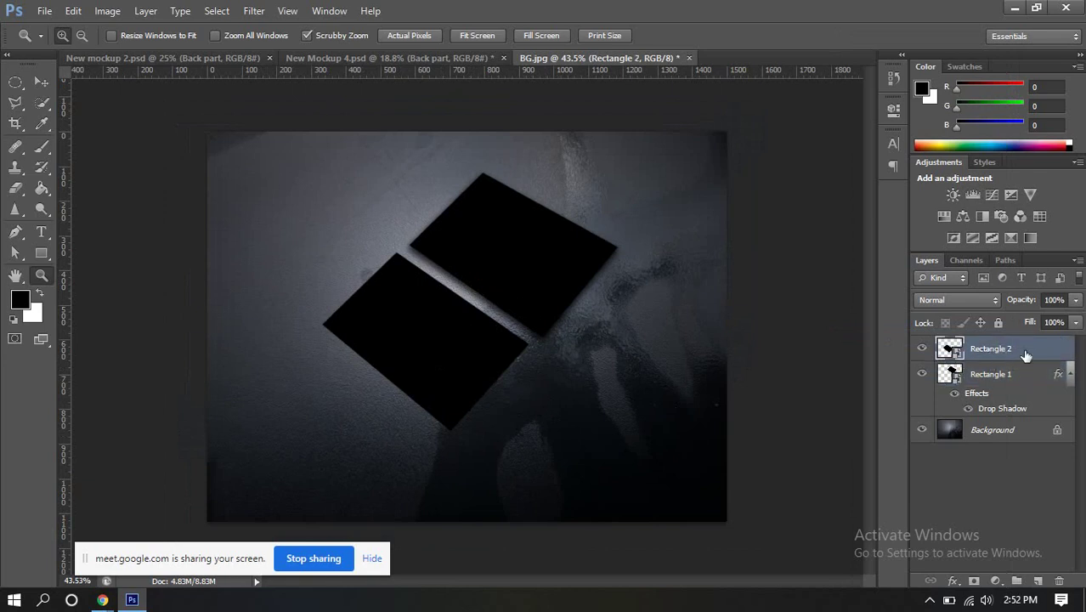
pyautogui.rightClick(1026, 356)
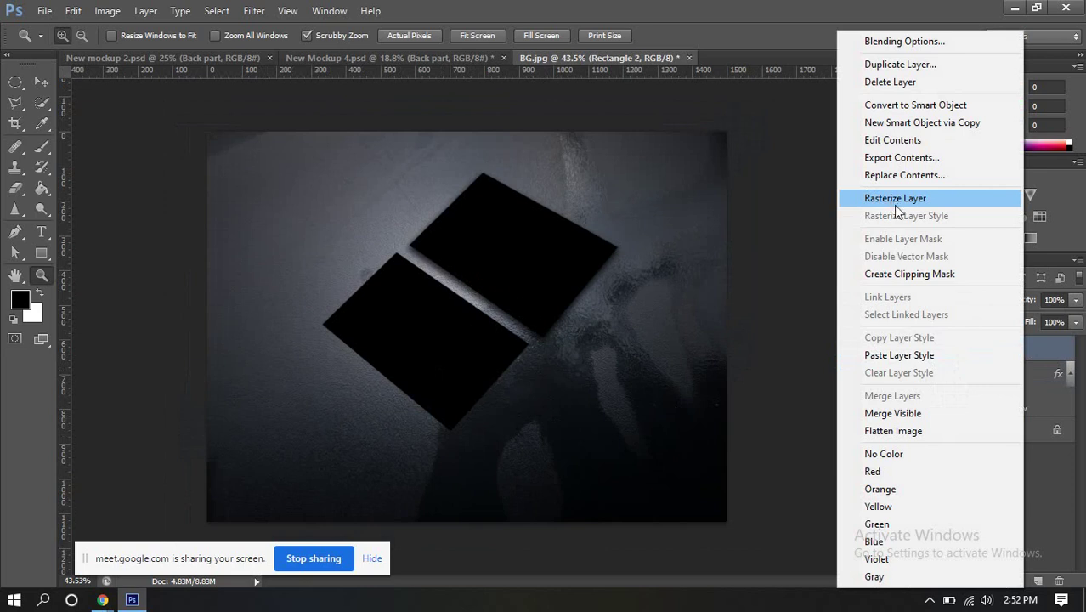
pyautogui.click(903, 356)
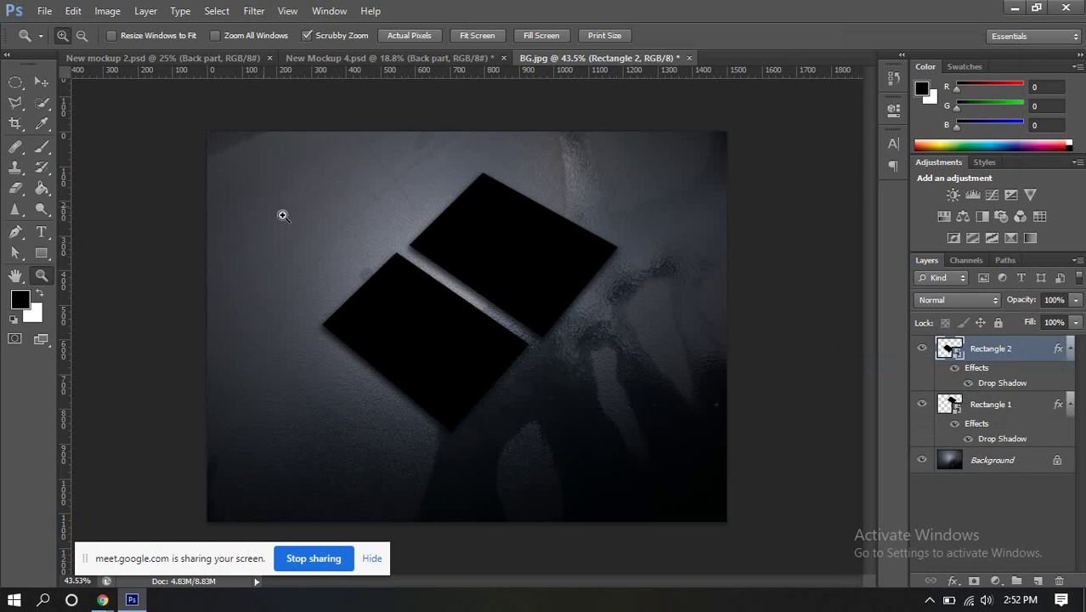
# Toggle the visibility of Rectangle 1 to identify its card, and rename that layer Back Part.
pyautogui.moveTo(439, 293); pyautogui.dragTo(420, 290)
pyautogui.click(44, 85)
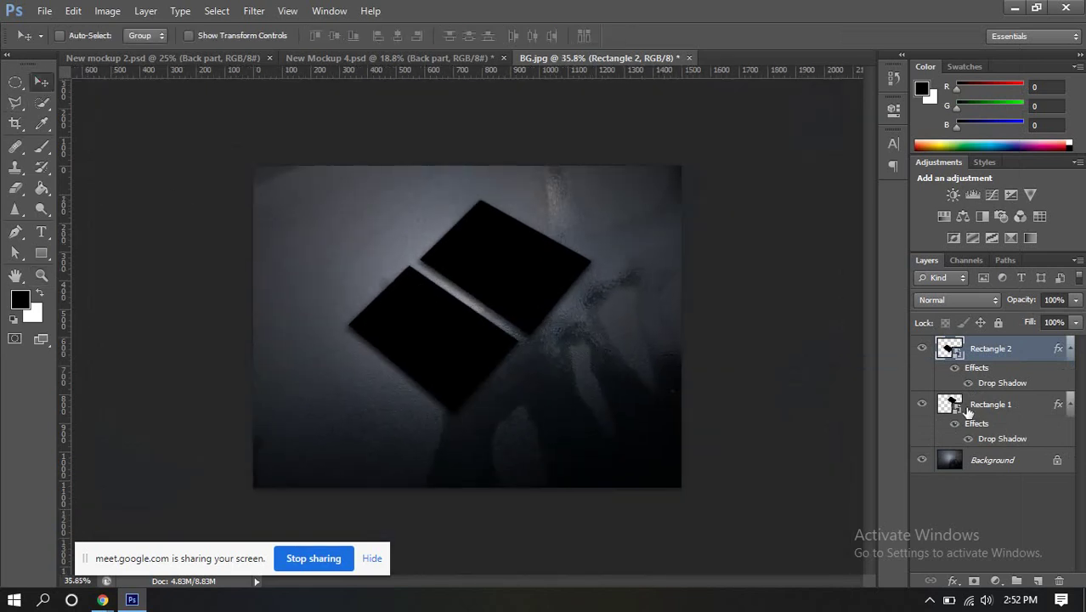
pyautogui.click(922, 404)
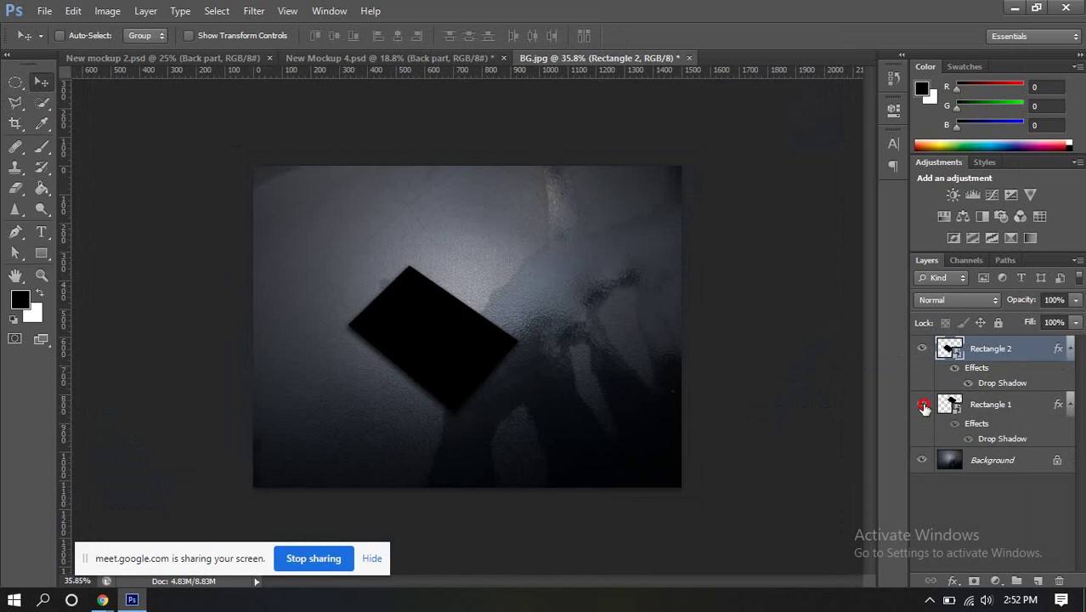
pyautogui.click(922, 404)
pyautogui.doubleClick(992, 406)
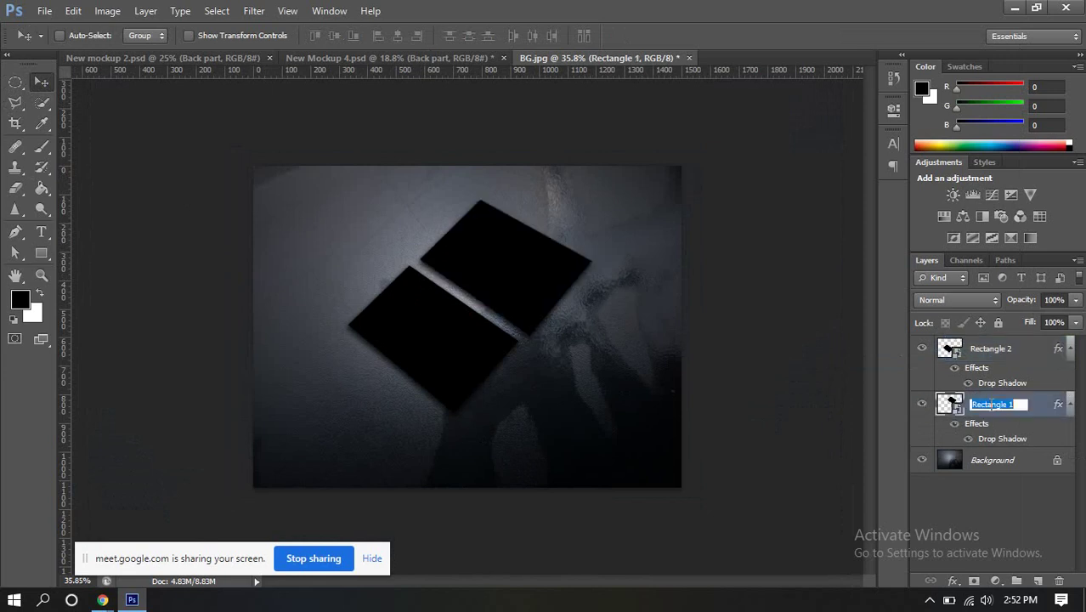
pyautogui.write('Back Part')
pyautogui.press('Return')
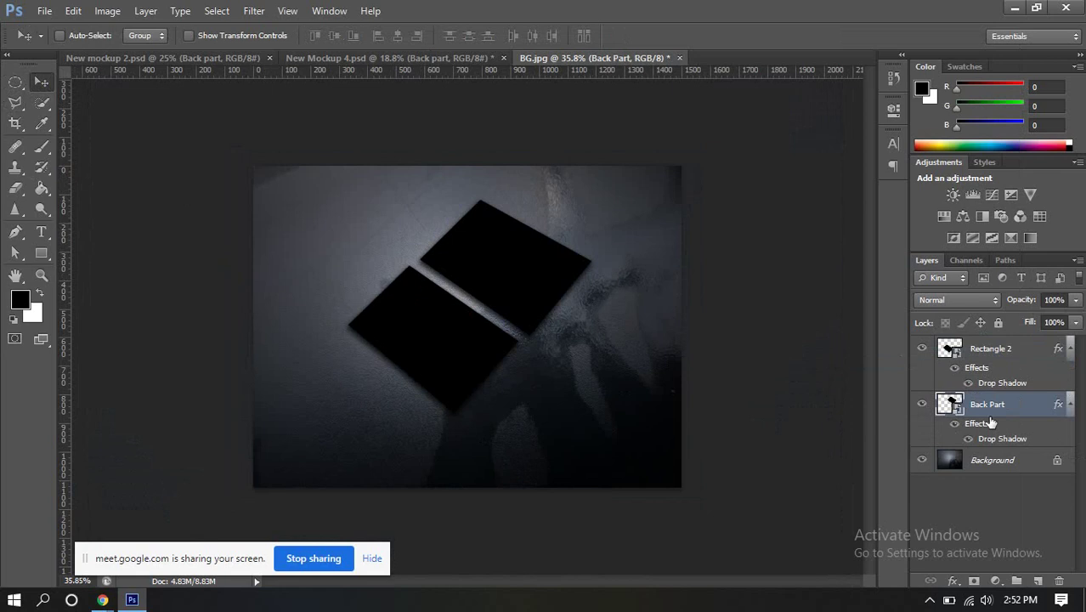
# Rename the Rectangle 2 layer as Front Part.
pyautogui.doubleClick(993, 349)
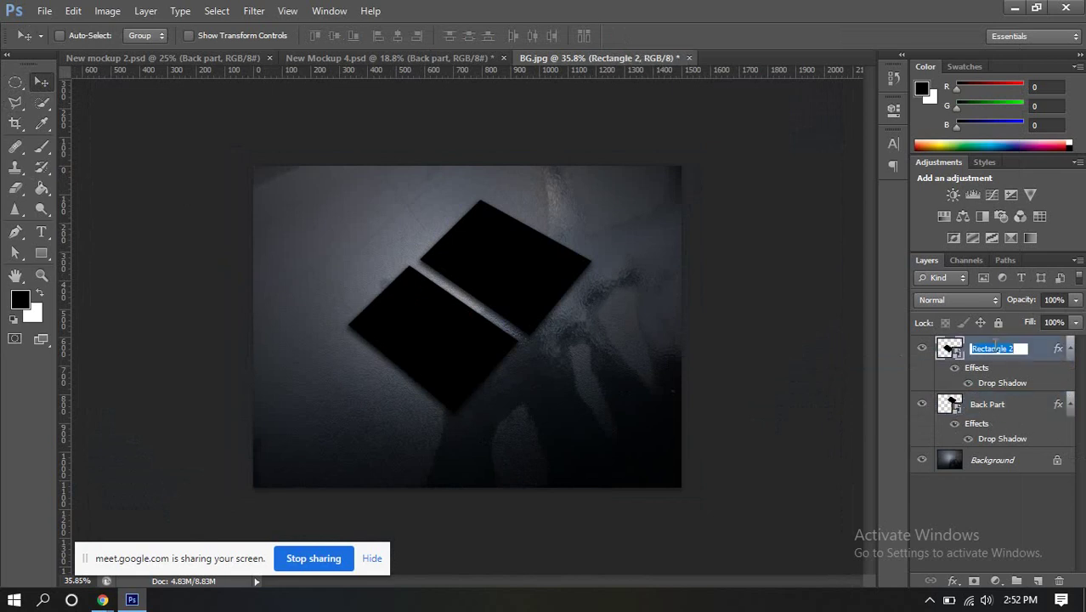
pyautogui.write('Front Part')
pyautogui.press('Return')
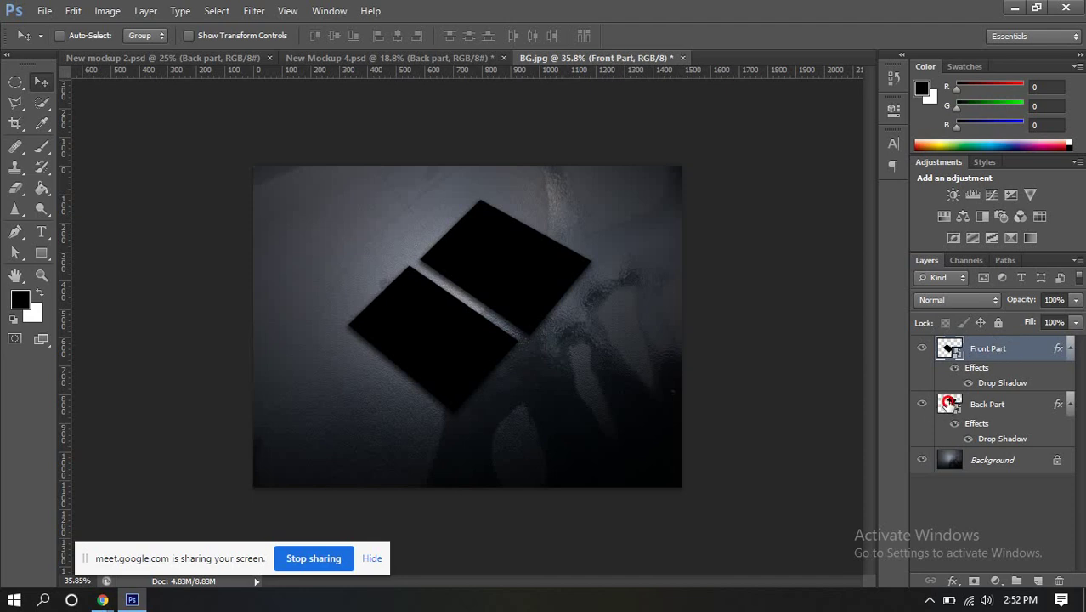
# Open the Back Part smart object's contents, place back Part.jpg over the black rectangle, and save and close the contents.
pyautogui.doubleClick(949, 403)
pyautogui.click(523, 252)
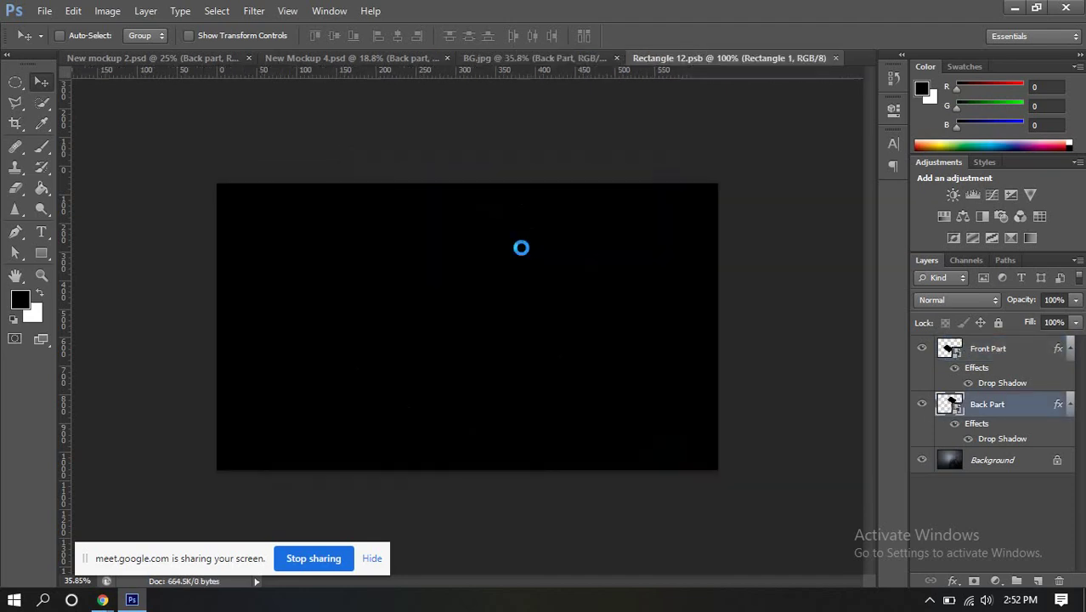
pyautogui.click(44, 11)
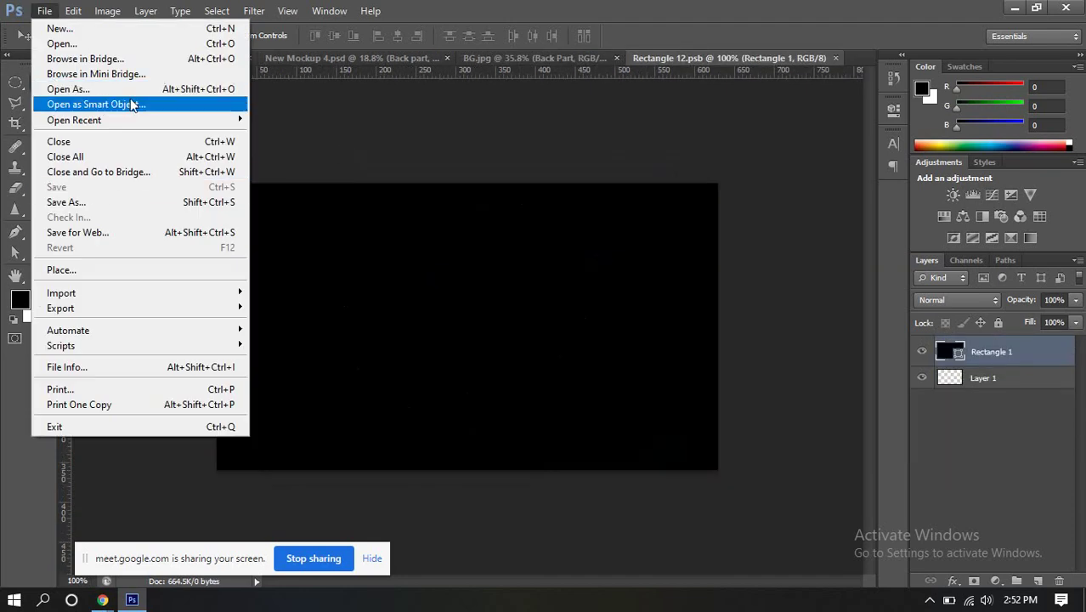
pyautogui.click(400, 140)
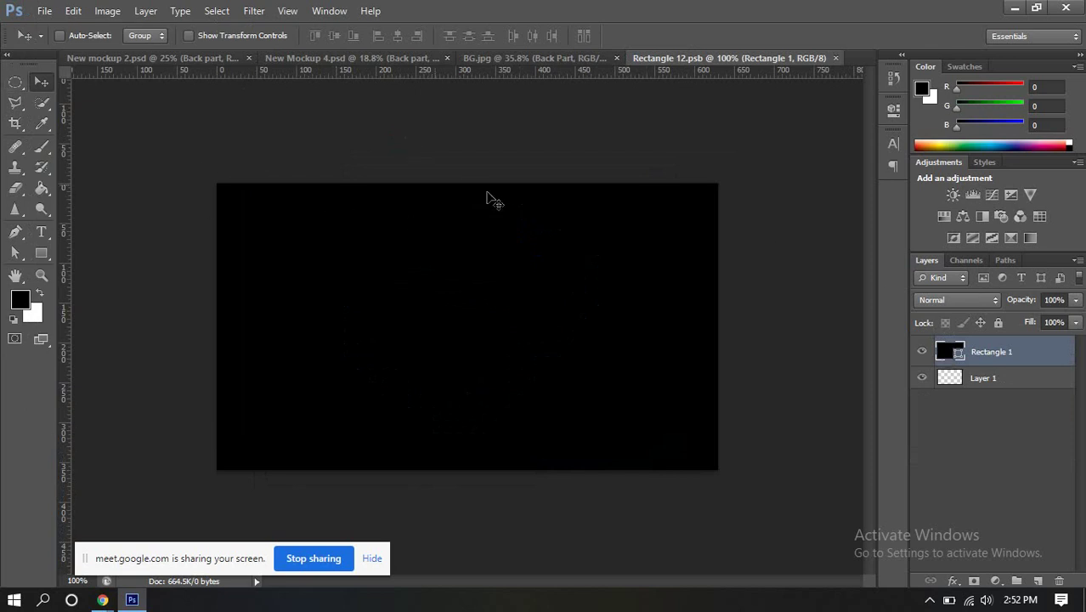
pyautogui.click(46, 10)
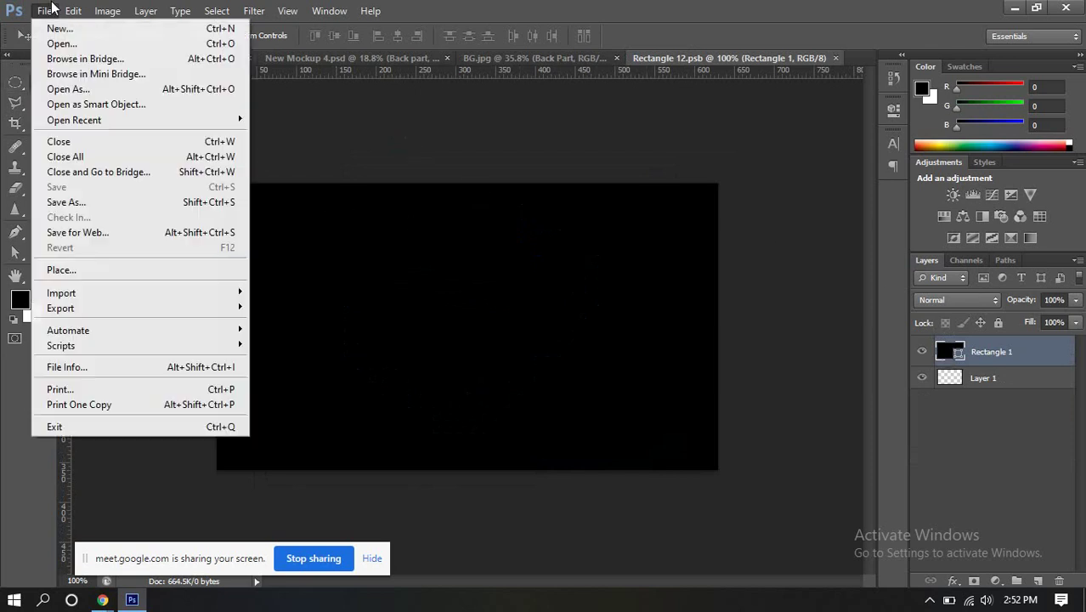
pyautogui.click(96, 266)
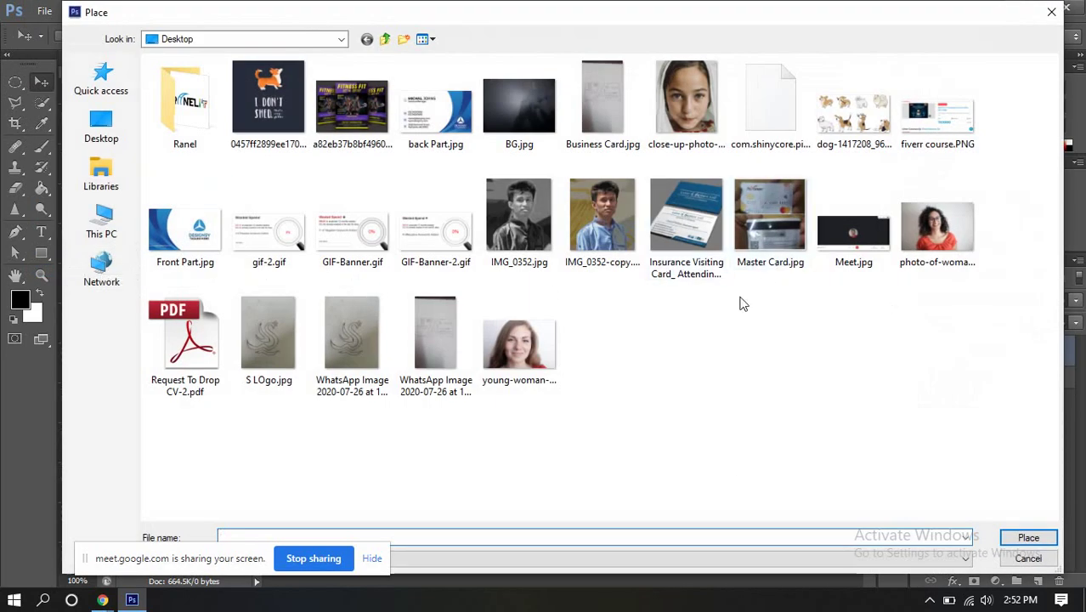
pyautogui.click(417, 94)
pyautogui.doubleClick(418, 93)
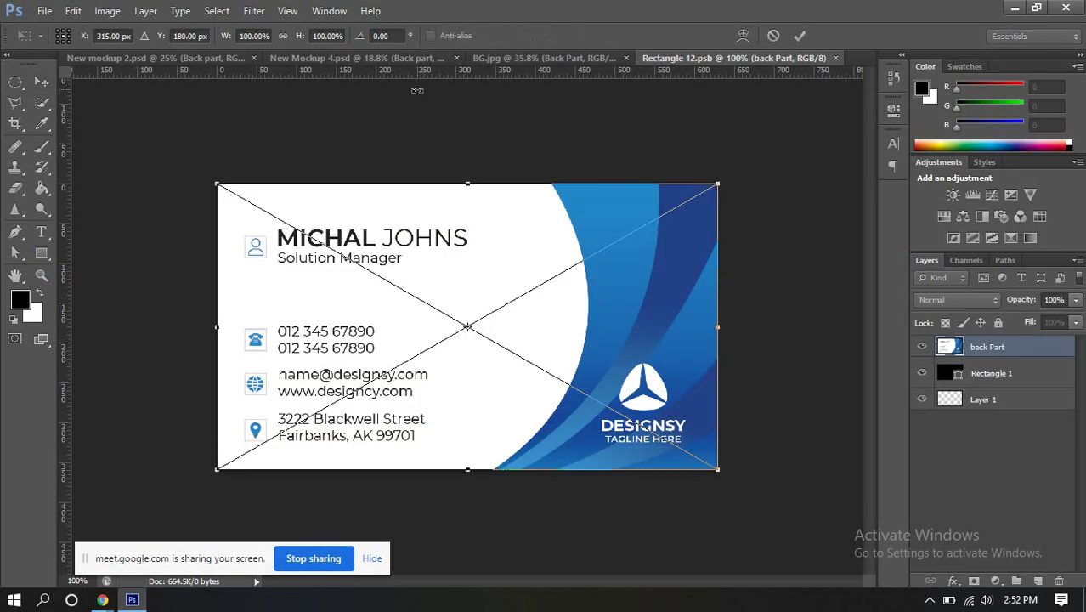
pyautogui.click(803, 35)
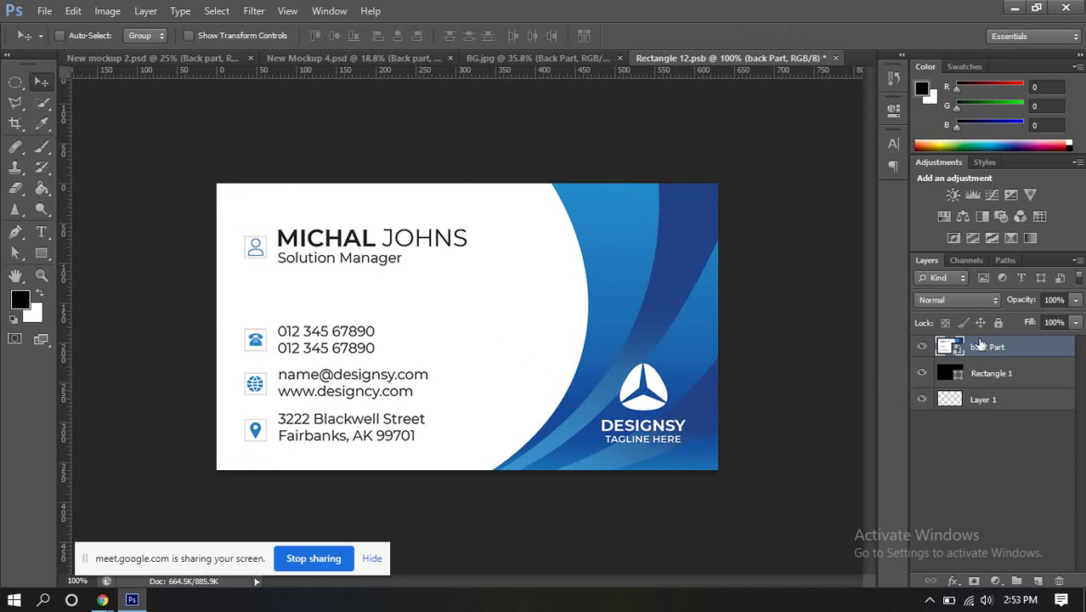
pyautogui.click(836, 58)
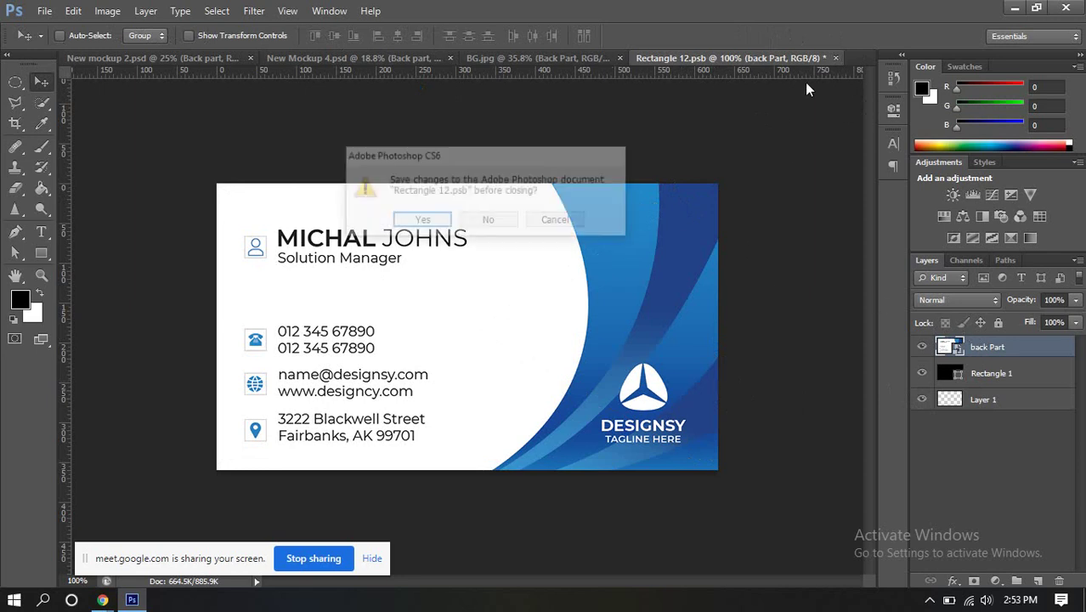
pyautogui.click(407, 224)
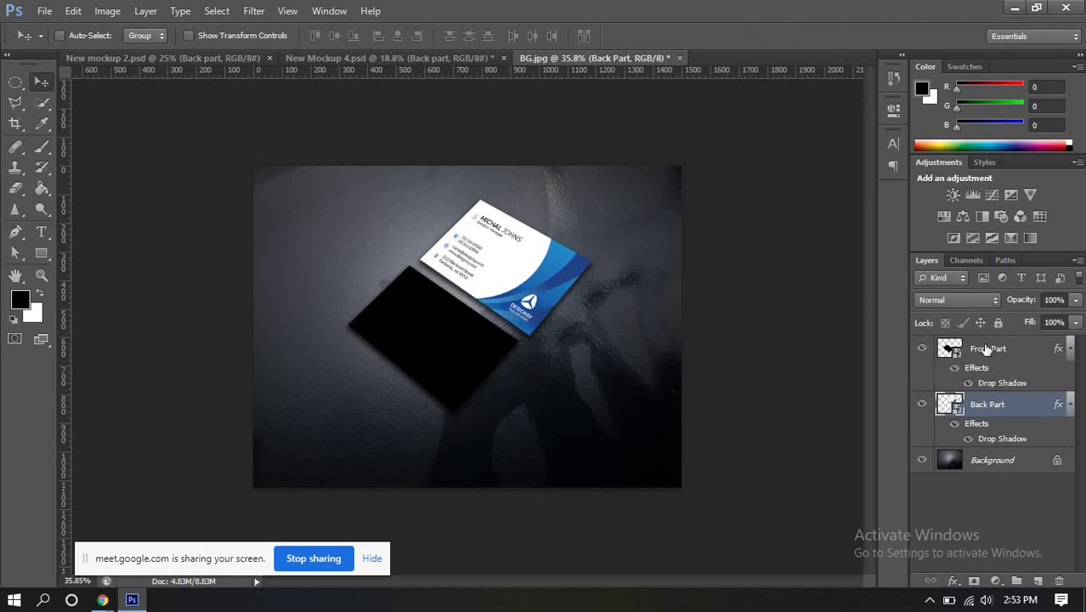
# Open the Front Part smart object's contents, place Front Part.jpg over the black rectangle, and save and close the contents.
pyautogui.click(986, 350)
pyautogui.doubleClick(948, 348)
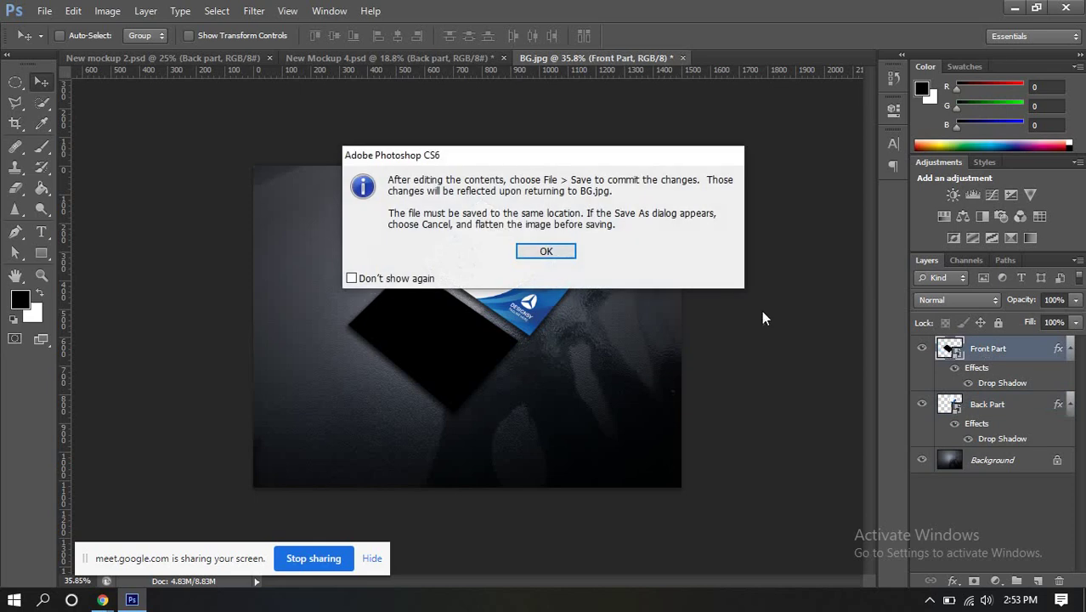
pyautogui.click(545, 252)
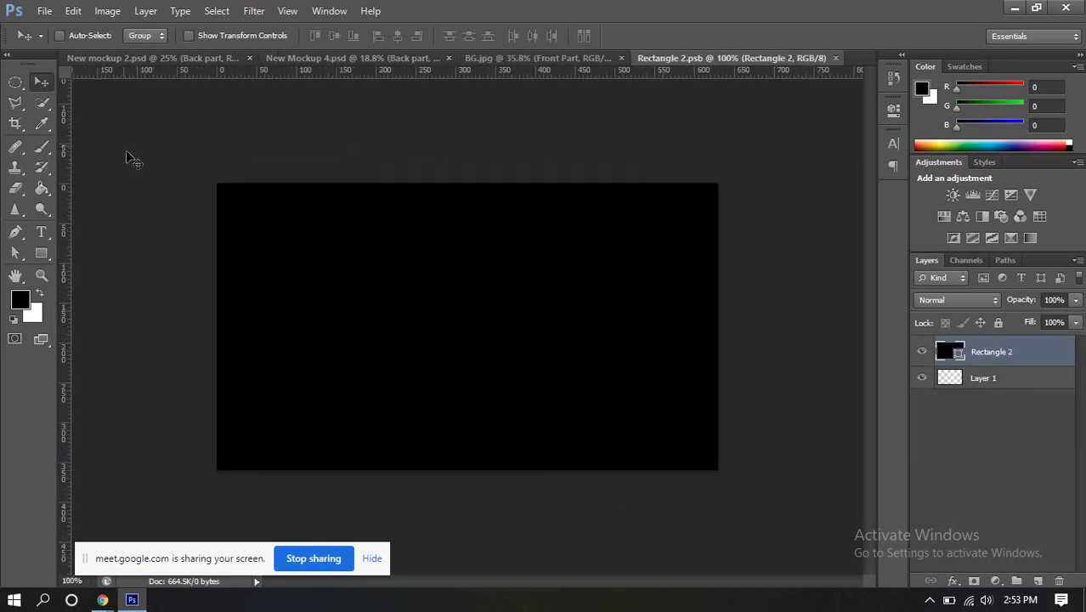
pyautogui.click(45, 10)
pyautogui.click(81, 270)
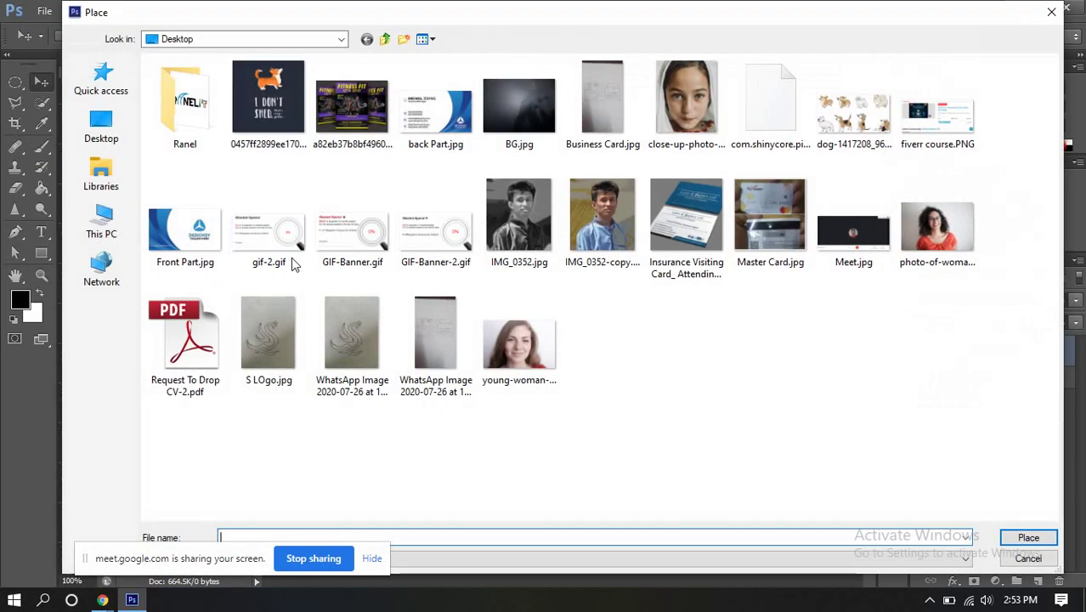
pyautogui.doubleClick(192, 225)
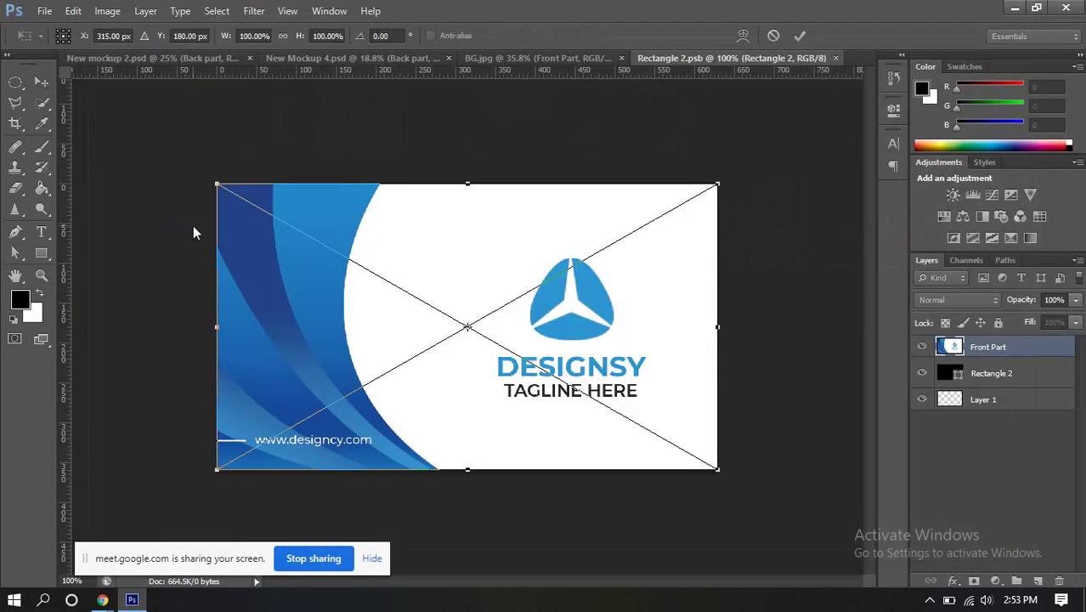
pyautogui.click(802, 35)
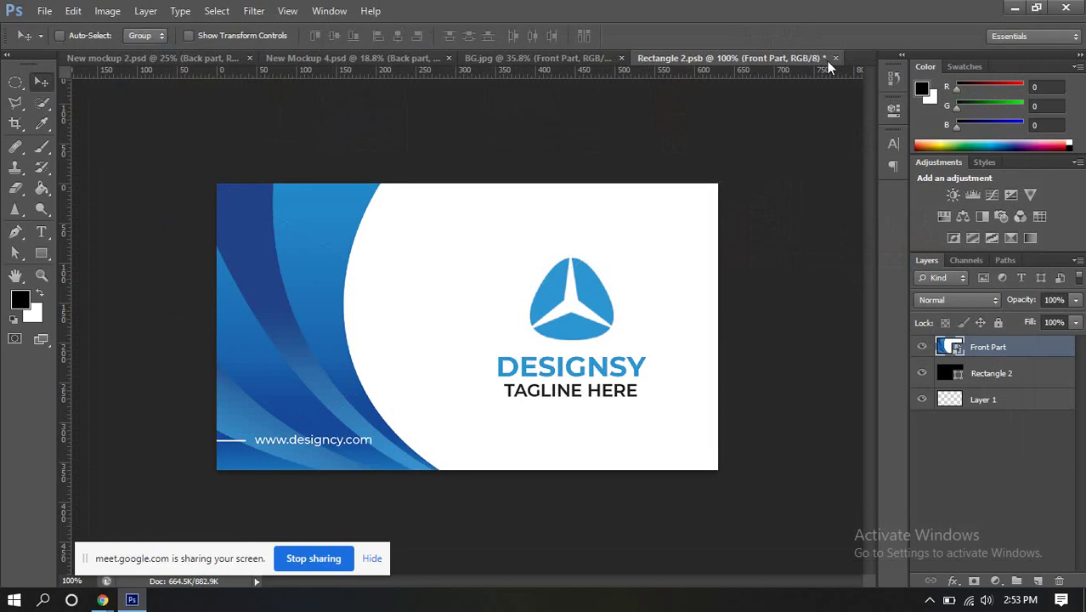
pyautogui.click(836, 58)
pyautogui.click(417, 222)
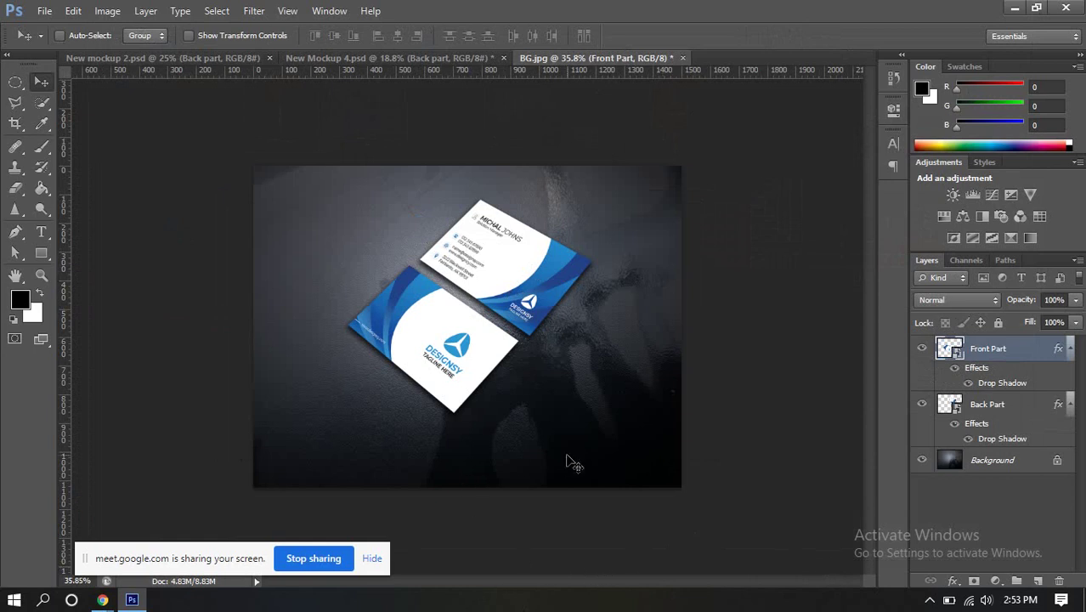
pyautogui.scroll(1, 516, 370)
pyautogui.scroll(1, 516, 370)
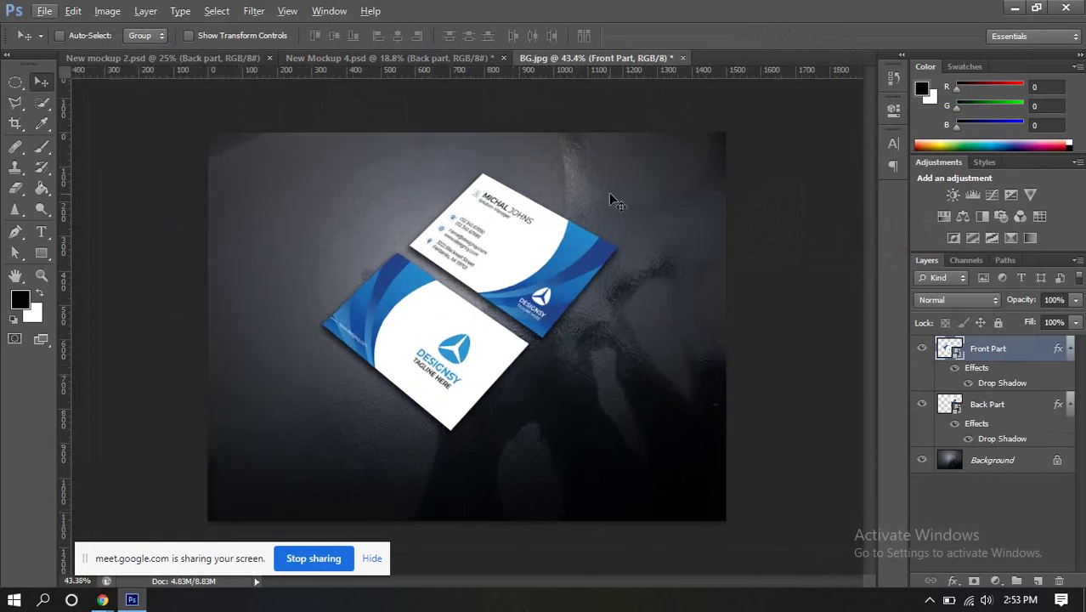
pyautogui.hotkey('ctrl', 't')
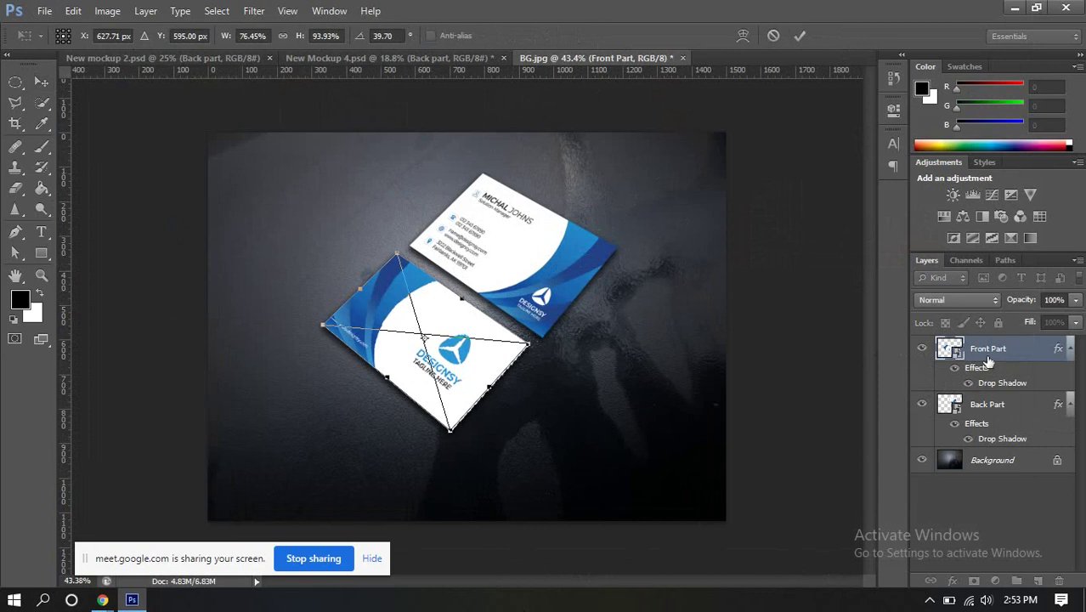
pyautogui.click(804, 36)
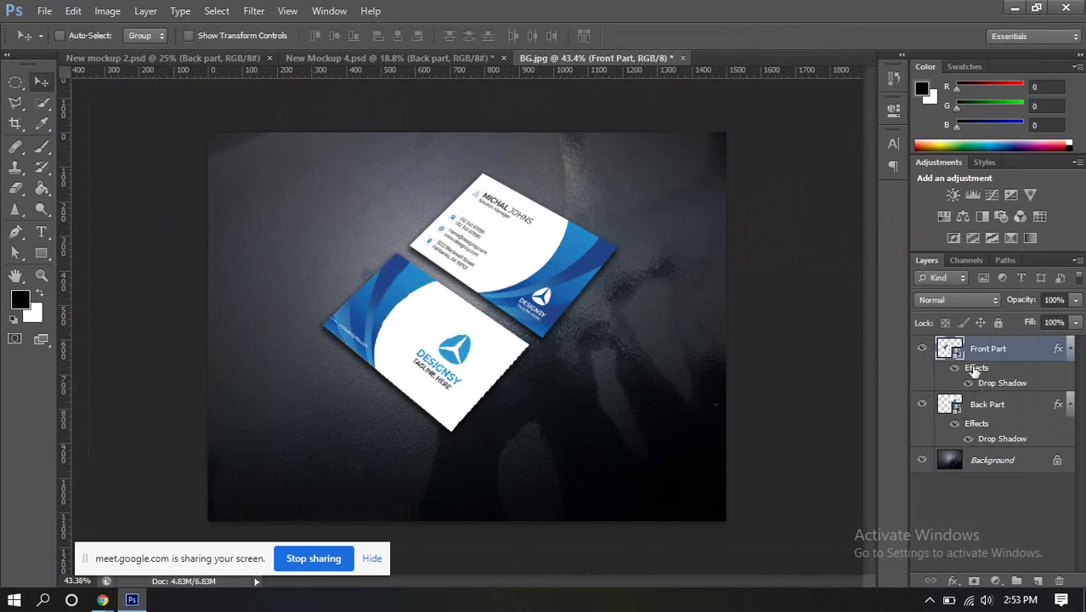
# Distort the Back Part card by pulling three of its corners slightly inward to refine its perspective, and apply the transform.
pyautogui.click(983, 405)
pyautogui.hotkey('ctrl', 't')
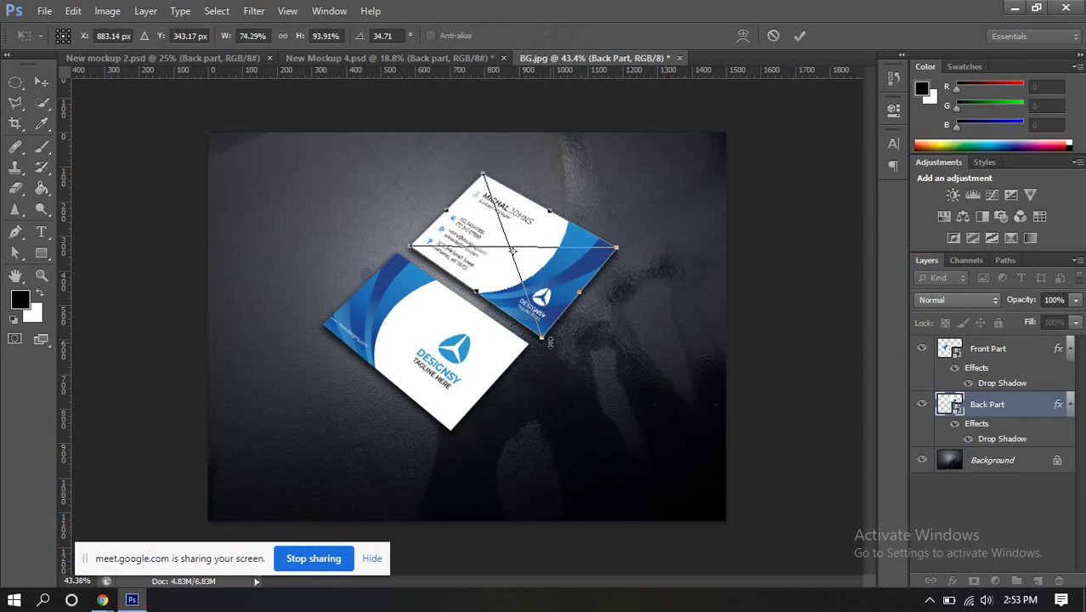
pyautogui.rightClick(527, 269)
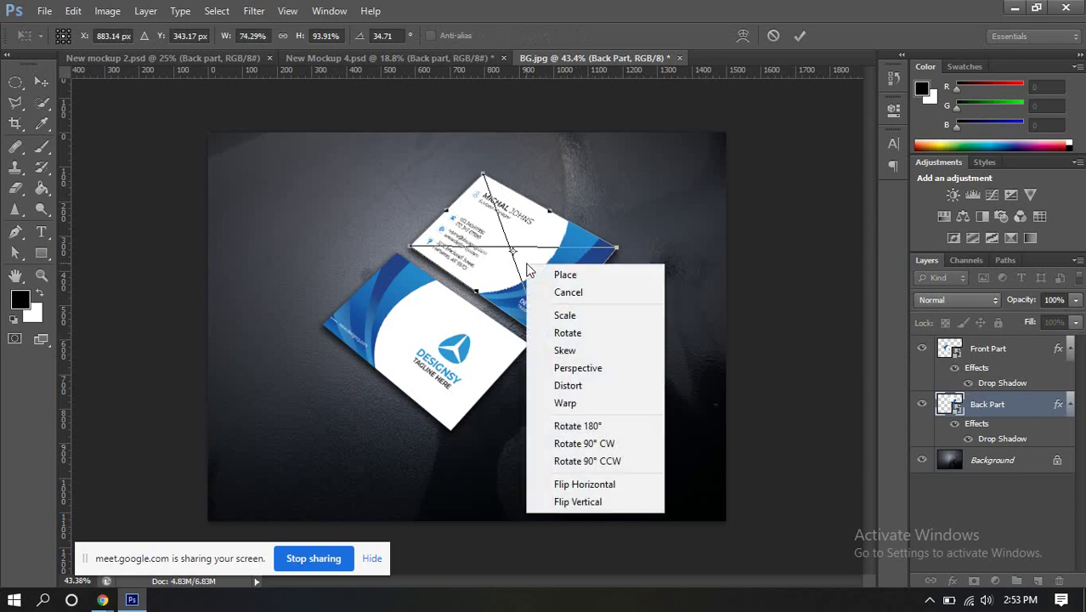
pyautogui.click(571, 381)
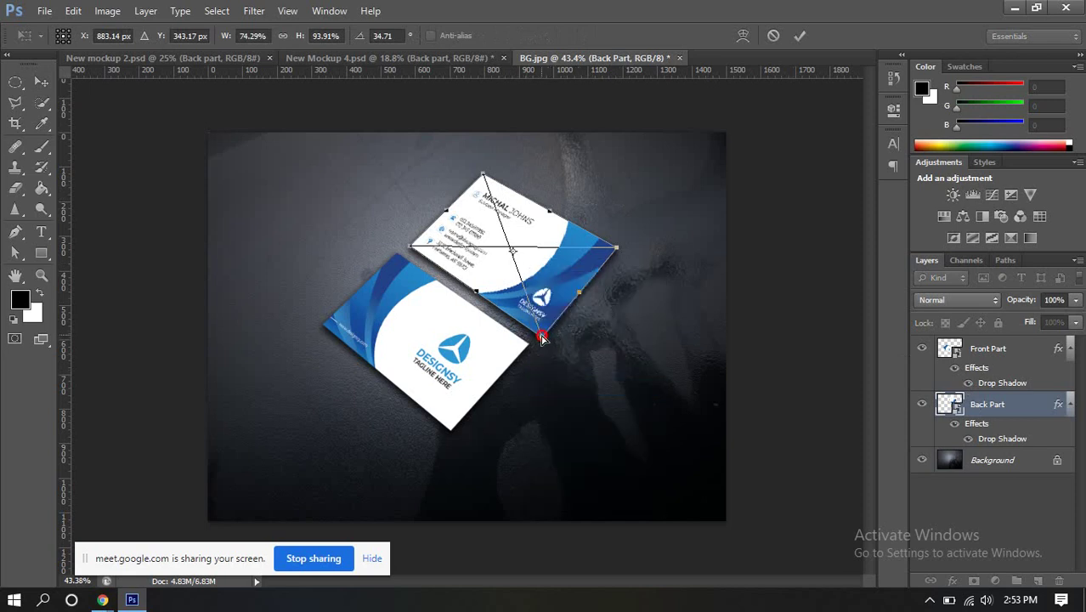
pyautogui.moveTo(543, 337); pyautogui.dragTo(540, 333)
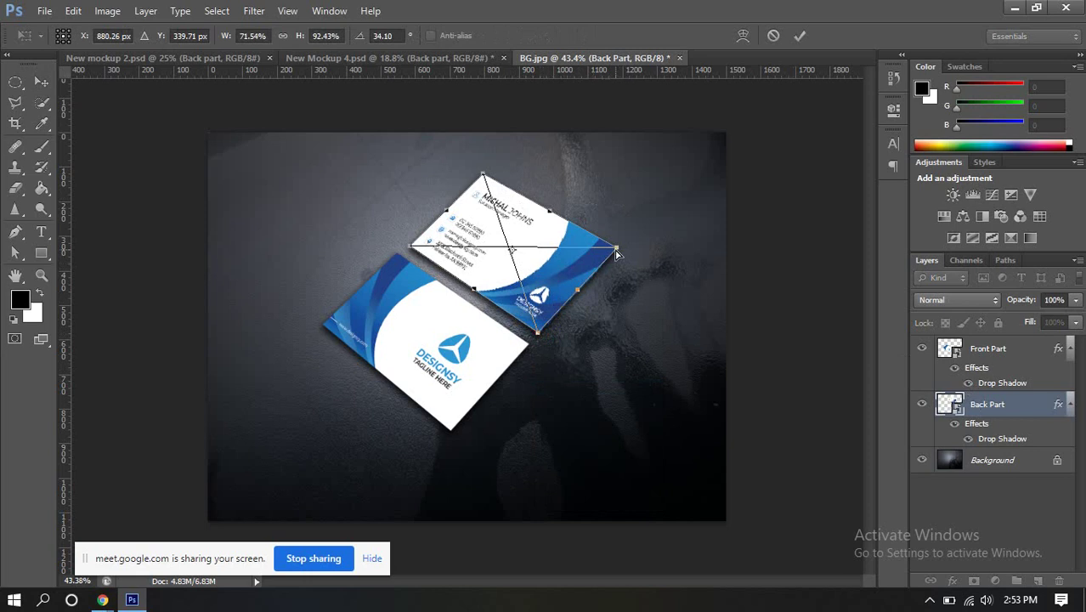
pyautogui.moveTo(616, 252); pyautogui.dragTo(612, 253)
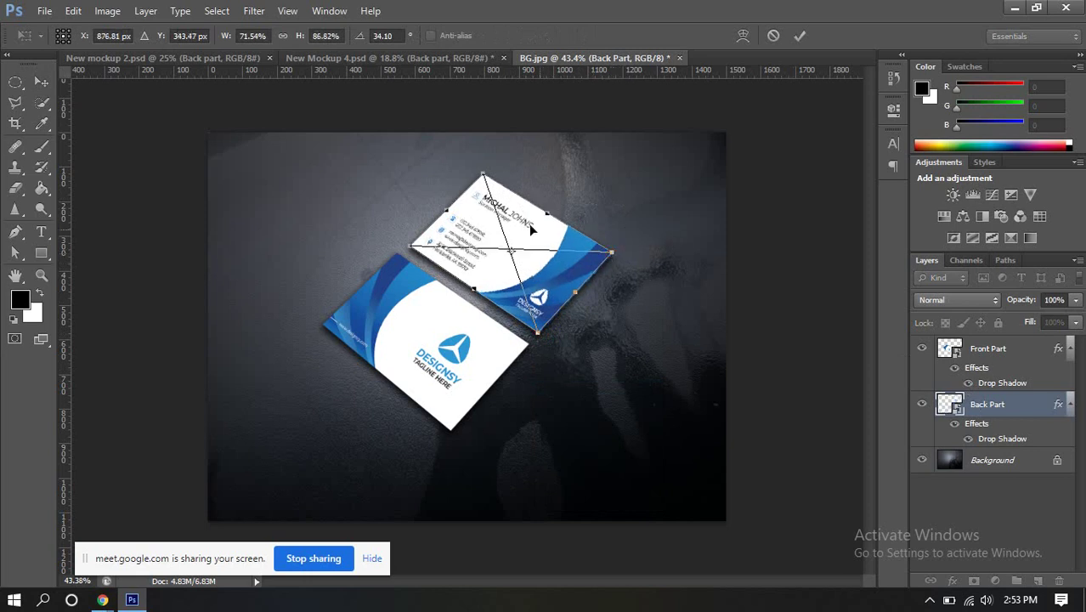
pyautogui.moveTo(483, 176); pyautogui.dragTo(483, 183)
pyautogui.moveTo(518, 234); pyautogui.dragTo(517, 234)
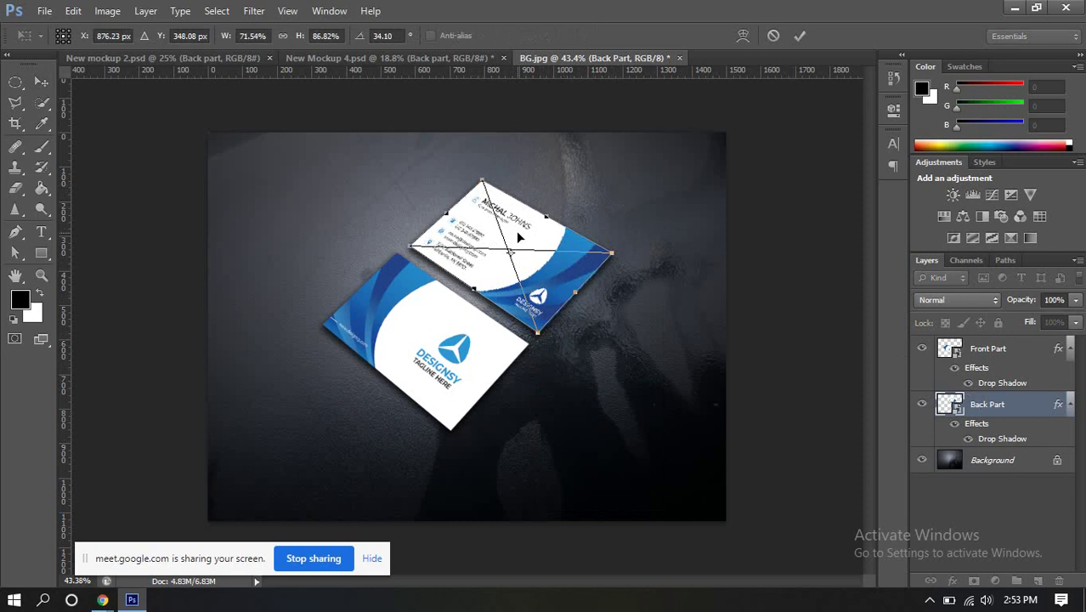
pyautogui.click(801, 36)
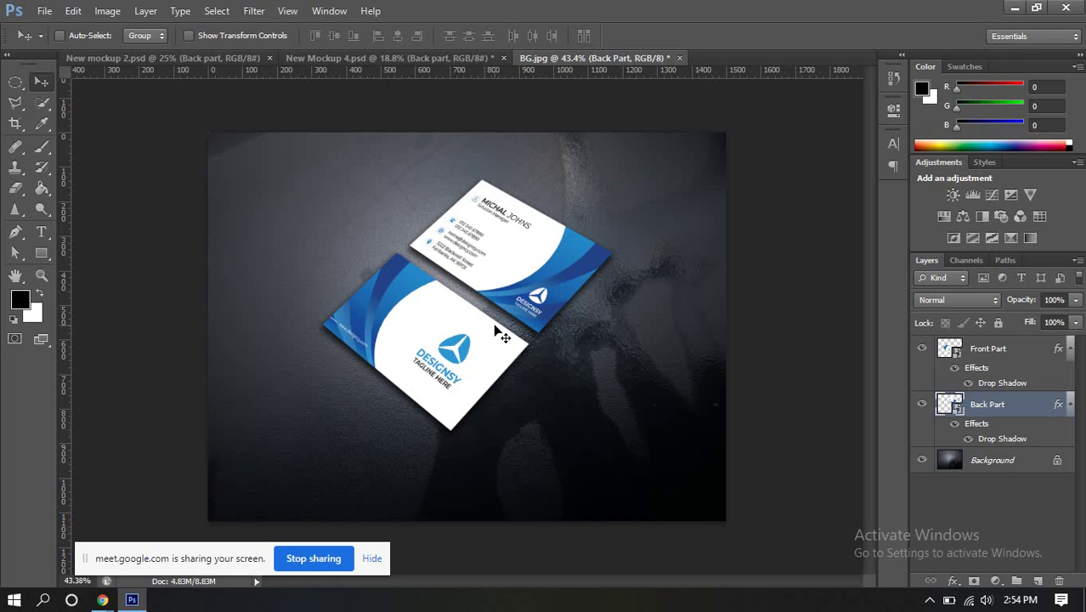
# Distort the Front Part card by pulling its lower, outer and upper corners slightly inward to refine the perspective, and apply the transform.
pyautogui.click(993, 350)
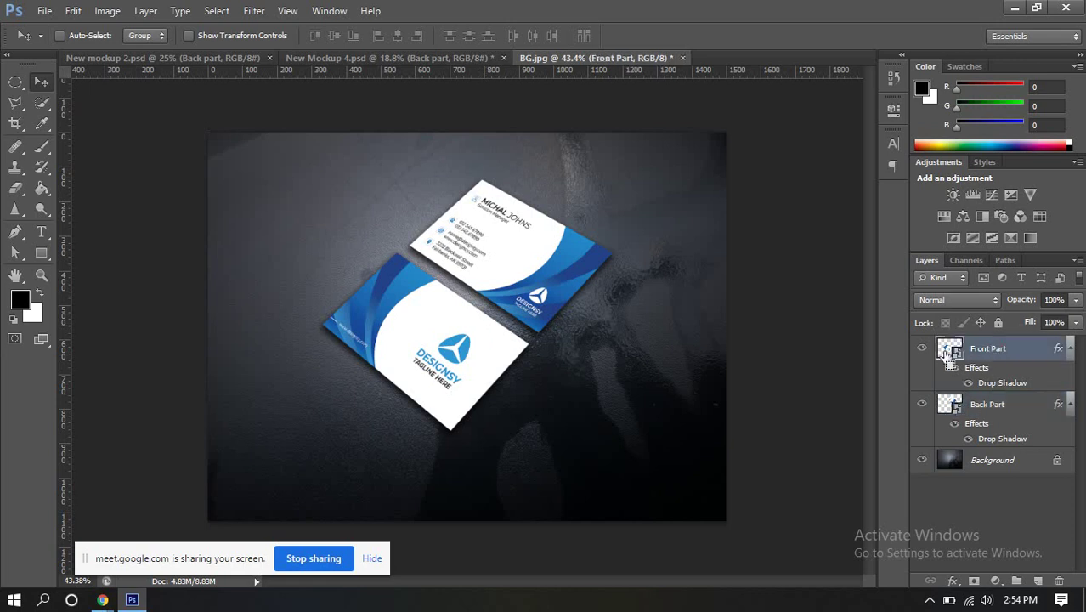
pyautogui.hotkey('ctrl', 't')
pyautogui.rightClick(464, 318)
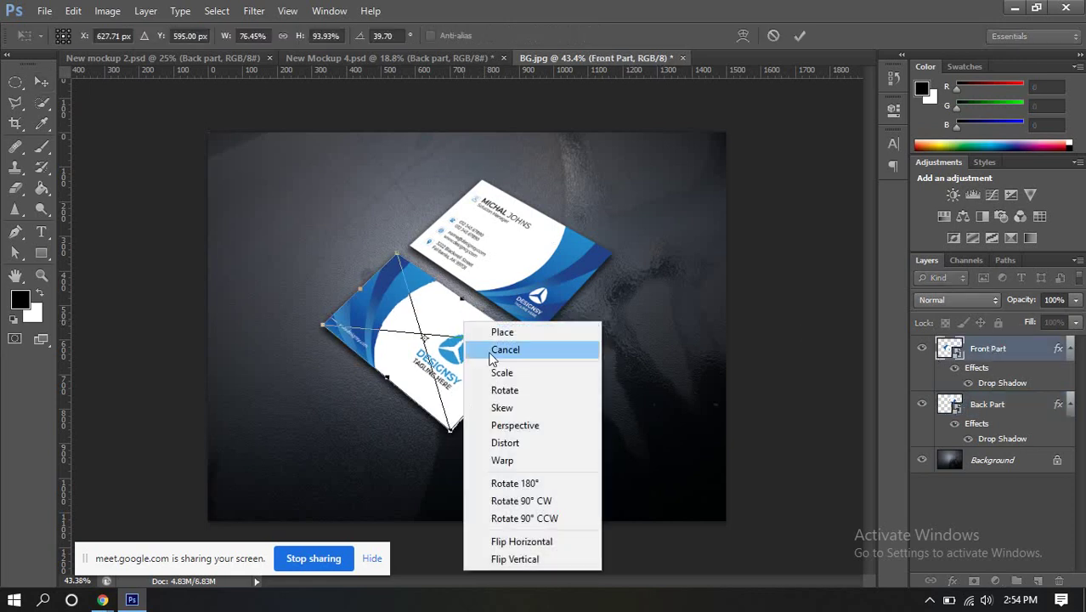
pyautogui.click(503, 443)
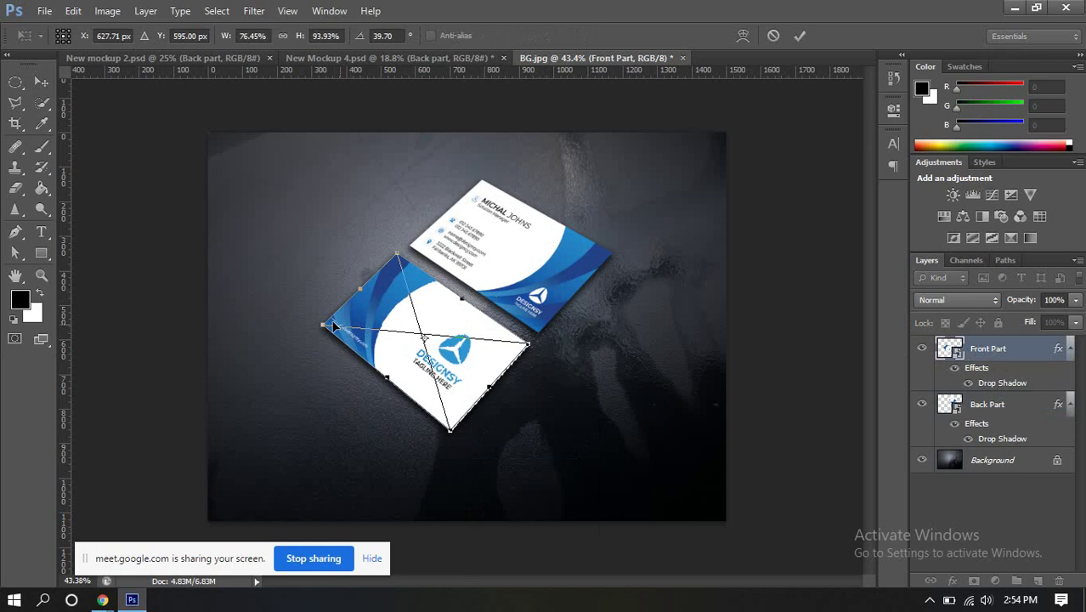
pyautogui.moveTo(450, 431); pyautogui.dragTo(449, 422)
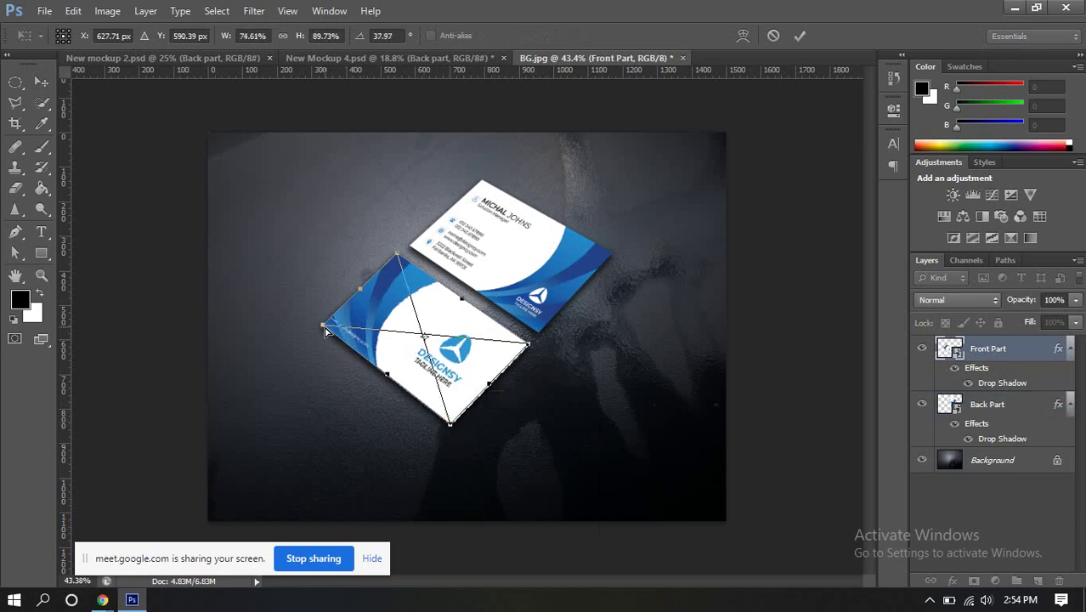
pyautogui.moveTo(327, 325); pyautogui.dragTo(330, 317)
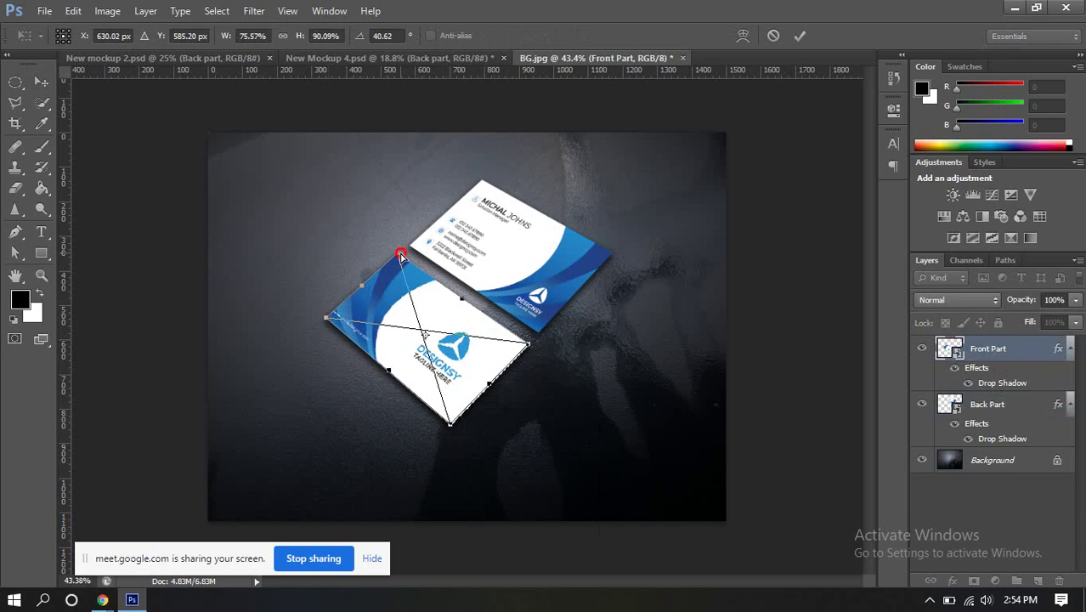
pyautogui.moveTo(401, 255); pyautogui.dragTo(401, 256)
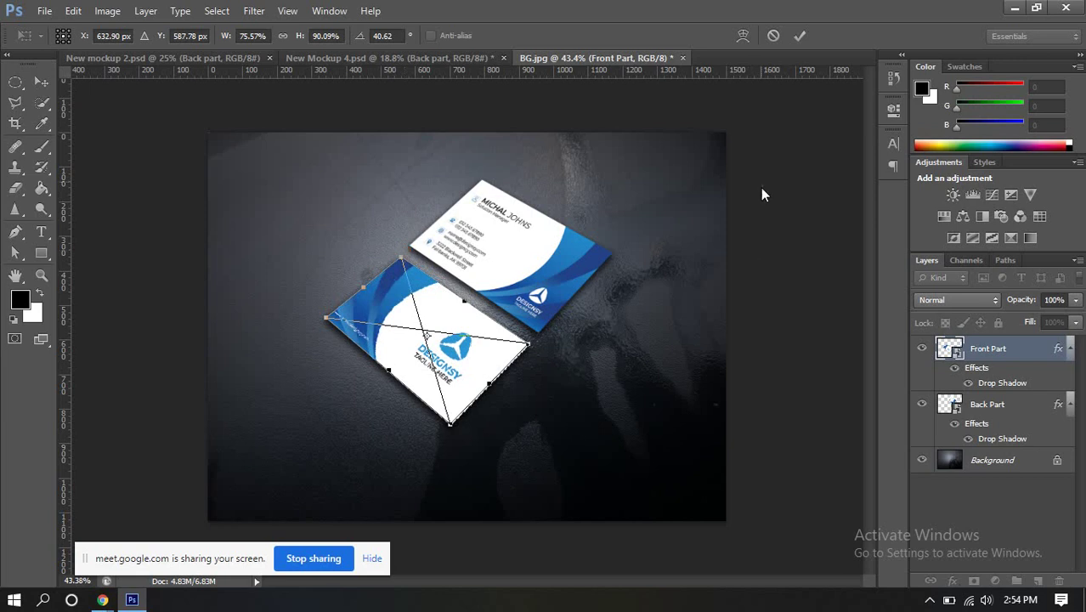
pyautogui.scroll(6, 493, 228)
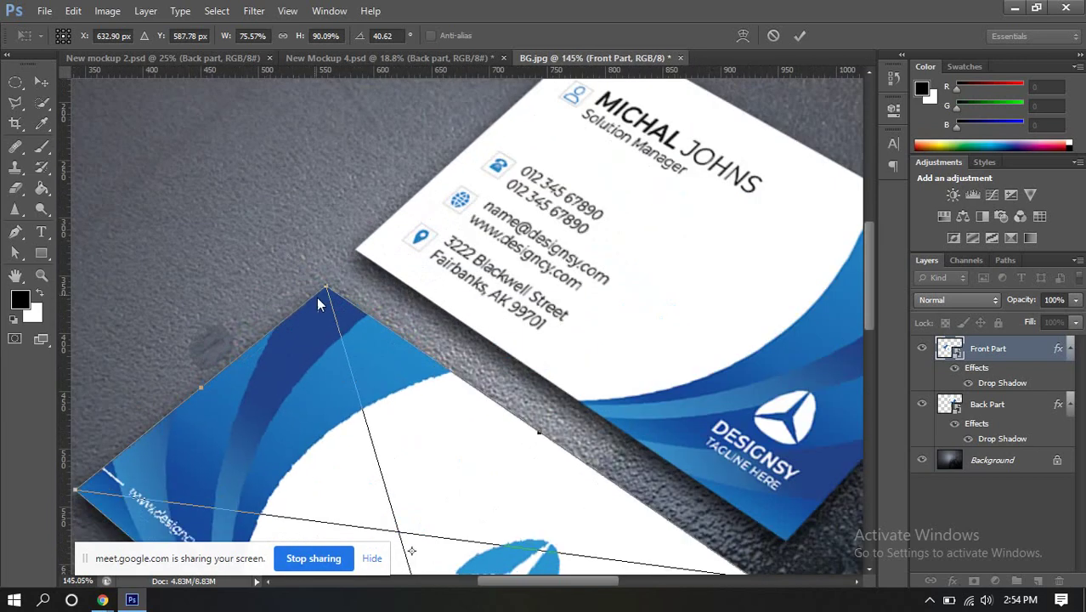
pyautogui.moveTo(327, 286); pyautogui.dragTo(329, 280)
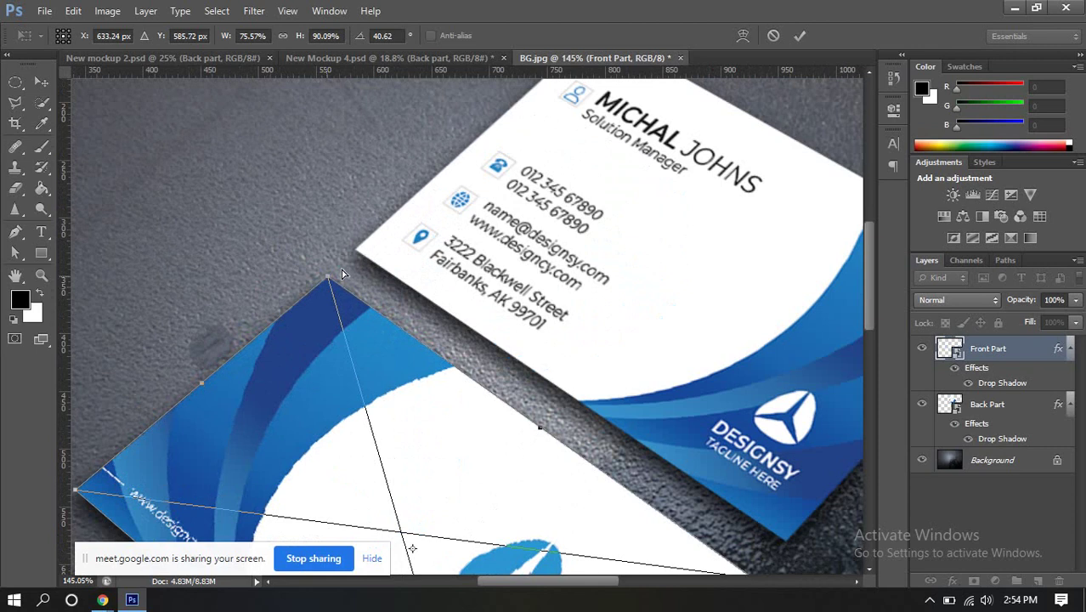
pyautogui.click(800, 36)
pyautogui.hotkey('ctrl', '0')
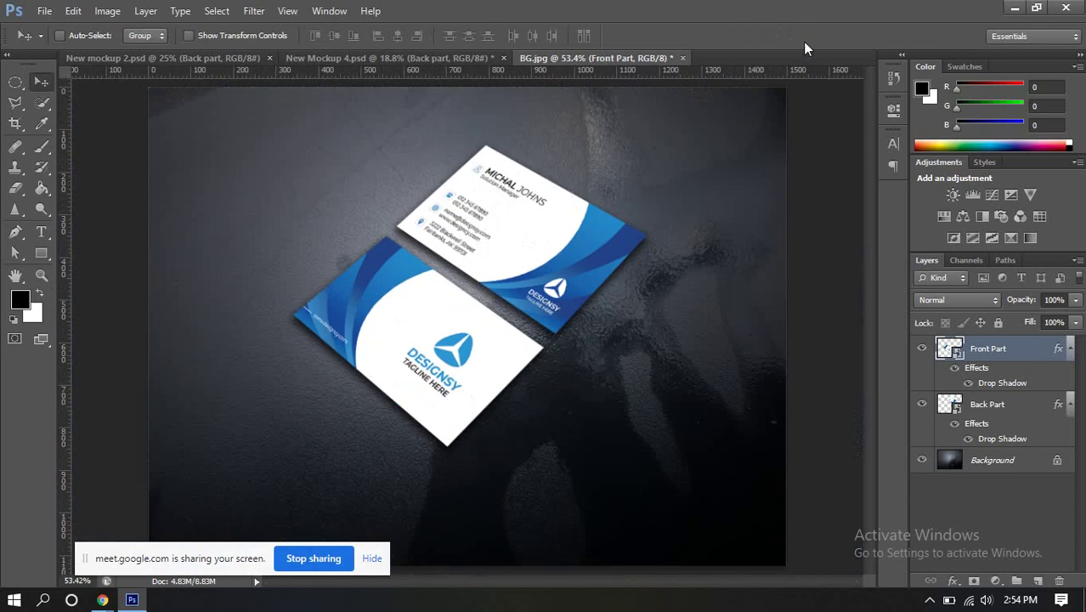
pyautogui.scroll(-2, 616, 286)
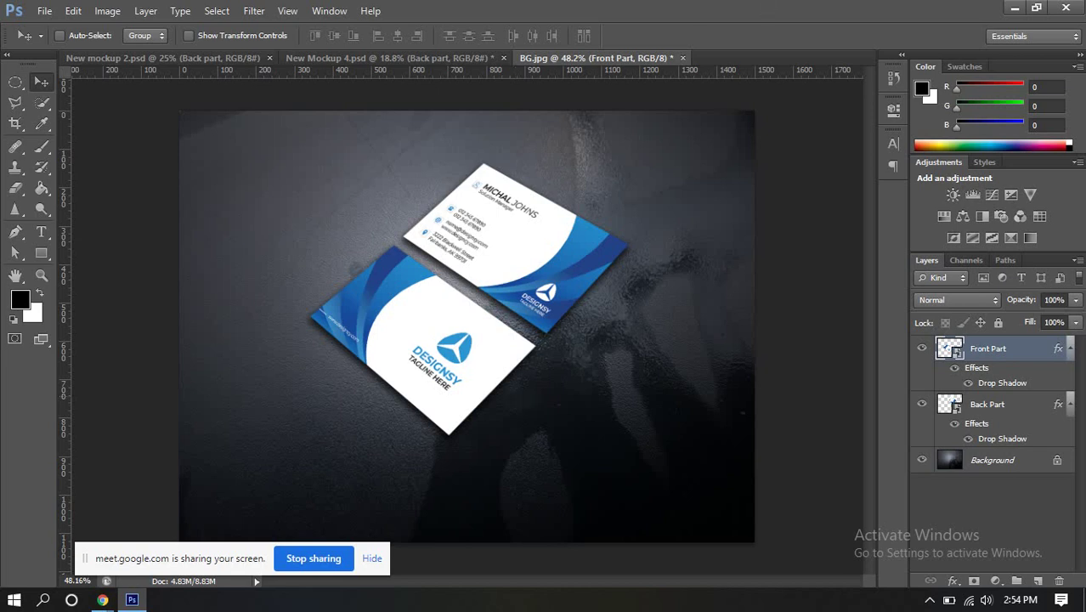
# Switch to Chrome and browse the Google image results for Business Card Design mockup.
pyautogui.moveTo(102, 600)
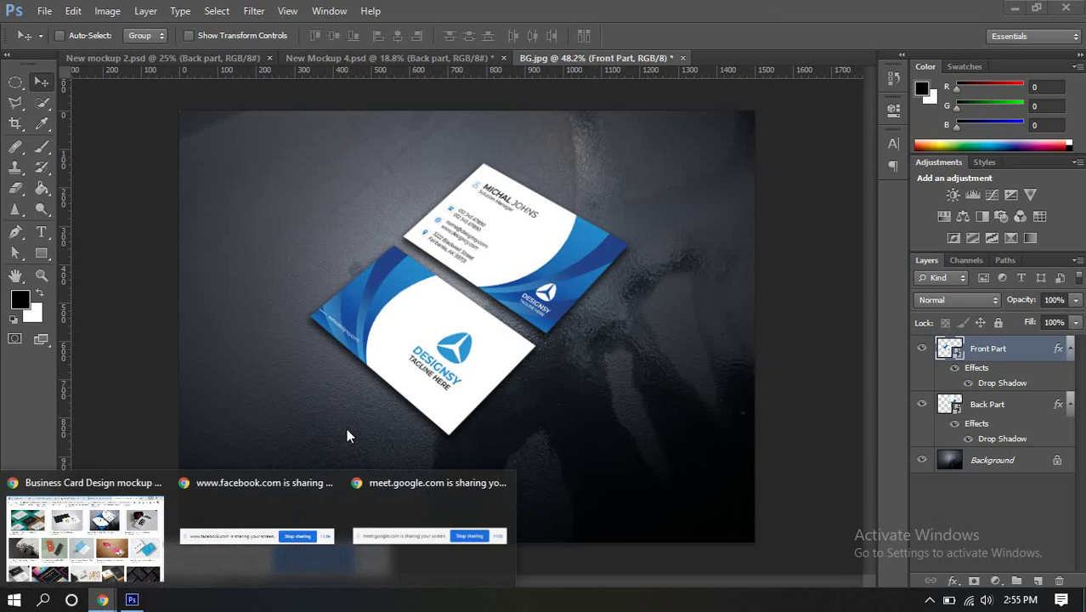
pyautogui.click(105, 540)
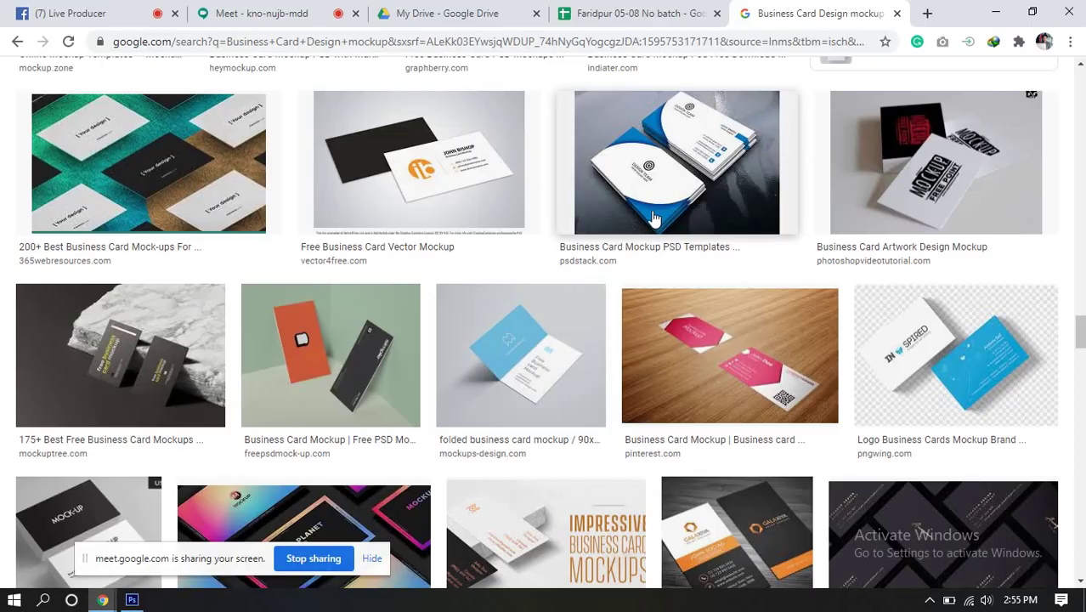
pyautogui.scroll(-5, 662, 221)
pyautogui.scroll(15, 654, 238)
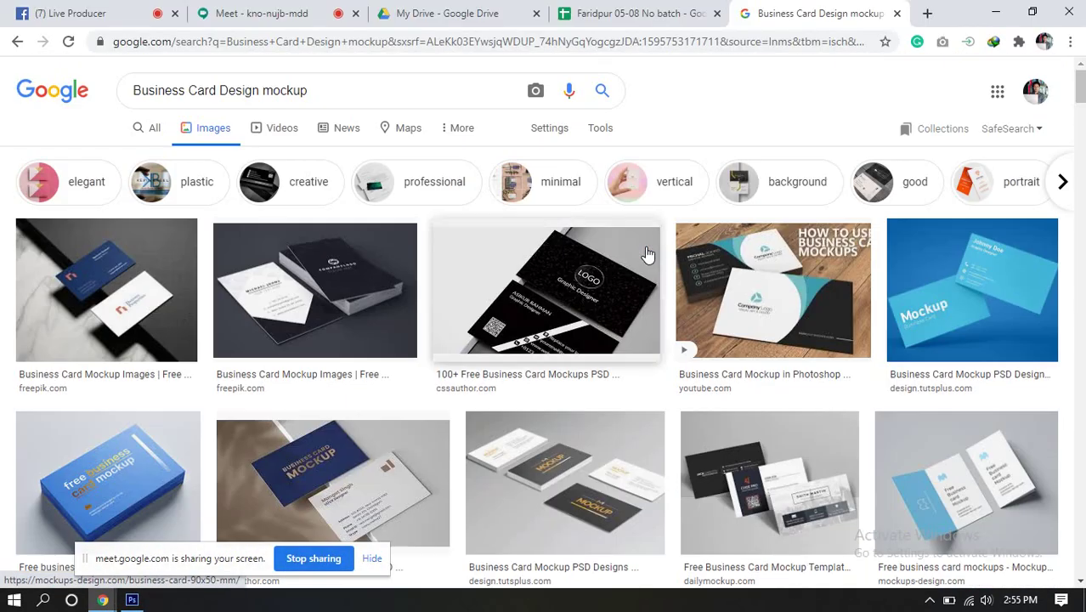
pyautogui.click(370, 79)
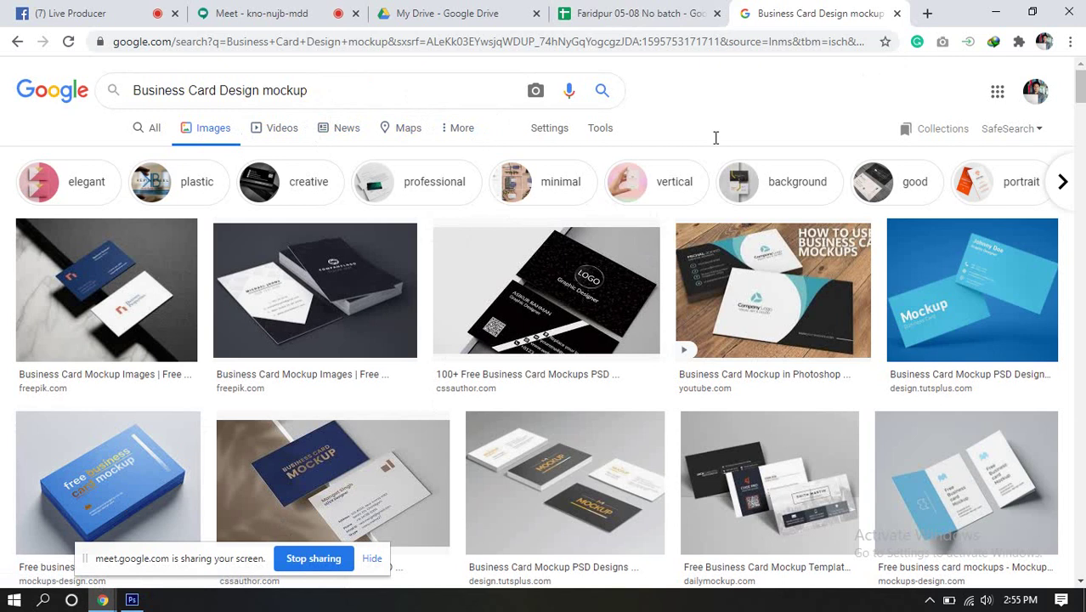
# Show the files shared with this account in Google Drive, and close the extra blank browser page.
pyautogui.click(928, 12)
pyautogui.click(384, 12)
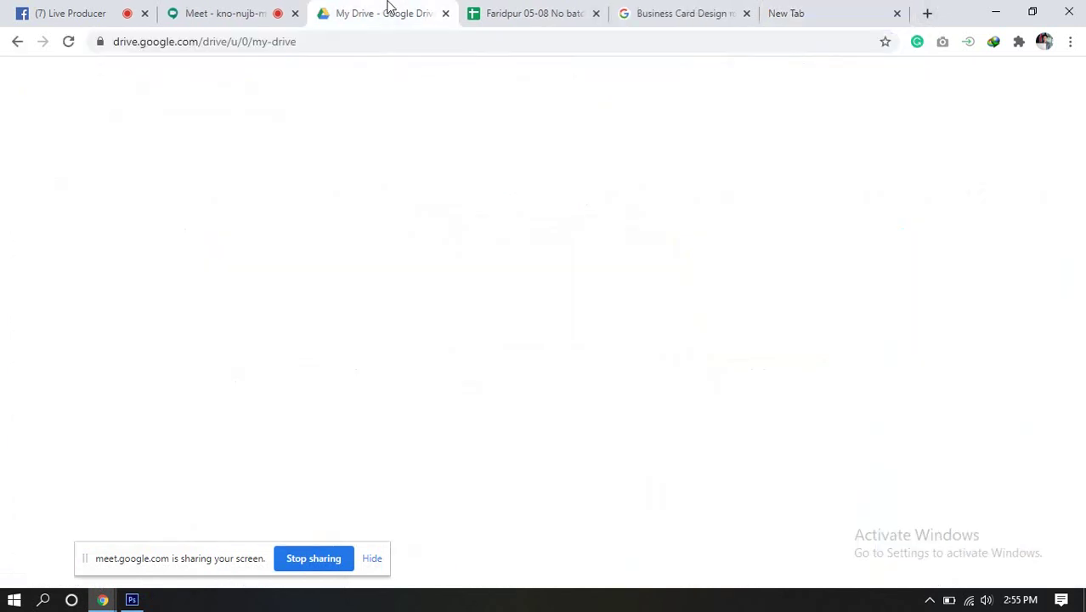
pyautogui.scroll(-3, 492, 343)
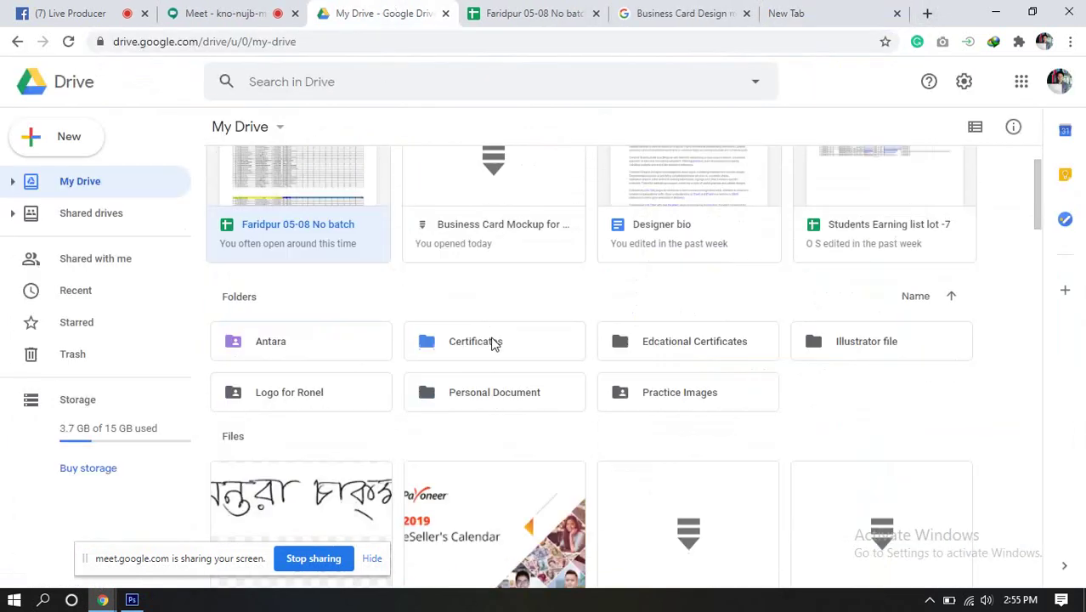
pyautogui.click(97, 258)
pyautogui.click(796, 7)
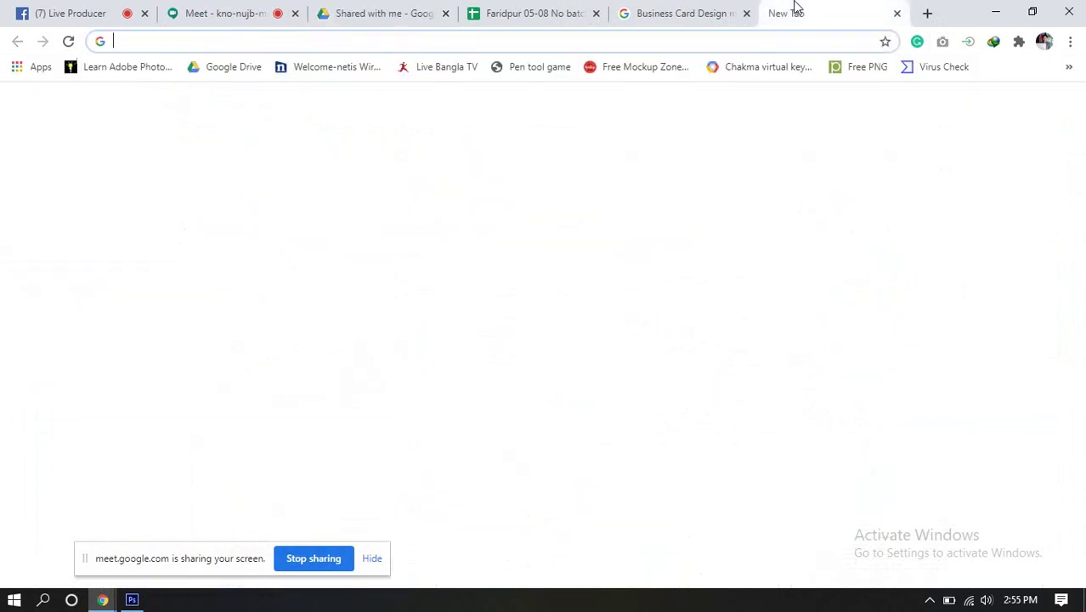
pyautogui.click(896, 13)
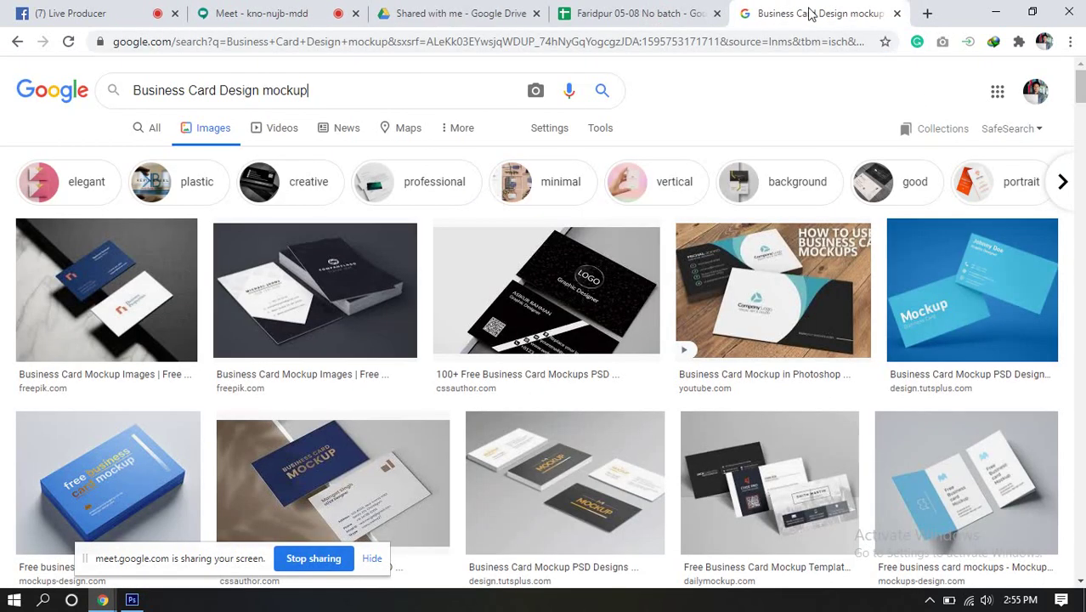
# Copy the sharing link of BG.jpg from the shared Google Drive files.
pyautogui.click(426, 10)
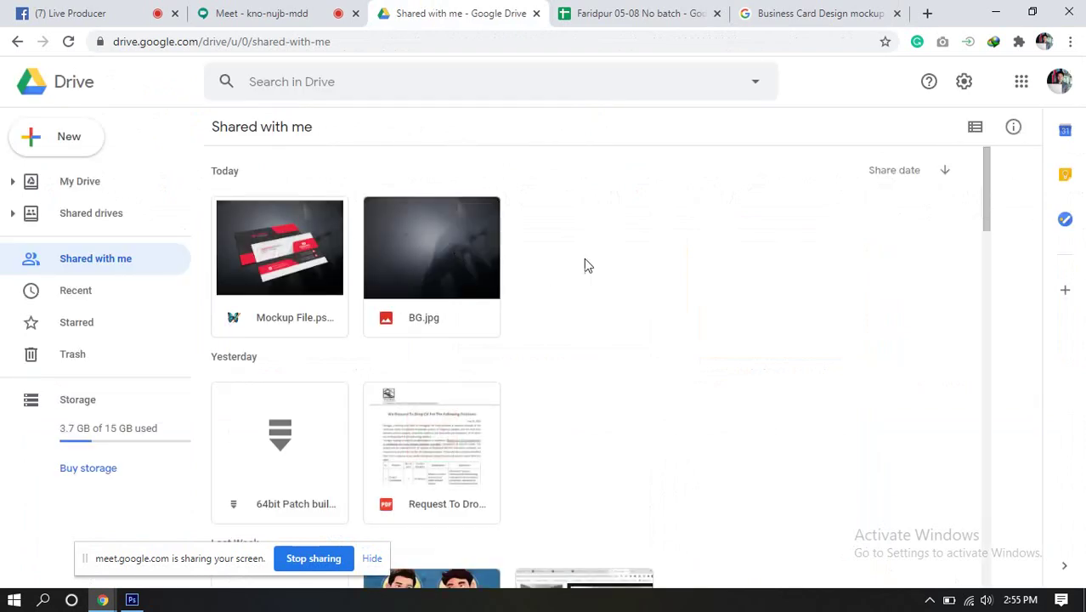
pyautogui.click(396, 239)
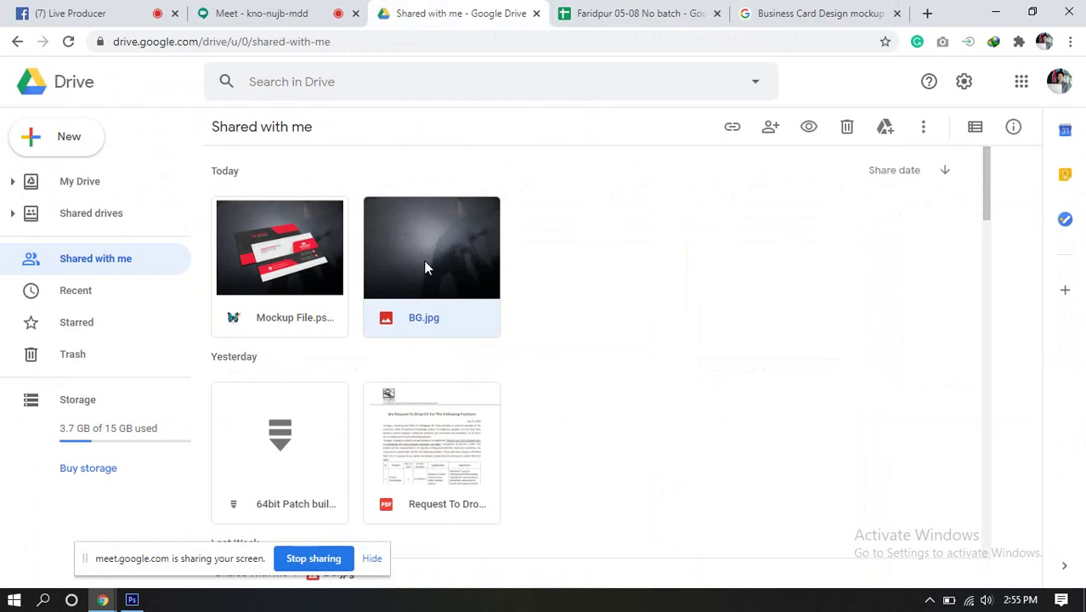
pyautogui.click(732, 128)
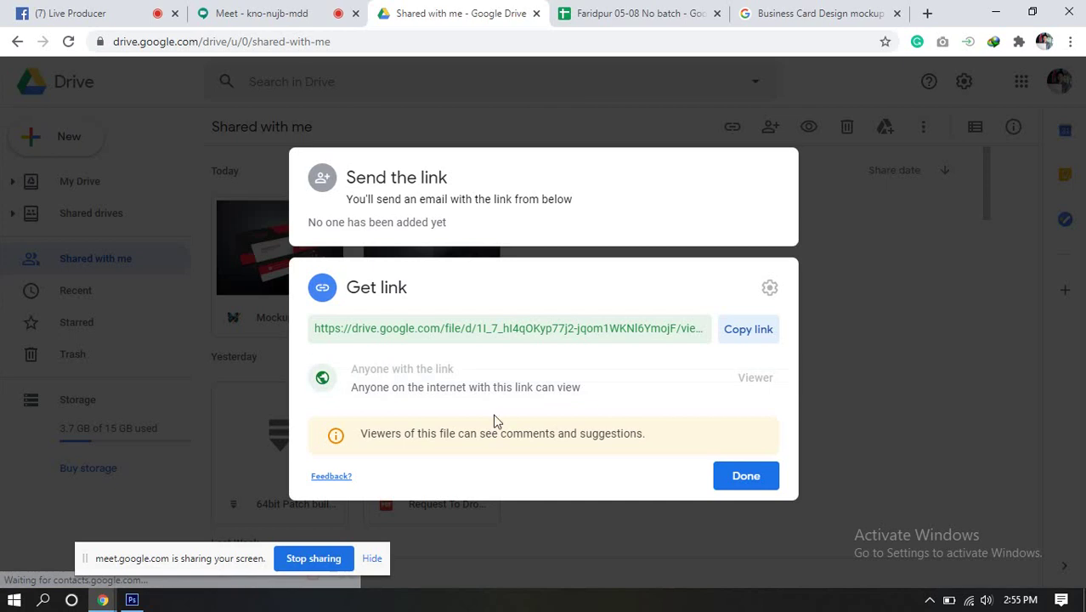
pyautogui.click(756, 331)
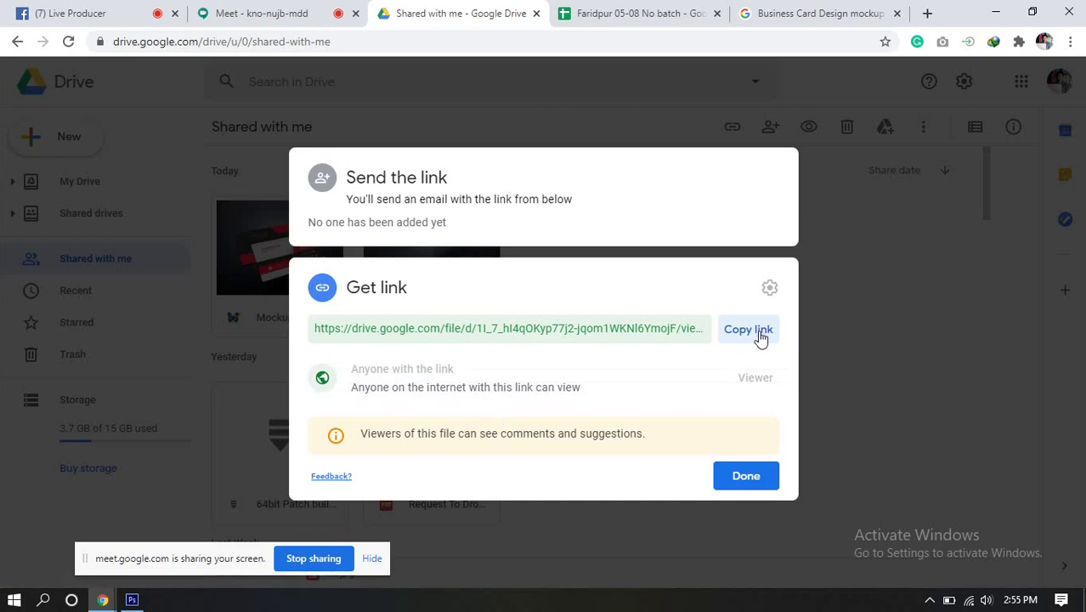
pyautogui.click(733, 480)
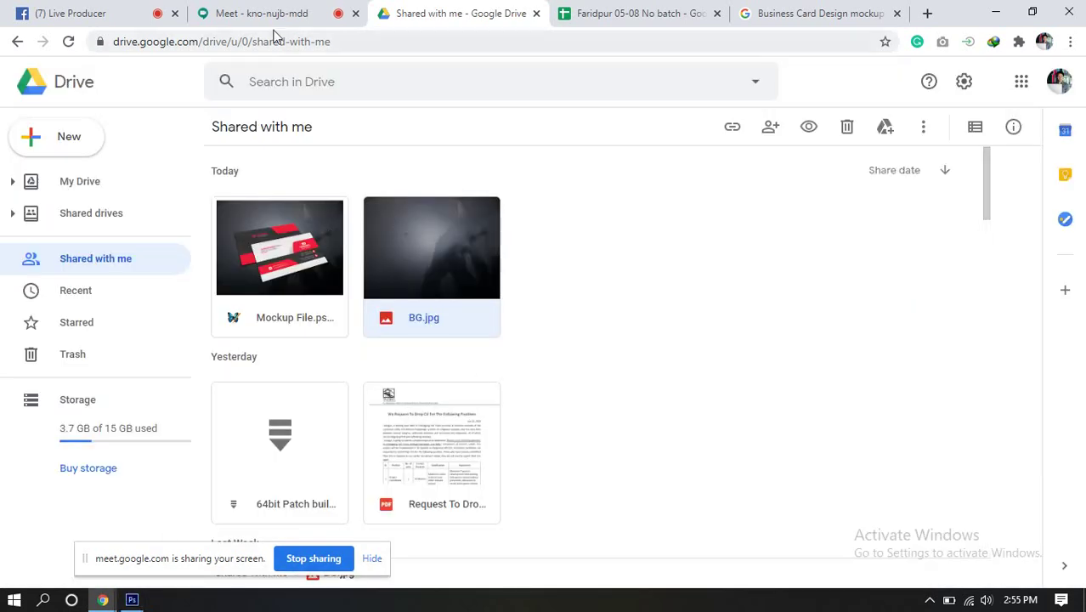
# Paste the BG.jpg sharing link into the Google Meet chat and send it to everyone.
pyautogui.click(304, 14)
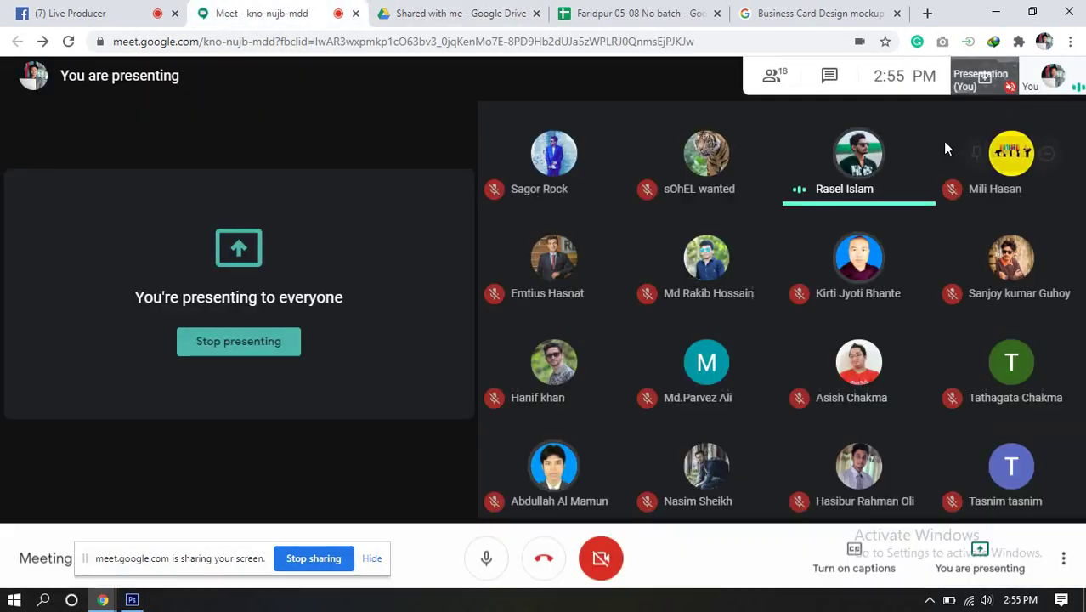
pyautogui.click(819, 79)
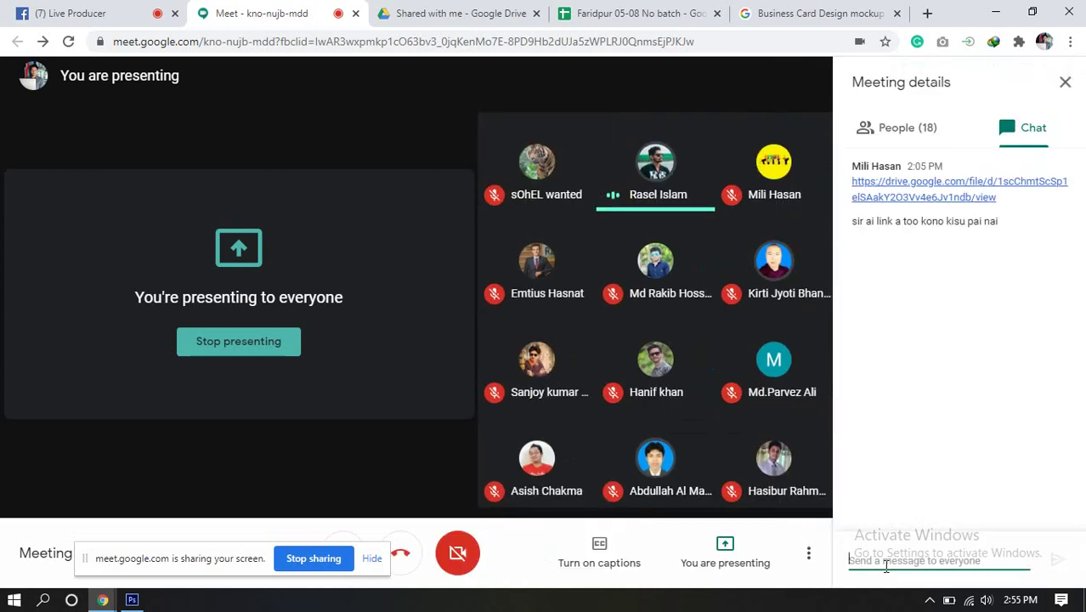
pyautogui.hotkey('ctrl', 'v')
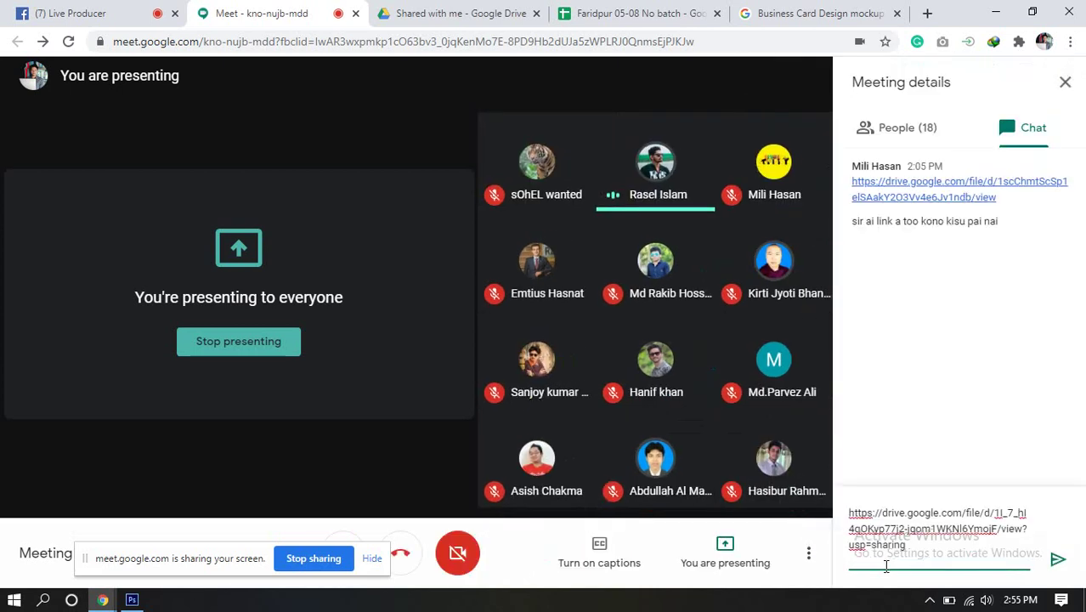
pyautogui.press('Return')
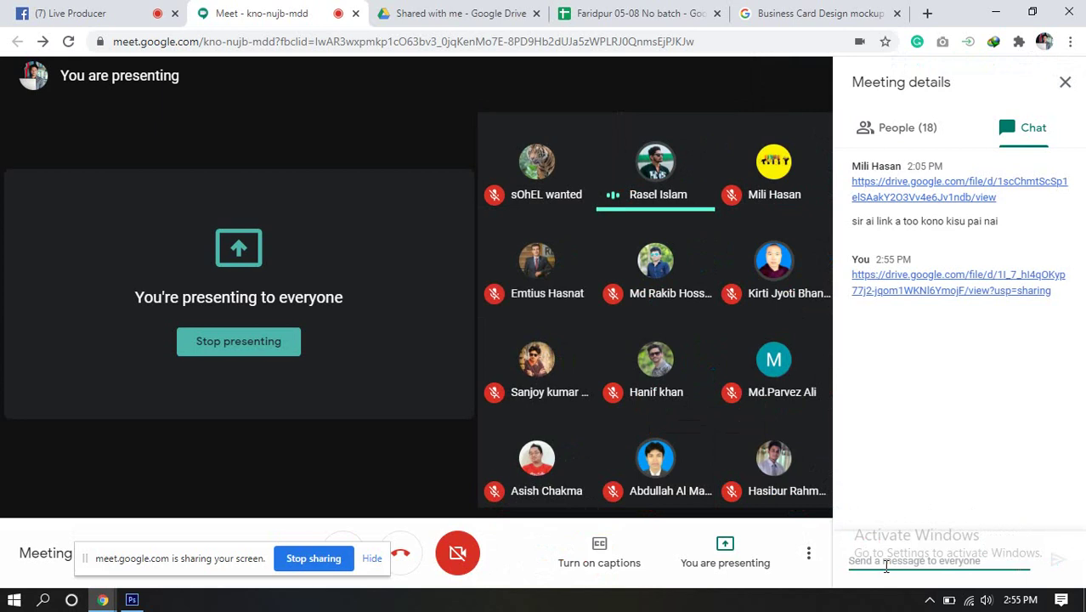
pyautogui.click(817, 13)
pyautogui.click(679, 9)
pyautogui.click(423, 10)
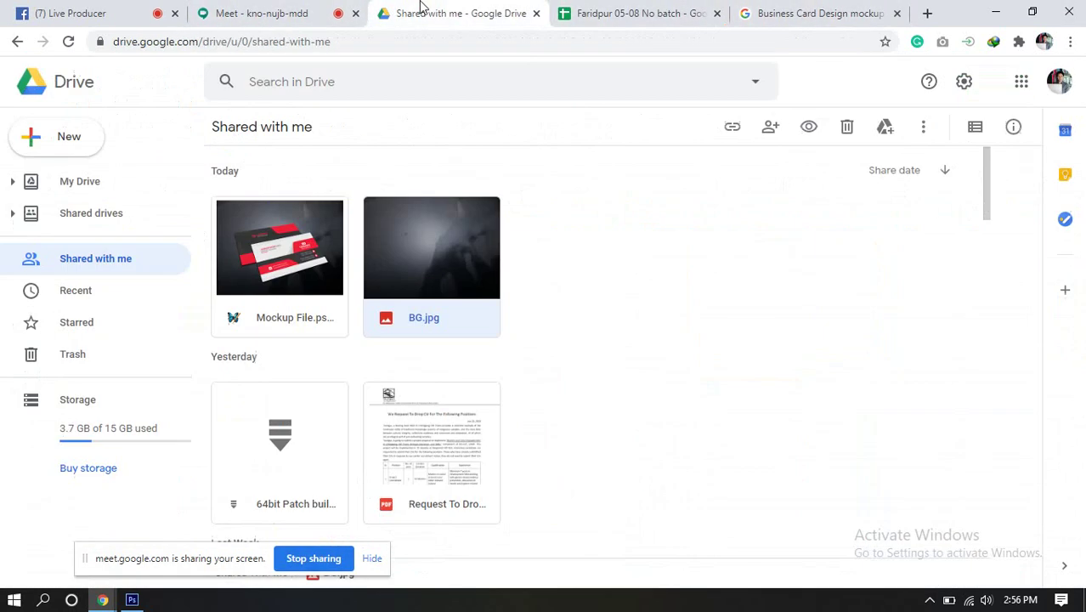
pyautogui.click(289, 7)
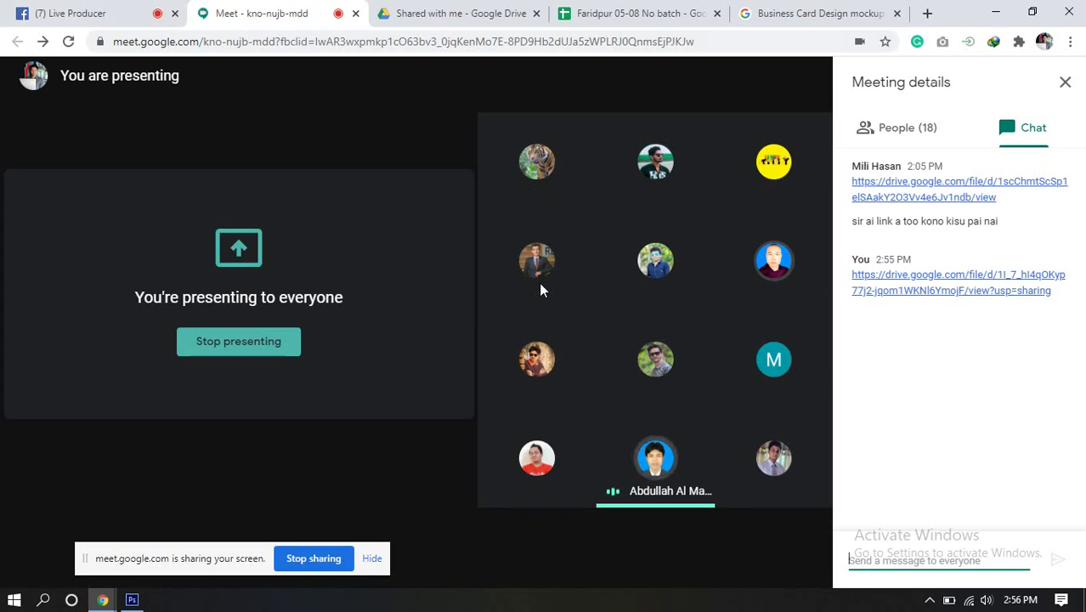
# Look further through the business card mockup images in the Google results for reference designs.
pyautogui.click(816, 13)
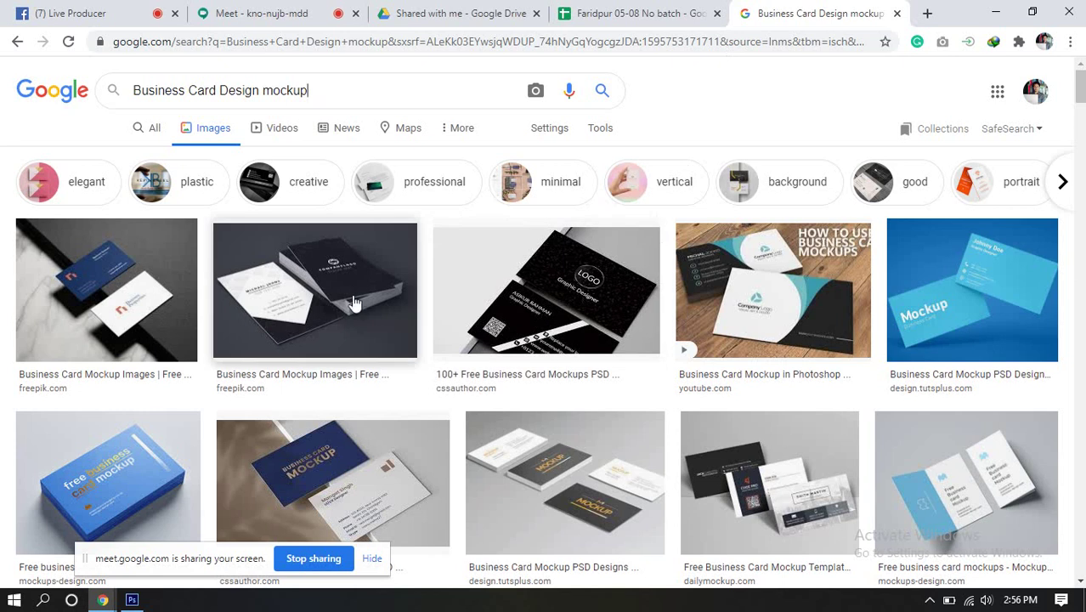
pyautogui.scroll(-2, 348, 311)
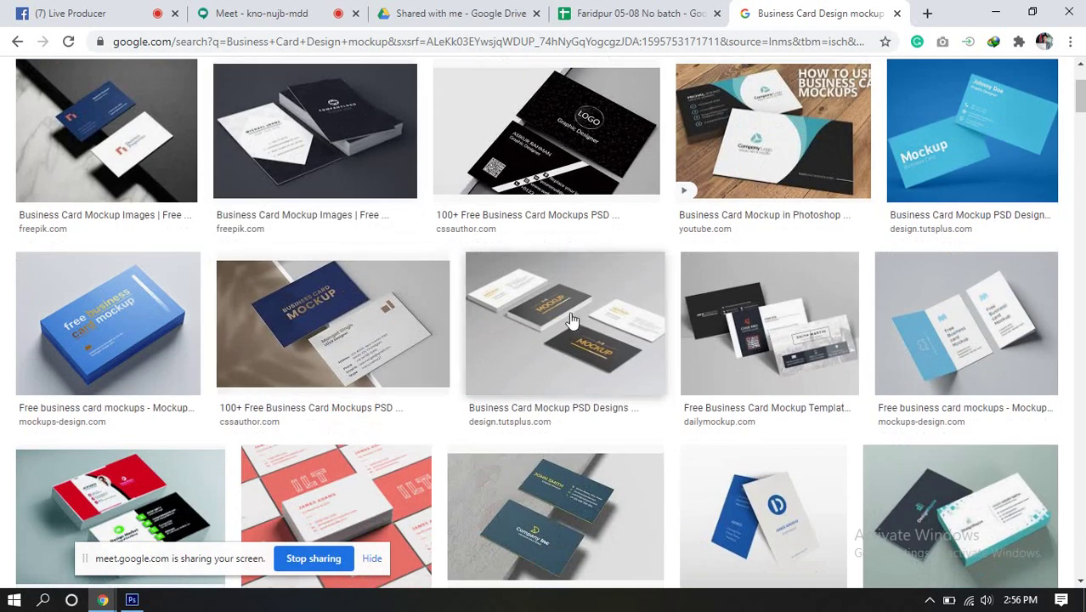
pyautogui.scroll(-1, 565, 319)
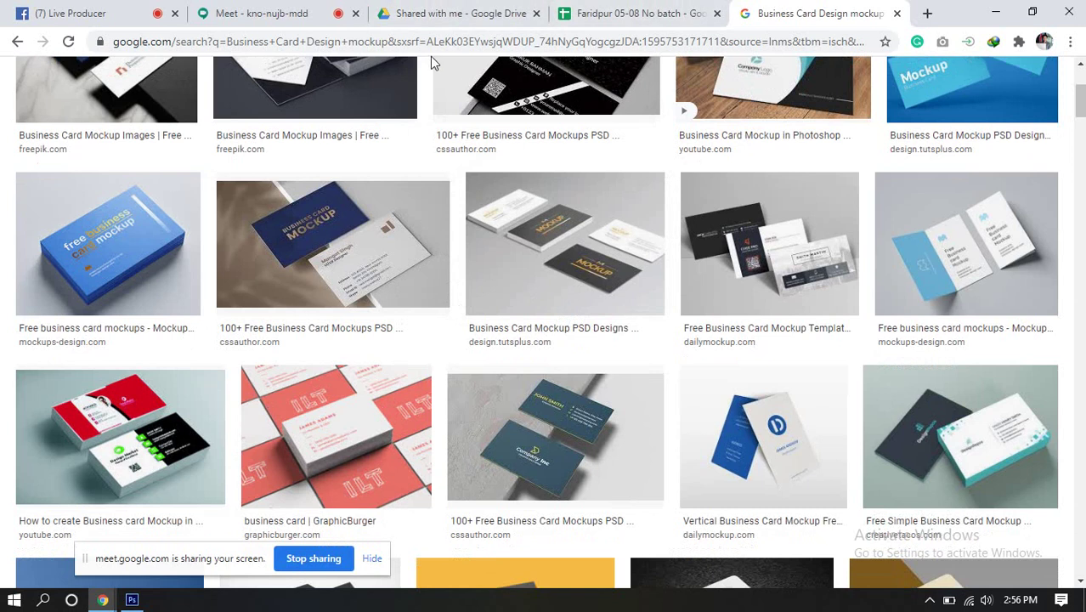
# Return to Photoshop, hide and reshow the Back Part layer to identify its card, and select that layer.
pyautogui.click(1003, 7)
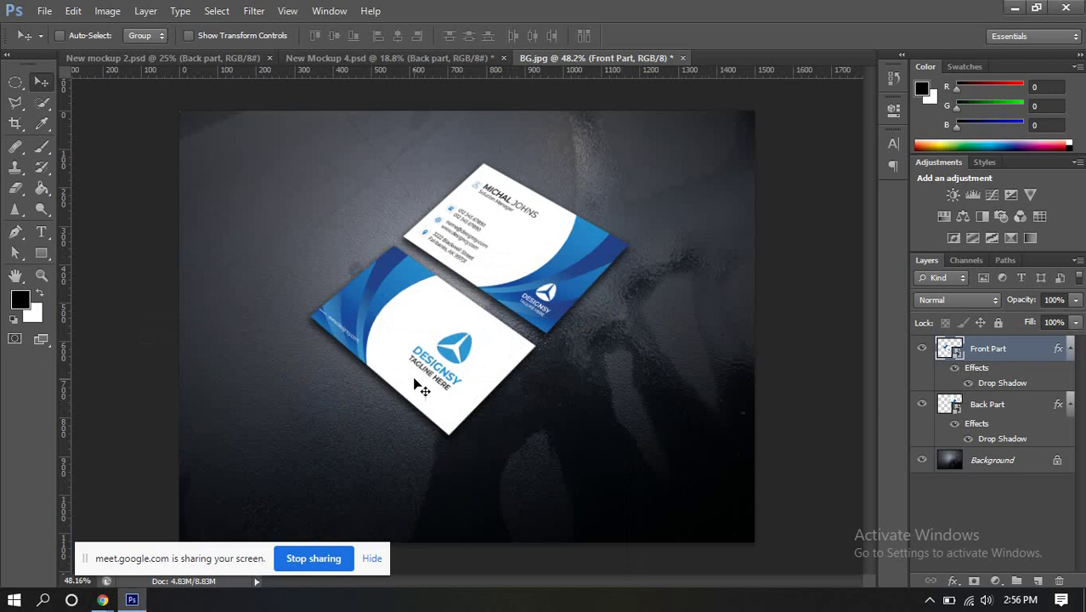
pyautogui.scroll(2, 433, 375)
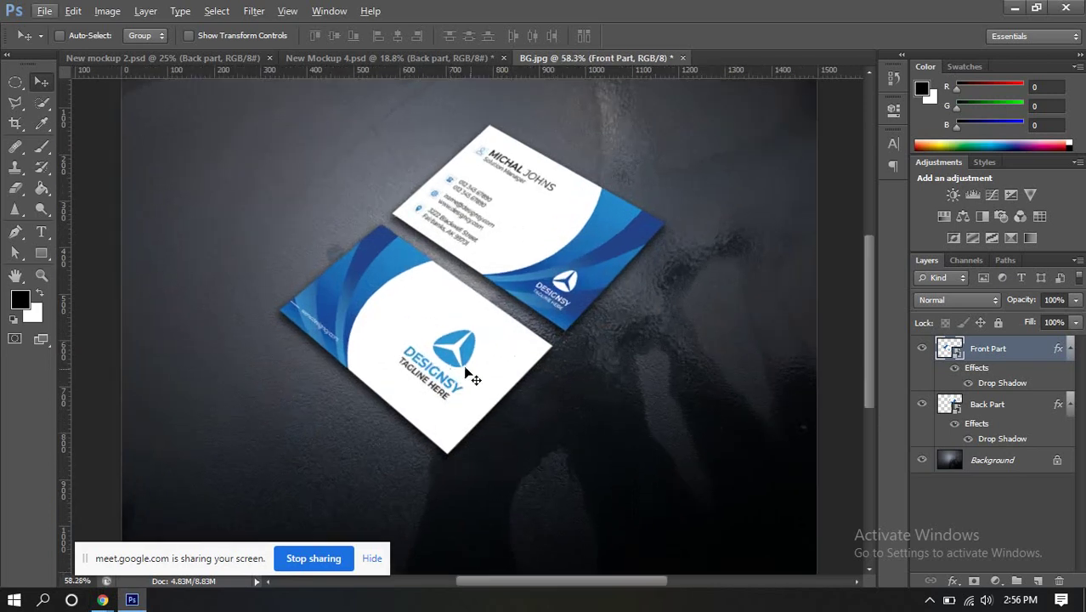
pyautogui.click(922, 404)
pyautogui.click(922, 403)
pyautogui.click(969, 404)
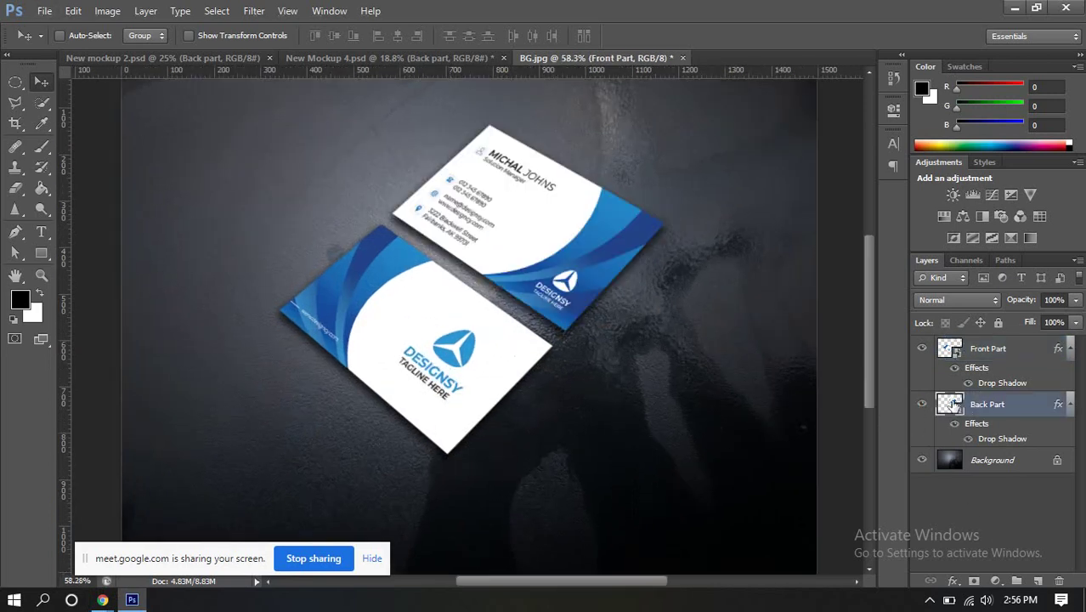
# Hide and reshow the Back Part layer to check its card, and duplicate that layer.
pyautogui.click(923, 405)
pyautogui.click(923, 405)
pyautogui.scroll(2, 616, 247)
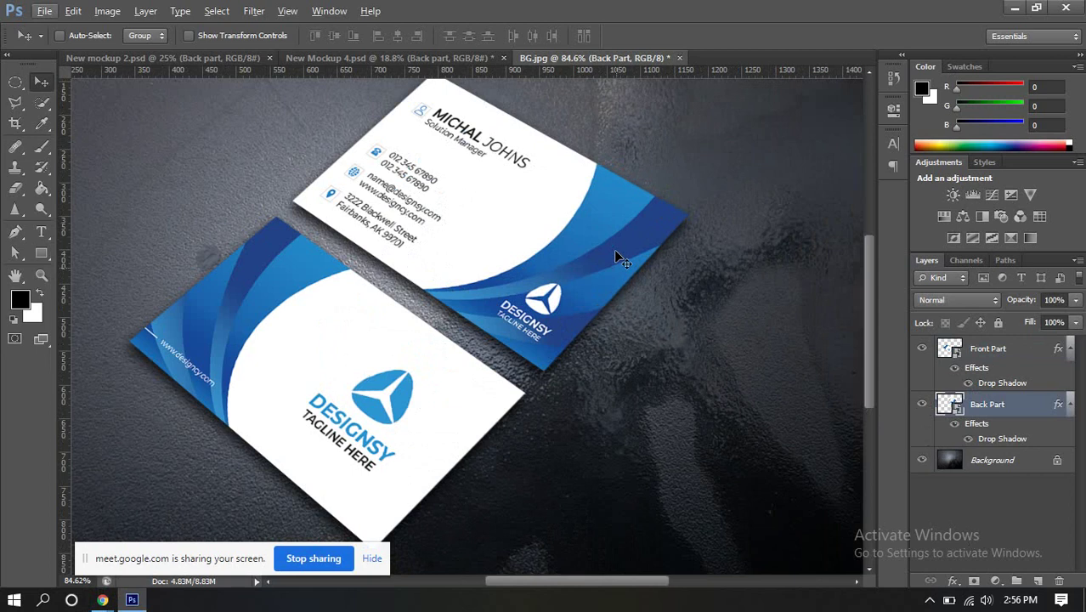
pyautogui.scroll(1, 603, 247)
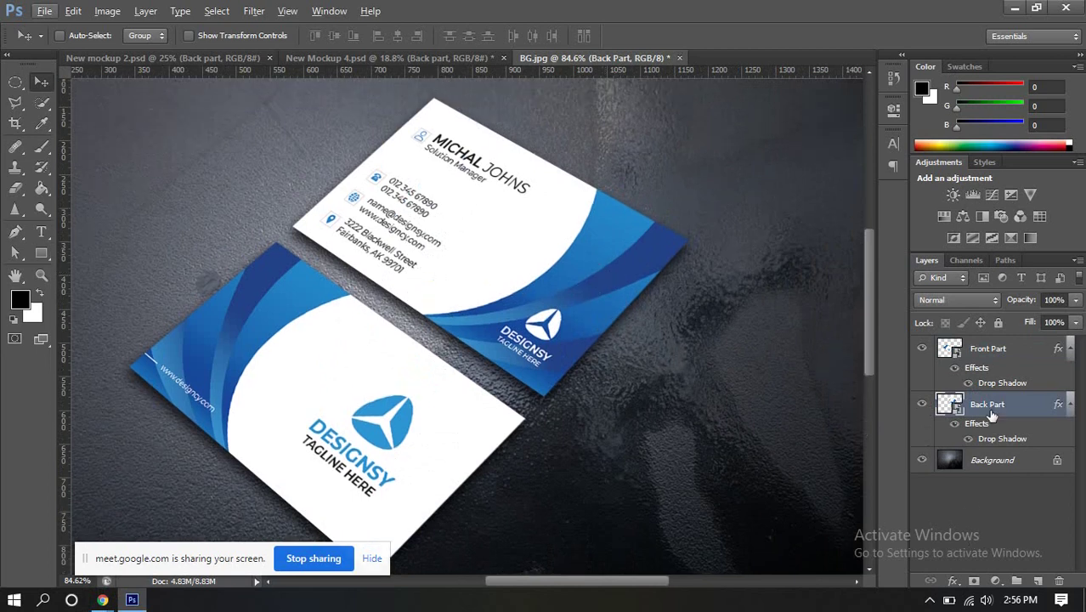
pyautogui.hotkey('ctrl', 'j')
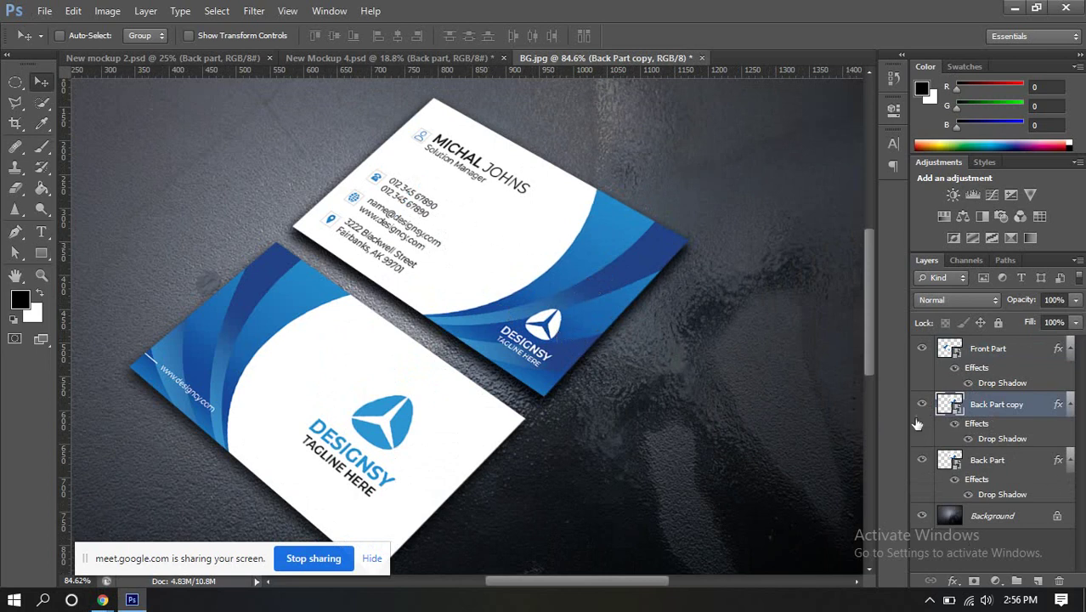
# Nudge the duplicated Back Part card slightly upward so it sits offset above the original like a stacked card.
pyautogui.press('Up')
pyautogui.press('Up')
pyautogui.press('Up')
pyautogui.press('Up')
pyautogui.press('Up')
pyautogui.press('Up')
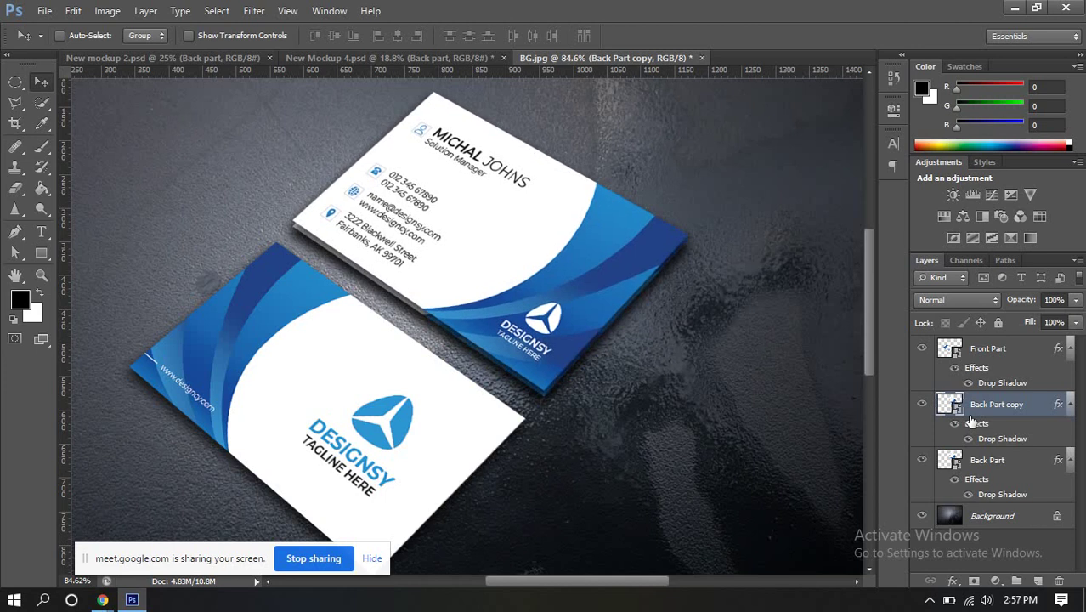
pyautogui.press('Up')
pyautogui.press('Up')
pyautogui.press('Up')
pyautogui.press('Up')
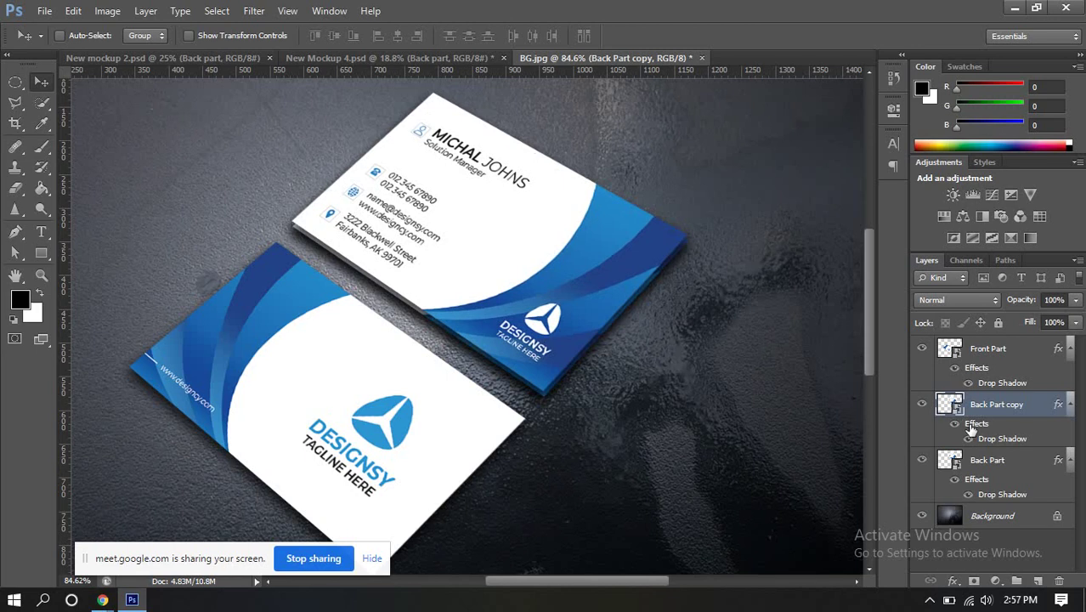
# Duplicate the Back Part copy layer to add another card to the stack.
pyautogui.hotkey('ctrl', 'j')
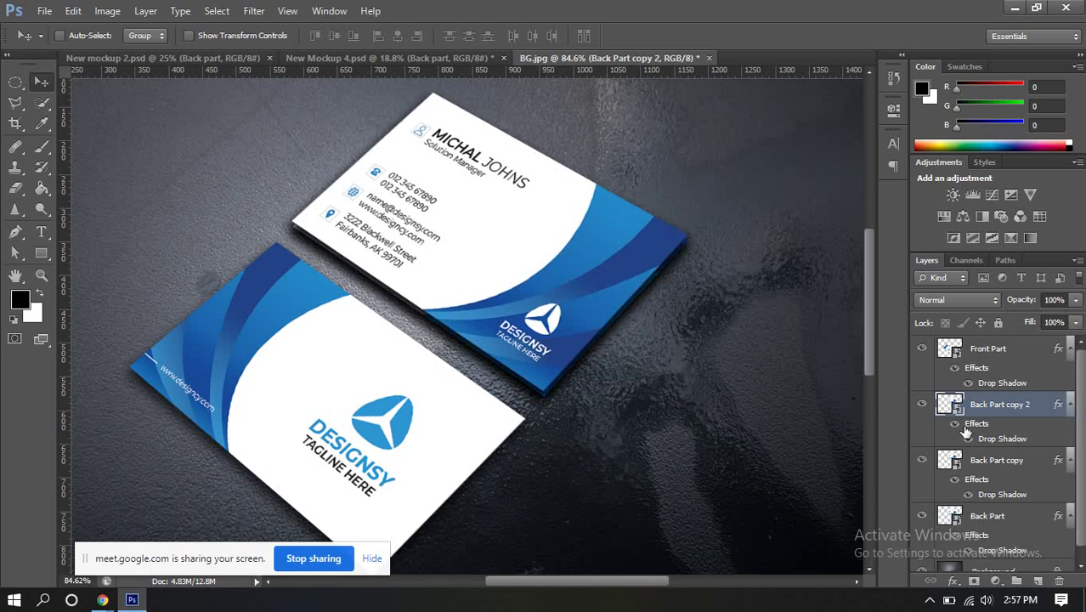
# Nudge the Back Part copy 2 layer a few pixels upward to offset it from the card beneath.
pyautogui.press('Up')
pyautogui.press('Up')
pyautogui.press('Up')
pyautogui.press('Up')
pyautogui.press('Up')
pyautogui.press('Up')
pyautogui.press('Up')
pyautogui.press('Up')
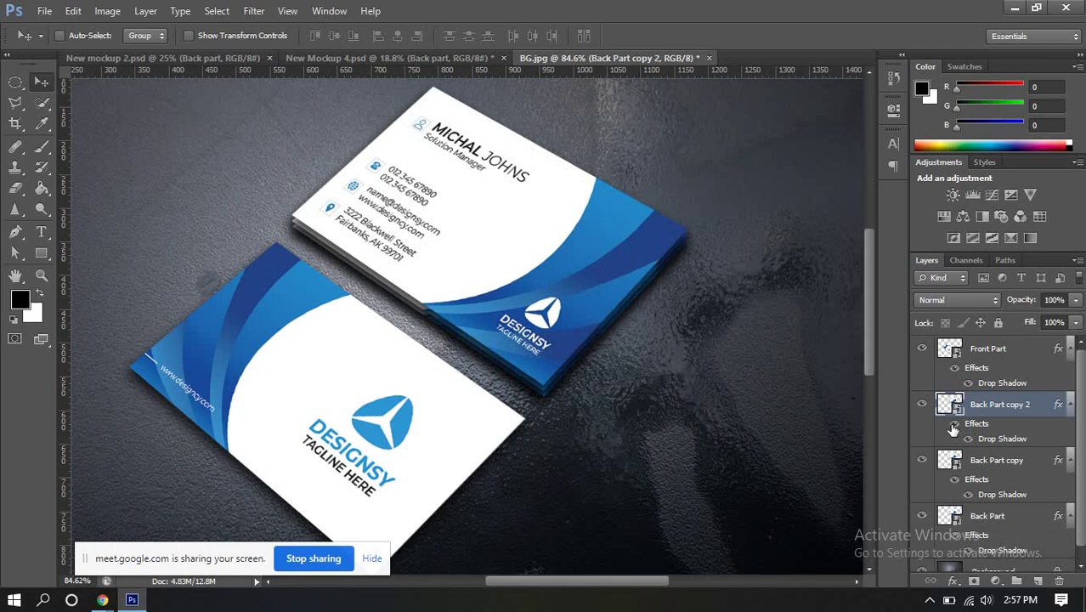
# Duplicate Back Part copy 2 and nudge the duplicate upward to add another card to the stack.
pyautogui.hotkey('ctrl', 'j')
pyautogui.press('Up')
pyautogui.press('Up')
pyautogui.press('Up')
pyautogui.press('Up')
pyautogui.press('Up')
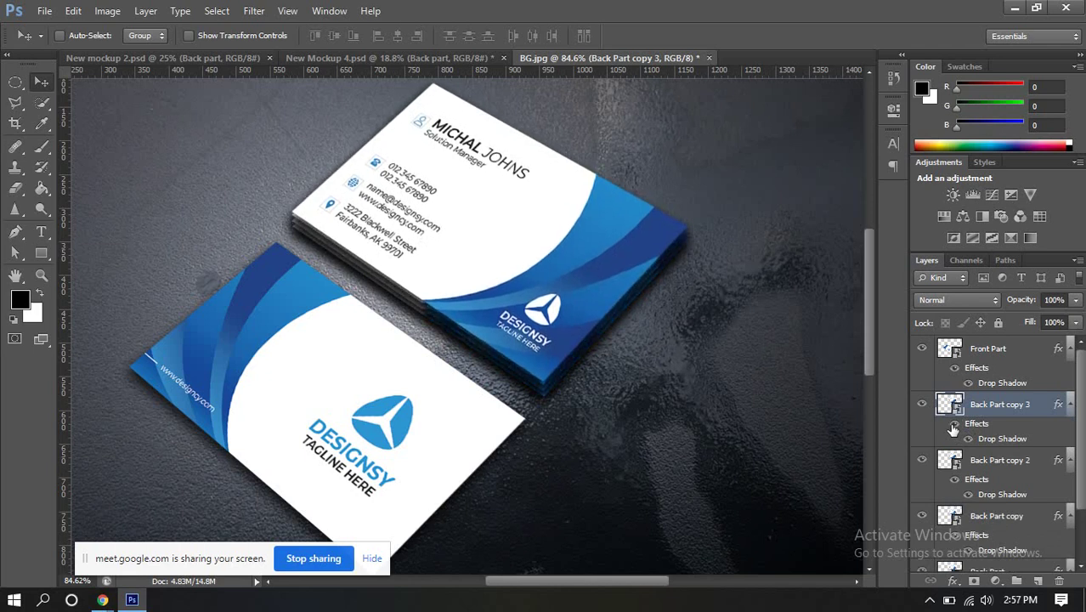
pyautogui.press('Up')
pyautogui.press('Up')
pyautogui.press('Up')
pyautogui.press('Up')
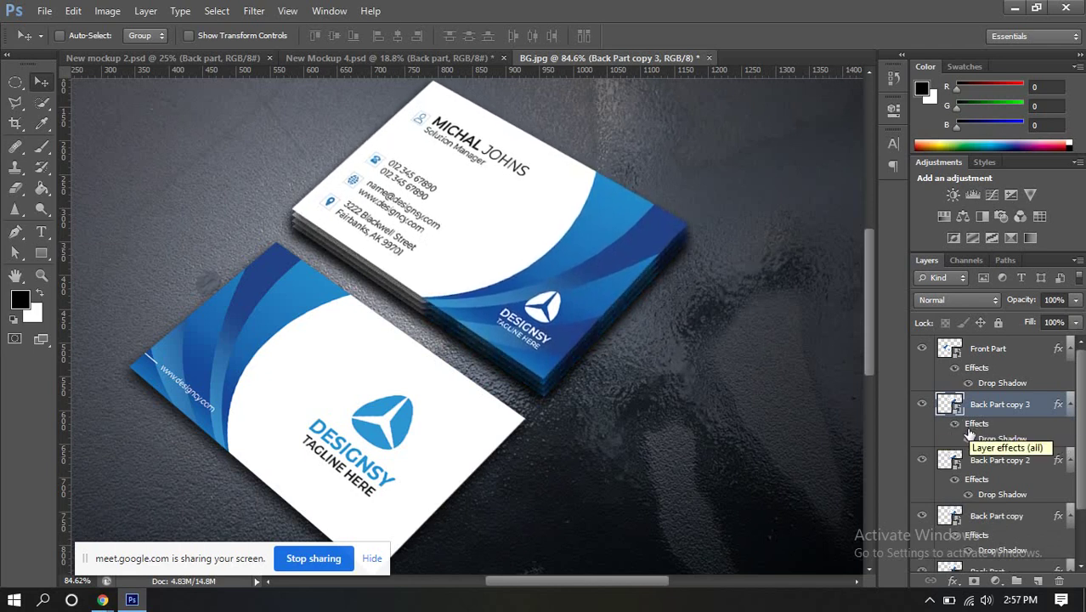
# Toggle the drop shadow of Back Part copy 3 off and on, and reduce the stack to the single Back Part layer.
pyautogui.click(969, 439)
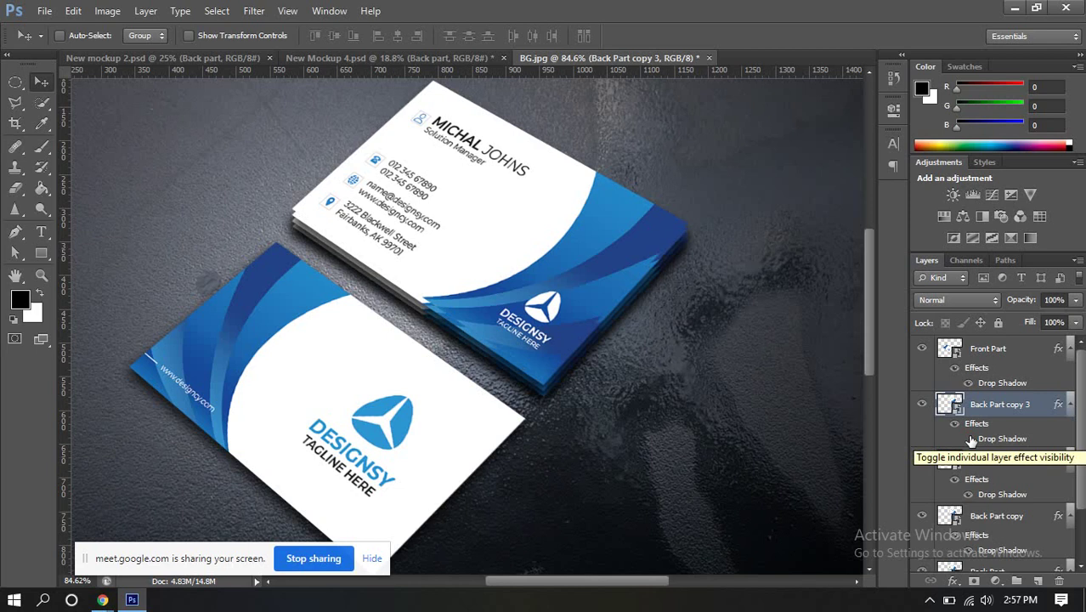
pyautogui.click(970, 439)
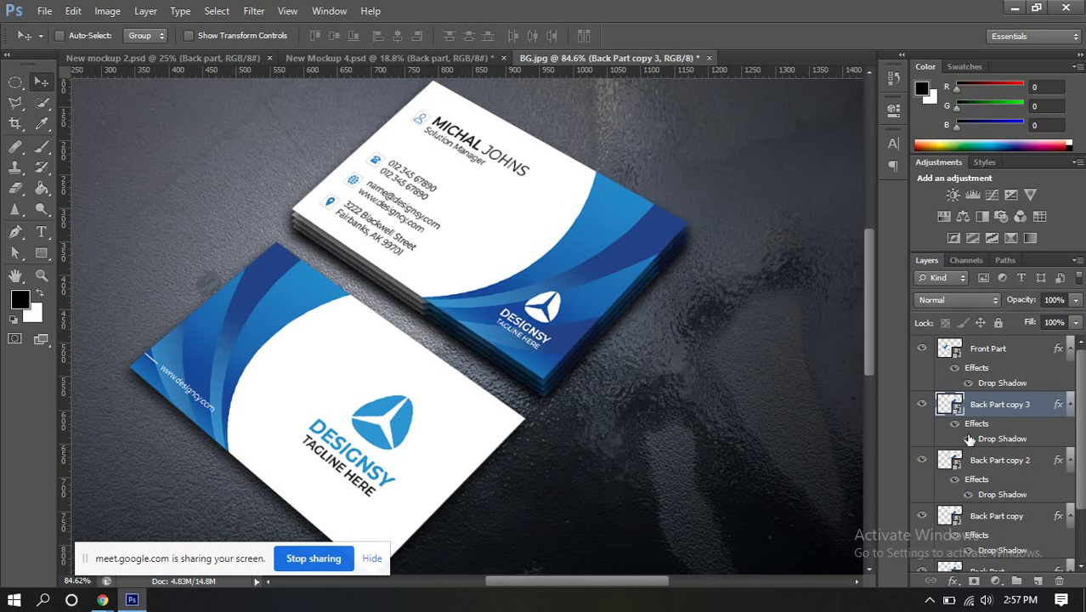
pyautogui.hotkey('ctrl', 'e')
pyautogui.hotkey('ctrl', 'e')
pyautogui.hotkey('ctrl', 'e')
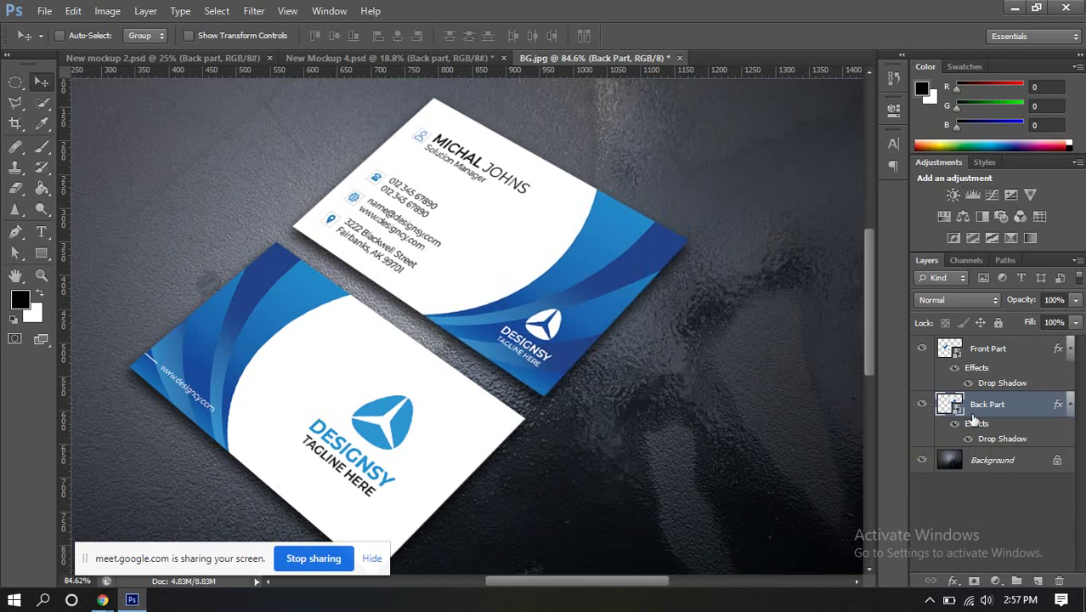
# Duplicate the Back Part layer and toggle the duplicate's visibility off and on.
pyautogui.hotkey('ctrl', 'j')
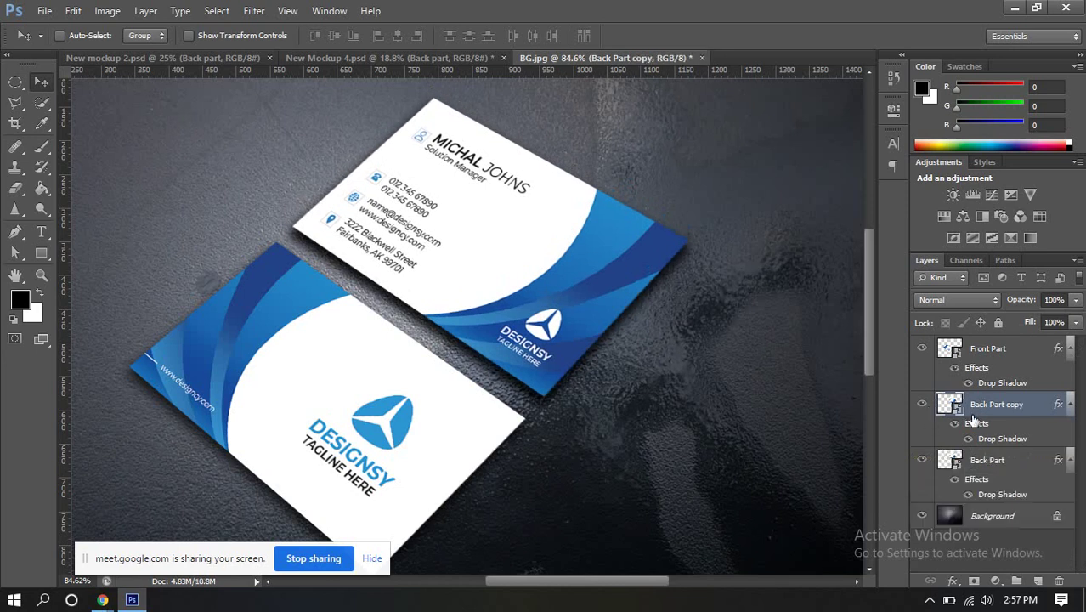
pyautogui.click(919, 406)
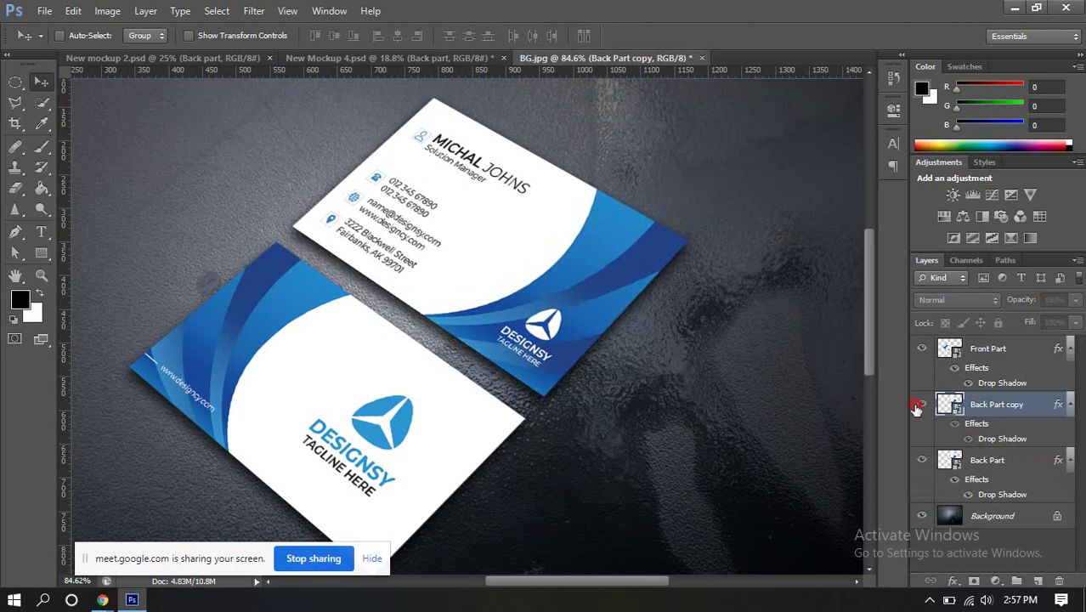
pyautogui.click(918, 408)
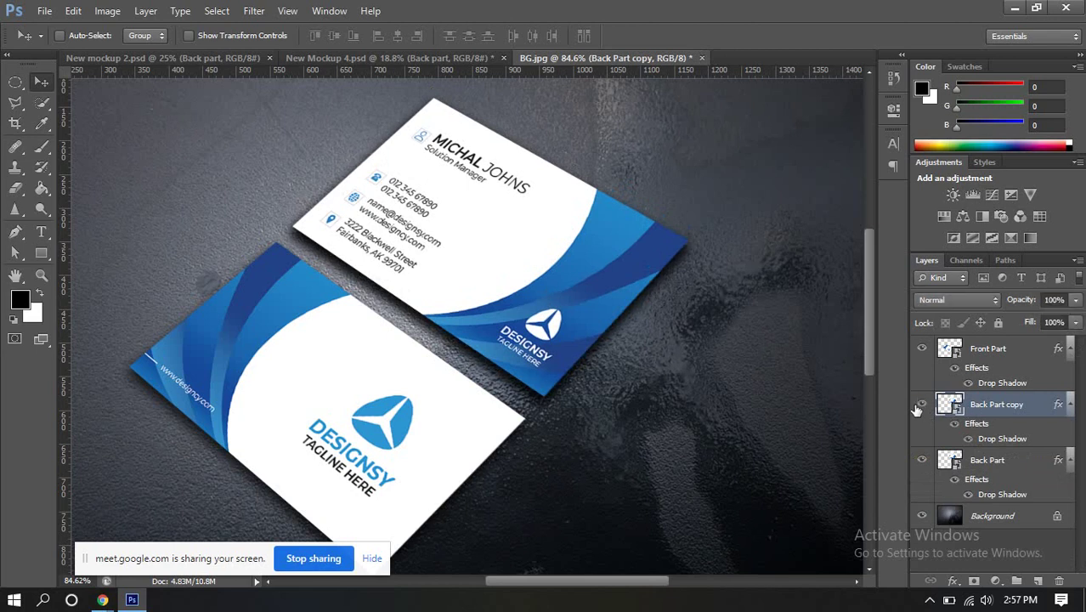
# Set the drop shadow of the Back Part copy layer to a distance of 1 px and a size of 1 px.
pyautogui.doubleClick(986, 439)
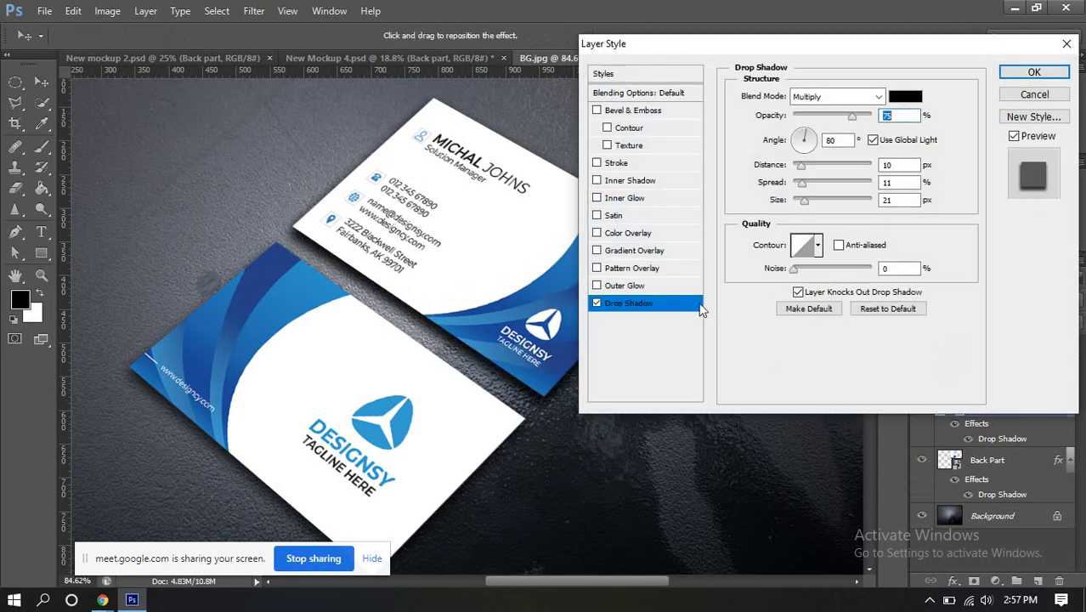
pyautogui.click(596, 304)
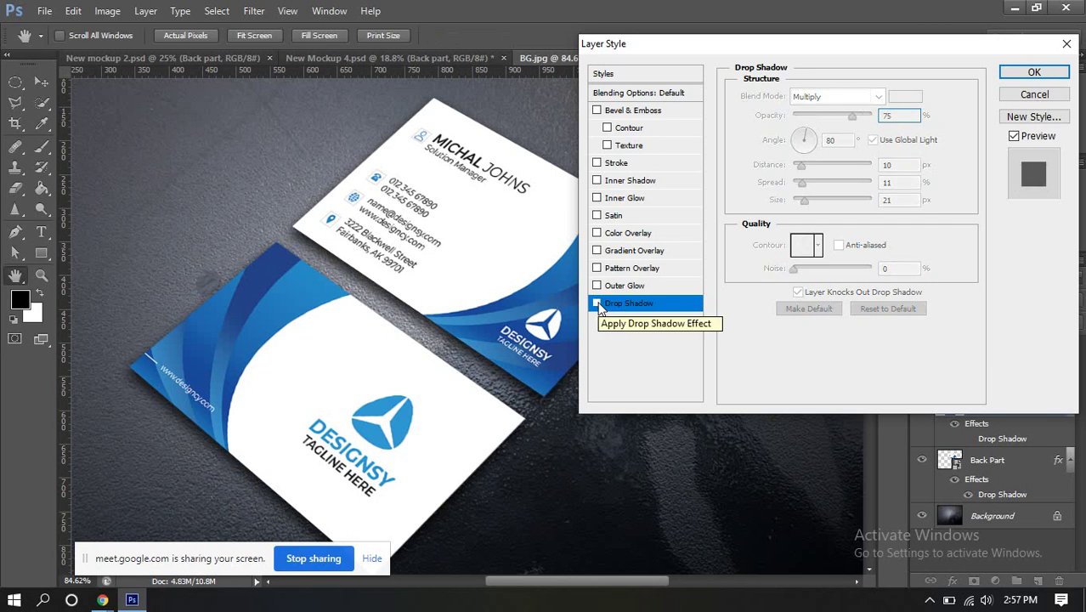
pyautogui.click(598, 305)
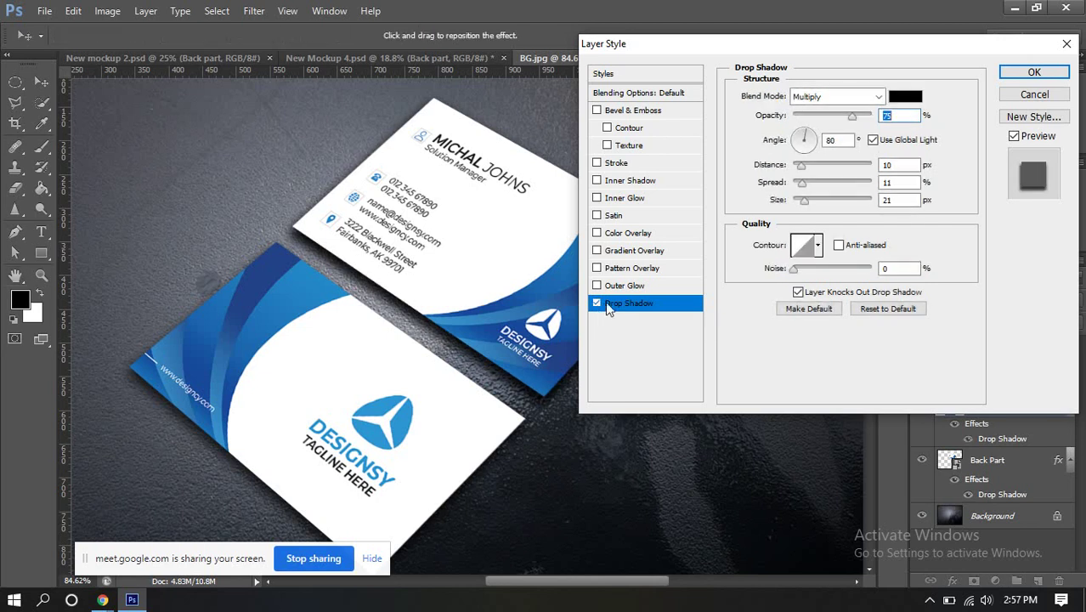
pyautogui.moveTo(803, 168); pyautogui.dragTo(797, 202)
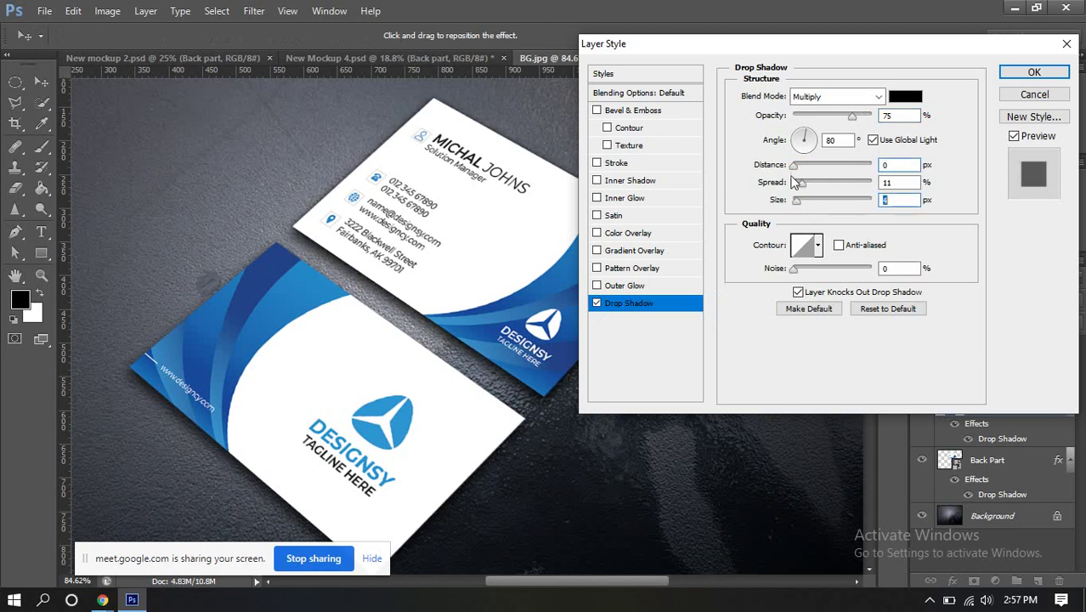
pyautogui.click(795, 167)
pyautogui.moveTo(796, 200); pyautogui.dragTo(793, 202)
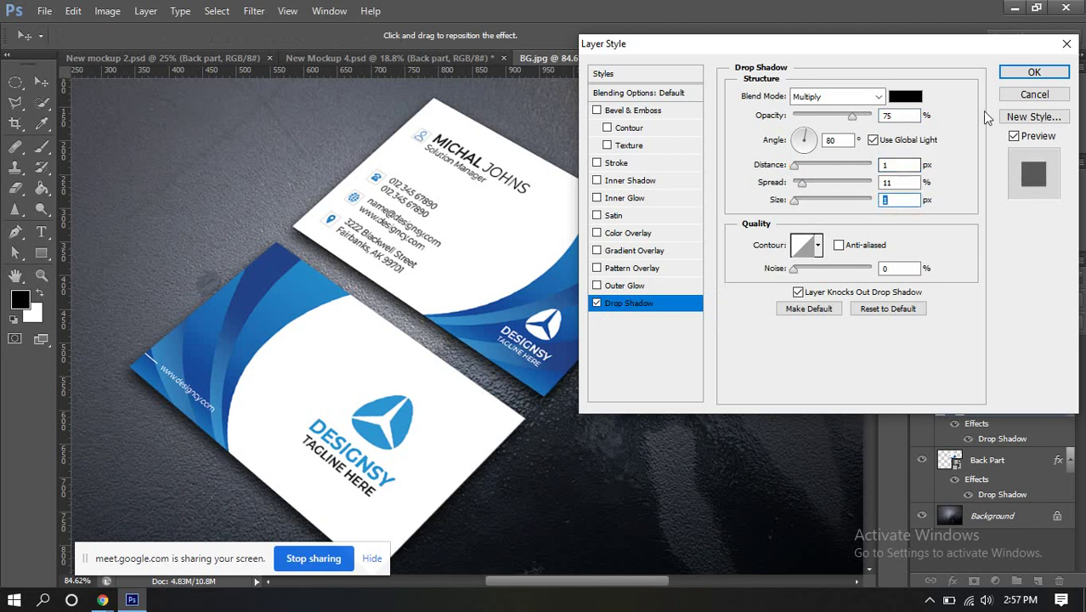
pyautogui.click(1034, 72)
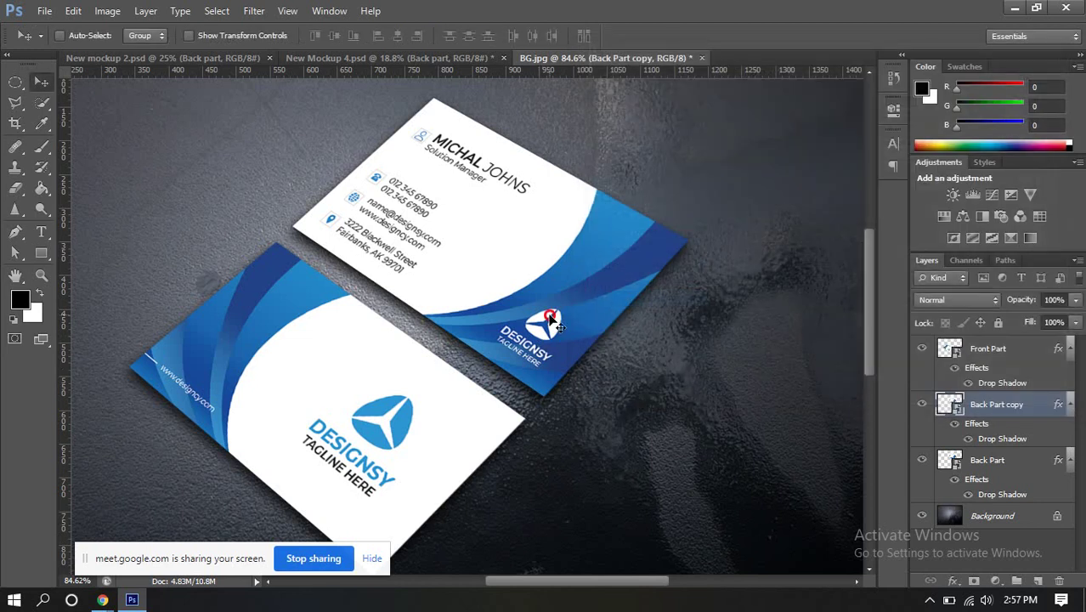
# Nudge the Back Part copy layer a few pixels upward so a thin card edge shows below it.
pyautogui.press('Up')
pyautogui.press('Up')
pyautogui.press('Up')
pyautogui.press('Up')
pyautogui.press('Up')
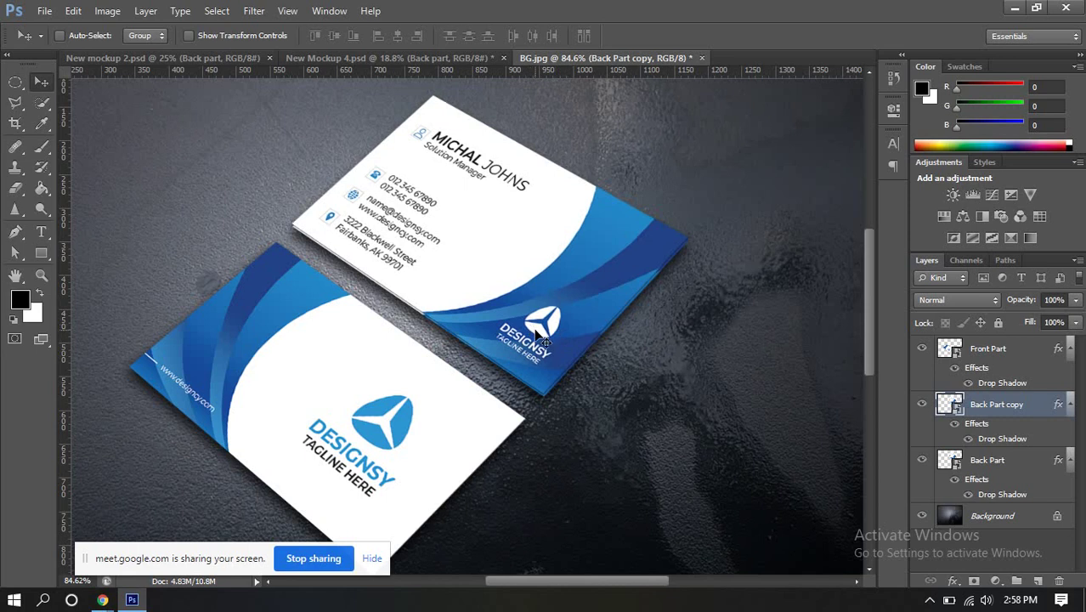
# Duplicate the Back Part copy layer and nudge the new duplicate a few pixels upward as the next card.
pyautogui.hotkey('ctrl', 'j')
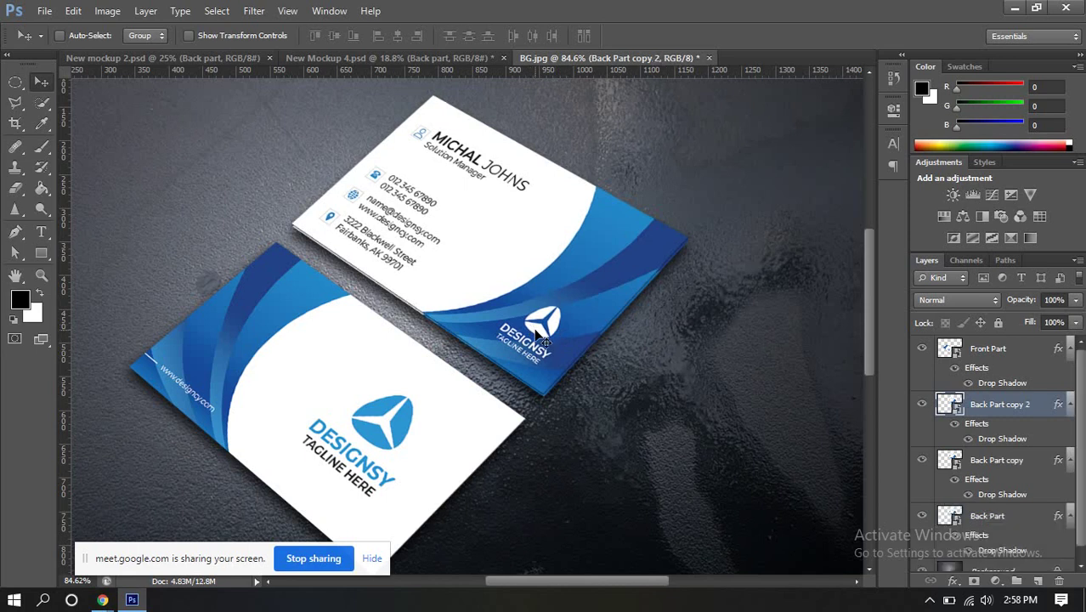
pyautogui.press('Up')
pyautogui.press('Up')
pyautogui.press('Up')
pyautogui.press('Up')
pyautogui.press('Up')
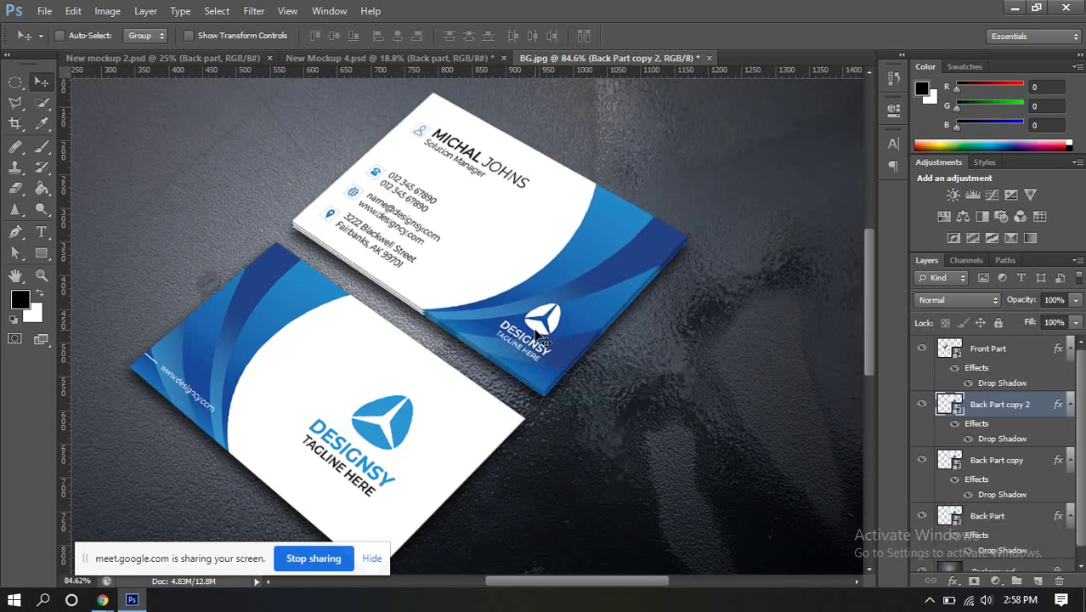
# Duplicate Back Part copy 2 and nudge the new card a few pixels upward on the stack.
pyautogui.hotkey('ctrl', 'j')
pyautogui.press('Up')
pyautogui.press('Up')
pyautogui.press('Up')
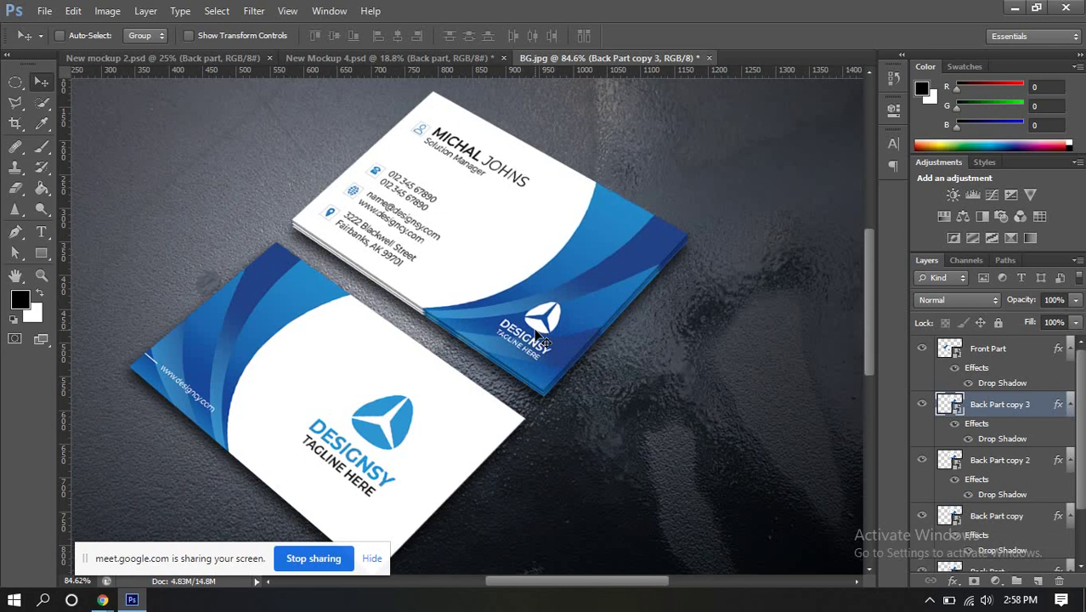
pyautogui.press('Up')
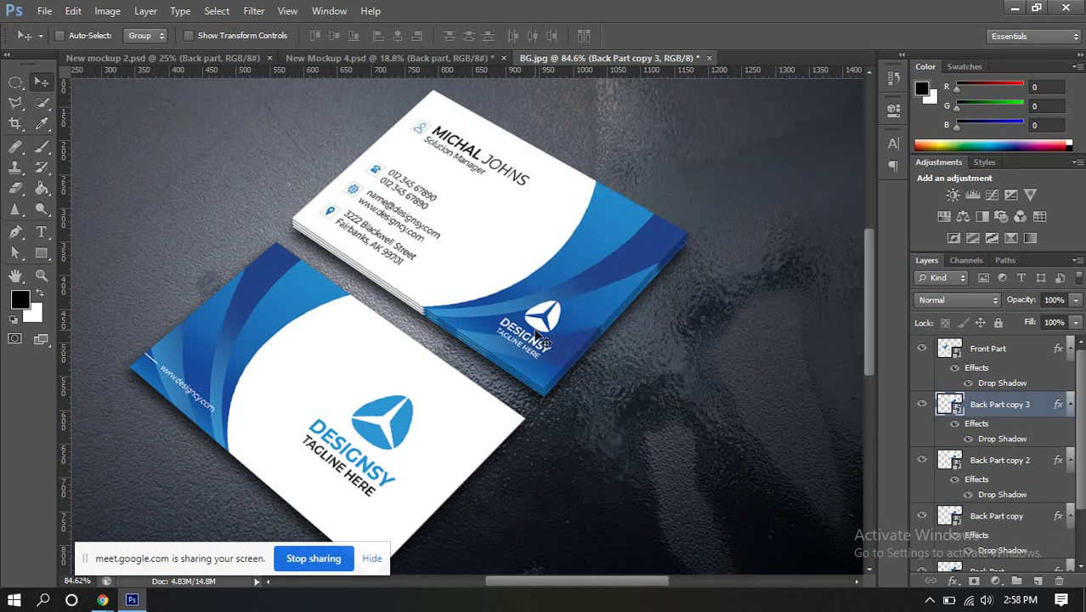
# Duplicate Back Part copy 3 and offset the new card a few pixels upward.
pyautogui.hotkey('ctrl', 'j')
pyautogui.press('Up')
pyautogui.press('Up')
pyautogui.press('Up')
pyautogui.press('Up')
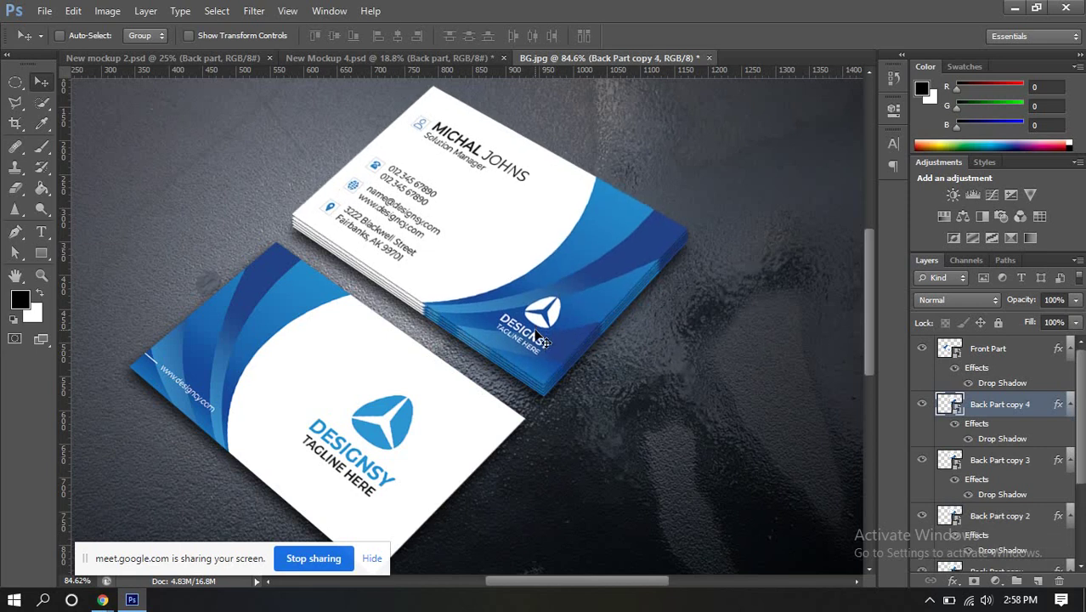
# Duplicate Back Part copy 4 and nudge the duplicate a few pixels upward as the stack's top card.
pyautogui.hotkey('ctrl', 'j')
pyautogui.press('Up')
pyautogui.press('Up')
pyautogui.press('Up')
pyautogui.press('Up')
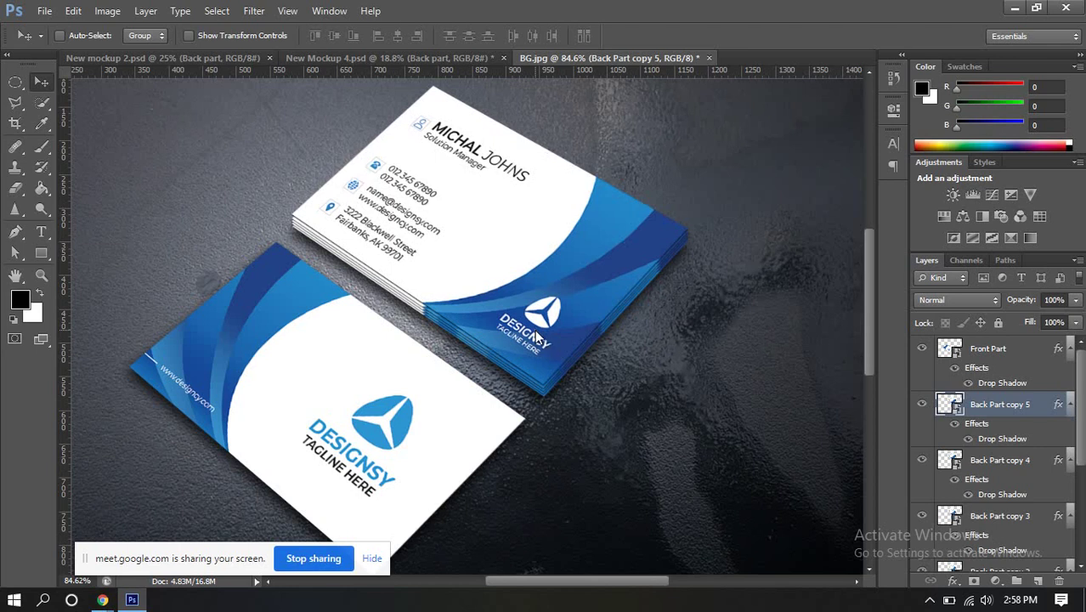
pyautogui.press('Up')
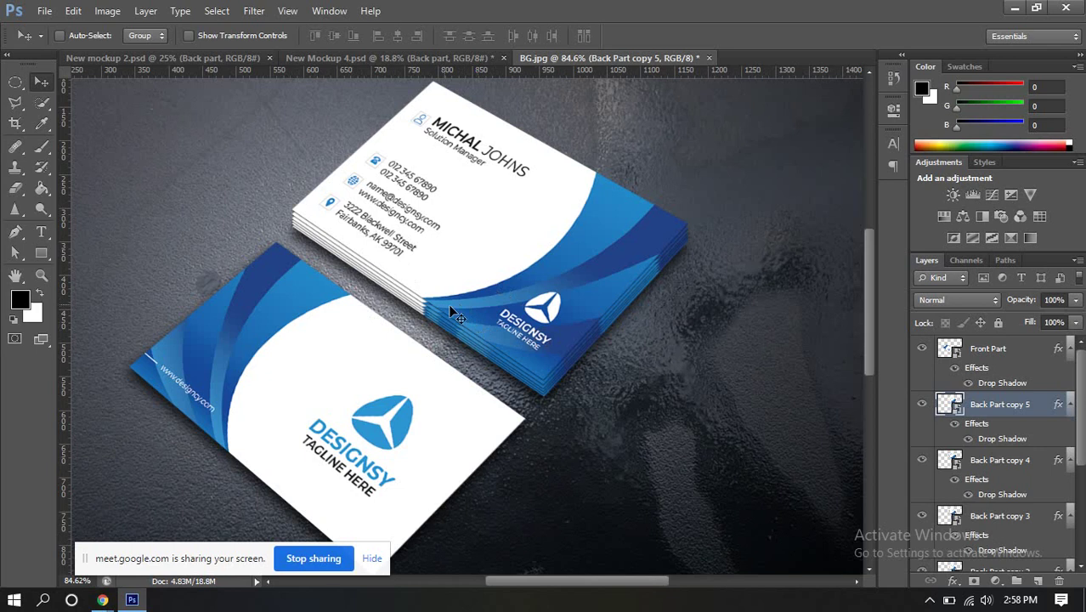
# Group the layers from Back Part copy 4 down to Back Part into a new layer group below Back Part copy 5.
pyautogui.scroll(-2, 431, 285)
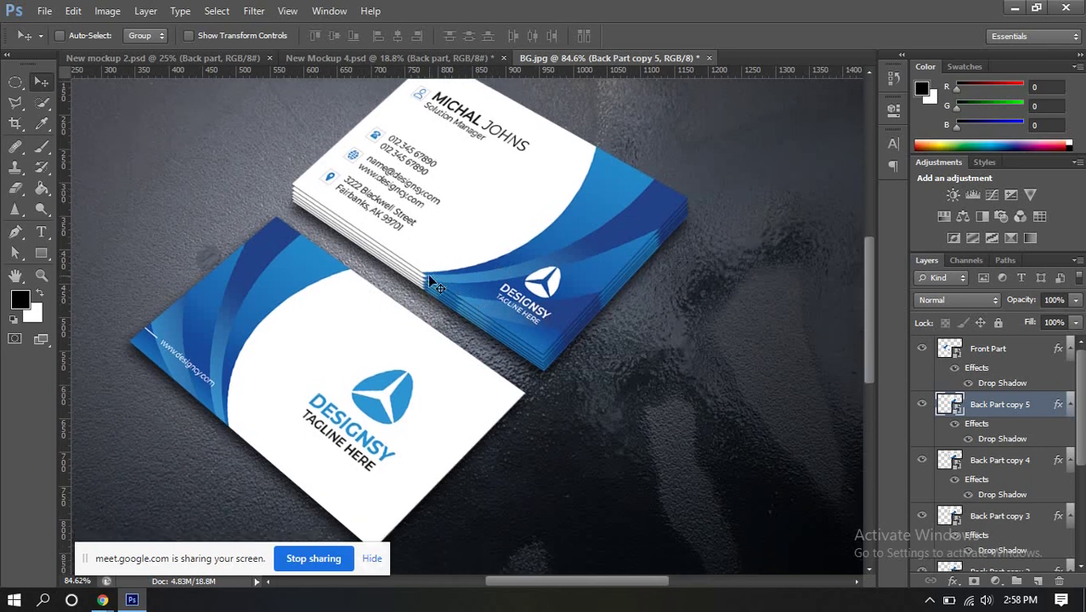
pyautogui.scroll(2, 427, 273)
pyautogui.scroll(-3, 429, 281)
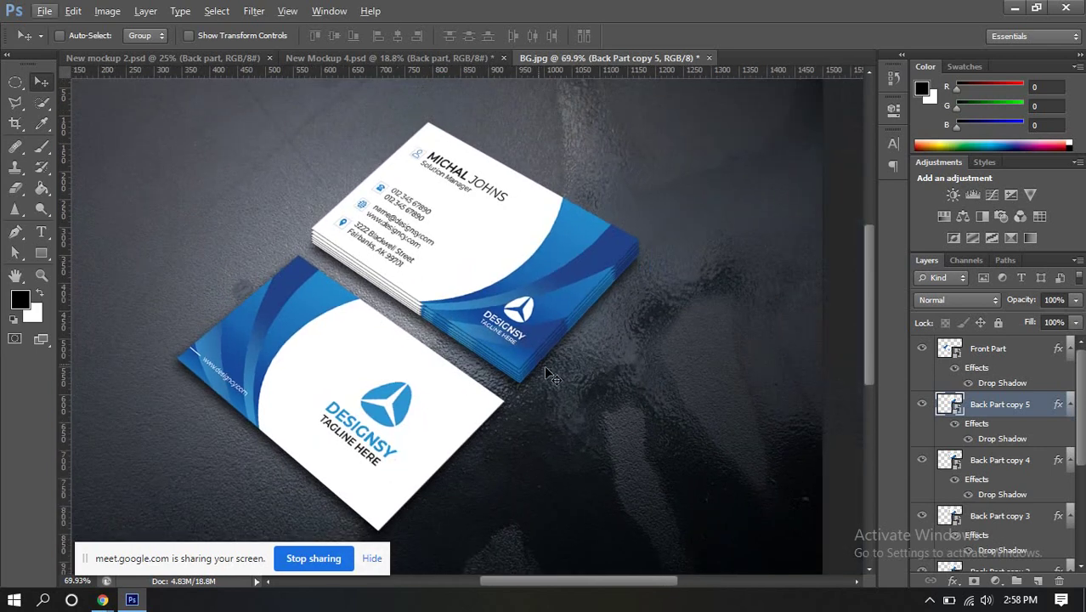
pyautogui.scroll(-1, 991, 425)
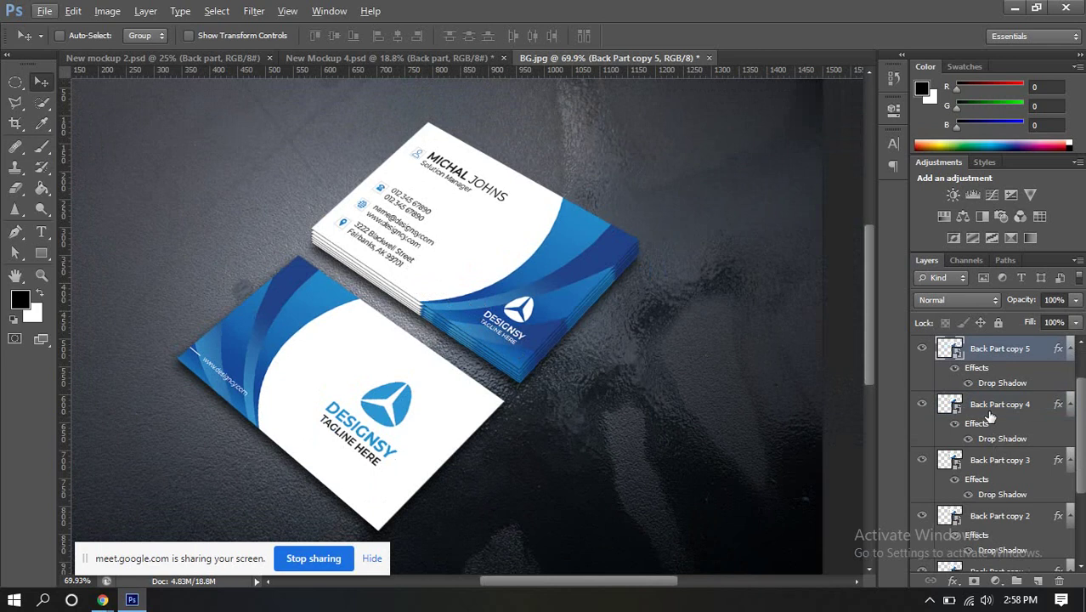
pyautogui.click(986, 406)
pyautogui.scroll(-2, 986, 407)
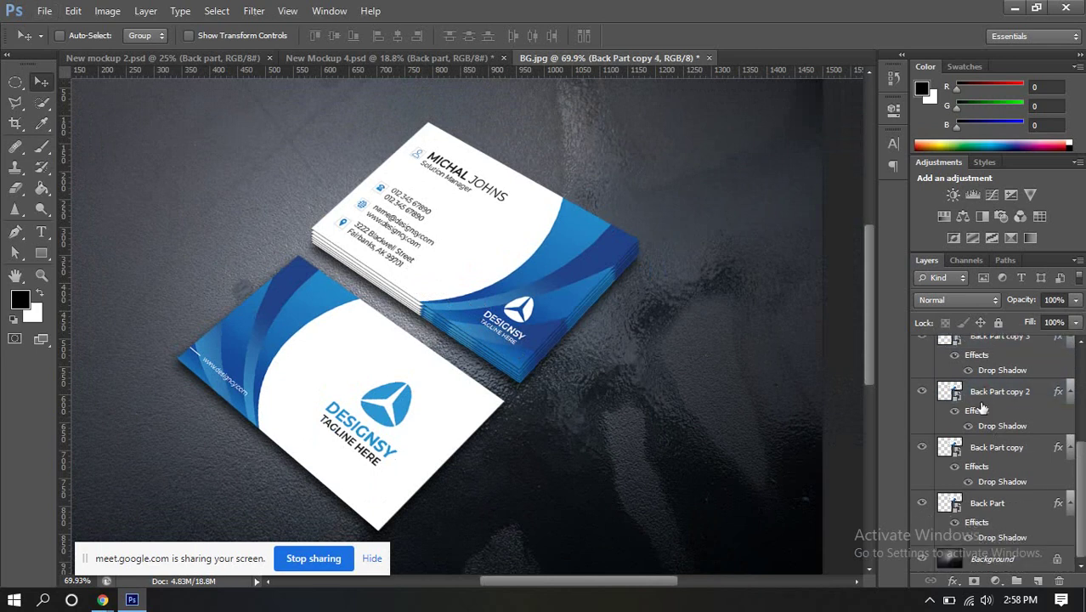
pyautogui.keyDown('shift'); pyautogui.click(988, 506); pyautogui.keyUp('shift')
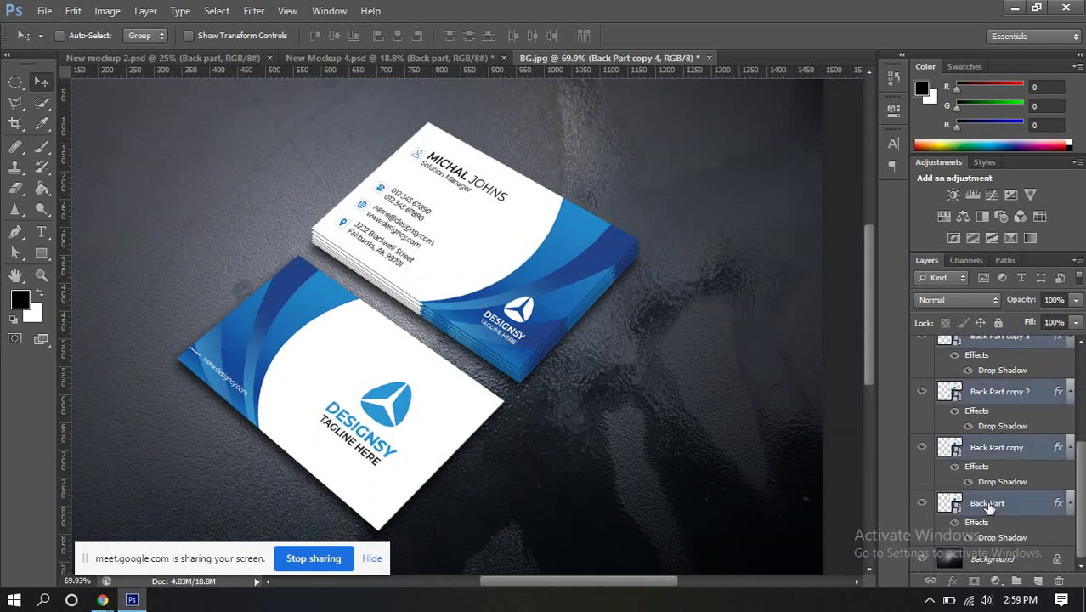
pyautogui.click(1016, 581)
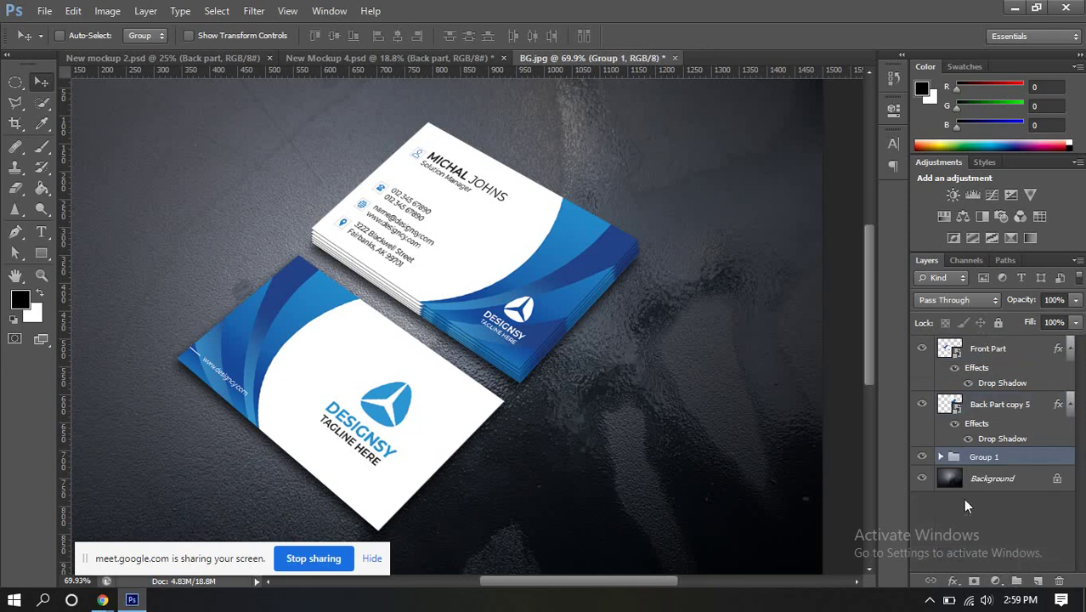
# Check the visibility of Group 1, select the Back Part copy 5 layer and inspect the finished card stack.
pyautogui.click(922, 457)
pyautogui.click(979, 405)
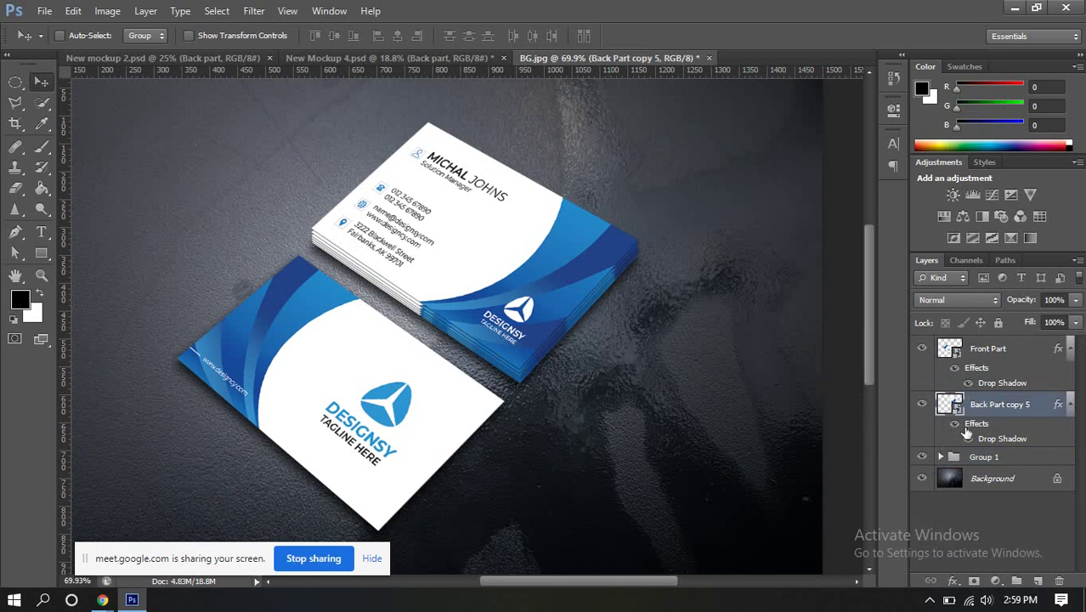
pyautogui.scroll(3, 499, 324)
pyautogui.scroll(-4, 466, 312)
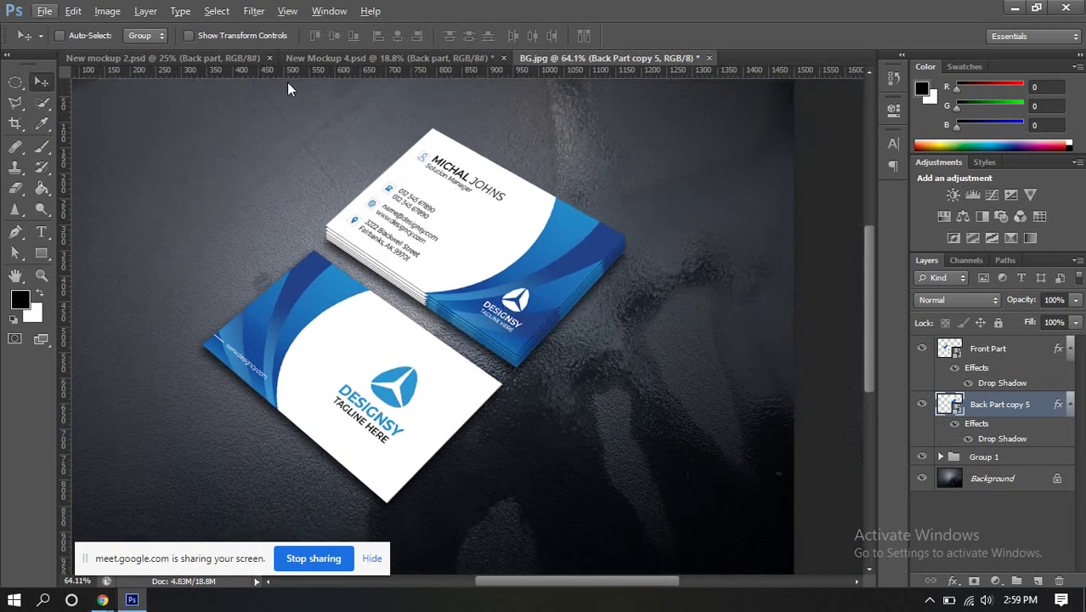
# Switch to New Mockup 4.psd and examine the side edges of its card stack up close.
pyautogui.click(324, 56)
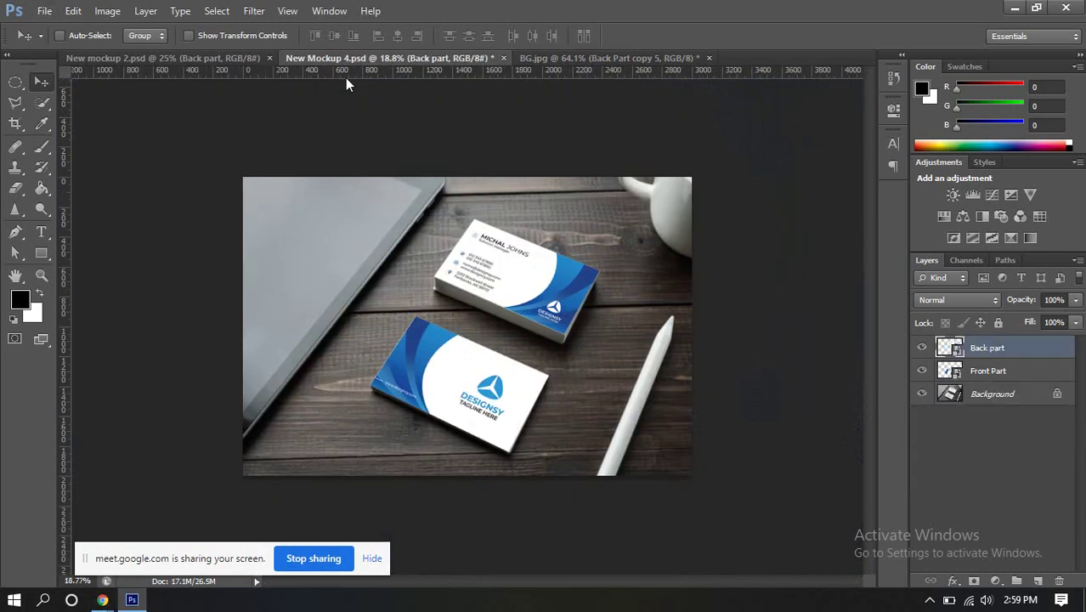
pyautogui.scroll(3, 464, 276)
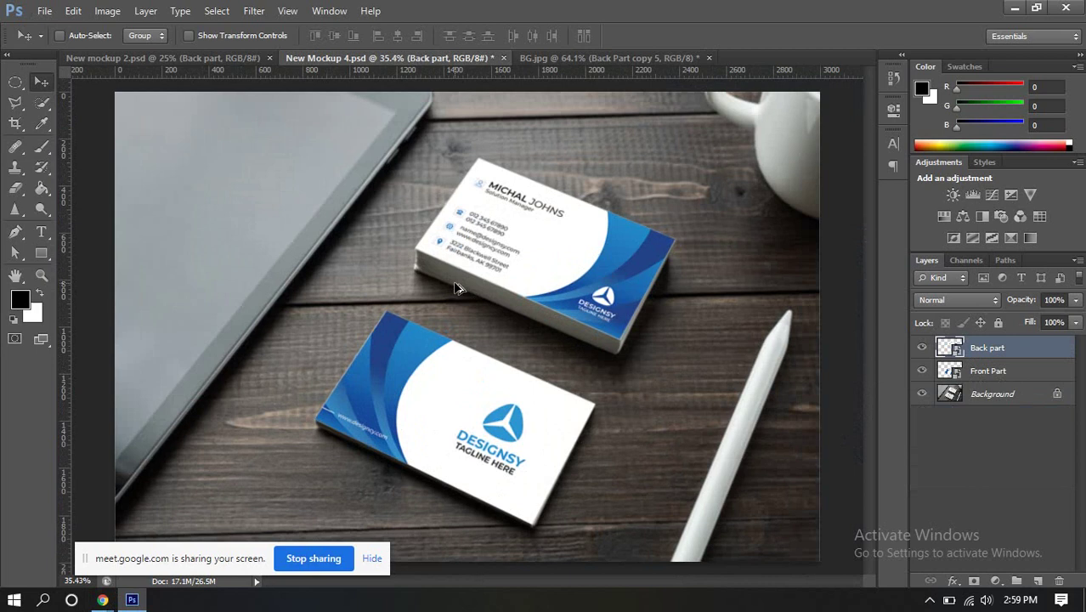
pyautogui.scroll(3, 436, 272)
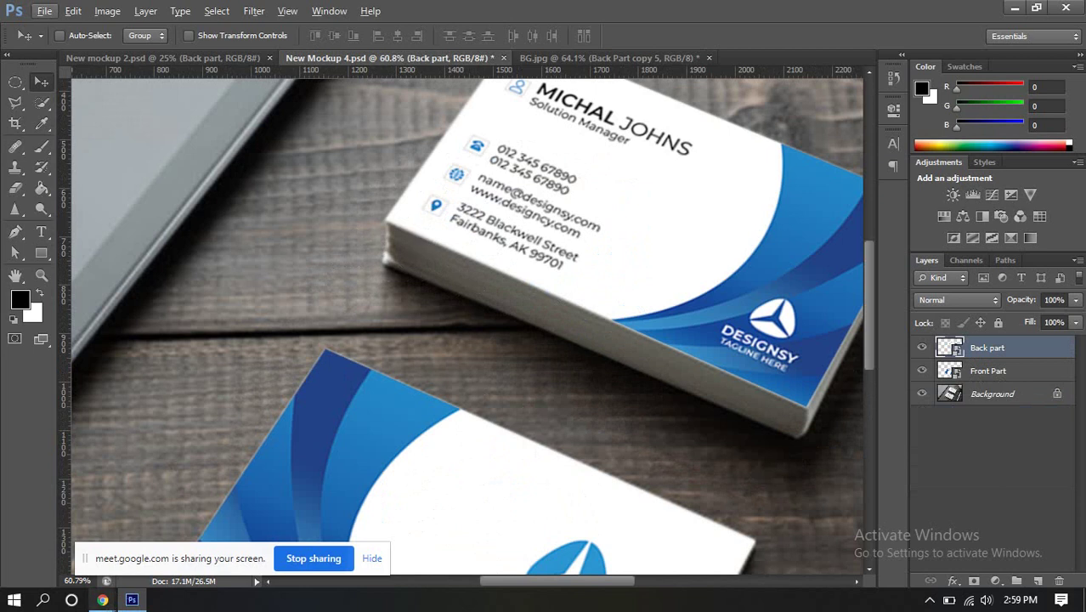
# Switch to Chrome to look over the business card mockup image results, and return to New Mockup 4.psd in Photoshop.
pyautogui.moveTo(104, 602)
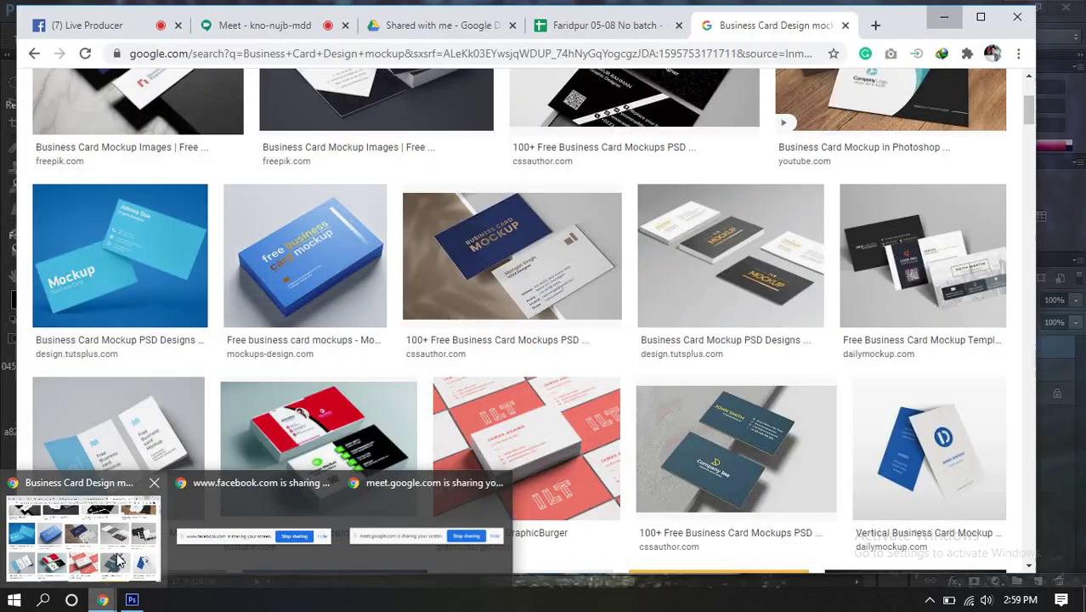
pyautogui.click(91, 541)
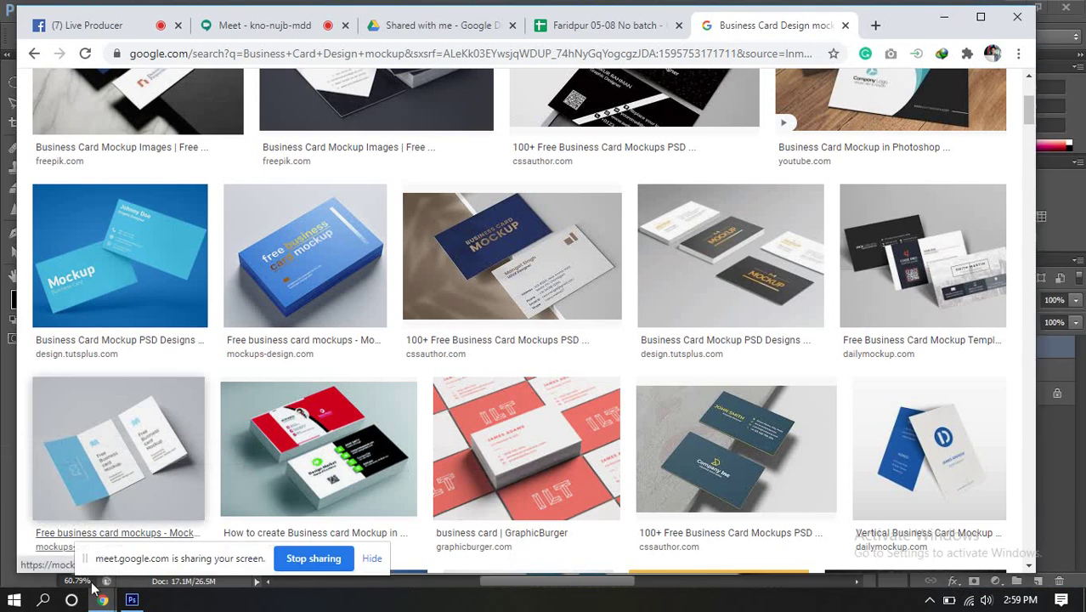
pyautogui.click(133, 600)
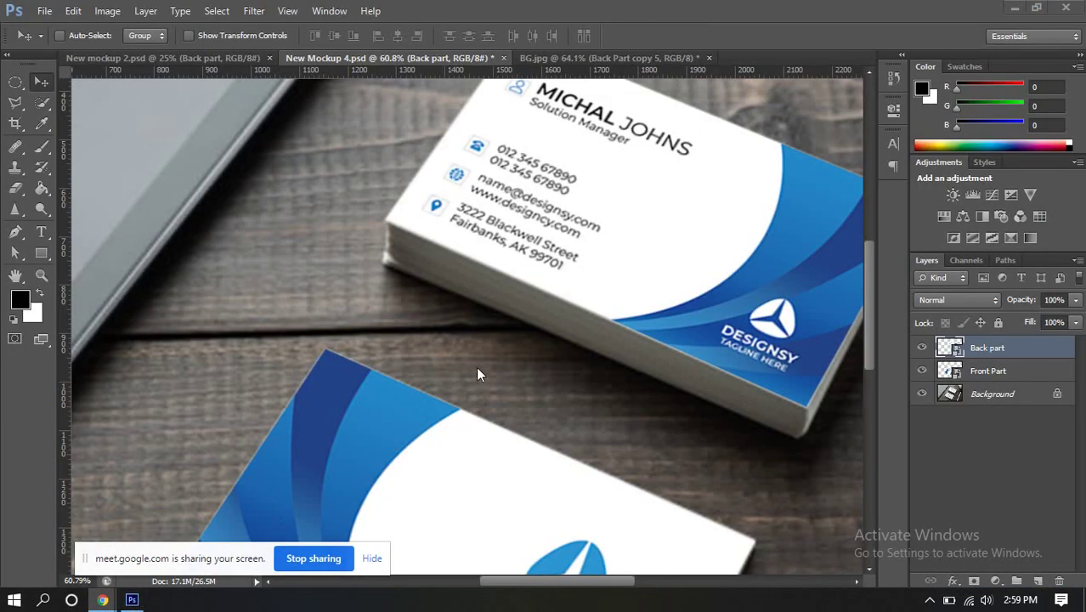
pyautogui.scroll(-2, 635, 308)
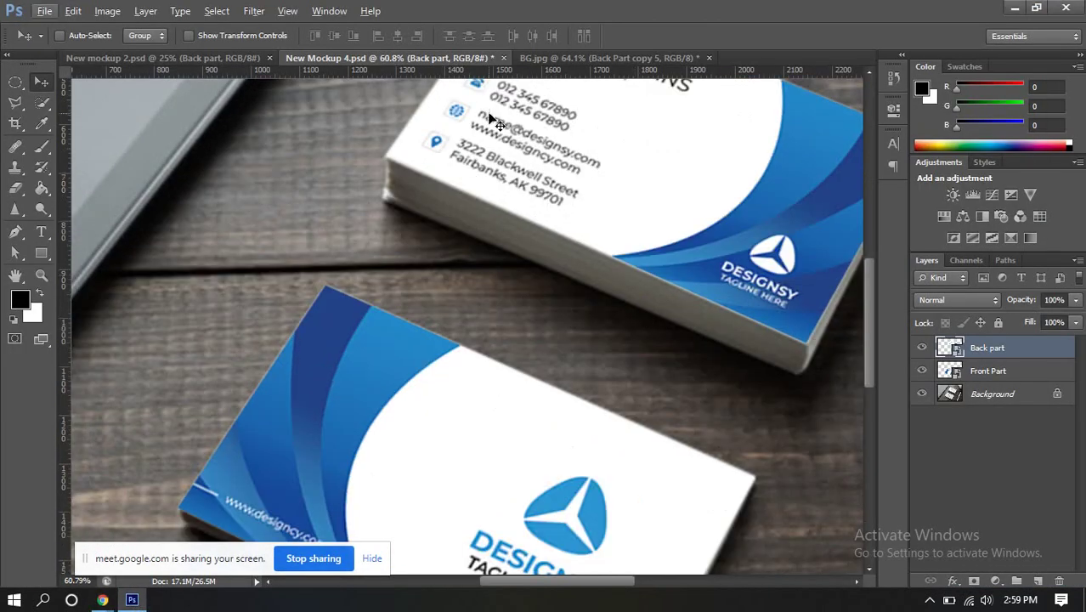
# In BG.jpg, expand Group 1, duplicate Back Part copy 4 twice inside it, and reselect the Back Part copy 5 layer.
pyautogui.click(553, 57)
pyautogui.scroll(2, 498, 348)
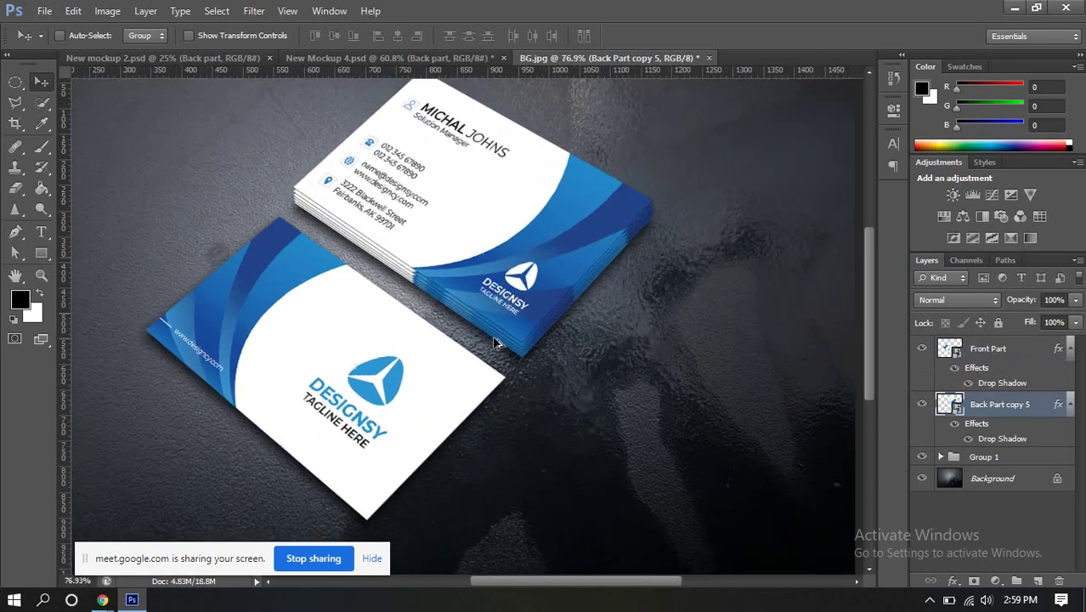
pyautogui.click(943, 458)
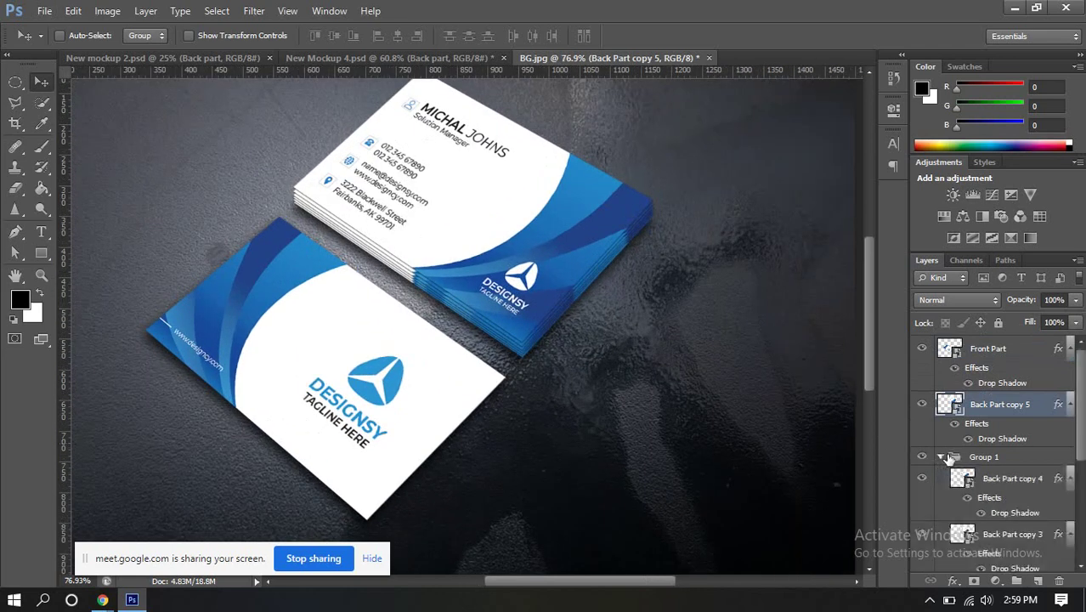
pyautogui.scroll(-1, 969, 451)
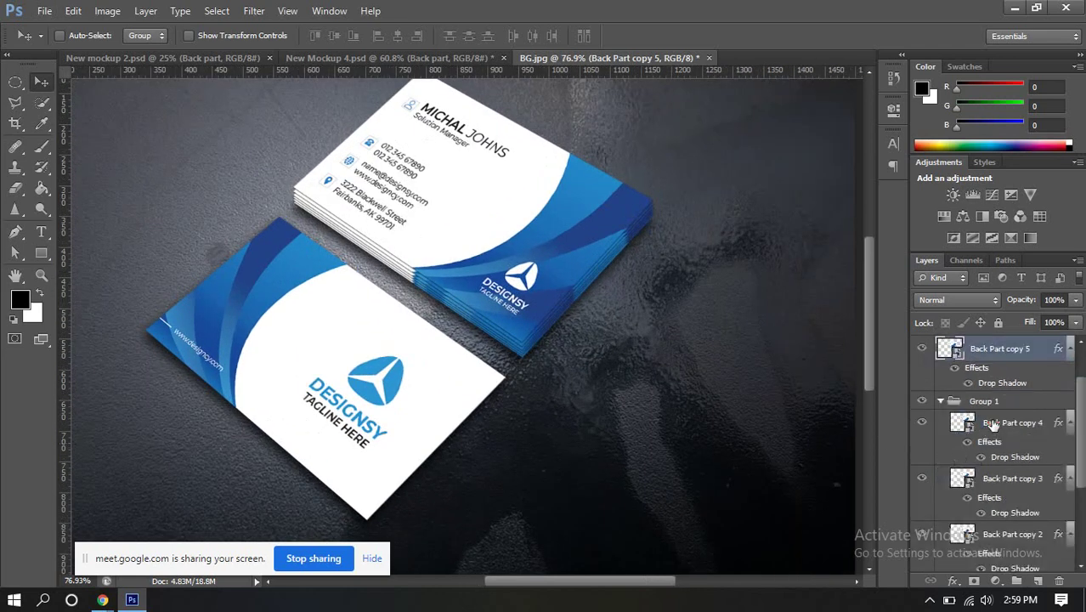
pyautogui.click(994, 425)
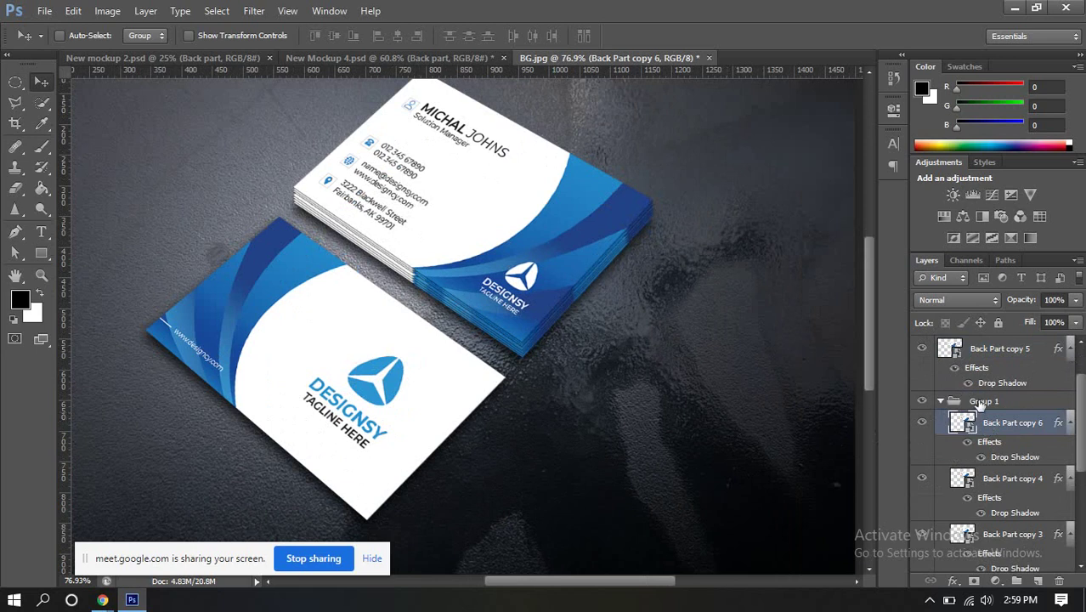
pyautogui.scroll(1, 986, 388)
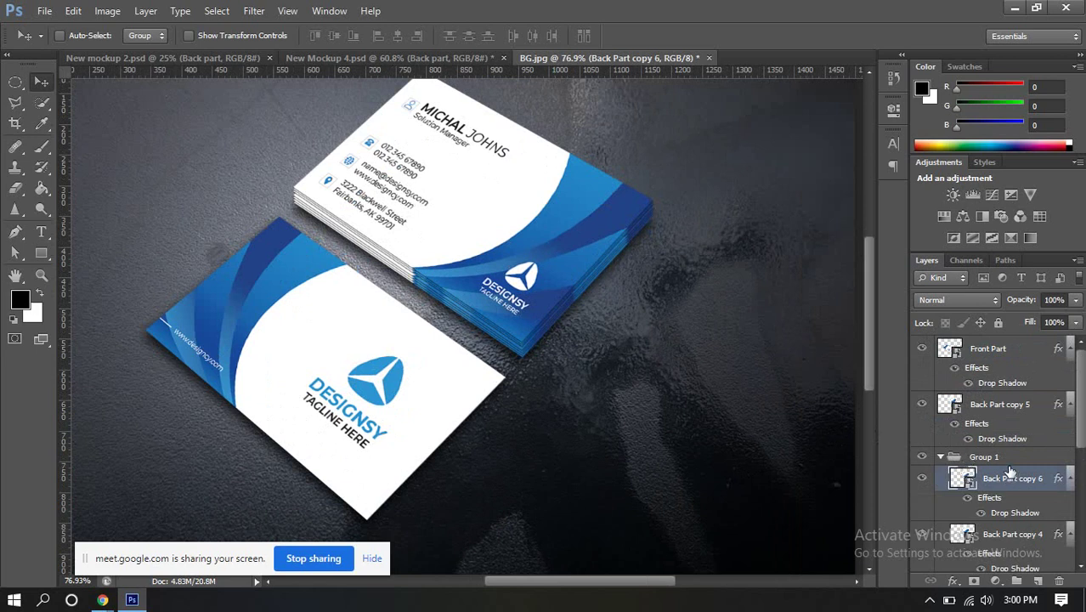
pyautogui.hotkey('ctrl', 'j')
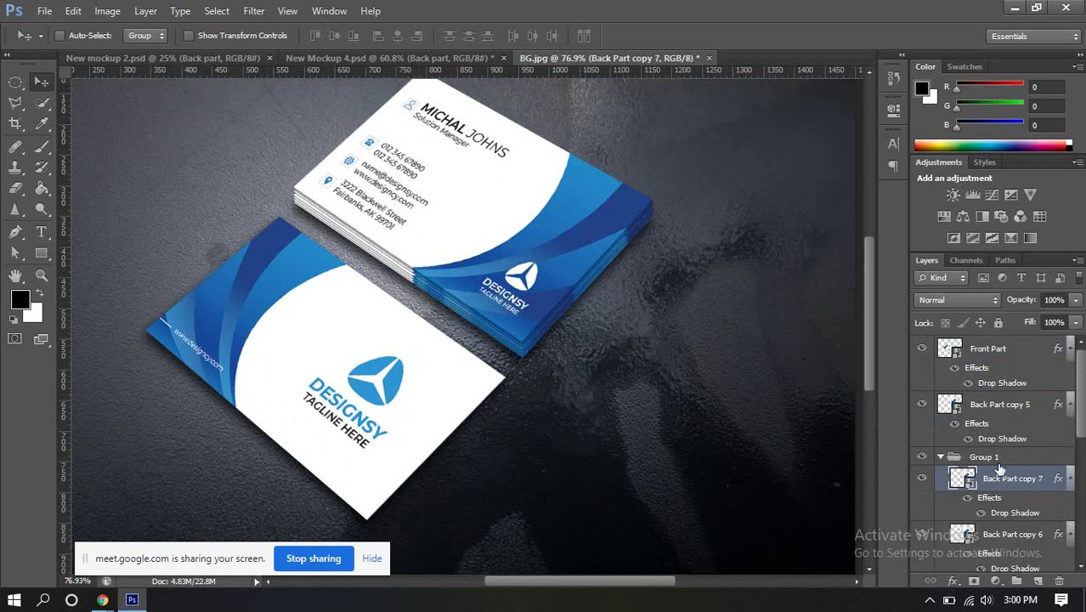
pyautogui.click(986, 405)
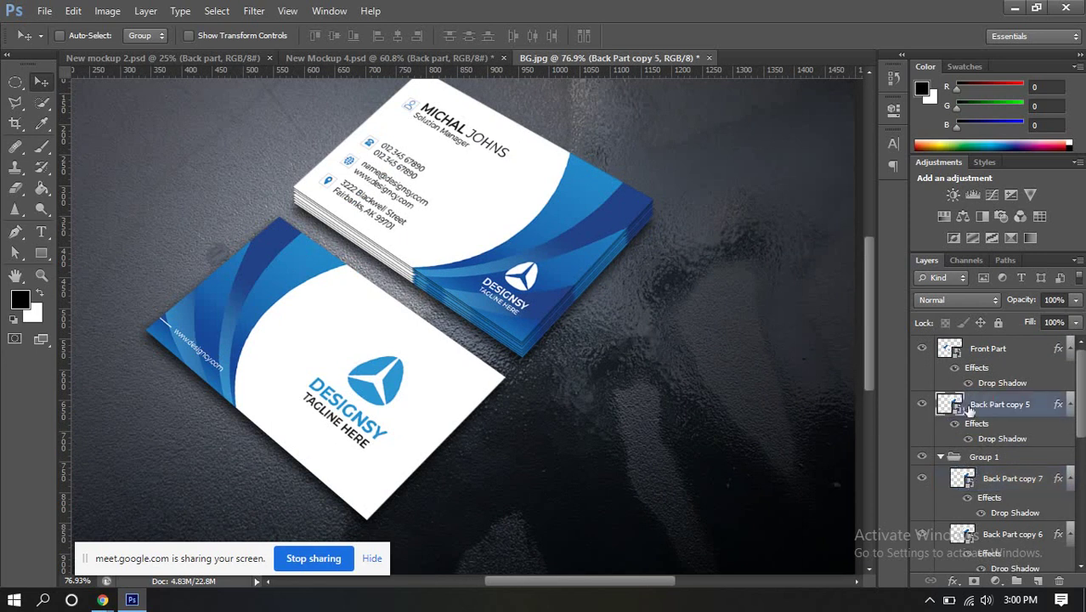
# Compare the card stack's side edges and front corner in BG.jpg with the stack in New Mockup 4.psd up close.
pyautogui.click(41, 275)
pyautogui.moveTo(315, 226); pyautogui.dragTo(355, 123)
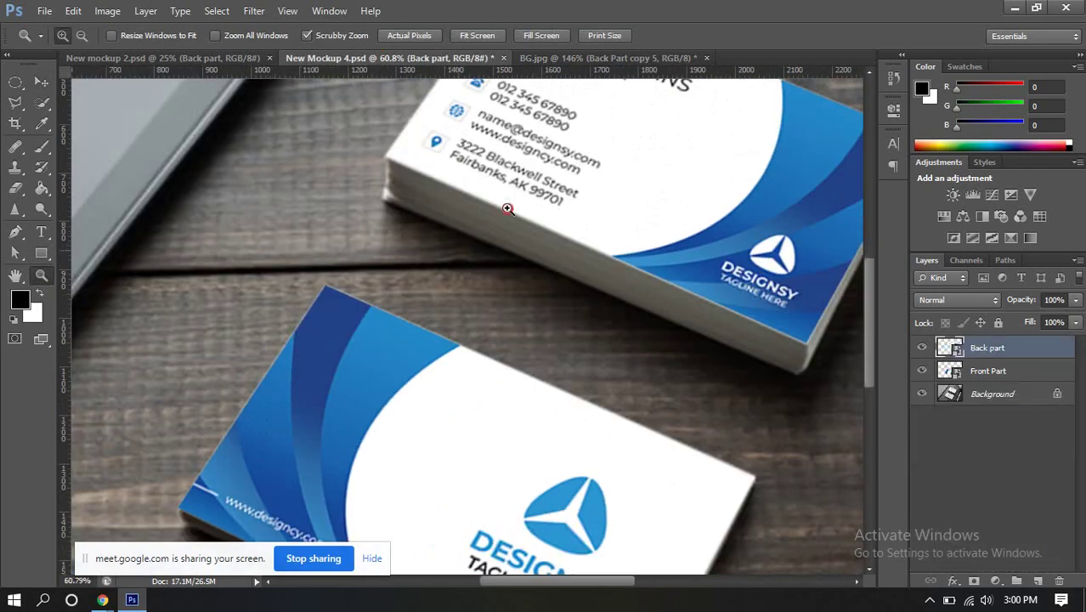
pyautogui.moveTo(508, 210); pyautogui.dragTo(459, 238)
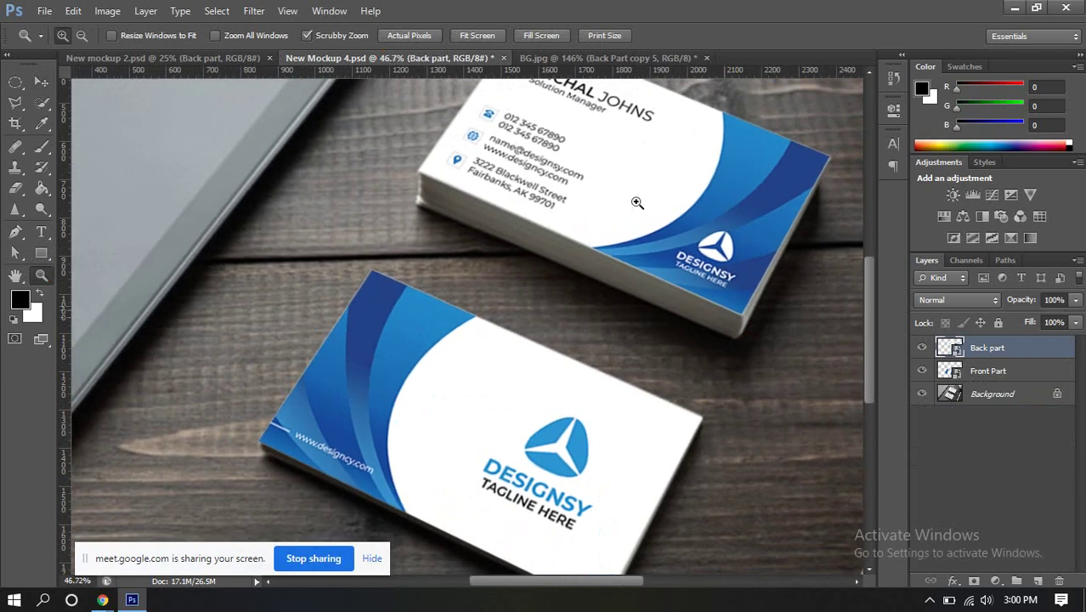
pyautogui.click(581, 58)
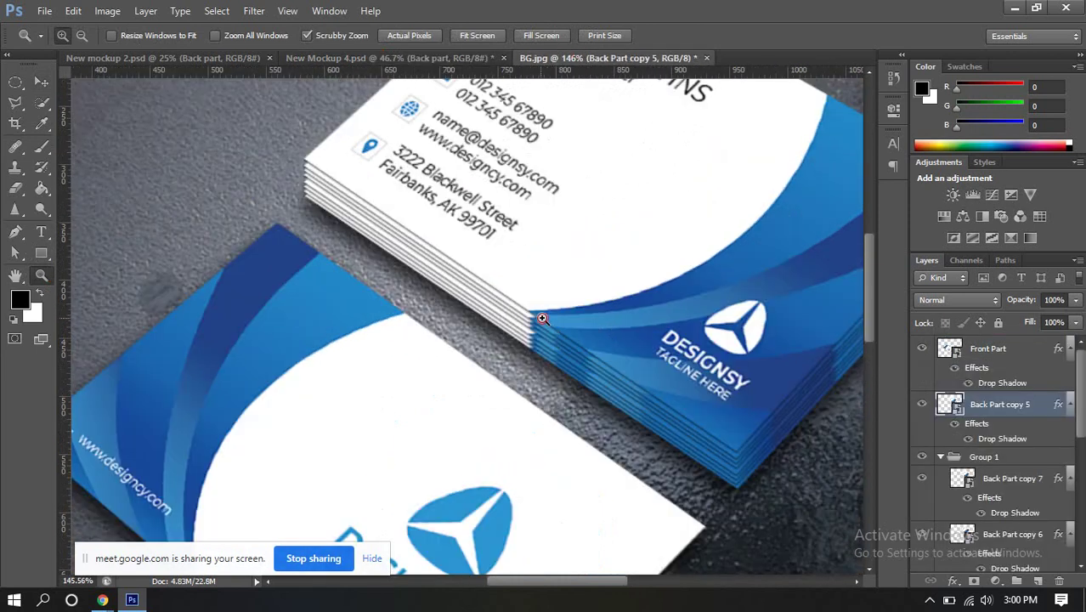
pyautogui.moveTo(544, 319)
pyautogui.mouseDown()
pyautogui.moveTo(586, 365)
pyautogui.moveTo(532, 327)
pyautogui.mouseUp()
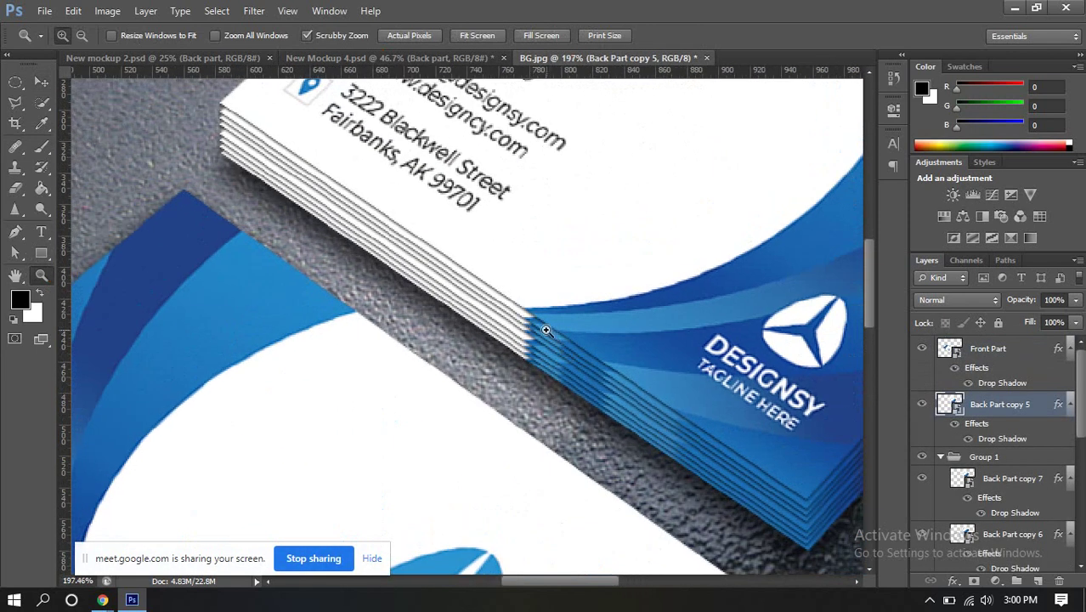
pyautogui.hotkey('ctrl', '0')
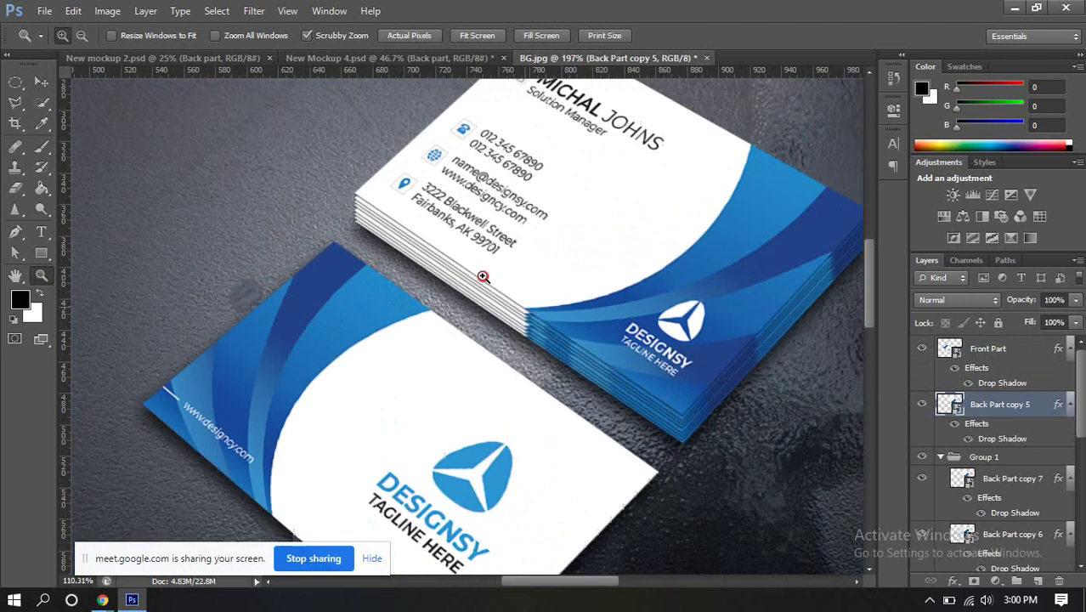
pyautogui.moveTo(703, 434); pyautogui.dragTo(756, 509)
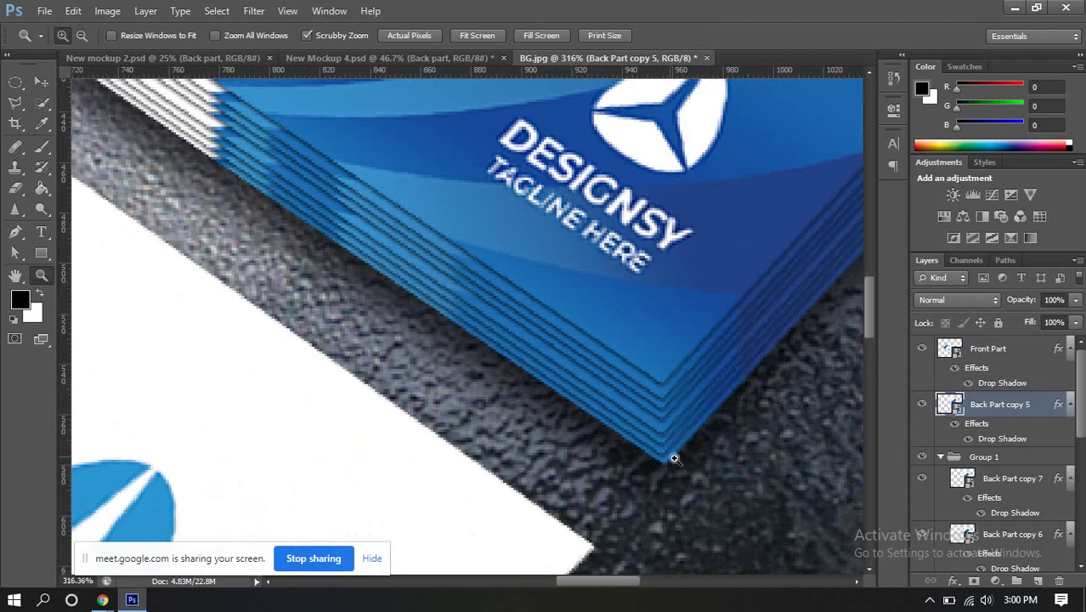
pyautogui.hotkey('ctrl', '0')
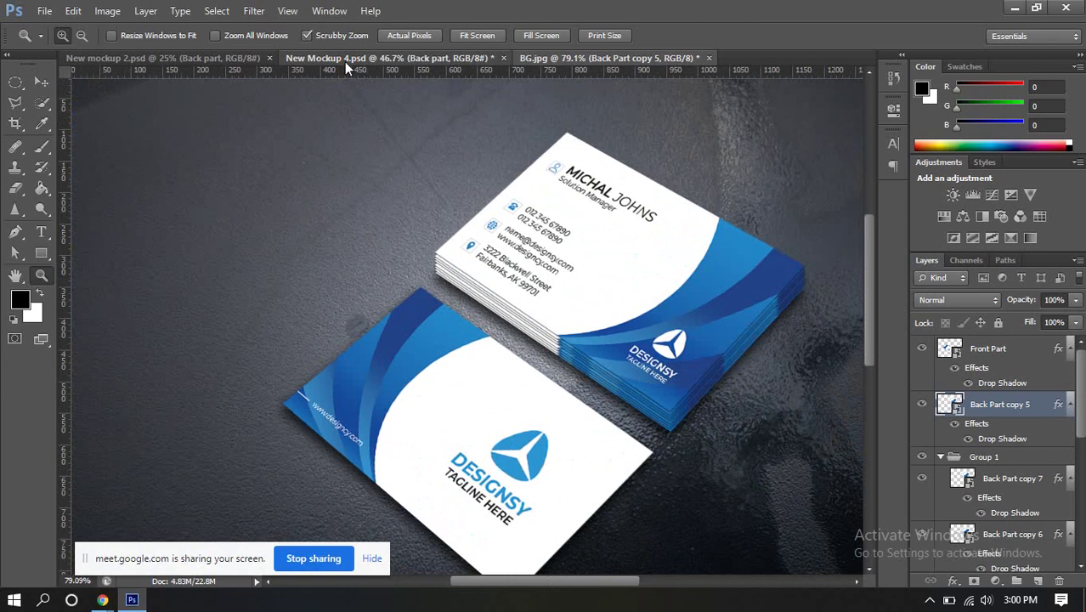
# Compare the overall scenes of New Mockup 4.psd and New mockup 2.psd with the dark-background mockup in BG.jpg.
pyautogui.click(345, 61)
pyautogui.moveTo(749, 328); pyautogui.dragTo(718, 308)
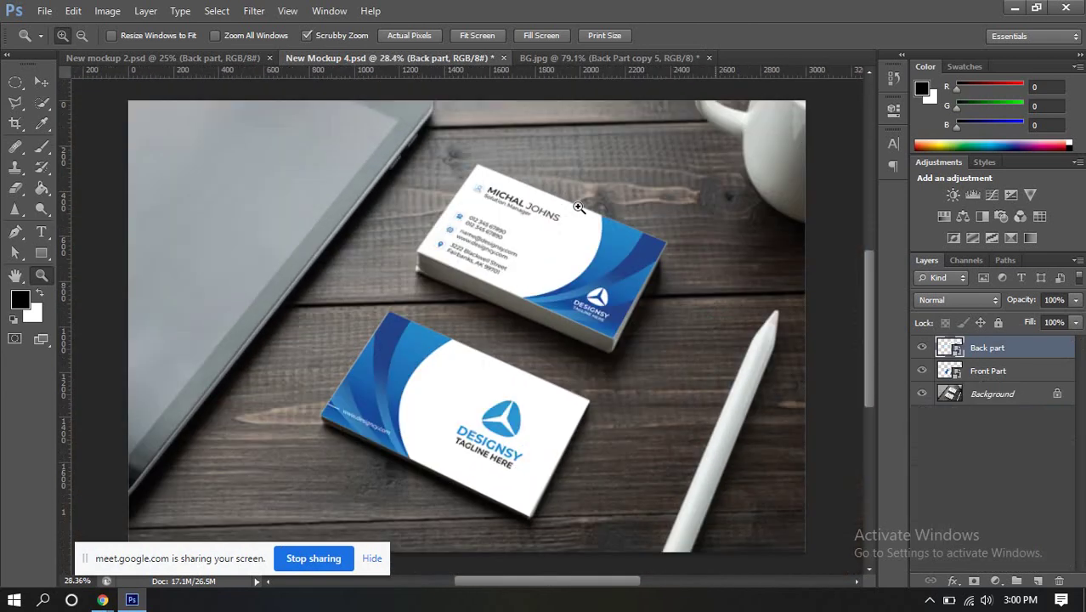
pyautogui.click(190, 58)
pyautogui.click(642, 57)
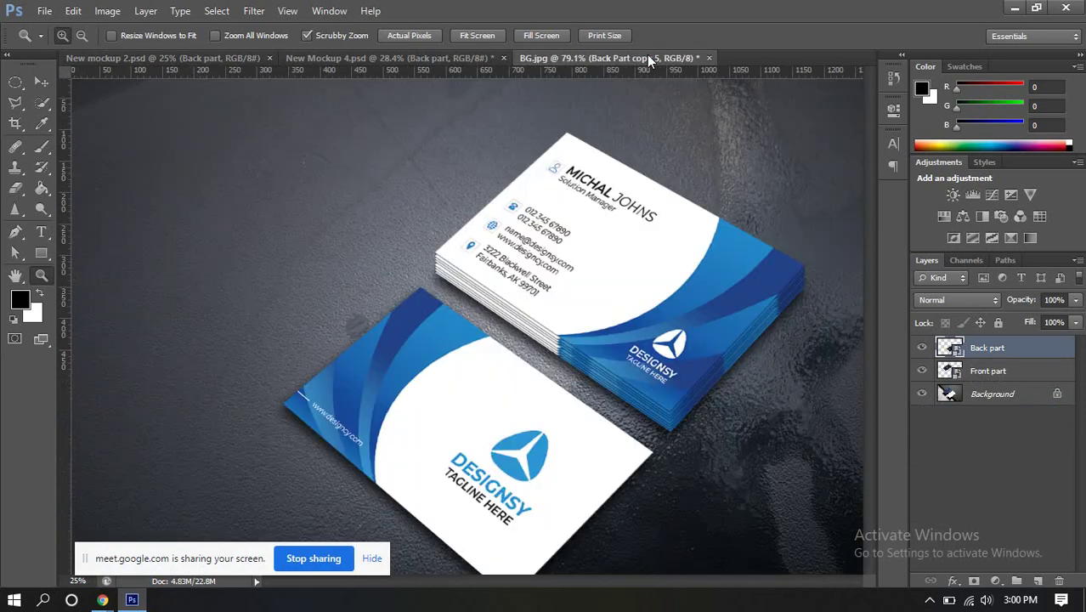
pyautogui.click(397, 58)
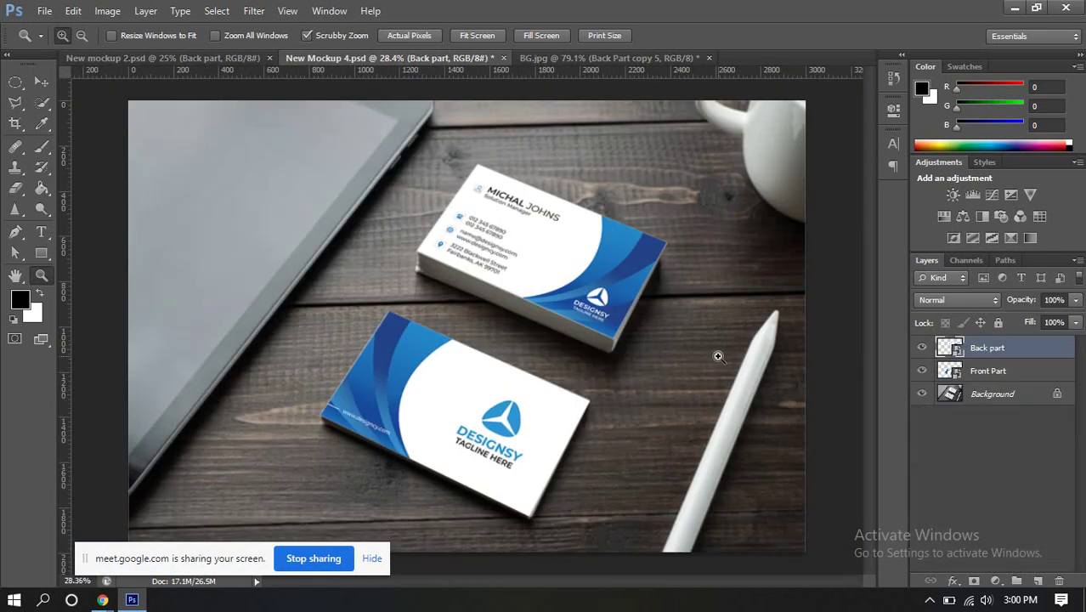
pyautogui.moveTo(584, 338); pyautogui.dragTo(548, 330)
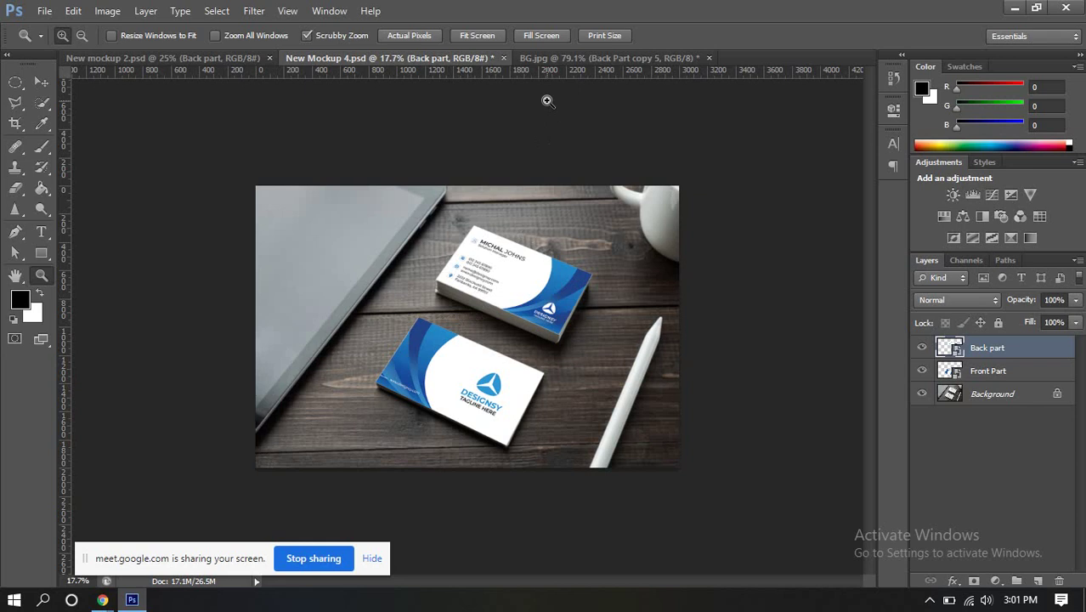
pyautogui.click(550, 61)
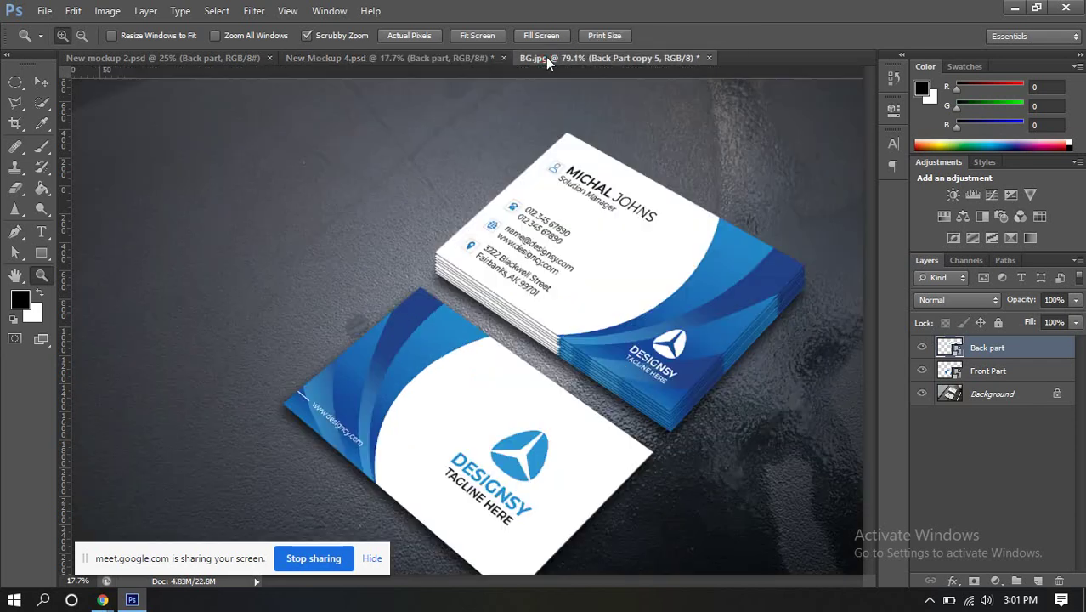
pyautogui.click(385, 59)
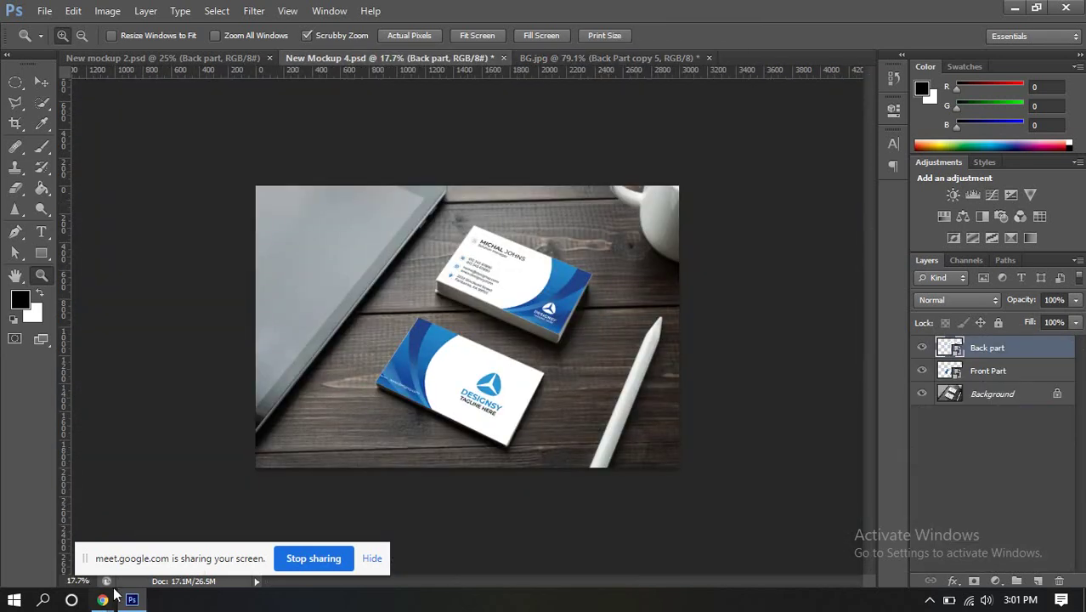
# Switch to Chrome, open freepik.com in the mockup search tab and look over its home page.
pyautogui.moveTo(100, 601)
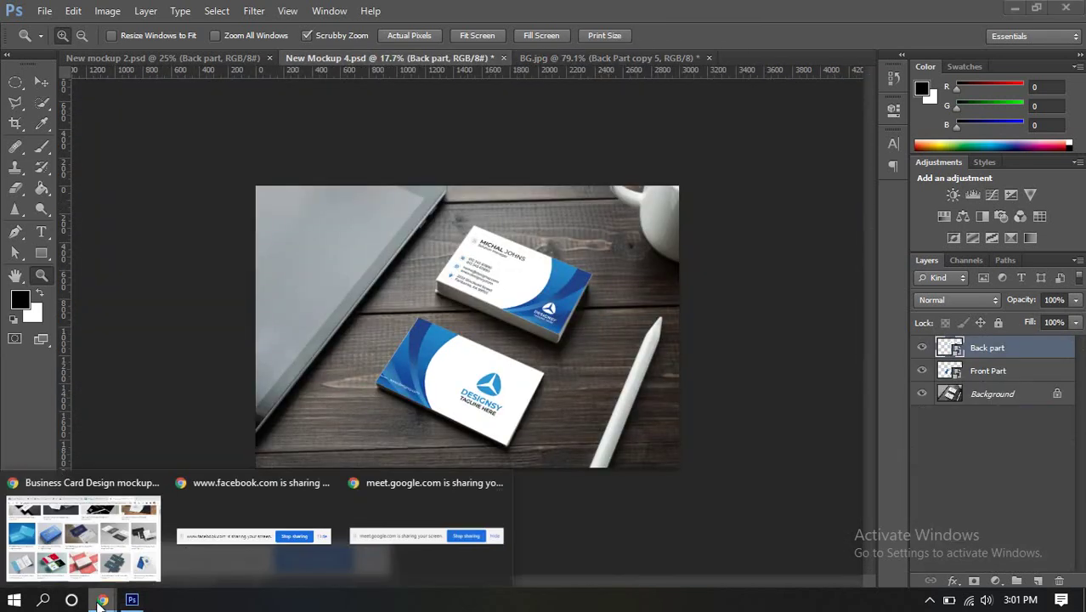
pyautogui.click(94, 538)
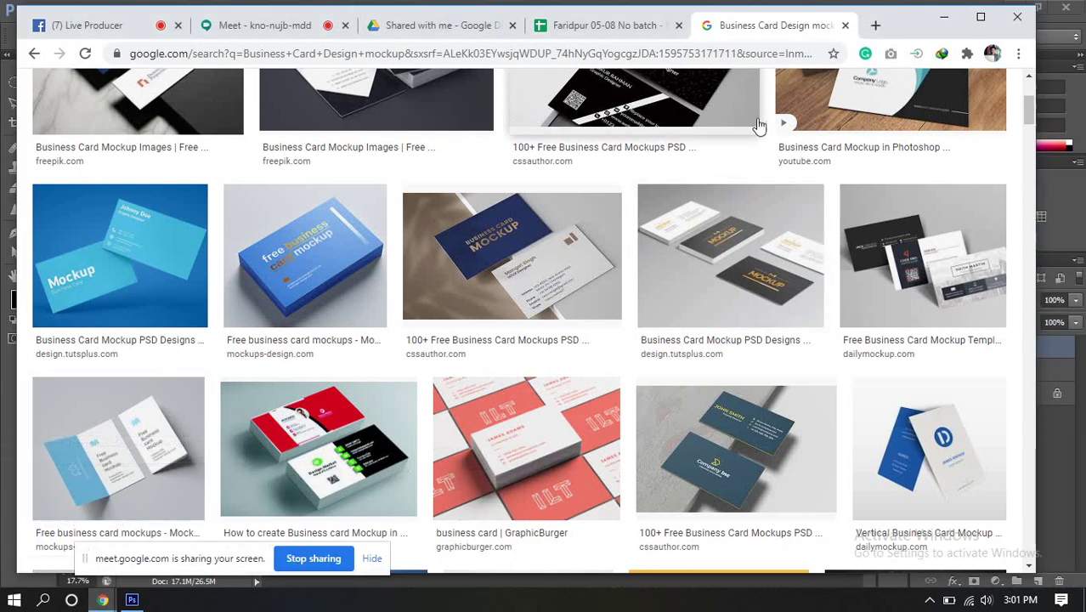
pyautogui.click(764, 55)
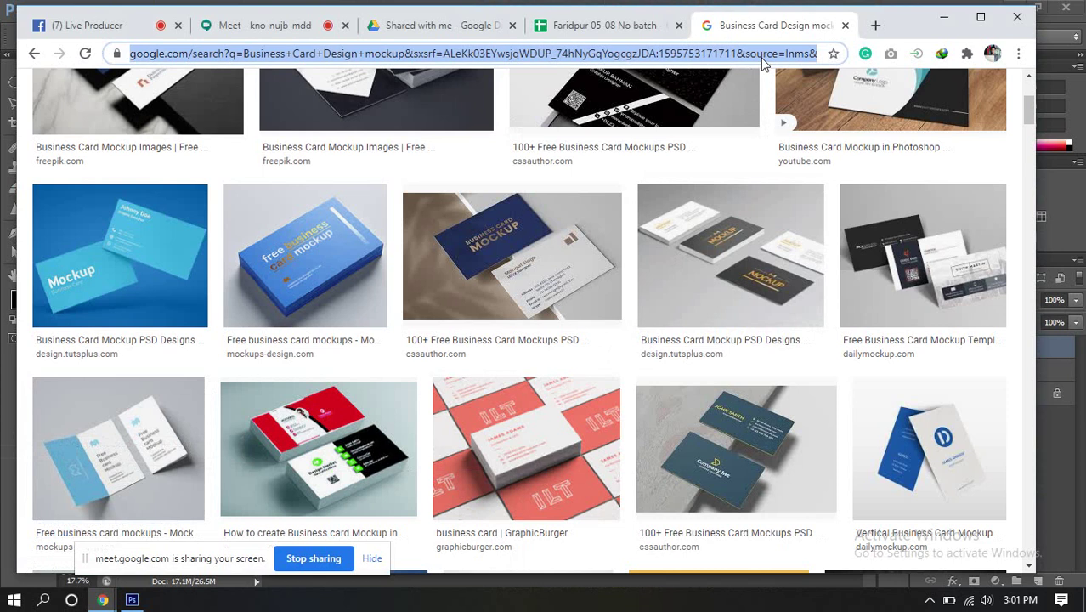
pyautogui.write('fr')
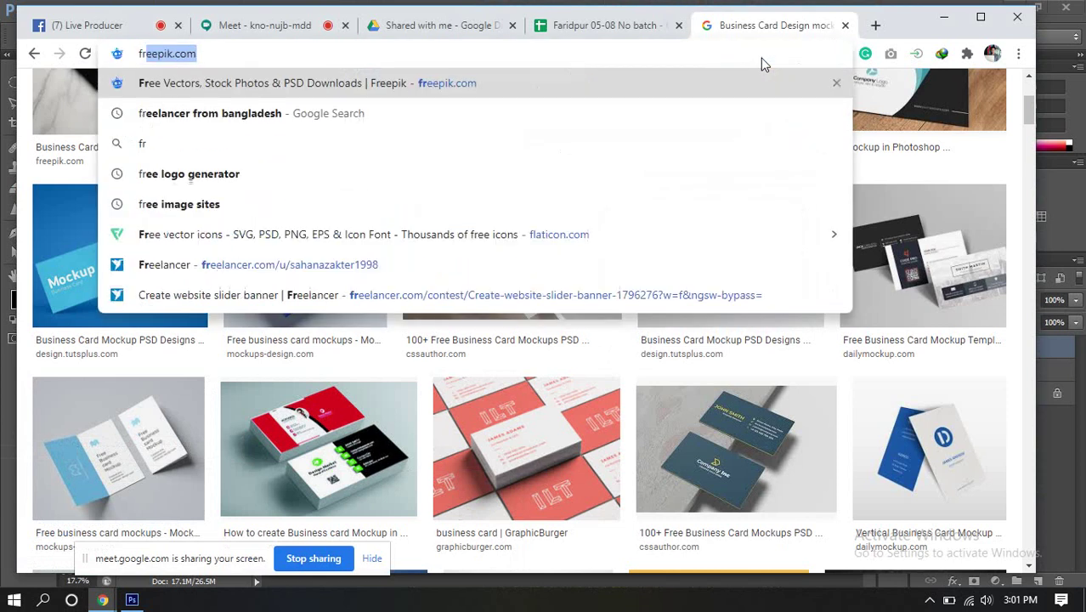
pyautogui.press('Return')
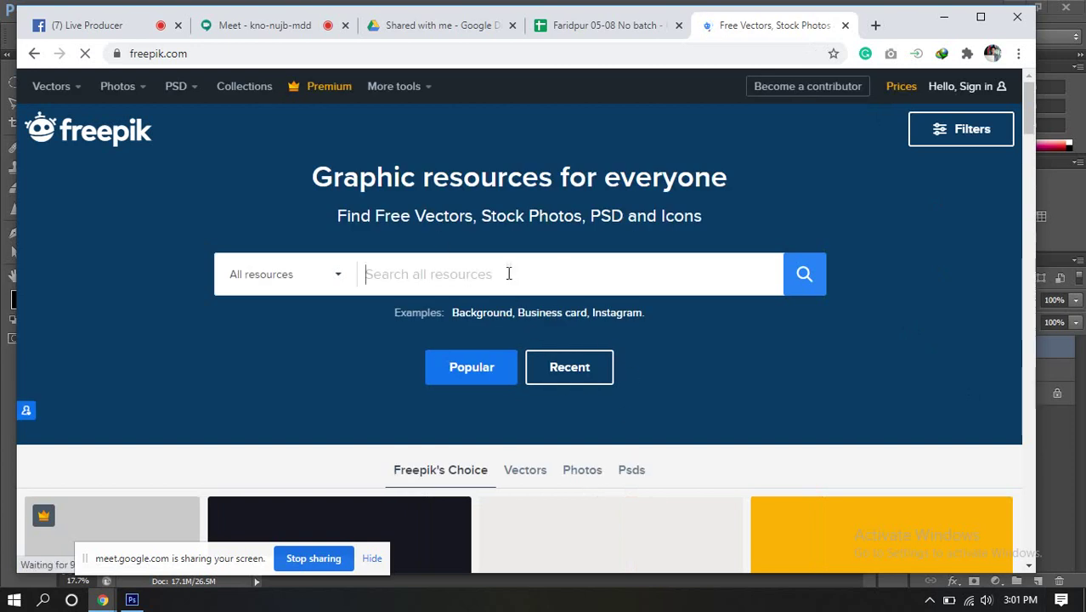
pyautogui.scroll(-5, 440, 425)
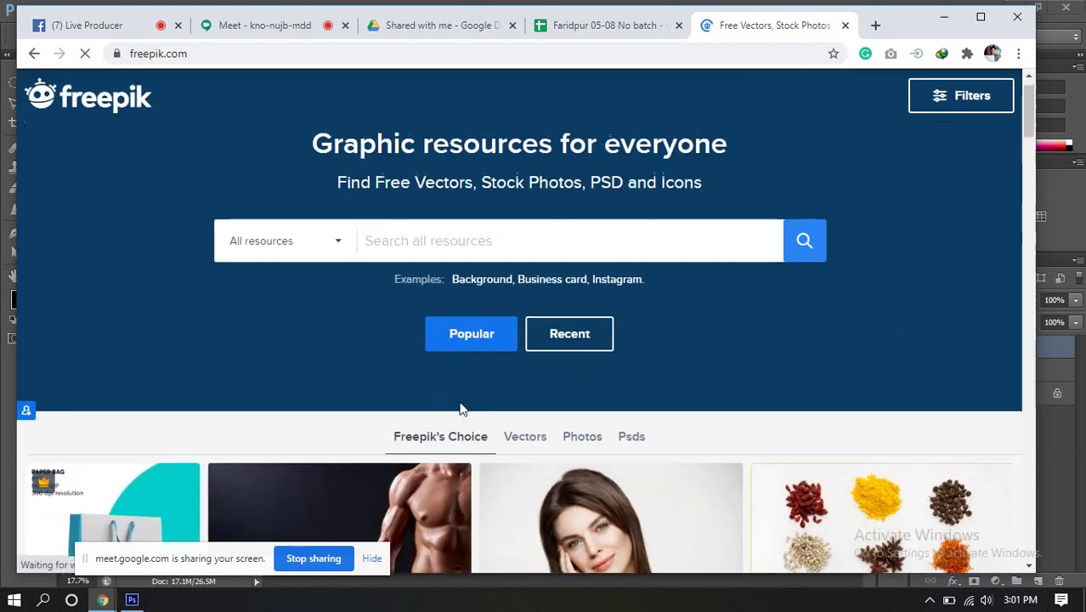
pyautogui.scroll(5, 764, 388)
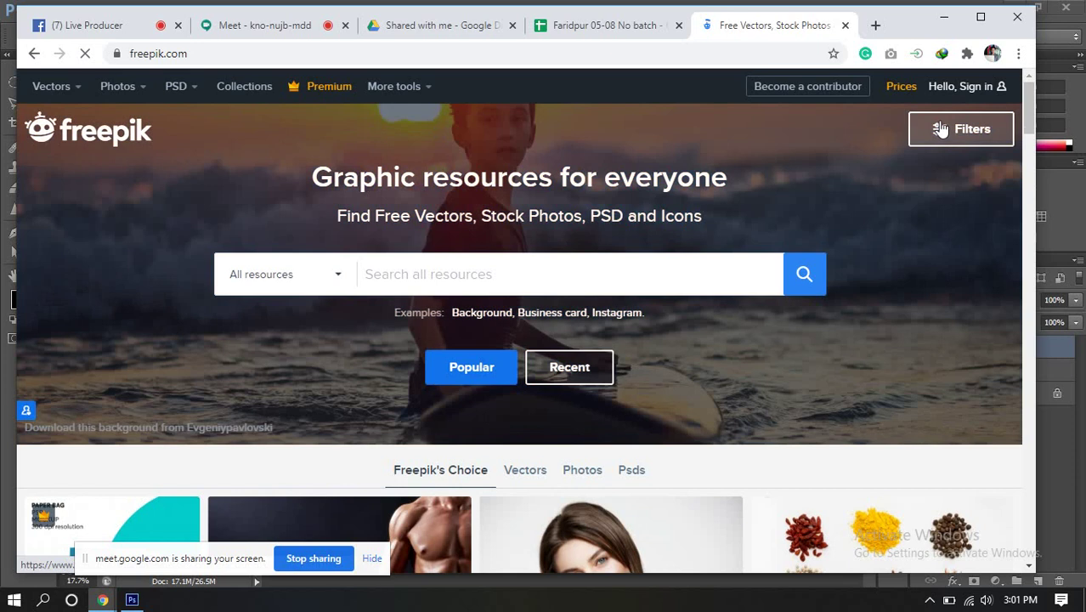
# Filter the Freepik resources to the Psd category with the Free license and close the filters.
pyautogui.click(941, 129)
pyautogui.click(834, 193)
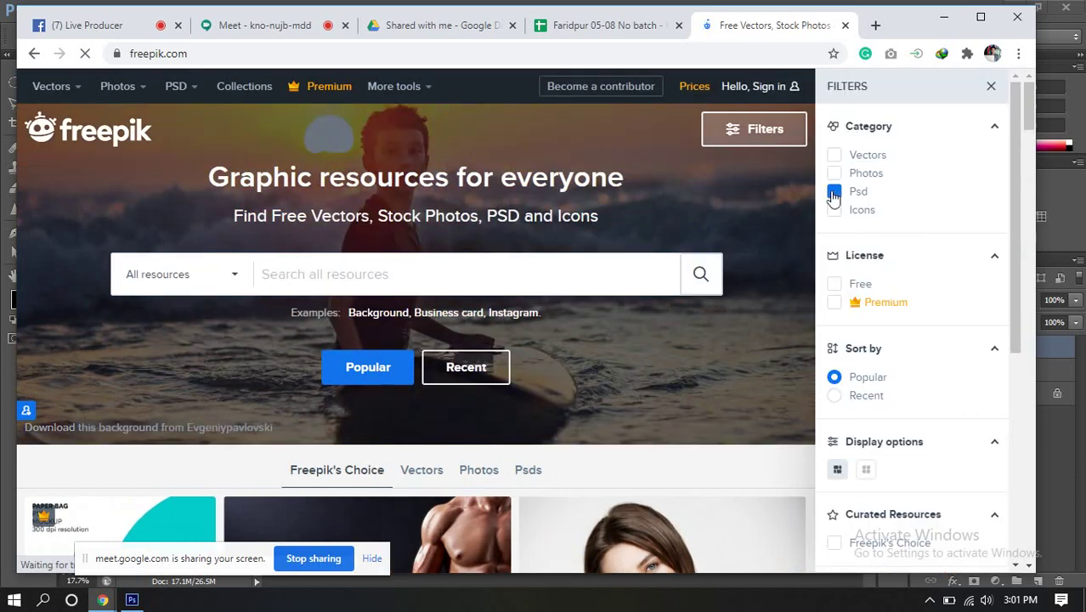
pyautogui.click(833, 289)
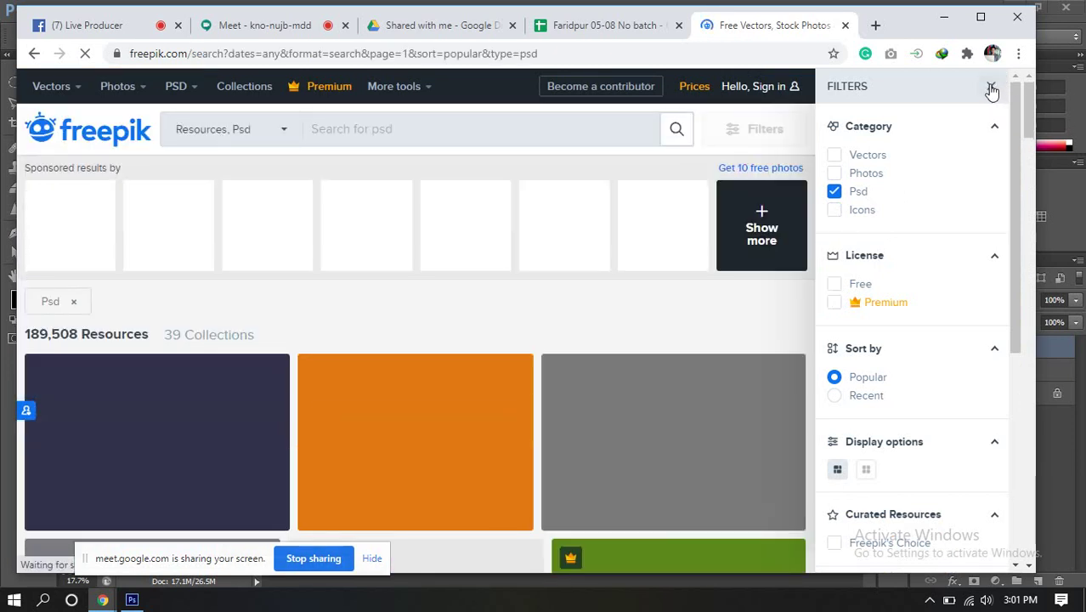
pyautogui.click(991, 89)
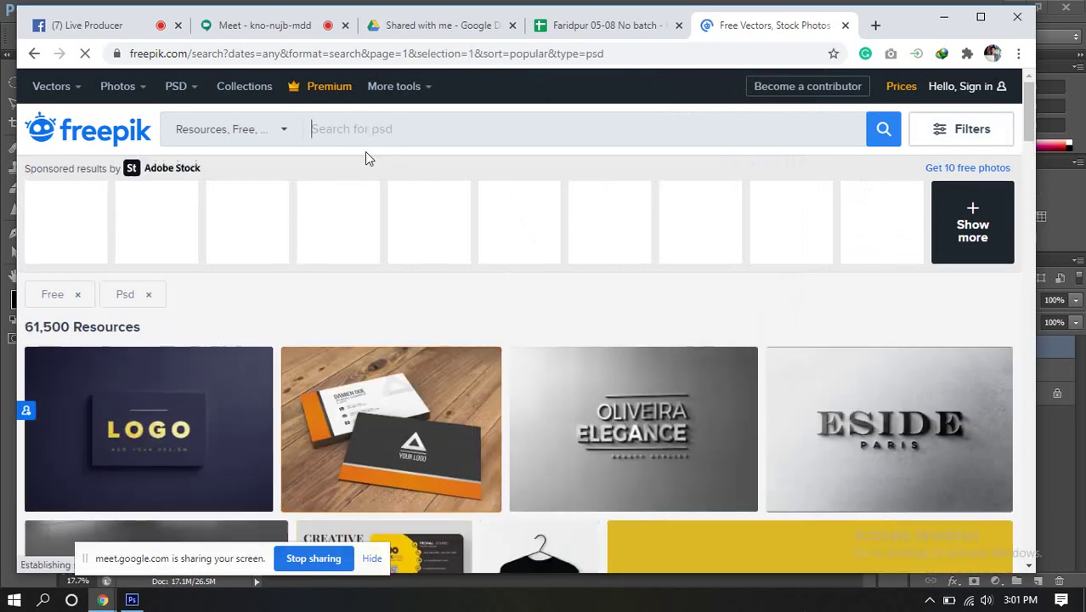
# Look through the popular free PSD resources listed on Freepik.
pyautogui.write('Busn')
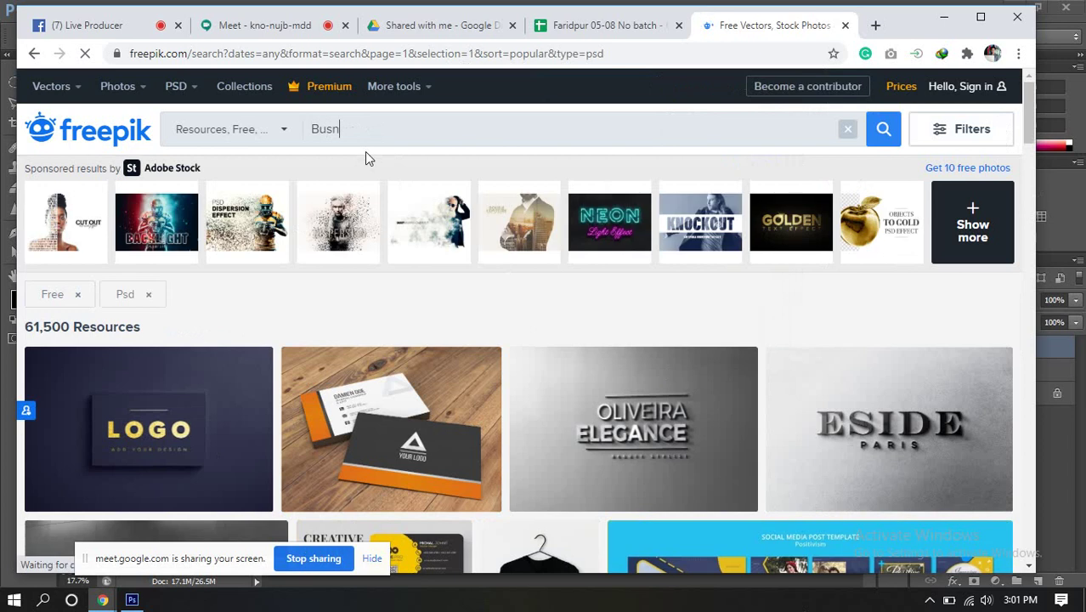
pyautogui.write('e')
pyautogui.scroll(-2, 317, 344)
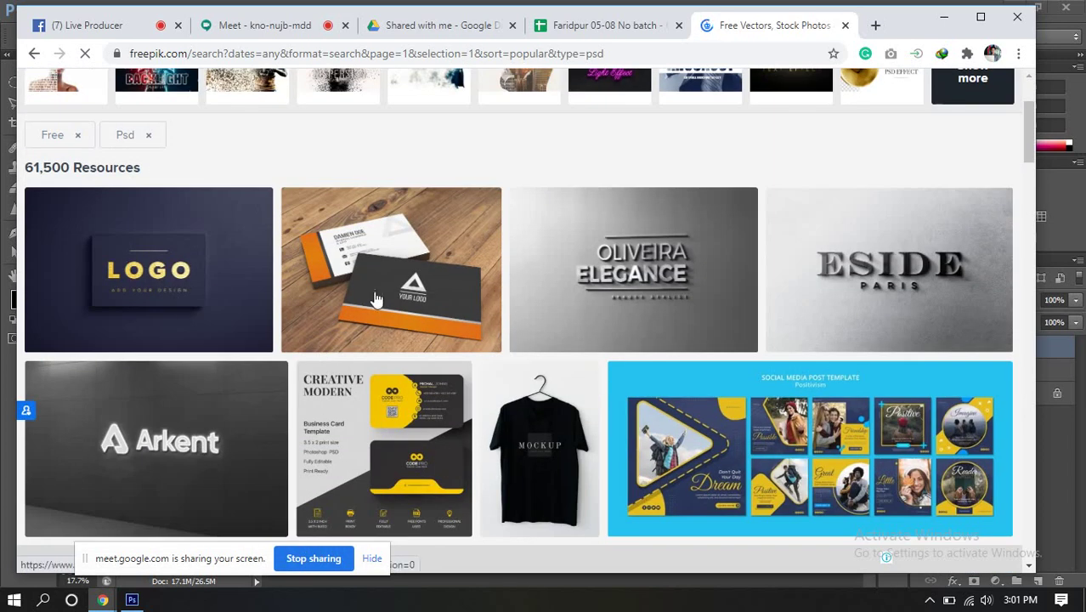
pyautogui.moveTo(179, 289)
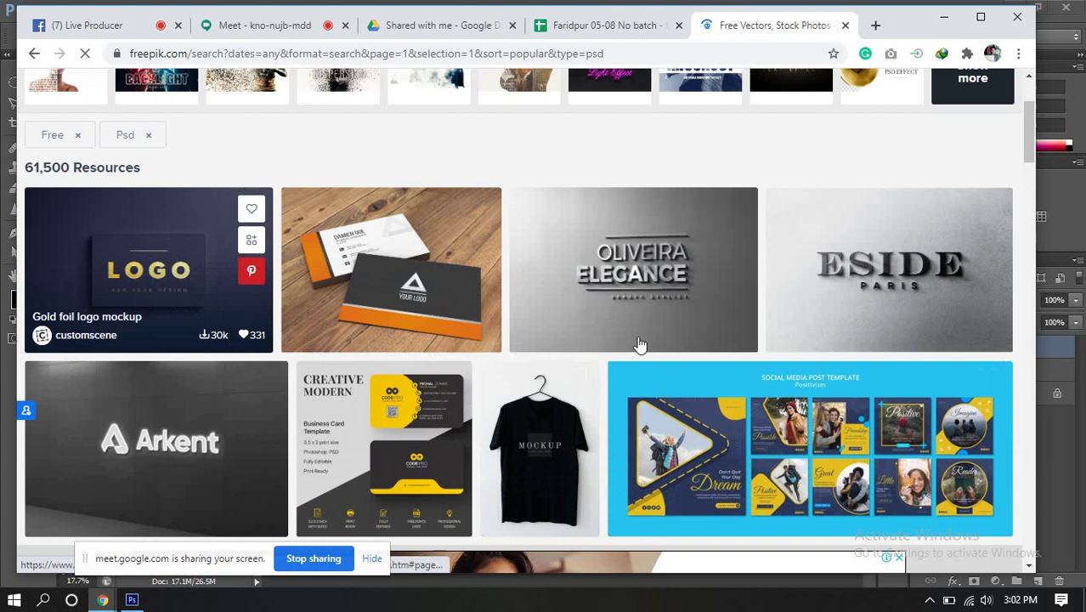
pyautogui.scroll(-2, 641, 344)
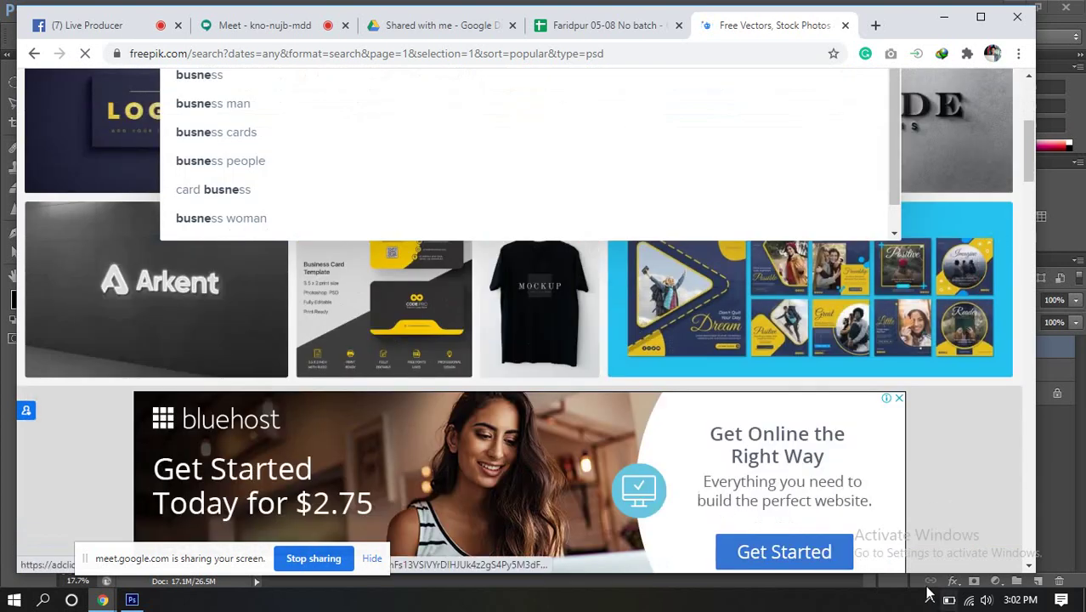
pyautogui.scroll(1, 857, 372)
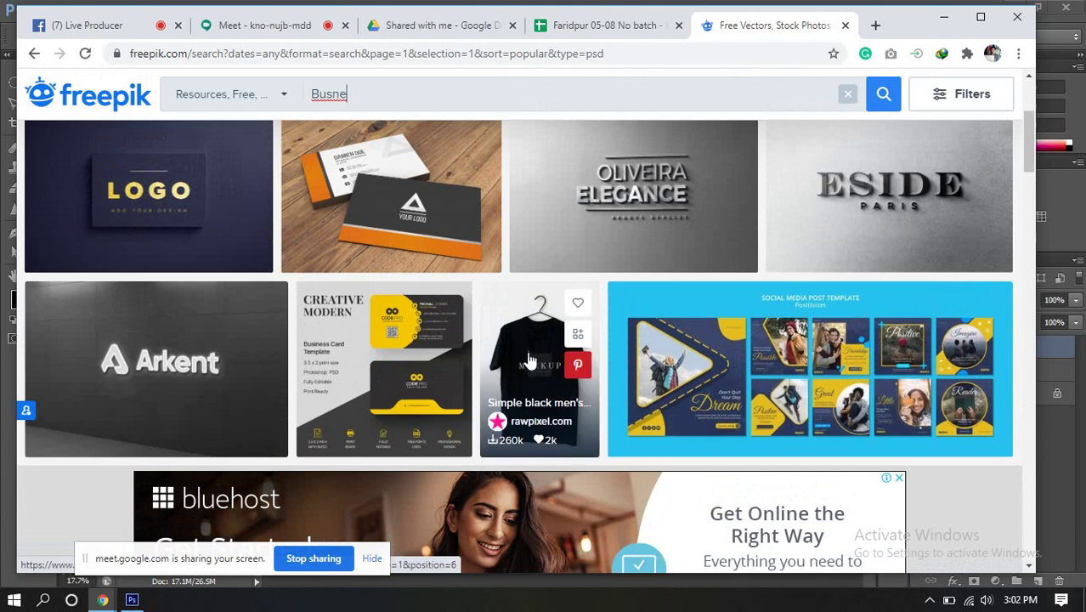
pyautogui.scroll(-3, 446, 382)
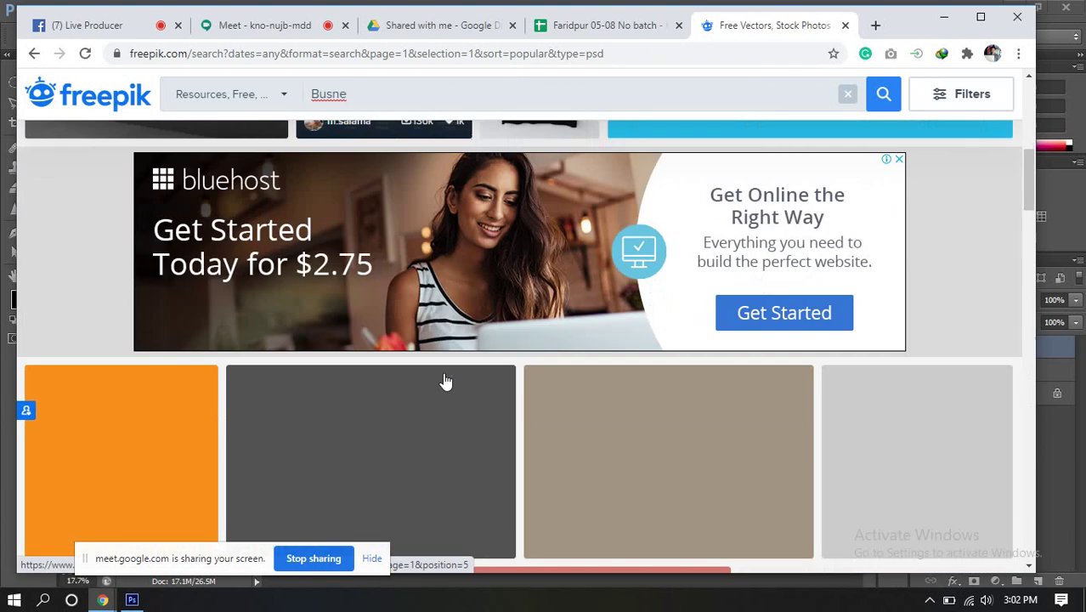
pyautogui.scroll(-2, 445, 381)
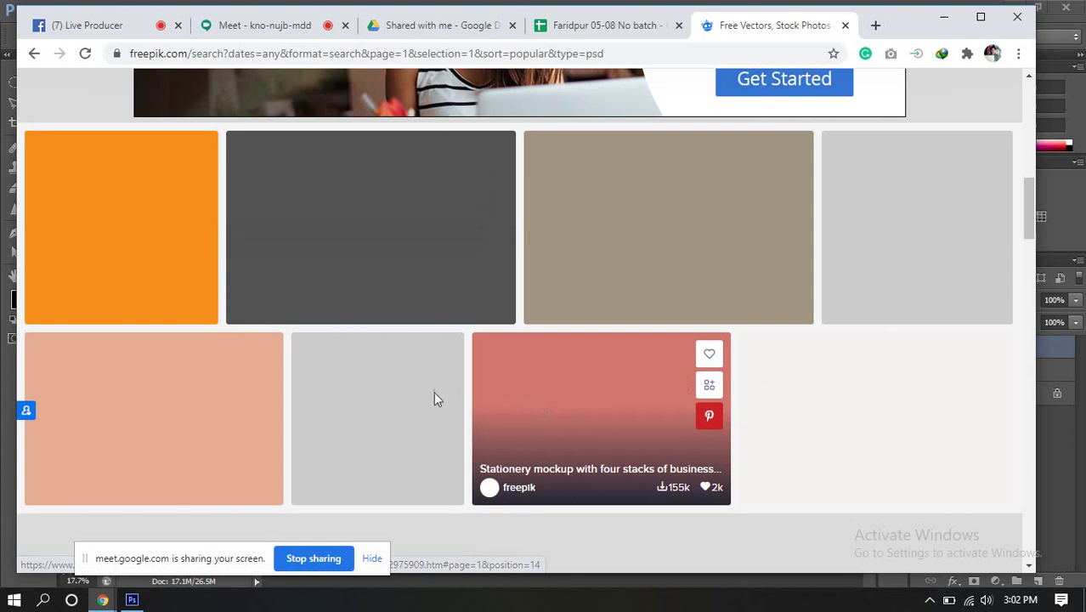
pyautogui.scroll(8, 442, 395)
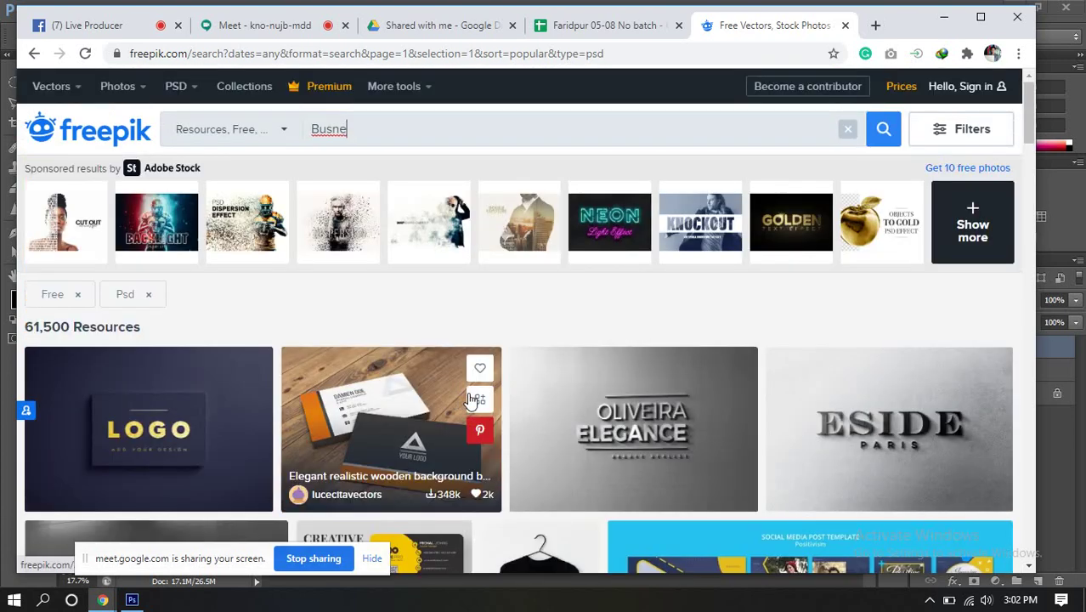
# Search the free PSD resources for "Business card mockup".
pyautogui.click(195, 90)
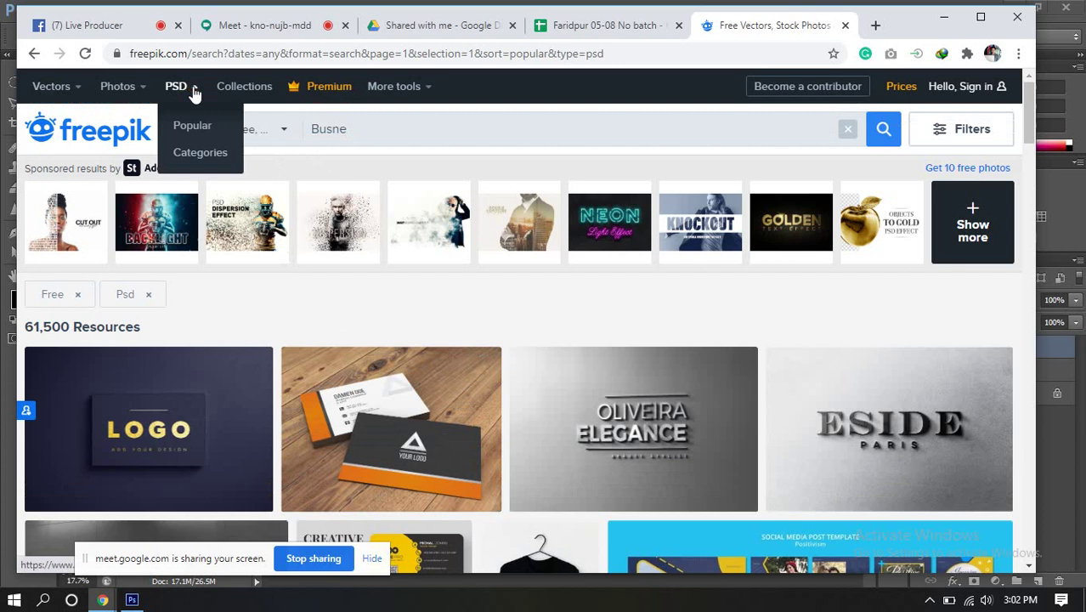
pyautogui.click(284, 129)
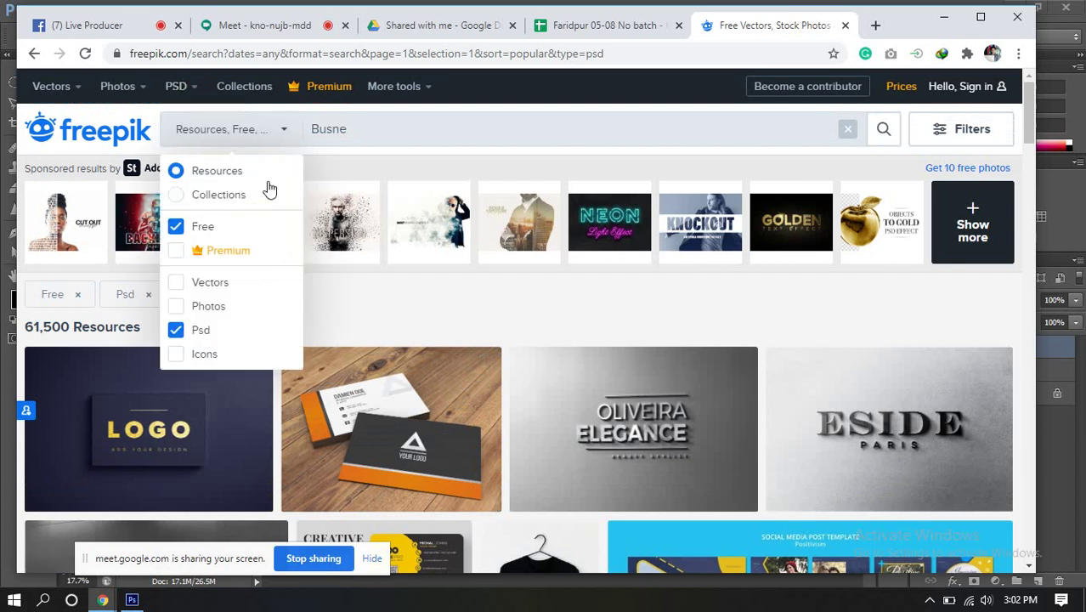
pyautogui.click(431, 94)
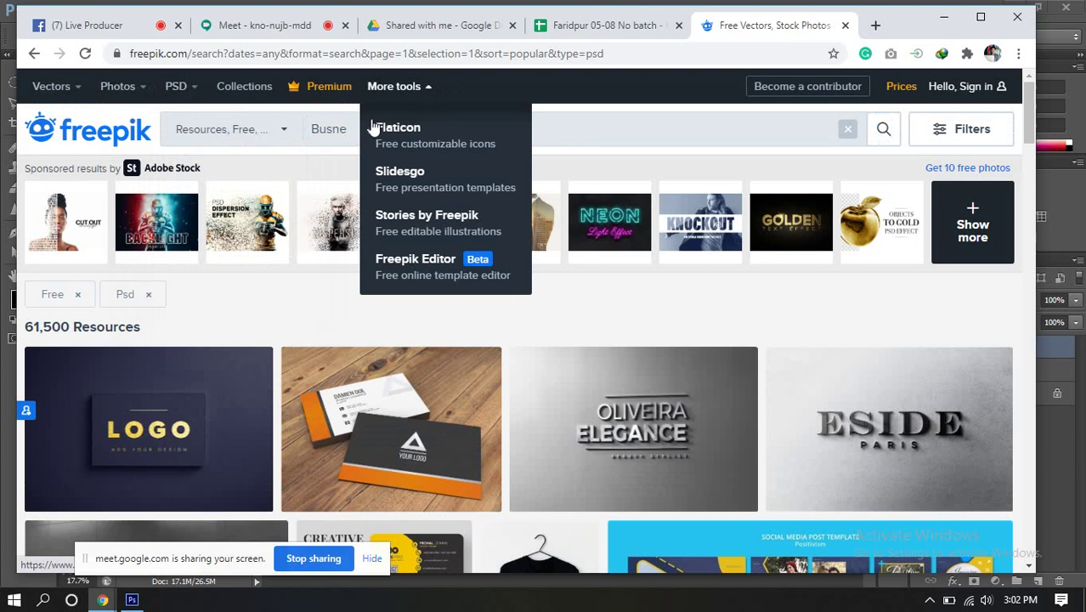
pyautogui.click(590, 125)
pyautogui.moveTo(444, 133); pyautogui.dragTo(298, 138)
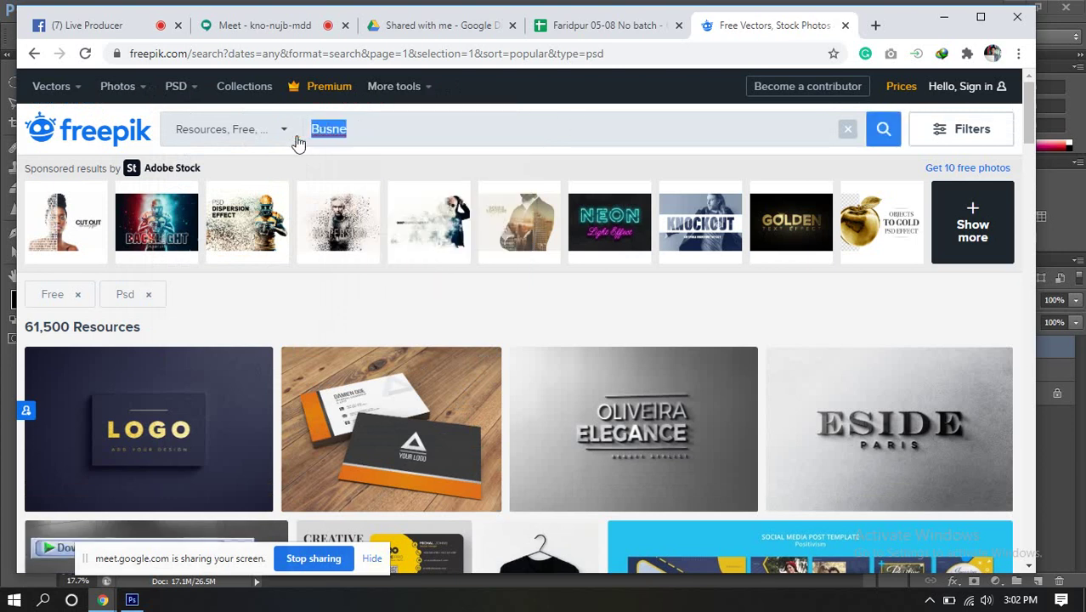
pyautogui.write('Business card m')
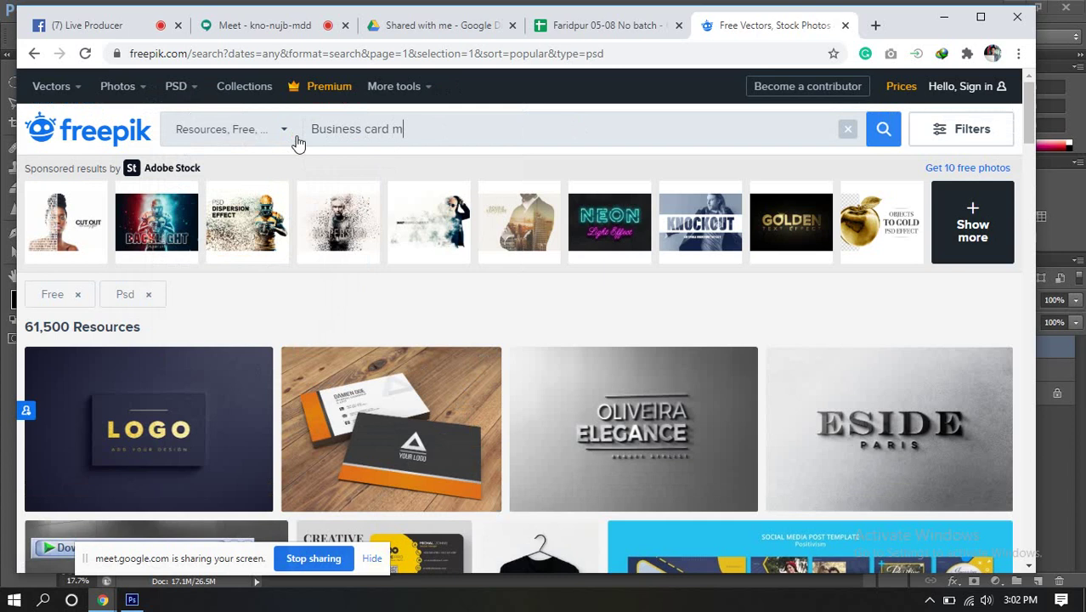
pyautogui.write('ocku')
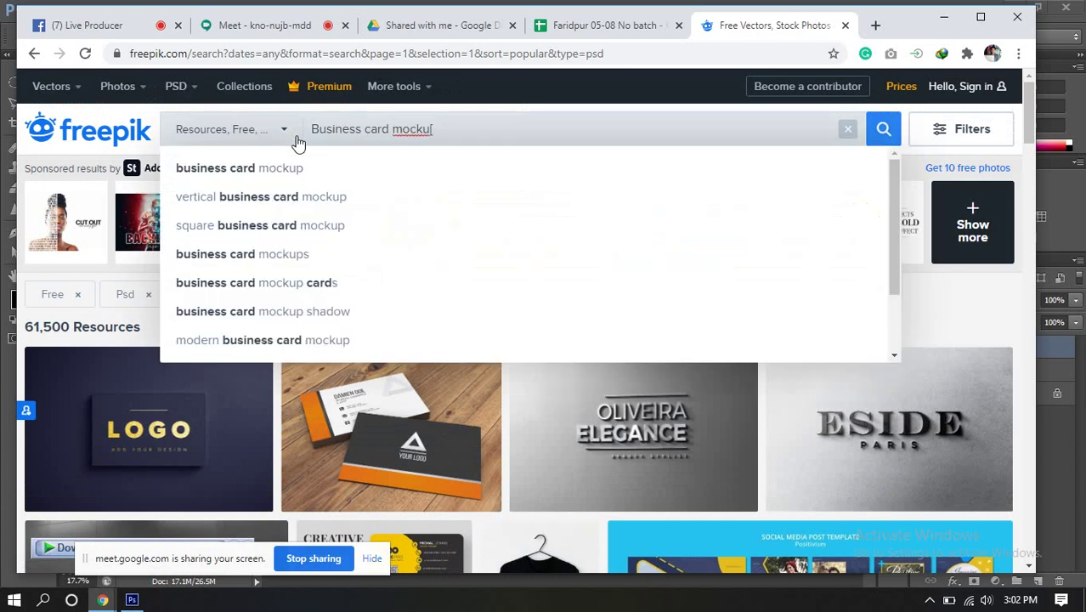
pyautogui.press('Escape')
pyautogui.press('Return')
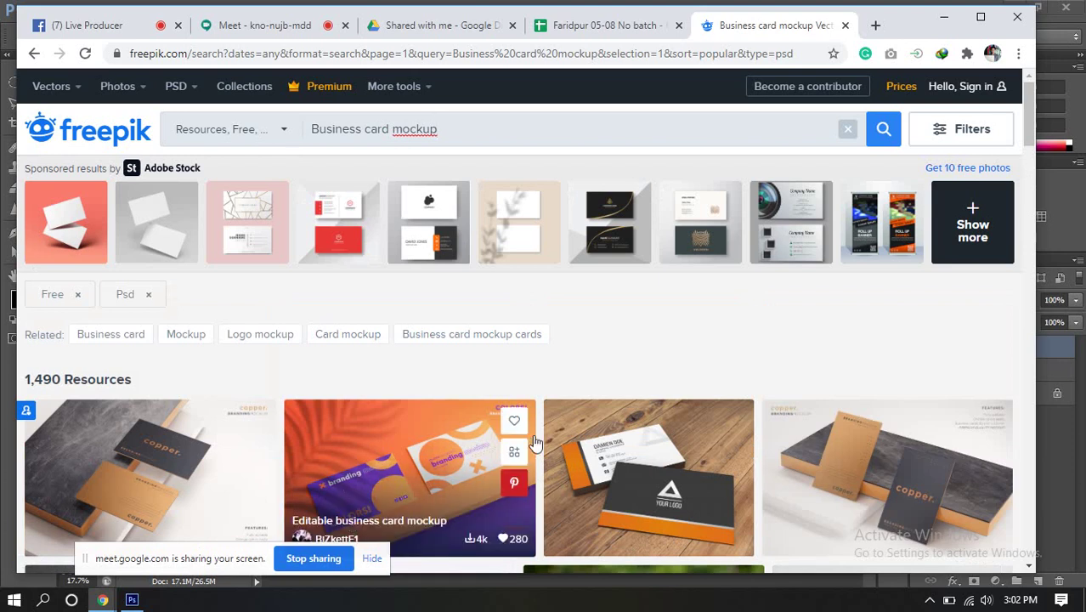
# Look over the first rows of business card mockups in the search results.
pyautogui.scroll(-4, 538, 437)
pyautogui.moveTo(668, 336)
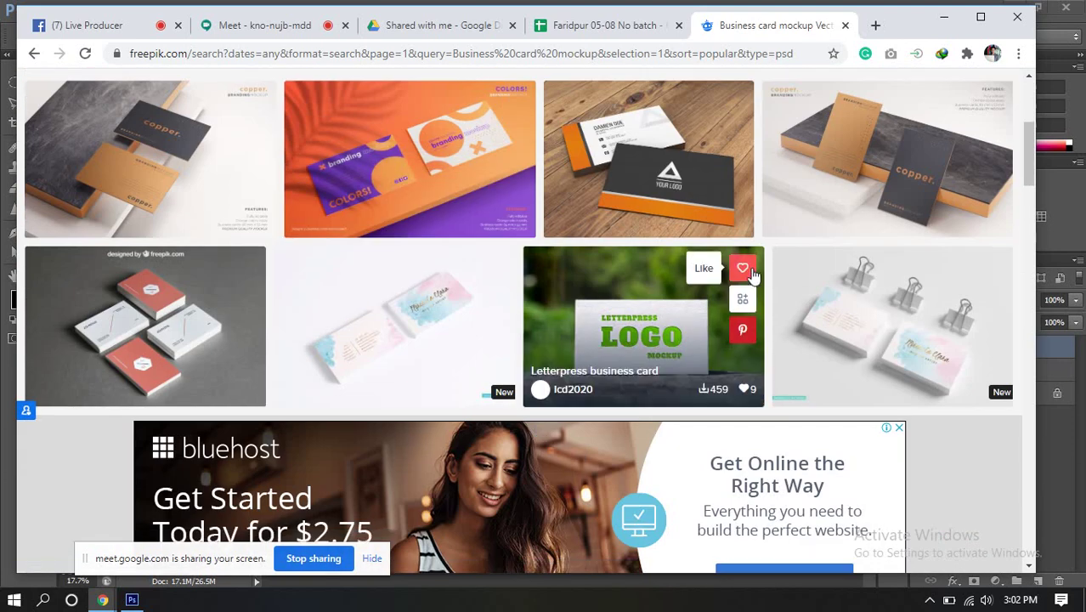
pyautogui.scroll(-3, 669, 334)
pyautogui.scroll(4, 660, 316)
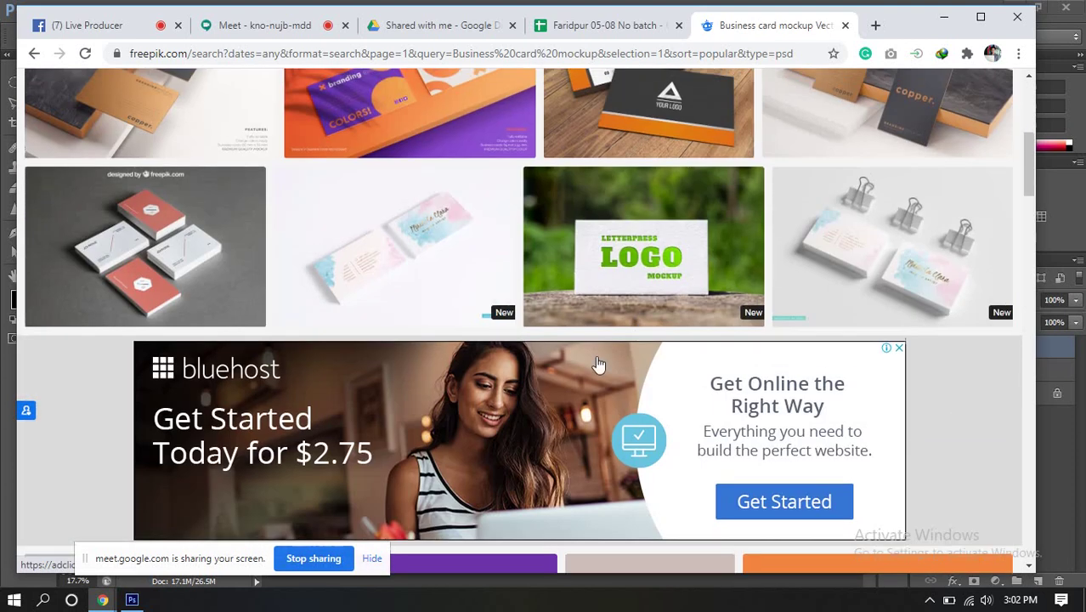
# Switch to Photoshop to view the whole card scene in New Mockup 4.psd, and return to the Freepik results in Chrome.
pyautogui.click(132, 599)
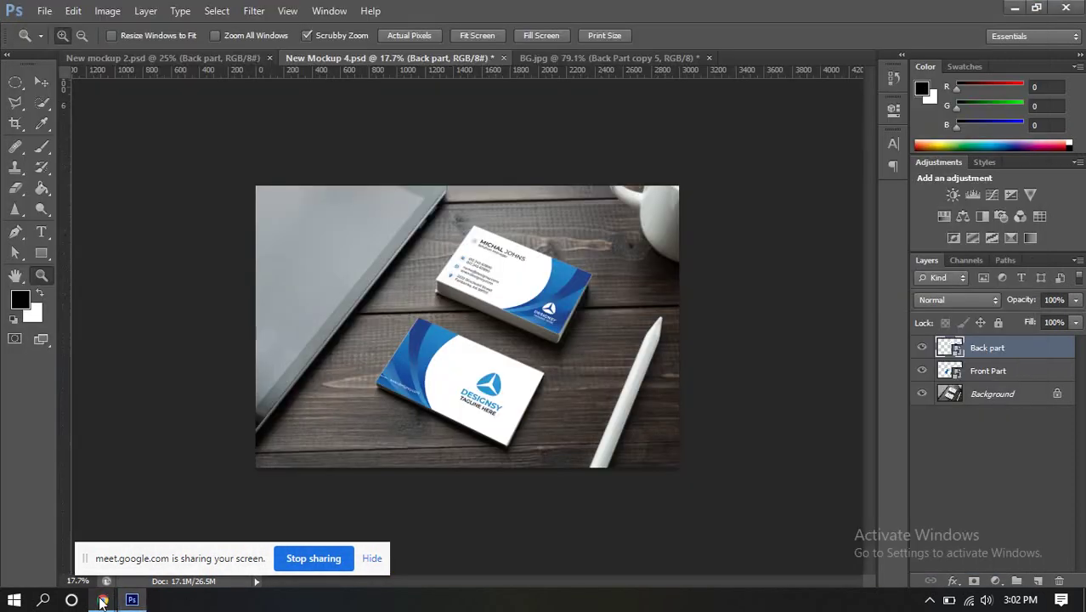
pyautogui.click(472, 313)
pyautogui.click(441, 351)
pyautogui.moveTo(221, 517); pyautogui.dragTo(162, 544)
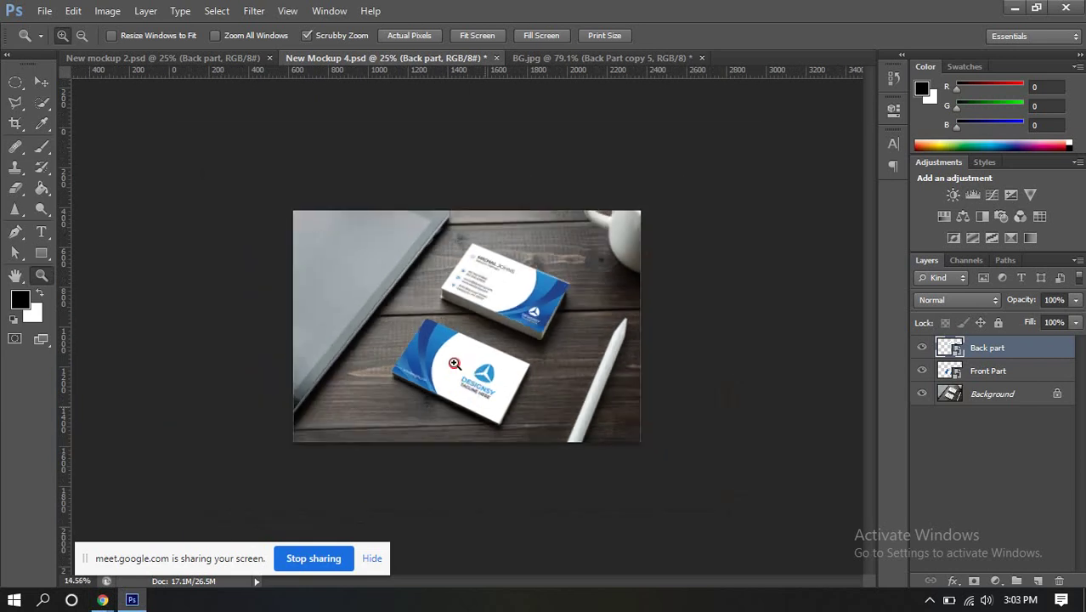
pyautogui.moveTo(105, 602)
pyautogui.click(117, 548)
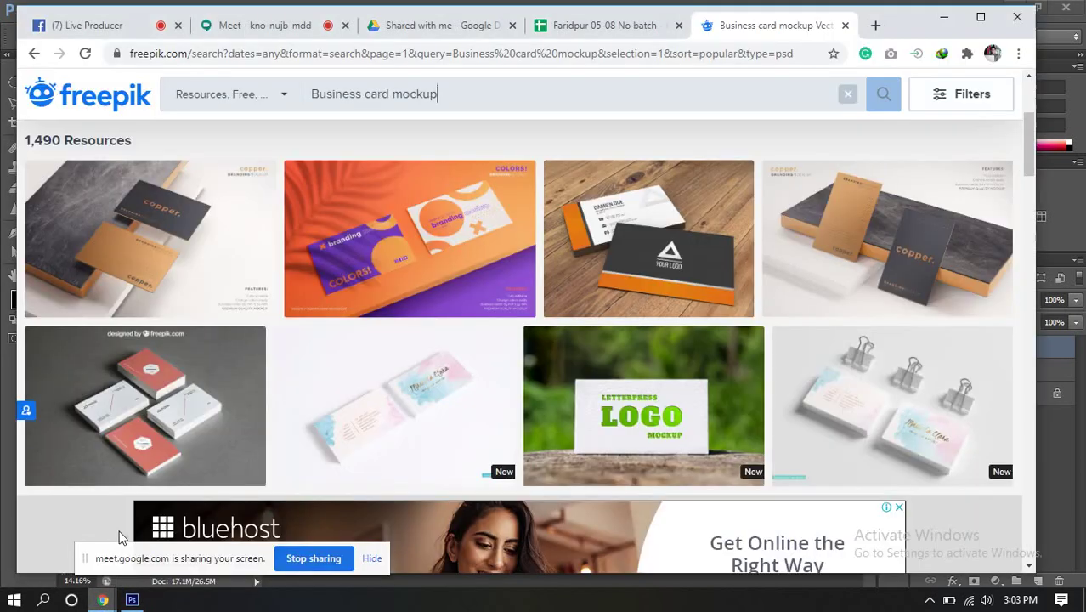
# Review the Category and License filters and browse further down the free PSD business card mockup results.
pyautogui.click(939, 95)
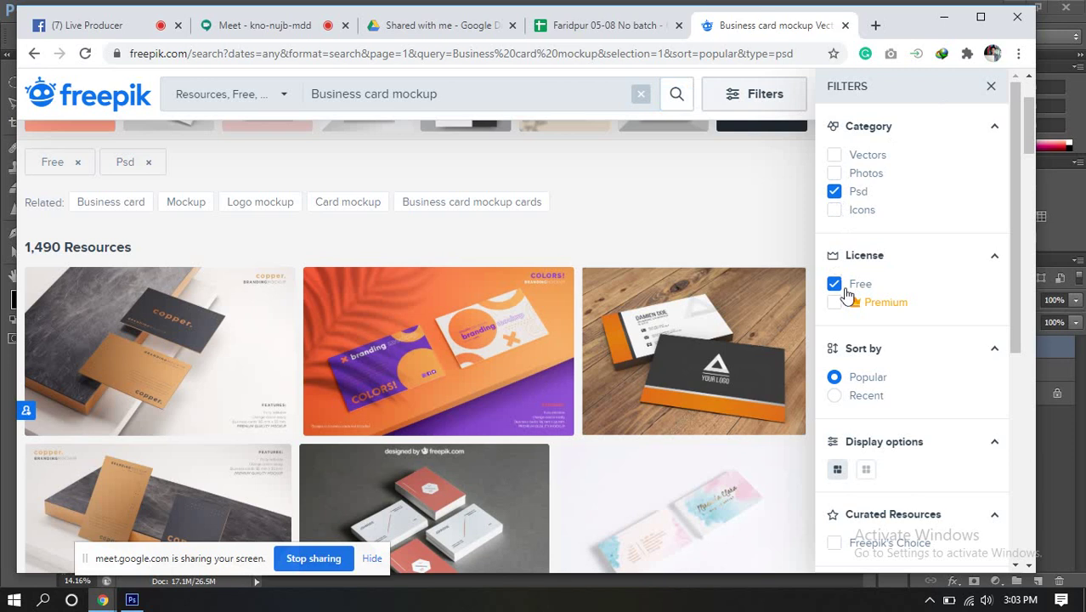
pyautogui.click(991, 86)
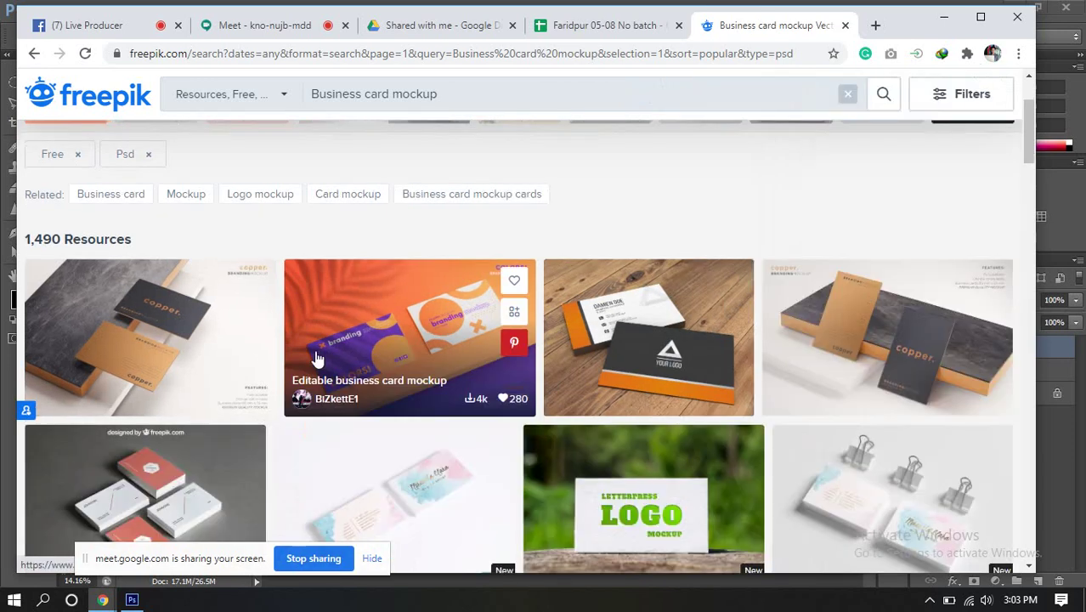
pyautogui.scroll(-1, 319, 357)
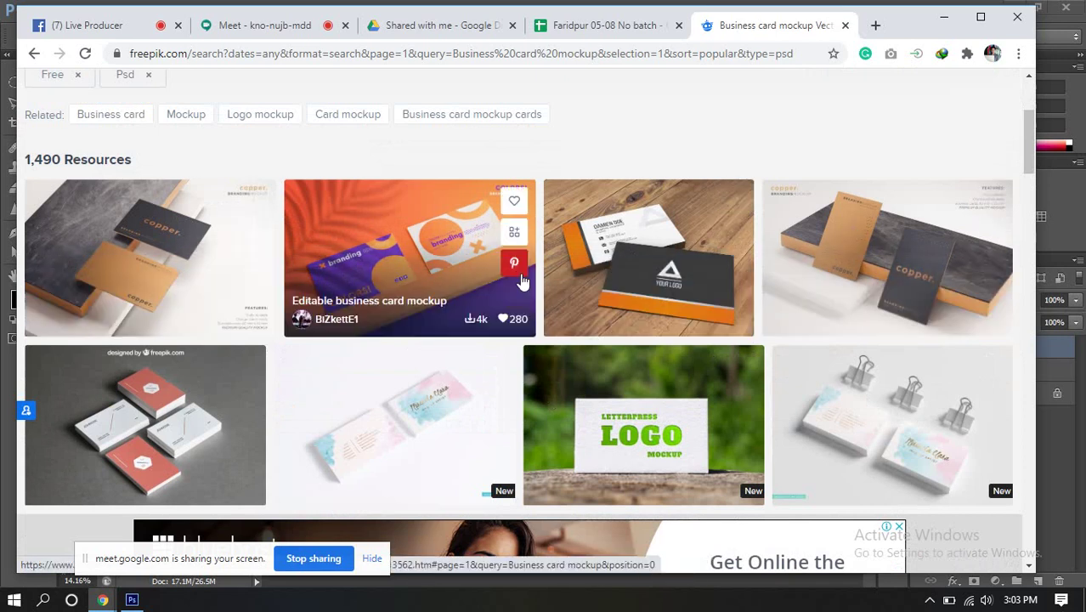
pyautogui.scroll(-2, 510, 286)
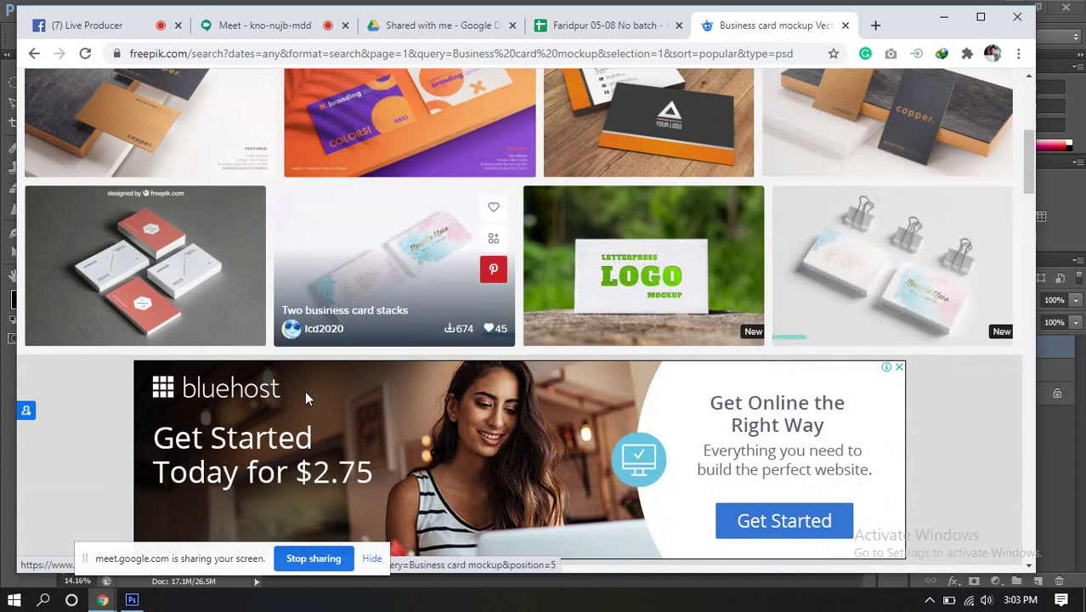
pyautogui.scroll(-3, 544, 344)
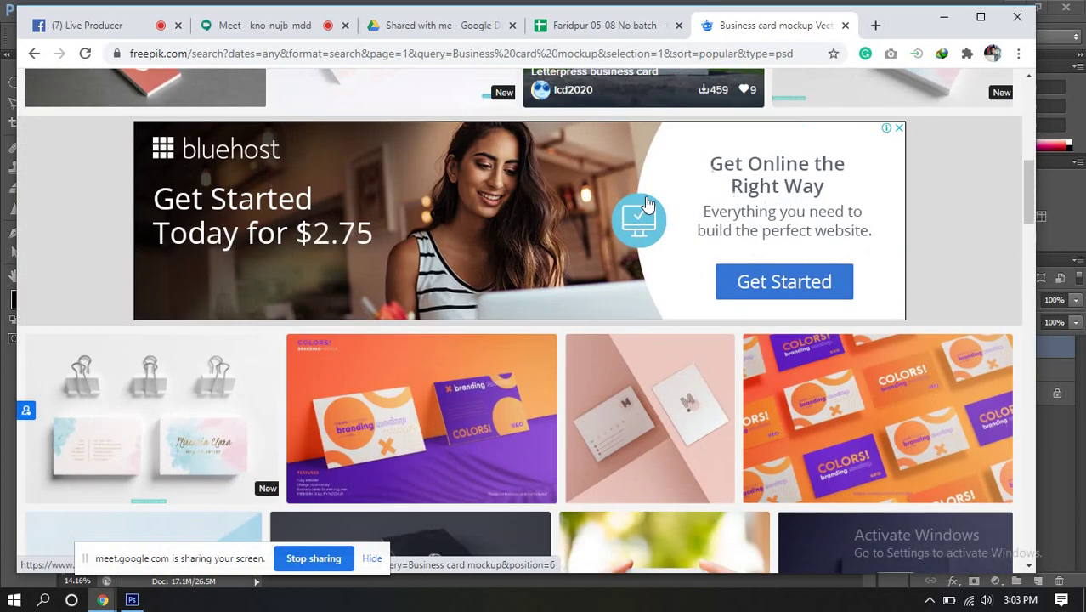
pyautogui.scroll(2, 636, 182)
pyautogui.scroll(-3, 578, 179)
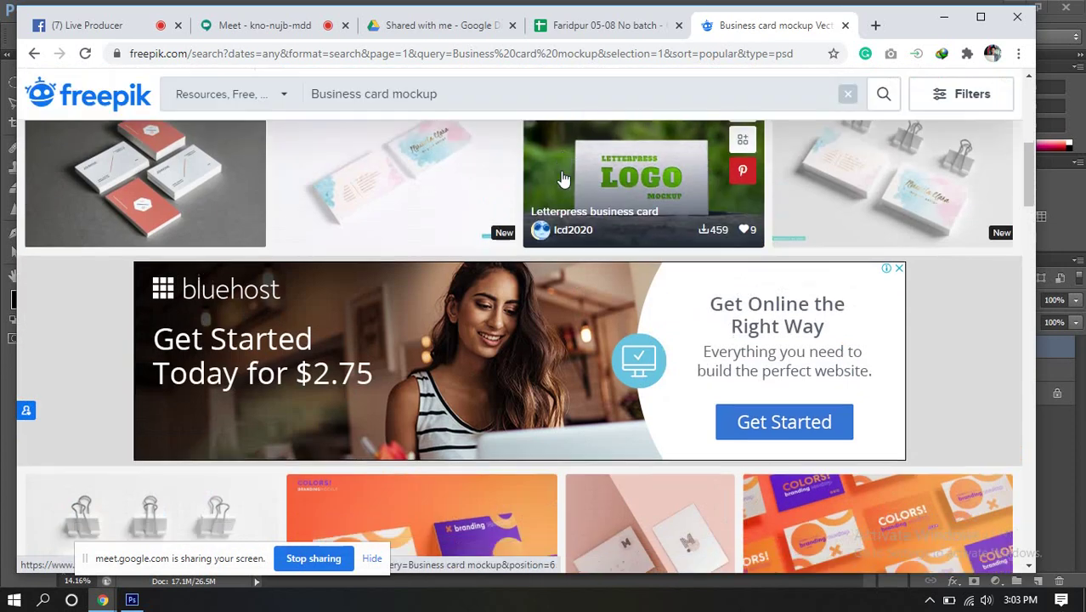
pyautogui.scroll(-1, 612, 251)
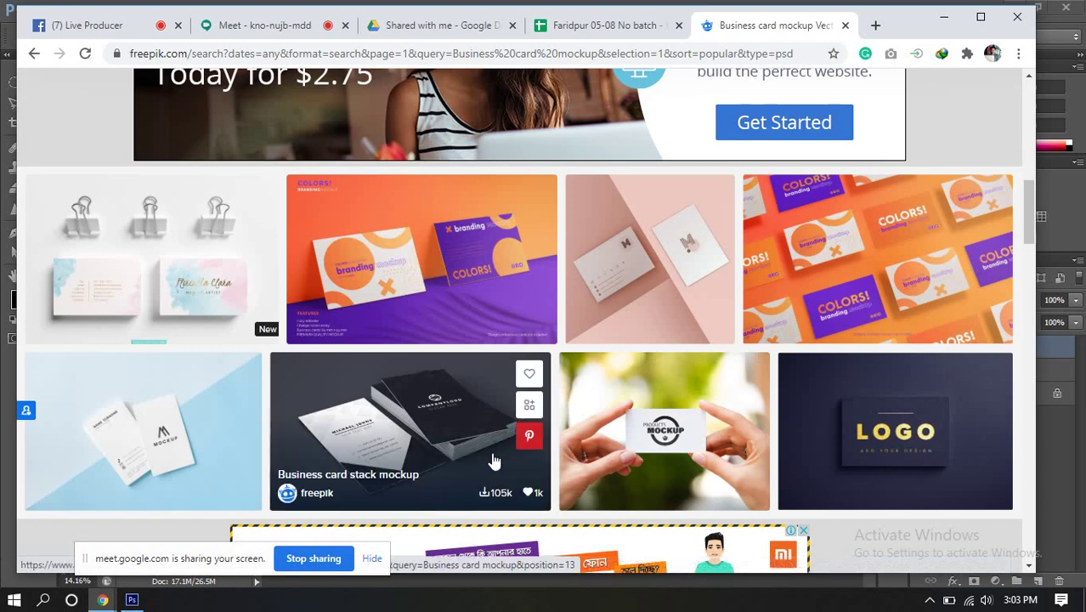
pyautogui.scroll(-1, 552, 400)
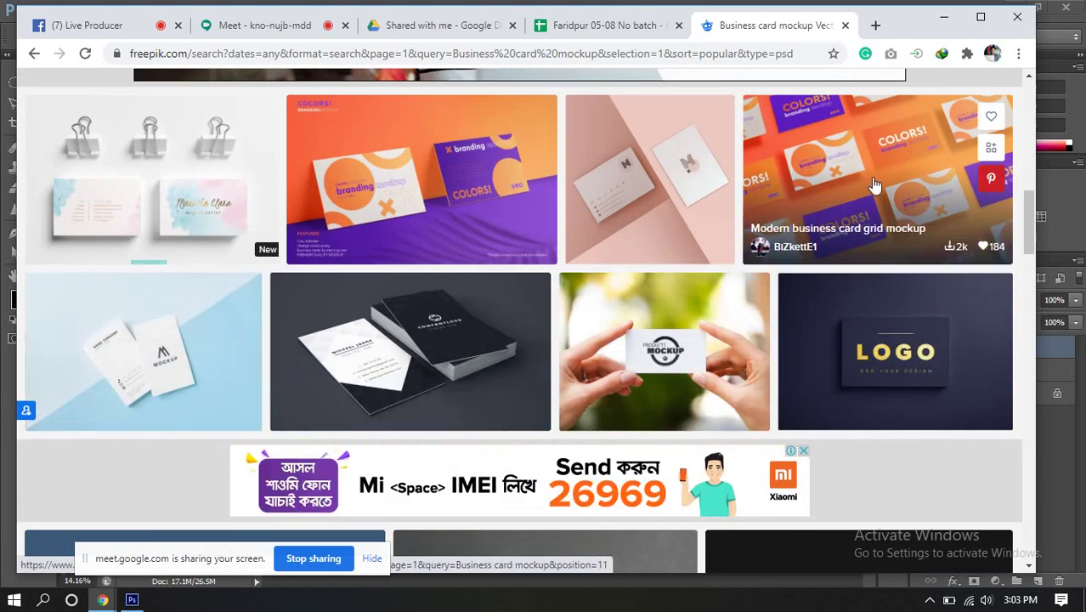
pyautogui.scroll(-5, 655, 378)
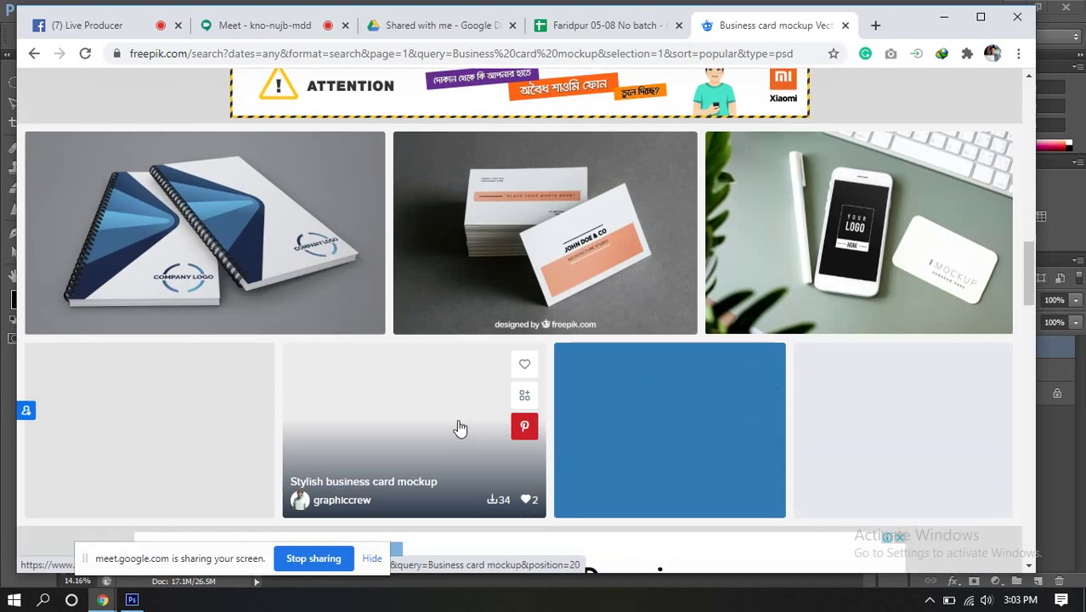
pyautogui.scroll(5, 456, 427)
pyautogui.scroll(2, 860, 249)
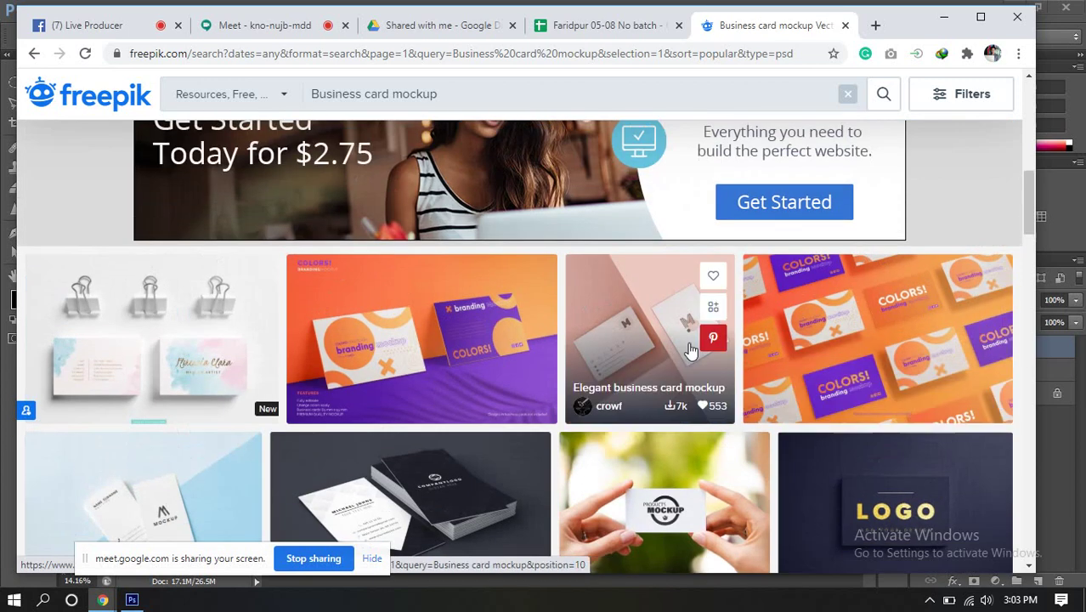
pyautogui.scroll(-2, 576, 304)
pyautogui.scroll(-7, 575, 303)
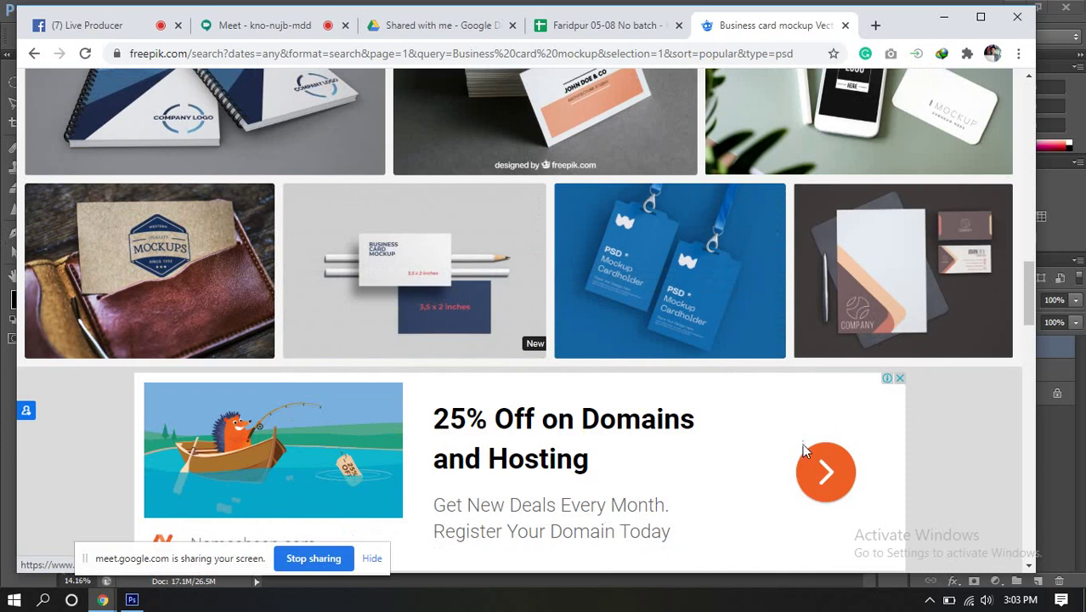
pyautogui.scroll(-5, 973, 330)
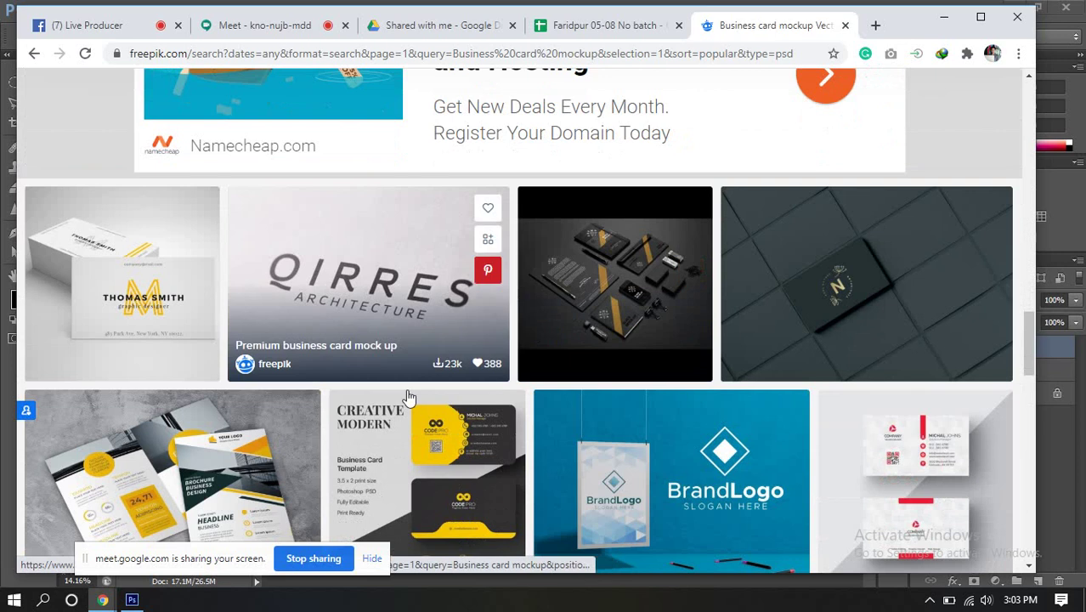
pyautogui.scroll(1, 493, 361)
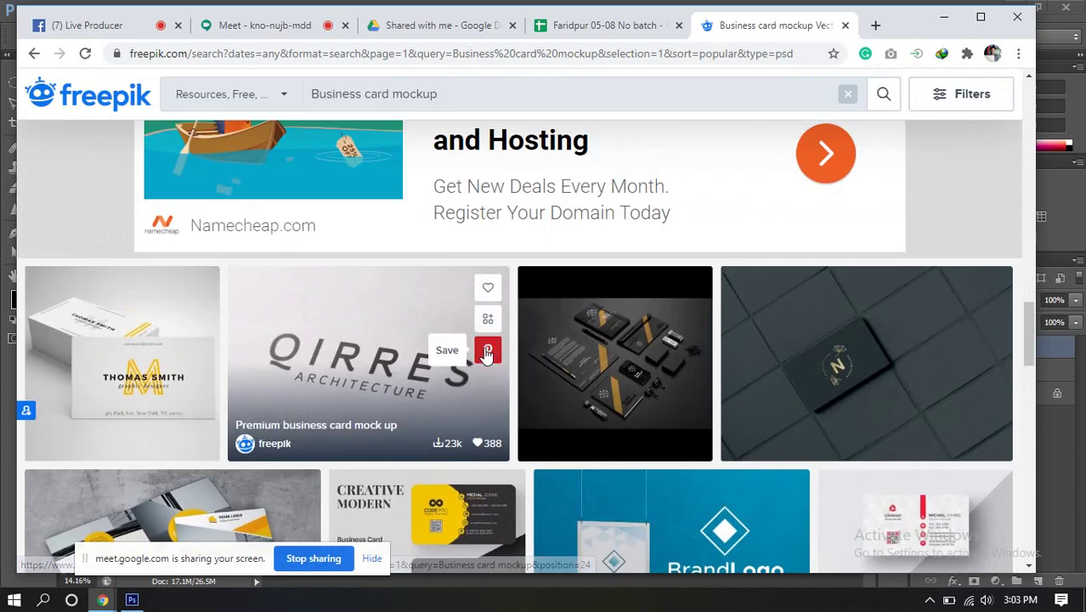
# Switch to Photoshop, bring up the BG.jpg card mockup and collapse Group 1 in the layer stack.
pyautogui.click(136, 601)
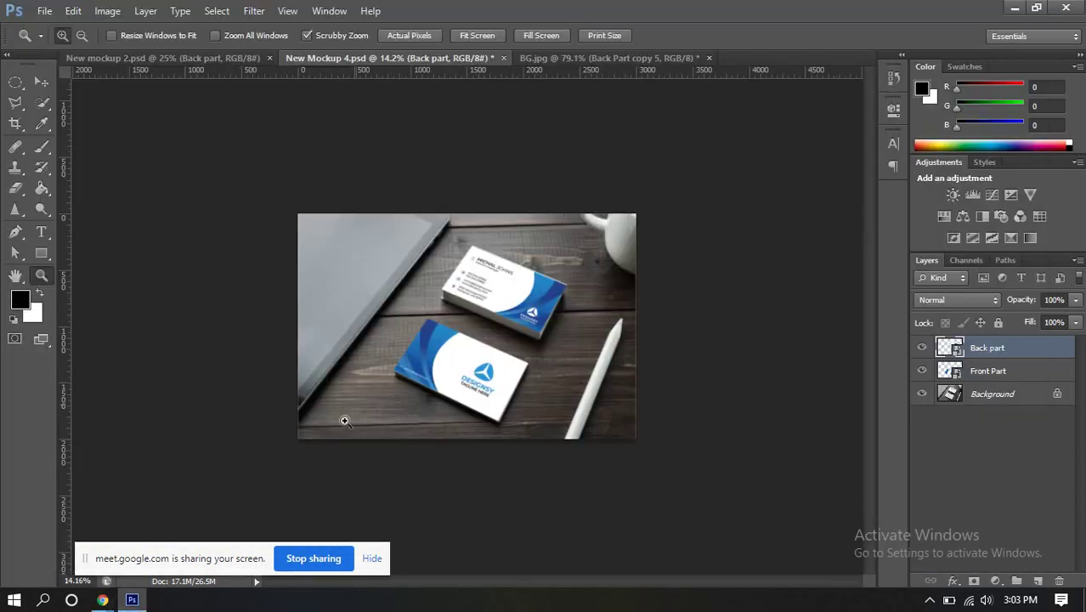
pyautogui.click(570, 57)
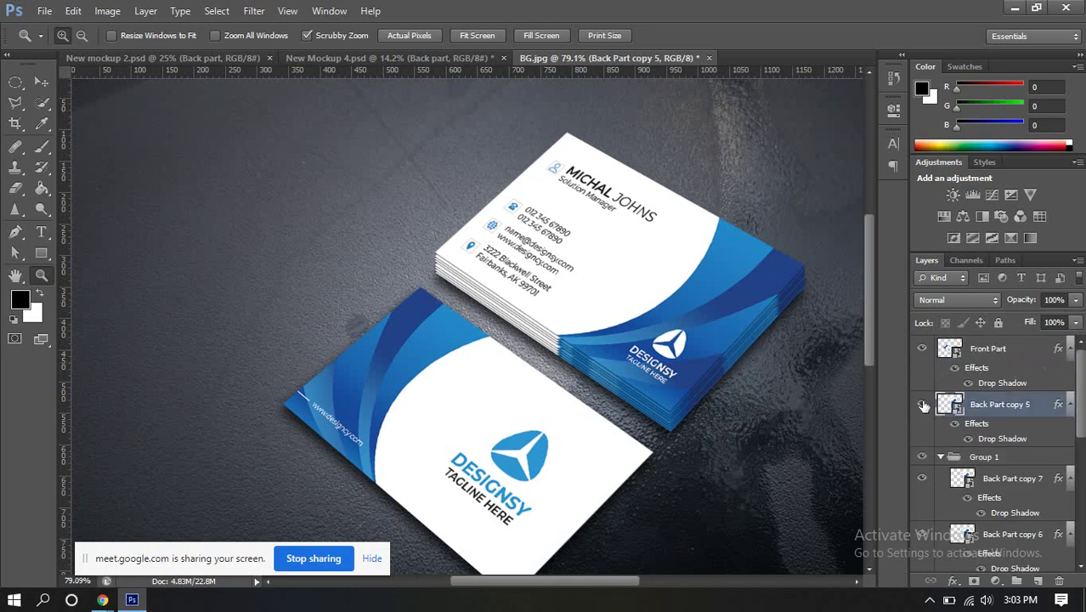
pyautogui.click(942, 457)
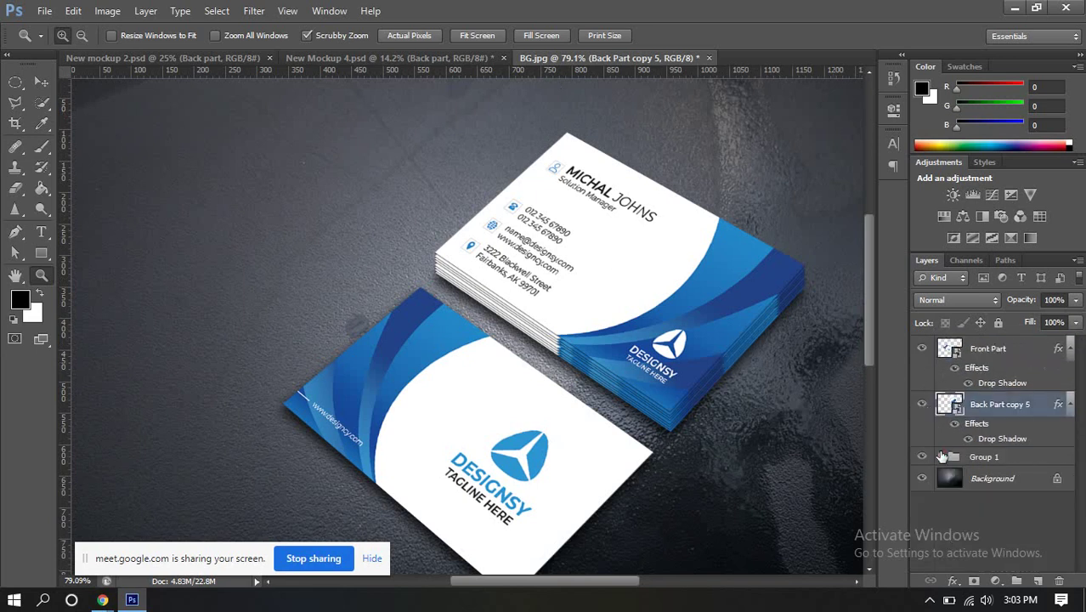
# Hide and show the Front Part layer repeatedly to check which card it controls.
pyautogui.click(921, 348)
pyautogui.click(921, 348)
pyautogui.click(922, 349)
pyautogui.click(923, 349)
pyautogui.click(922, 350)
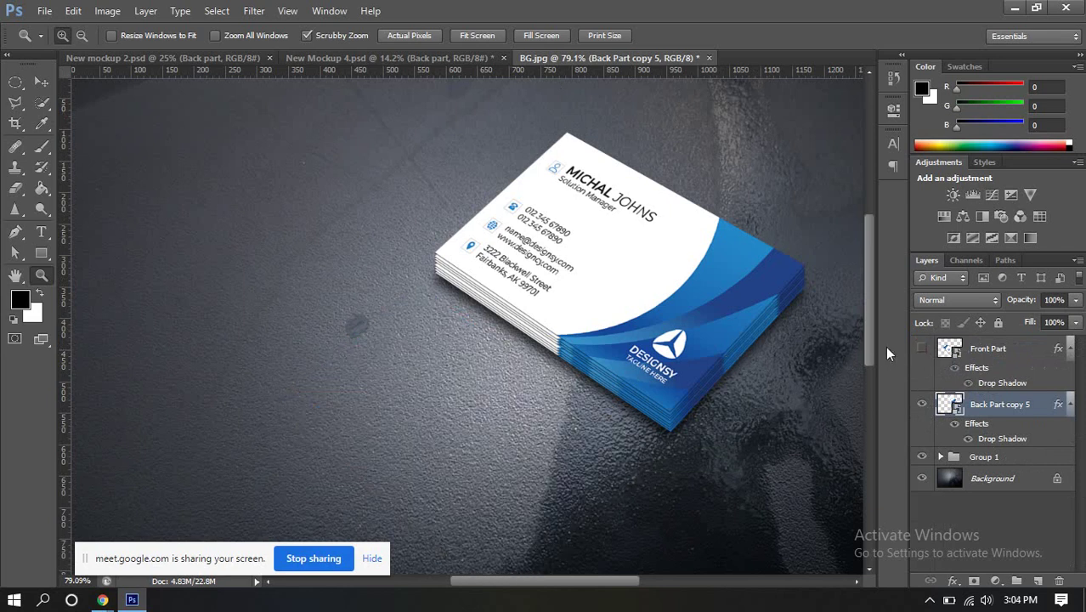
pyautogui.click(922, 349)
# Open the contents of the Front Part smart object for editing.
pyautogui.click(949, 348)
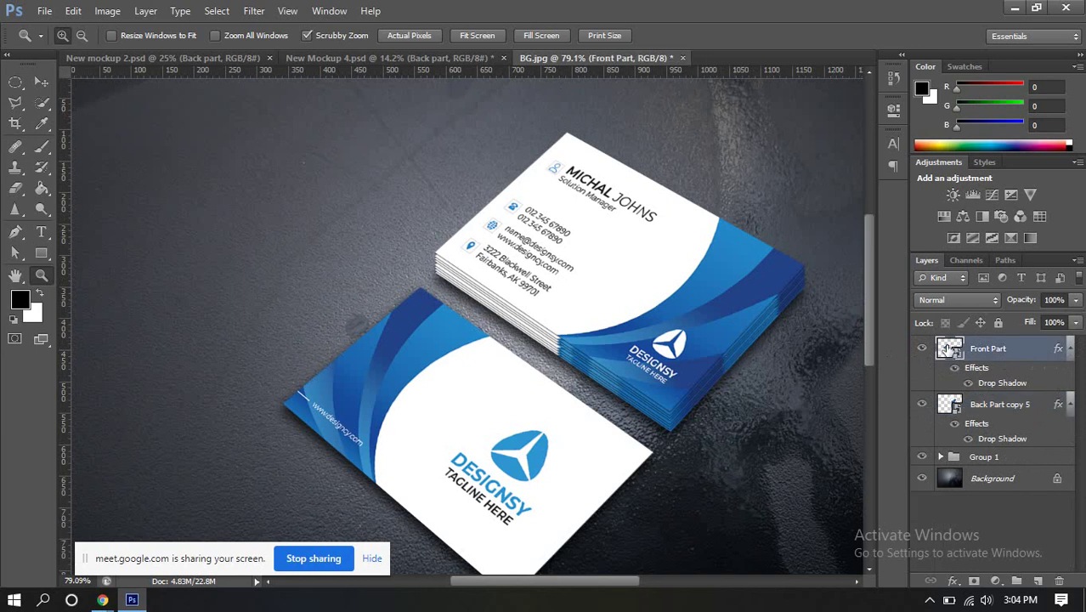
pyautogui.doubleClick(948, 350)
pyautogui.click(545, 250)
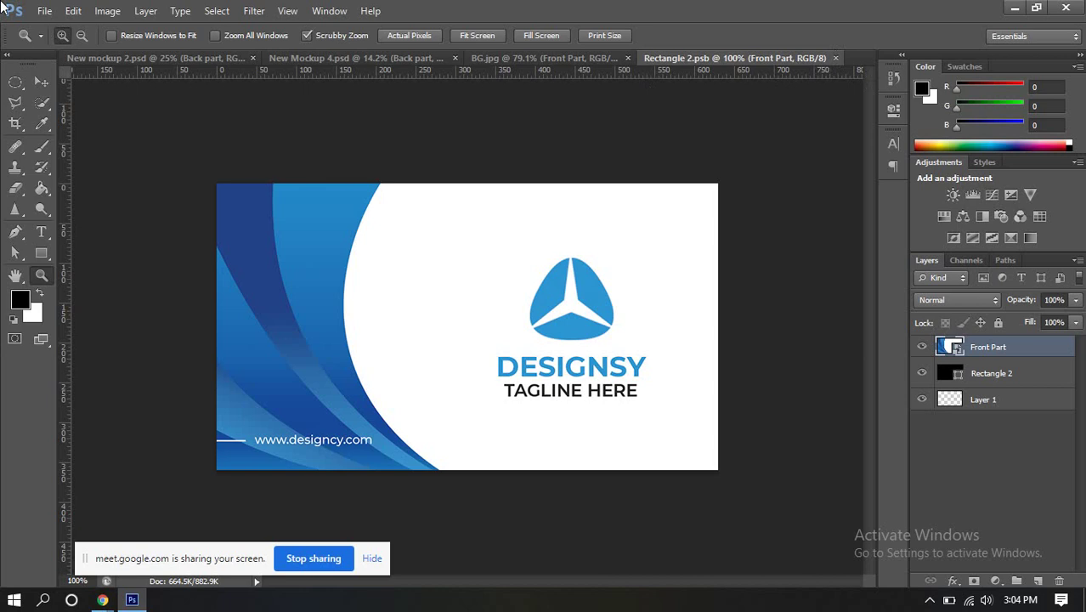
# Place Front Part.jpg from the Desktop into the smart object document at its original size.
pyautogui.click(44, 10)
pyautogui.click(70, 272)
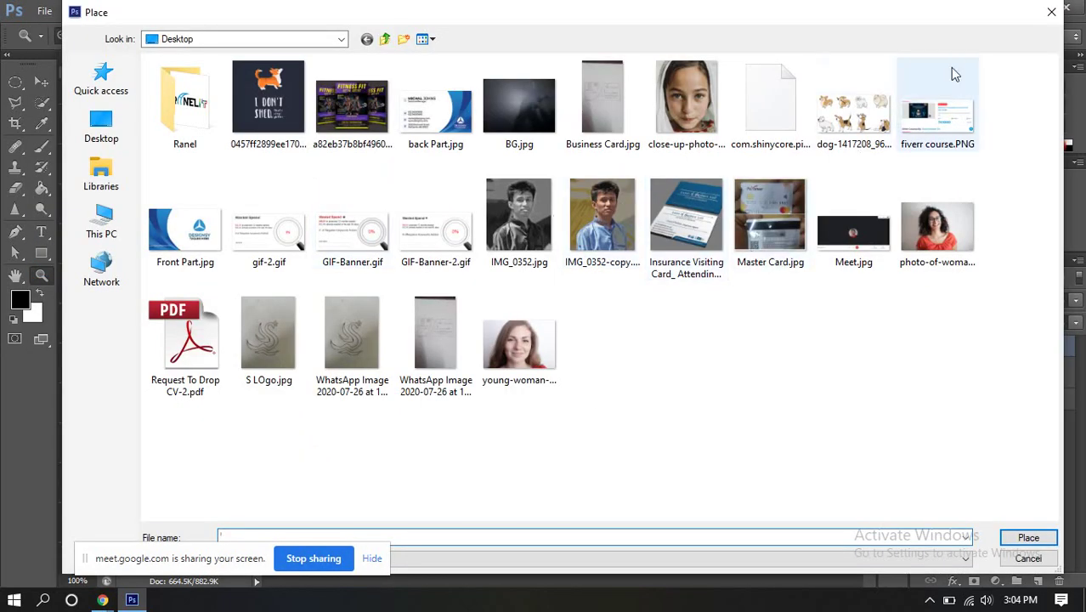
pyautogui.moveTo(858, 17); pyautogui.dragTo(923, 63)
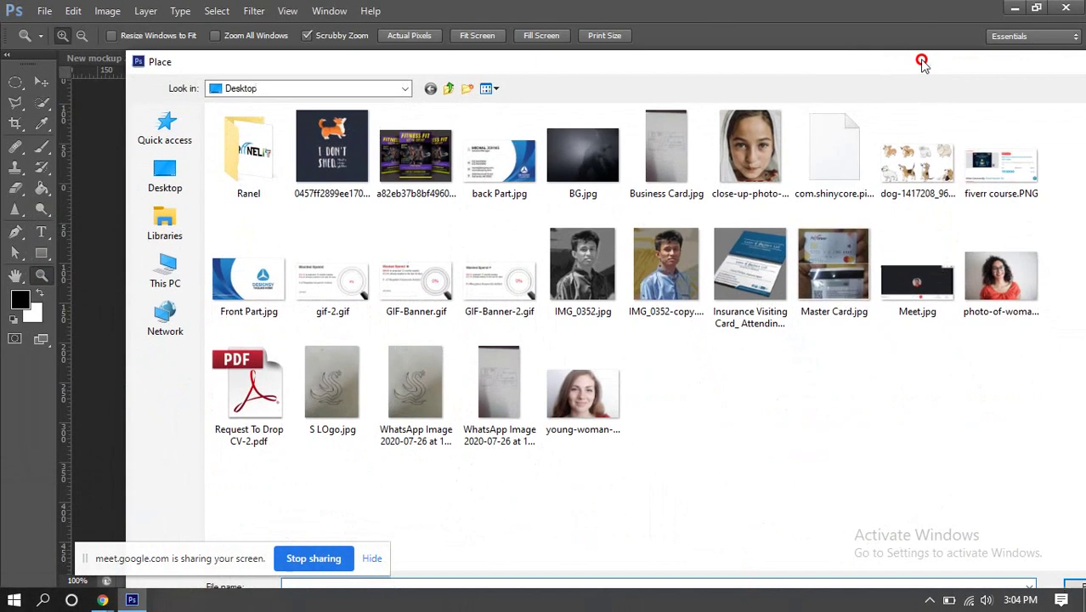
pyautogui.doubleClick(255, 276)
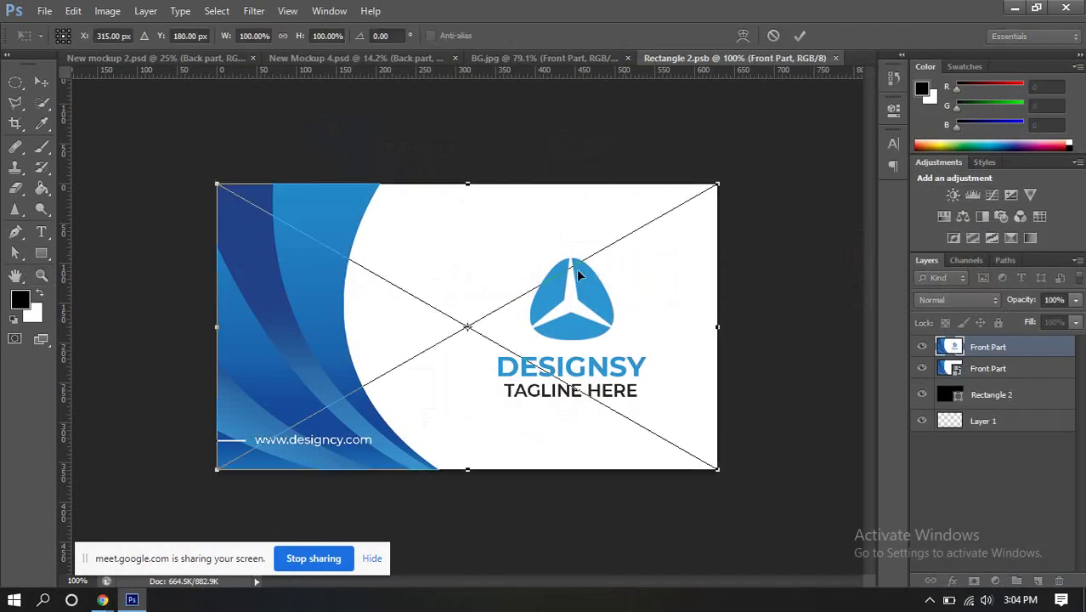
pyautogui.click(800, 35)
pyautogui.press('z')
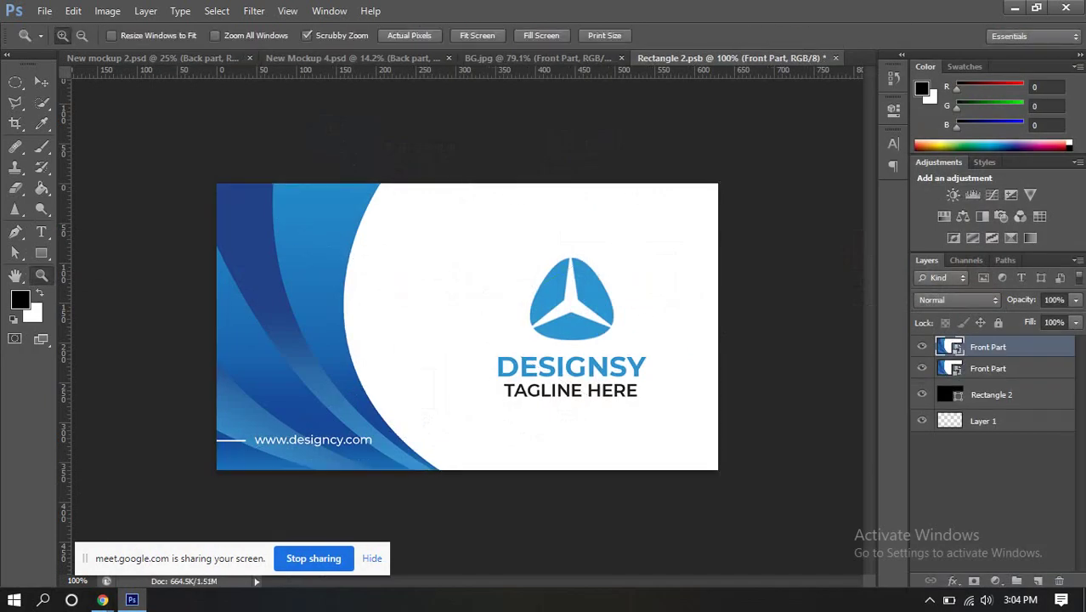
# Delete the older Front Part layer beneath the placed one, and close Rectangle 2.psb with its changes saved.
pyautogui.click(1009, 368)
pyautogui.press('Delete')
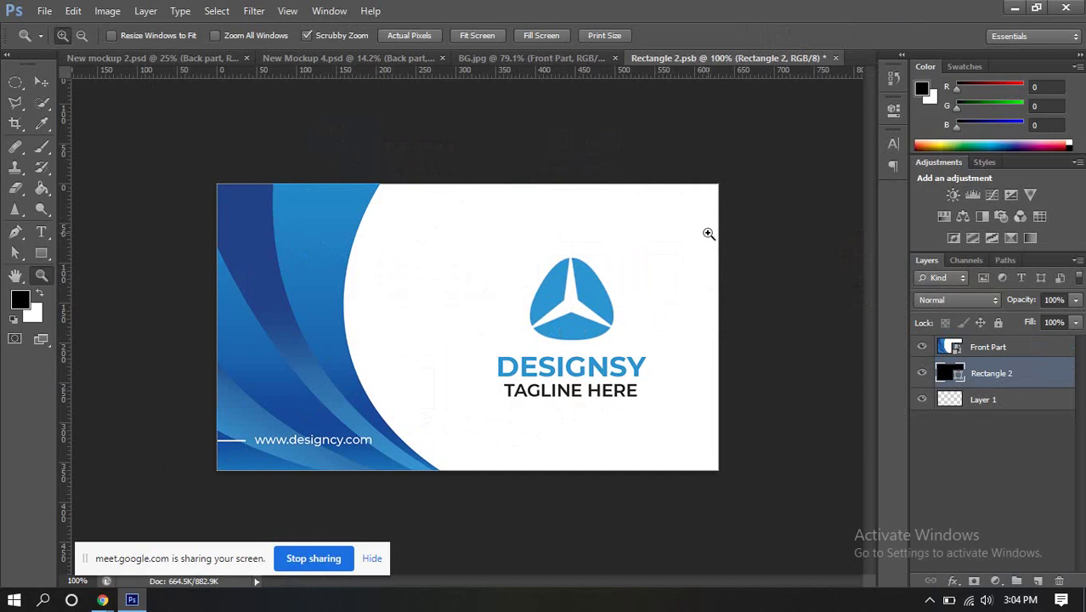
pyautogui.click(837, 58)
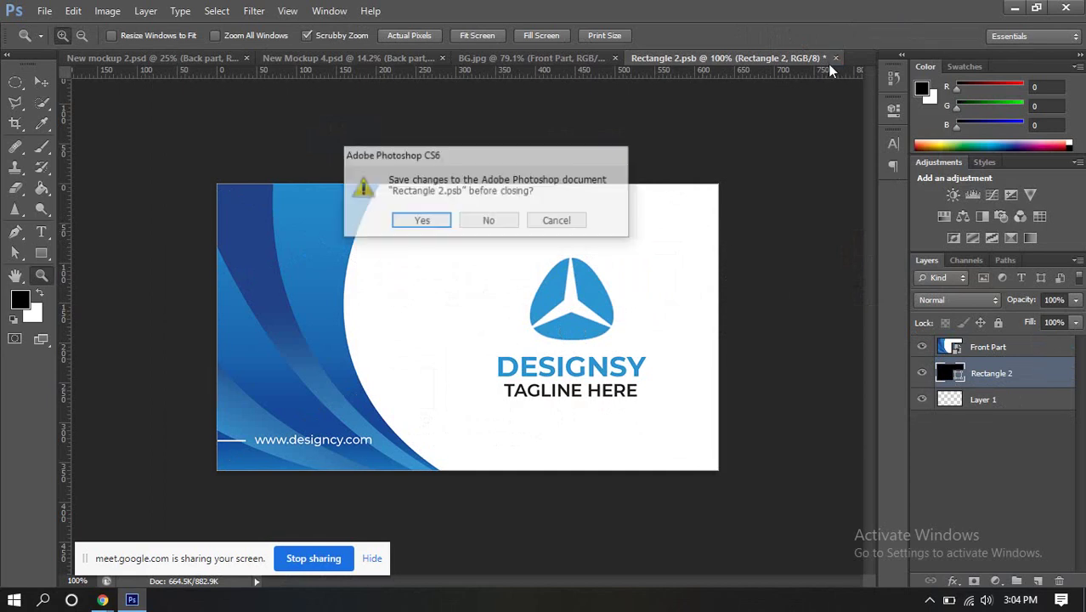
pyautogui.click(420, 222)
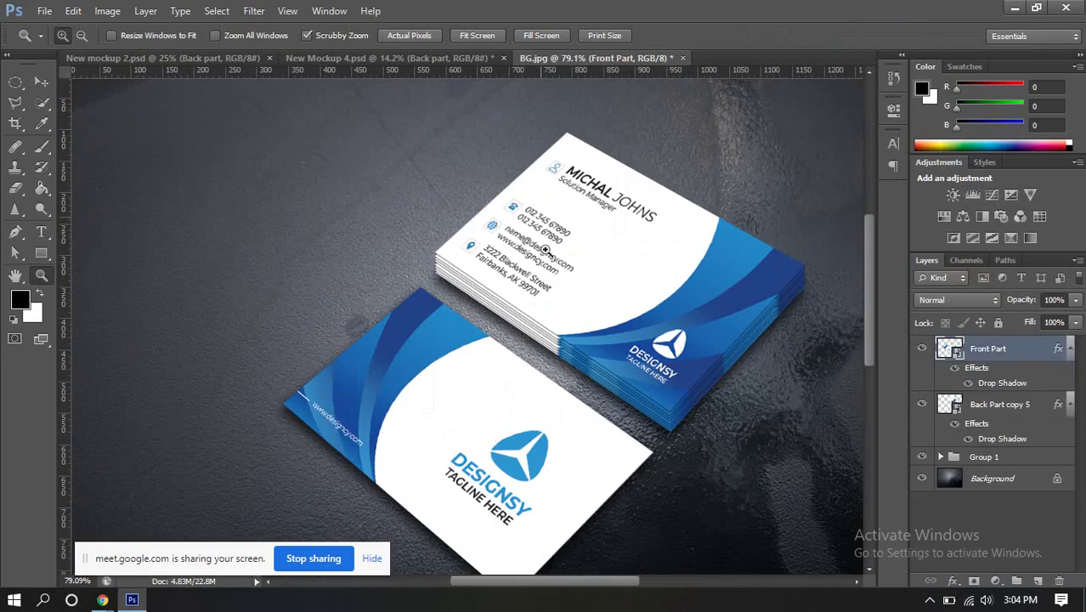
# Inspect the updated card mockup as a whole, and switch to Chrome to look over Freepik's business card mockups again.
pyautogui.moveTo(497, 392); pyautogui.dragTo(568, 346)
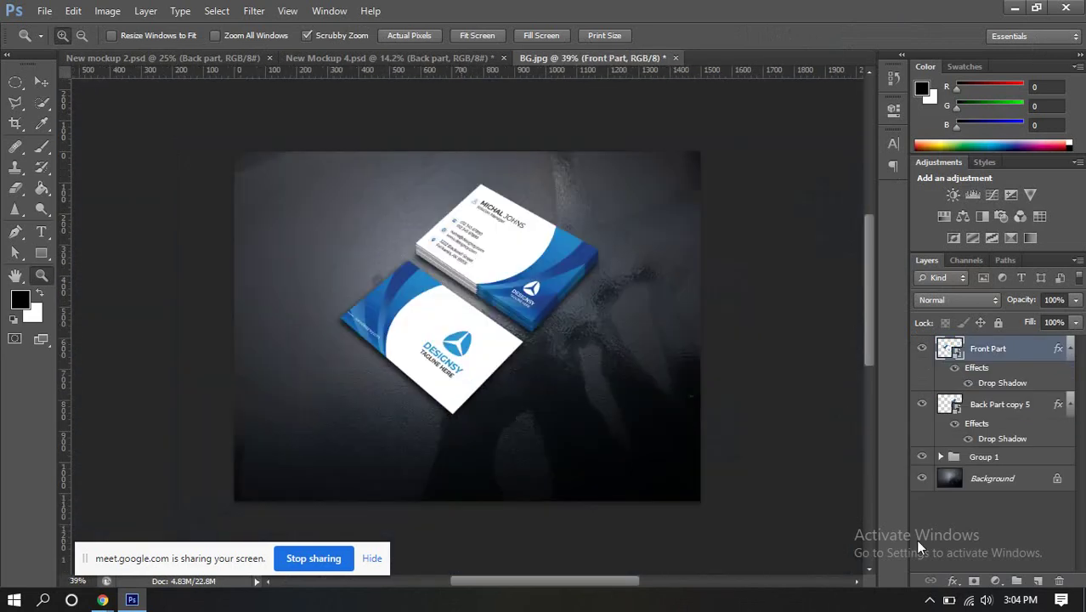
pyautogui.moveTo(422, 329); pyautogui.dragTo(383, 314)
pyautogui.moveTo(451, 316); pyautogui.dragTo(500, 272)
pyautogui.moveTo(441, 321); pyautogui.dragTo(495, 387)
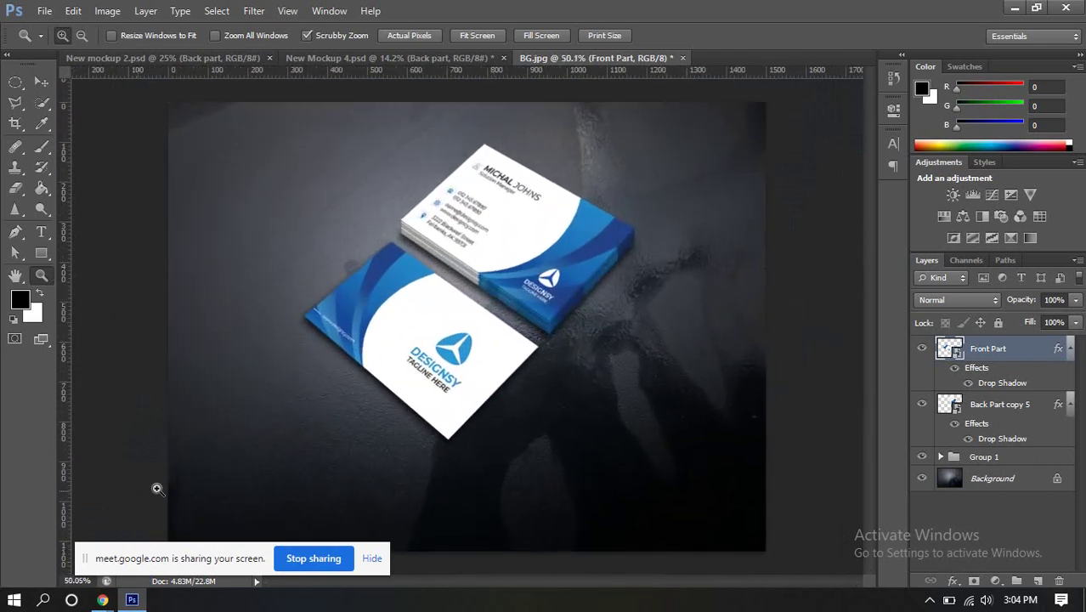
pyautogui.moveTo(102, 601)
pyautogui.click(98, 557)
pyautogui.scroll(1, 376, 258)
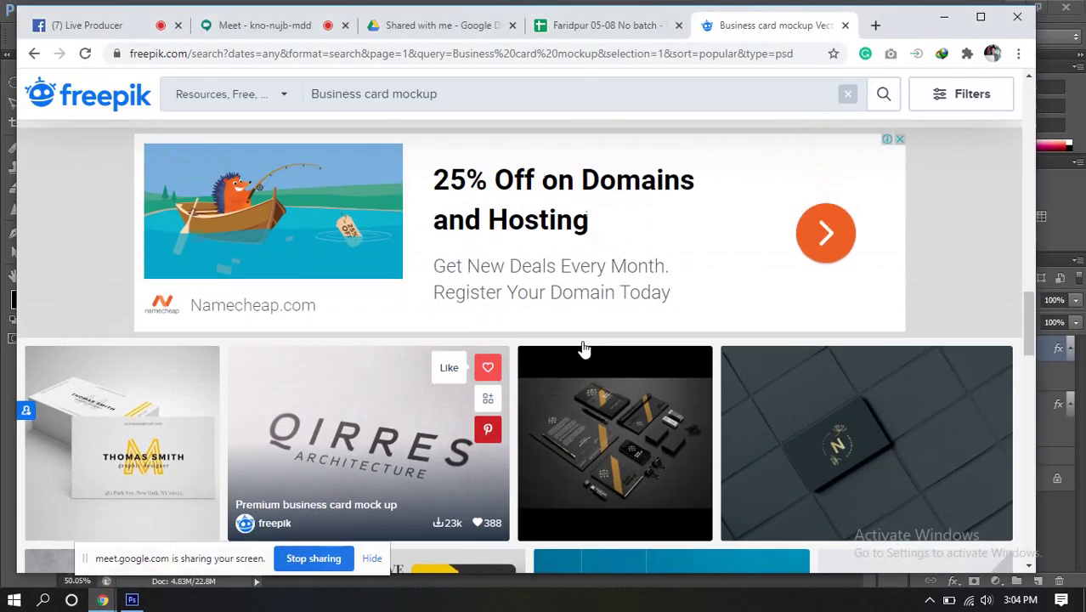
pyautogui.scroll(-10, 583, 346)
pyautogui.scroll(2, 438, 341)
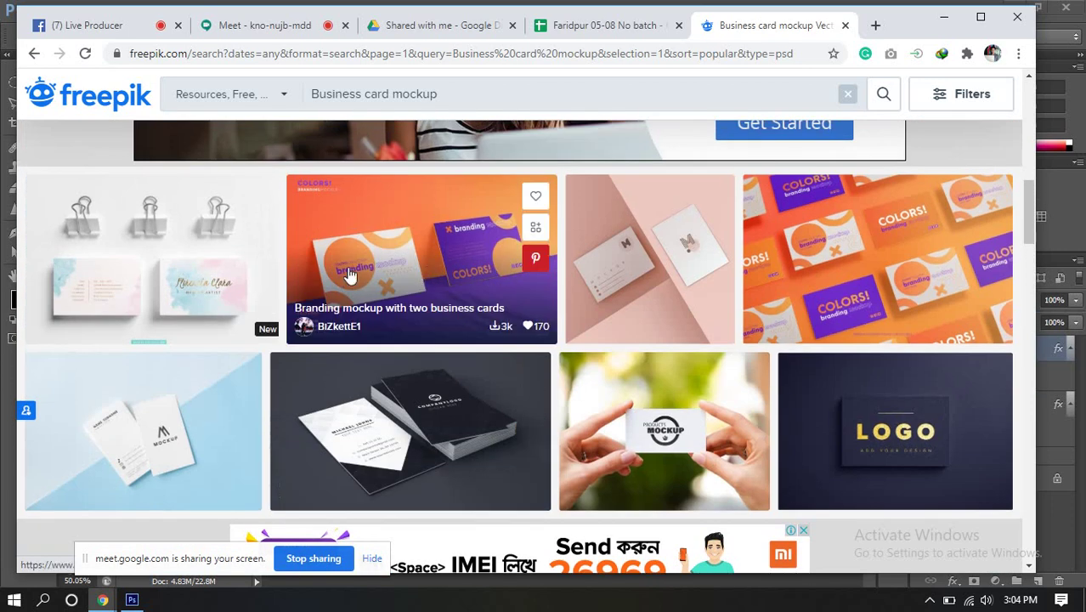
pyautogui.scroll(5, 349, 285)
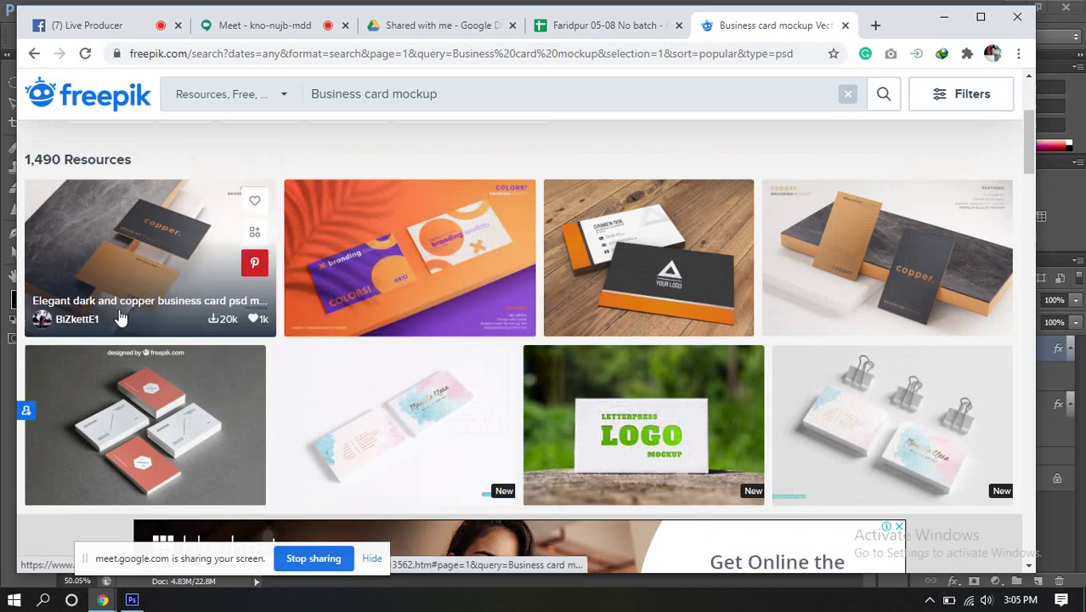
# Switch to Photoshop and delete the stacked duplicates from Back Part copy 7 through Back Part copy in Group 1, keeping Back Part.
pyautogui.click(132, 599)
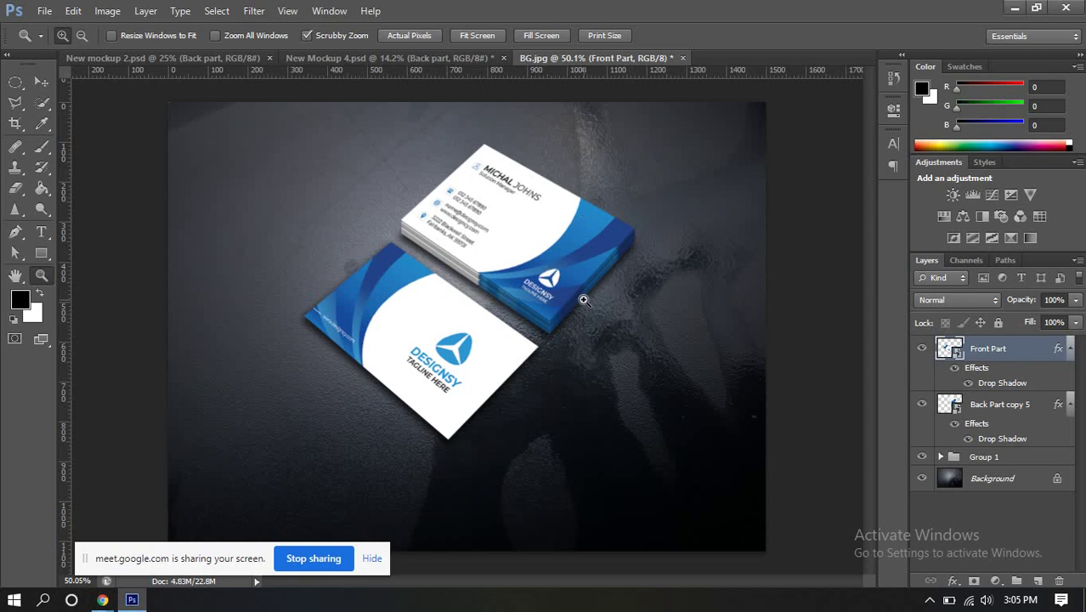
pyautogui.scroll(-2, 544, 285)
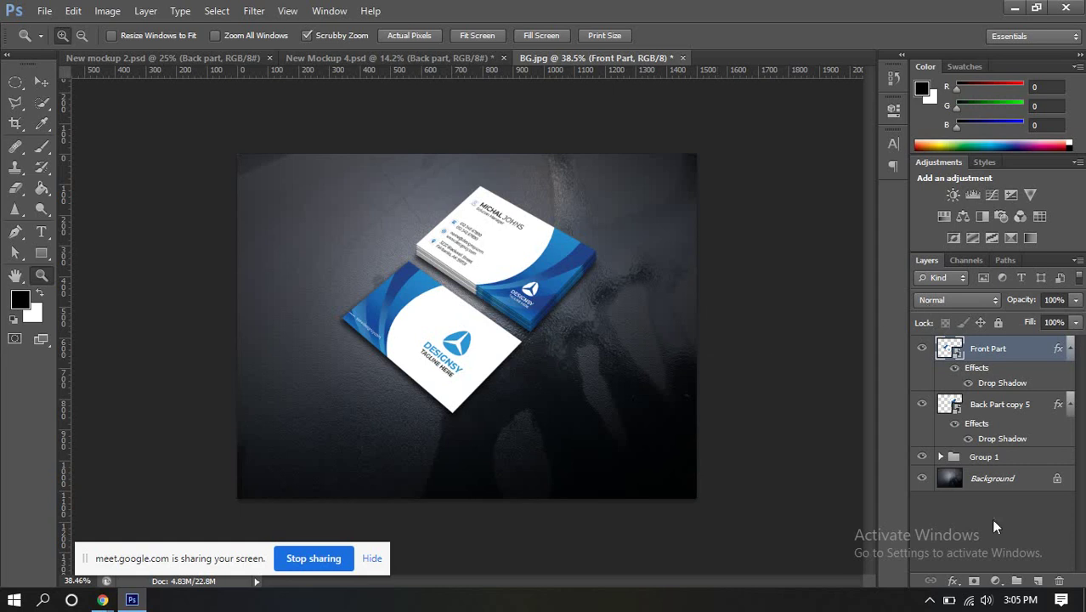
pyautogui.click(942, 457)
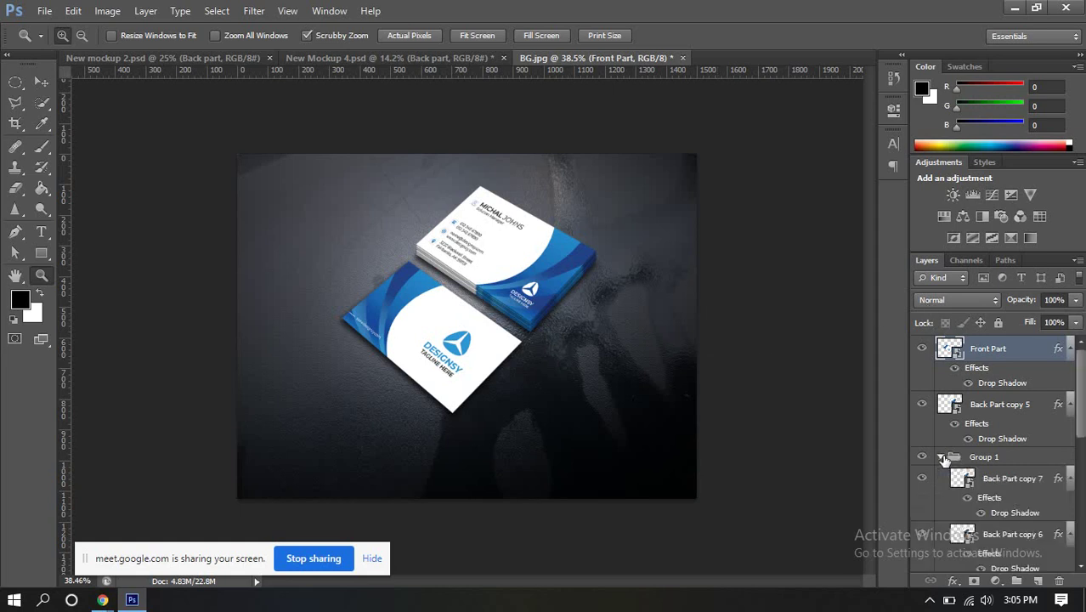
pyautogui.scroll(-2, 954, 457)
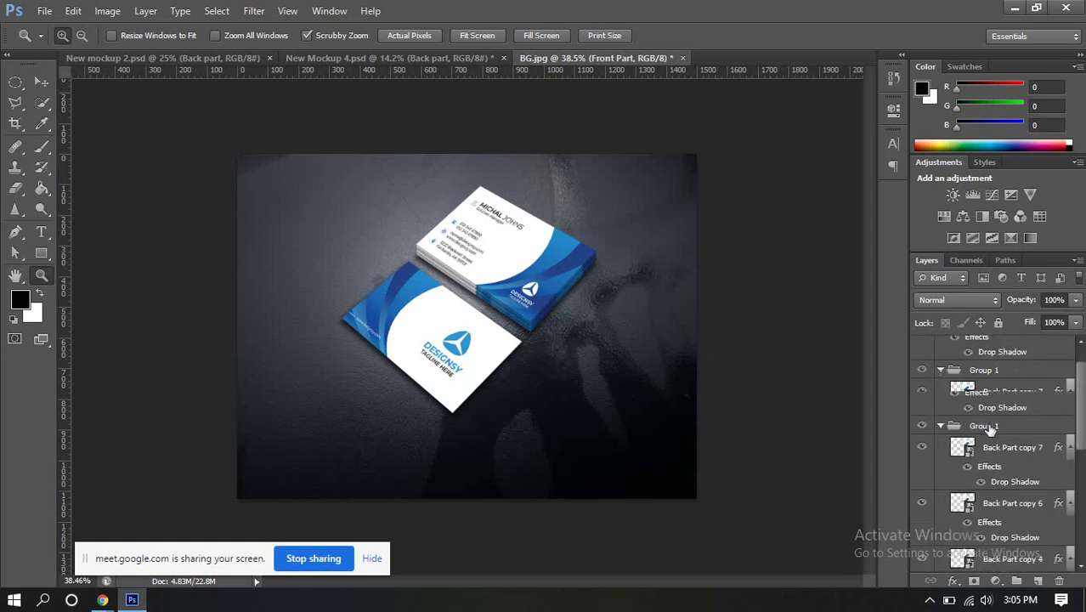
pyautogui.click(997, 448)
pyautogui.scroll(-5, 996, 442)
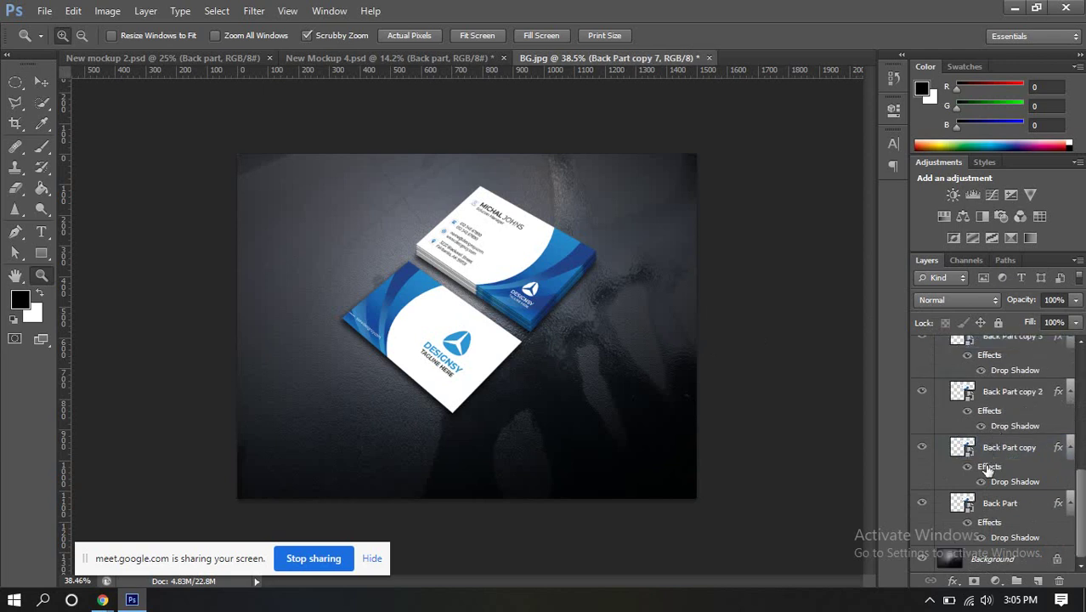
pyautogui.keyDown('shift'); pyautogui.click(992, 450); pyautogui.keyUp('shift')
pyautogui.press('Delete')
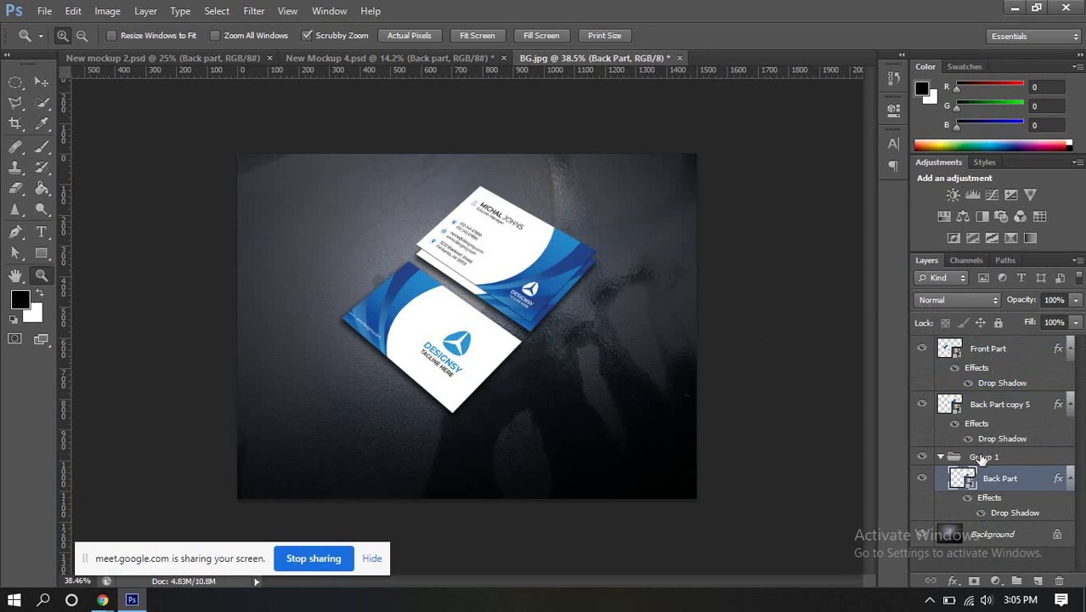
# Ungroup Group 1 so the Back Part layer stands on its own.
pyautogui.click(963, 458)
pyautogui.rightClick(962, 457)
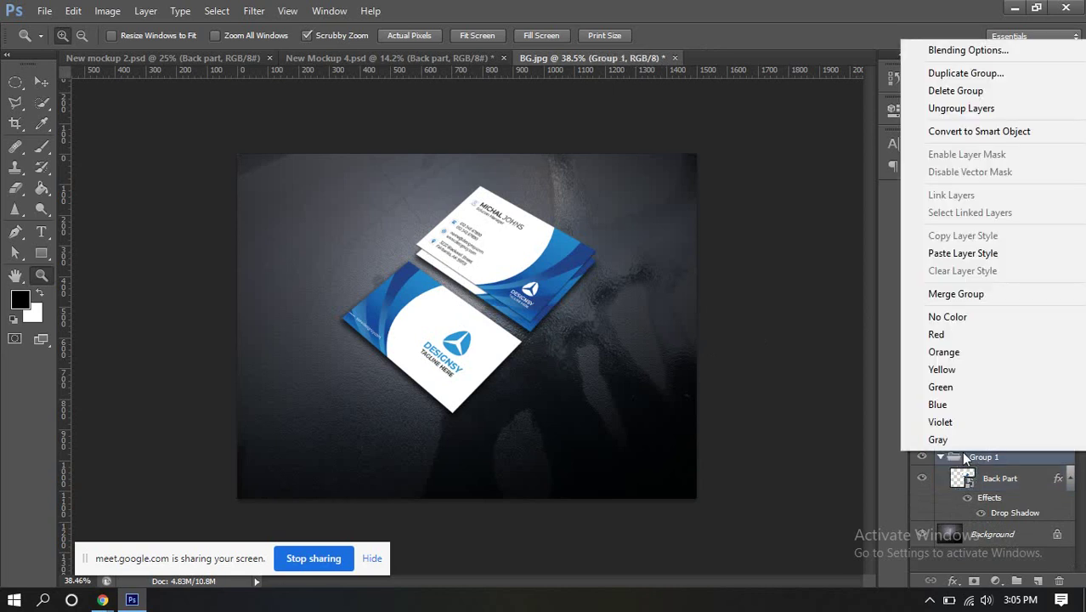
pyautogui.click(951, 111)
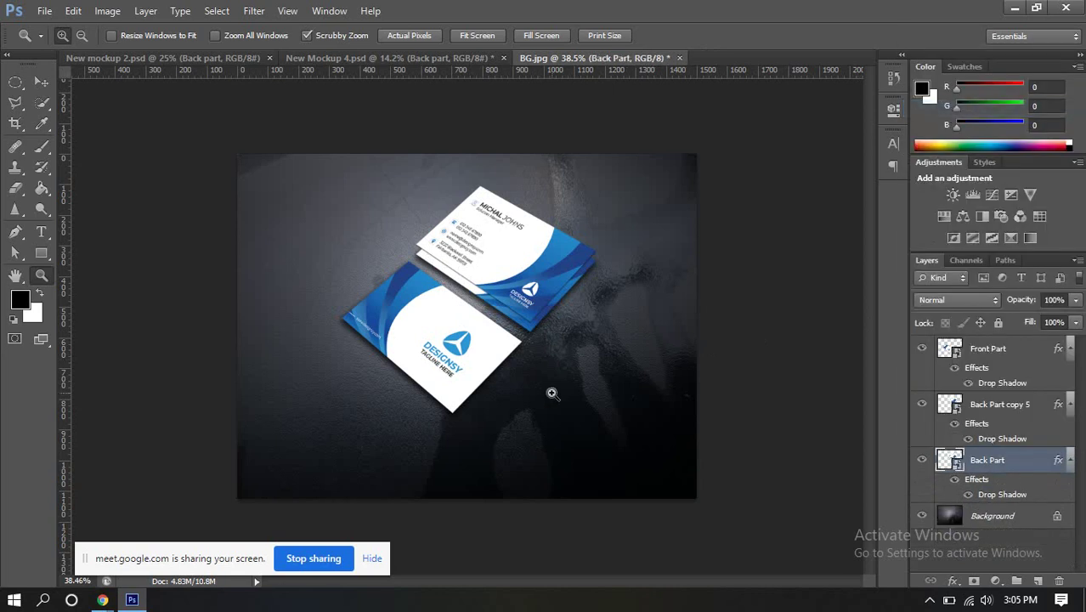
# Move the Back Part copy 5 card down with the Move tool until it lines up with the Back Part card.
pyautogui.click(41, 82)
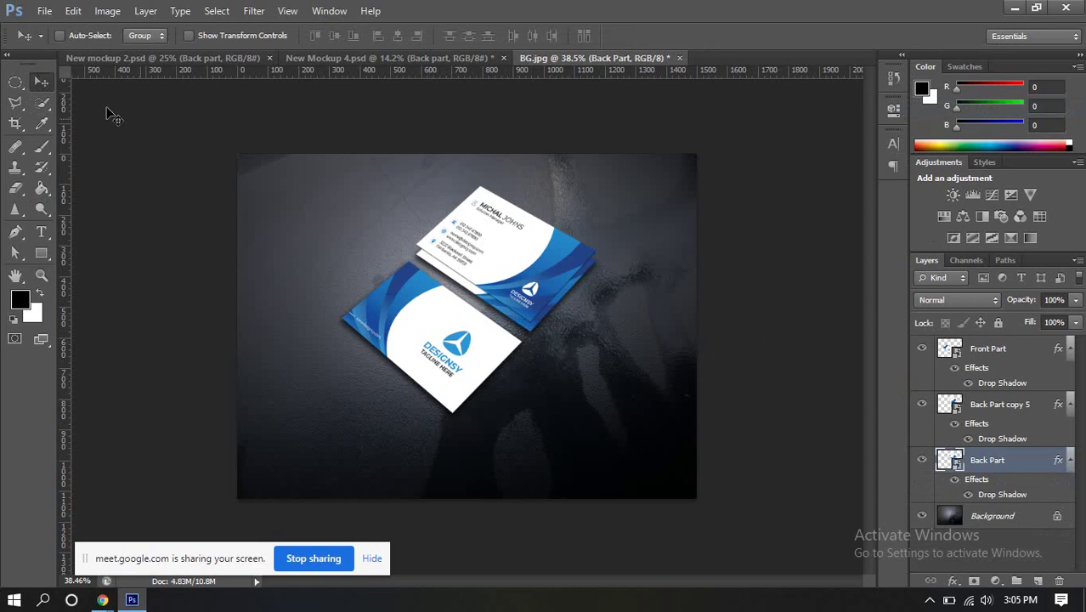
pyautogui.scroll(5, 474, 274)
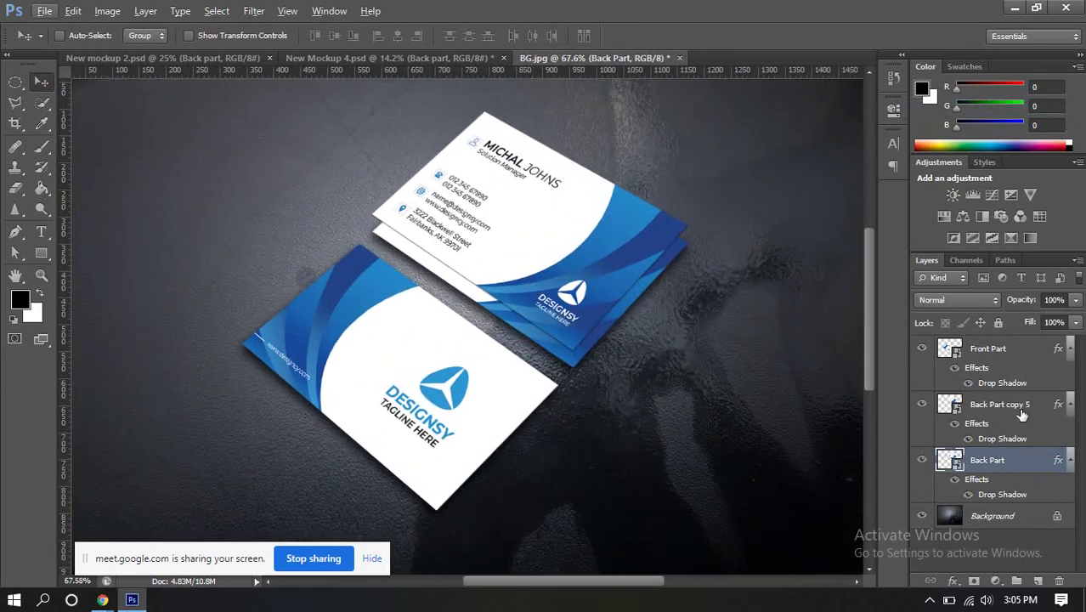
pyautogui.click(1023, 412)
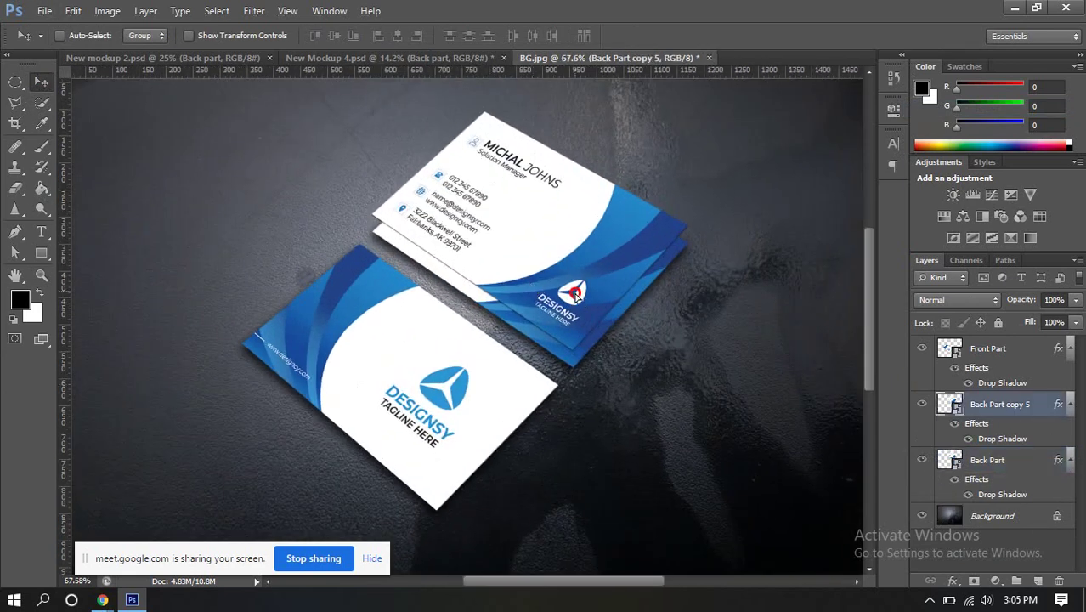
pyautogui.moveTo(575, 293); pyautogui.dragTo(577, 302)
pyautogui.scroll(3, 578, 340)
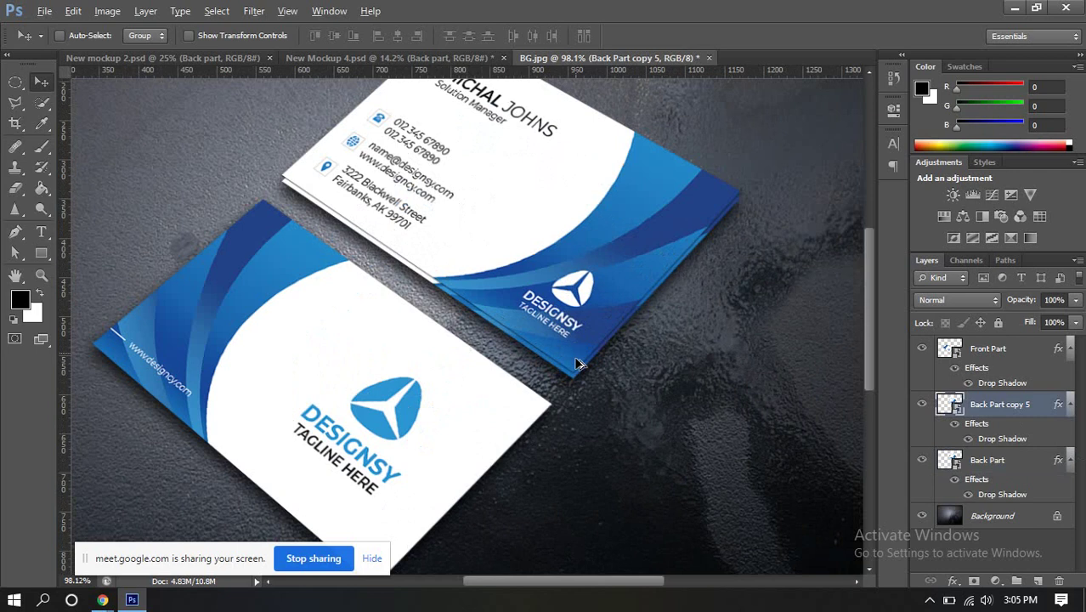
pyautogui.scroll(4, 590, 383)
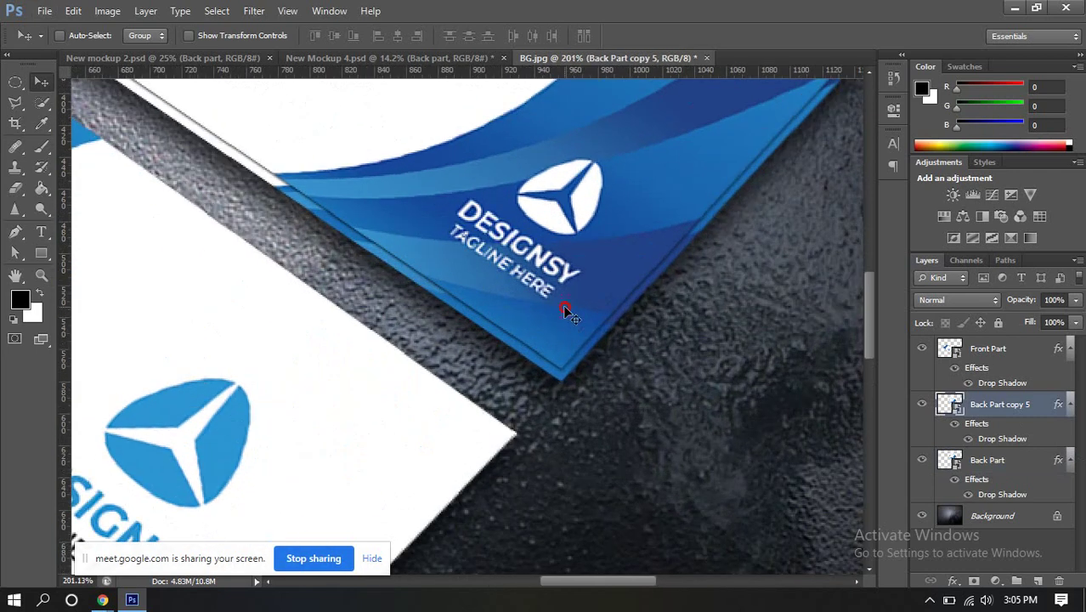
pyautogui.moveTo(566, 308); pyautogui.dragTo(567, 320)
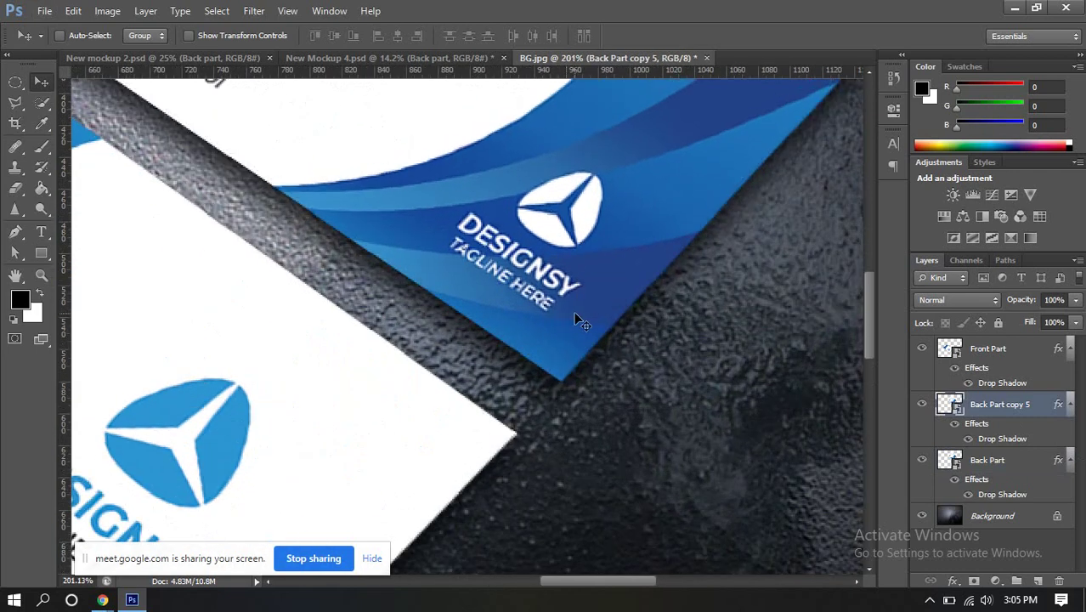
# Offset Back Part copy 5 slightly above the base card, and duplicate it slightly higher as the next card in the stack.
pyautogui.scroll(-1, 577, 321)
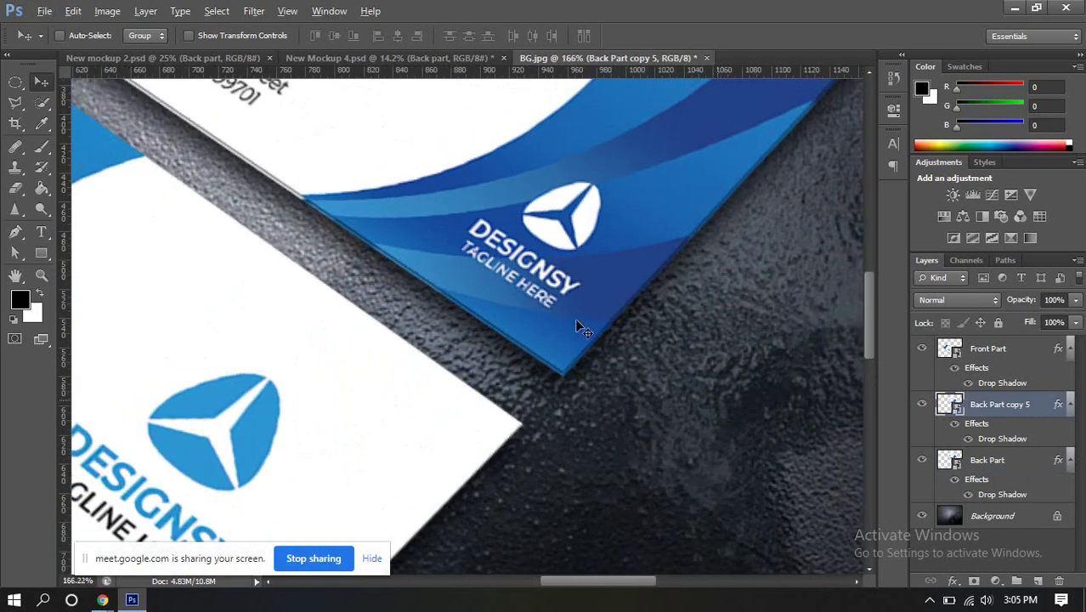
pyautogui.scroll(-1, 576, 327)
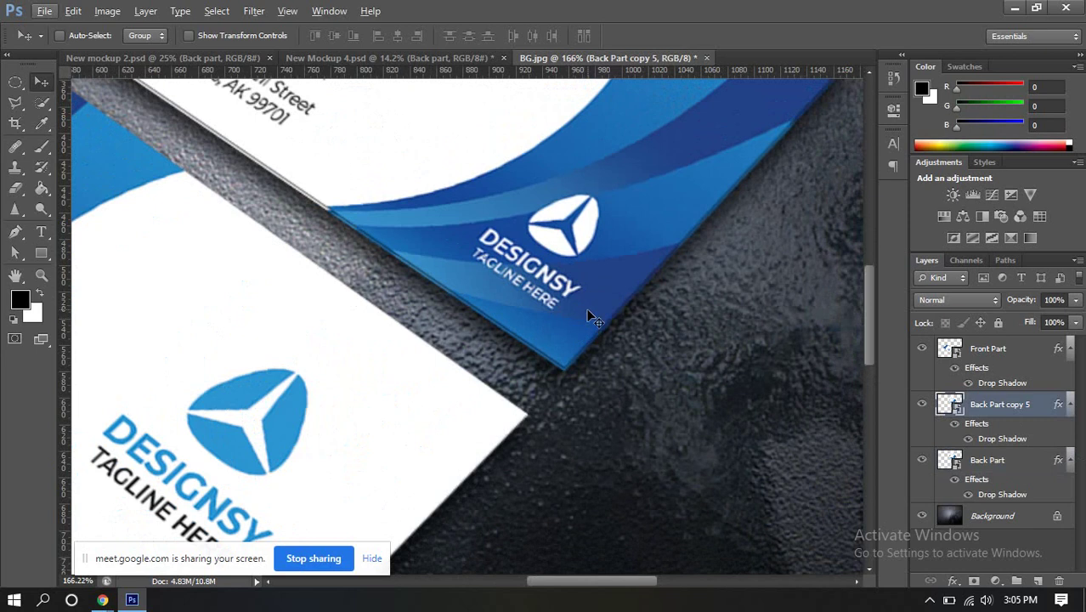
pyautogui.moveTo(588, 307); pyautogui.dragTo(595, 304)
pyautogui.press('Up')
pyautogui.press('Up')
pyautogui.press('Up')
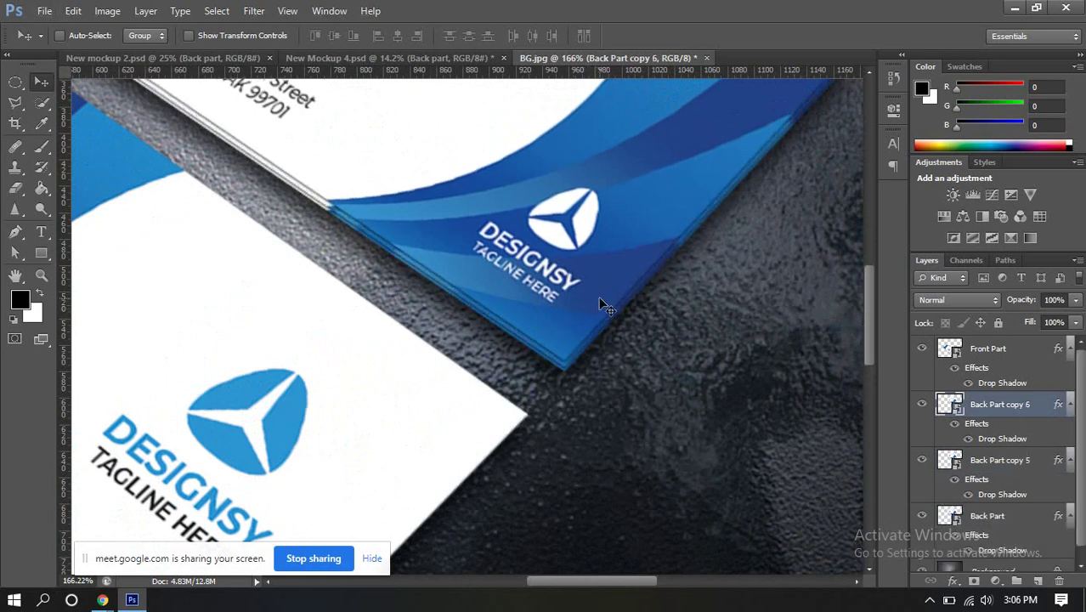
# Duplicate Back Part copy 6 and offset the new card slightly upward as the next card in the stack.
pyautogui.hotkey('alt', 'Up')
pyautogui.press('Up')
pyautogui.press('Up')
pyautogui.press('Up')
pyautogui.press('Up')
pyautogui.press('Up')
pyautogui.press('Up')
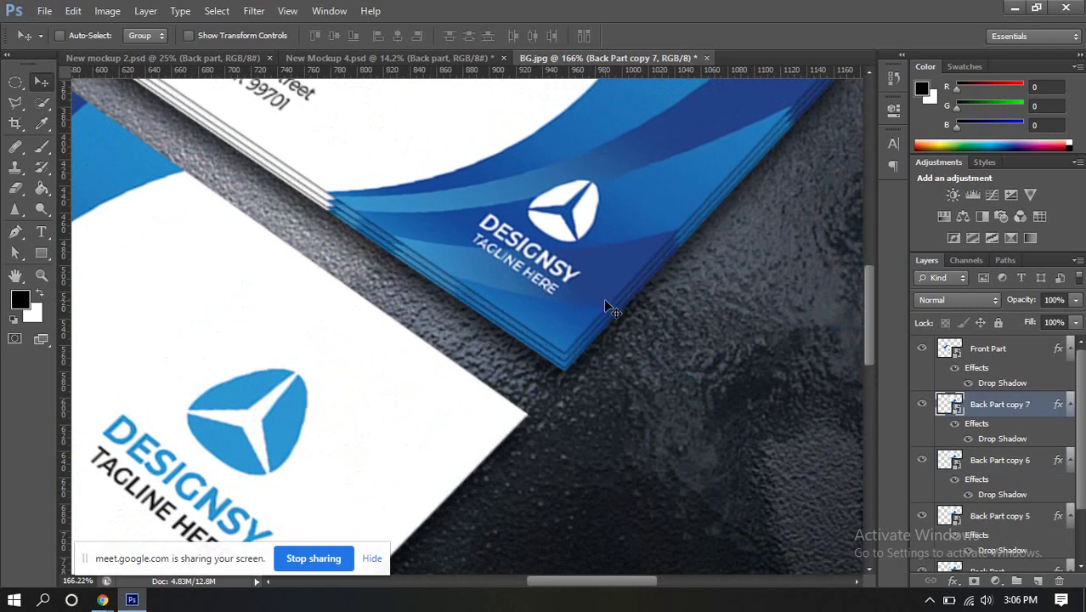
# Remove the stacked duplicates Back Part copy 7, copy 6 and copy 5, keeping only the Back Part card.
pyautogui.scroll(-6, 604, 340)
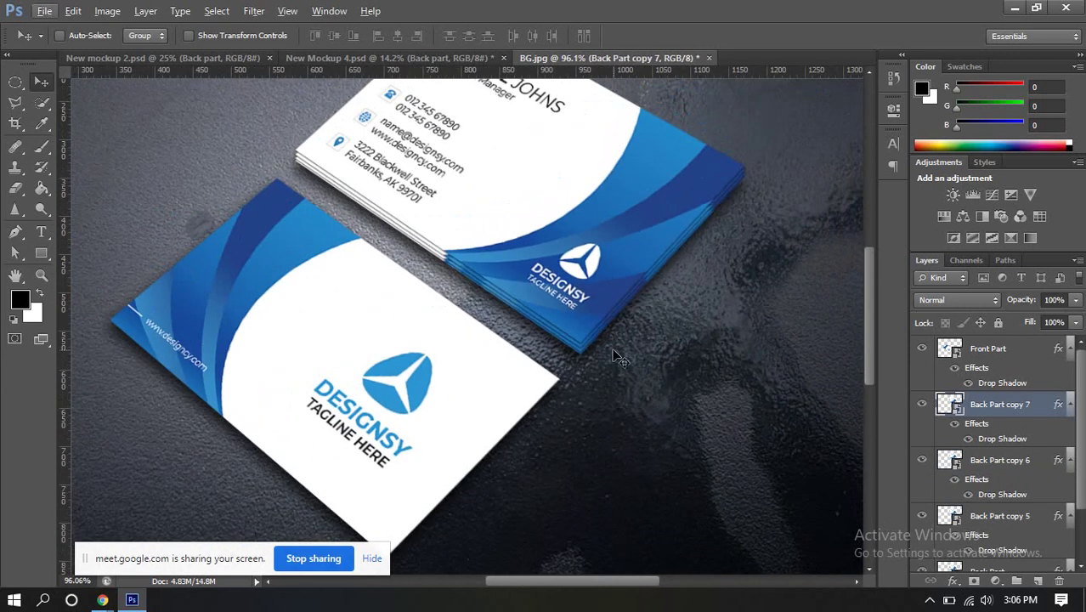
pyautogui.scroll(-3, 631, 336)
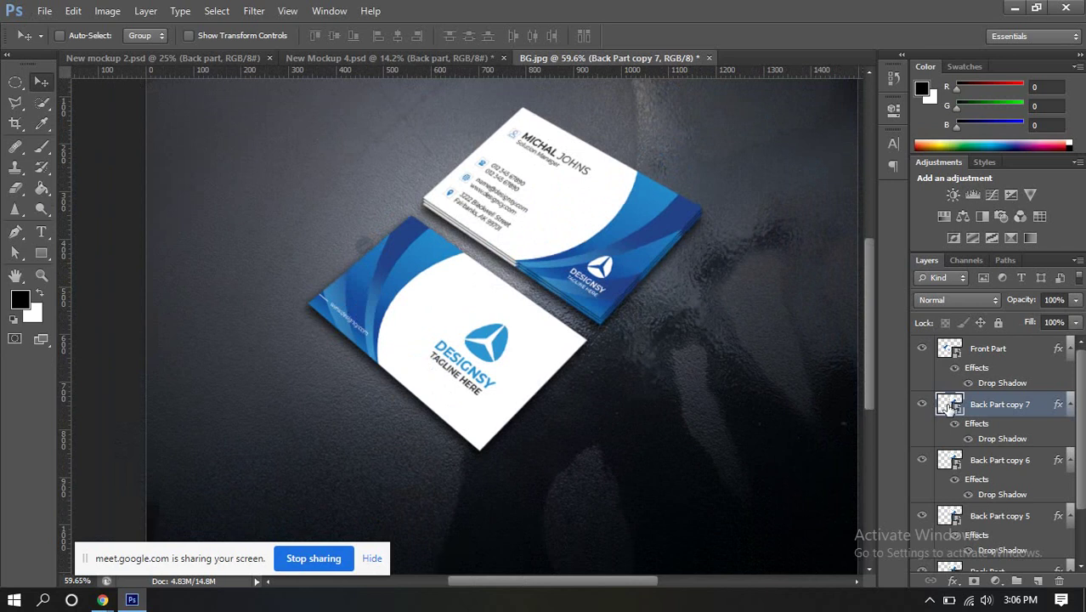
pyautogui.hotkey('ctrl', 'e')
pyautogui.hotkey('ctrl', 'e')
pyautogui.hotkey('ctrl', 'e')
pyautogui.hotkey('ctrl', 'e')
pyautogui.hotkey('ctrl', 'e')
pyautogui.hotkey('ctrl', 'e')
pyautogui.hotkey('ctrl', 'e')
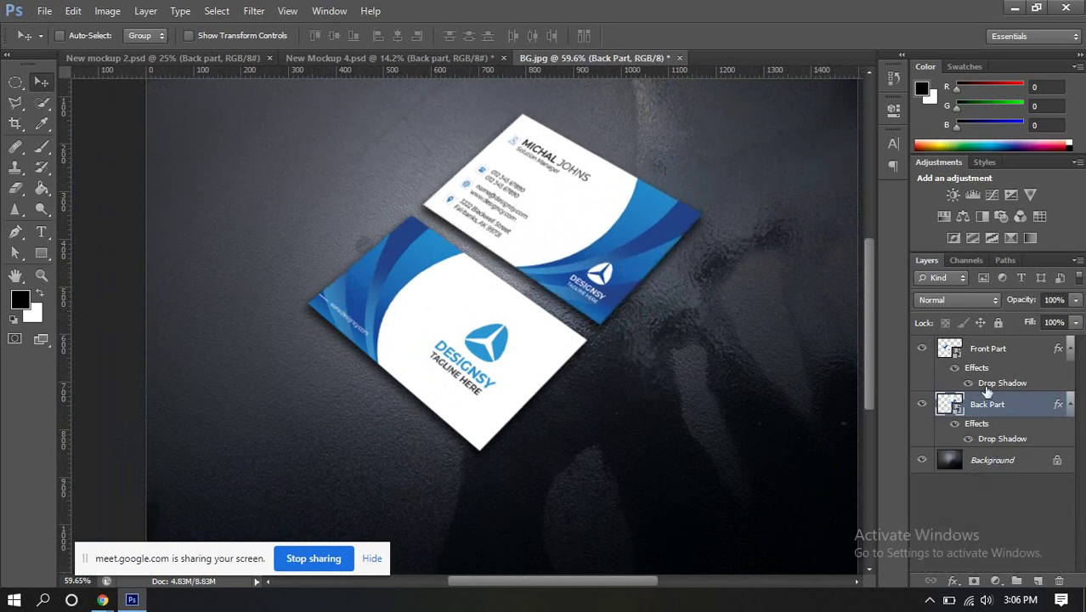
pyautogui.scroll(2, 867, 332)
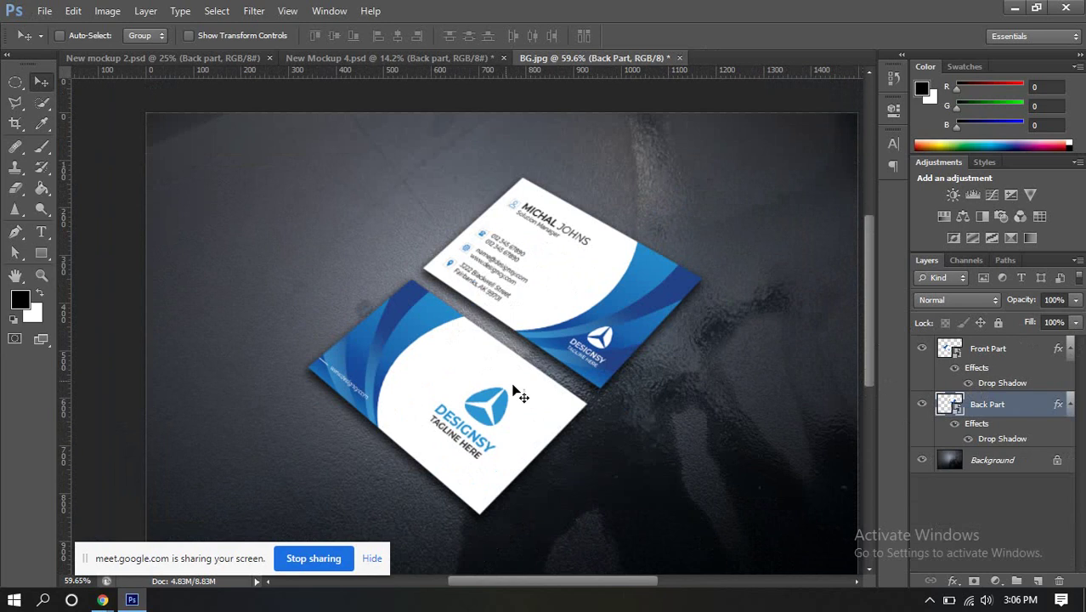
pyautogui.click(41, 275)
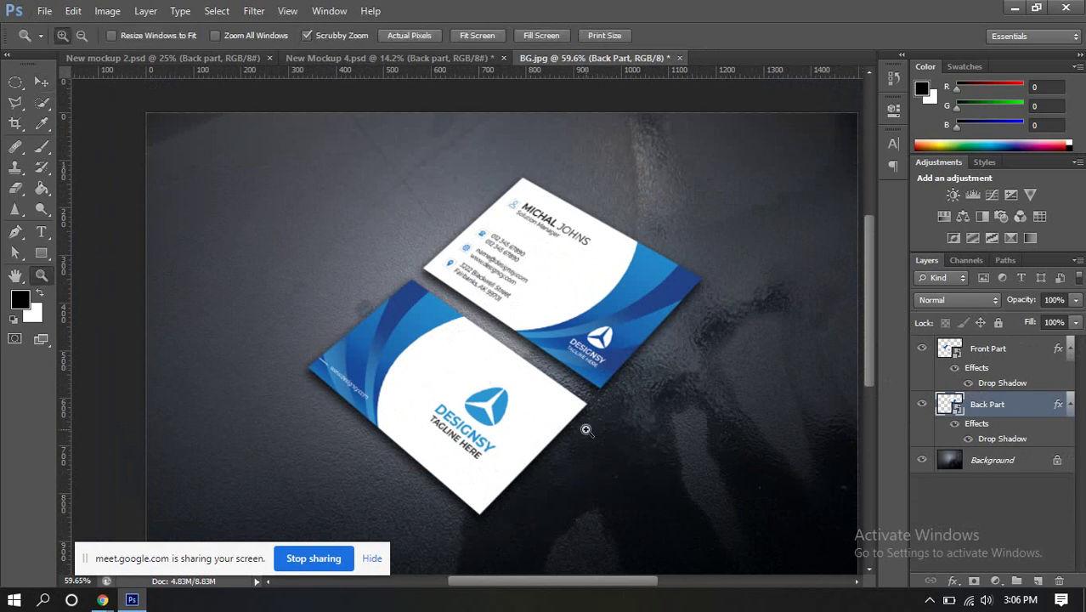
pyautogui.moveTo(586, 429); pyautogui.dragTo(447, 269)
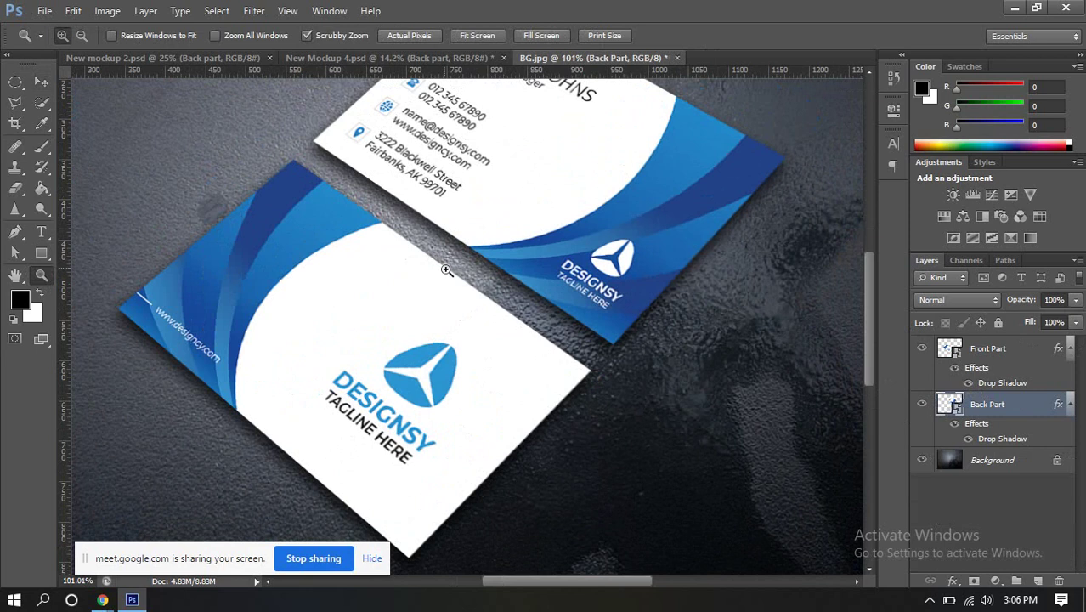
# Switch to Chrome and search Google Images for "business card design" in a new tab.
pyautogui.moveTo(103, 599)
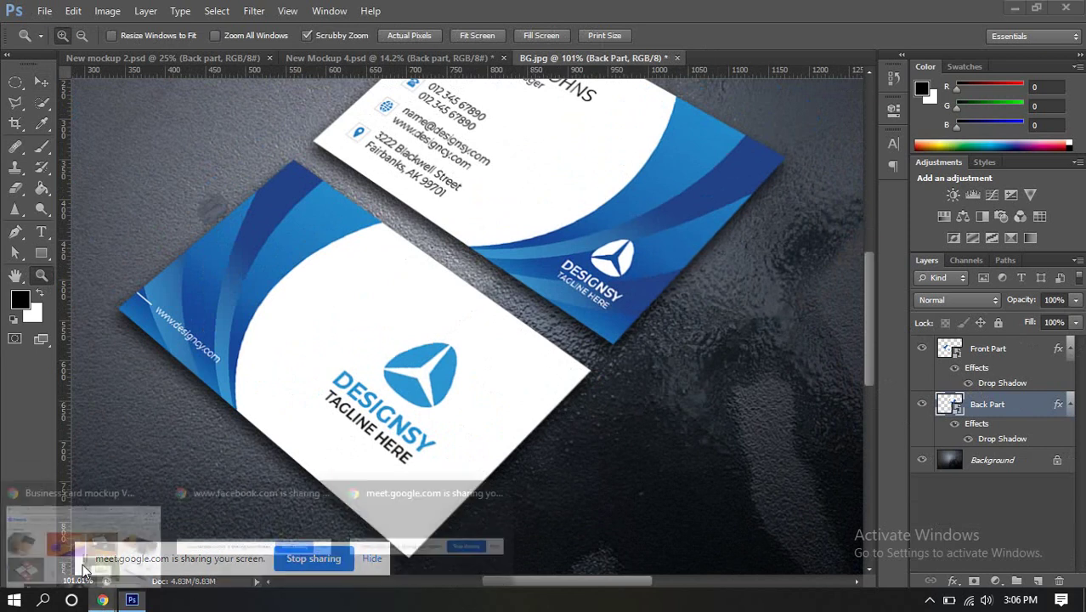
pyautogui.click(85, 559)
pyautogui.click(299, 33)
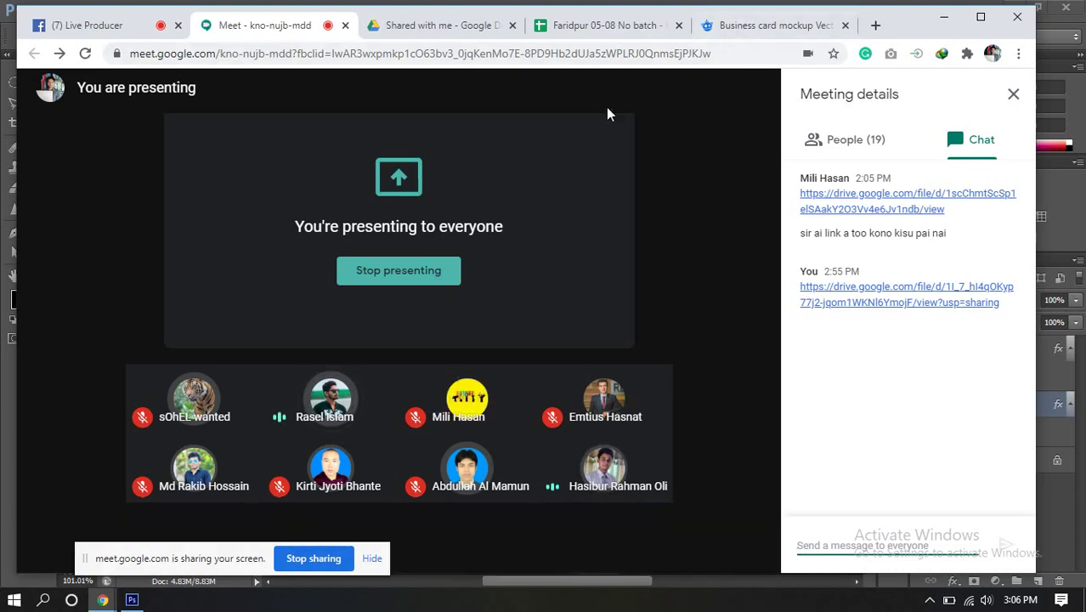
pyautogui.click(875, 25)
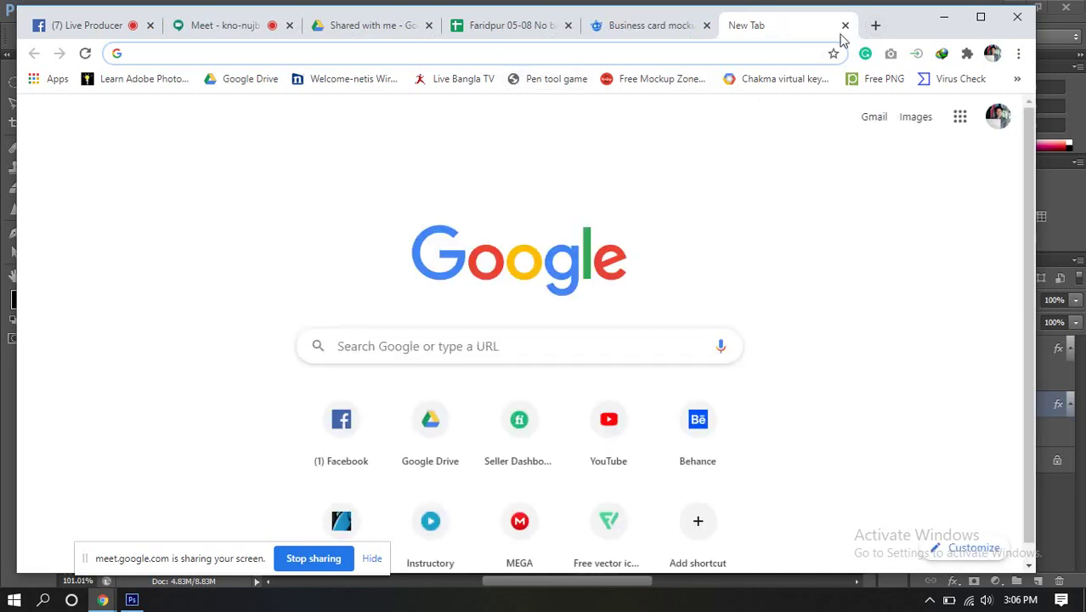
pyautogui.click(915, 119)
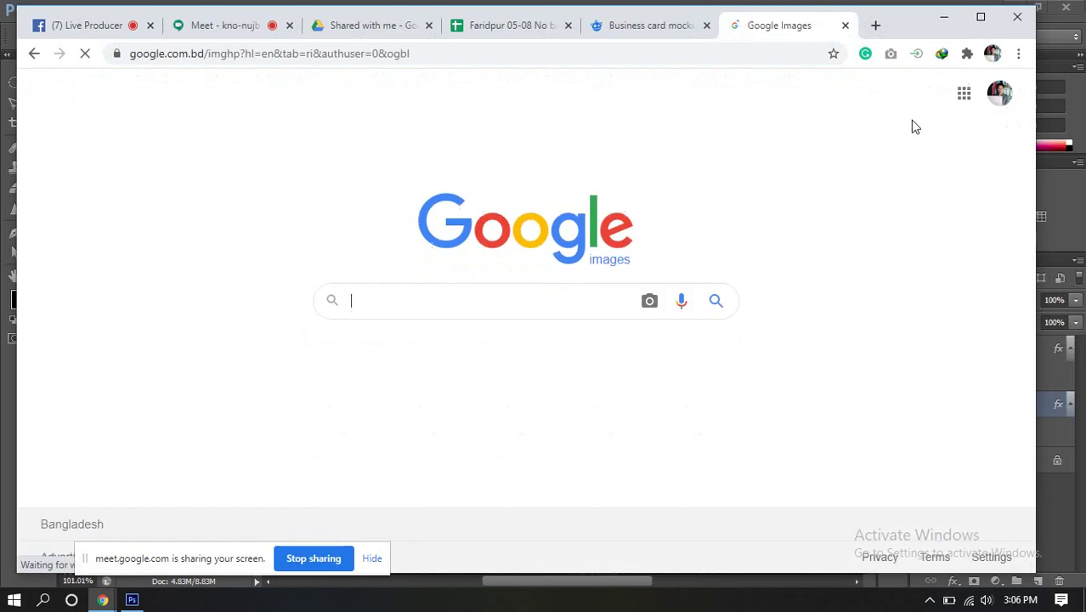
pyautogui.click(456, 303)
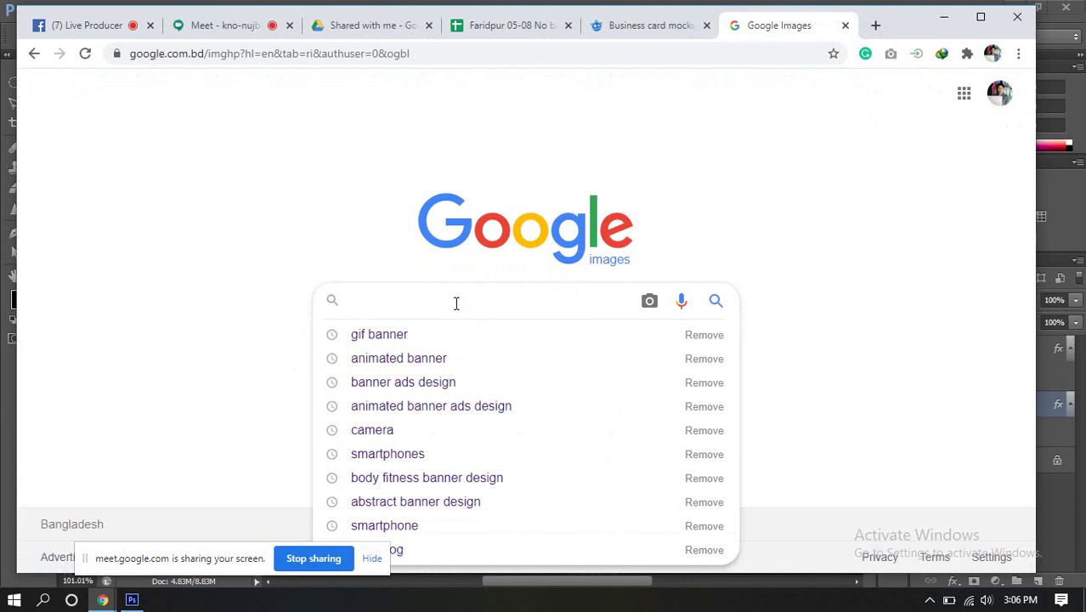
pyautogui.write('busi')
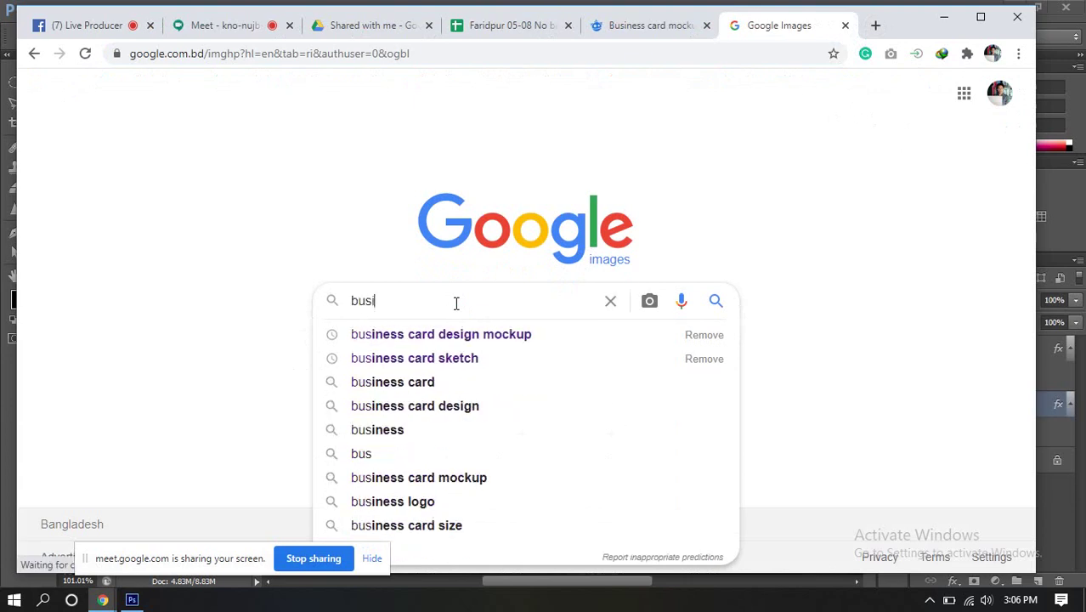
pyautogui.write('n')
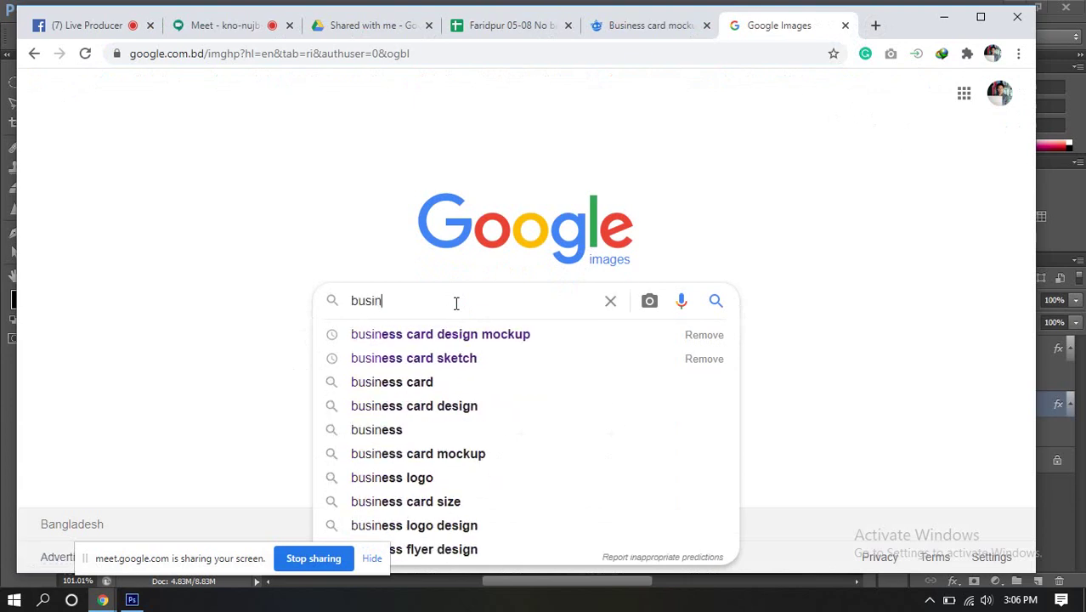
pyautogui.click(478, 405)
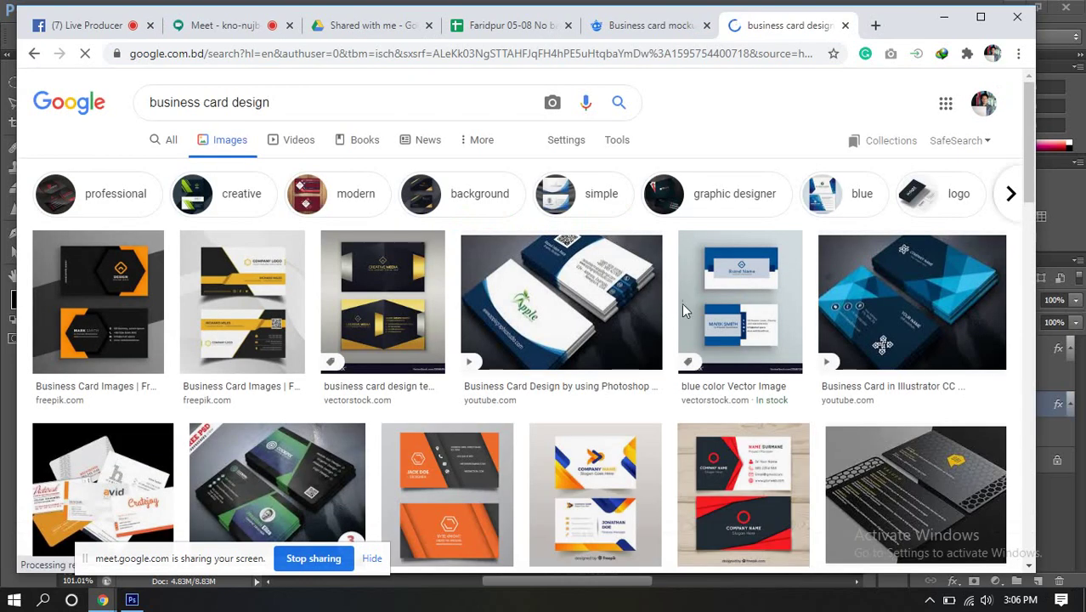
# Browse the business card image results and examine the teal and white Poke Story card mockup from 99designs.
pyautogui.scroll(-1, 676, 332)
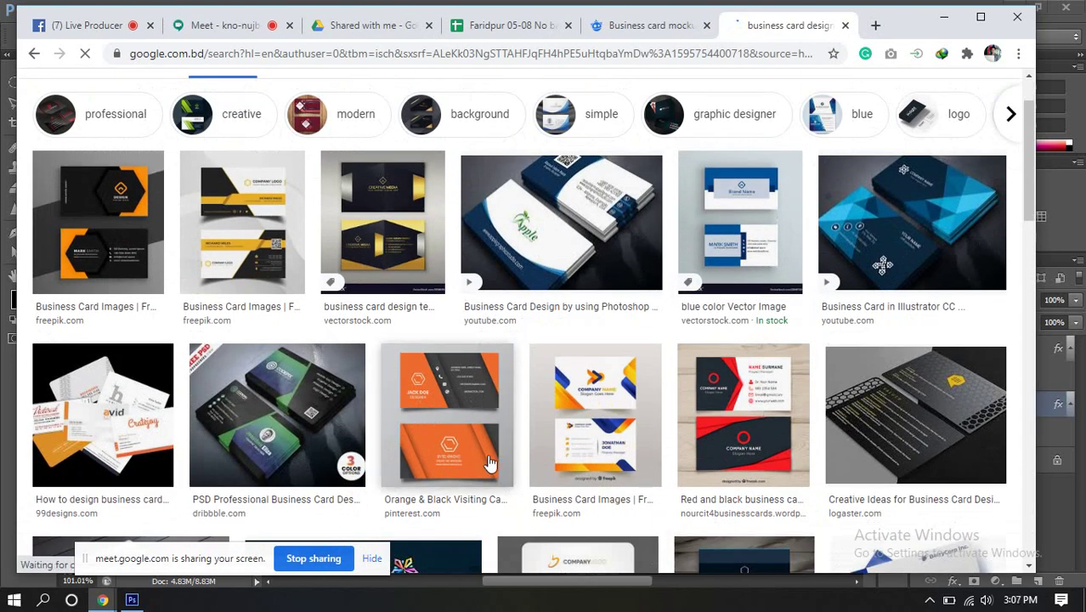
pyautogui.scroll(-1, 531, 398)
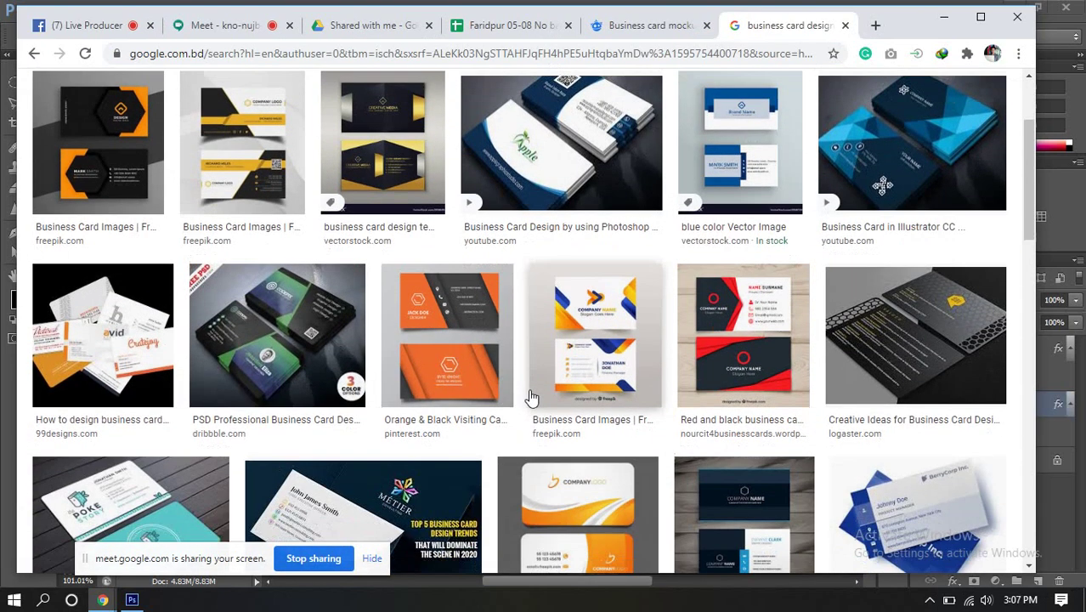
pyautogui.click(573, 414)
pyautogui.scroll(-3, 591, 338)
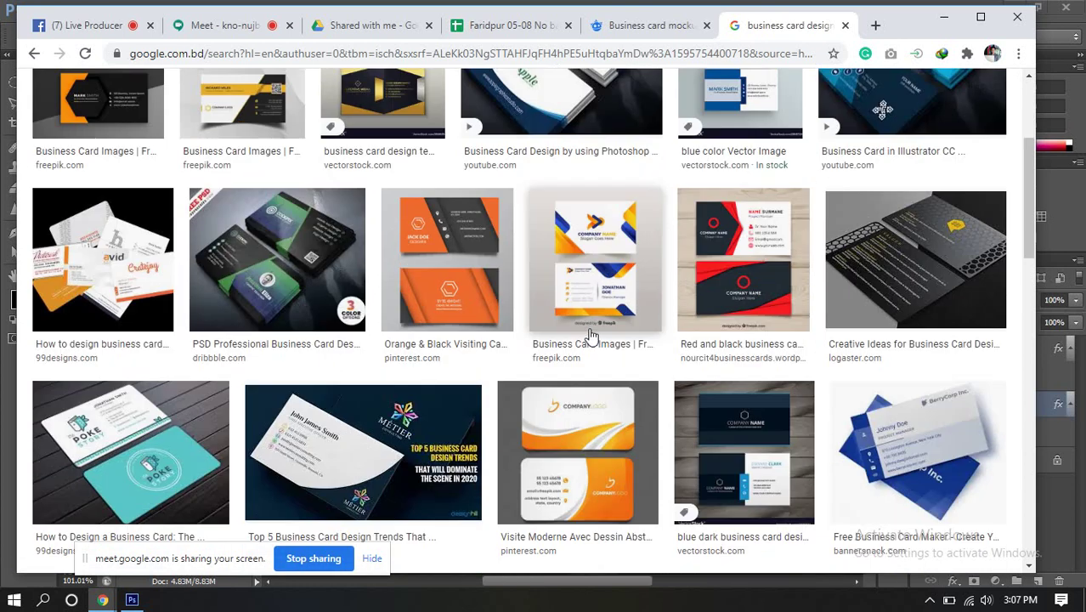
pyautogui.click(592, 286)
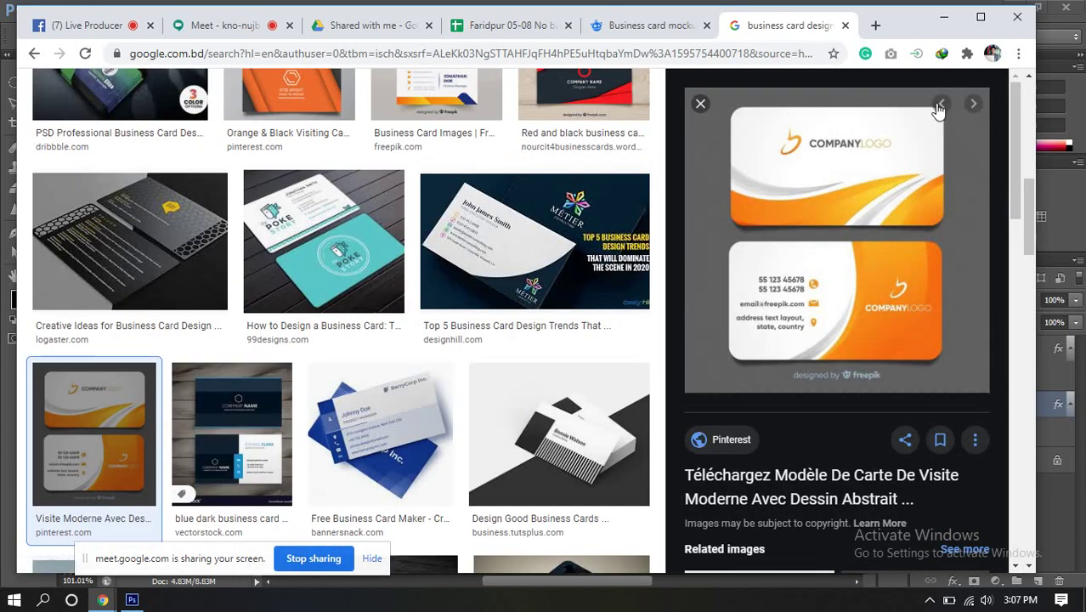
pyautogui.click(298, 217)
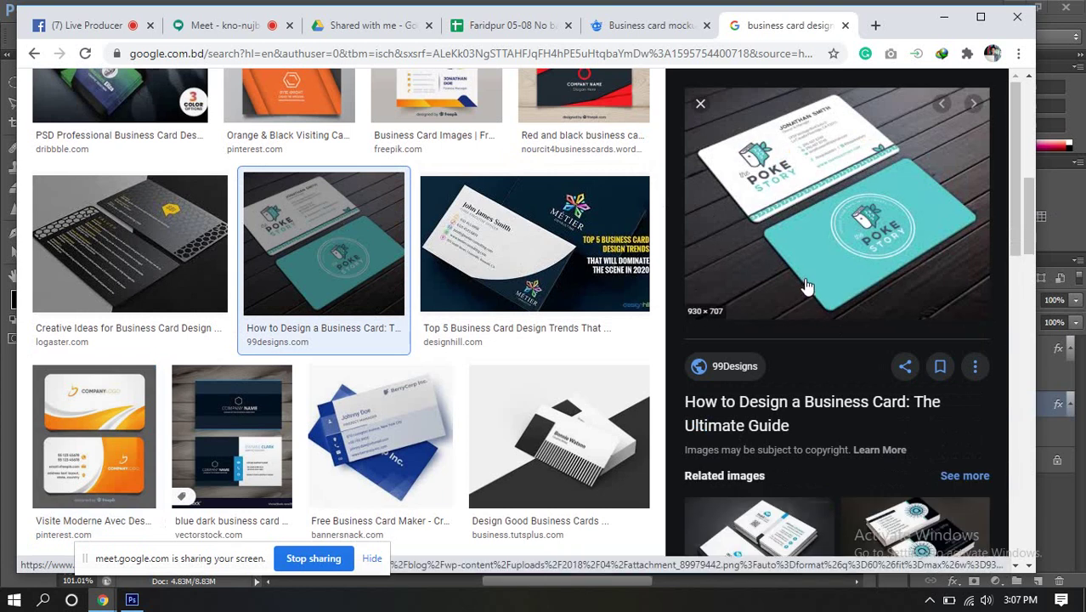
pyautogui.scroll(-1, 808, 287)
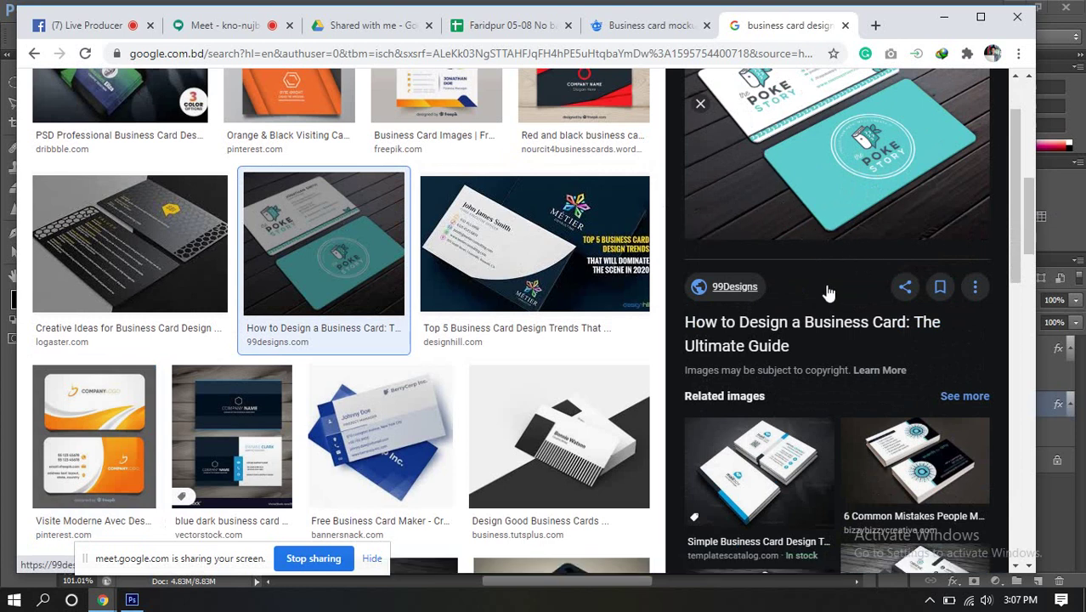
# Switch back to Photoshop and inspect both cards in the BG mockup with the Back Part layer hidden and shown.
pyautogui.click(131, 600)
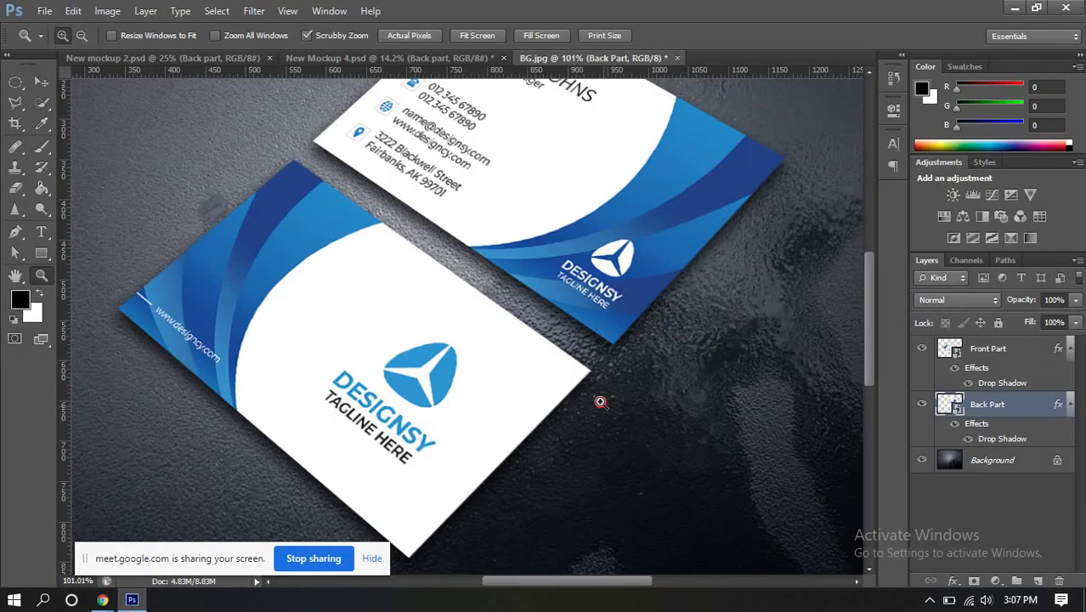
pyautogui.moveTo(600, 402)
pyautogui.mouseDown()
pyautogui.moveTo(569, 378)
pyautogui.moveTo(603, 388)
pyautogui.mouseUp()
pyautogui.scroll(-3, 603, 388)
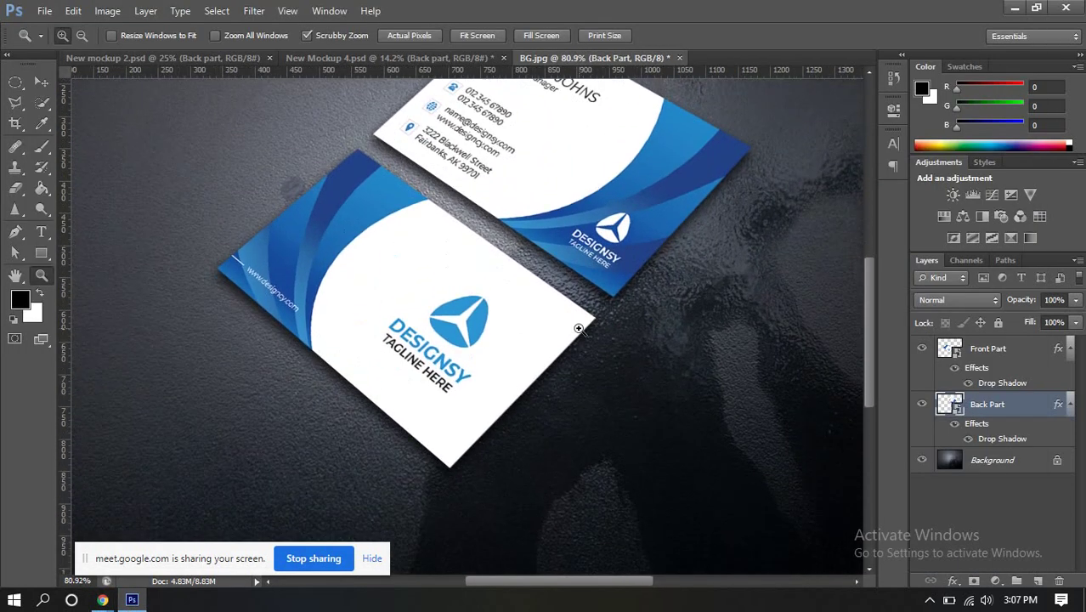
pyautogui.moveTo(568, 312); pyautogui.dragTo(626, 367)
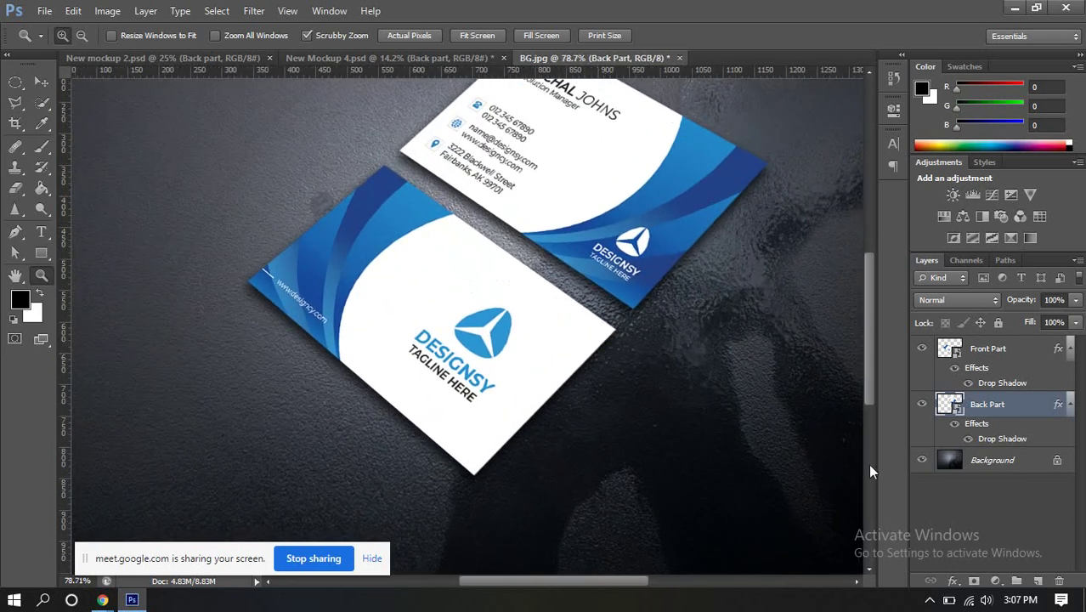
pyautogui.click(922, 405)
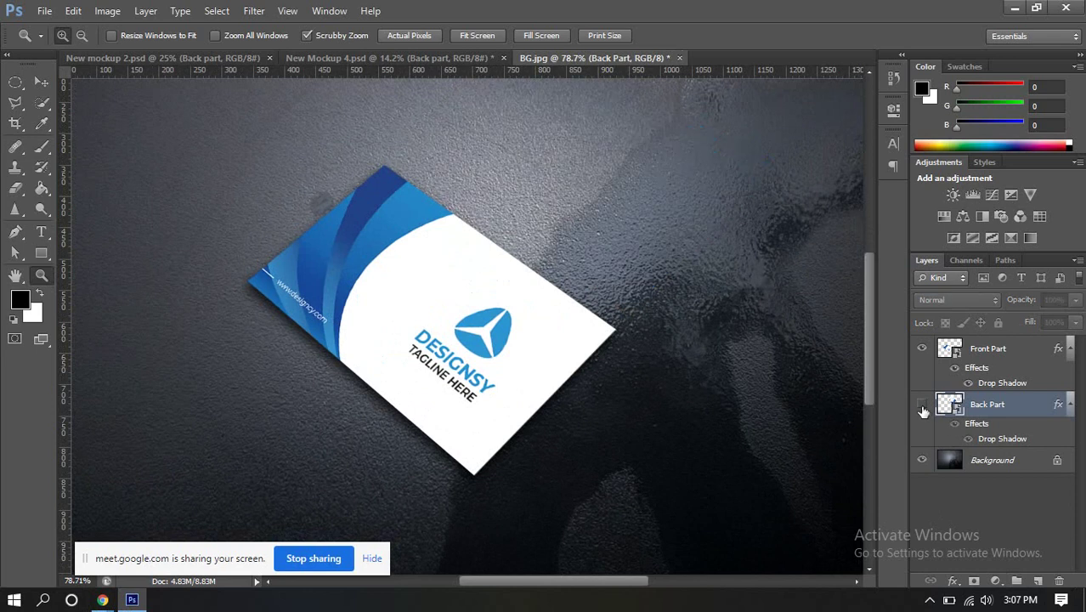
pyautogui.click(922, 405)
pyautogui.scroll(1, 602, 245)
pyautogui.scroll(3, 602, 245)
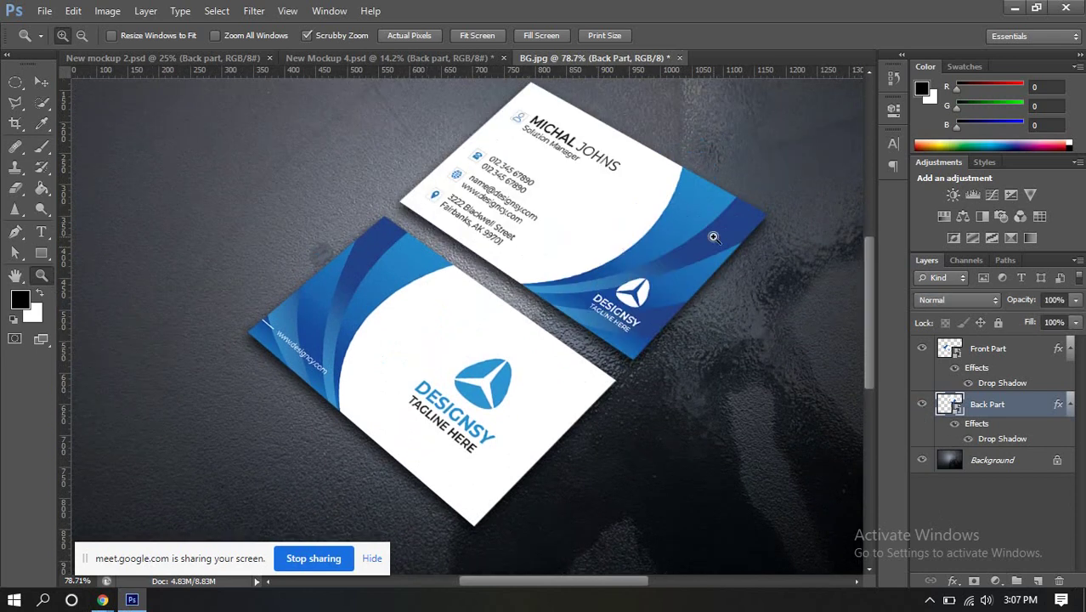
pyautogui.moveTo(648, 255); pyautogui.dragTo(608, 226)
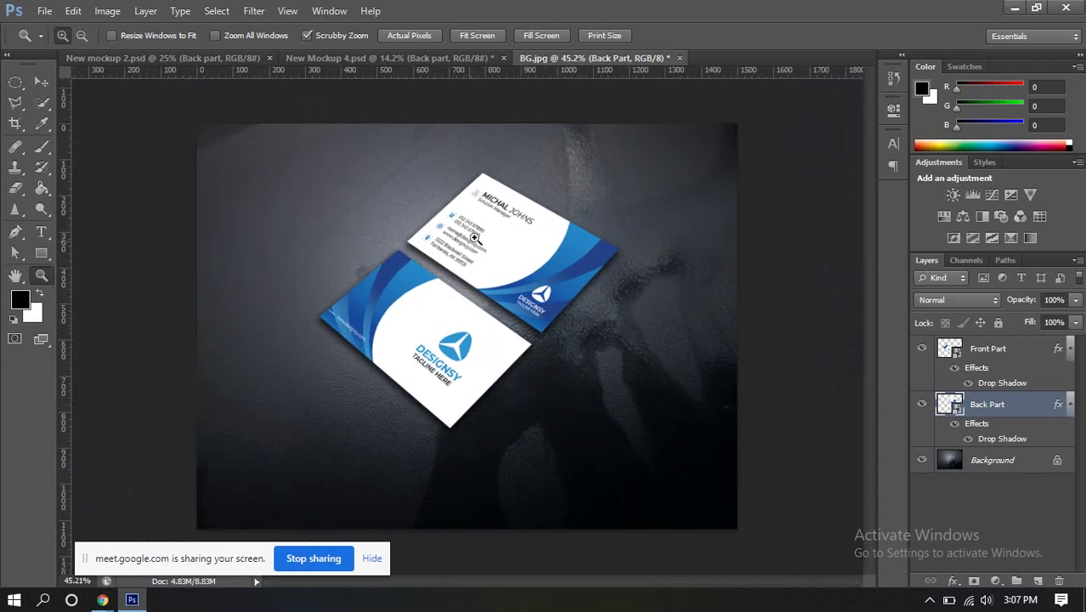
pyautogui.moveTo(395, 249)
pyautogui.mouseDown()
pyautogui.moveTo(455, 284)
pyautogui.moveTo(417, 236)
pyautogui.moveTo(427, 257)
pyautogui.moveTo(393, 246)
pyautogui.mouseUp()
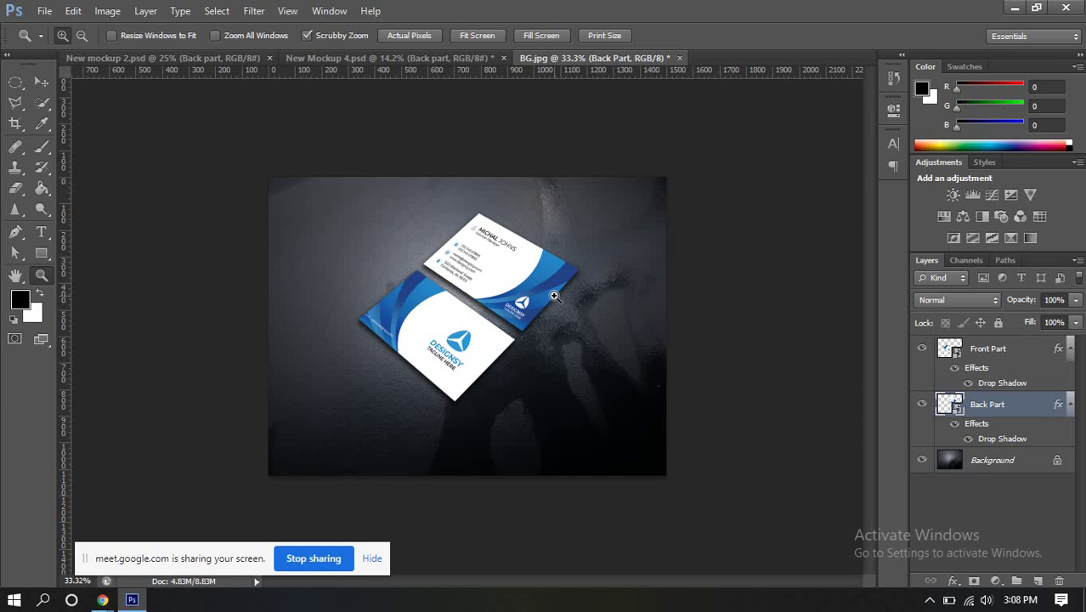
# Open the contents of the Back Part smart object and hide its back Part artwork layer, leaving Rectangle 1 visible.
pyautogui.doubleClick(949, 406)
pyautogui.click(545, 247)
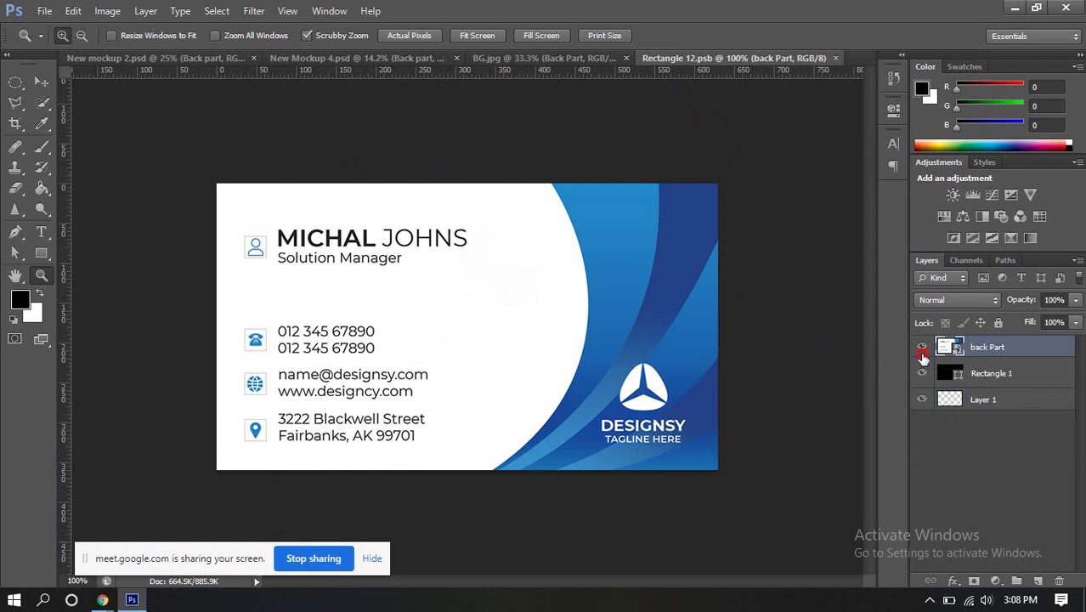
pyautogui.click(923, 349)
pyautogui.click(922, 373)
pyautogui.click(922, 373)
# Try a red ff0000 fill on the Rectangle 1 shape.
pyautogui.click(981, 374)
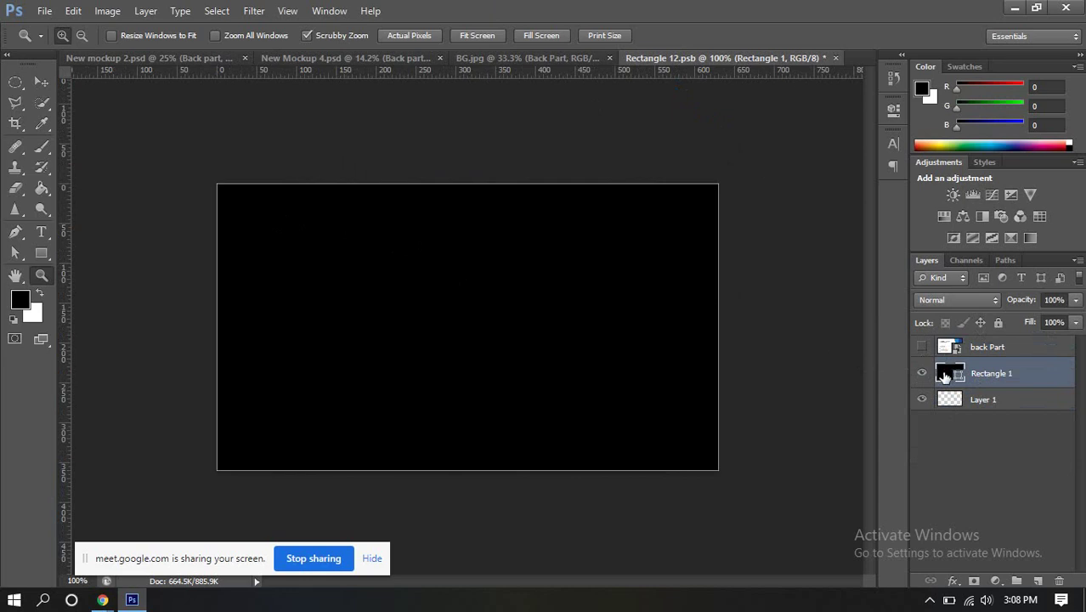
pyautogui.doubleClick(943, 375)
pyautogui.moveTo(305, 306); pyautogui.dragTo(589, 239)
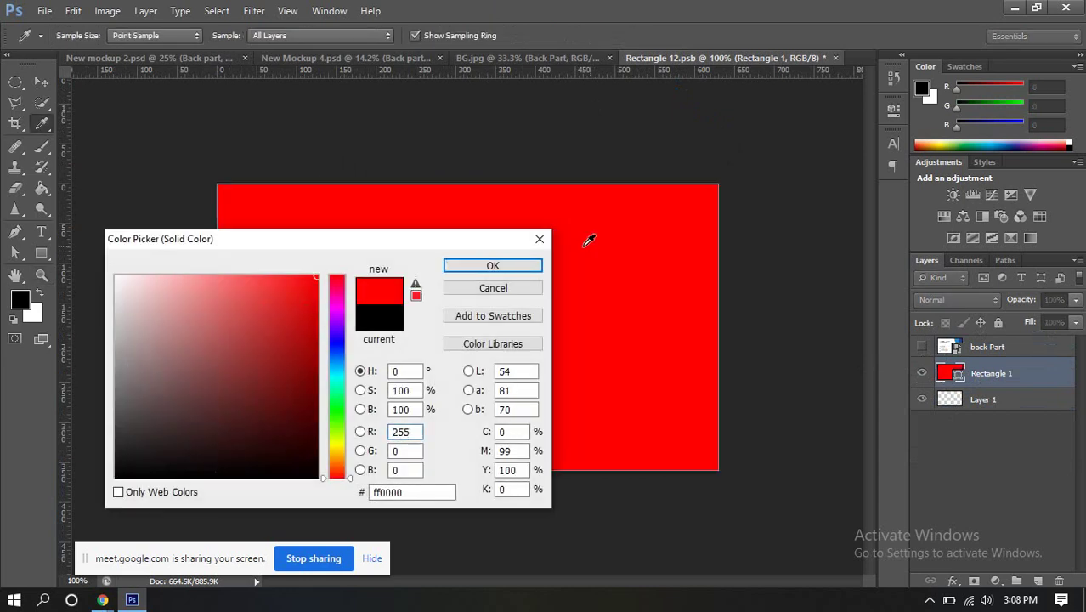
pyautogui.click(539, 238)
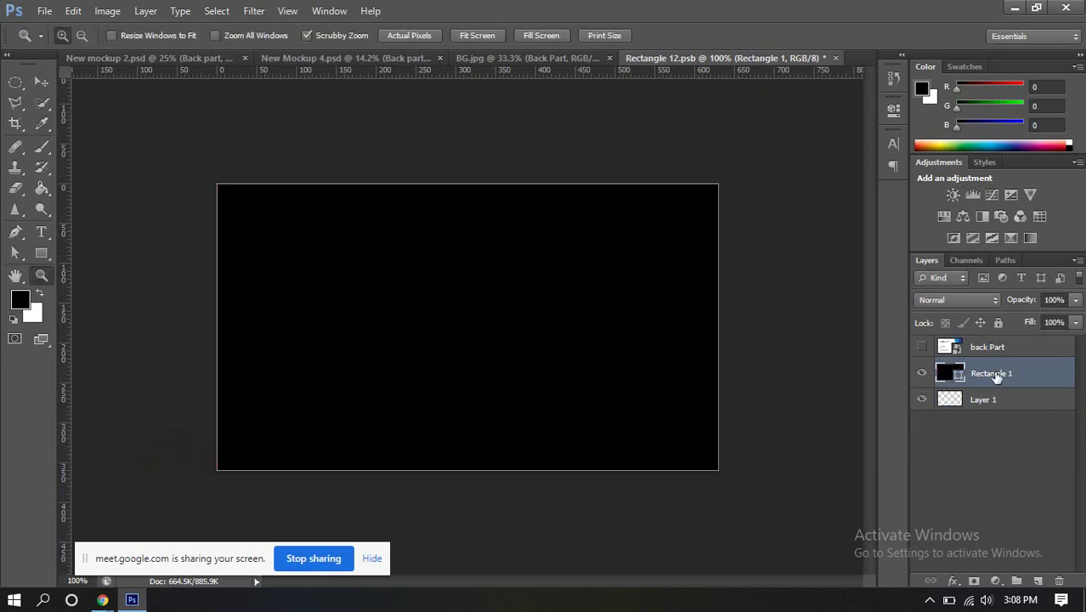
# Delete the Rectangle 1 layer from the smart object and select Layer 1, keeping the back Part layer hidden.
pyautogui.press('Delete')
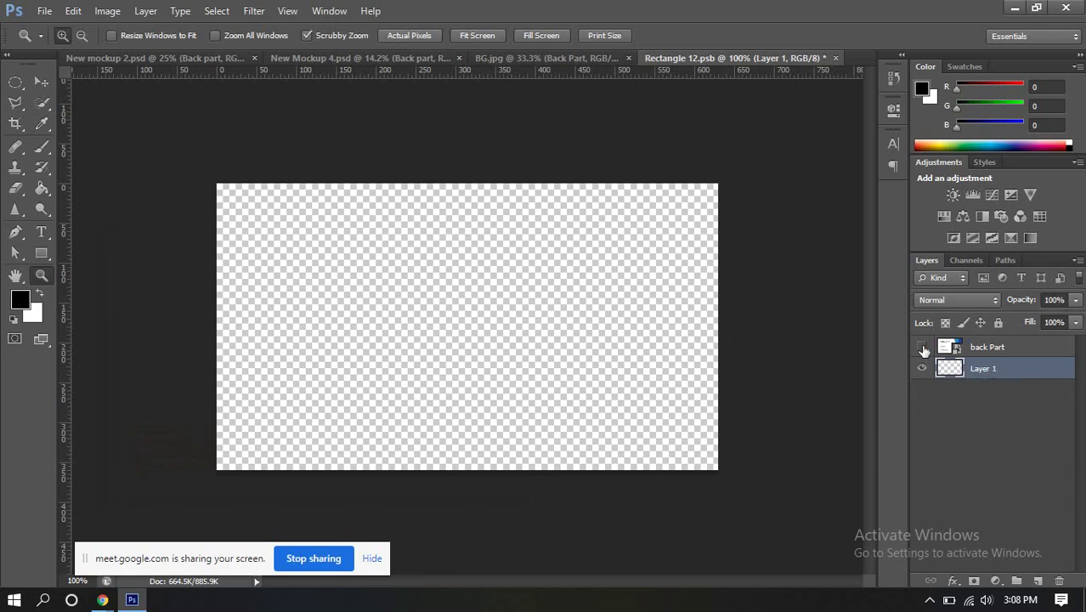
pyautogui.click(922, 346)
pyautogui.click(974, 349)
pyautogui.click(922, 347)
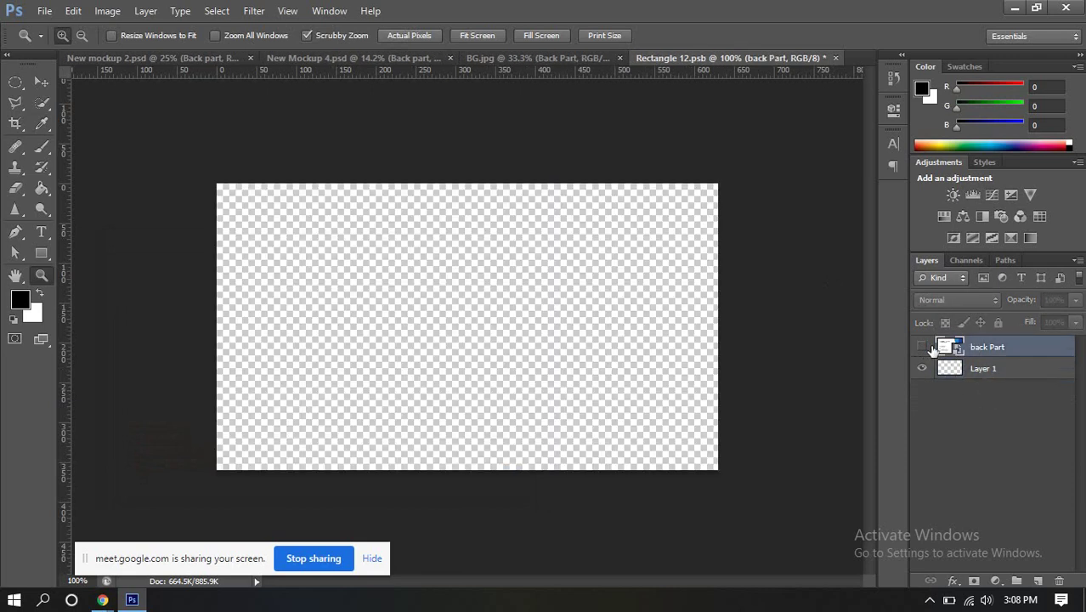
pyautogui.click(922, 347)
pyautogui.click(922, 347)
pyautogui.click(988, 369)
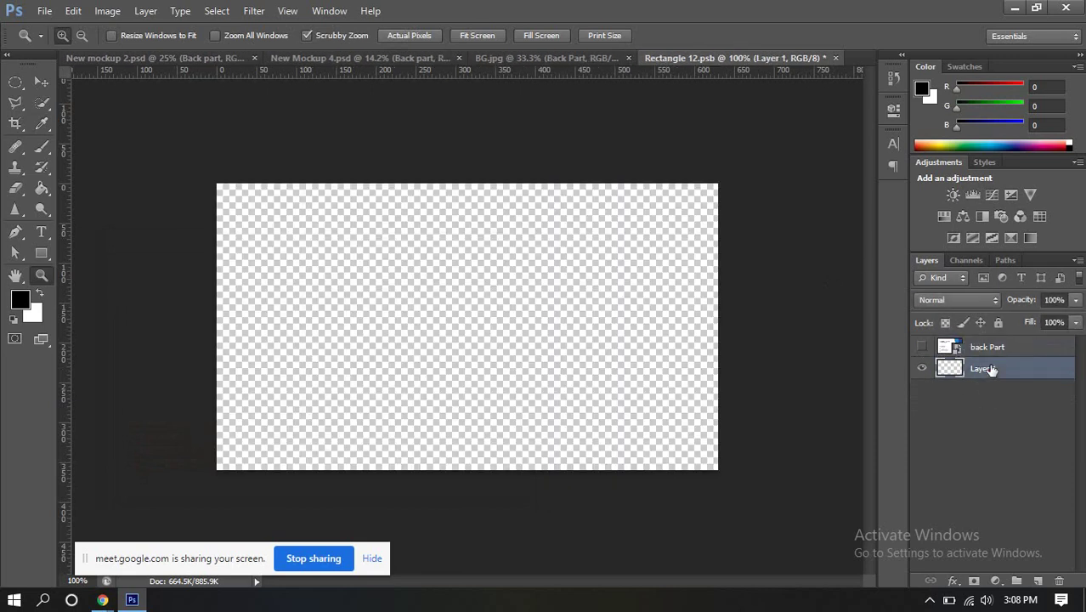
pyautogui.moveTo(189, 160); pyautogui.dragTo(244, 157)
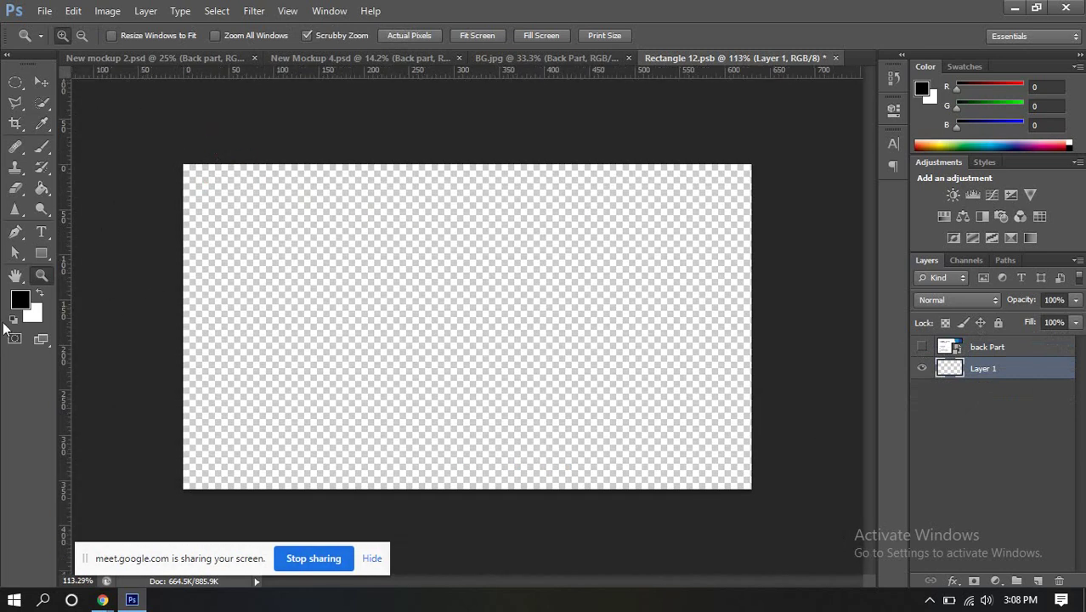
pyautogui.click(42, 252)
pyautogui.click(276, 209)
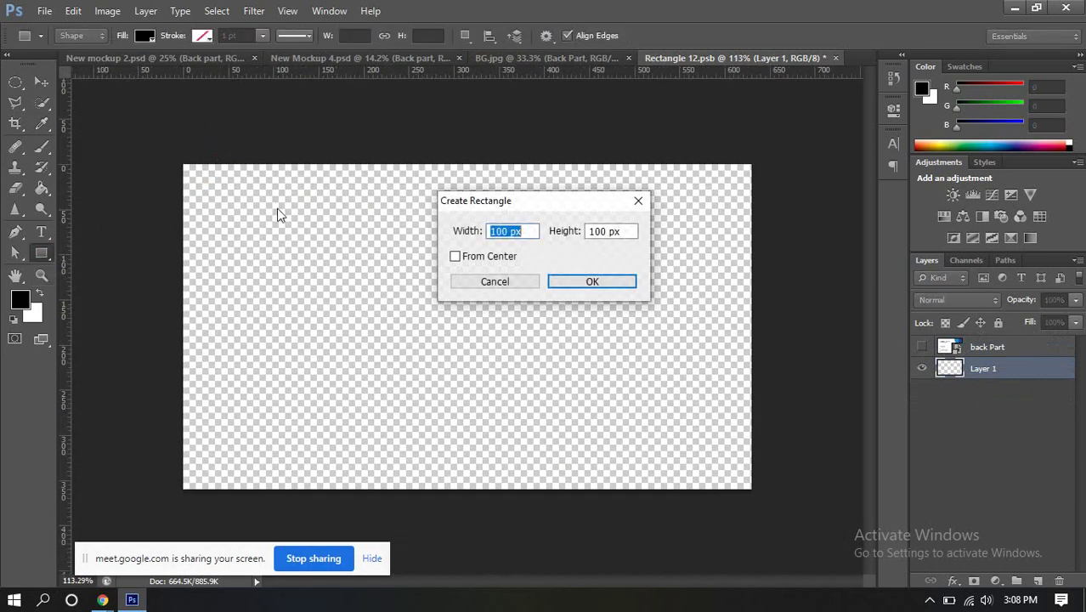
pyautogui.press('Escape')
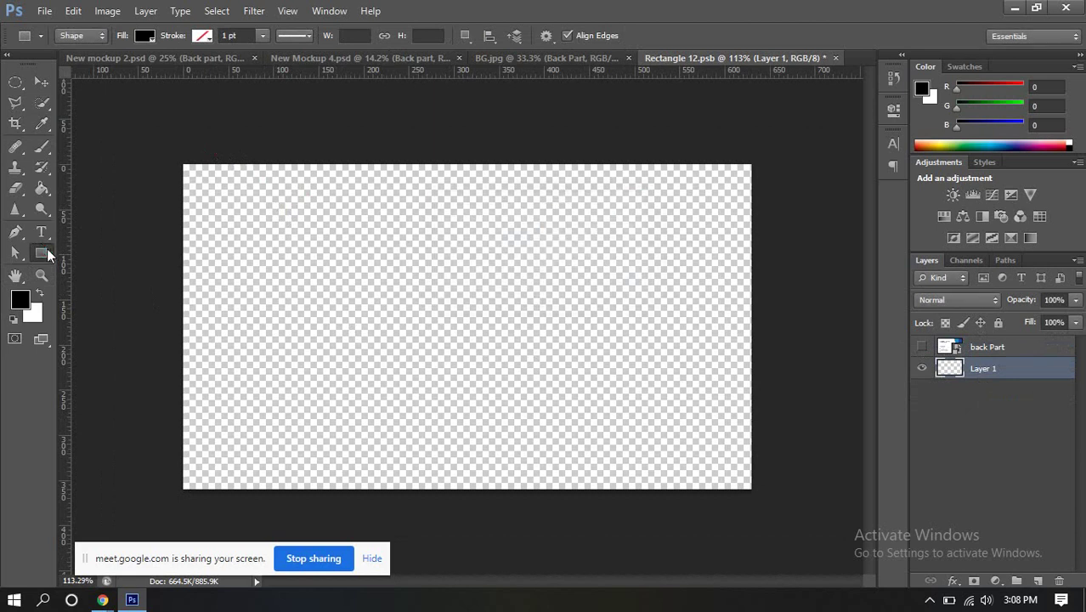
# Create a black rounded rectangle 3.5 in wide and 2 in high with a 25 px corner radius.
pyautogui.rightClick(47, 252)
pyautogui.click(72, 266)
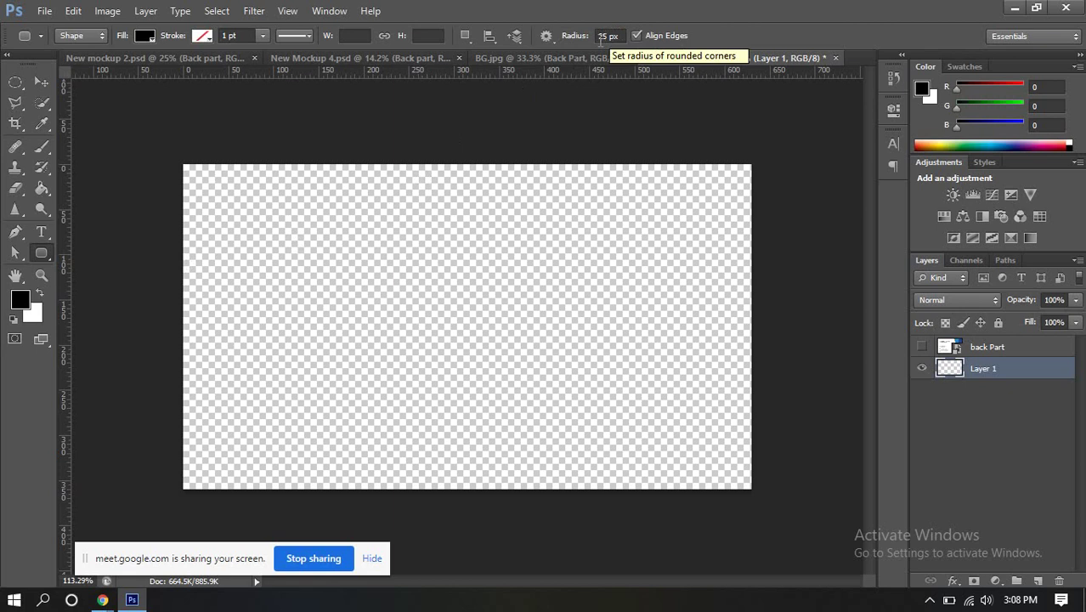
pyautogui.click(272, 187)
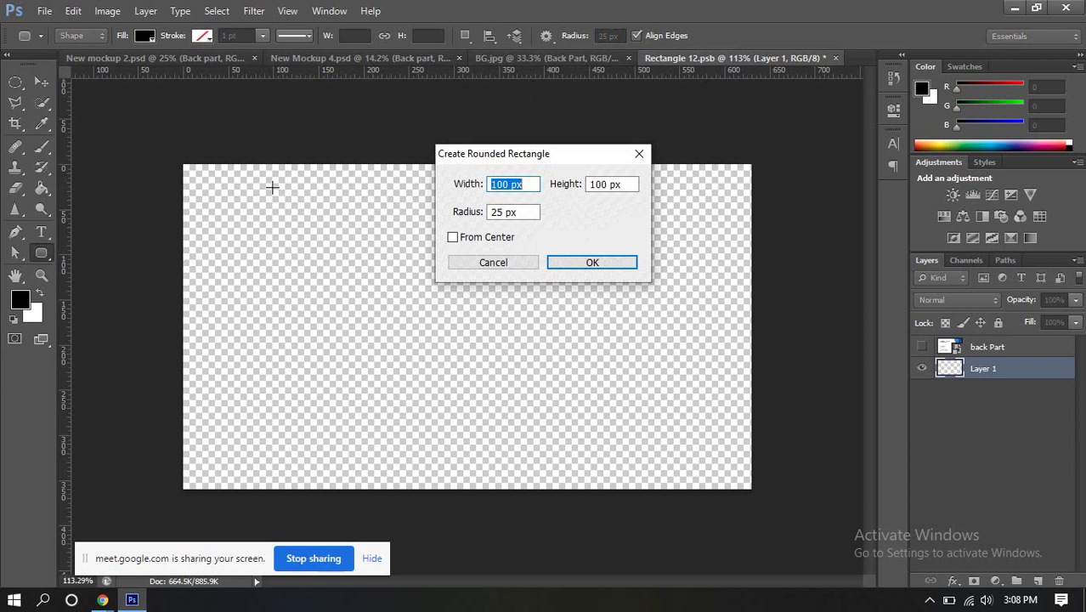
pyautogui.write('3.5')
pyautogui.press('Tab')
pyautogui.write('2')
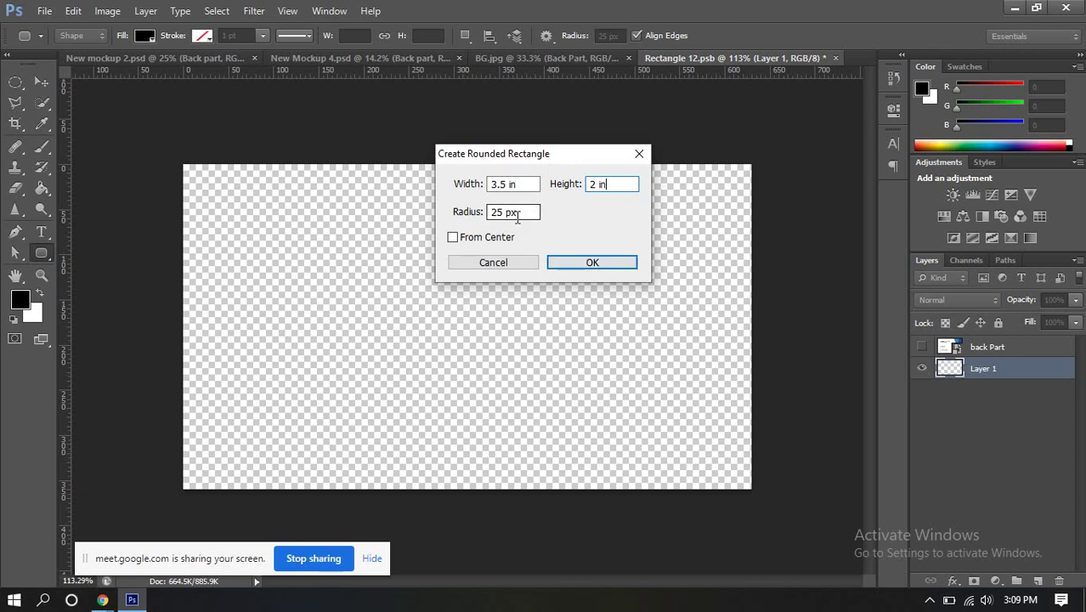
pyautogui.click(591, 261)
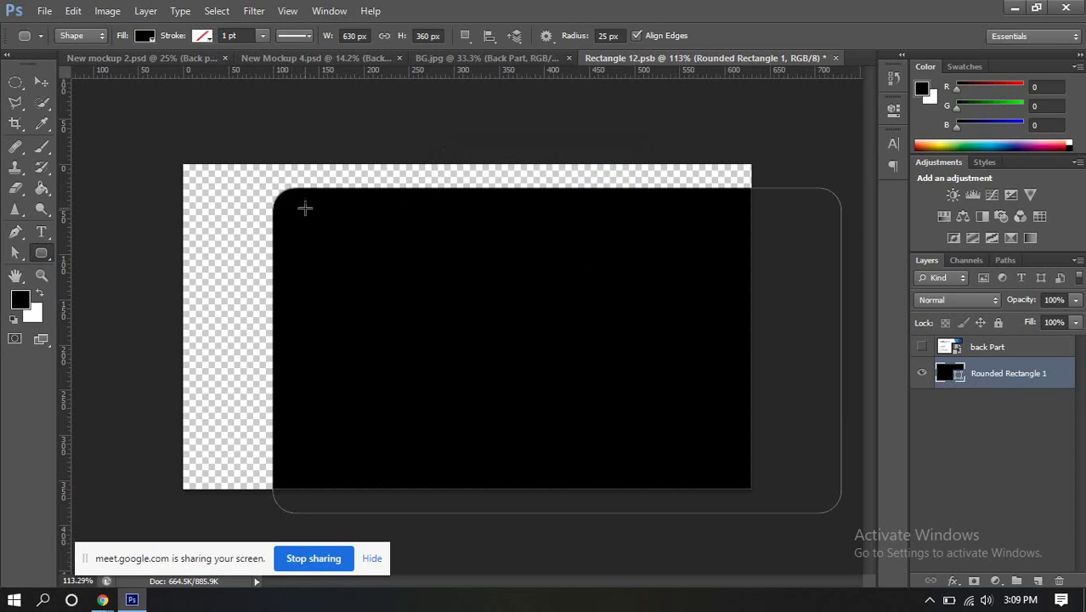
# Centre the rounded rectangle horizontally and vertically on the canvas.
pyautogui.click(44, 84)
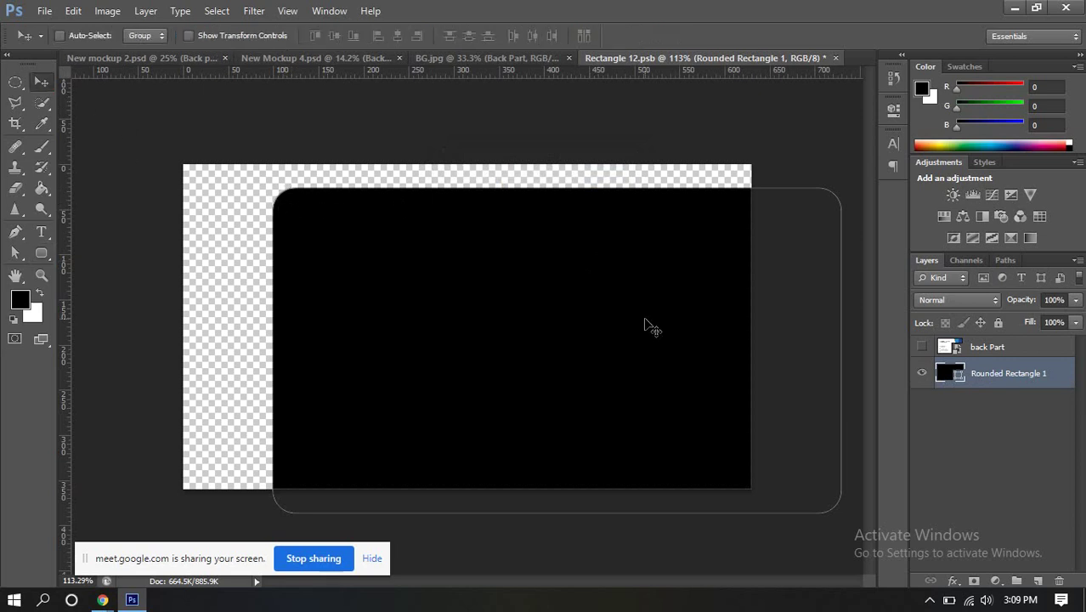
pyautogui.hotkey('ctrl', 'a')
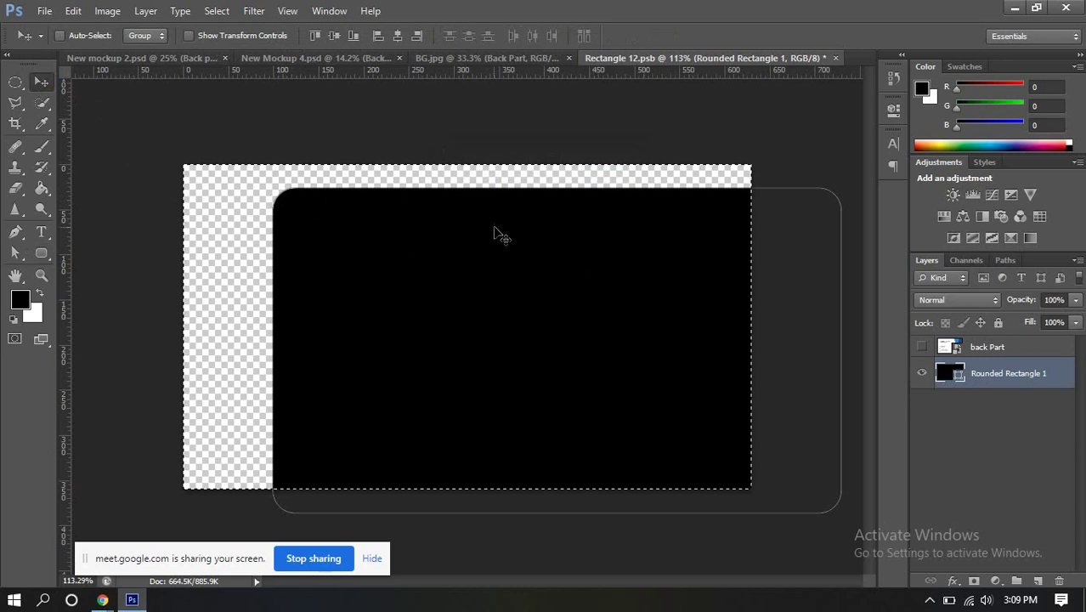
pyautogui.click(399, 36)
pyautogui.click(338, 36)
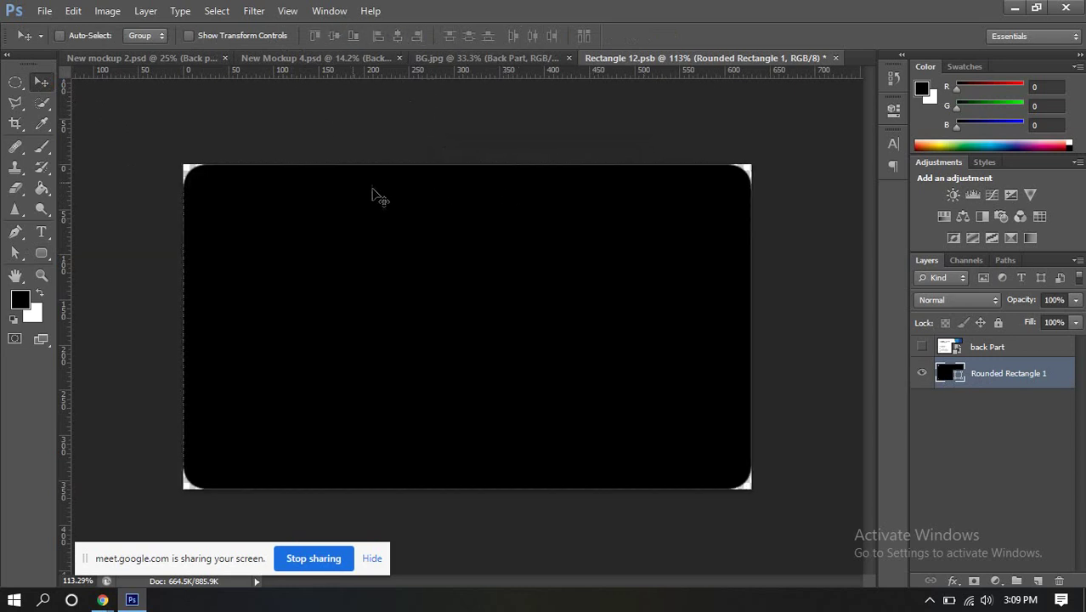
# Examine the rounded rectangle's corners against the canvas, comparing with the back Part artwork shown and hidden.
pyautogui.scroll(5, 181, 163)
pyautogui.moveTo(625, 321); pyautogui.dragTo(464, 213)
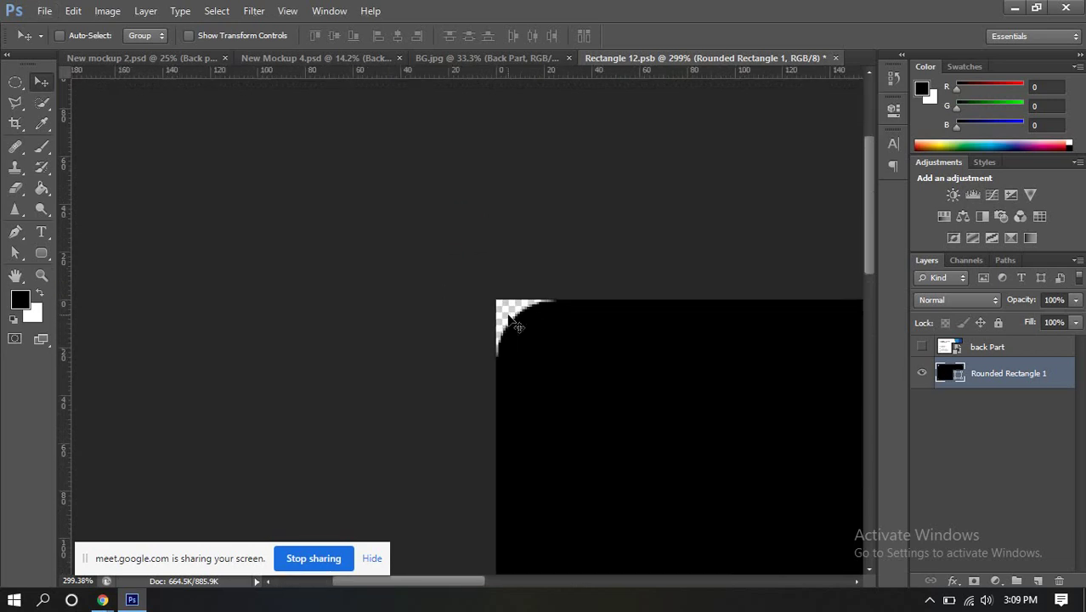
pyautogui.scroll(-5, 513, 323)
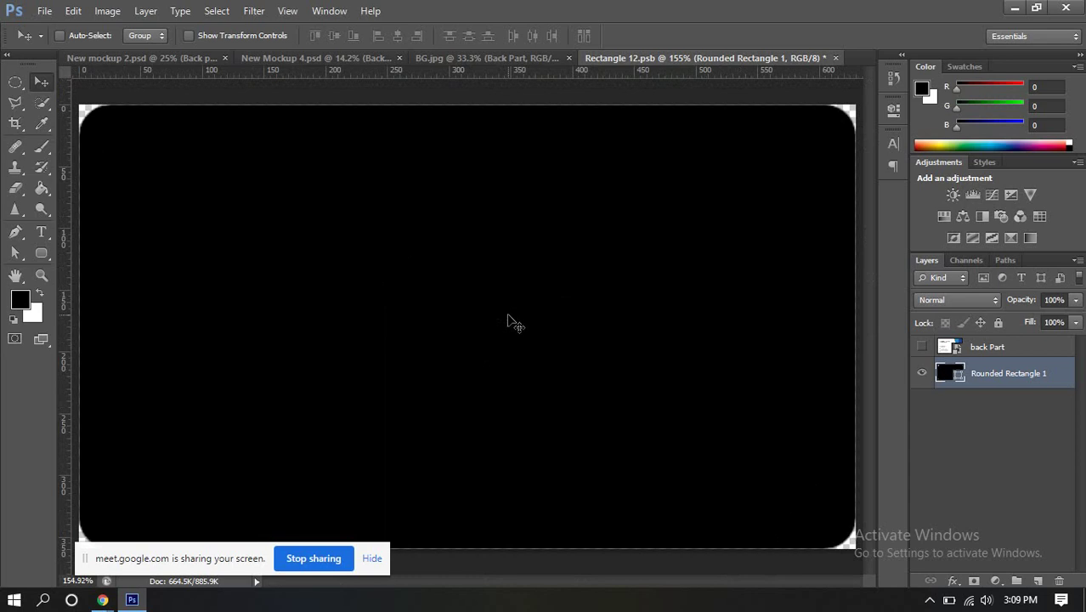
pyautogui.scroll(-1, 502, 321)
pyautogui.click(921, 347)
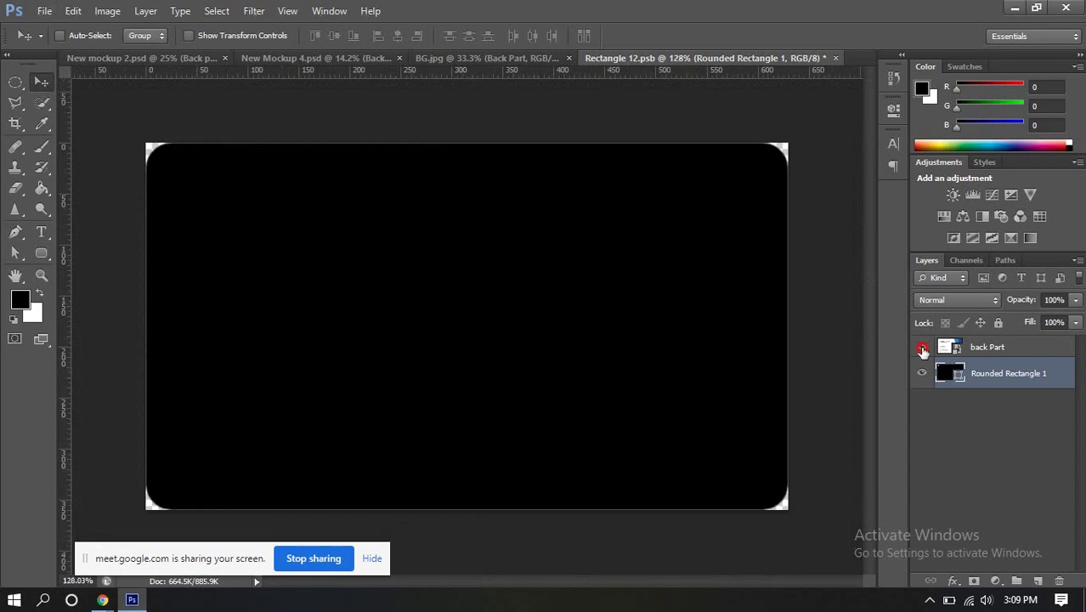
pyautogui.click(986, 353)
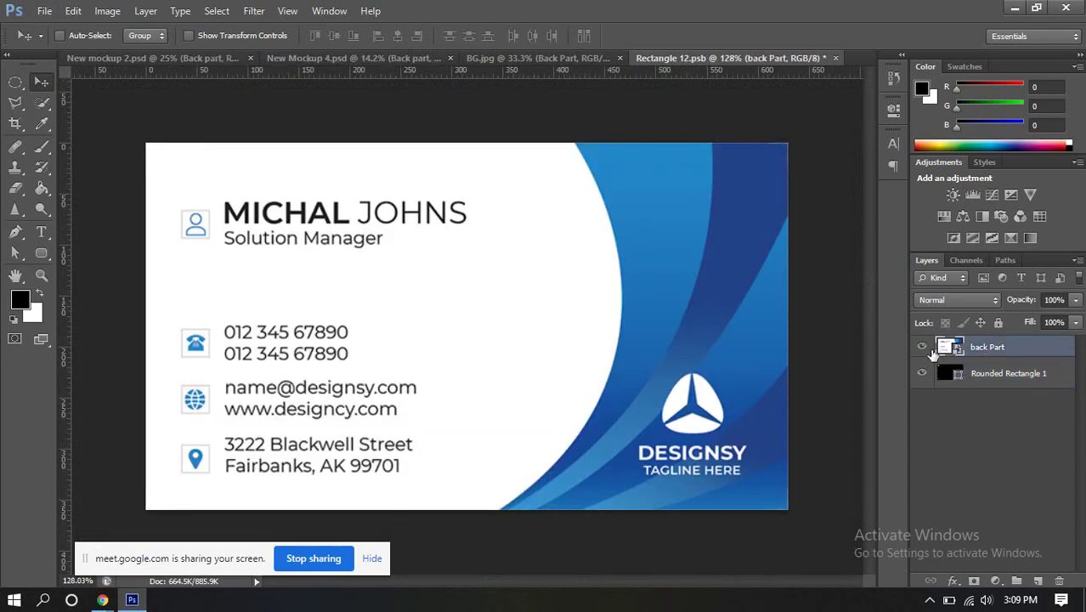
pyautogui.click(923, 348)
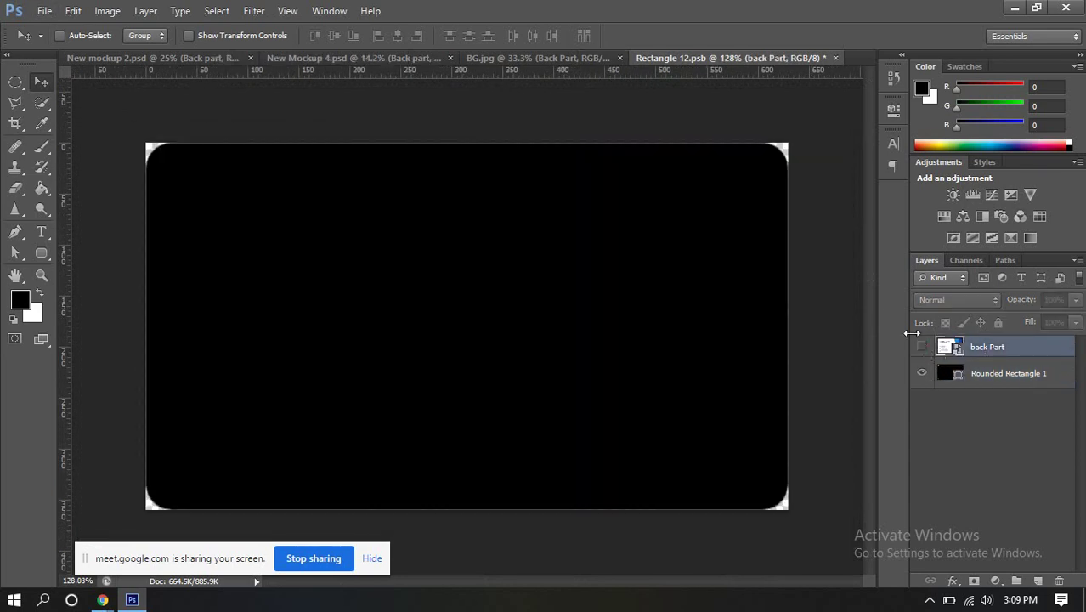
pyautogui.scroll(3, 811, 134)
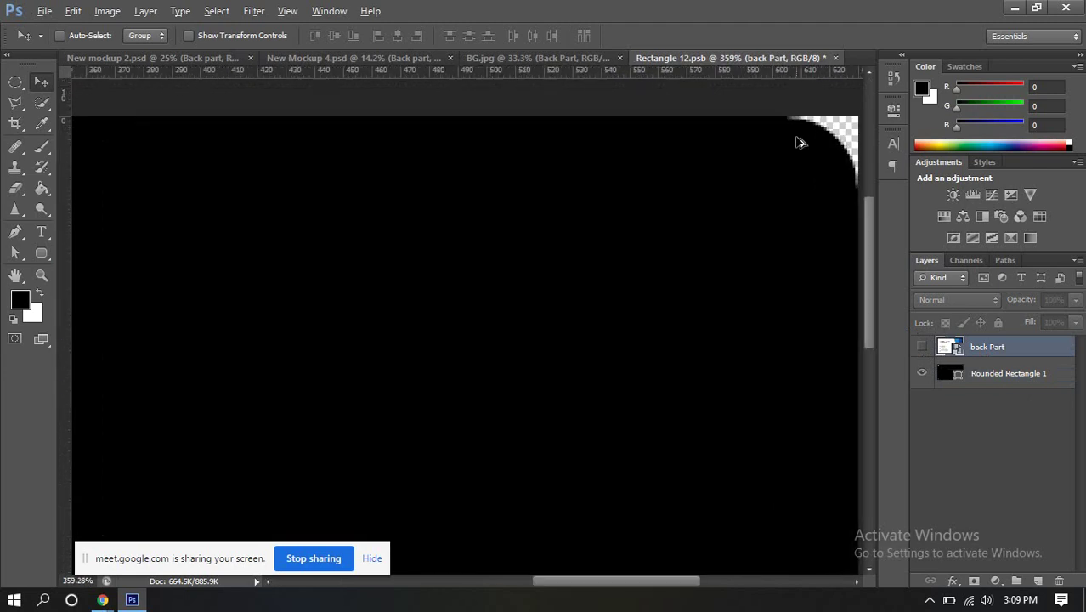
pyautogui.scroll(2, 808, 141)
pyautogui.scroll(1, 733, 153)
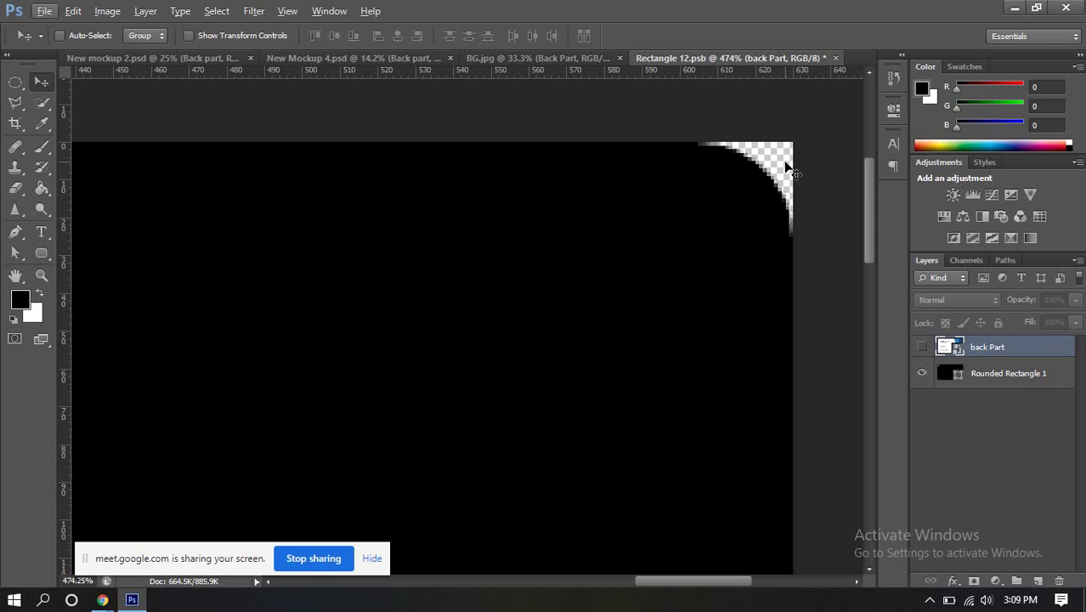
pyautogui.scroll(-4, 786, 169)
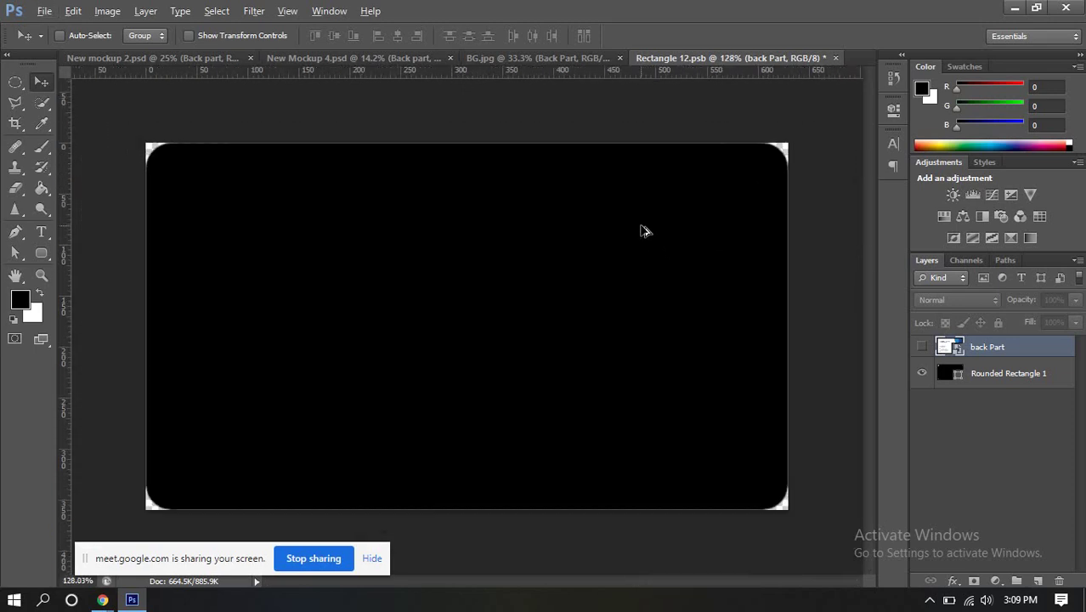
pyautogui.press('alt')
# Show the back Part layer and clip it to the Rounded Rectangle 1 shape with a clipping mask.
pyautogui.click(923, 349)
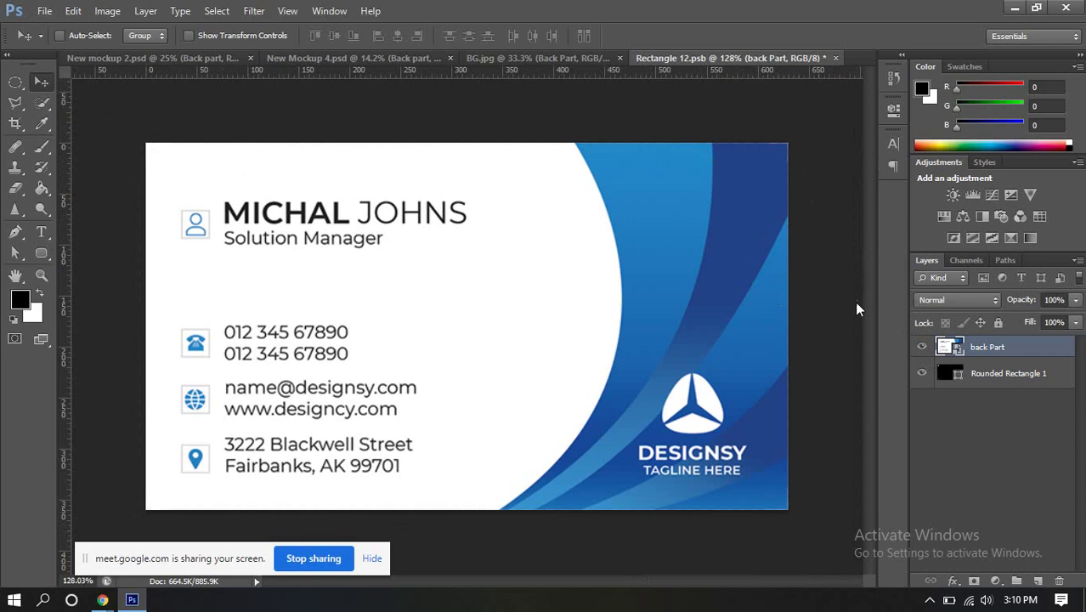
pyautogui.rightClick(995, 347)
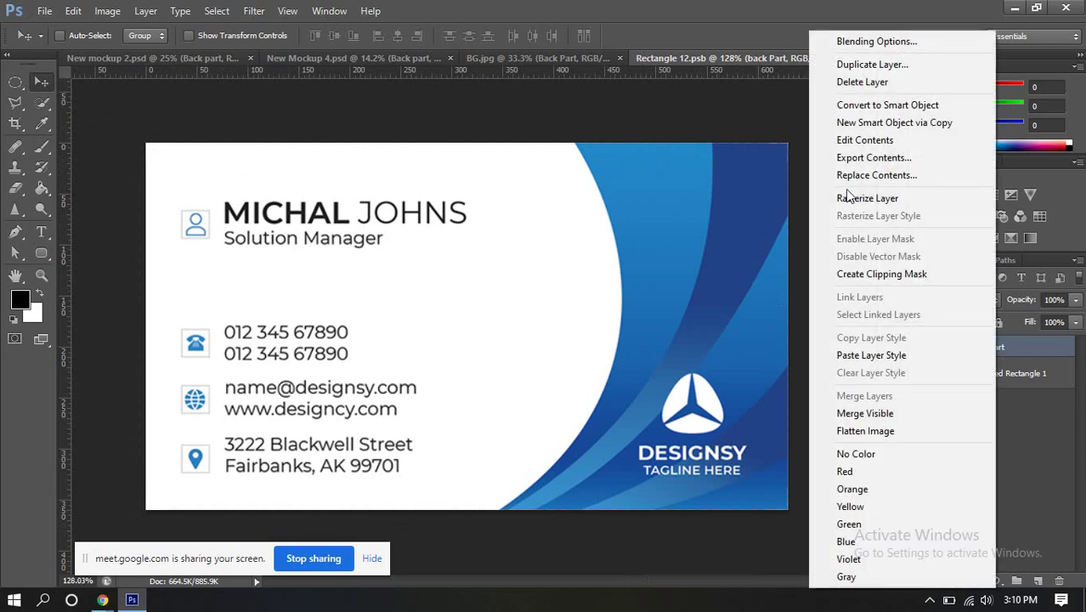
pyautogui.click(860, 273)
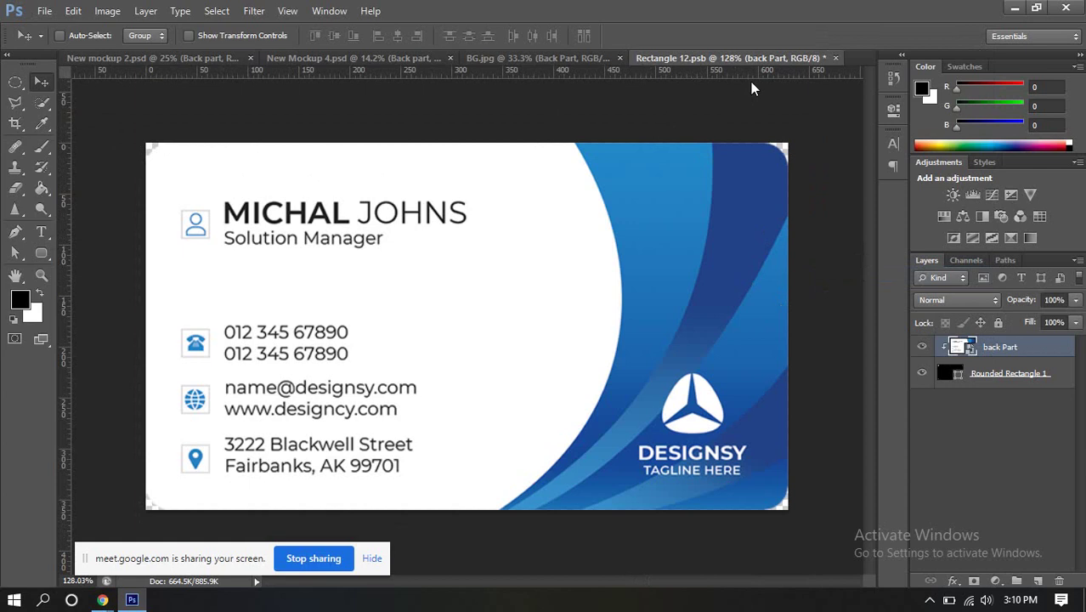
# Close the smart object with its changes saved and inspect the back card's corners in the BG mockup.
pyautogui.click(835, 58)
pyautogui.click(421, 221)
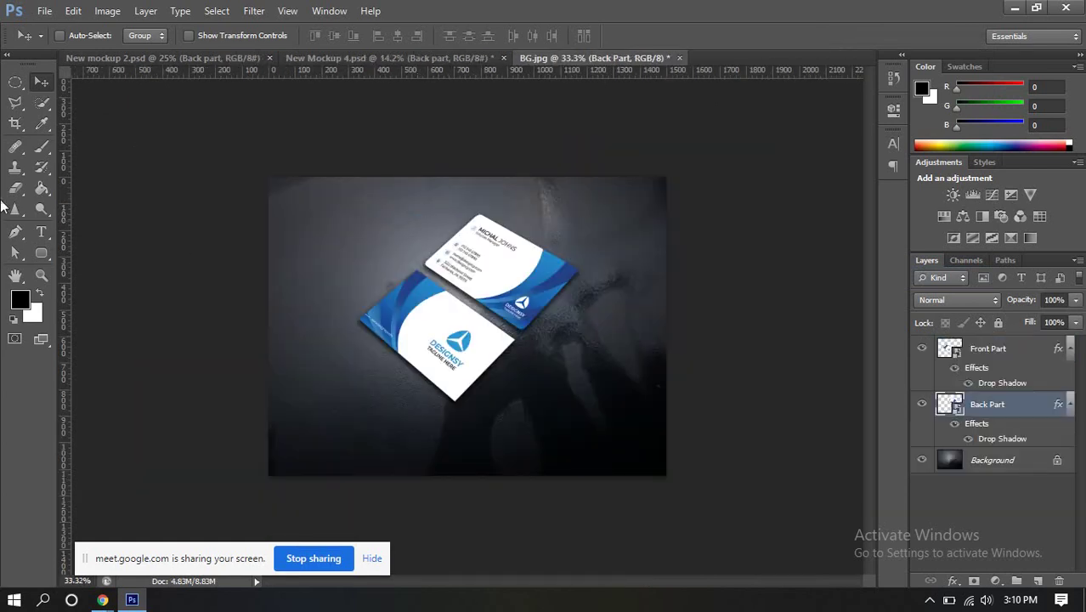
pyautogui.click(40, 274)
pyautogui.moveTo(572, 272); pyautogui.dragTo(639, 358)
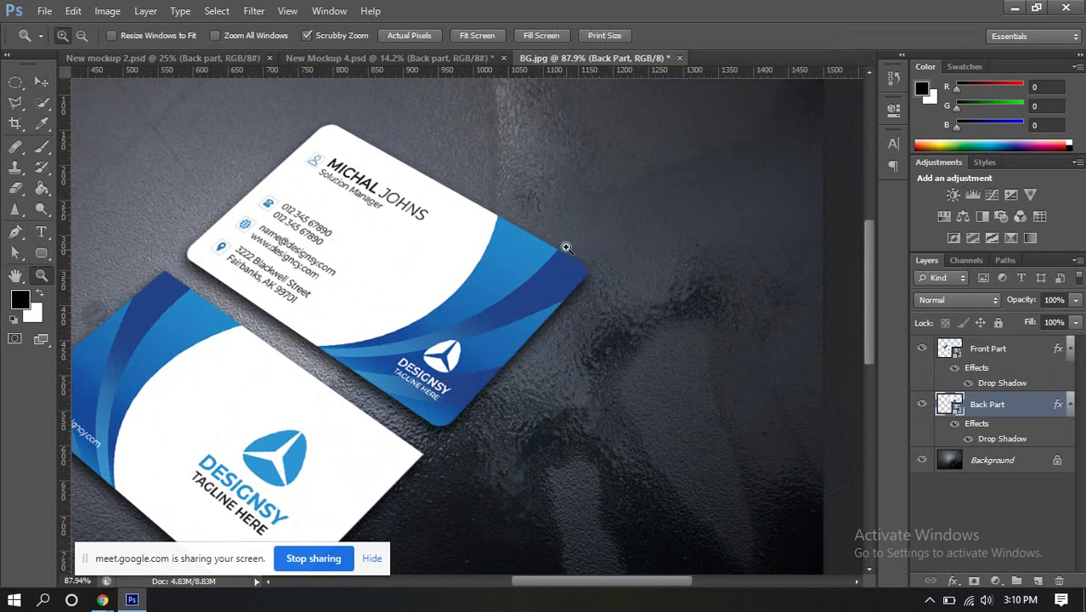
# Switch to the Chrome image results for business card designs and examine rounded-corner examples such as the orange and white card.
pyautogui.moveTo(103, 602)
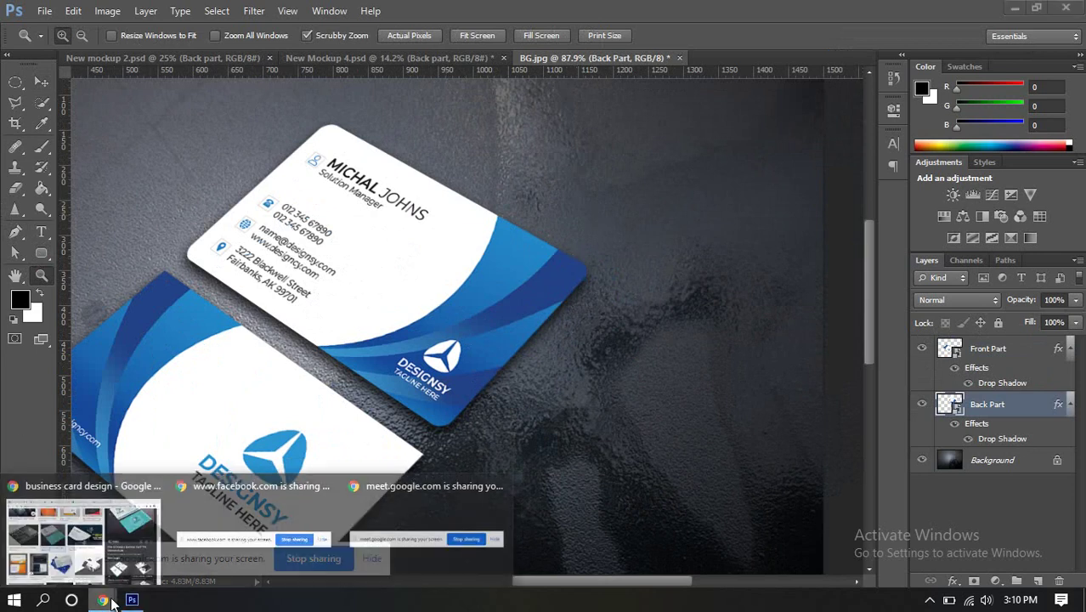
pyautogui.click(113, 553)
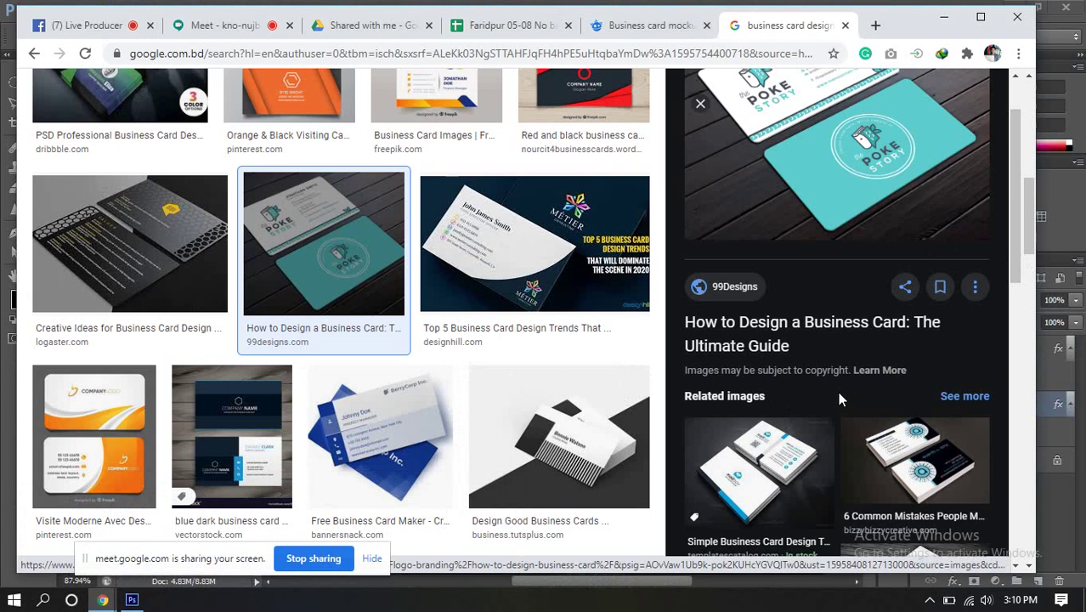
pyautogui.scroll(-3, 840, 400)
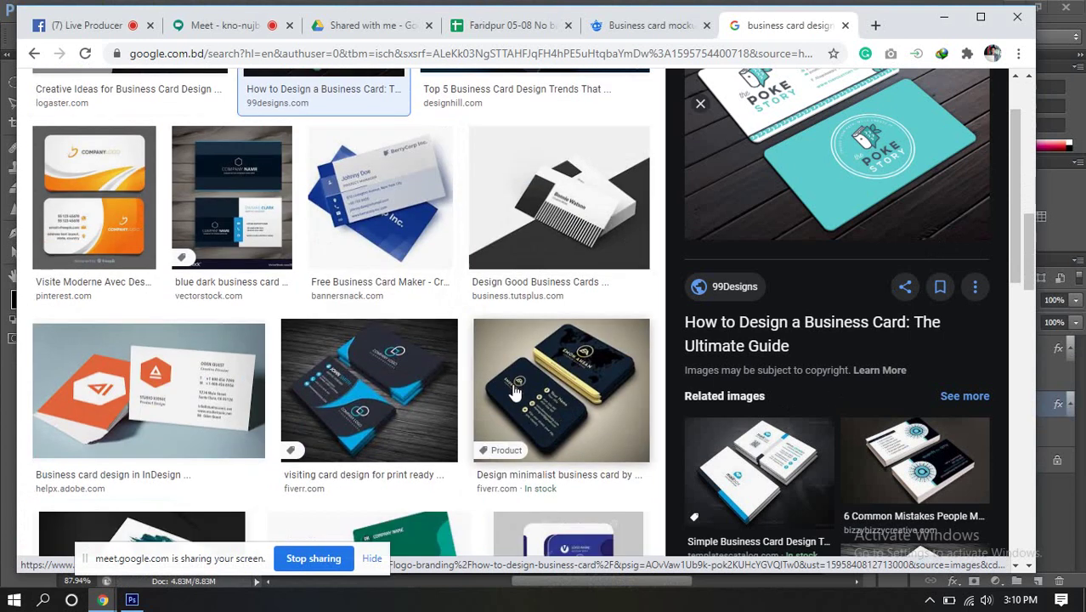
pyautogui.click(93, 197)
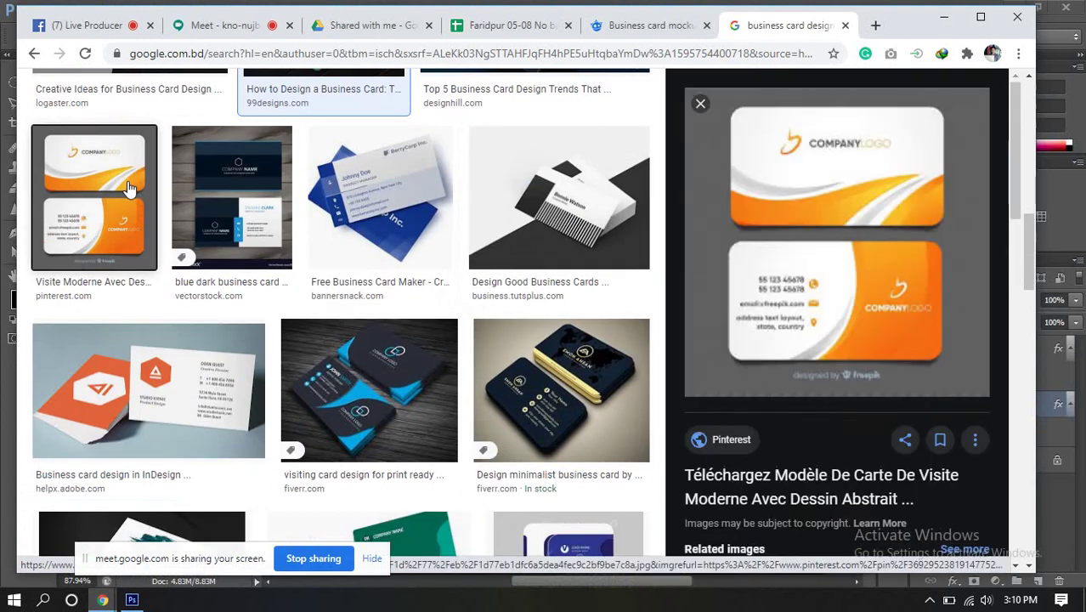
pyautogui.scroll(-10, 834, 310)
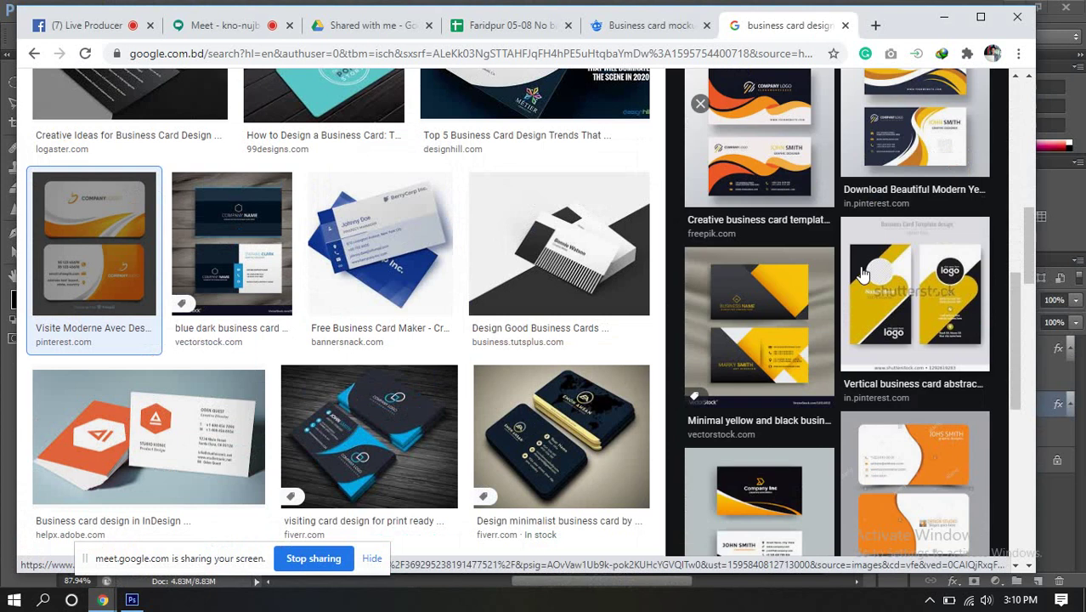
pyautogui.scroll(-3, 867, 299)
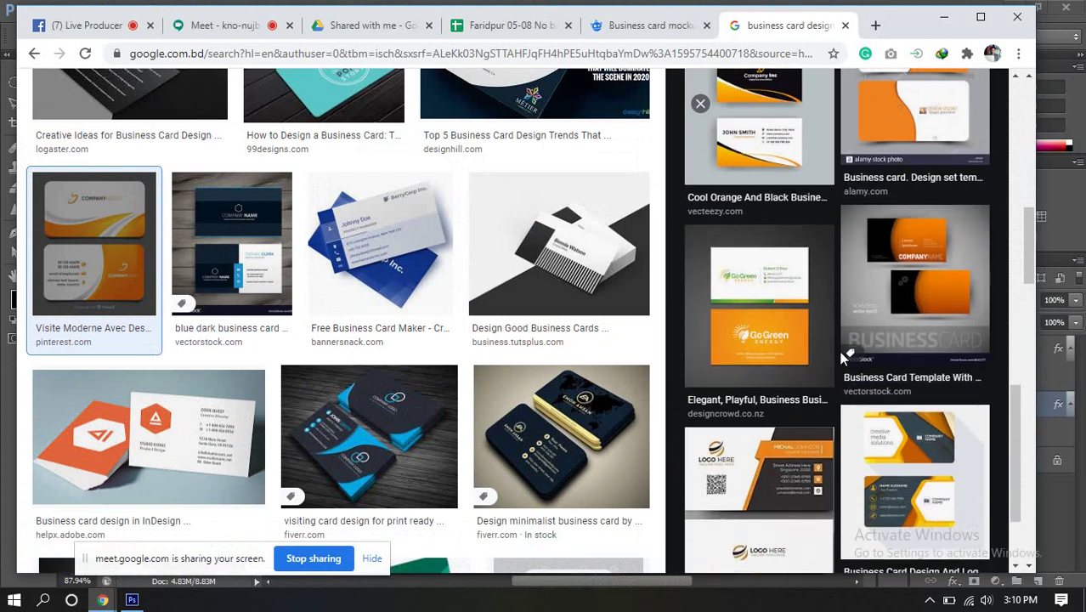
pyautogui.scroll(-3, 838, 350)
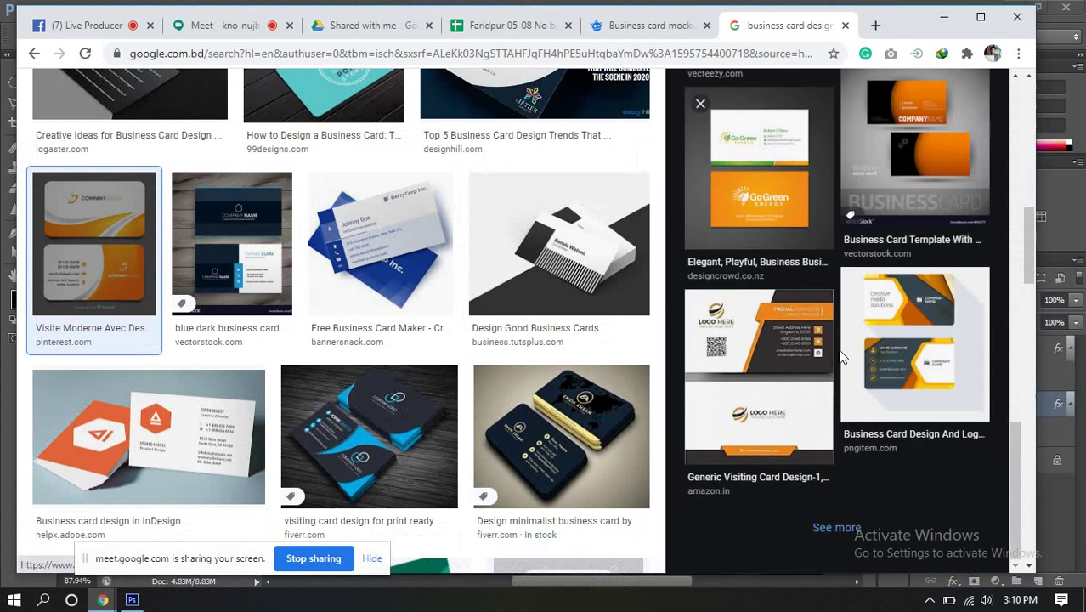
pyautogui.click(701, 107)
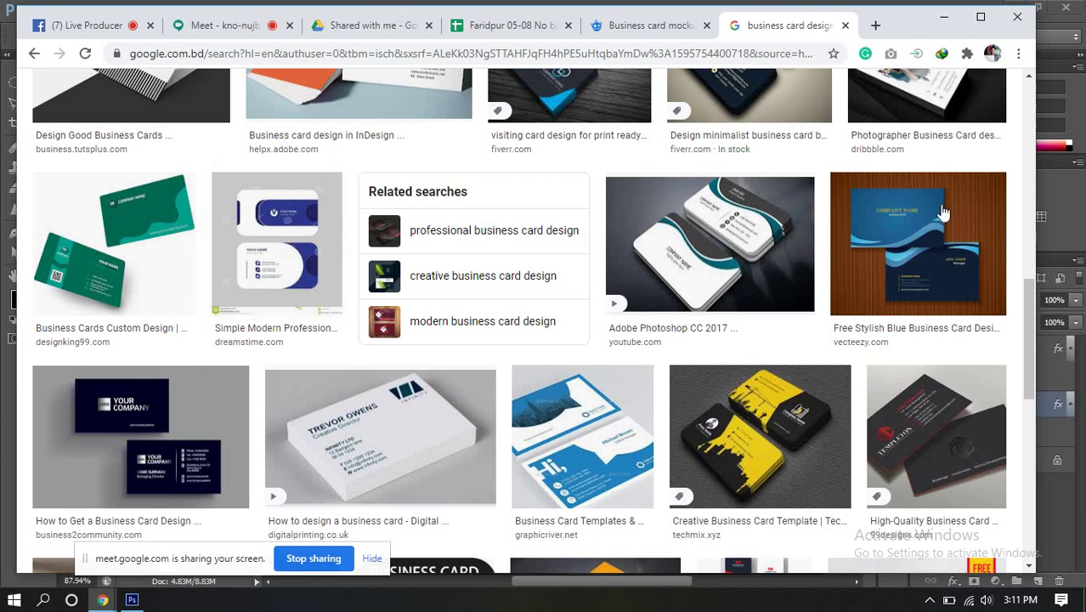
# Switch back to Photoshop and compare the front card's corners with the back card's in the BG mockup.
pyautogui.click(1058, 181)
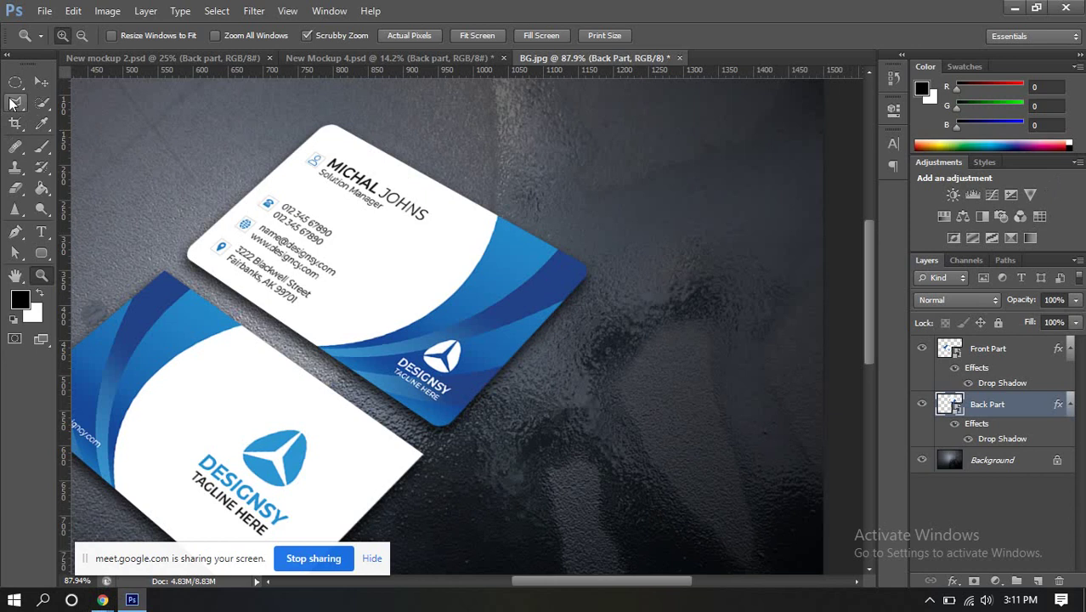
pyautogui.click(40, 81)
pyautogui.click(40, 275)
pyautogui.moveTo(374, 442); pyautogui.dragTo(333, 442)
pyautogui.scroll(-3, 291, 387)
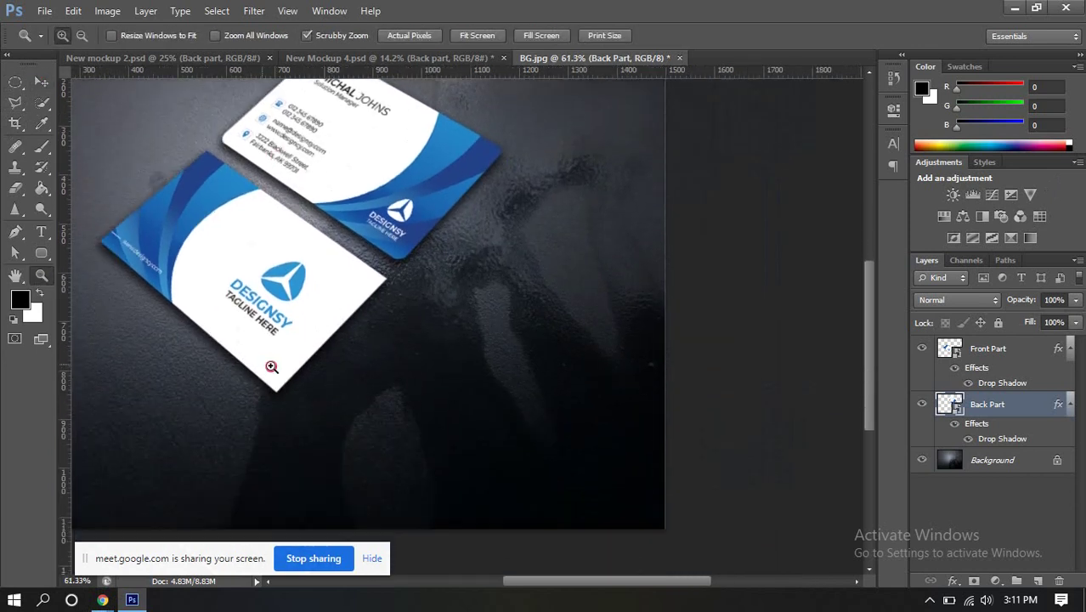
pyautogui.scroll(2, 287, 388)
pyautogui.scroll(2, 119, 219)
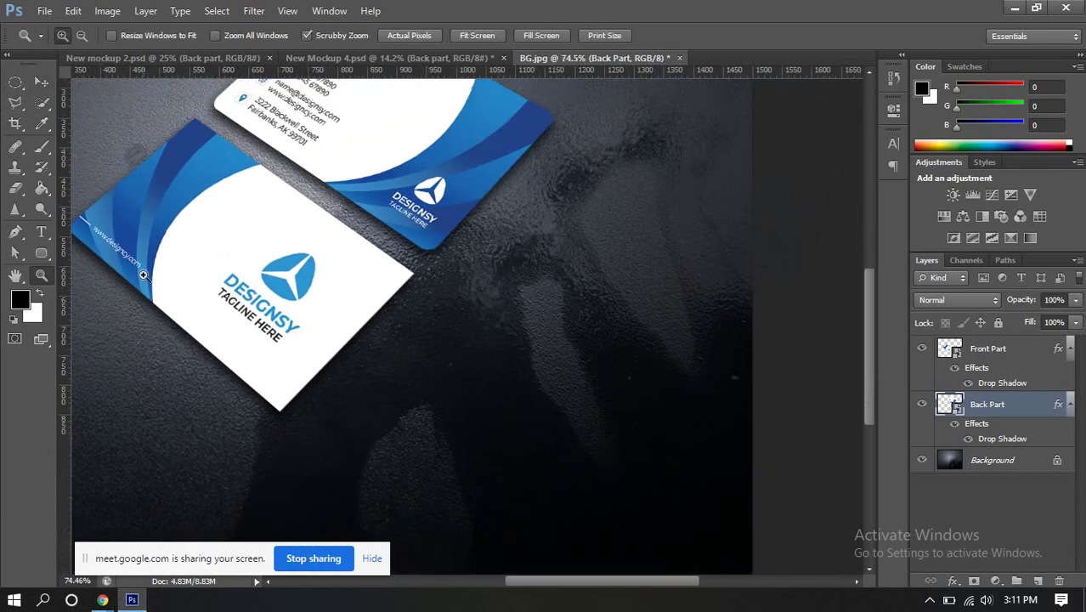
pyautogui.scroll(-2, 155, 267)
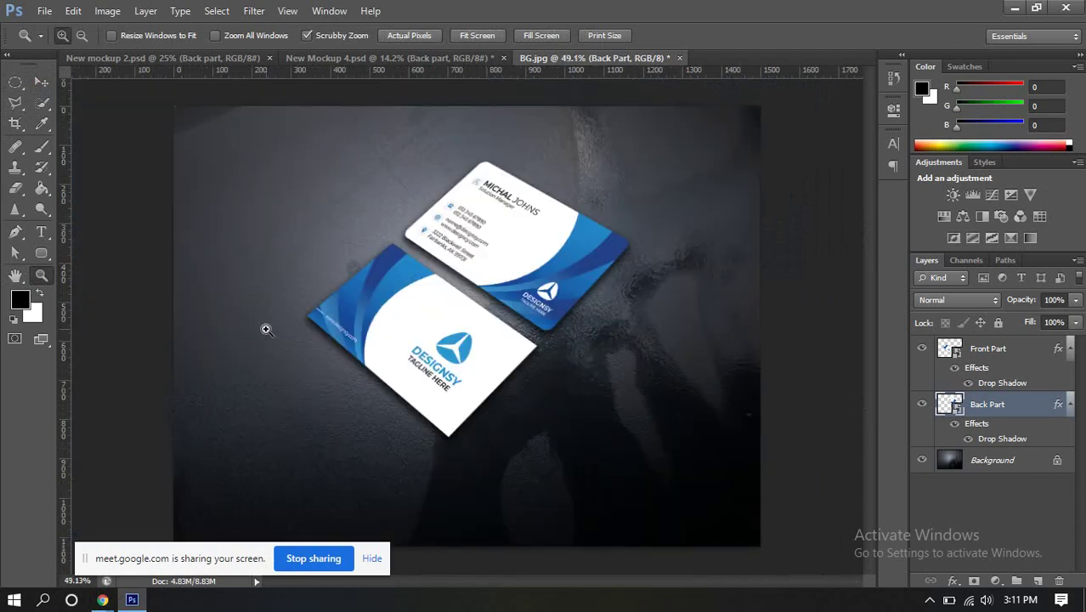
# Open the Front Part smart object from the BG mockup, hide its artwork layer and delete the Rectangle 2 shape.
pyautogui.scroll(4, 267, 325)
pyautogui.scroll(-2, 382, 352)
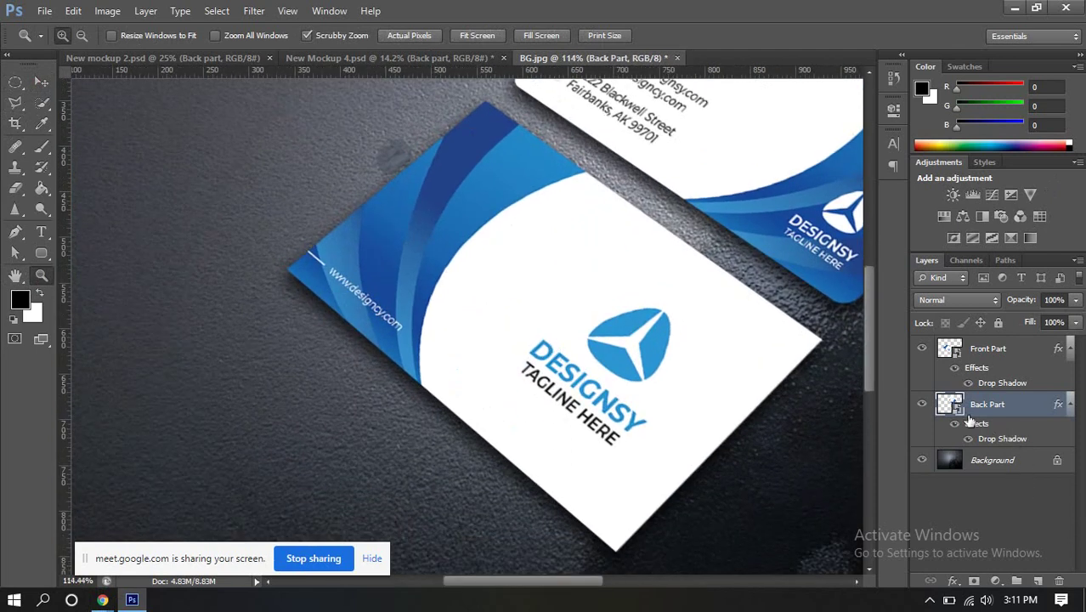
pyautogui.scroll(-3, 620, 284)
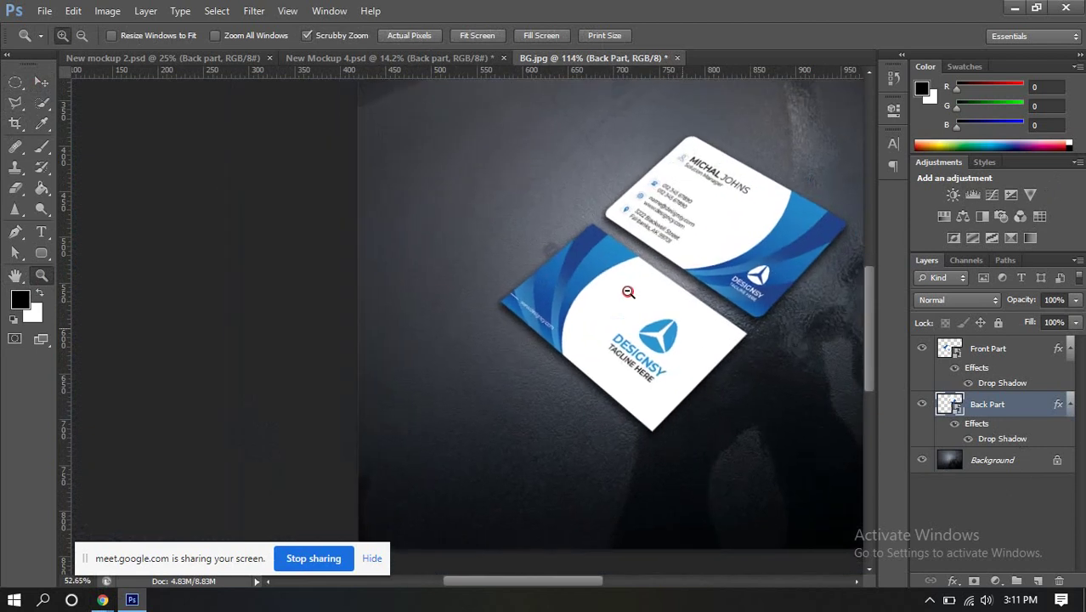
pyautogui.scroll(1, 629, 289)
pyautogui.scroll(2, 551, 380)
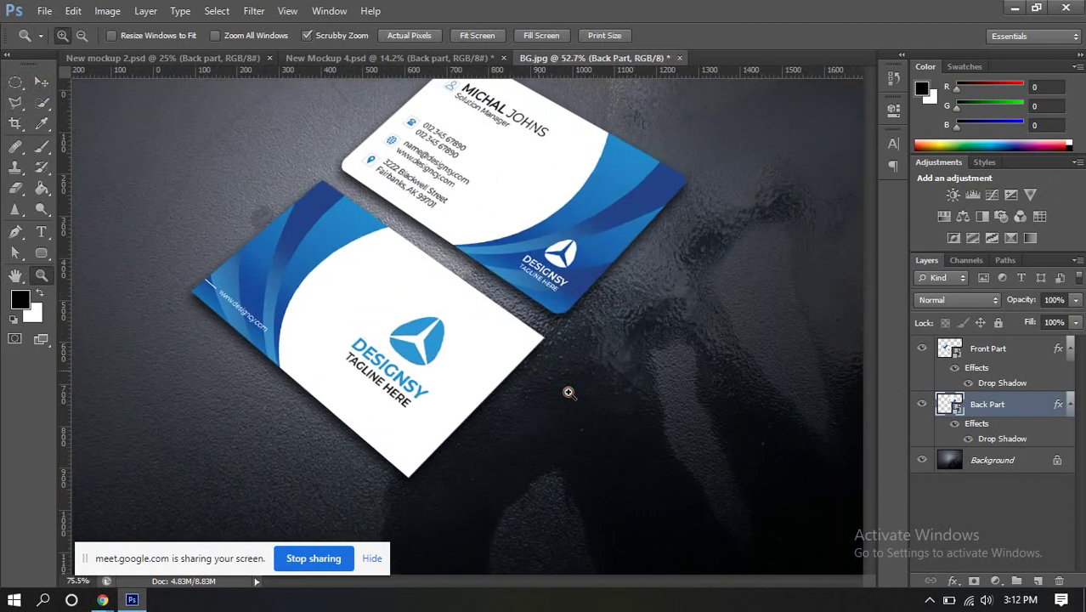
pyautogui.doubleClick(948, 349)
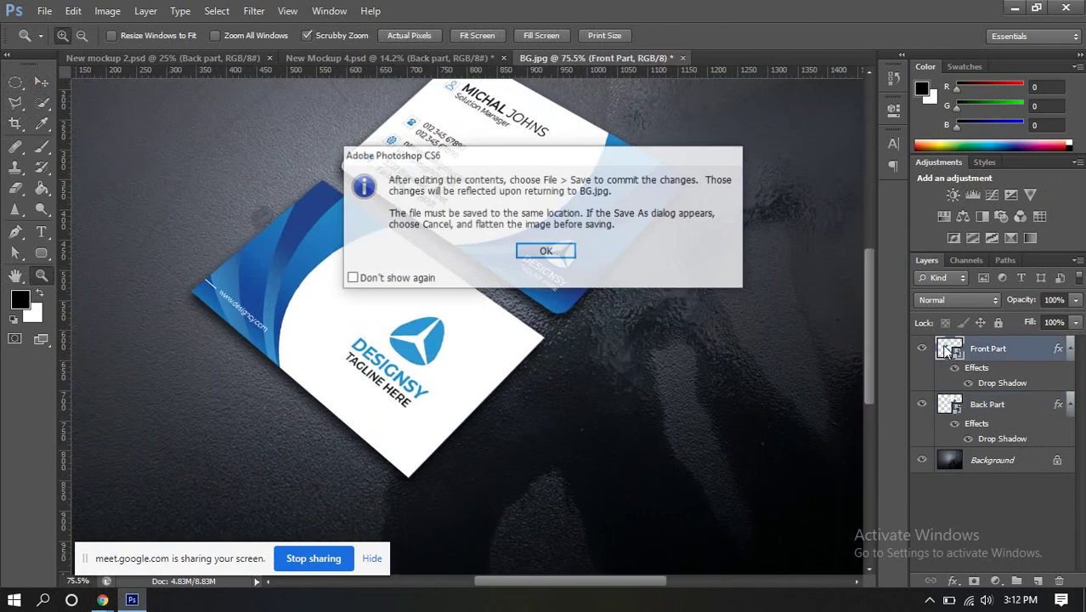
pyautogui.click(547, 252)
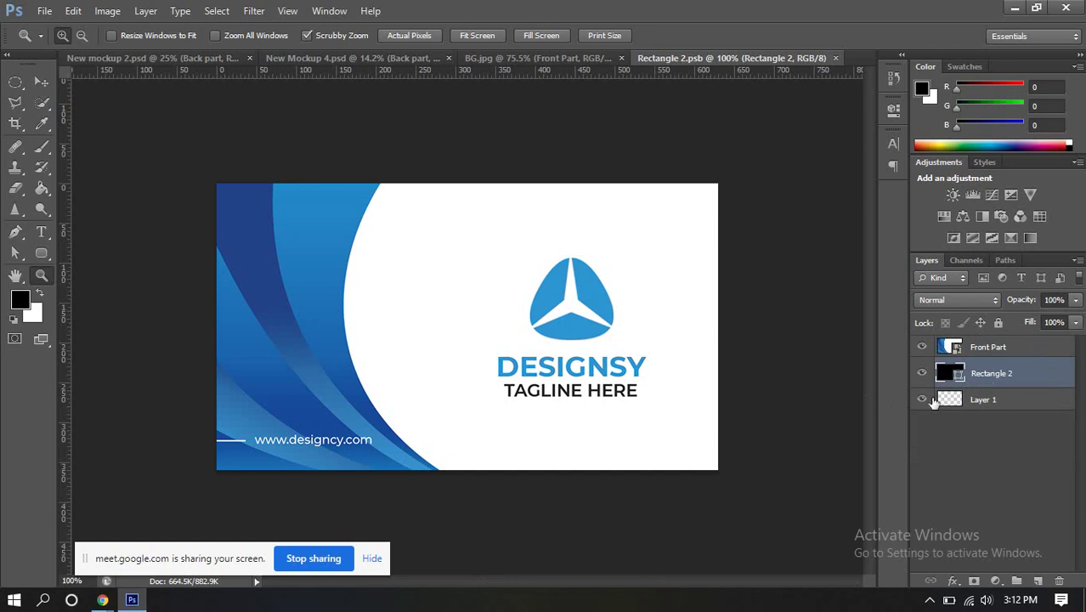
pyautogui.click(922, 347)
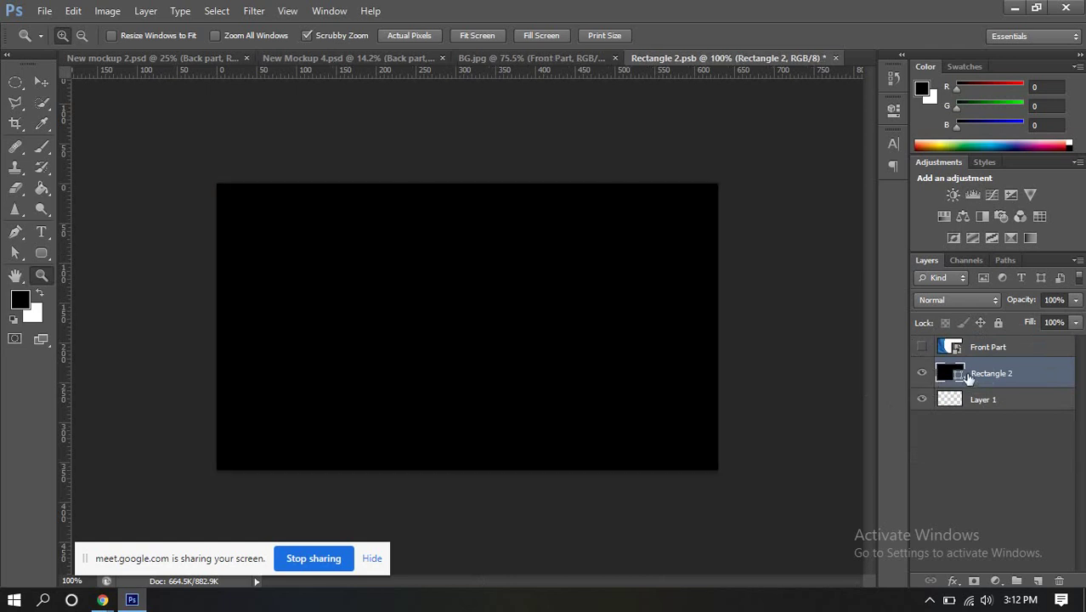
pyautogui.press('Delete')
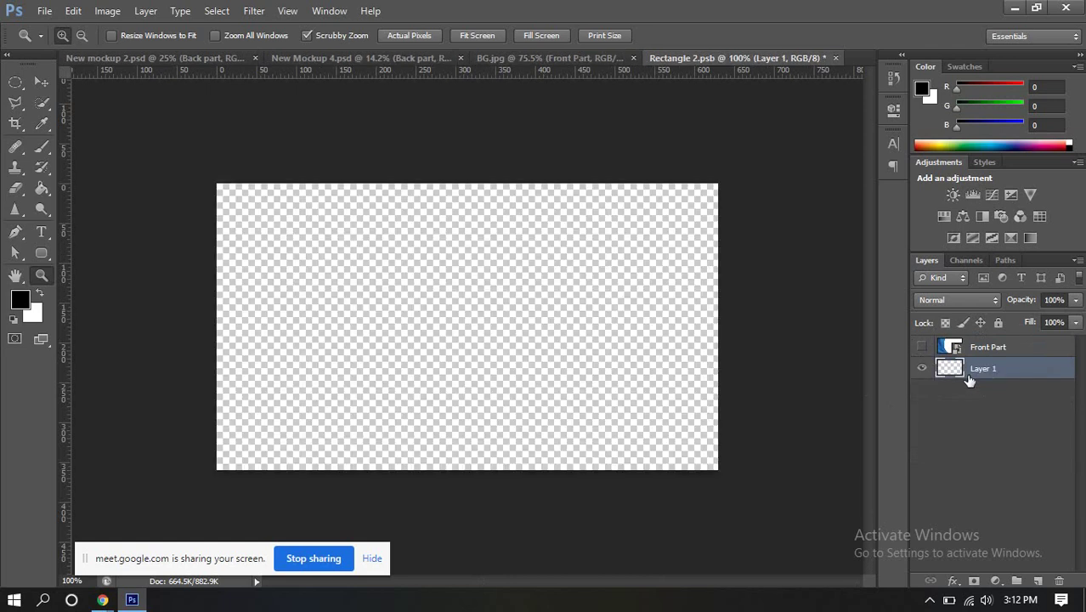
# Create a black rounded rectangle 3.5 in wide and 2 in high with a 25 px corner radius.
pyautogui.click(42, 253)
pyautogui.click(433, 253)
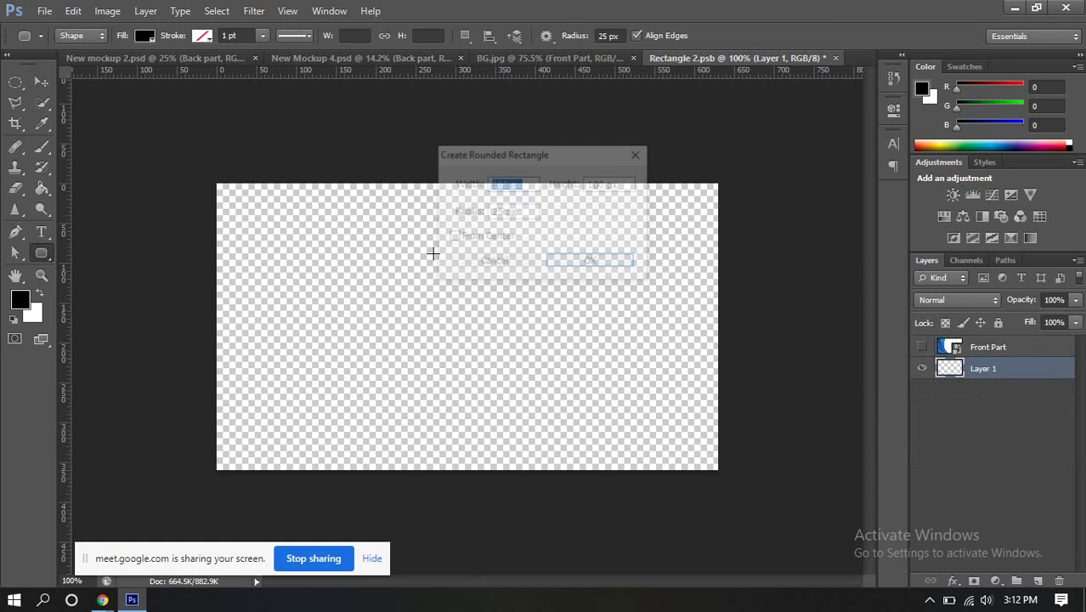
pyautogui.write('3.5')
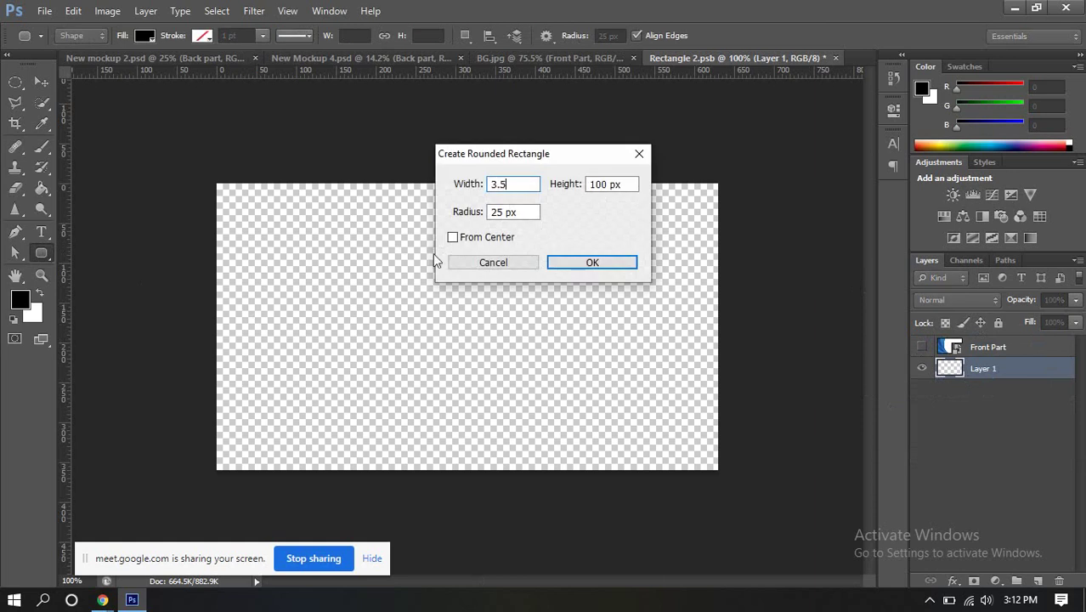
pyautogui.write(' in')
pyautogui.press('Tab')
pyautogui.write('2 in')
pyautogui.press('Return')
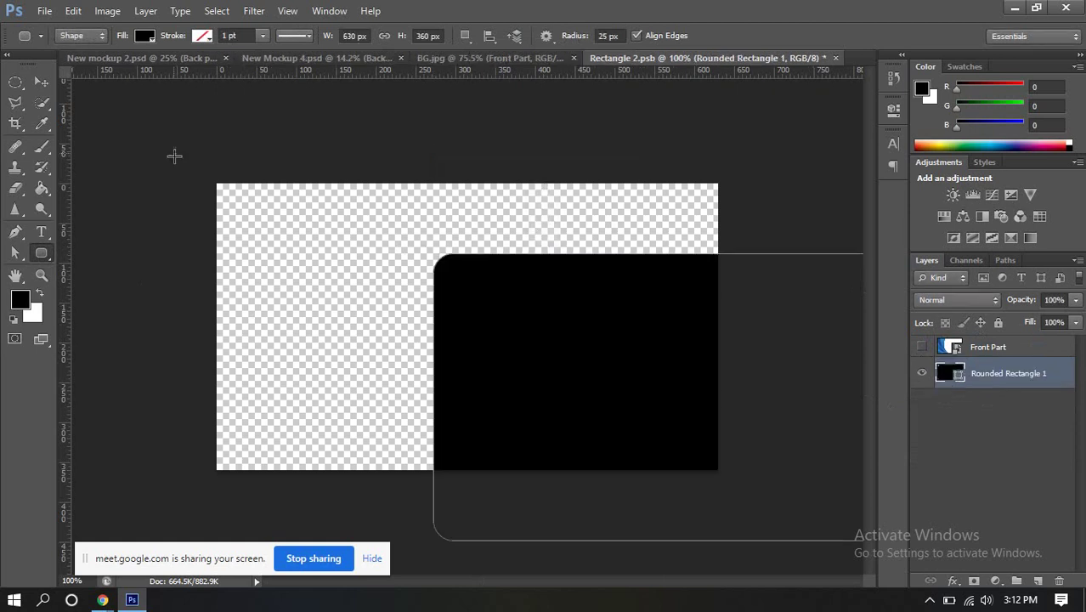
# Center the rounded rectangle horizontally and vertically on the canvas using a full-canvas selection, and clear the selection.
pyautogui.click(43, 81)
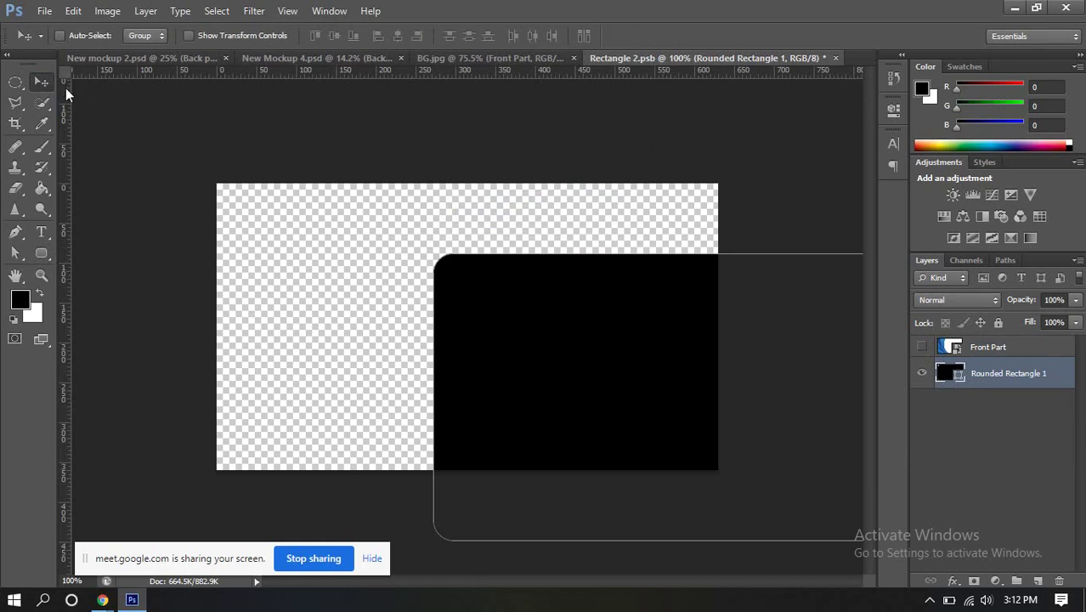
pyautogui.rightClick(20, 88)
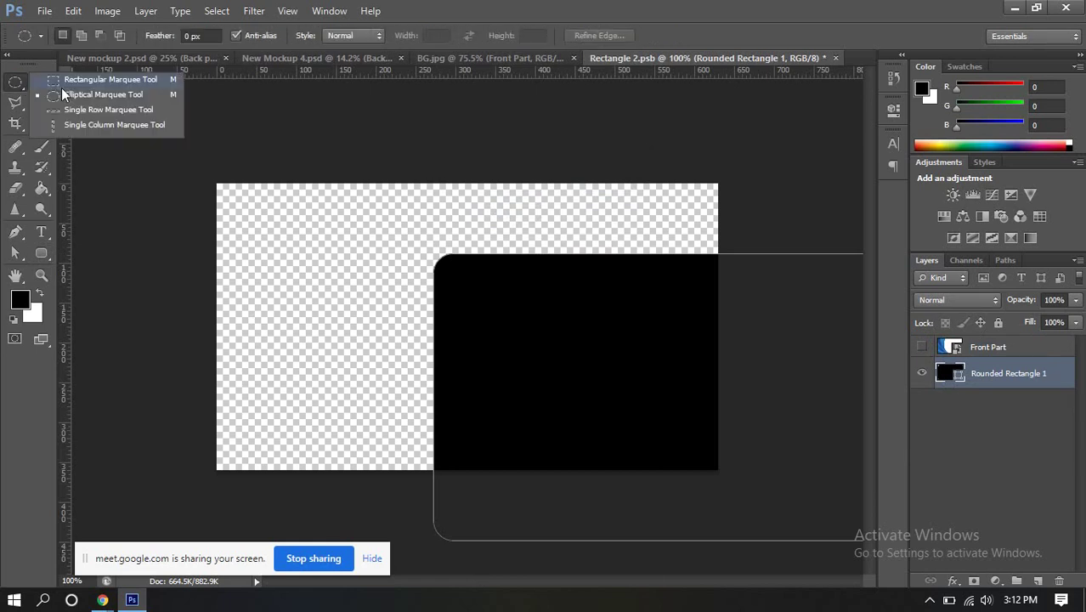
pyautogui.click(64, 78)
pyautogui.moveTo(121, 131); pyautogui.dragTo(948, 601)
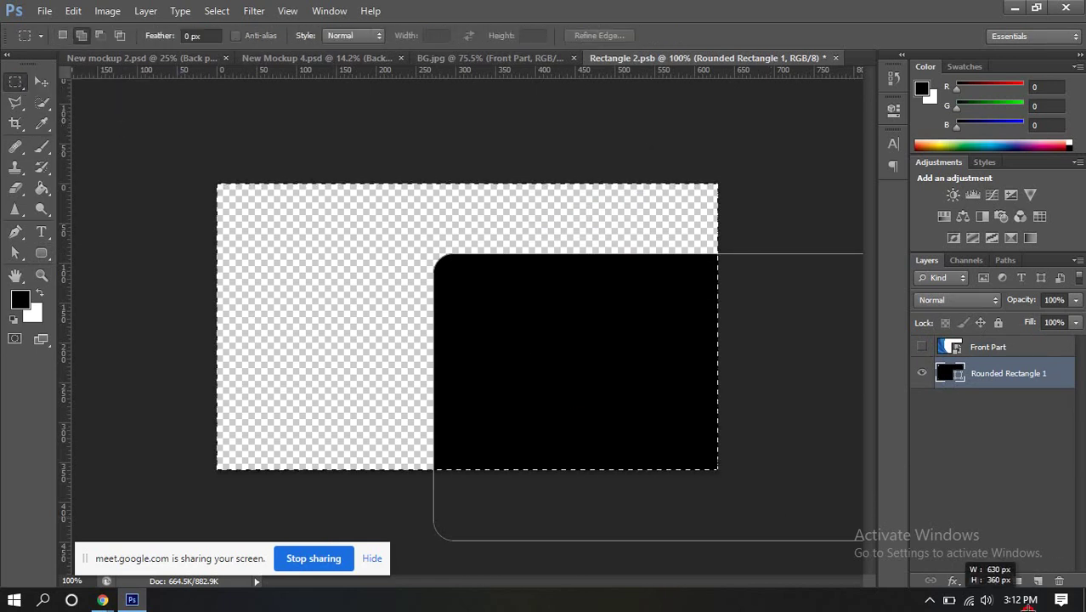
pyautogui.click(42, 80)
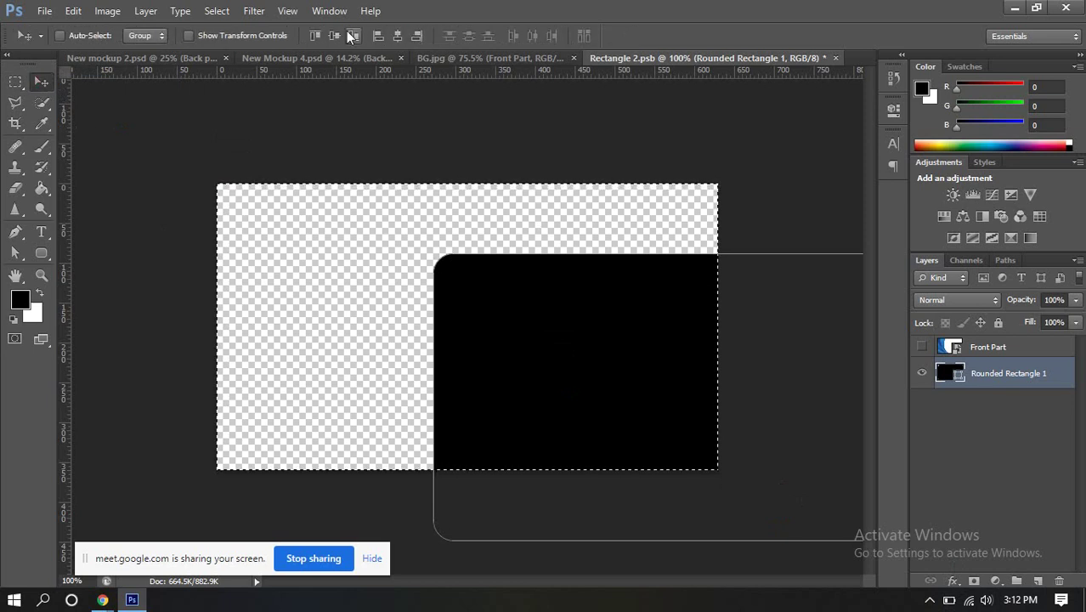
pyautogui.click(397, 36)
pyautogui.click(334, 35)
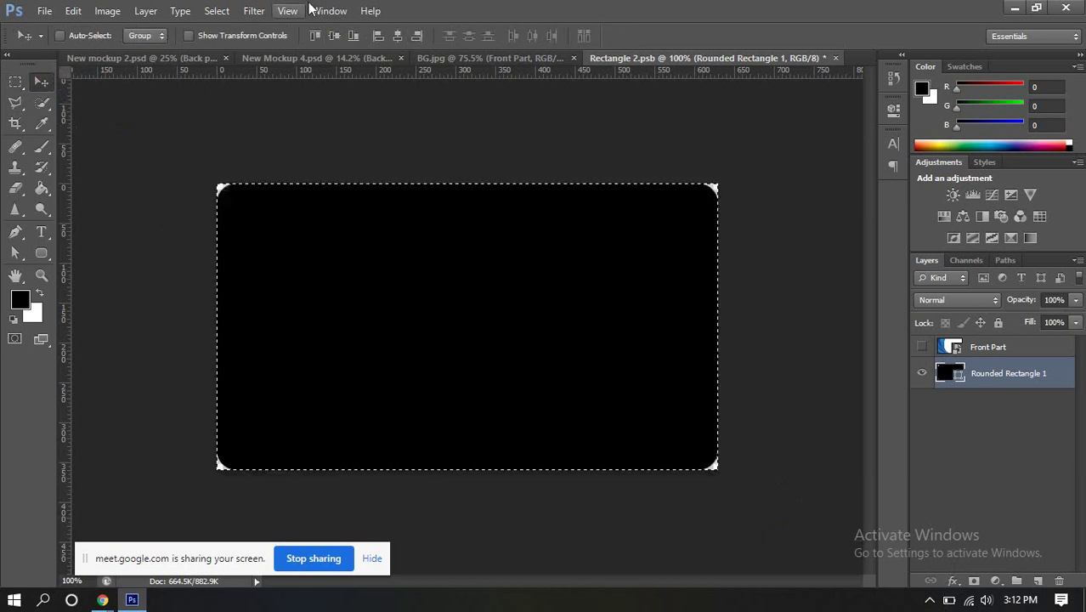
pyautogui.click(217, 10)
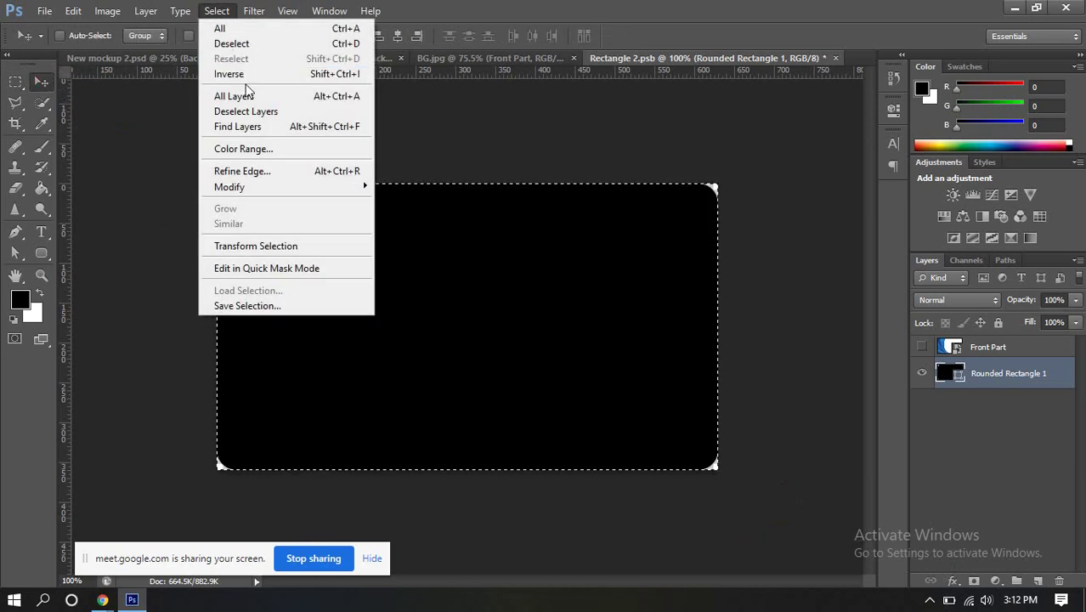
pyautogui.click(240, 33)
pyautogui.click(228, 11)
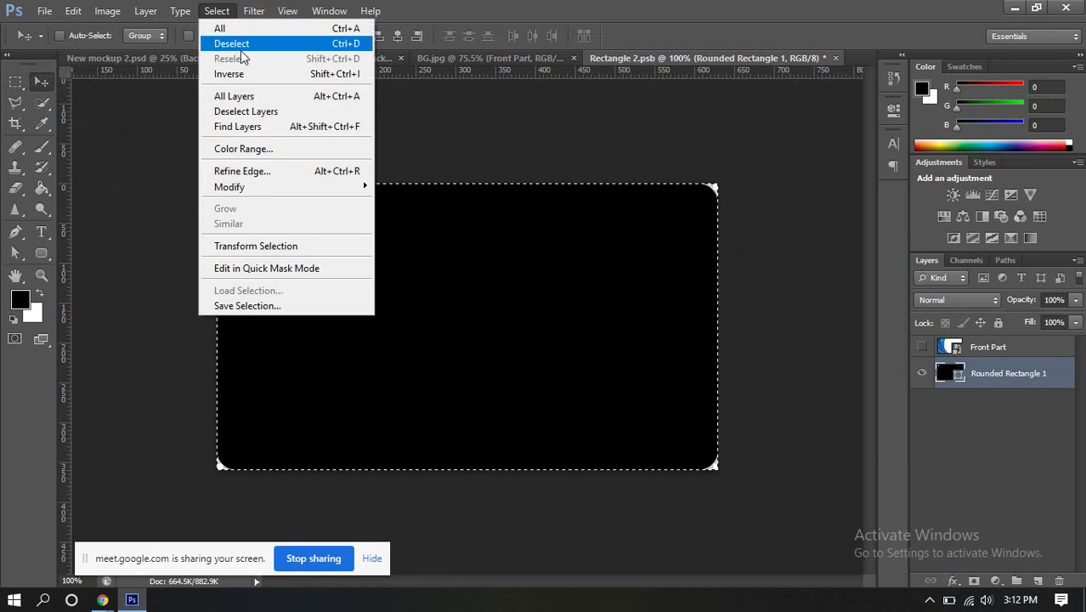
pyautogui.click(240, 45)
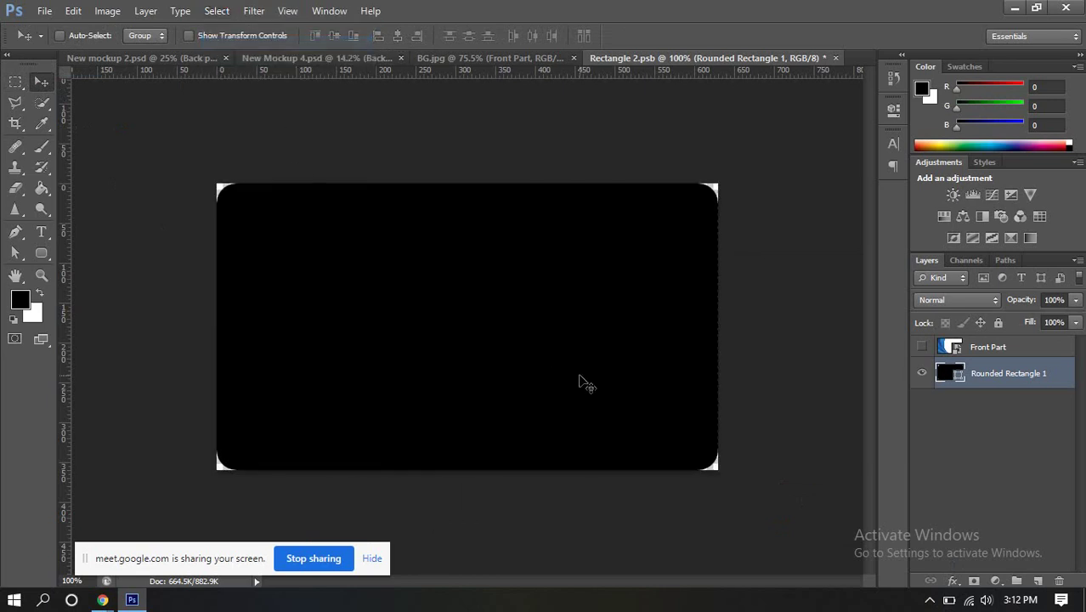
# Show the Front Part layer and clip it to the Rounded Rectangle 1 shape with a clipping mask.
pyautogui.click(922, 347)
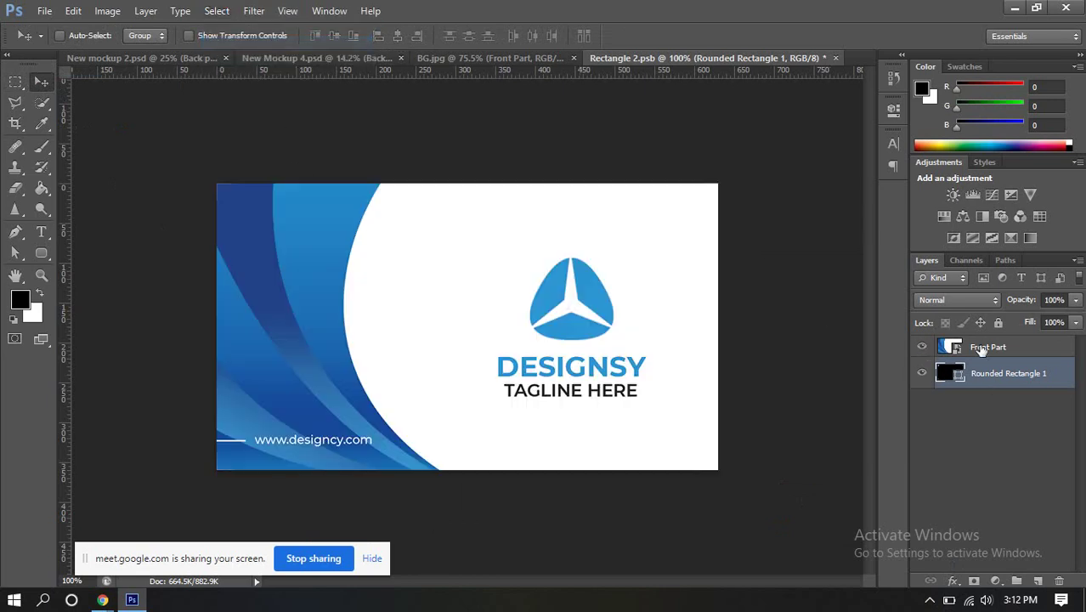
pyautogui.rightClick(984, 349)
pyautogui.click(855, 274)
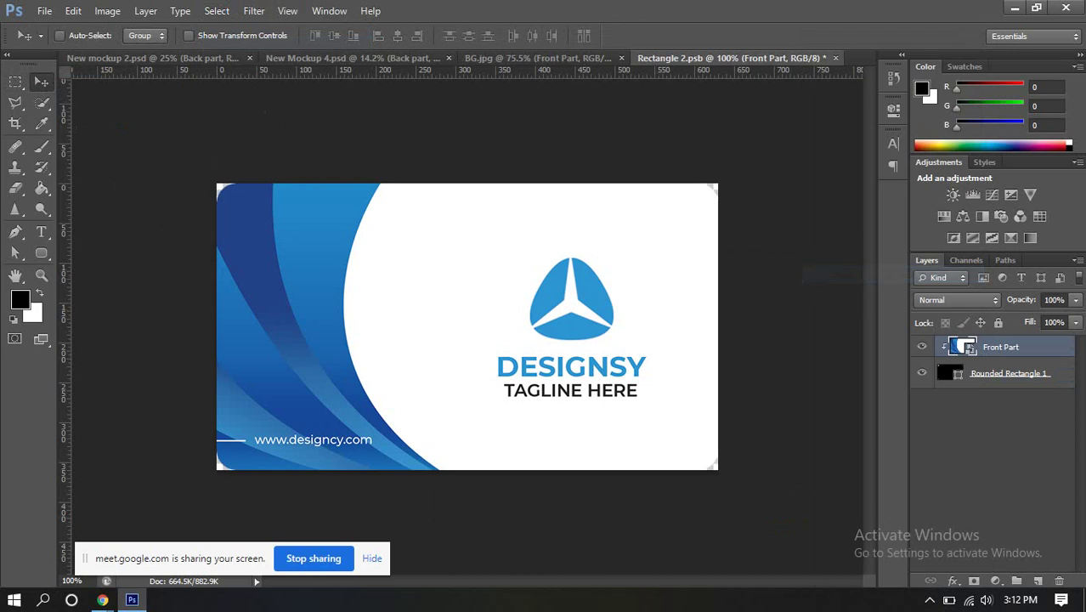
# Close the front card's smart object with its changes saved and inspect both cards' corners in the BG mockup.
pyautogui.click(834, 59)
pyautogui.click(427, 223)
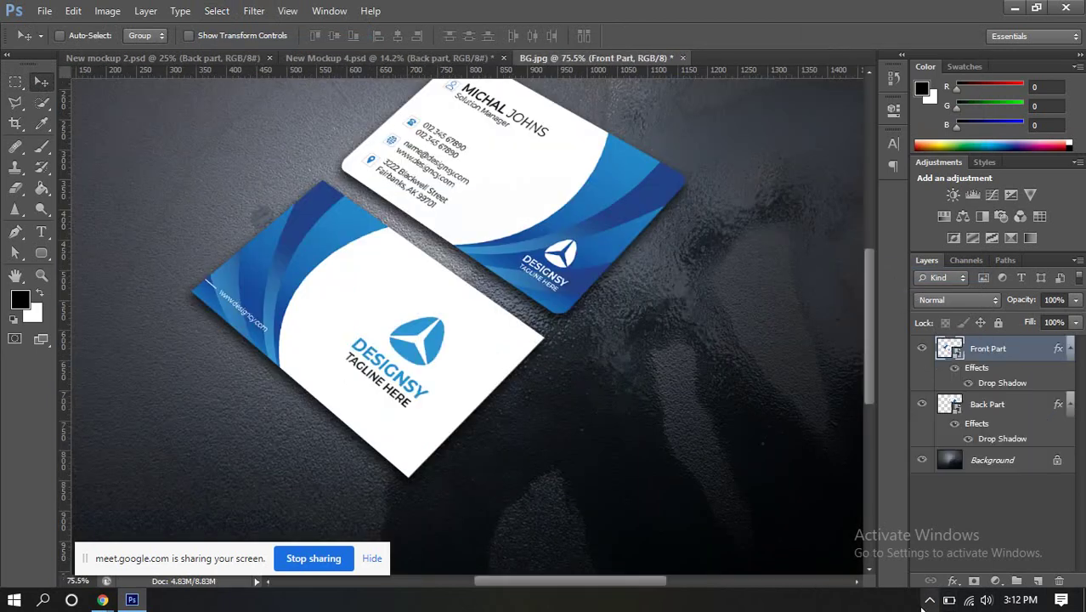
pyautogui.click(44, 276)
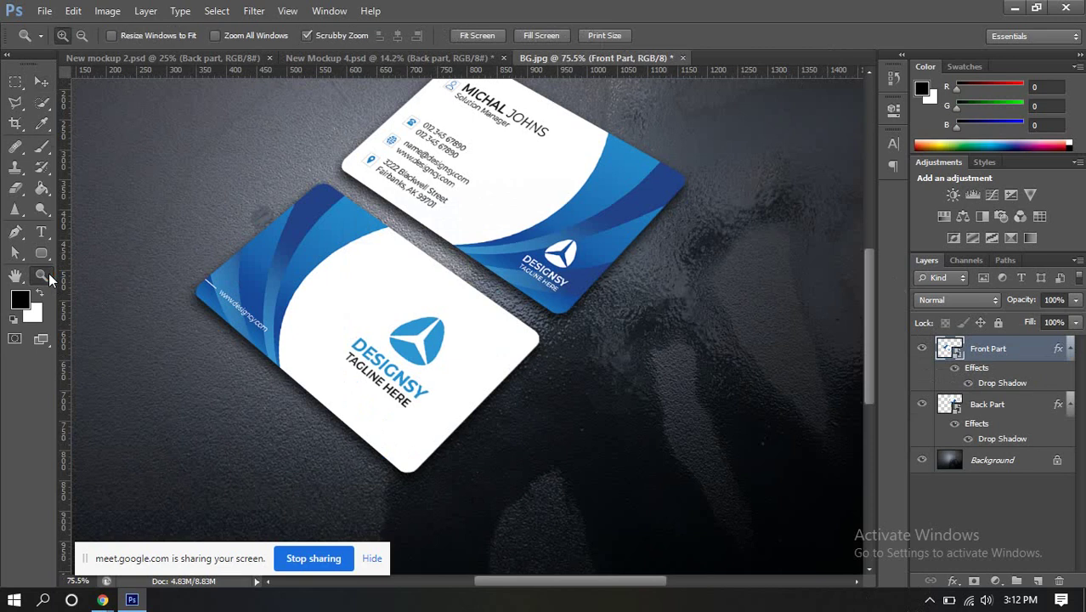
pyautogui.moveTo(400, 421); pyautogui.dragTo(621, 359)
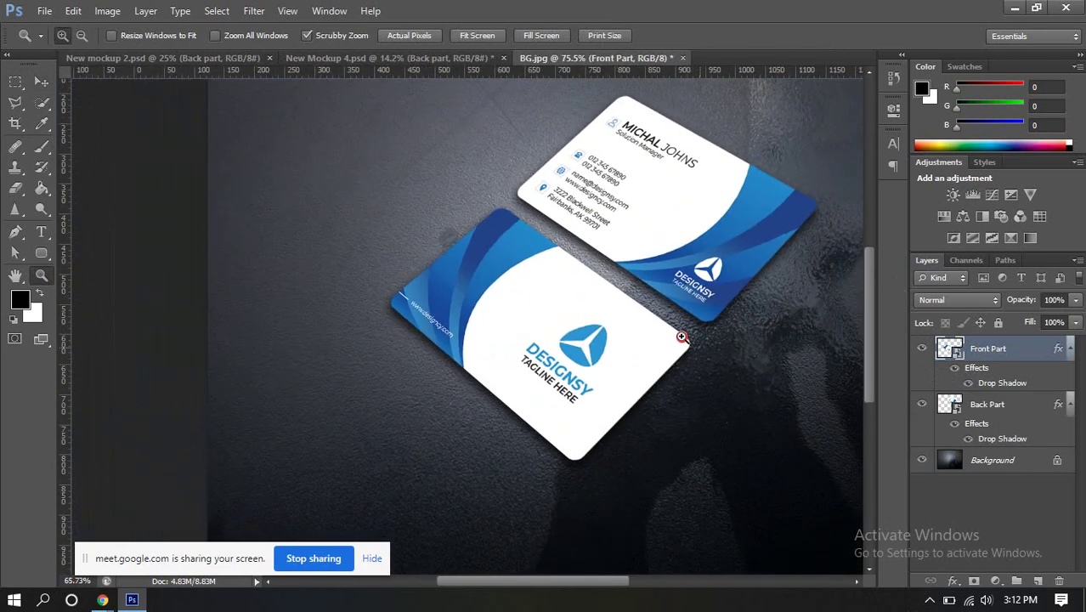
pyautogui.moveTo(681, 338); pyautogui.dragTo(659, 313)
pyautogui.moveTo(605, 357); pyautogui.dragTo(621, 373)
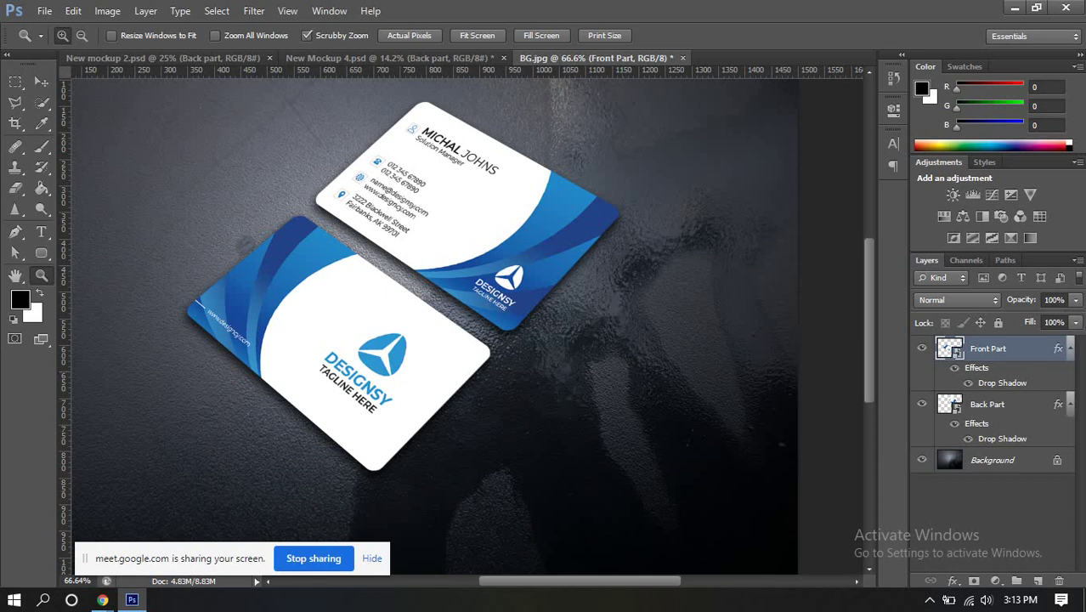
pyautogui.keyDown('alt'); pyautogui.click(508, 409); pyautogui.keyUp('alt')
pyautogui.keyDown('alt'); pyautogui.click(507, 409); pyautogui.keyUp('alt')
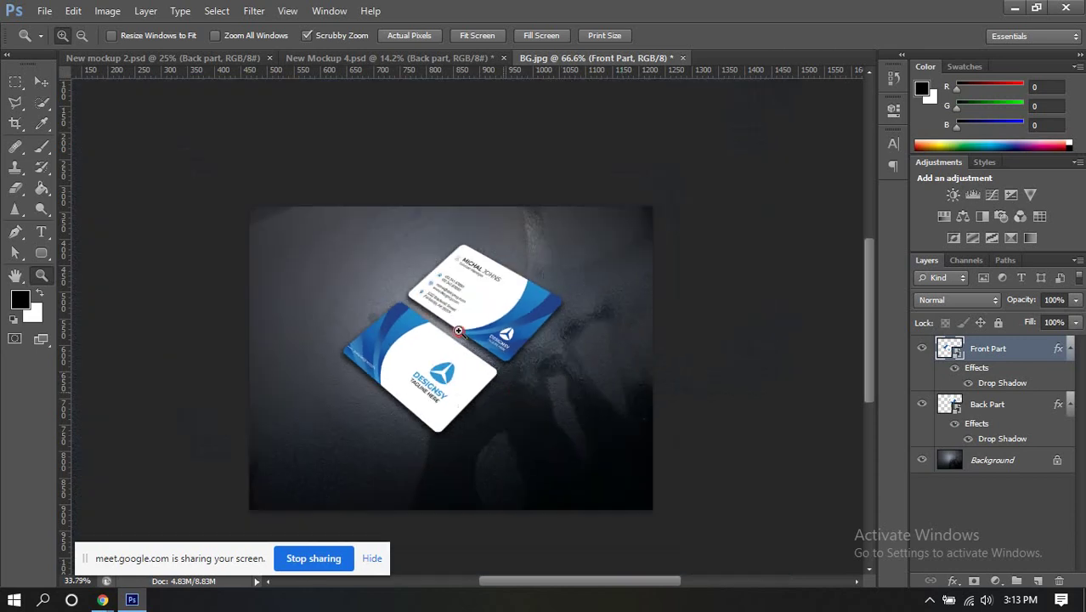
# Review the New mockup 2 and New Mockup 4 documents, examining the card stack and single card in New Mockup 4.
pyautogui.click(373, 56)
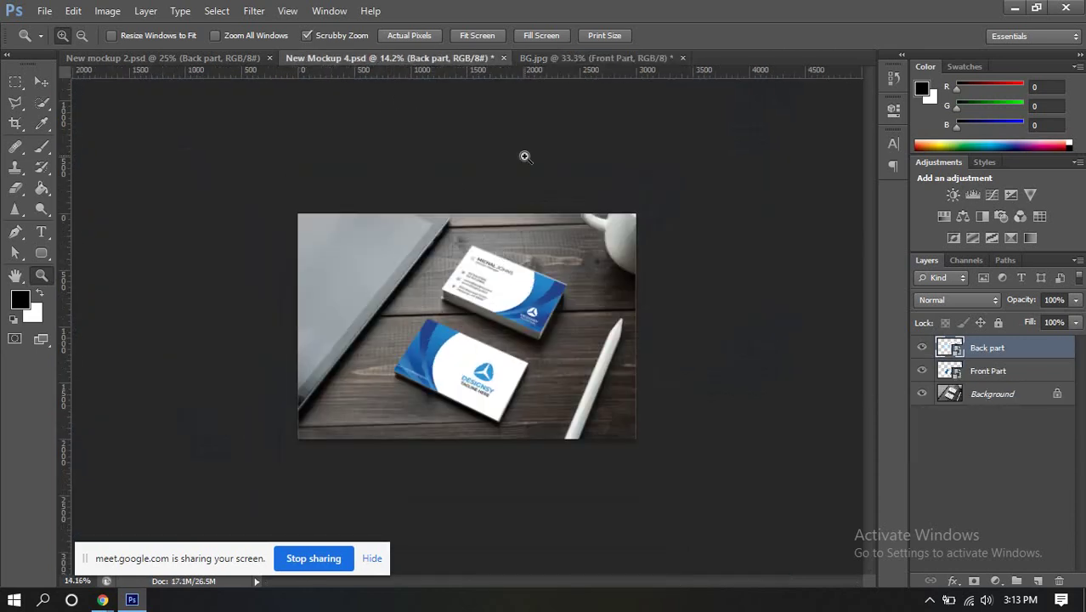
pyautogui.click(205, 59)
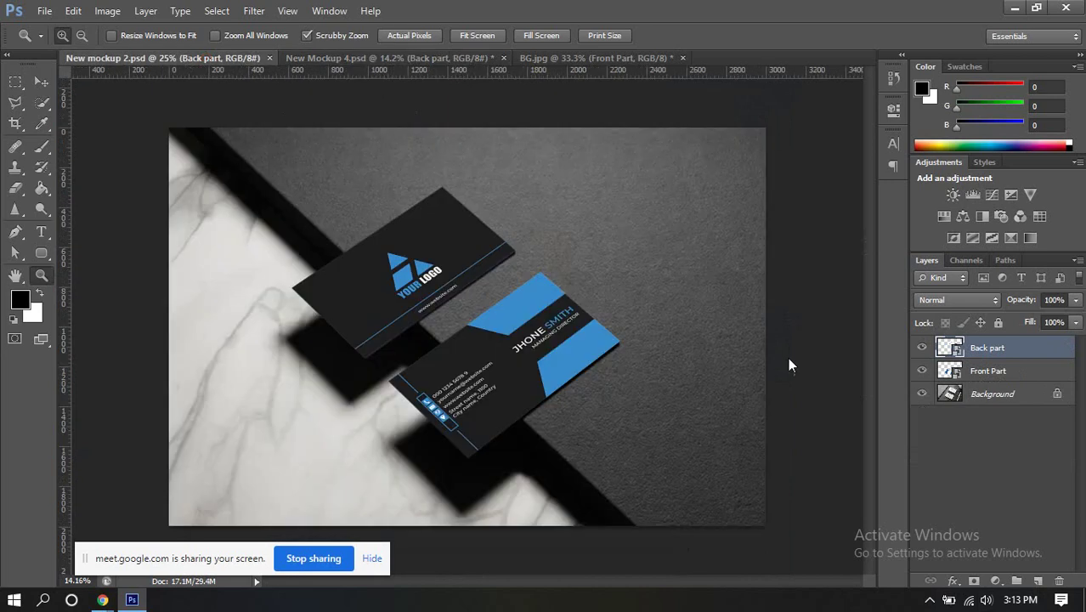
pyautogui.click(307, 59)
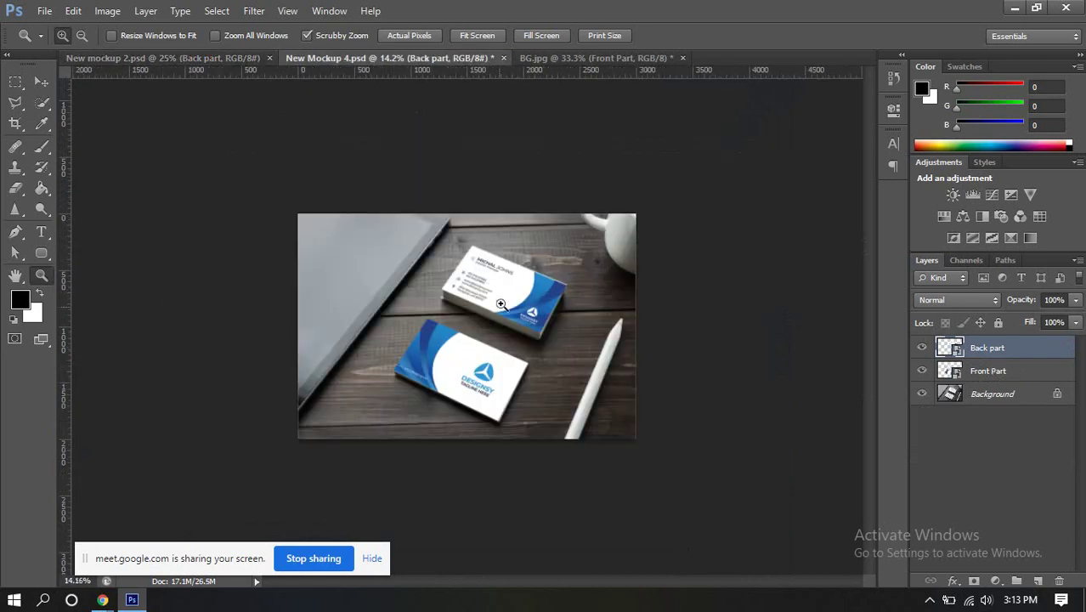
pyautogui.moveTo(528, 330); pyautogui.dragTo(563, 367)
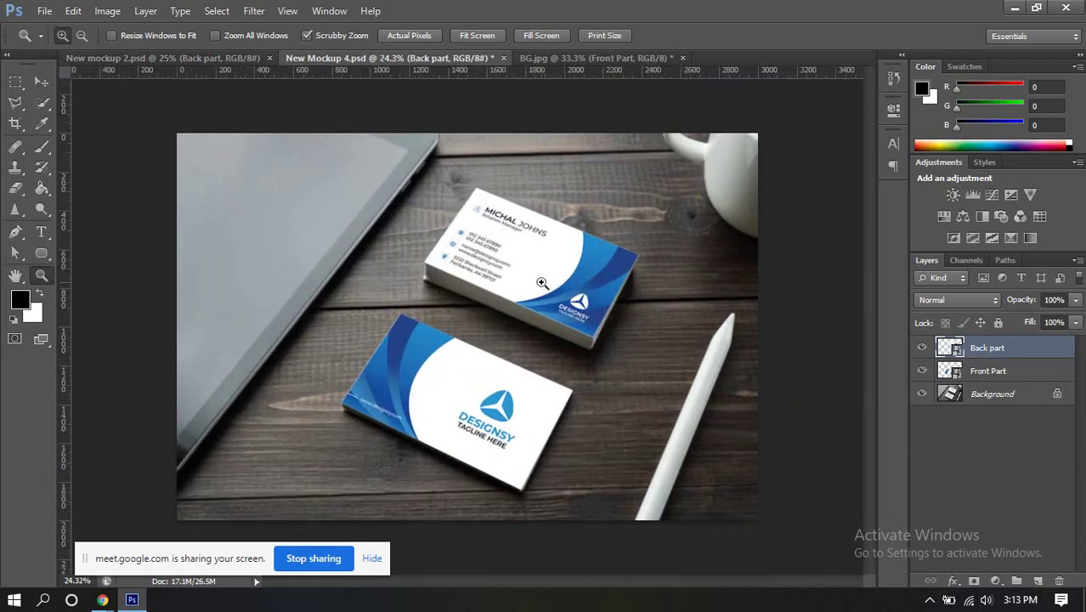
pyautogui.moveTo(603, 274); pyautogui.dragTo(615, 291)
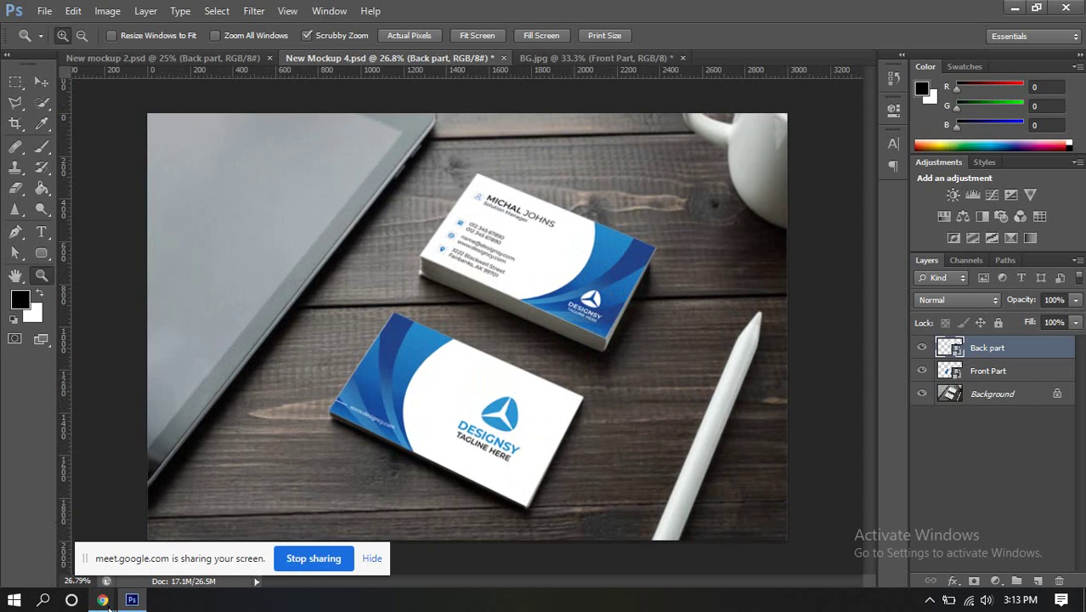
# Switch to the Chrome image results for business card design and examine the dark blue "Business Card in Illustrator CC" example.
pyautogui.moveTo(102, 599)
pyautogui.click(95, 544)
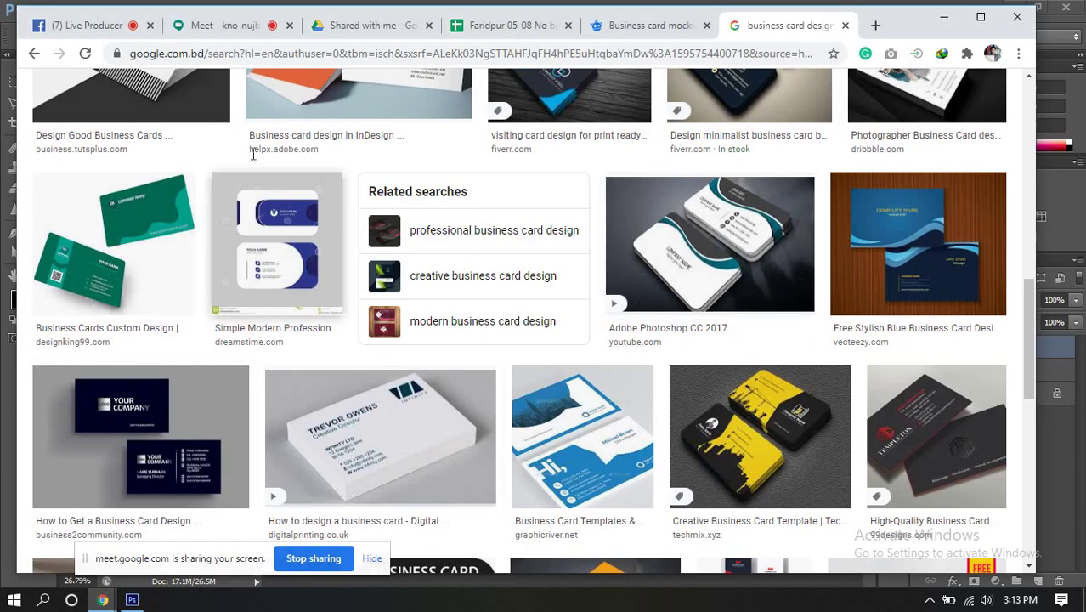
pyautogui.scroll(4, 304, 311)
pyautogui.scroll(5, 305, 311)
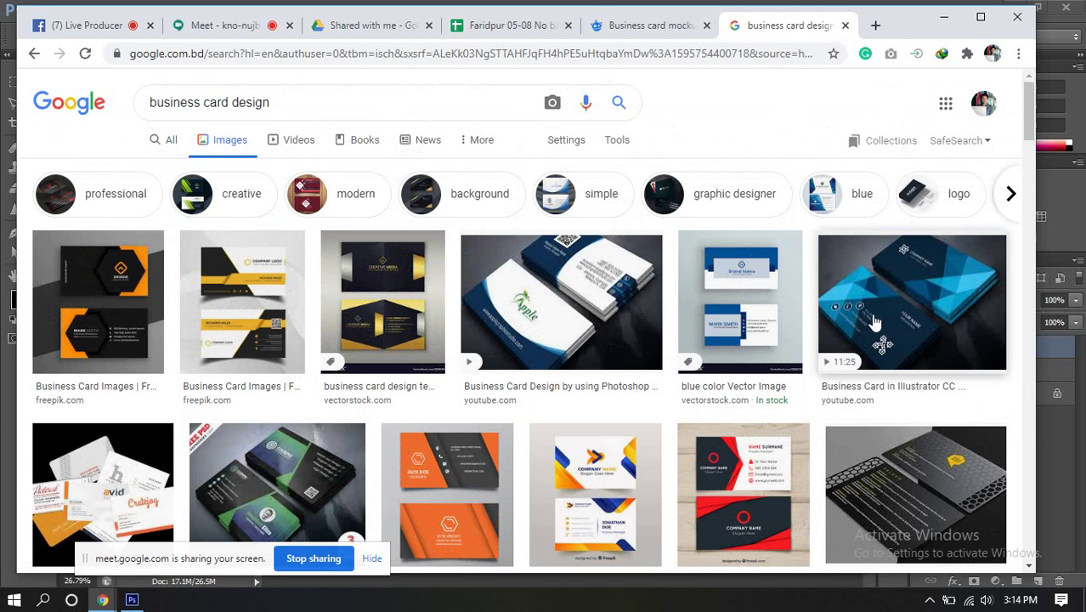
pyautogui.click(876, 321)
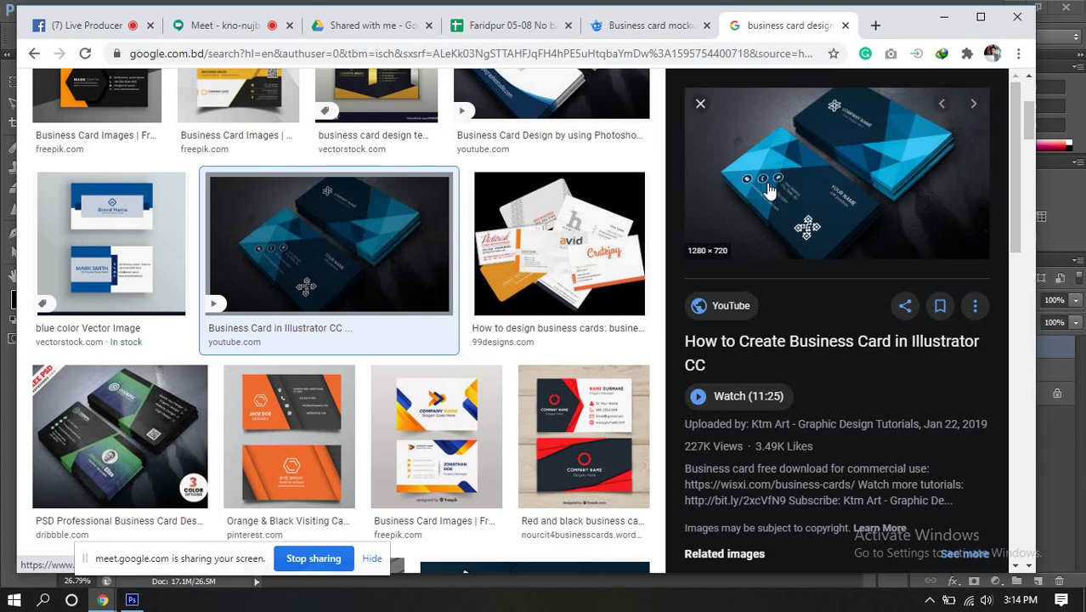
pyautogui.scroll(5, 784, 261)
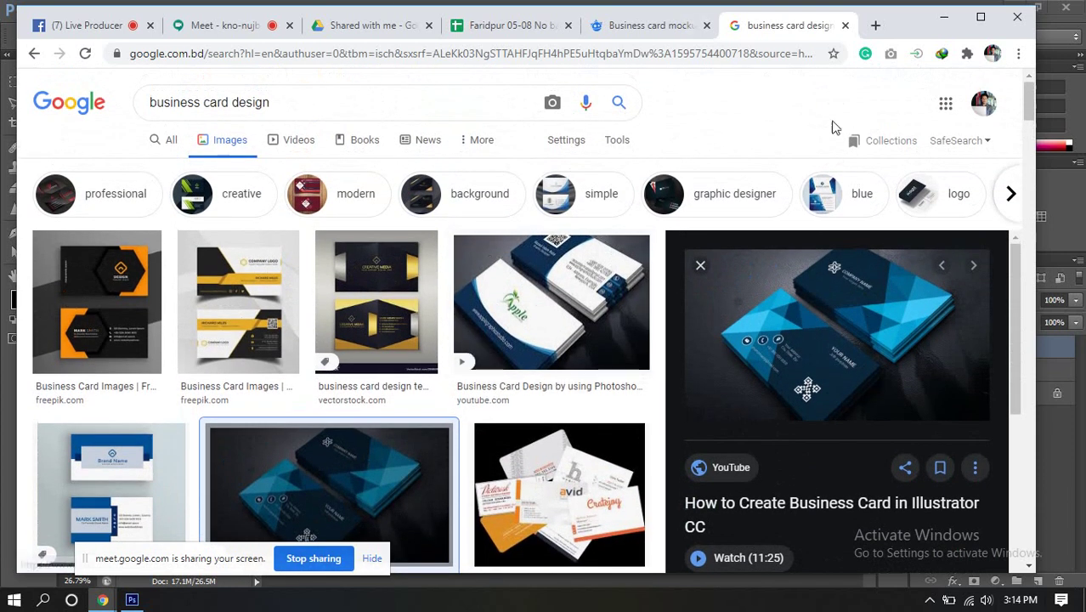
pyautogui.scroll(-1, 1026, 366)
pyautogui.scroll(-2, 1025, 365)
pyautogui.scroll(-2, 753, 286)
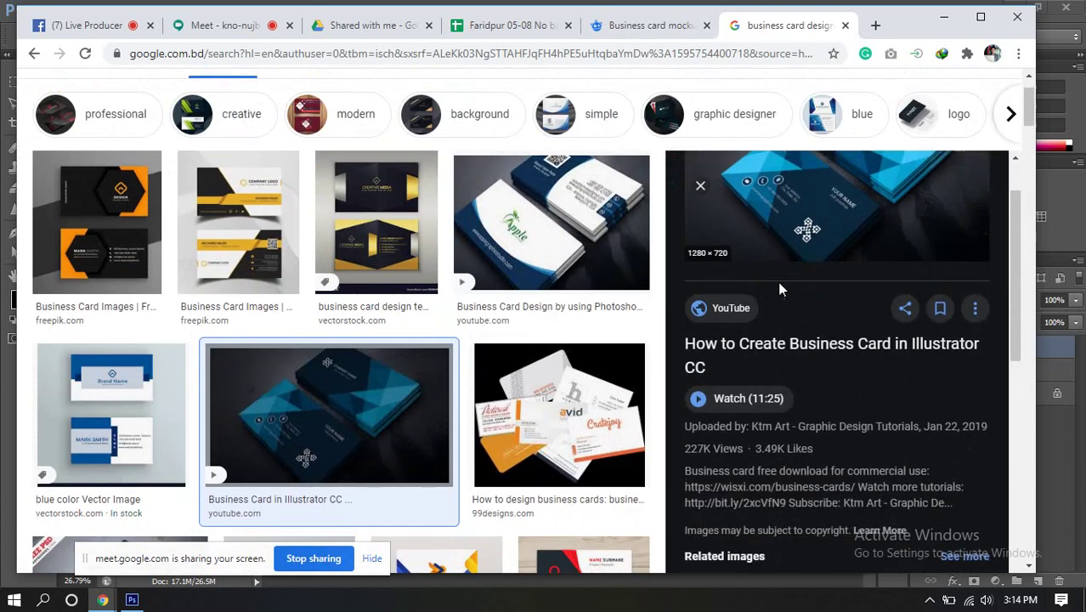
# Close the enlarged business card preview and filter the business card design image results to Large size.
pyautogui.scroll(1, 795, 314)
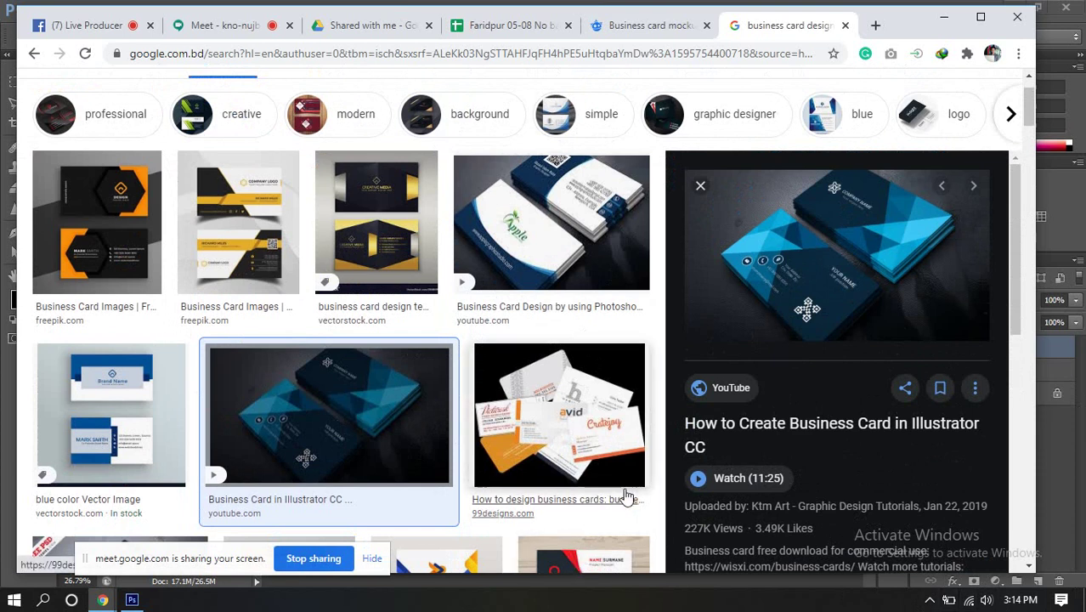
pyautogui.scroll(1, 628, 494)
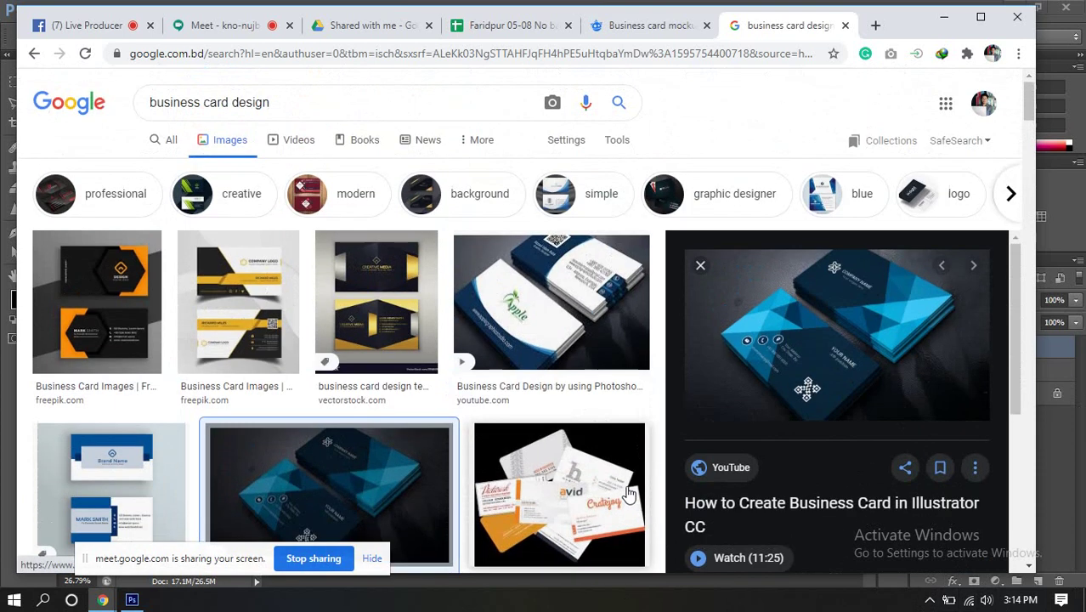
pyautogui.click(701, 266)
pyautogui.click(616, 140)
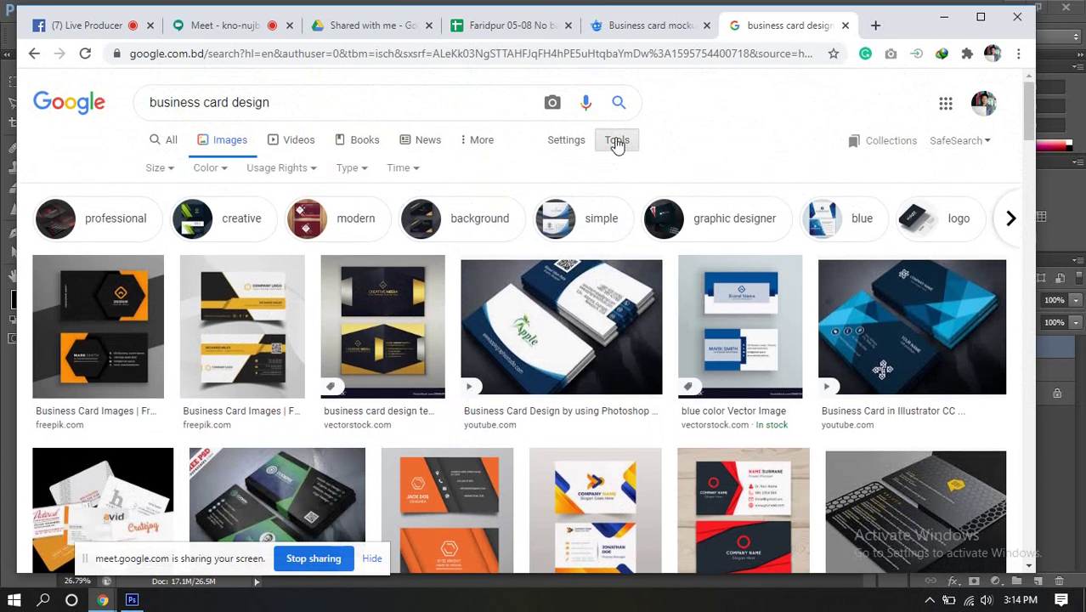
pyautogui.click(166, 173)
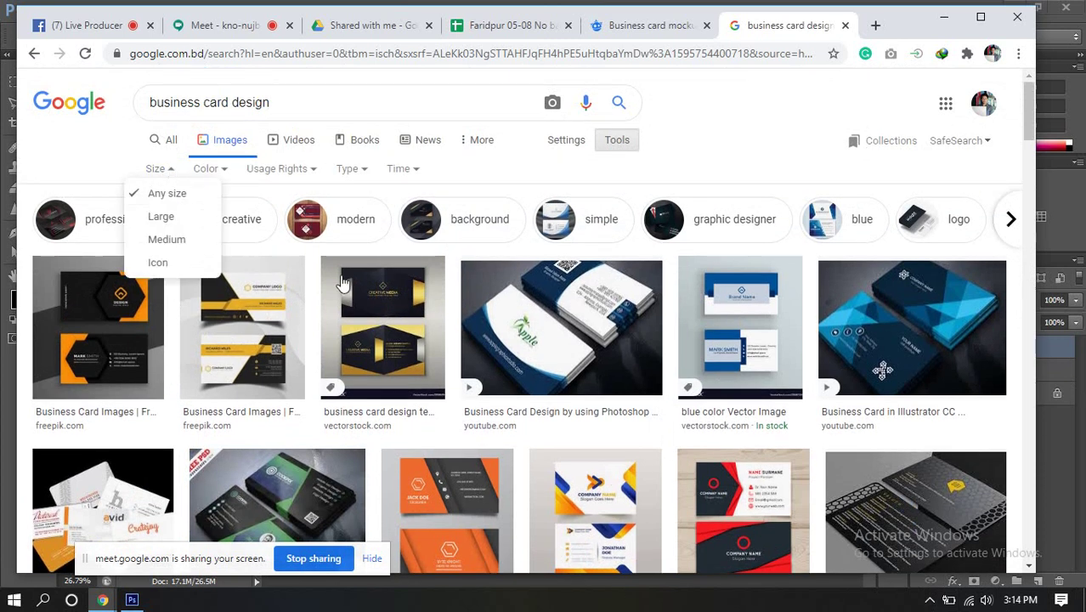
pyautogui.click(155, 219)
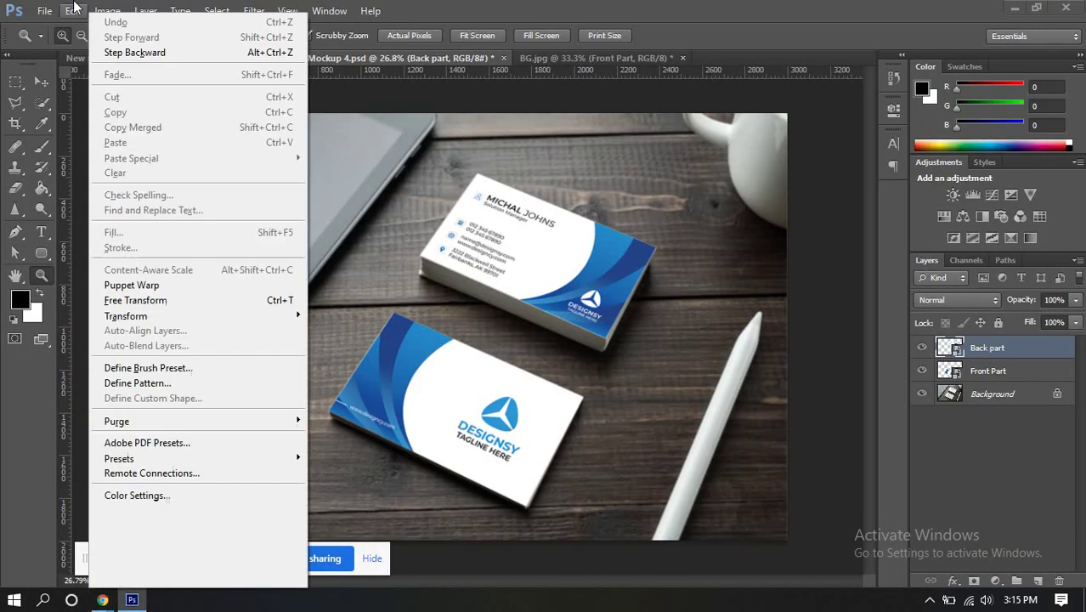
pyautogui.hotkey('alt', 'Tab')
pyautogui.click(74, 10)
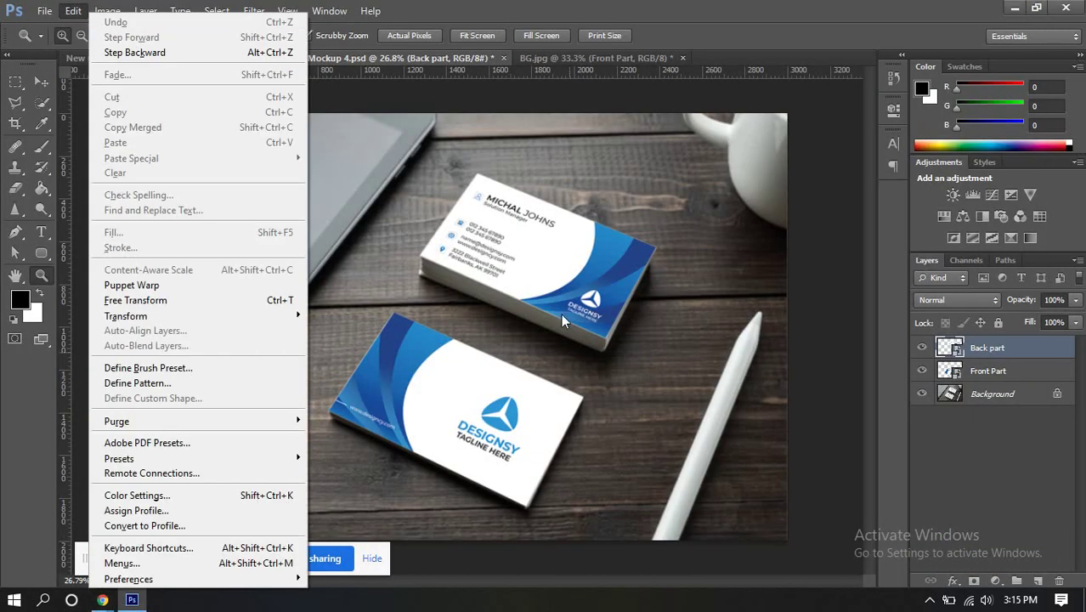
pyautogui.click(558, 278)
pyautogui.moveTo(103, 602)
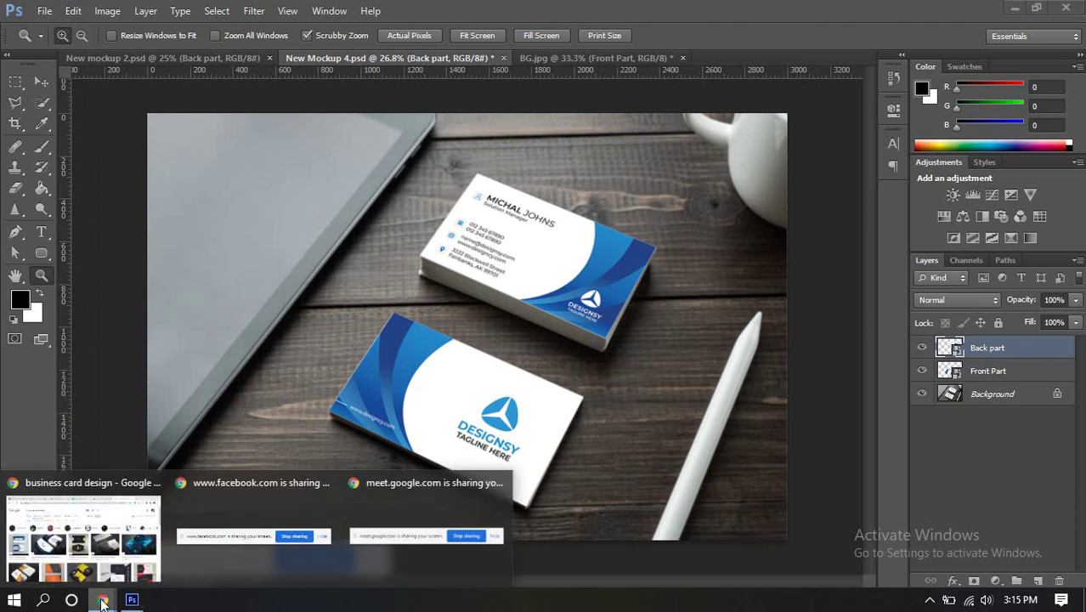
pyautogui.click(102, 557)
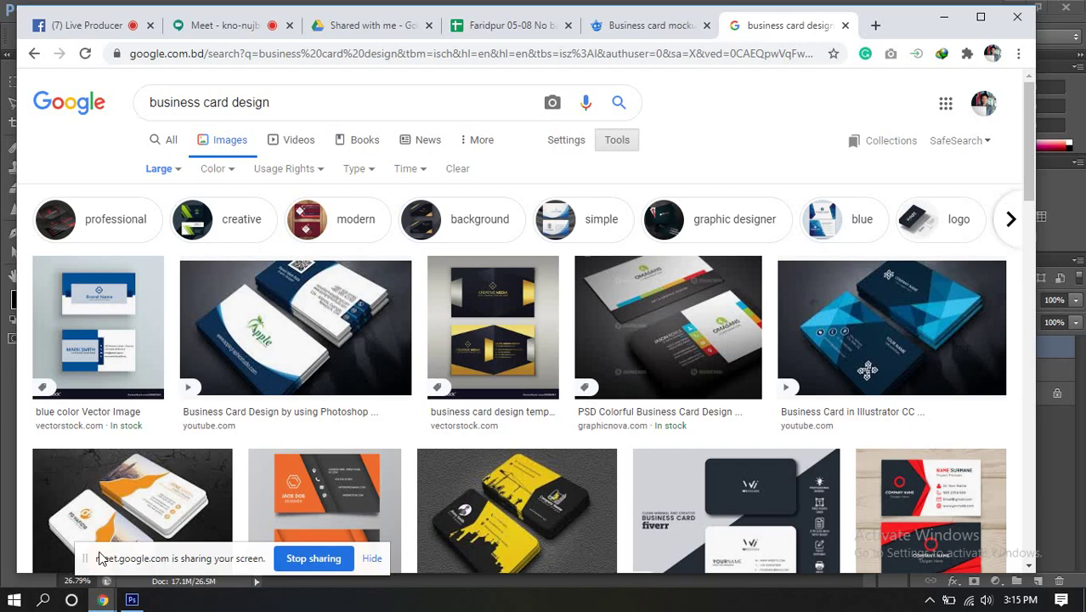
# Check the chat of the running Google Meet call and return to the business card design image results.
pyautogui.click(102, 31)
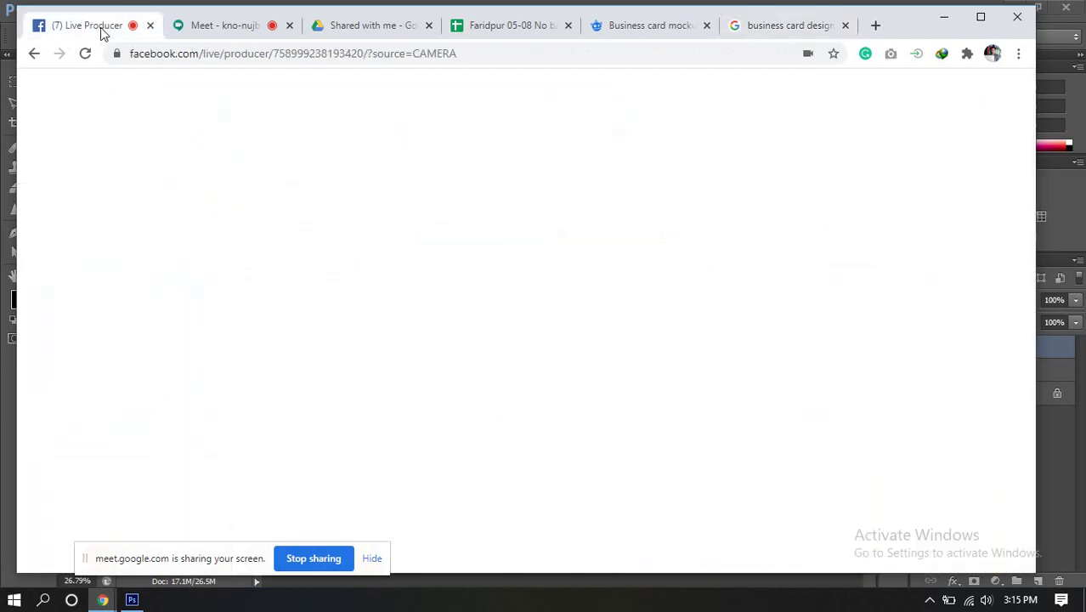
pyautogui.click(226, 27)
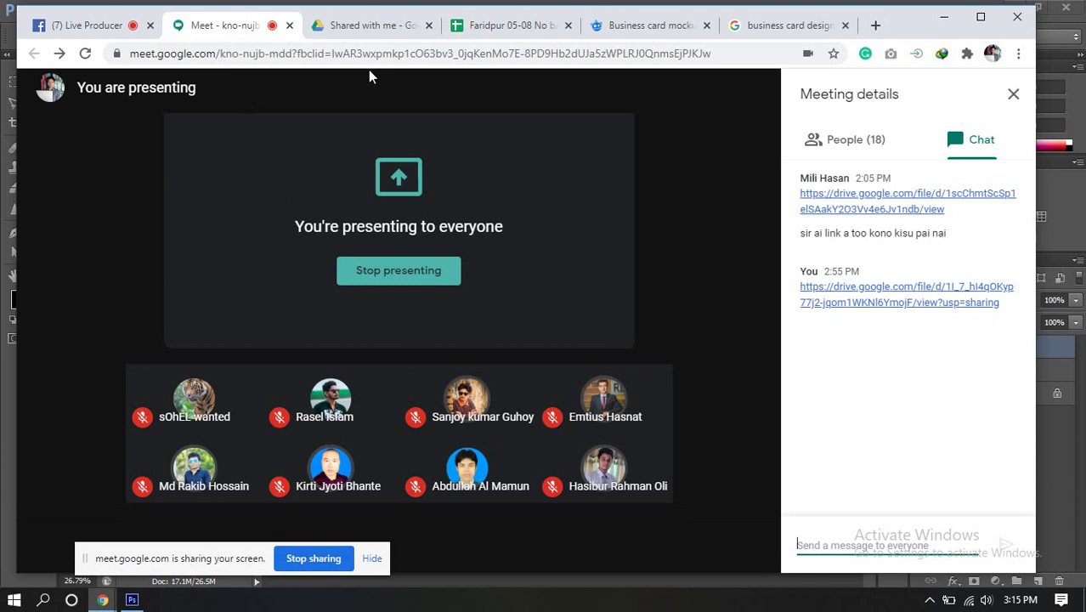
pyautogui.click(790, 25)
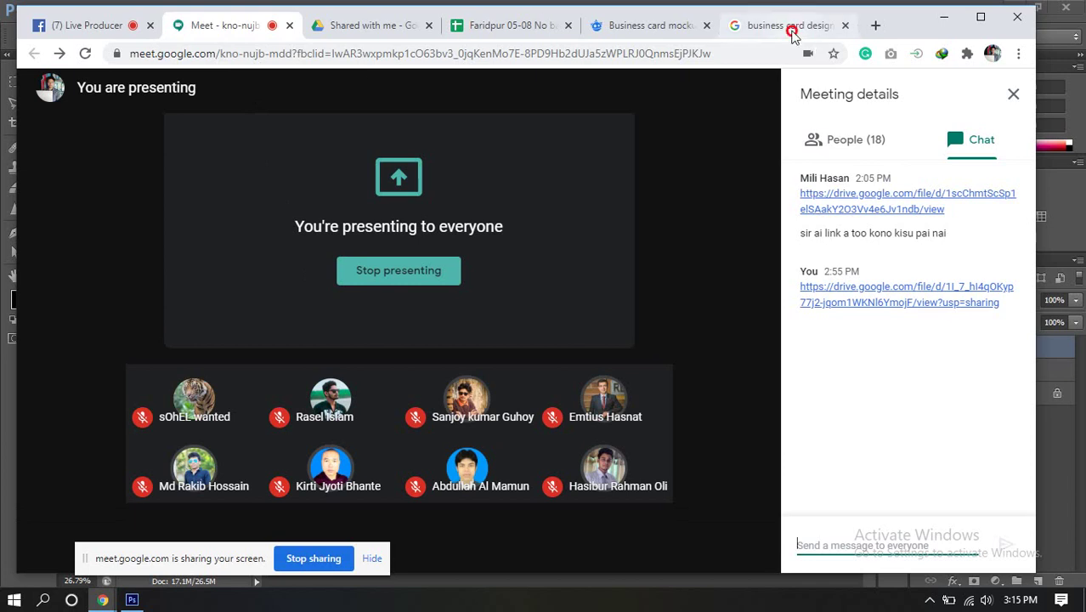
# Search Google Images for "L logo" in place of the business card design query.
pyautogui.moveTo(276, 98); pyautogui.dragTo(30, 113)
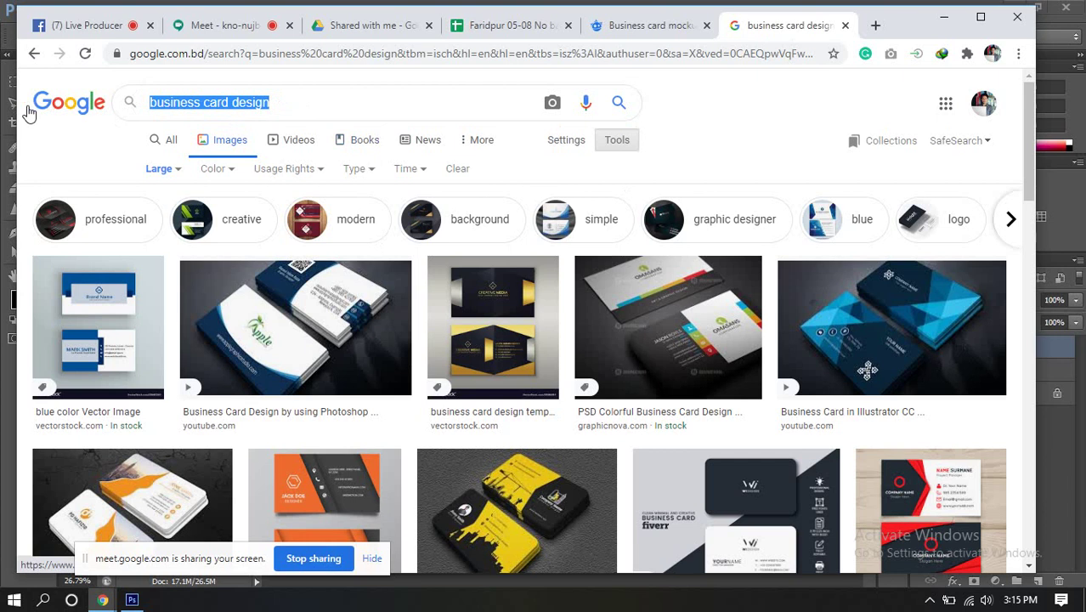
pyautogui.write('L logo')
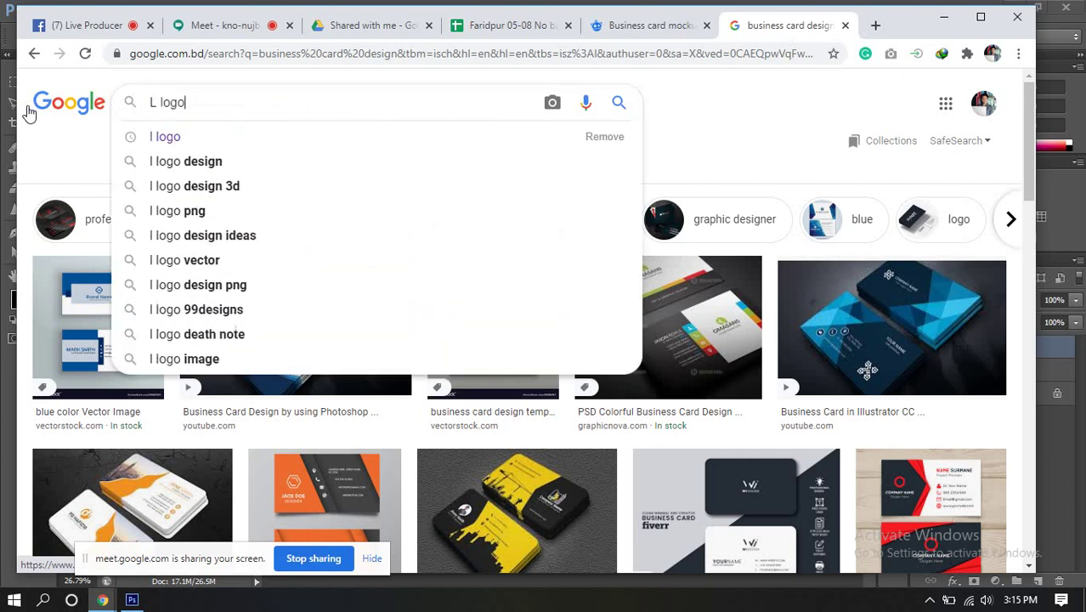
pyautogui.press('Return')
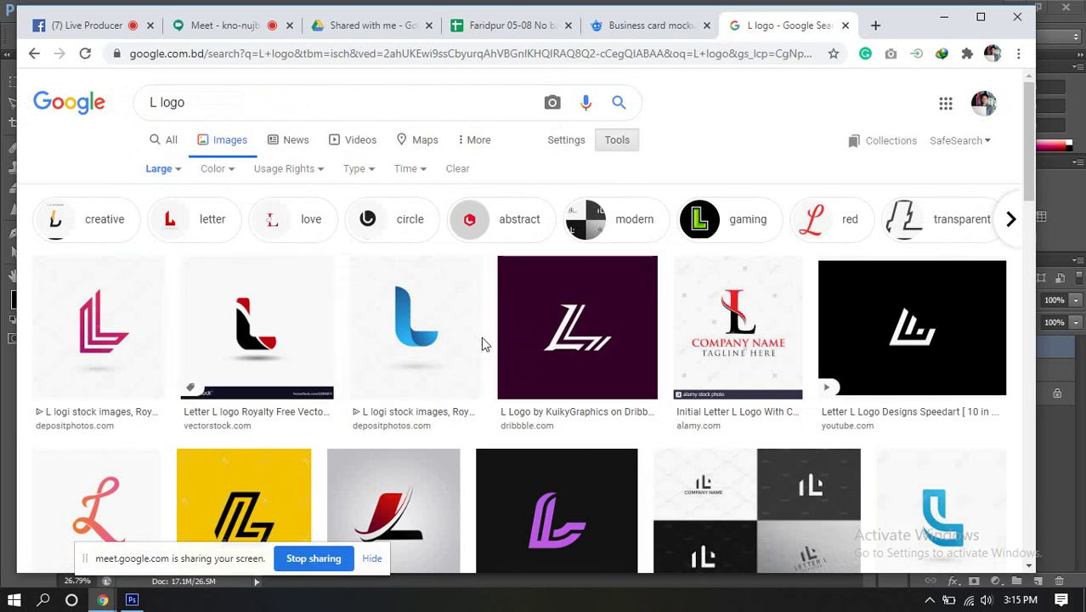
# Examine the L logo image results for different ways of styling the letter as a logo.
pyautogui.scroll(-2, 484, 345)
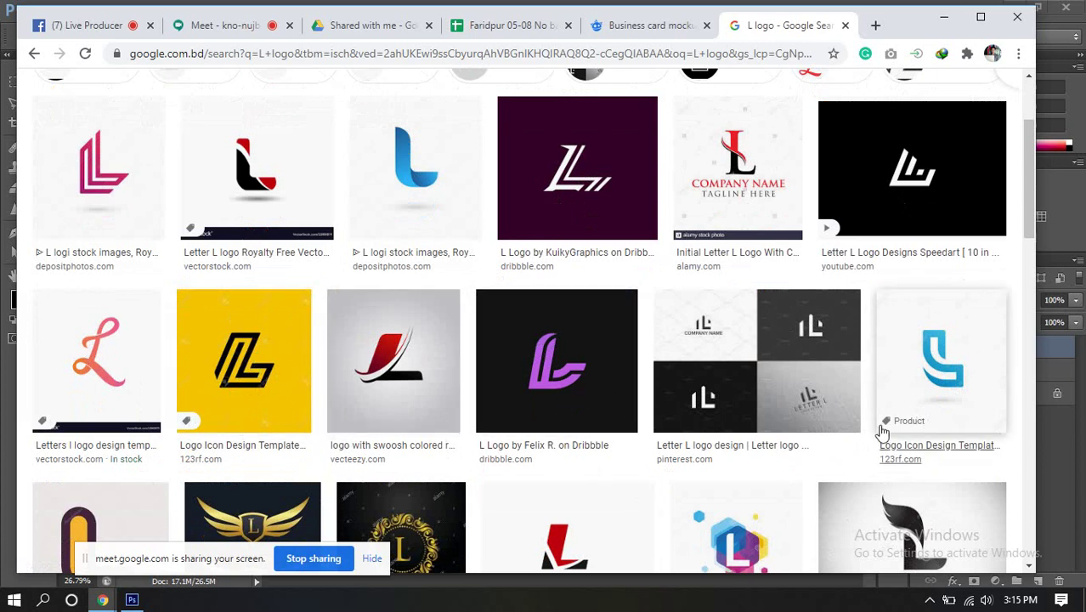
pyautogui.scroll(-2, 782, 332)
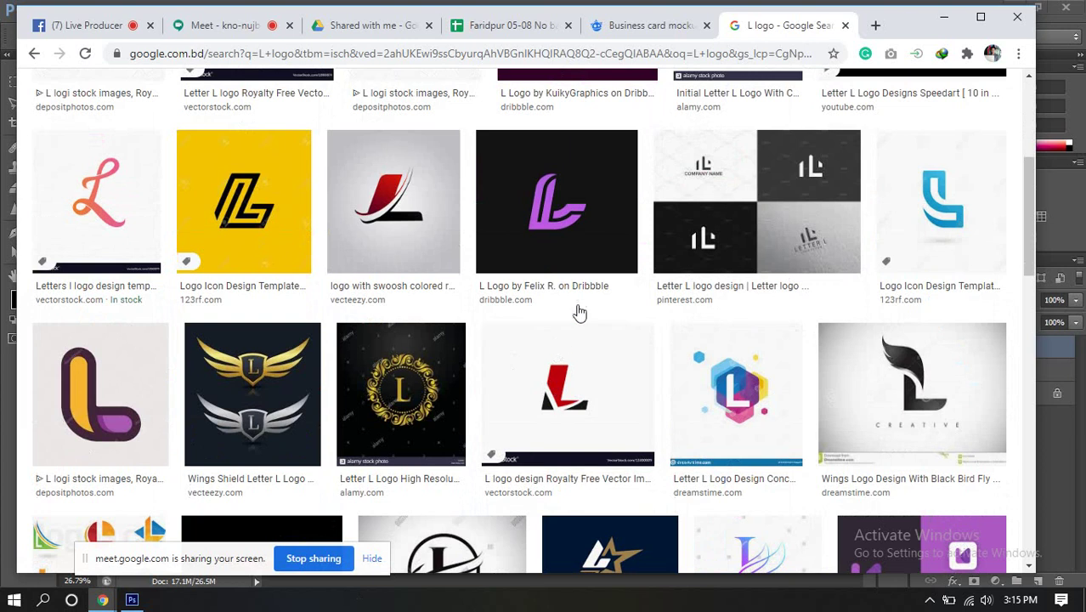
pyautogui.scroll(-3, 555, 352)
pyautogui.scroll(-1, 712, 352)
pyautogui.scroll(-1, 712, 352)
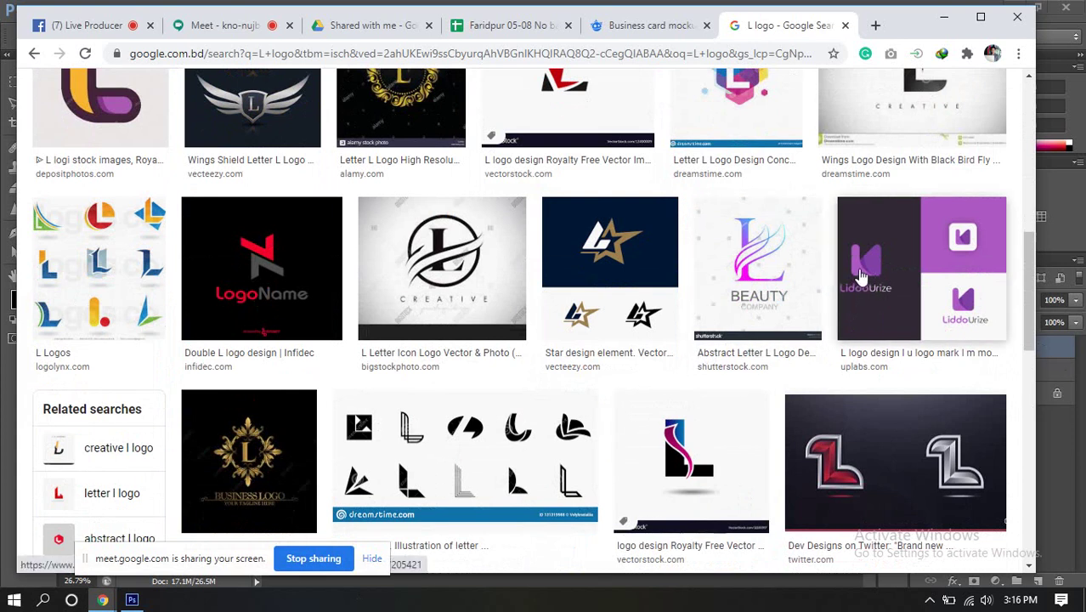
pyautogui.scroll(1, 860, 276)
pyautogui.scroll(1, 871, 321)
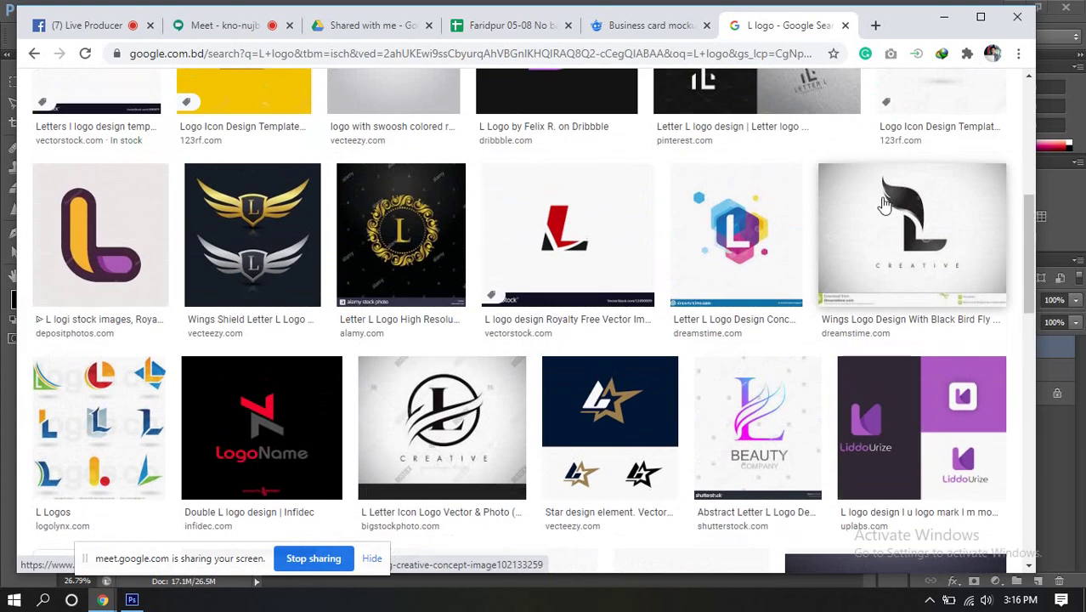
pyautogui.scroll(-12, 878, 259)
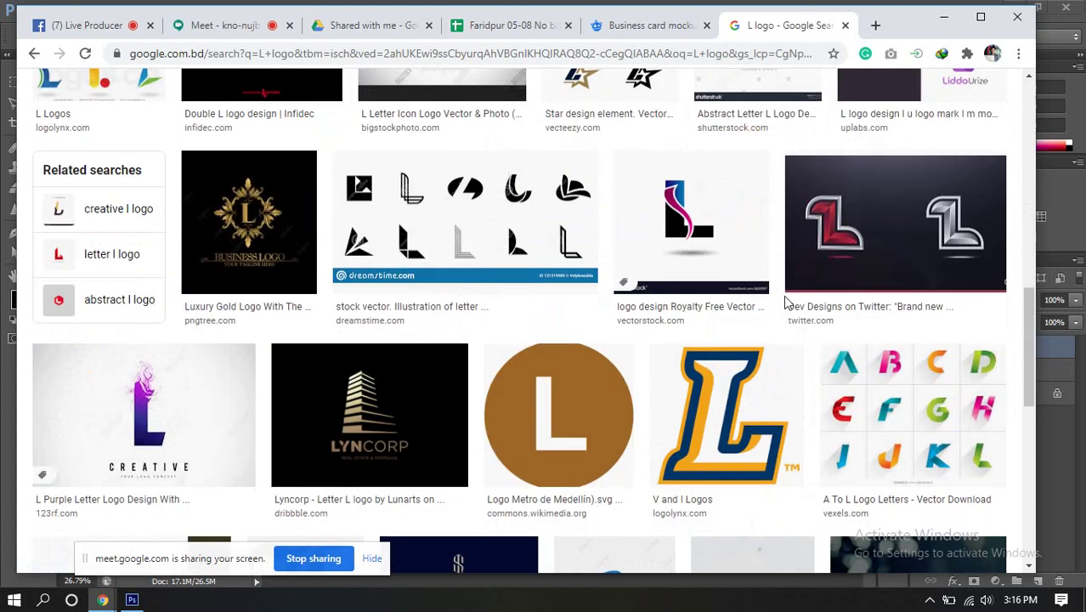
pyautogui.scroll(2, 449, 375)
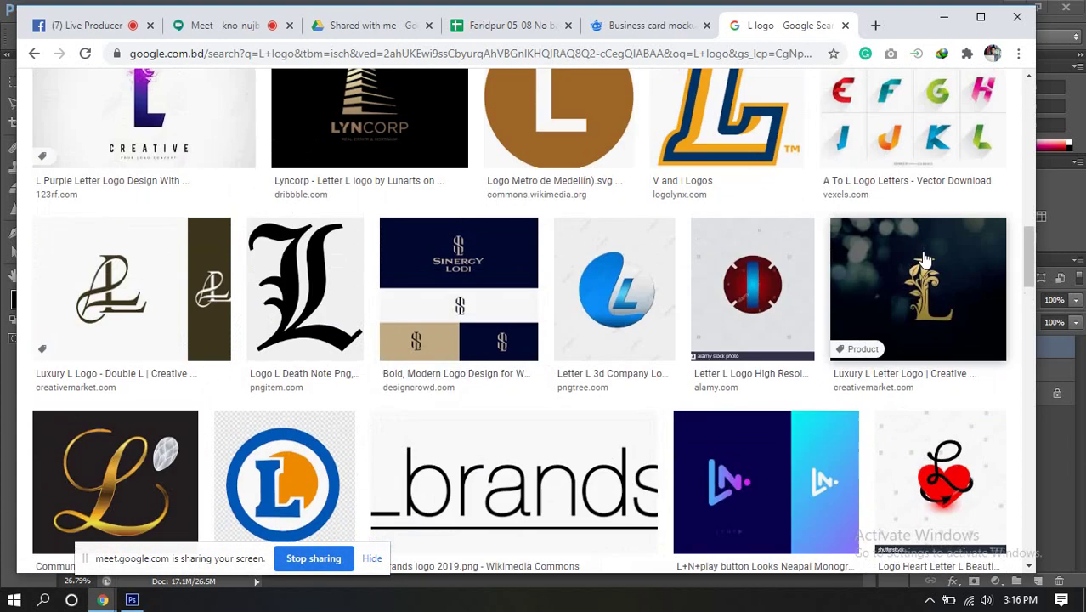
pyautogui.scroll(-3, 717, 334)
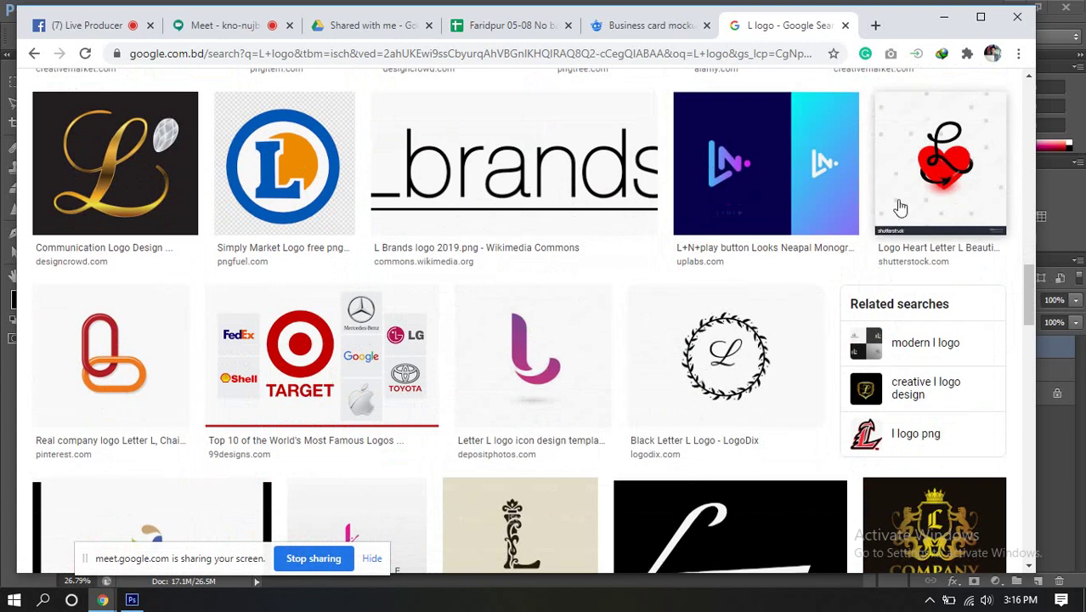
pyautogui.scroll(-2, 461, 320)
pyautogui.scroll(-4, 565, 207)
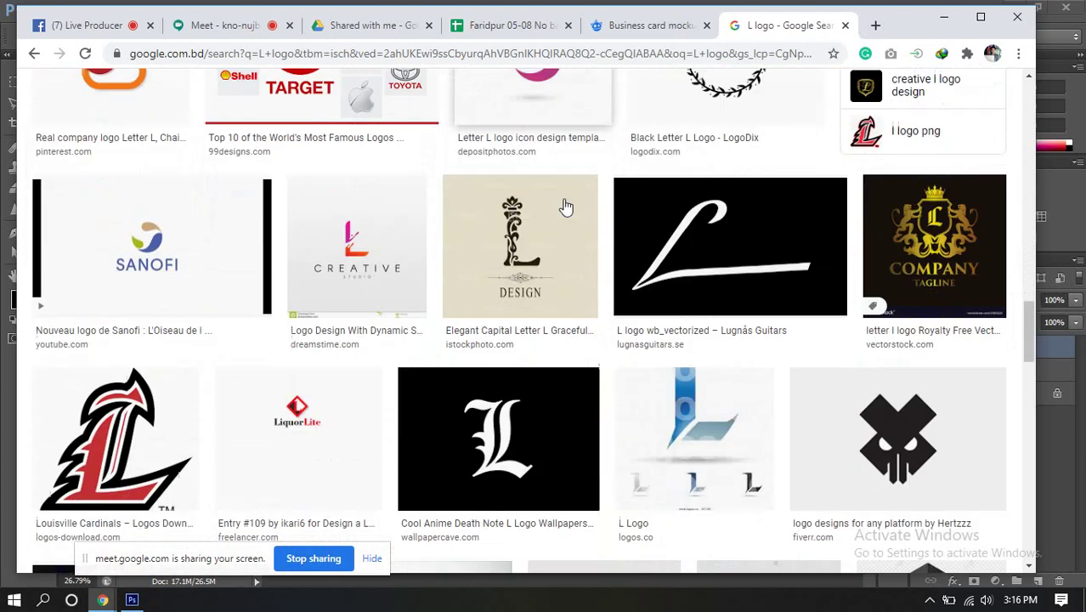
pyautogui.scroll(6, 607, 249)
pyautogui.scroll(15, 607, 249)
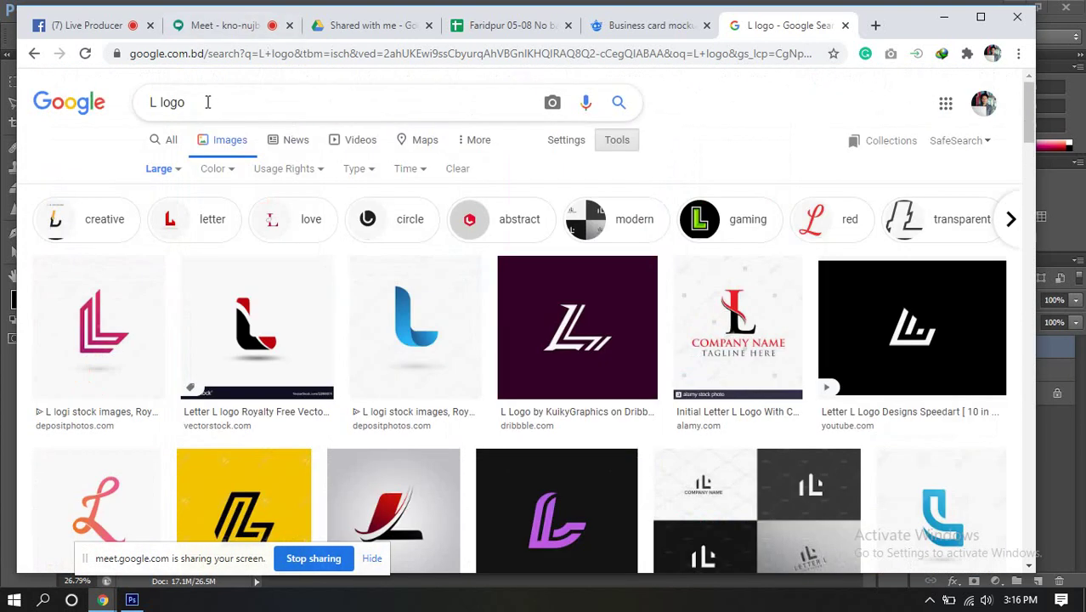
# Search Google Images for "E logo" and look through the results for letter logo designs.
pyautogui.click(207, 102)
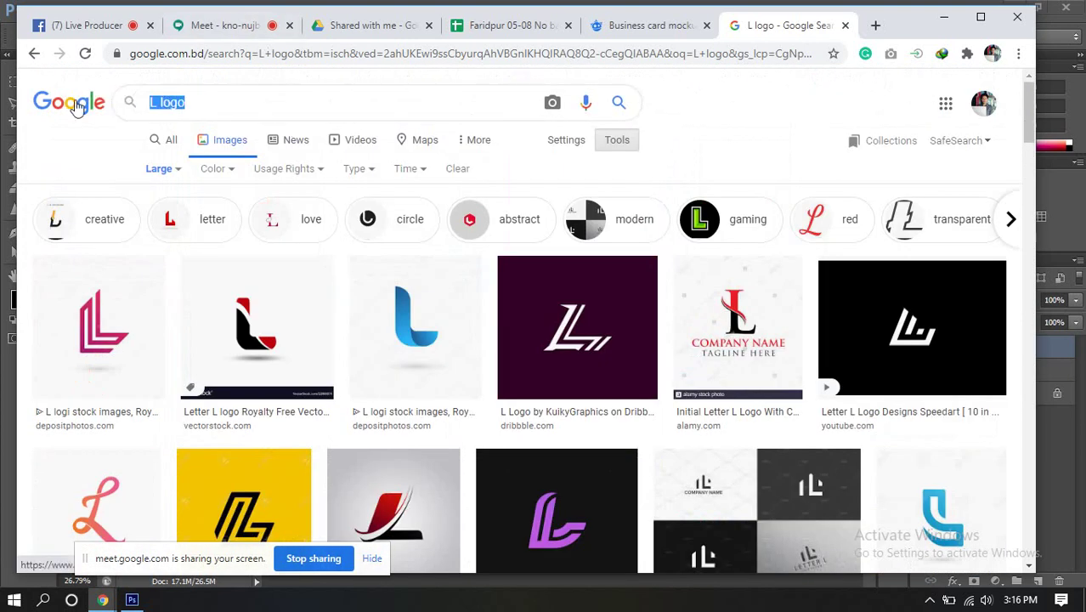
pyautogui.write('E logo')
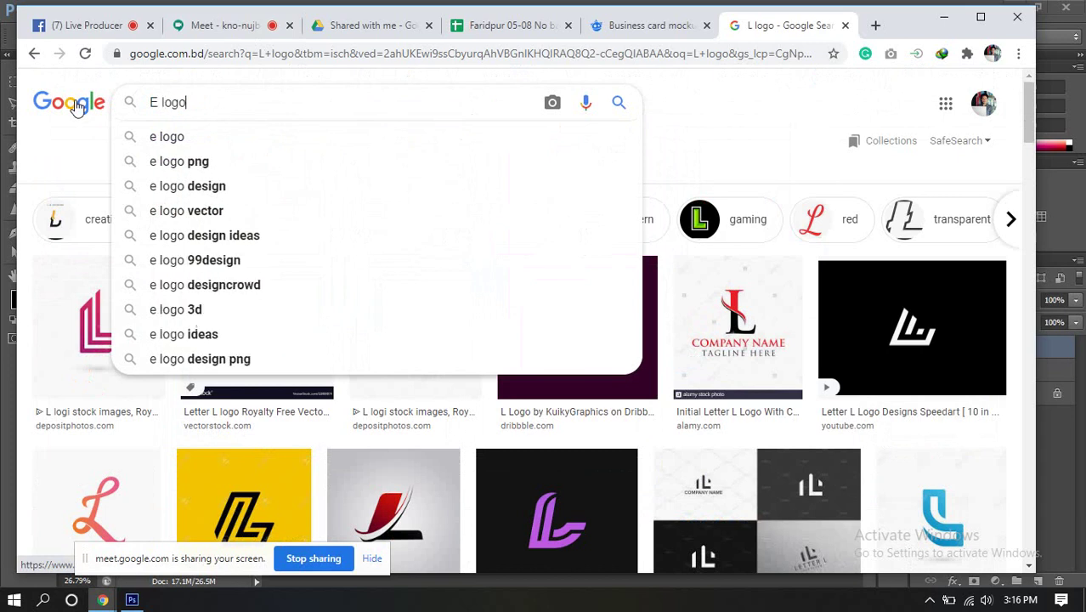
pyautogui.press('Return')
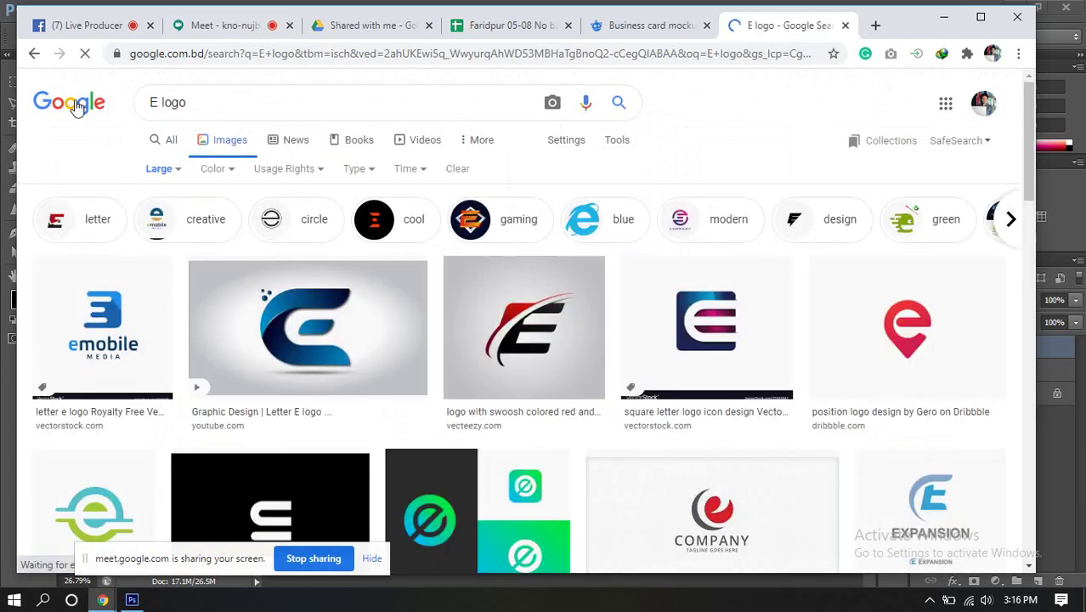
pyautogui.scroll(-5, 703, 279)
pyautogui.scroll(2, 672, 247)
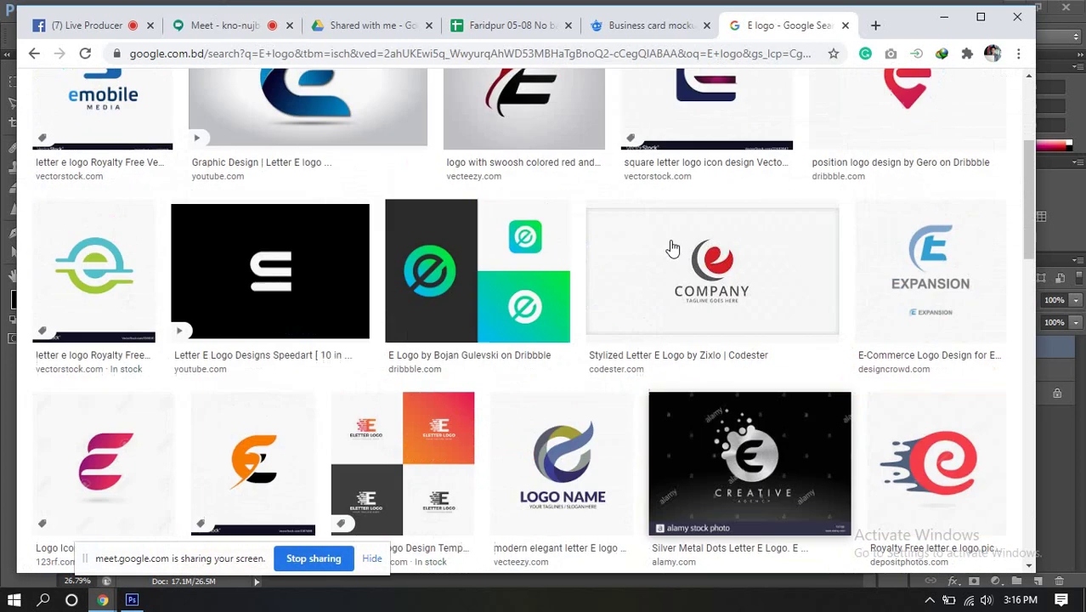
pyautogui.scroll(2, 673, 248)
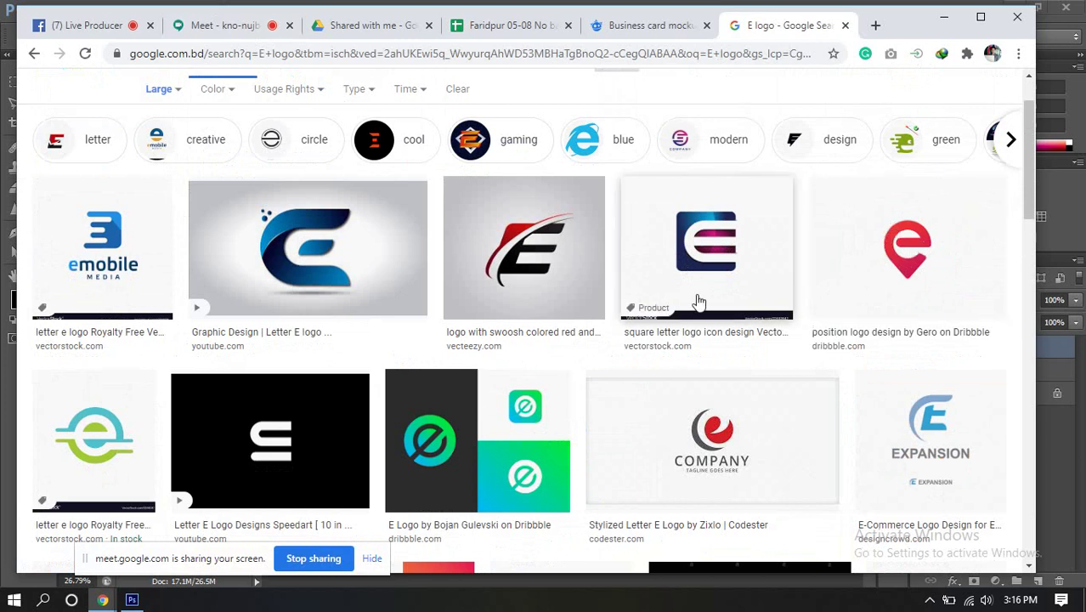
pyautogui.scroll(-15, 697, 302)
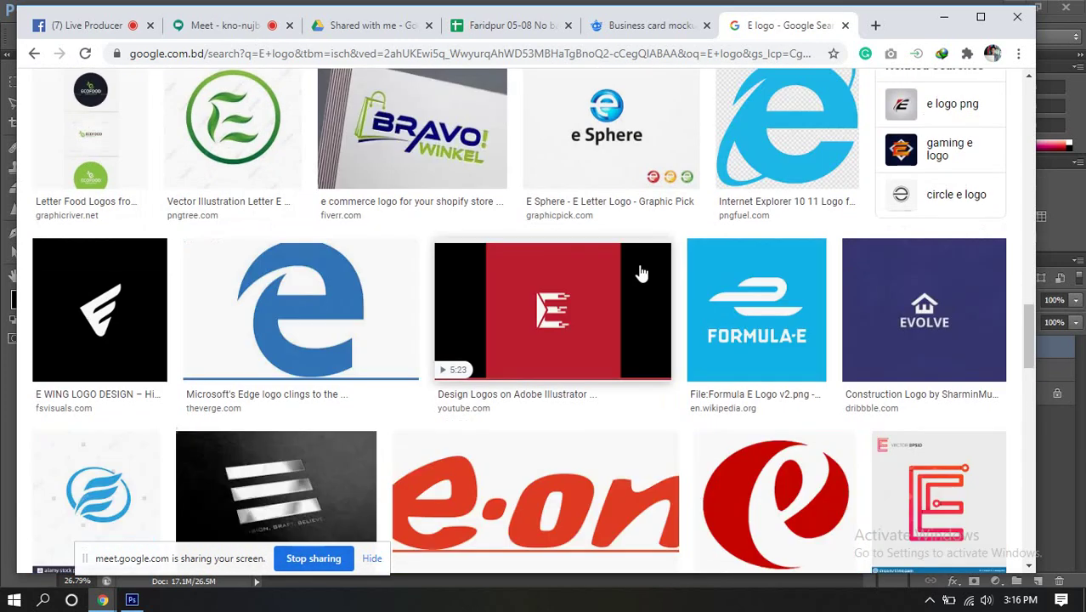
pyautogui.scroll(10, 629, 264)
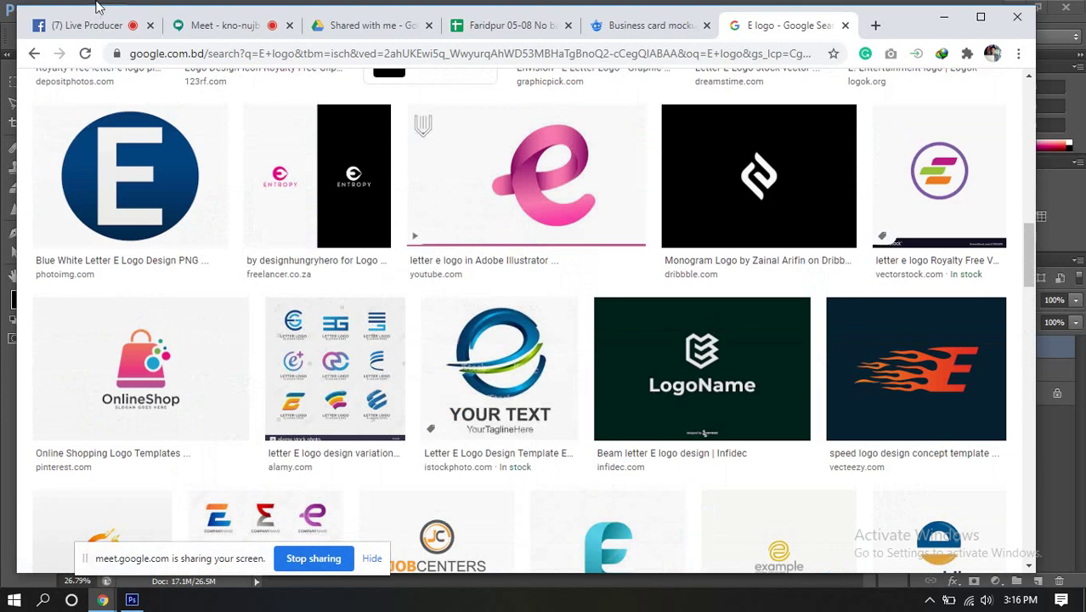
pyautogui.hotkey('alt', 'Tab')
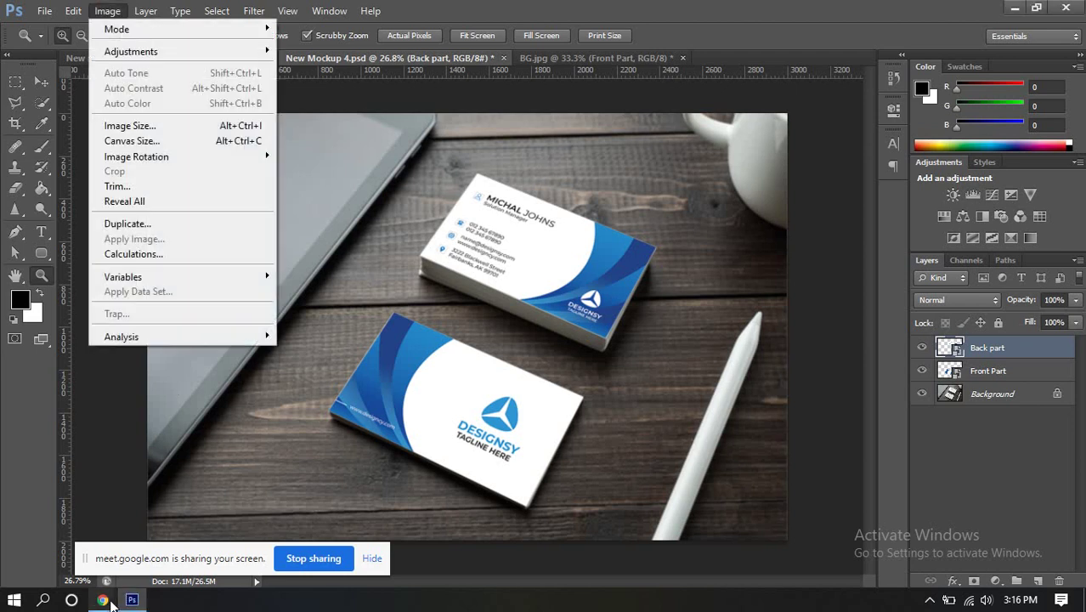
pyautogui.click(102, 599)
pyautogui.click(114, 544)
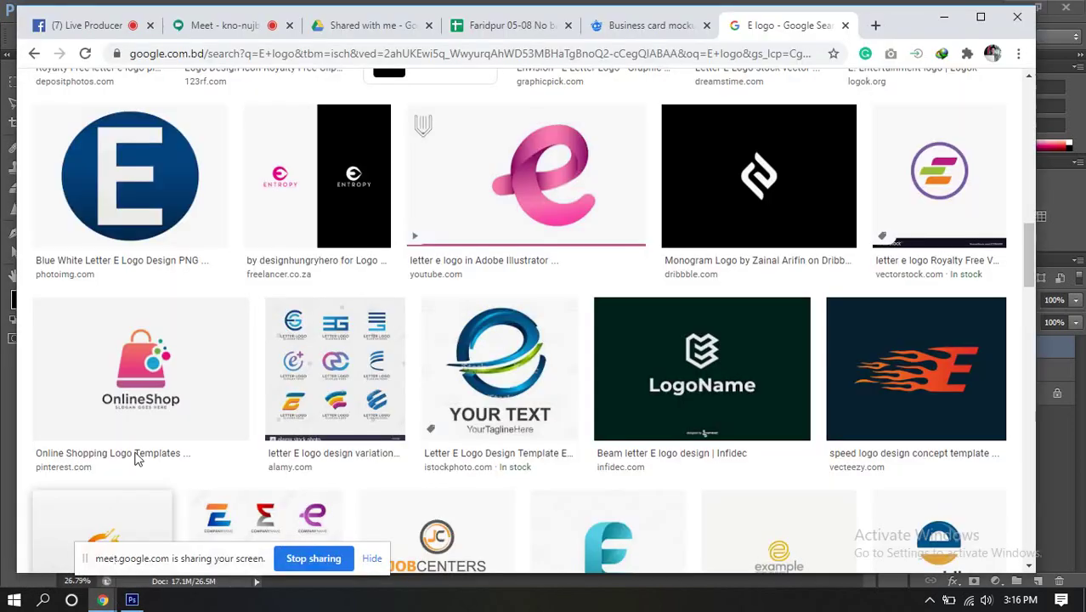
# Open the participant list of the Google Meet call.
pyautogui.click(83, 28)
pyautogui.click(214, 27)
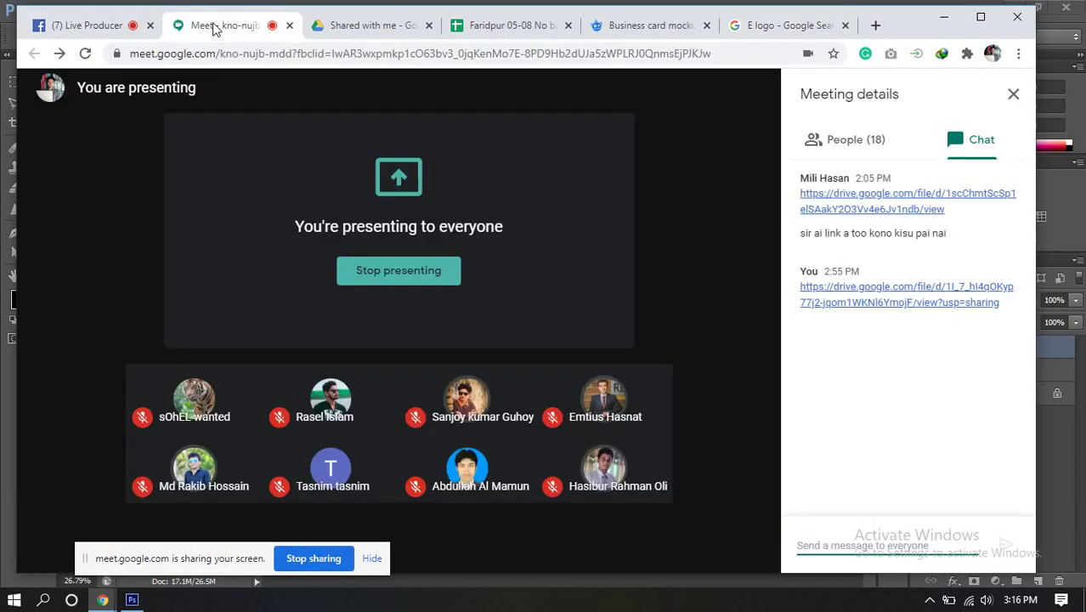
pyautogui.click(858, 149)
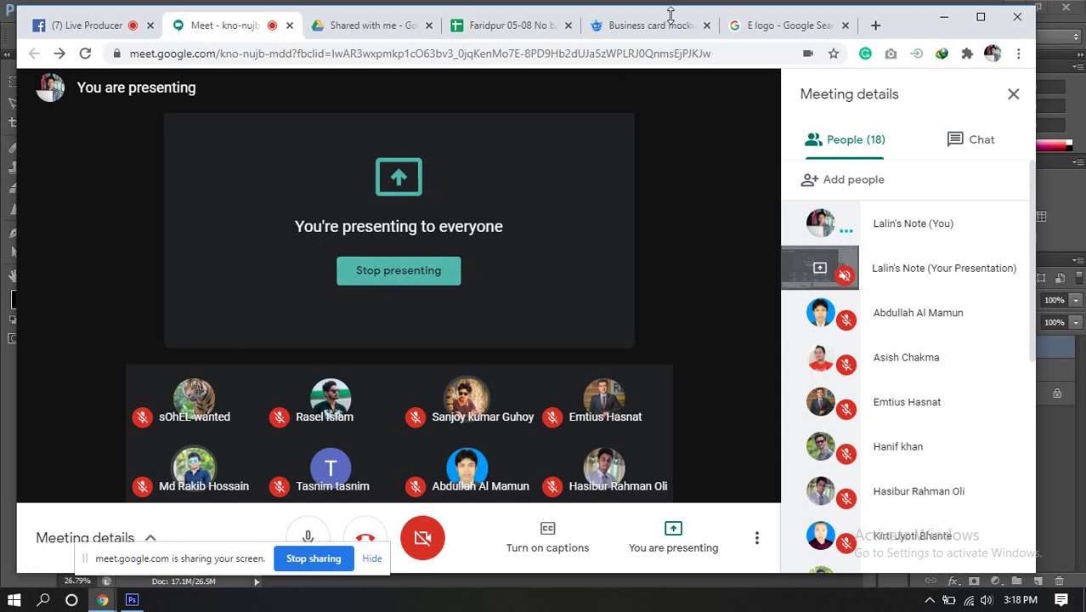
# Look further through the E logo image results and return to the Google Meet call.
pyautogui.click(768, 25)
pyautogui.scroll(-8, 517, 273)
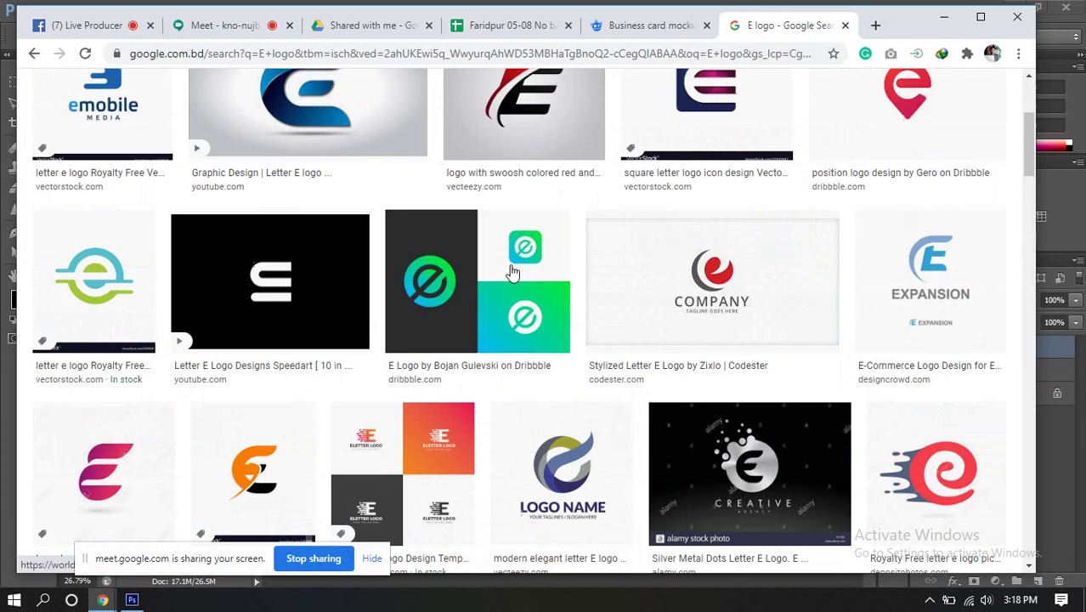
pyautogui.click(217, 25)
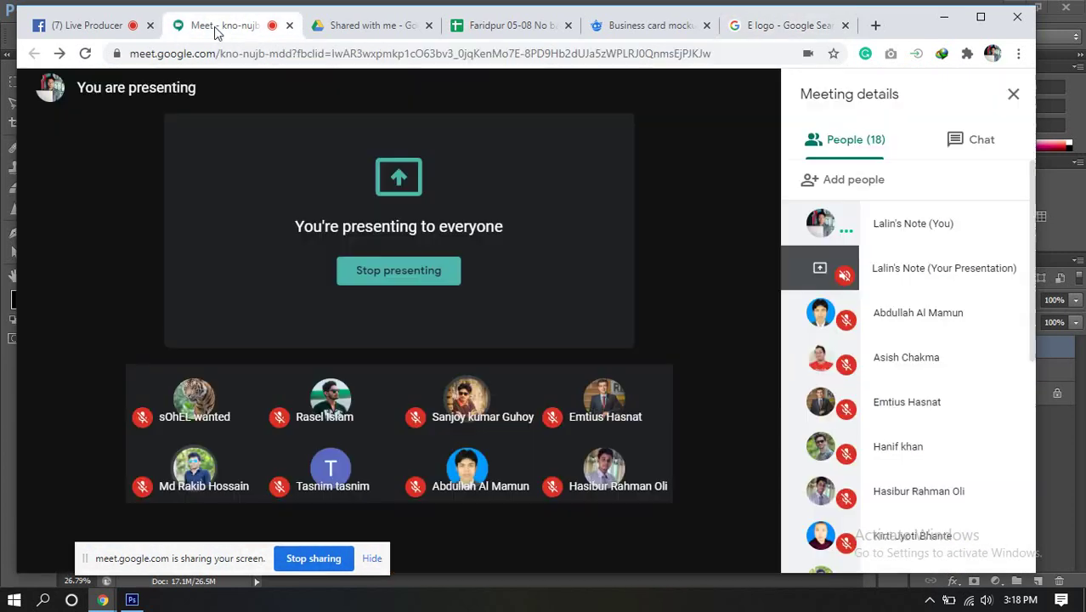
# Search Google Images for "R logo" in place of the E logo query.
pyautogui.click(782, 25)
pyautogui.scroll(8, 495, 238)
pyautogui.moveTo(162, 102); pyautogui.dragTo(127, 103)
pyautogui.write('R logo')
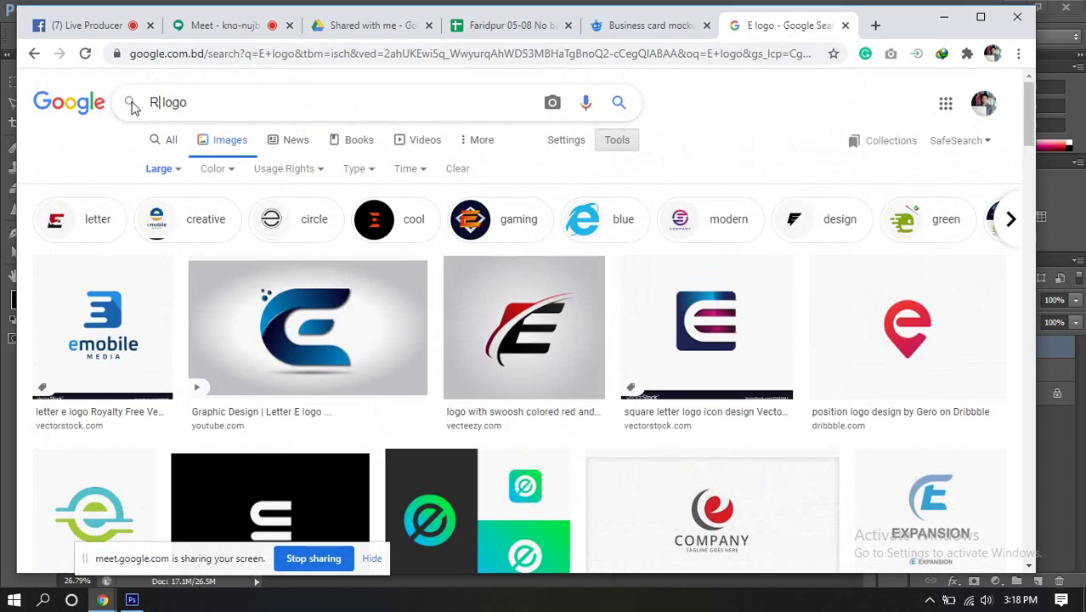
pyautogui.press('Return')
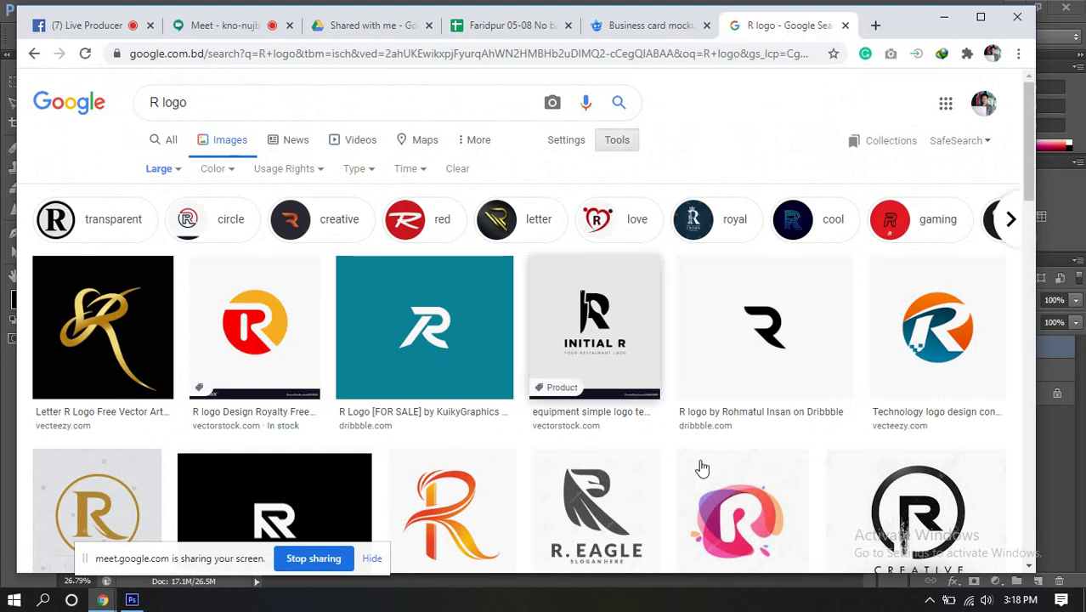
# Examine the R logo image results for different letter styles and return to the Google Meet call.
pyautogui.scroll(-7, 654, 408)
pyautogui.scroll(-5, 577, 361)
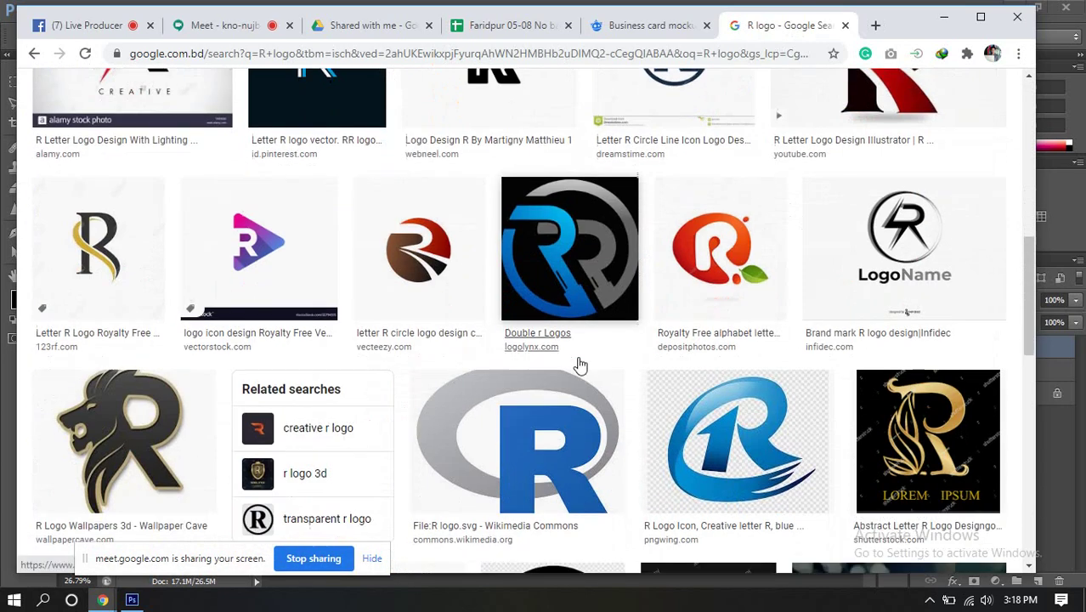
pyautogui.scroll(3, 579, 359)
pyautogui.scroll(-3, 579, 358)
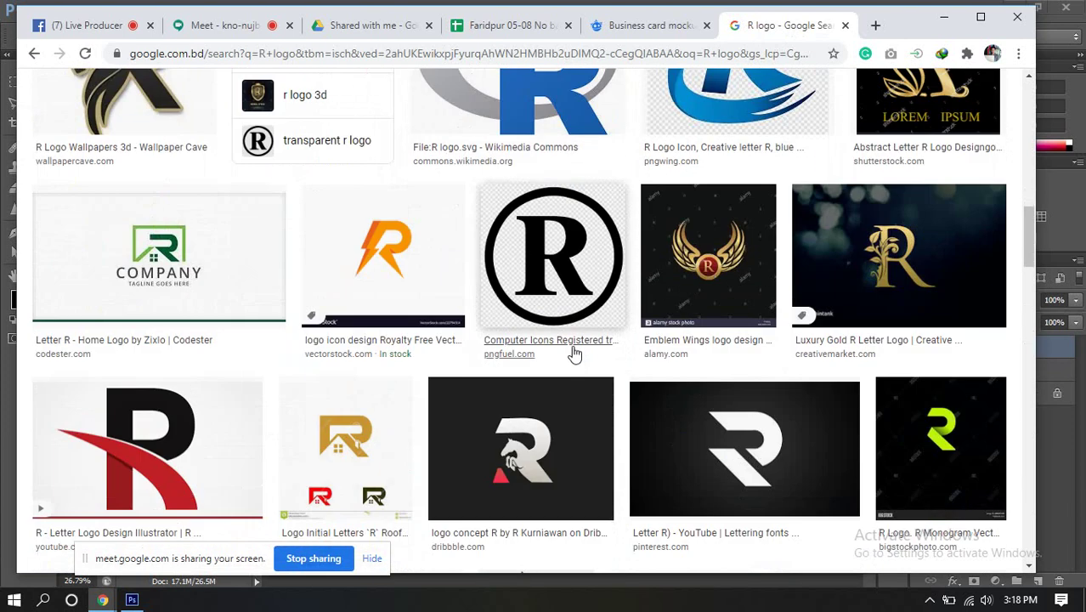
pyautogui.scroll(15, 578, 356)
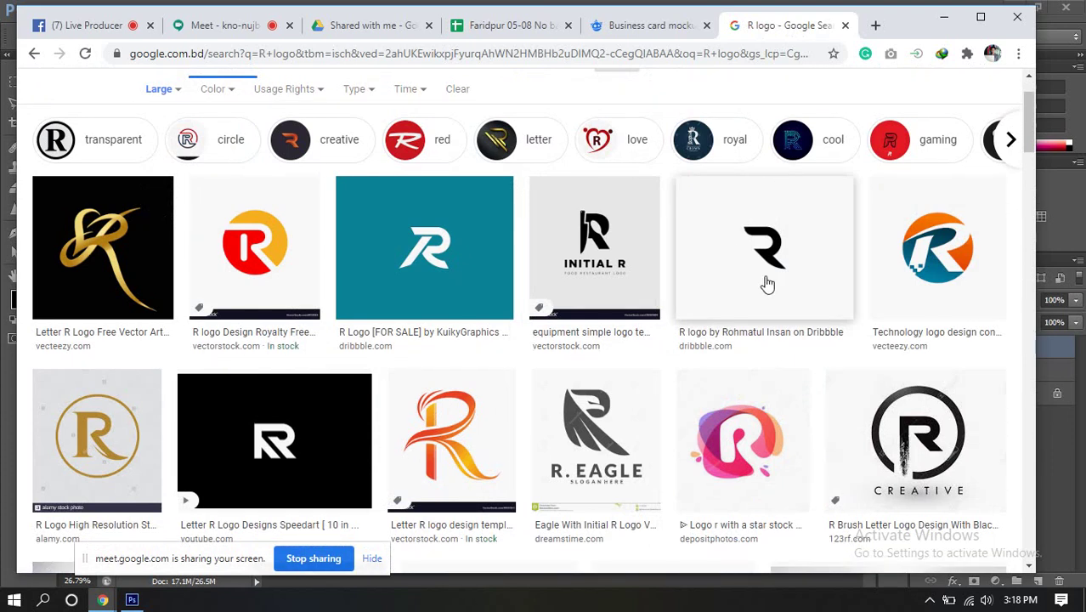
pyautogui.click(204, 22)
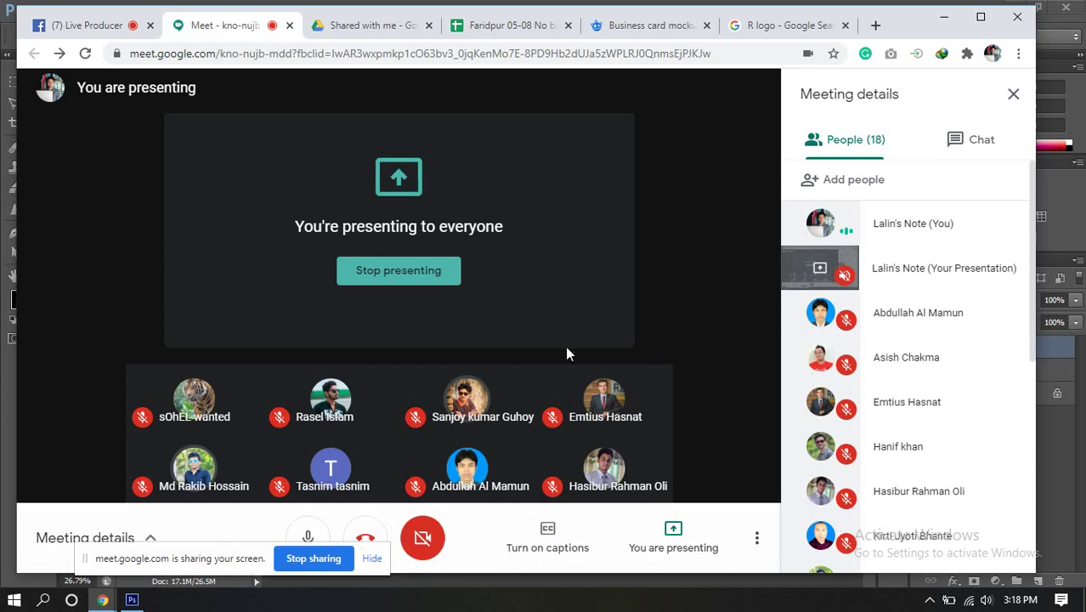
pyautogui.moveTo(616, 378)
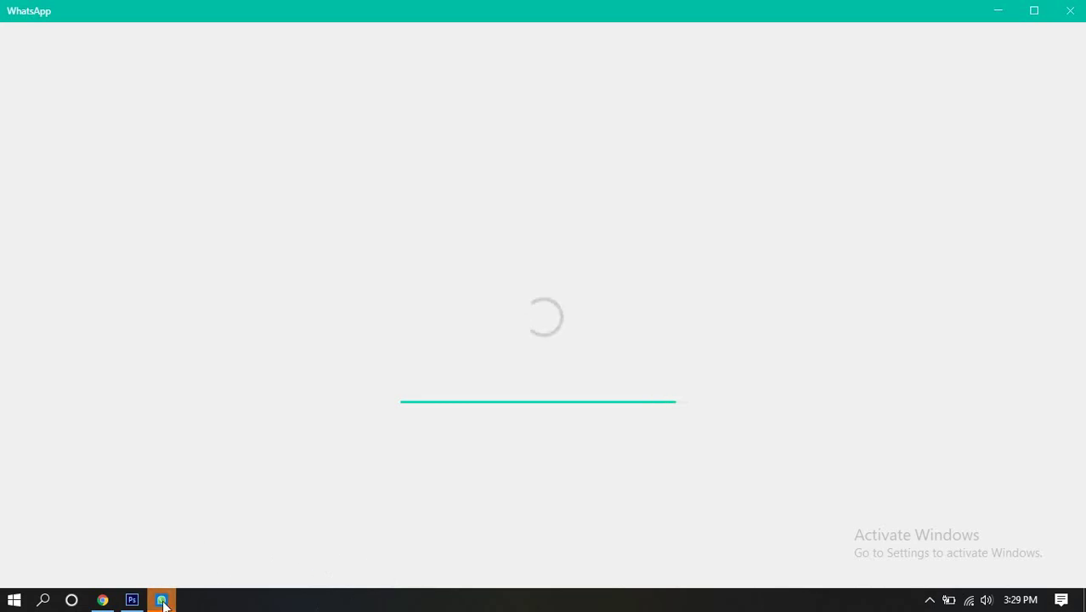
# View the hand-drawn R sketch full size in the FP-GD-08 WhatsApp group and check the sketch posted in FP-GD-05.
pyautogui.click(102, 600)
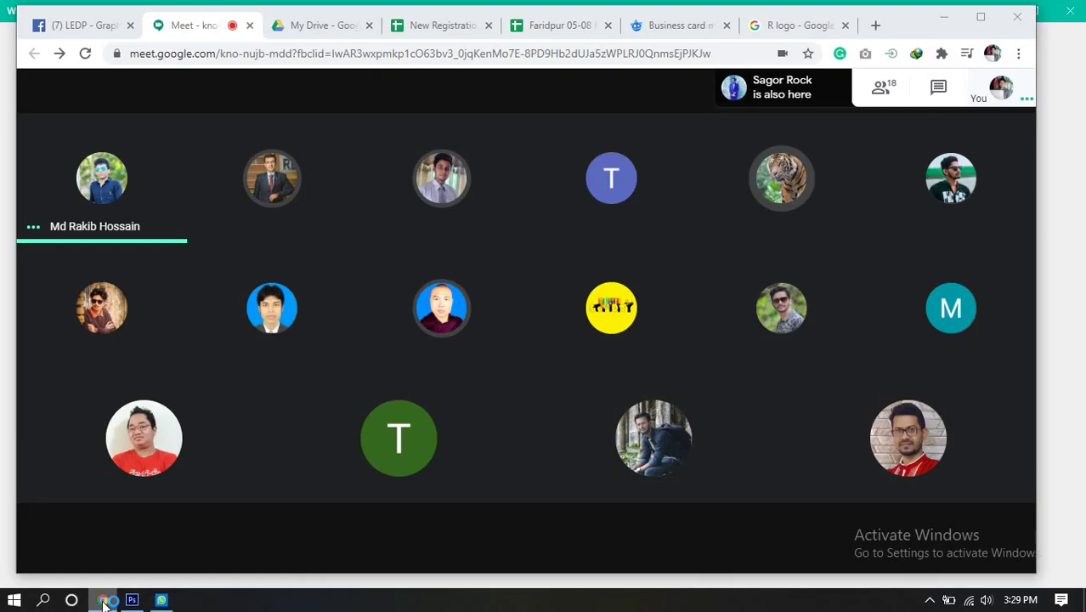
pyautogui.click(162, 600)
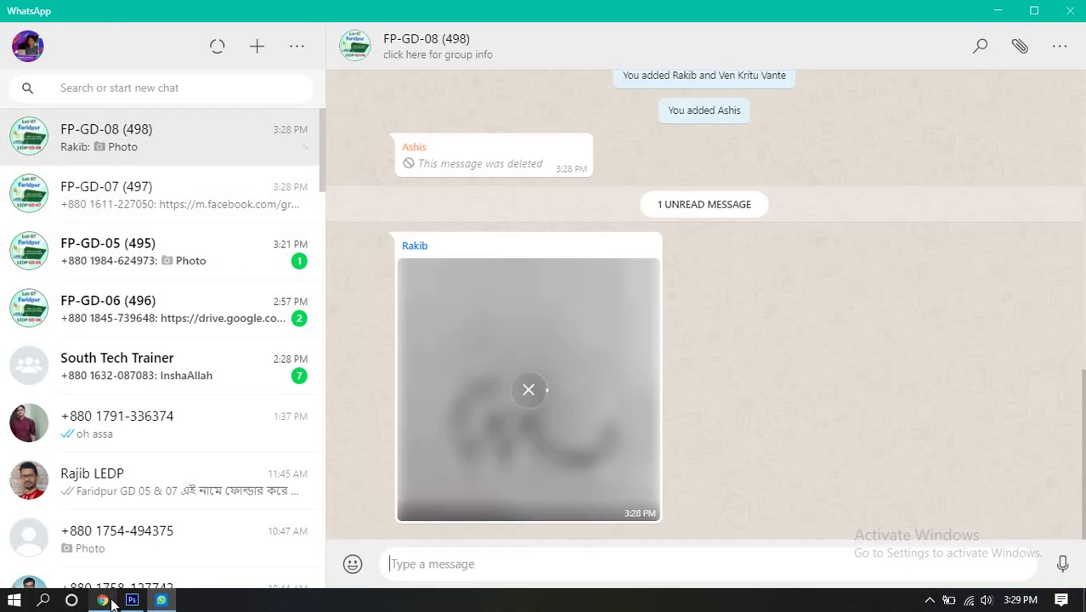
pyautogui.moveTo(106, 597)
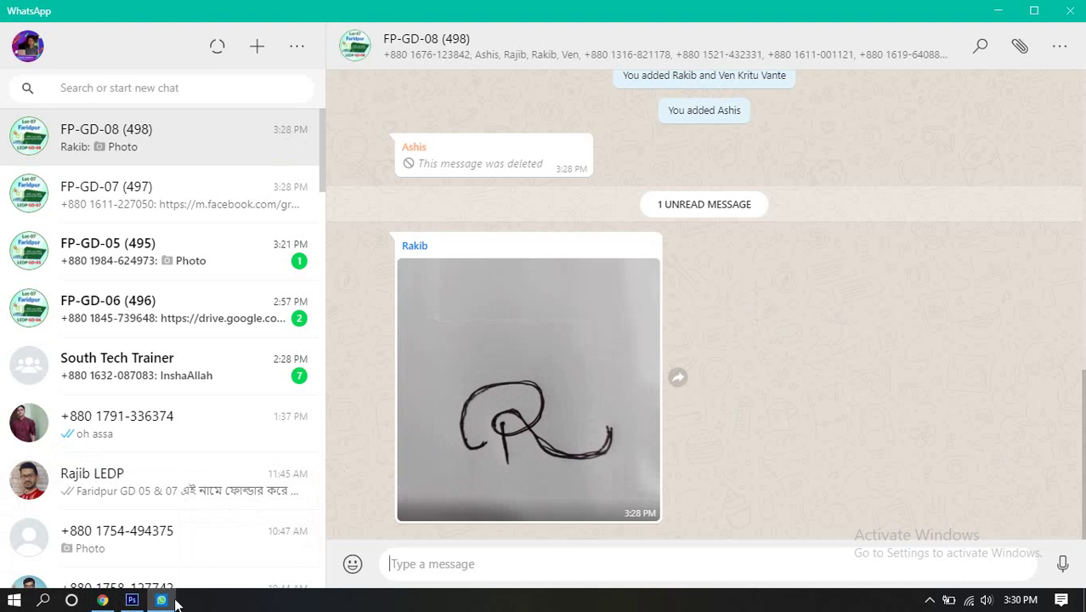
pyautogui.click(104, 601)
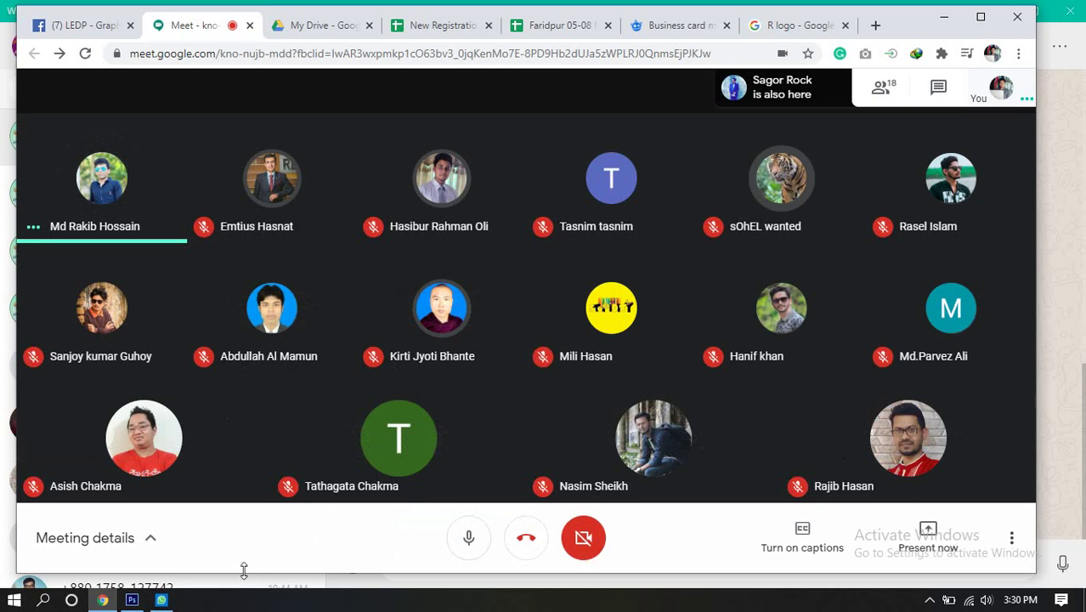
pyautogui.click(160, 601)
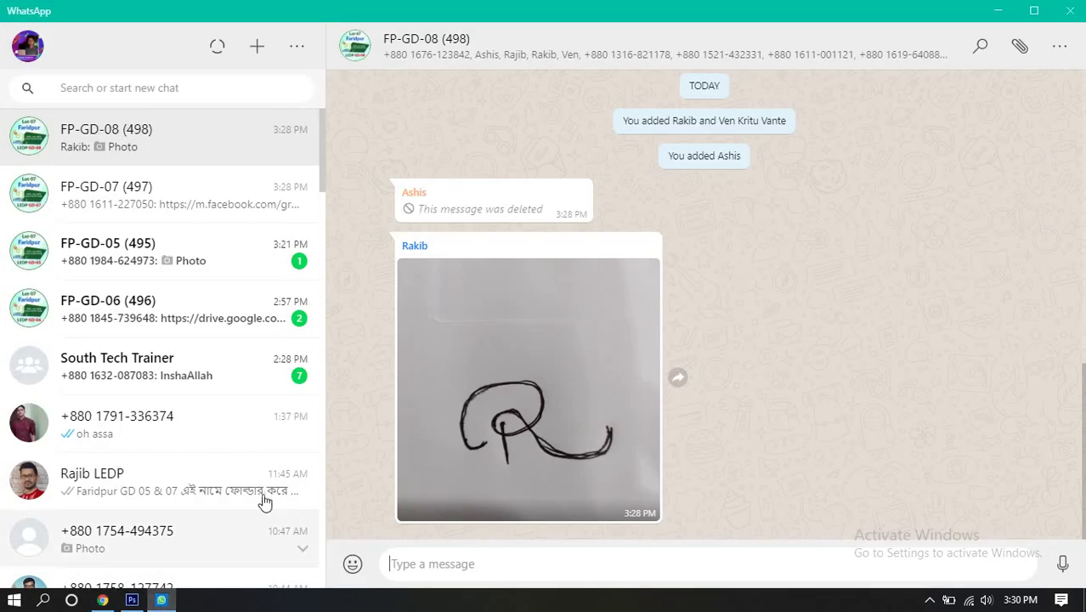
pyautogui.click(568, 344)
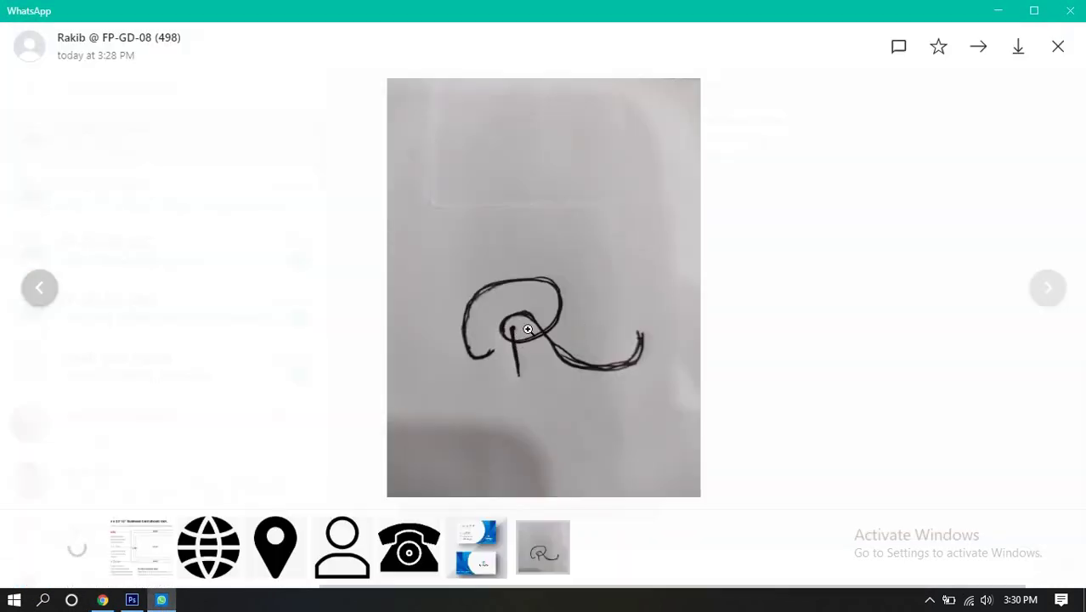
pyautogui.press('Escape')
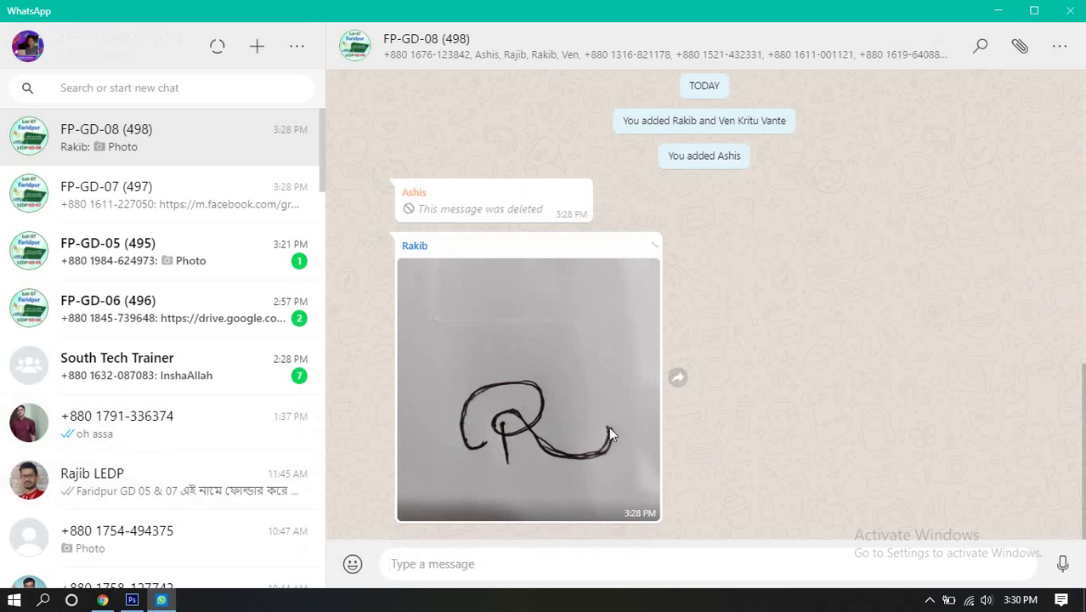
pyautogui.click(192, 259)
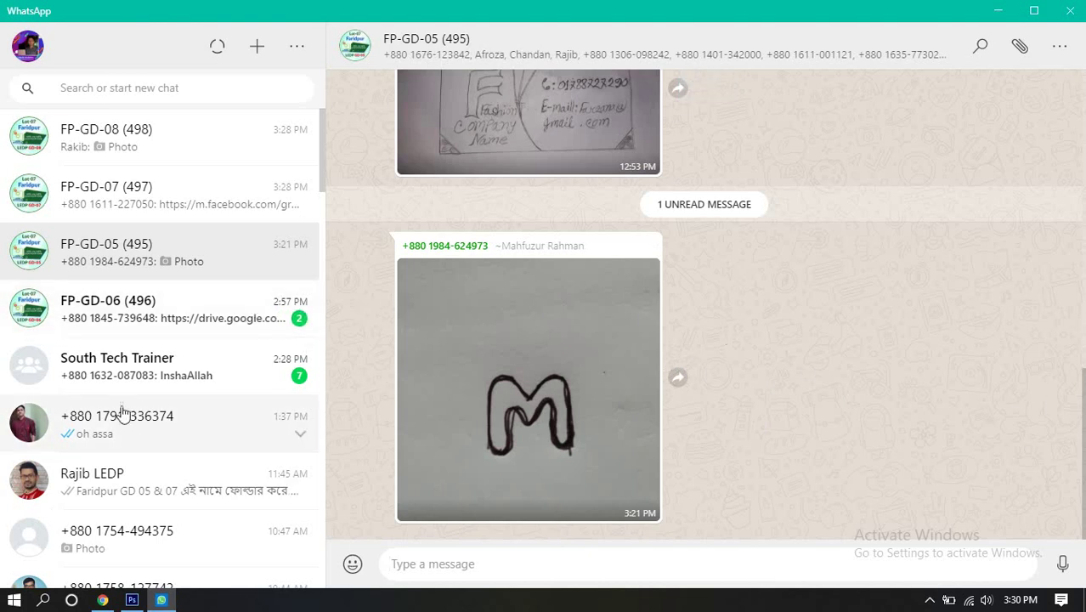
# View the image behind the Google Drive link in the FP-GD-06 chat, close its tab and maximize the browser window.
pyautogui.click(192, 314)
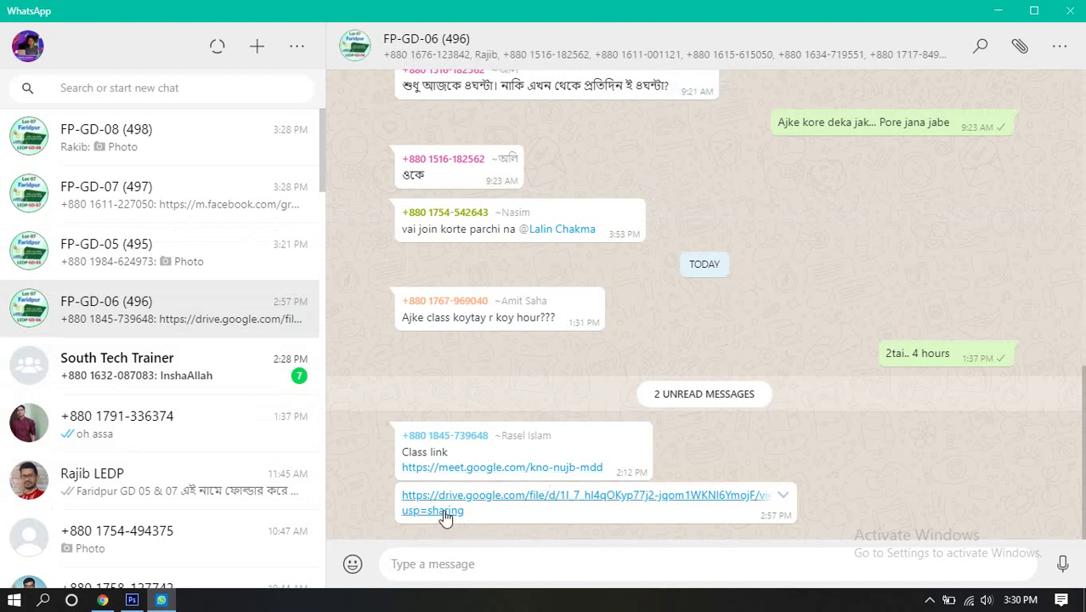
pyautogui.click(478, 502)
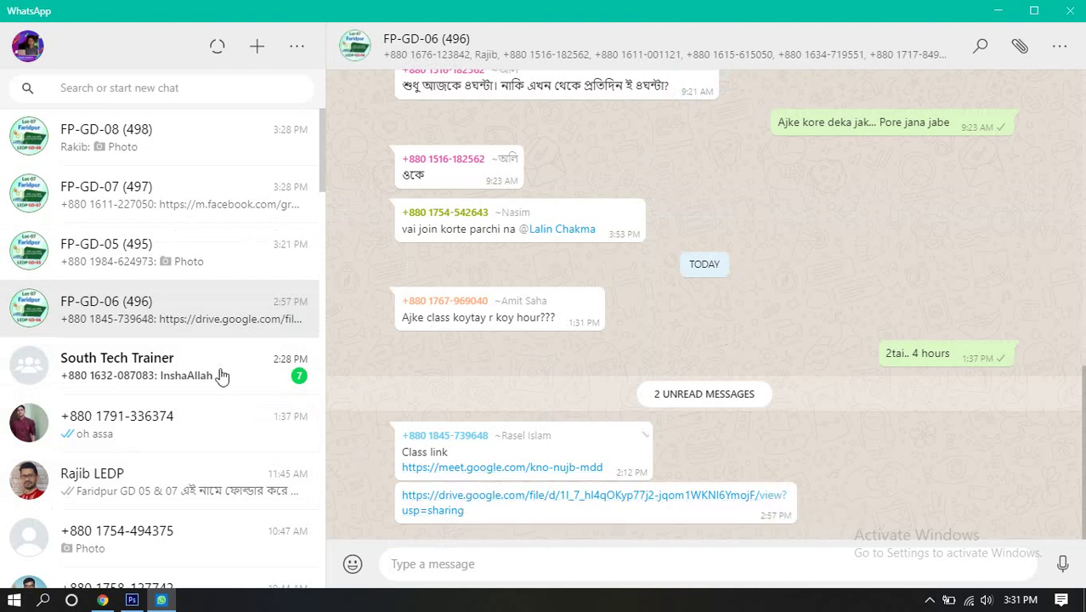
pyautogui.click(102, 600)
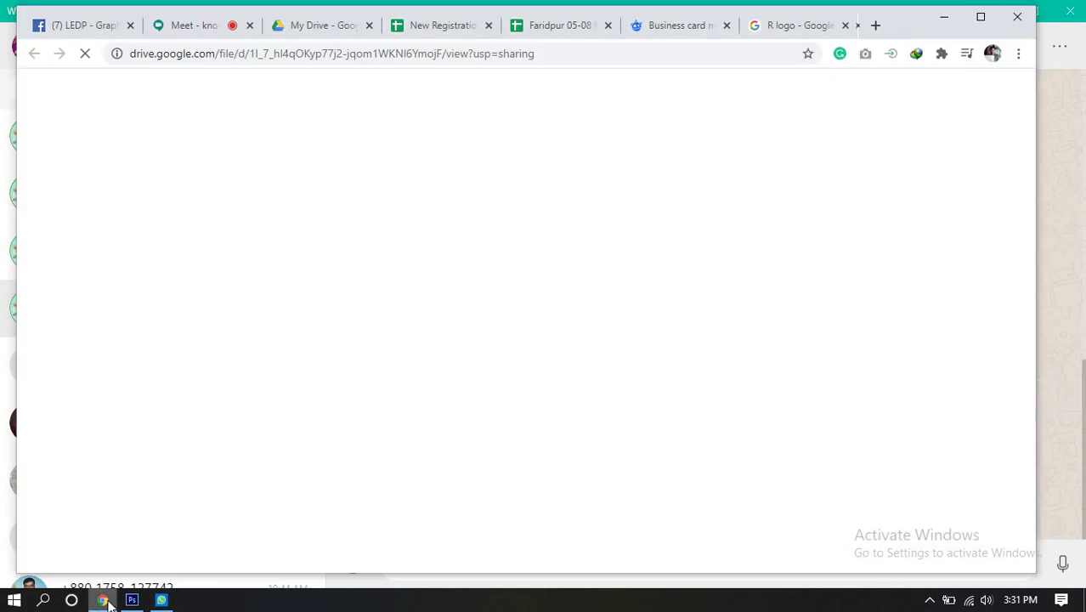
pyautogui.click(102, 600)
pyautogui.click(102, 601)
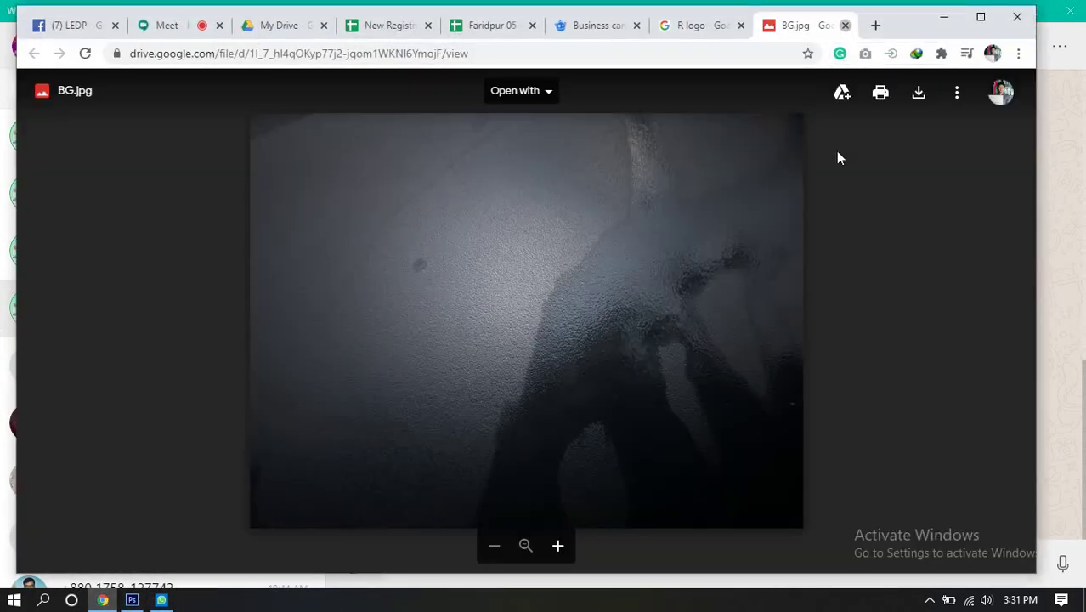
pyautogui.hotkey('ctrl', 'w')
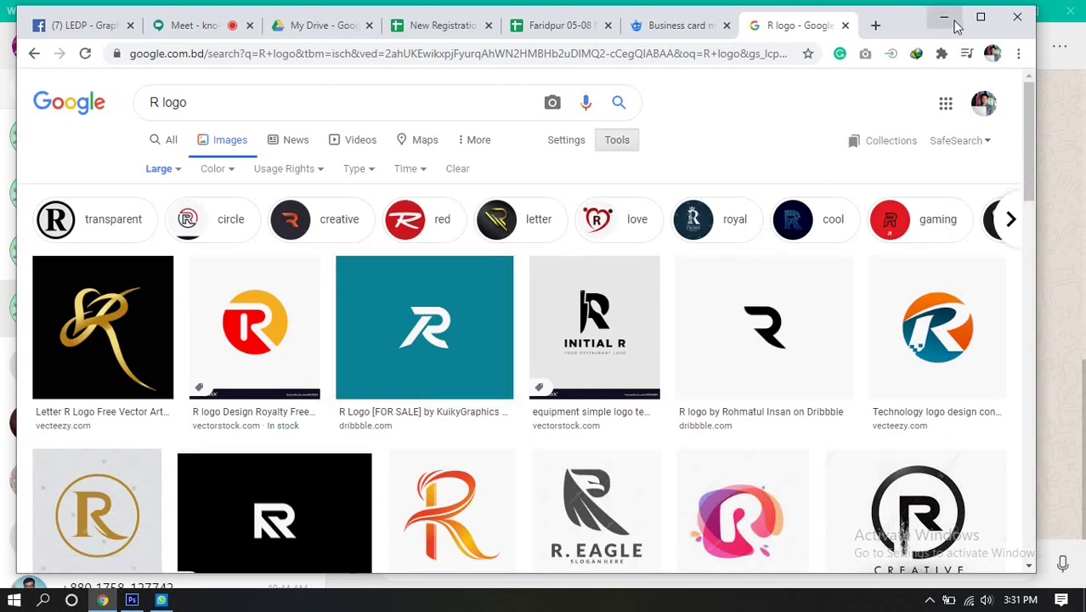
pyautogui.click(973, 20)
pyautogui.click(969, 31)
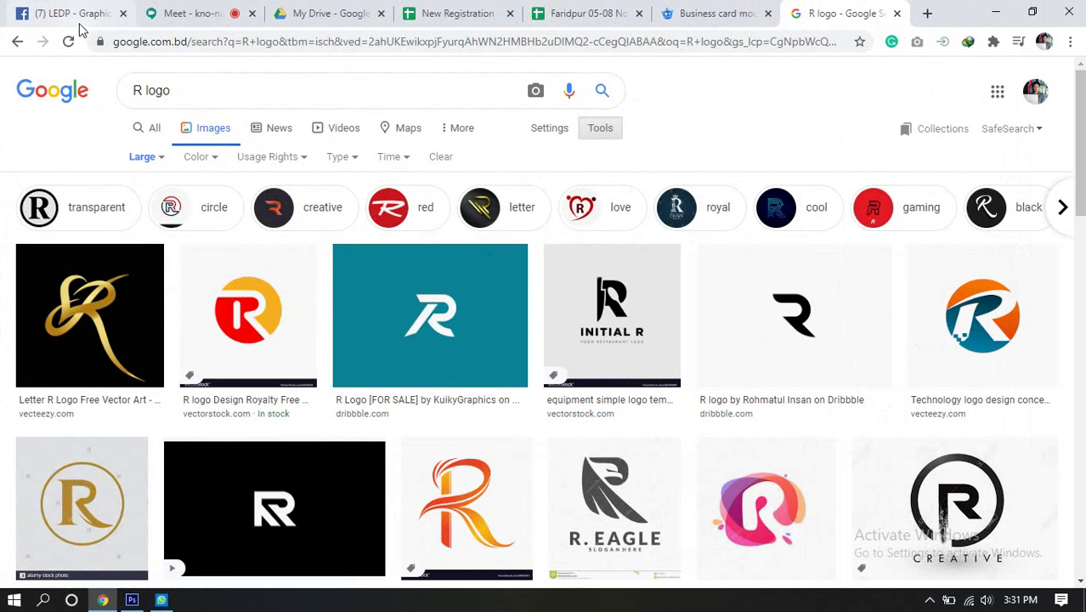
# Switch back to WhatsApp and view the N and R letter sketches from the FP-GD-08 group at full size.
pyautogui.moveTo(162, 601)
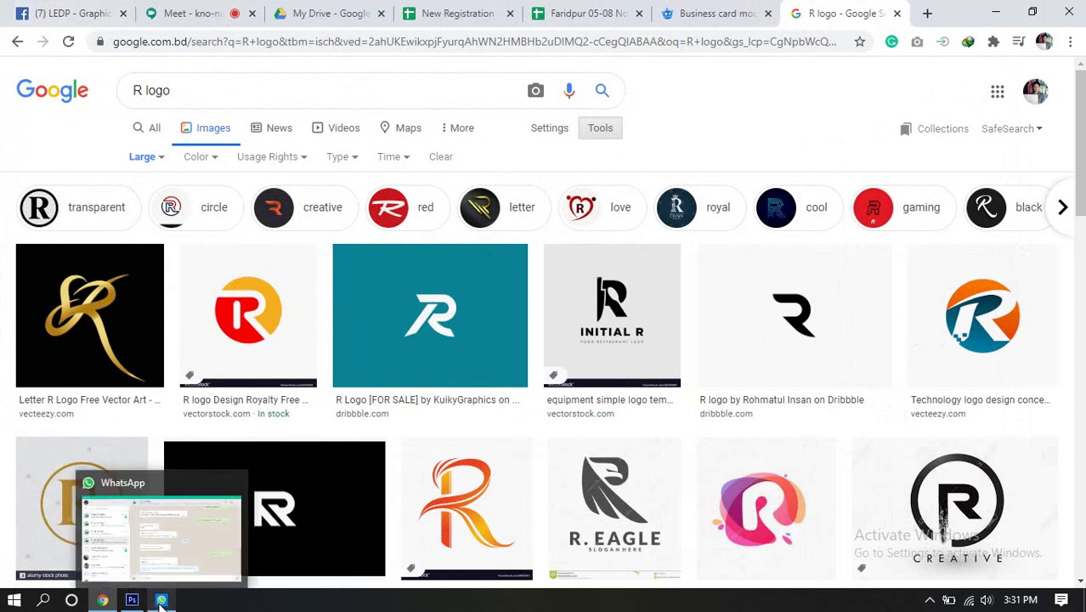
pyautogui.click(187, 544)
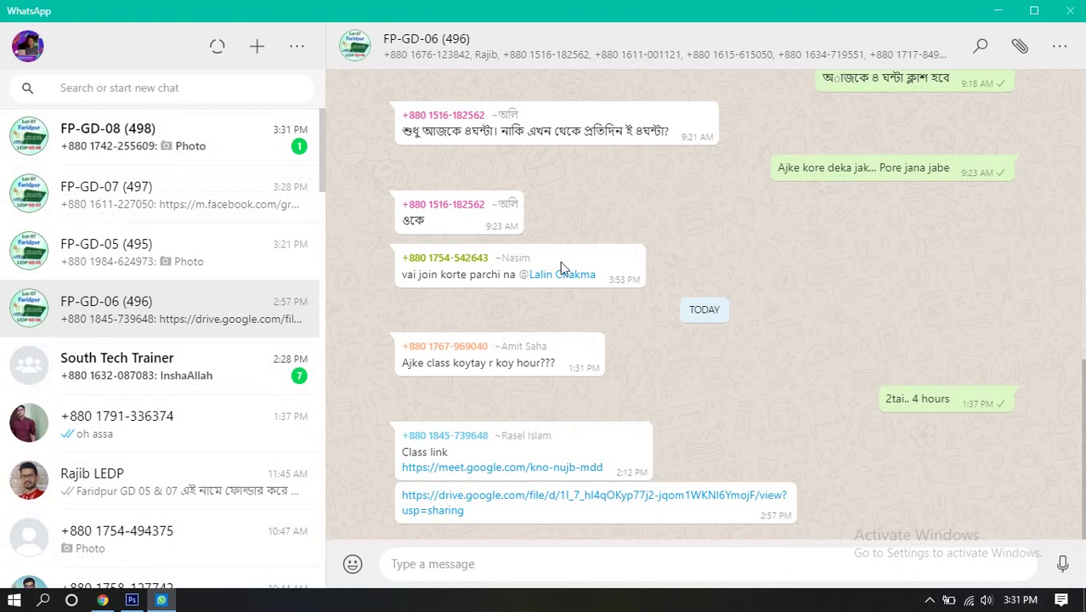
pyautogui.click(202, 205)
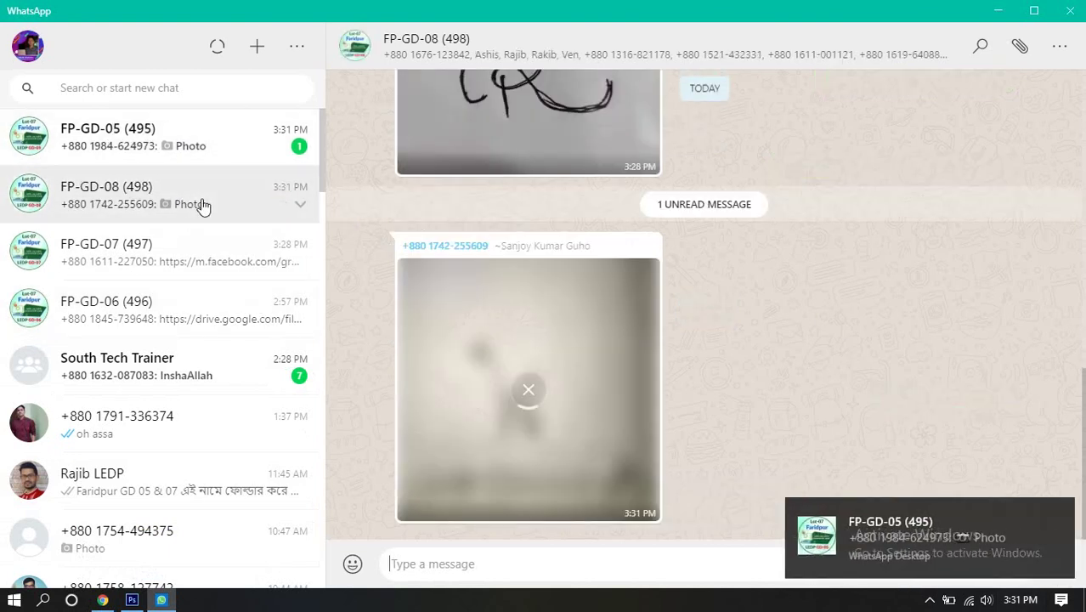
pyautogui.scroll(2, 771, 357)
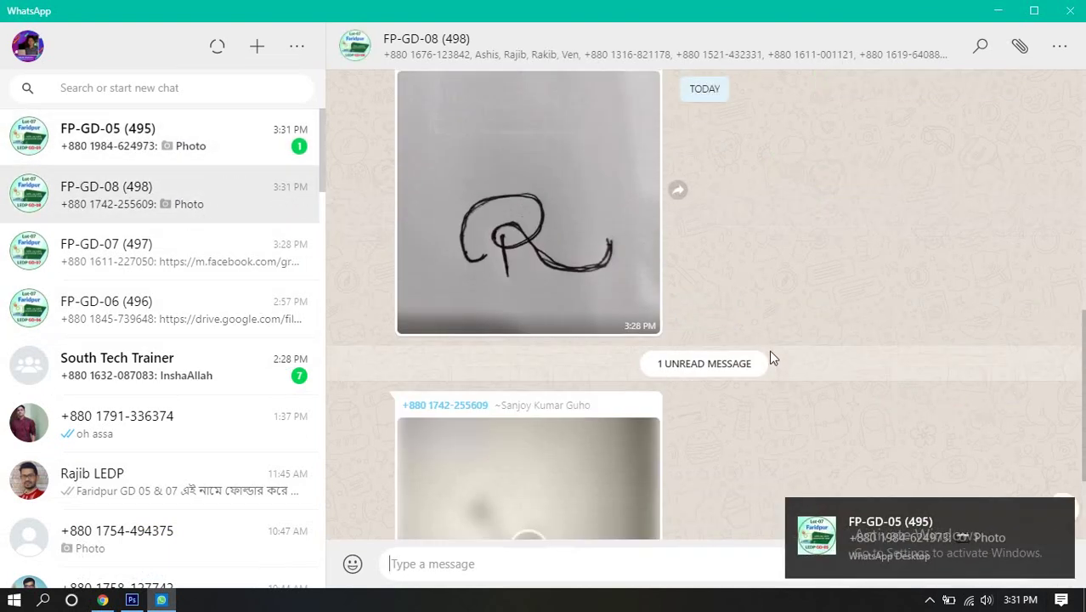
pyautogui.scroll(2, 725, 339)
pyautogui.scroll(-5, 724, 339)
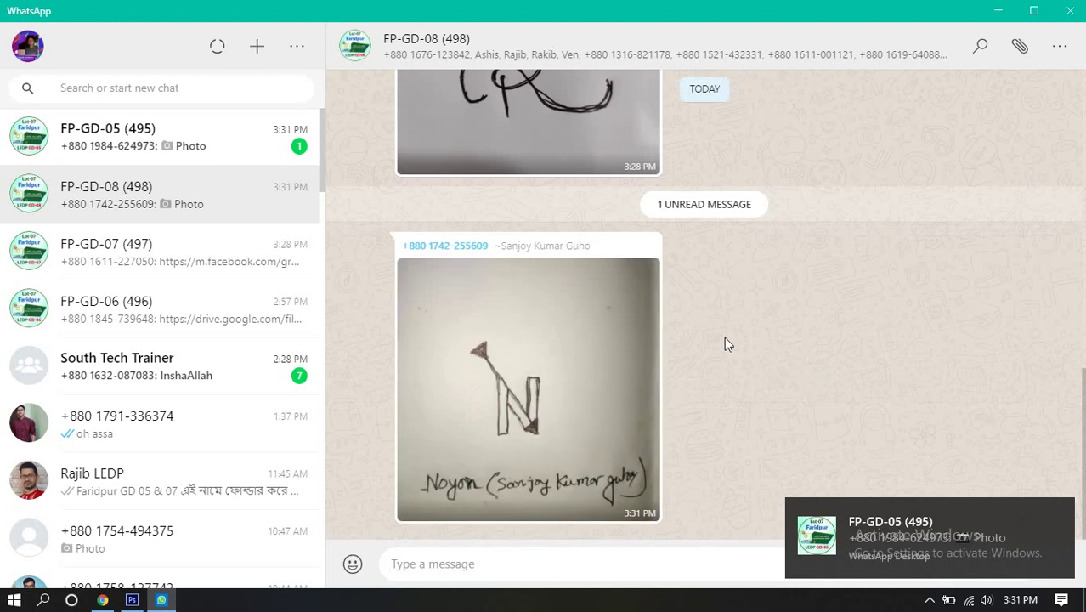
pyautogui.click(506, 369)
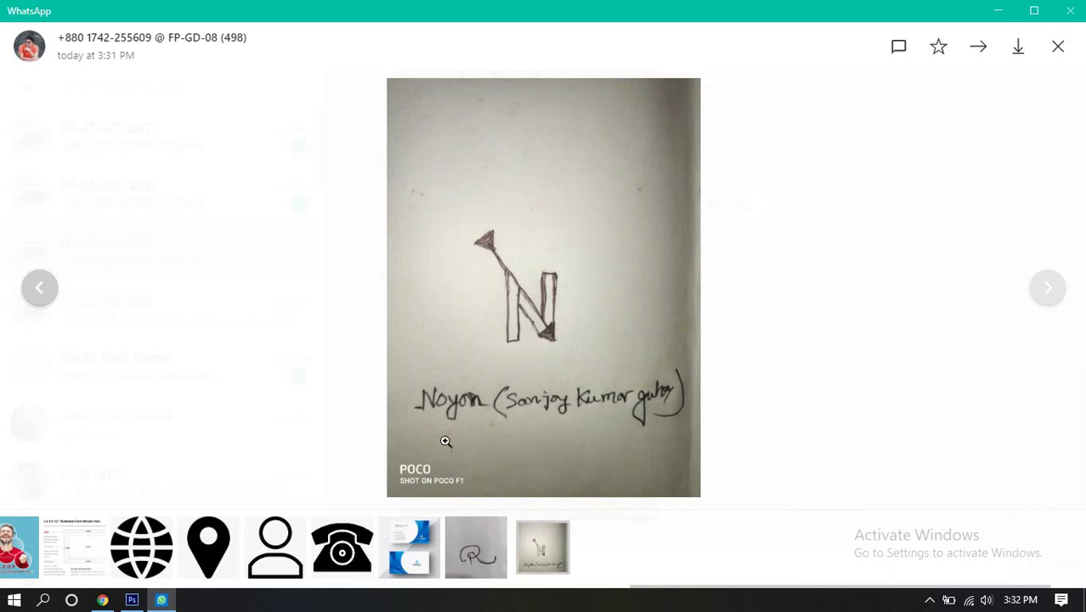
pyautogui.click(484, 542)
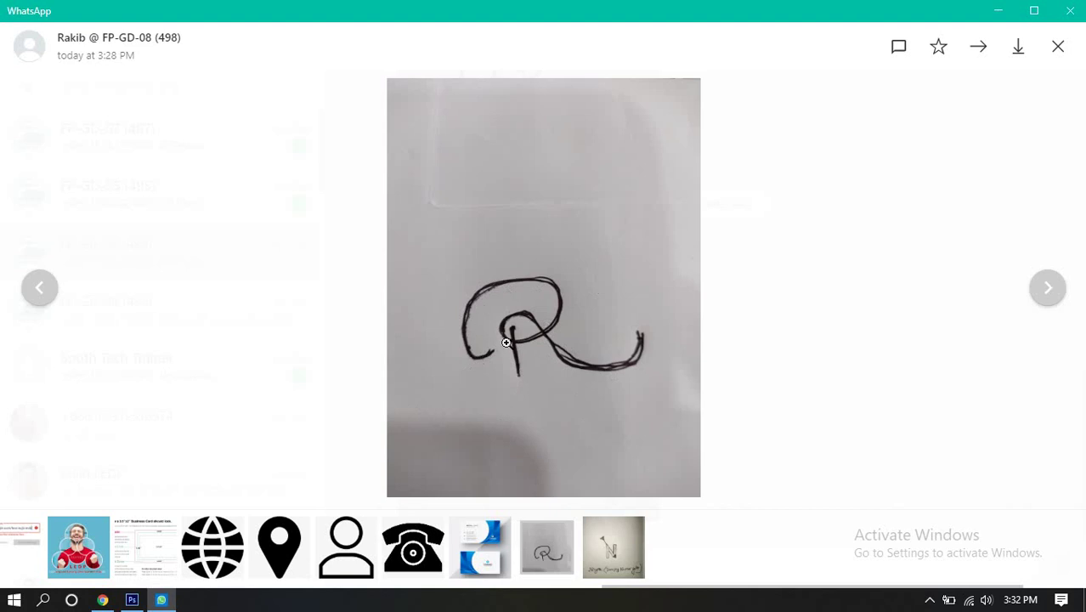
pyautogui.click(1058, 47)
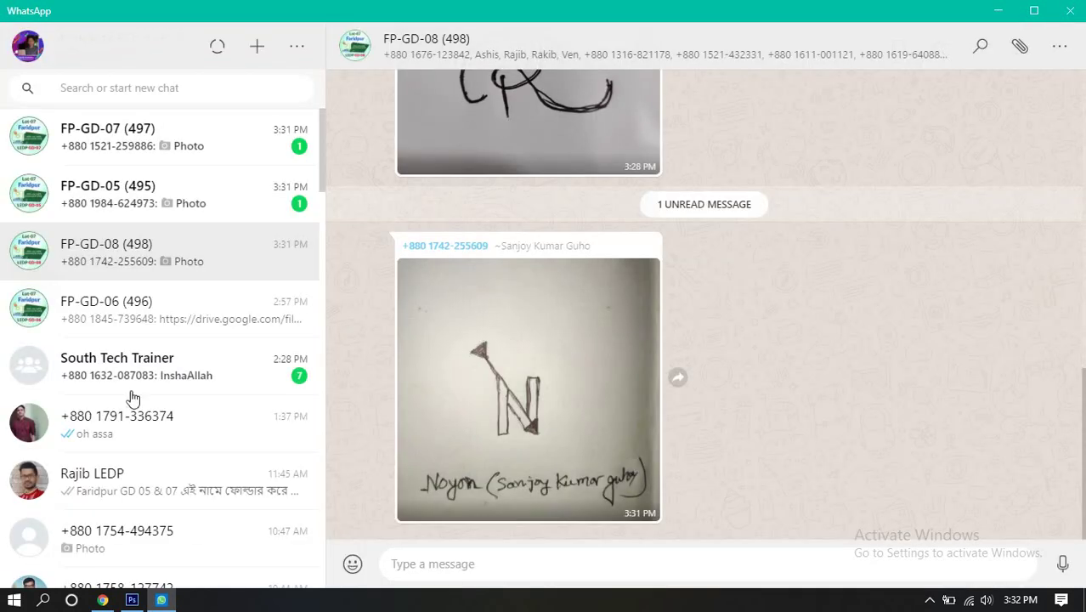
# Review the M letter sketches posted in the FP-GD-05 group chat.
pyautogui.click(224, 211)
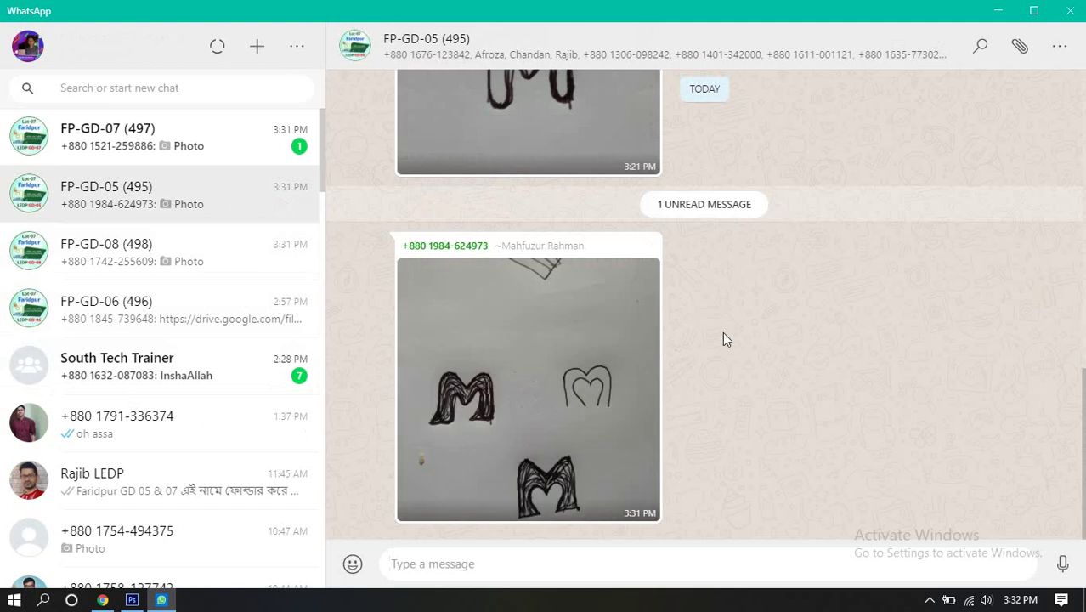
pyautogui.scroll(5, 723, 340)
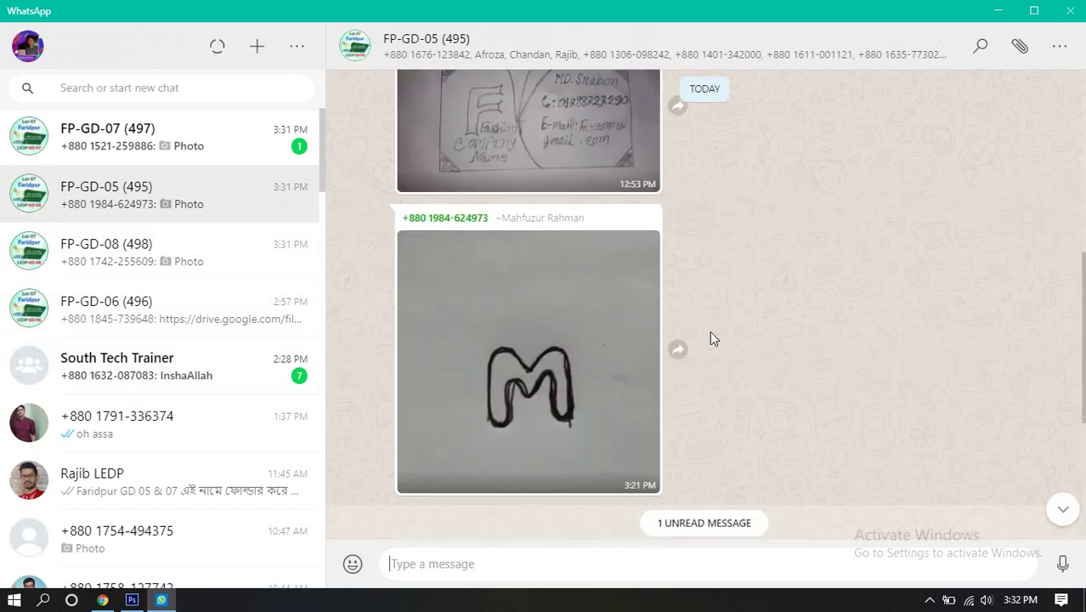
pyautogui.scroll(3, 710, 331)
pyautogui.scroll(-3, 710, 328)
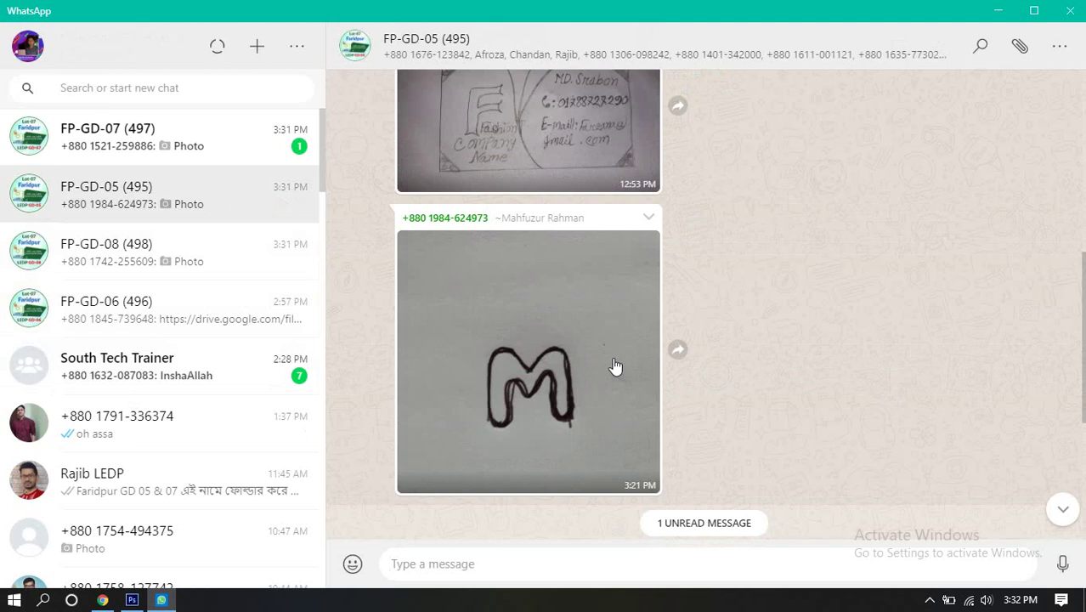
pyautogui.scroll(-4, 611, 374)
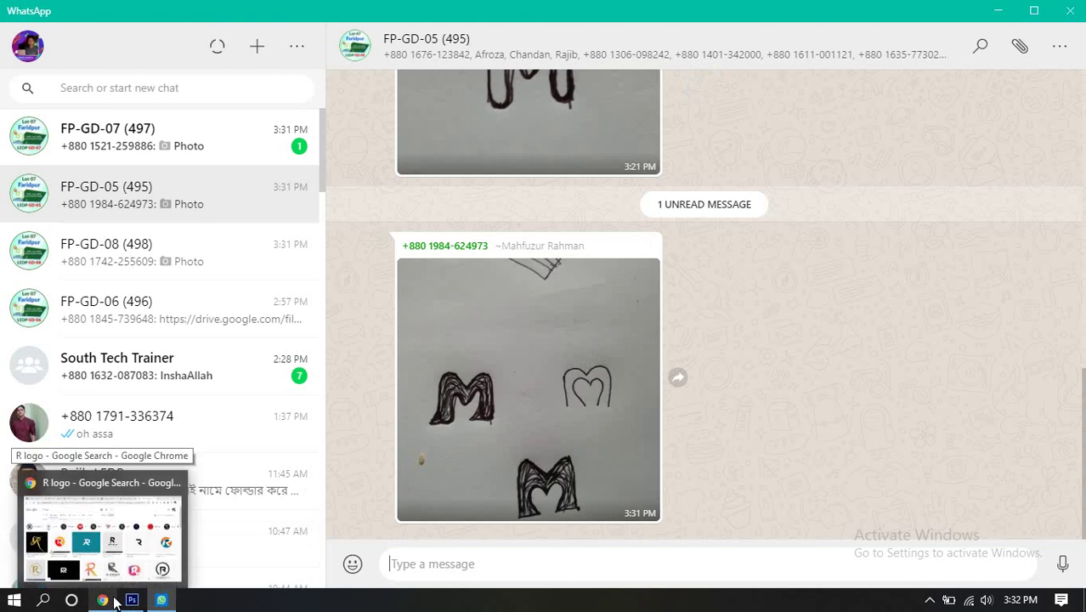
# Open the FP-GD-07 WhatsApp group and view its newest sketch, captioned "Finishing line types design", at full size.
pyautogui.moveTo(108, 602)
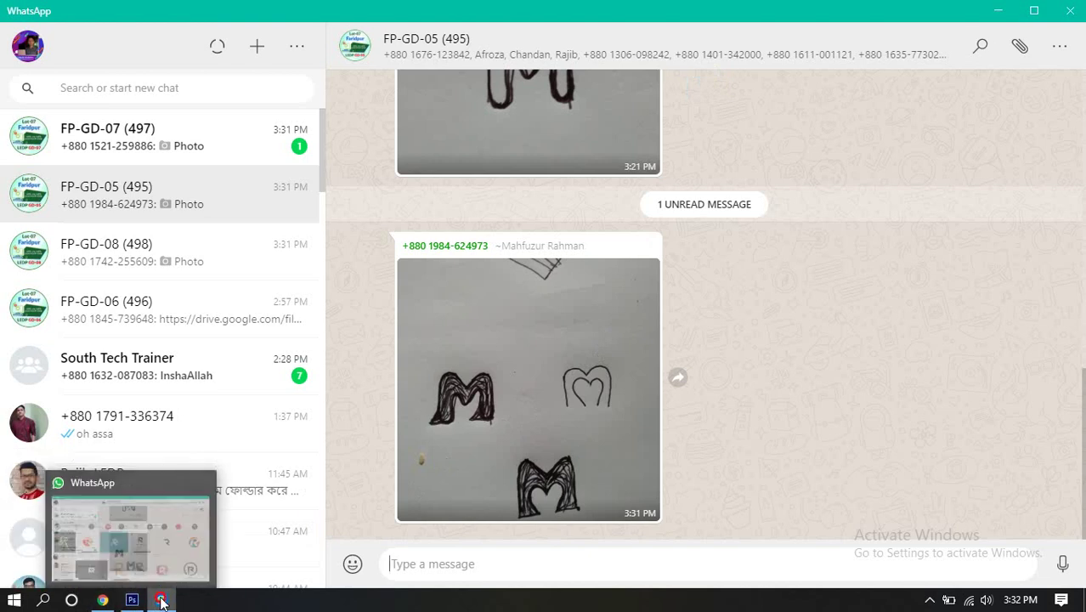
pyautogui.click(102, 600)
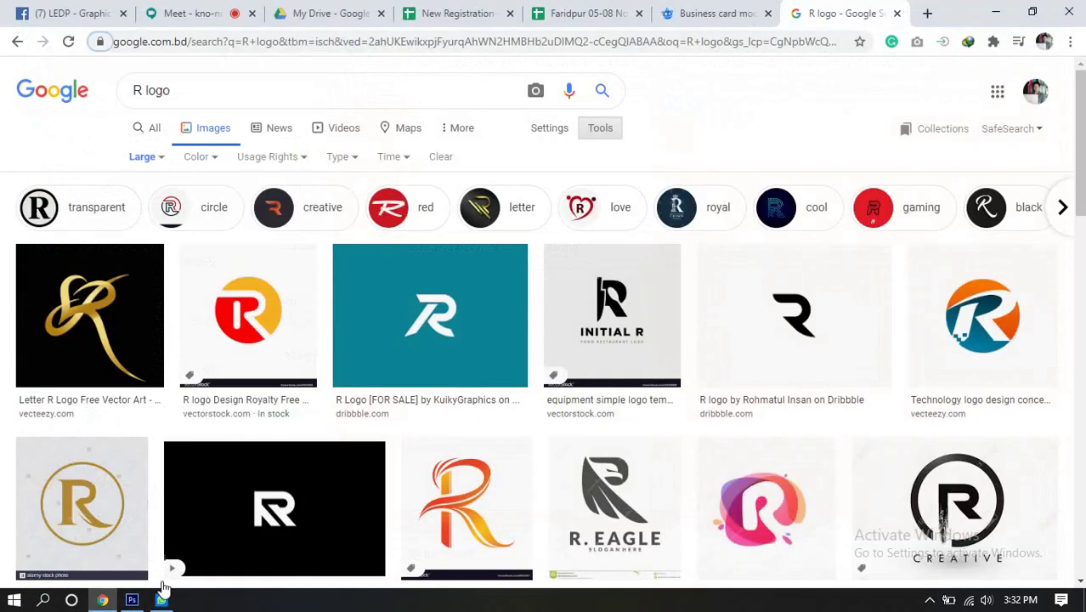
pyautogui.moveTo(162, 600)
pyautogui.click(176, 502)
pyautogui.click(219, 141)
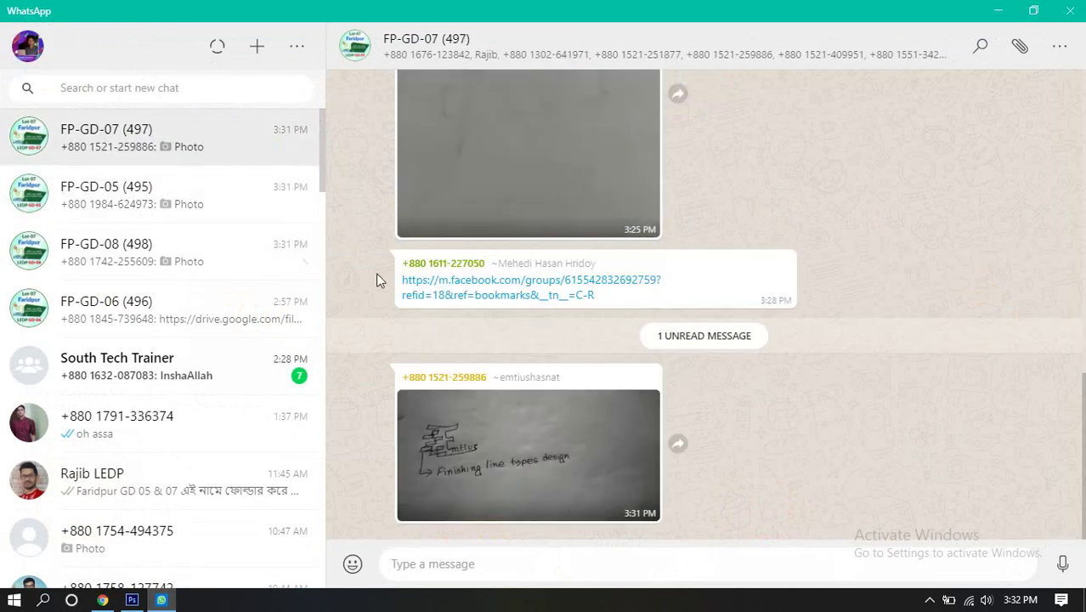
pyautogui.click(502, 423)
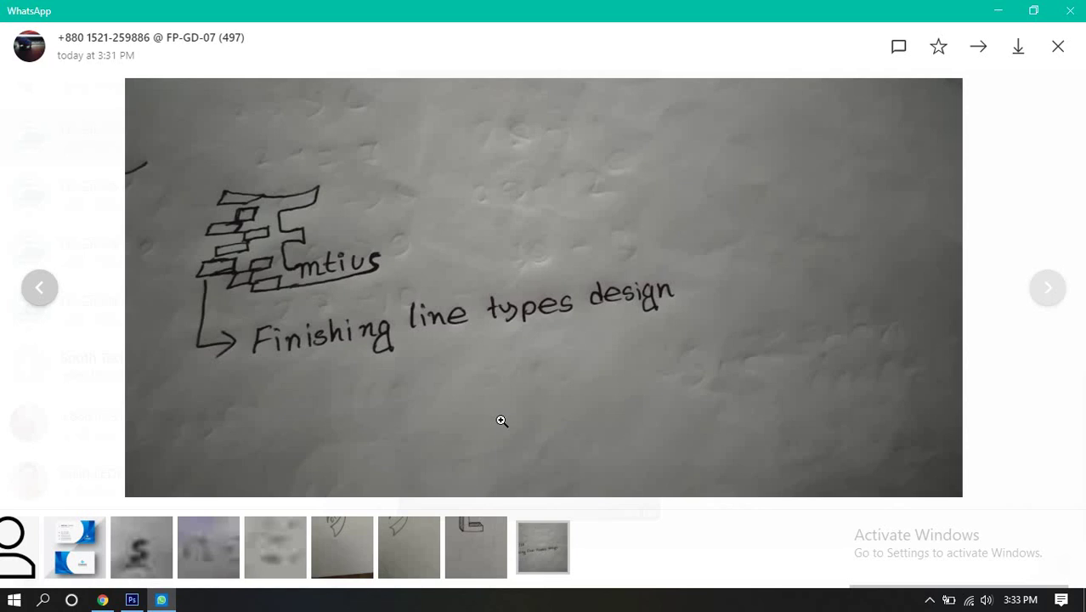
pyautogui.click(1058, 47)
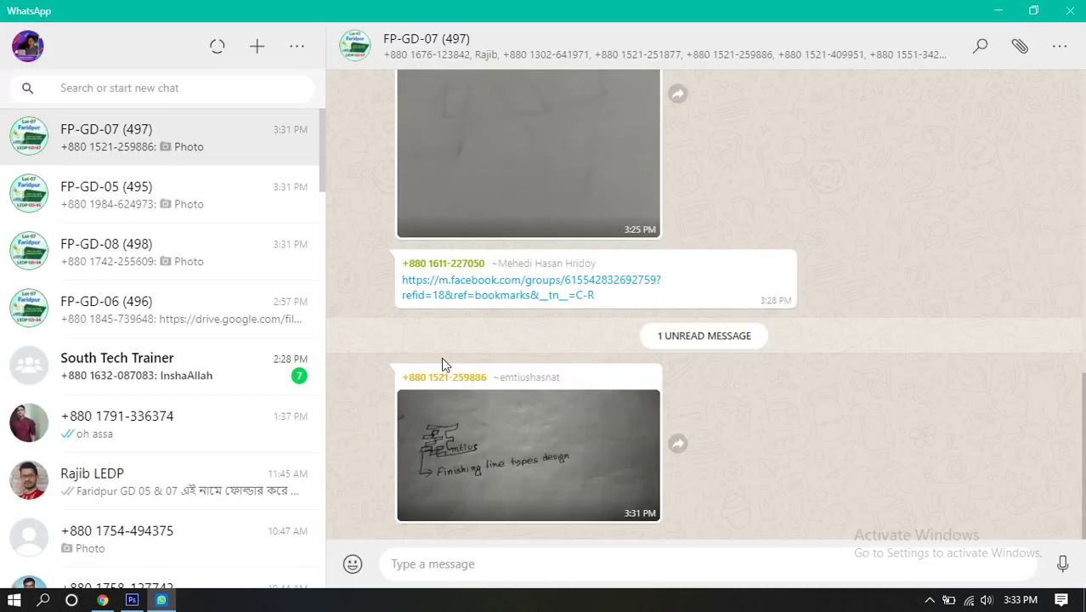
# Look through the earlier letter sketches posted today in the FP-GD-07 chat.
pyautogui.scroll(3, 481, 403)
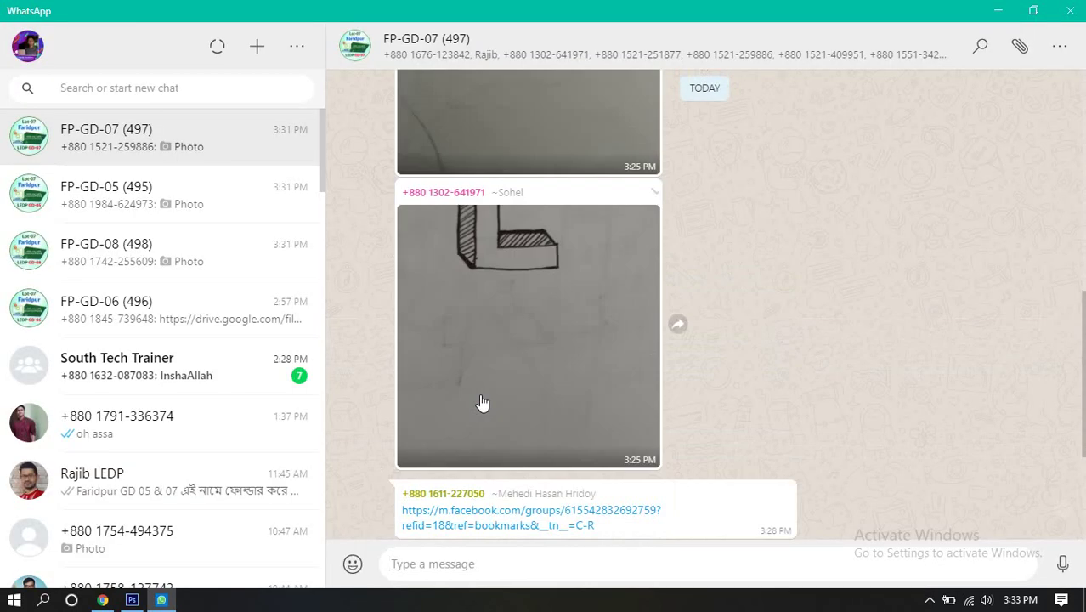
pyautogui.scroll(2, 482, 403)
pyautogui.scroll(-5, 481, 362)
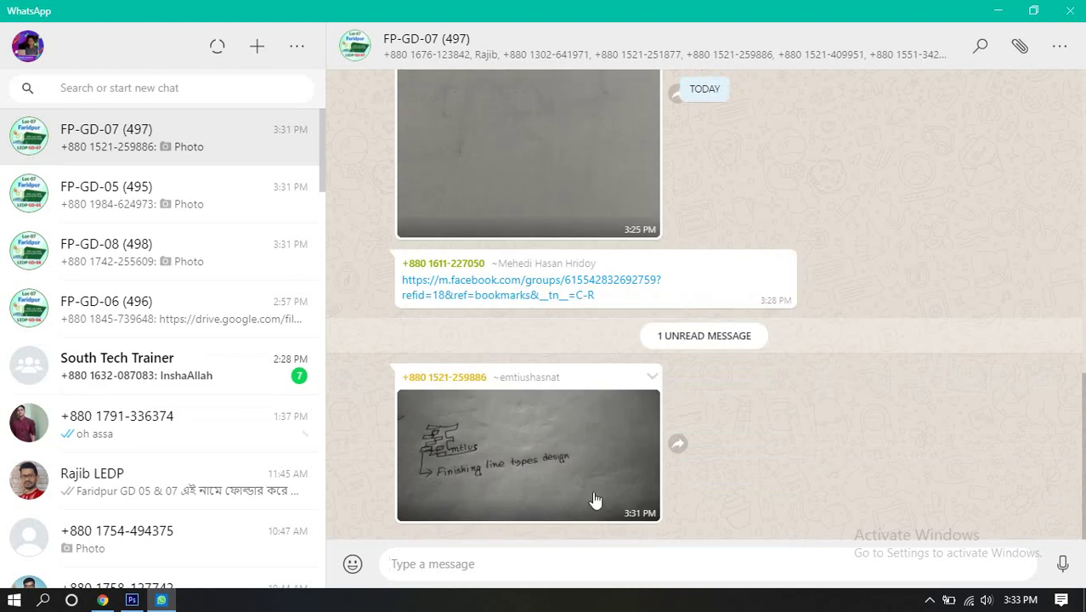
pyautogui.scroll(6, 585, 400)
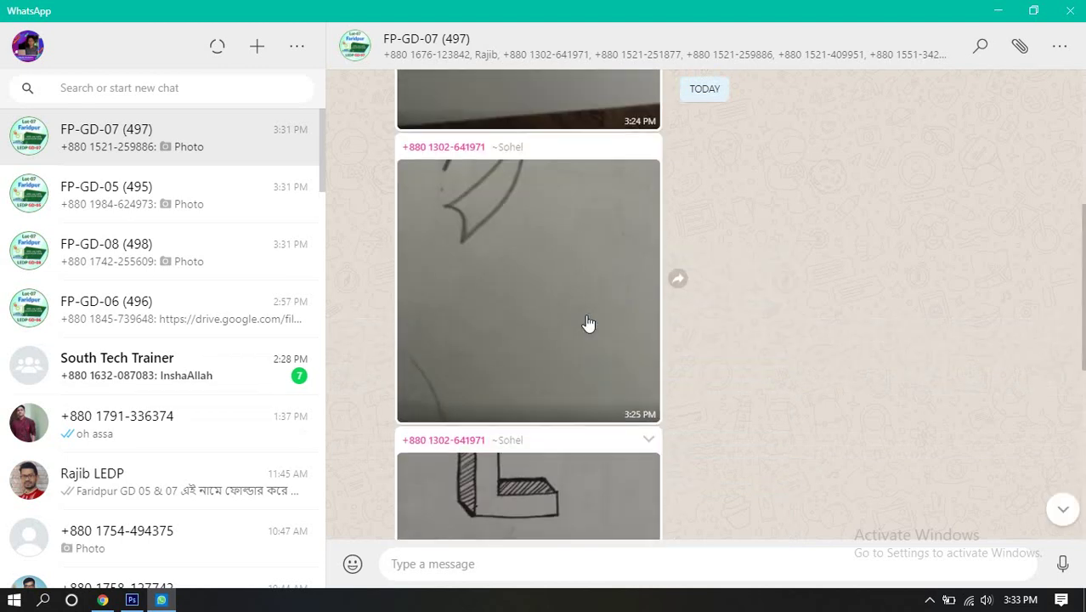
pyautogui.scroll(-6, 588, 324)
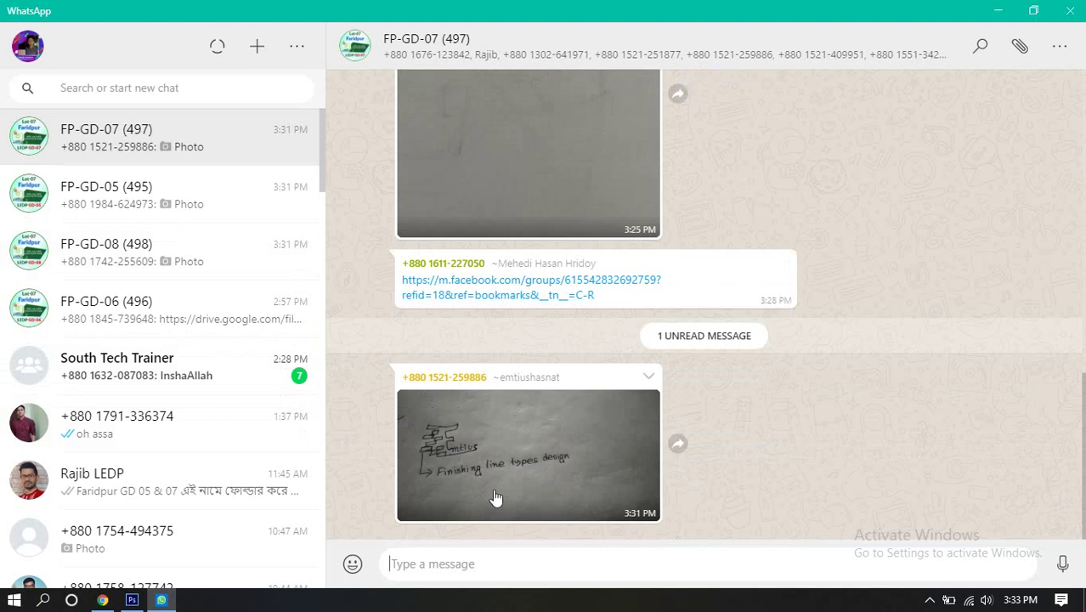
pyautogui.scroll(1, 465, 325)
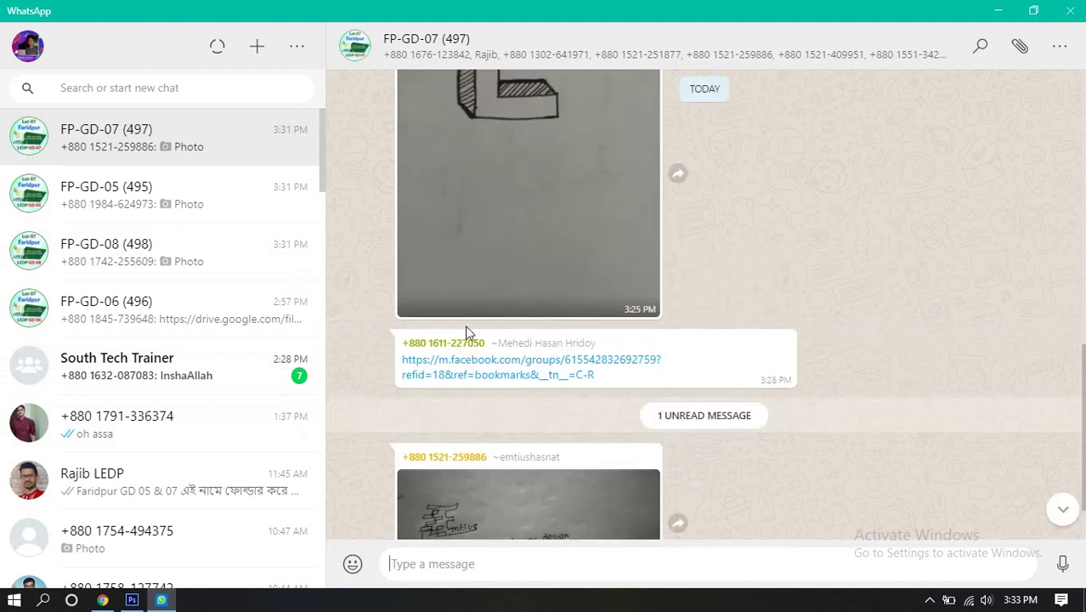
pyautogui.scroll(2, 465, 325)
pyautogui.scroll(-3, 451, 330)
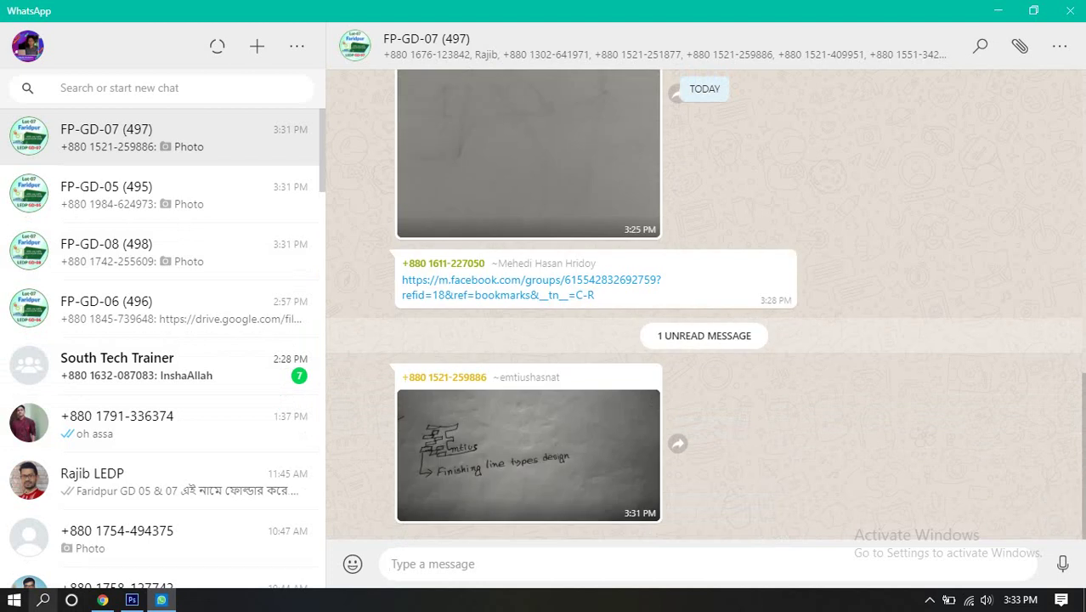
# Switch to the Google Meet call in Chrome and start presenting the entire screen to the participants.
pyautogui.click(102, 600)
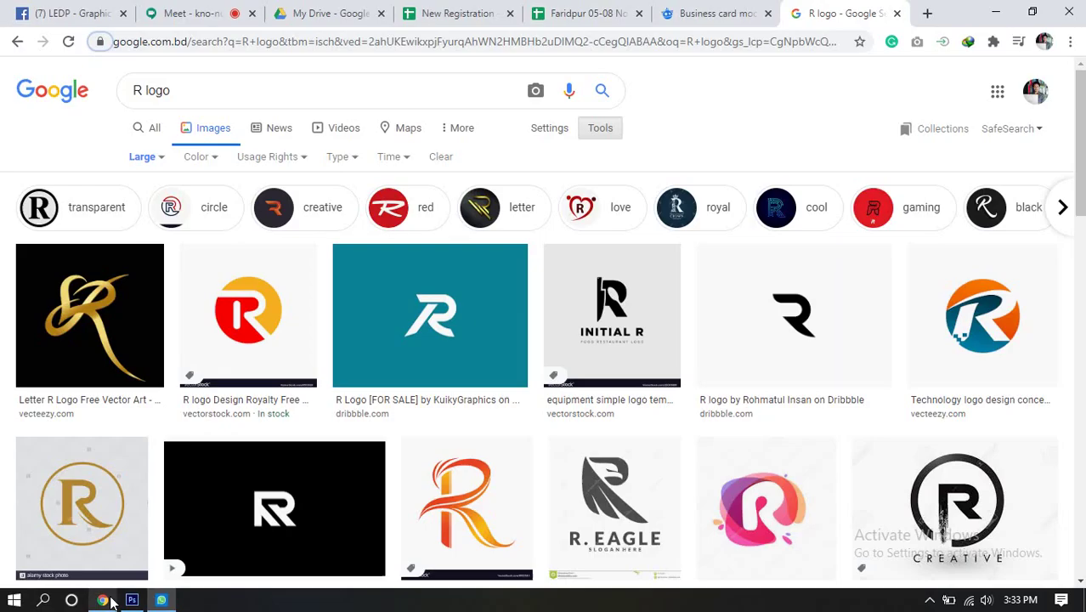
pyautogui.click(204, 13)
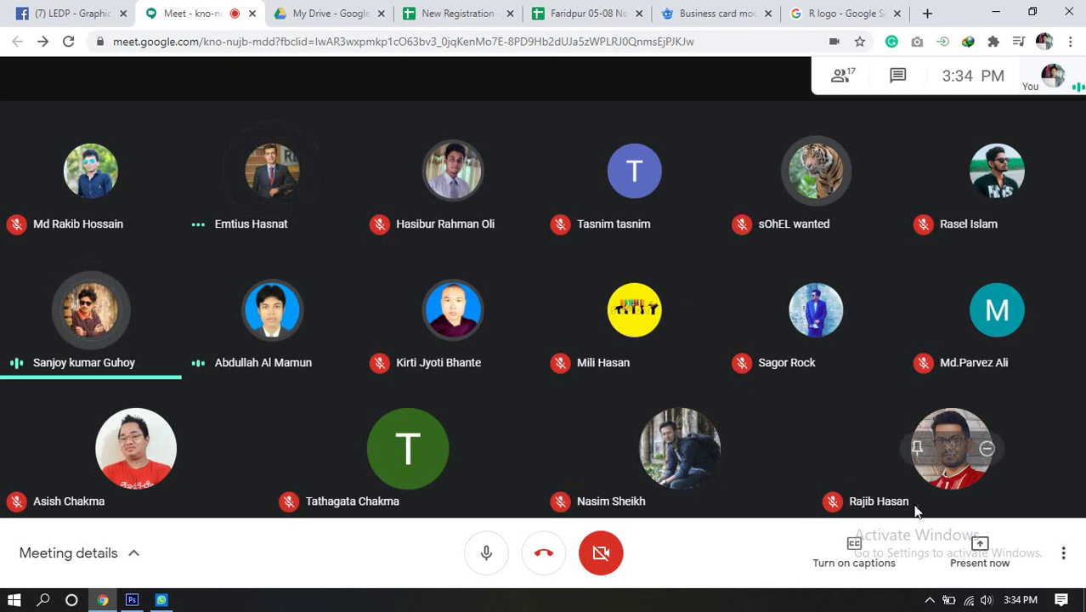
pyautogui.click(986, 553)
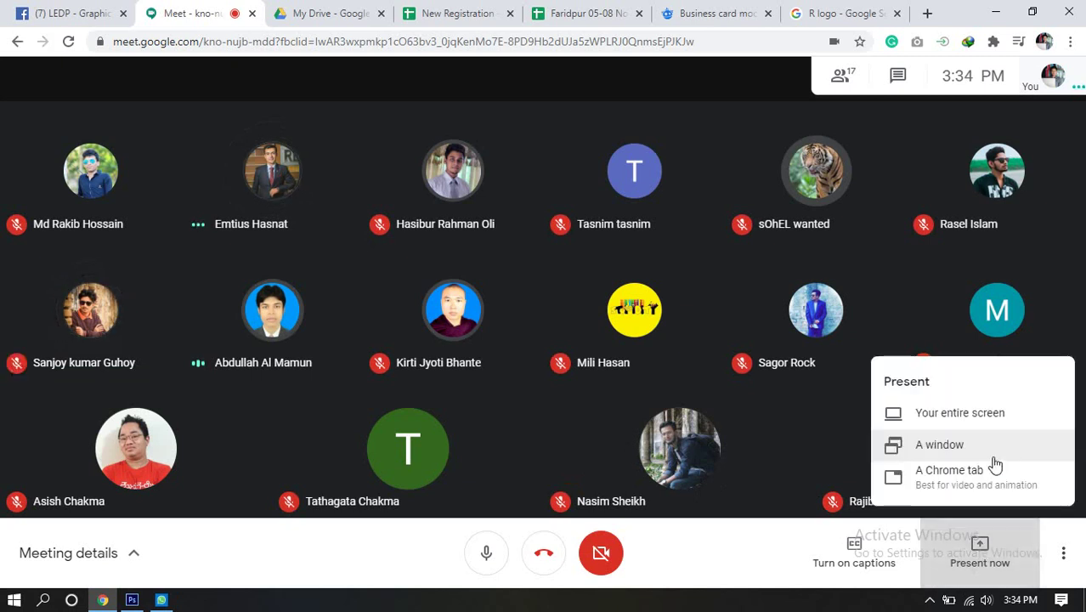
pyautogui.click(928, 414)
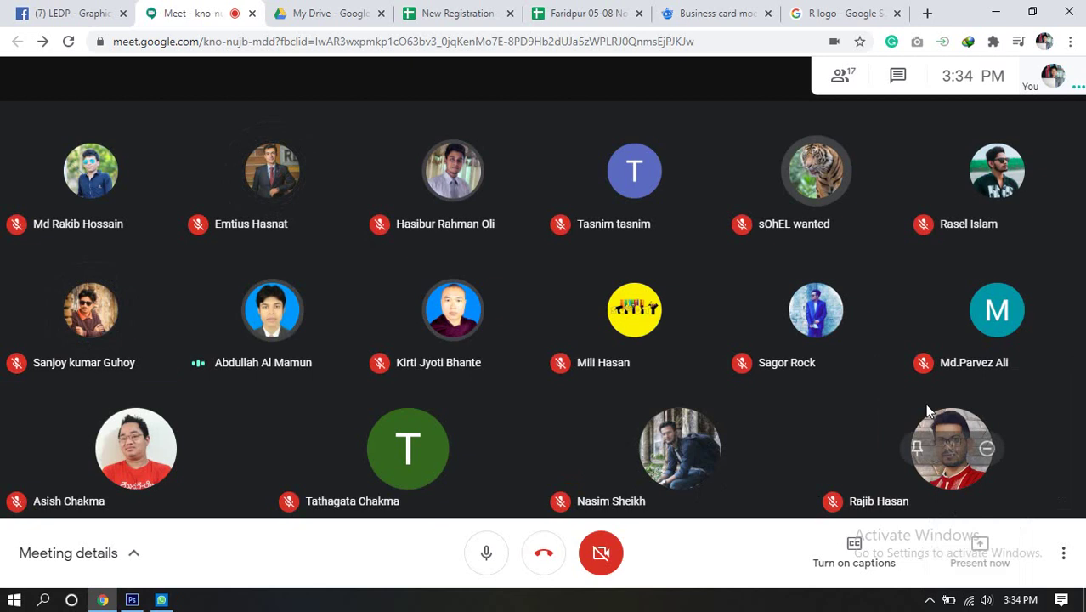
pyautogui.click(578, 314)
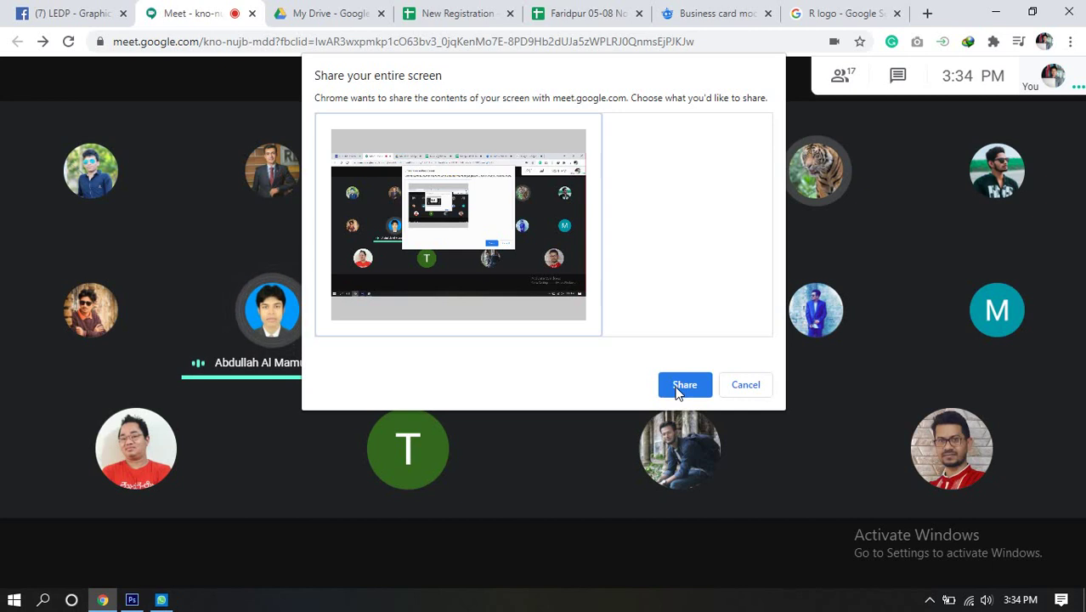
pyautogui.click(679, 391)
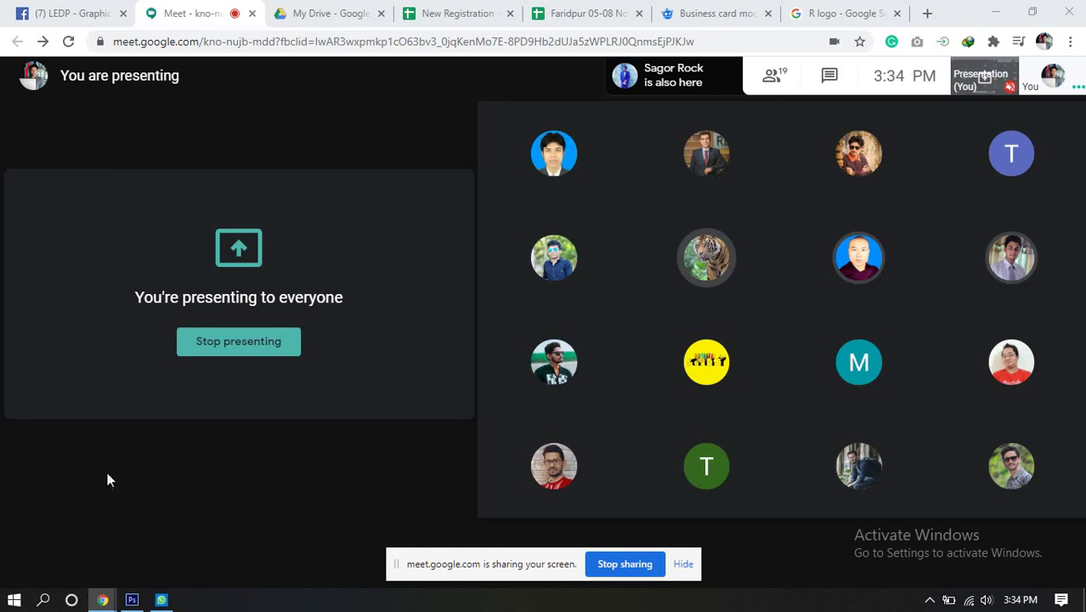
# Switch to WhatsApp and view the two latest M sketch photos from the FP-GD-05 group at full size.
pyautogui.click(160, 600)
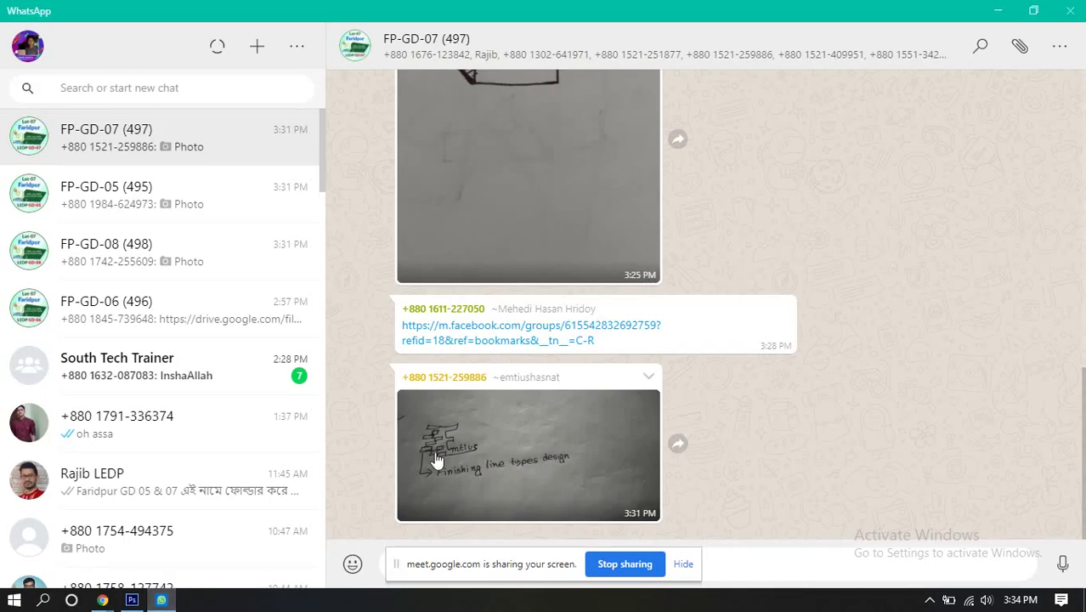
pyautogui.click(113, 198)
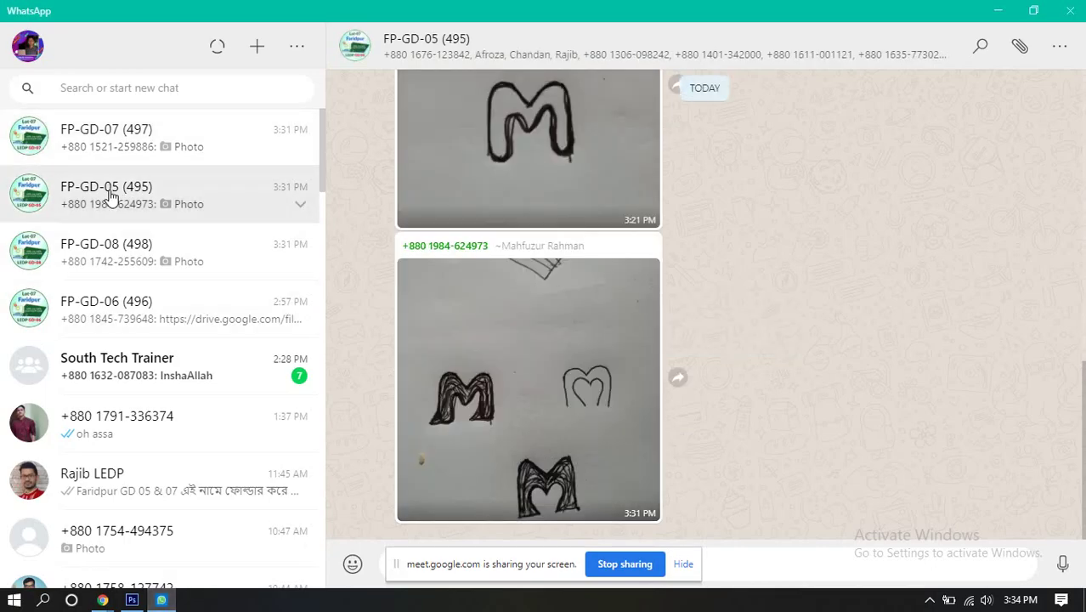
pyautogui.click(527, 381)
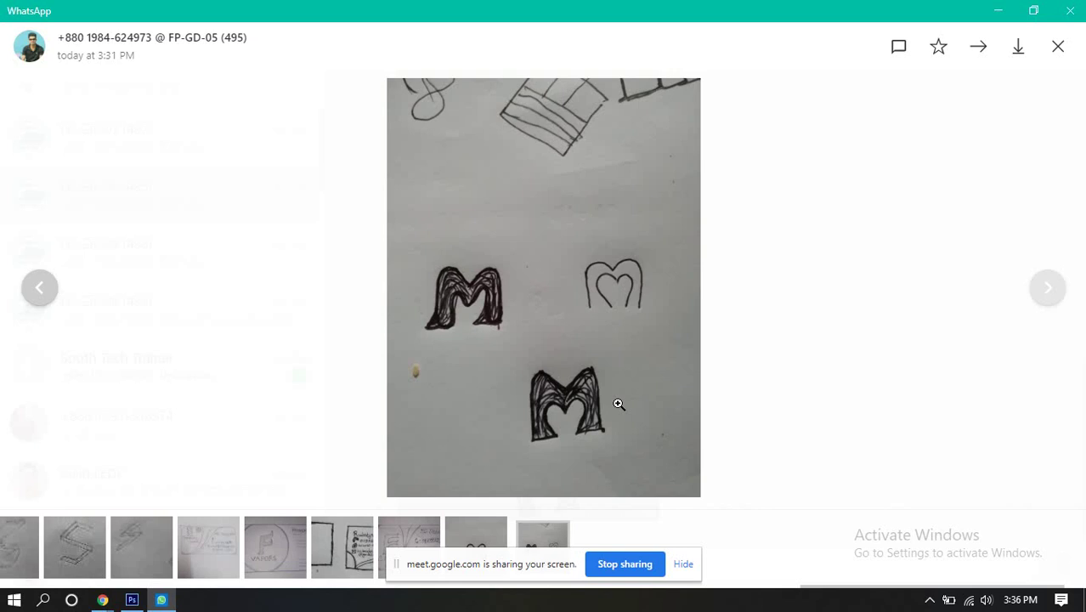
pyautogui.click(487, 535)
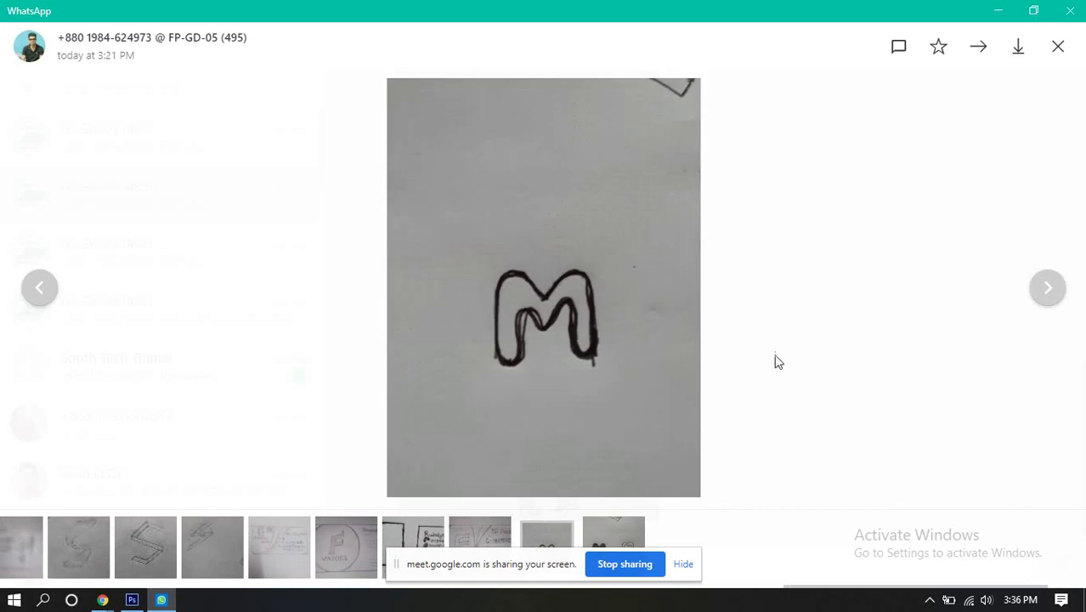
pyautogui.click(1059, 46)
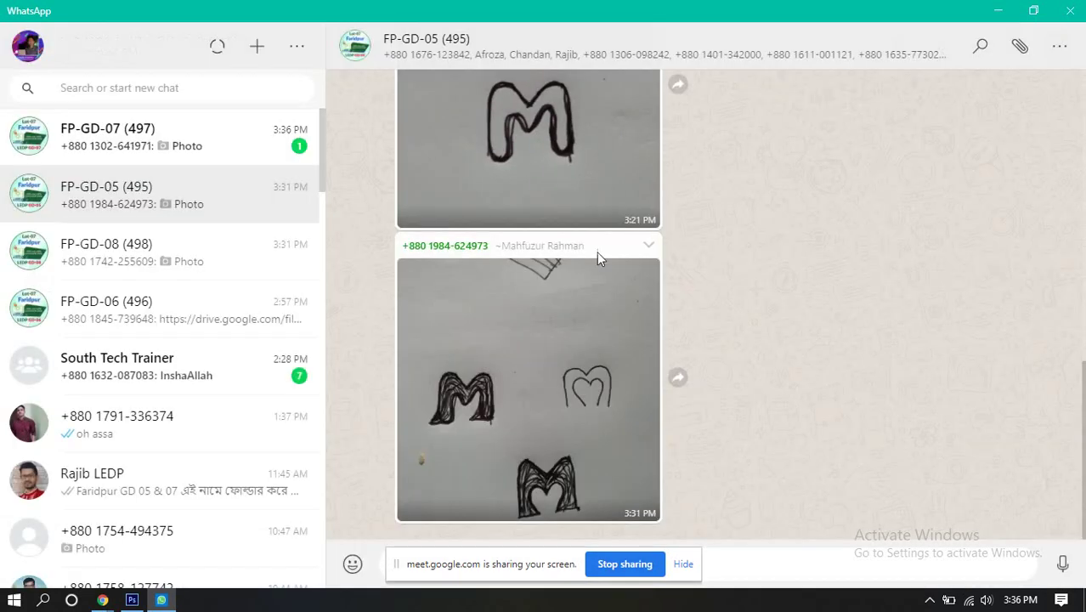
# Review the new S sketch in the FP-GD-07 group along with the earlier logo and business card sketches.
pyautogui.click(226, 139)
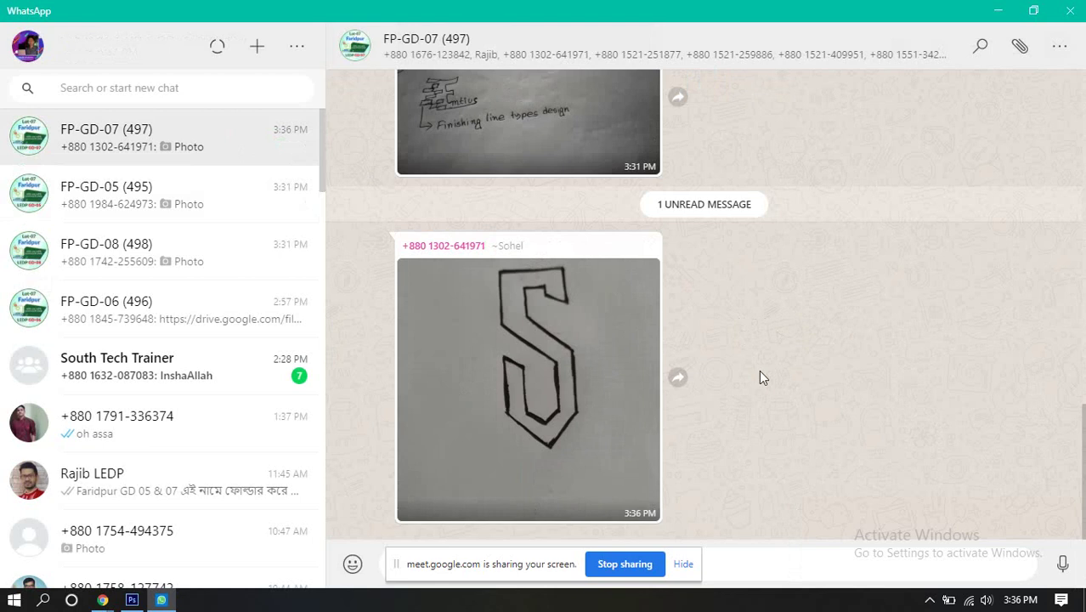
pyautogui.scroll(5, 618, 413)
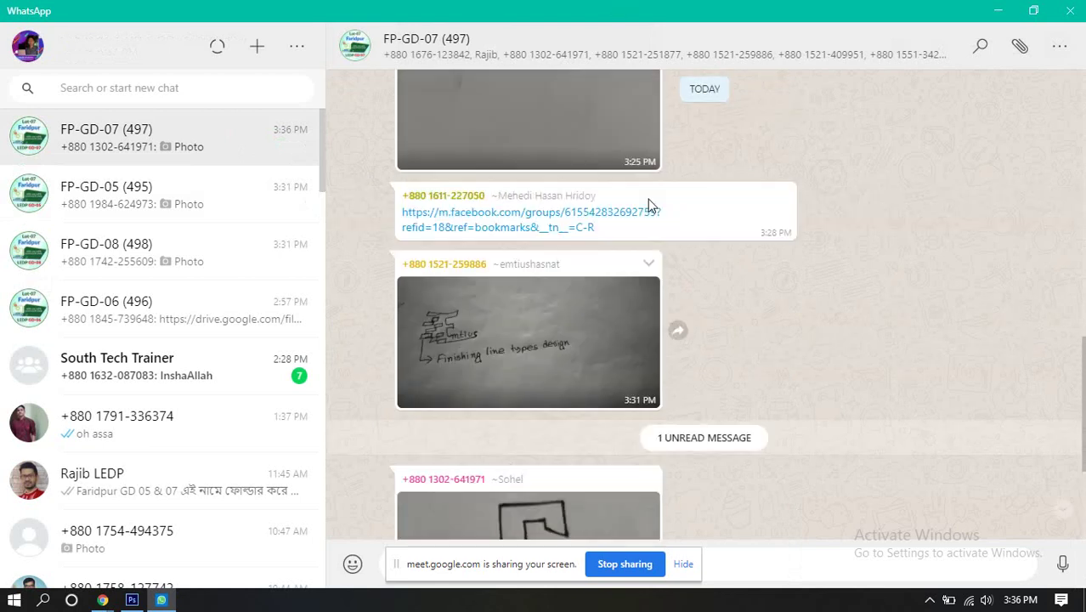
pyautogui.scroll(10, 656, 225)
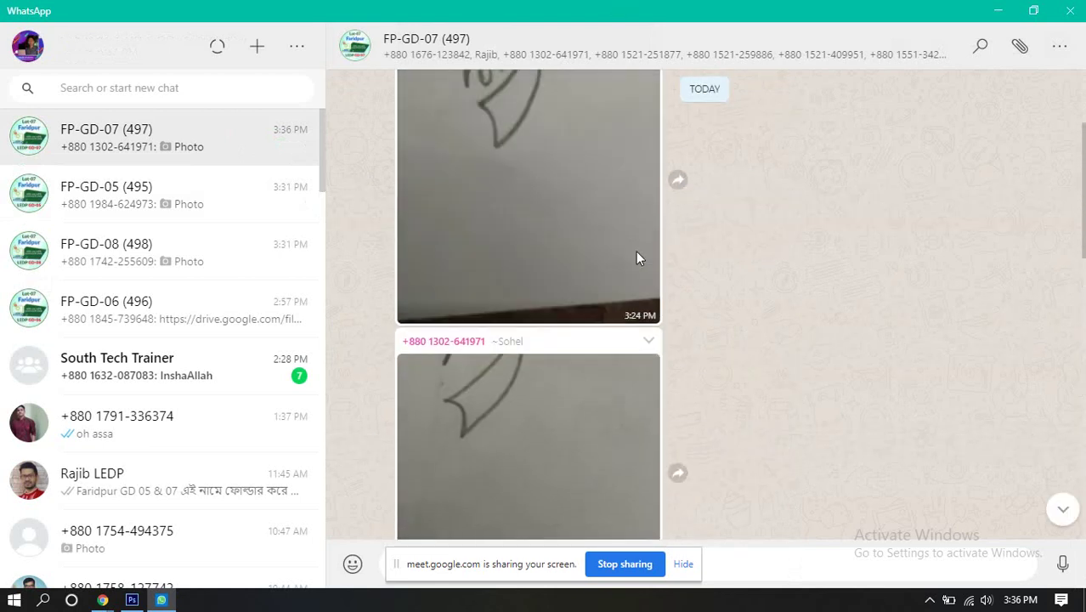
pyautogui.scroll(8, 633, 264)
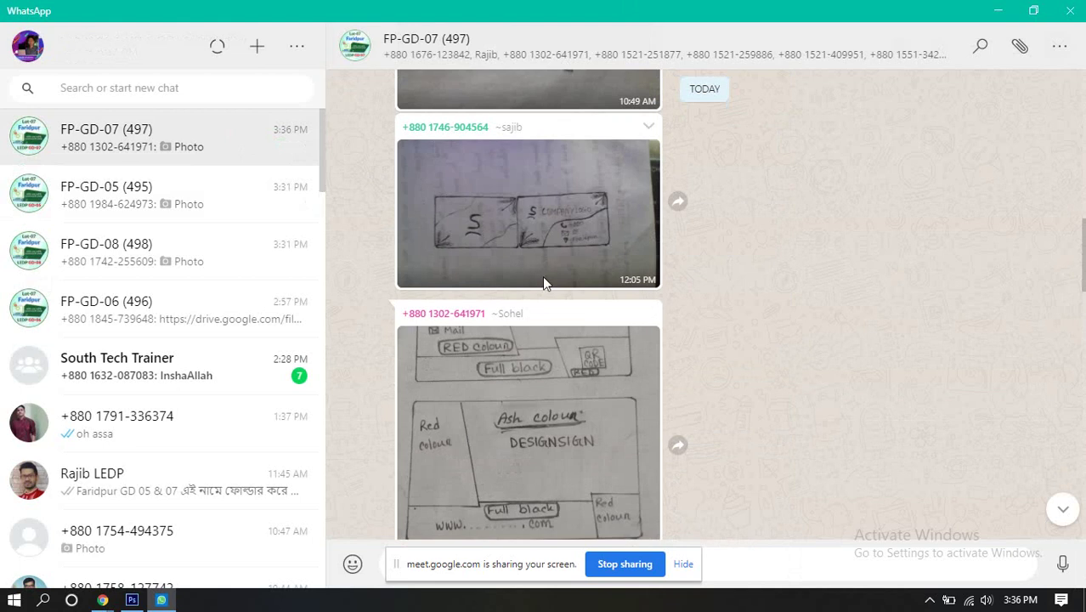
pyautogui.scroll(4, 514, 336)
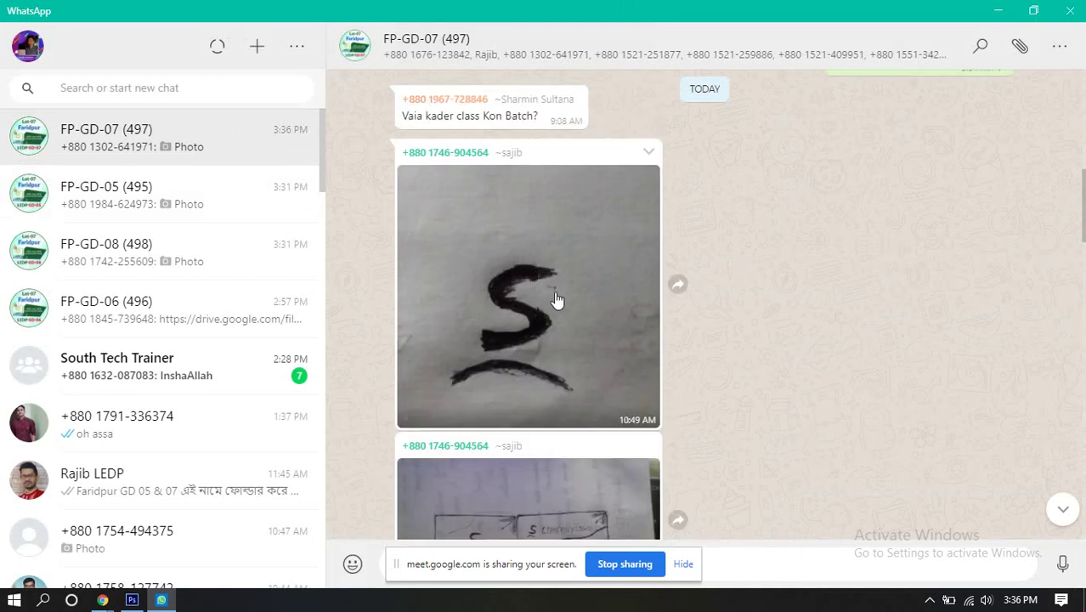
pyautogui.scroll(-10, 554, 299)
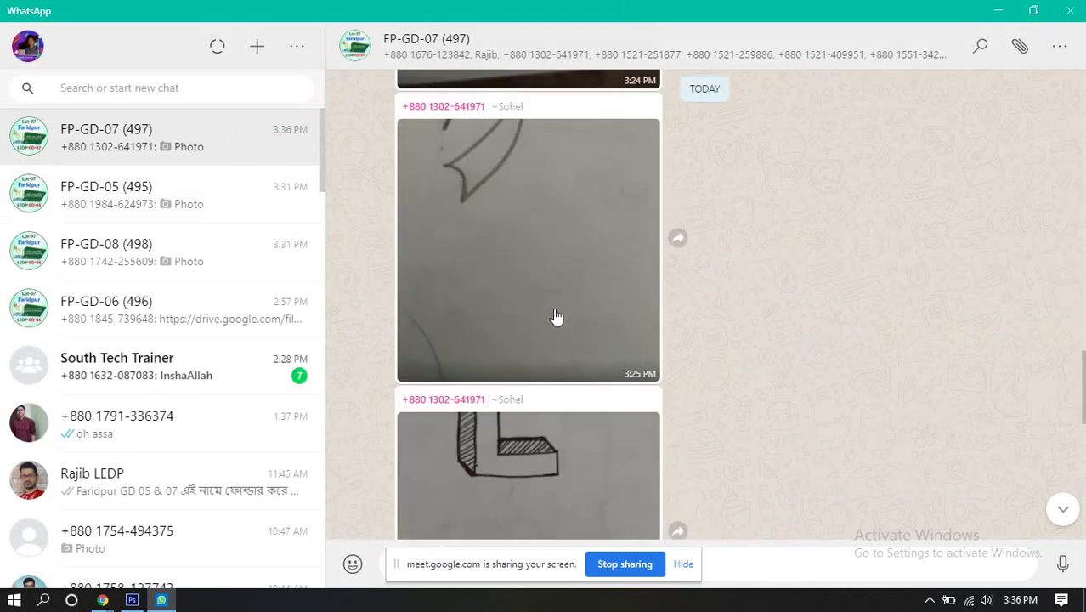
pyautogui.scroll(-3, 557, 306)
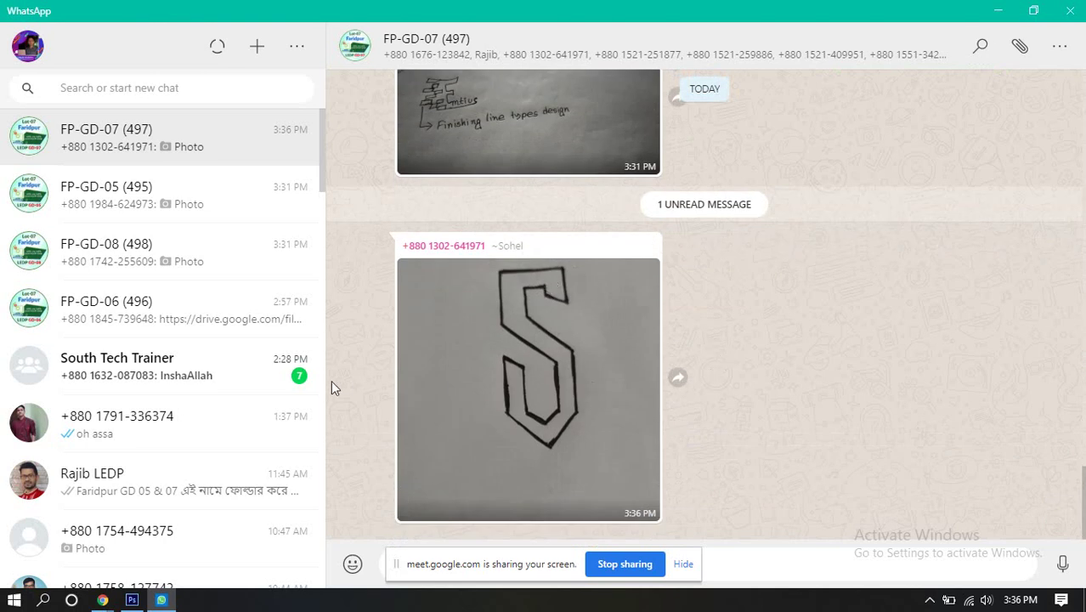
# Read the unread messages in the South Tech Trainer group and return to the FP-GD-07 chat.
pyautogui.click(188, 385)
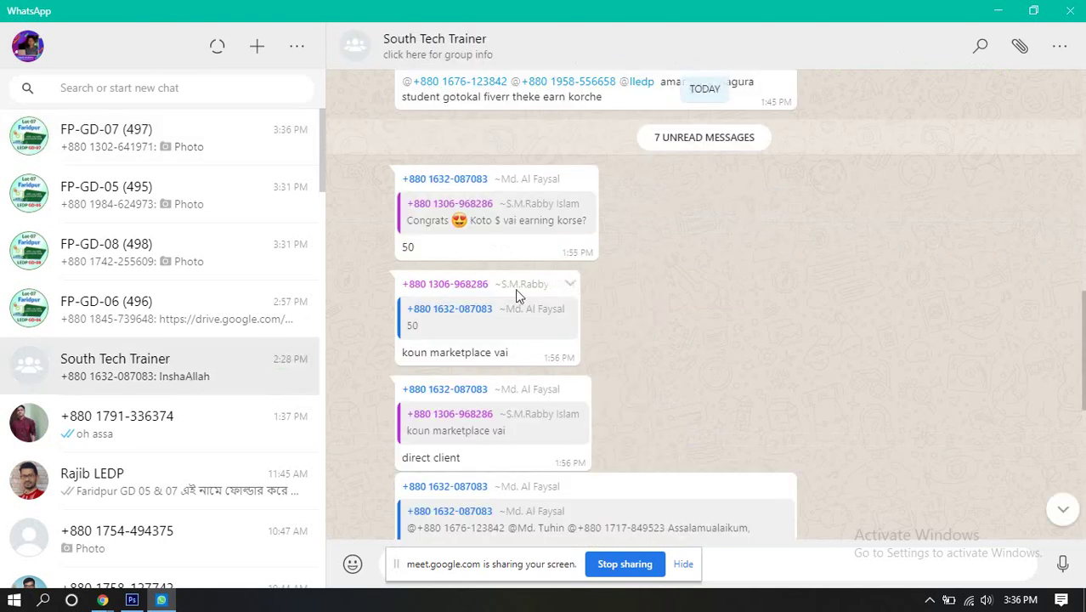
pyautogui.scroll(-5, 680, 289)
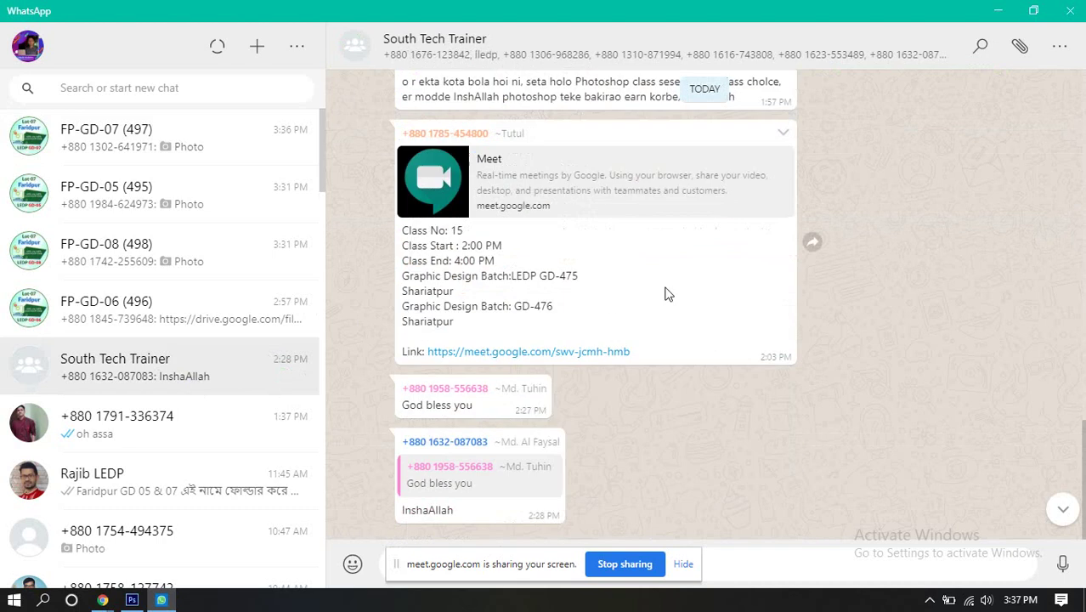
pyautogui.click(130, 127)
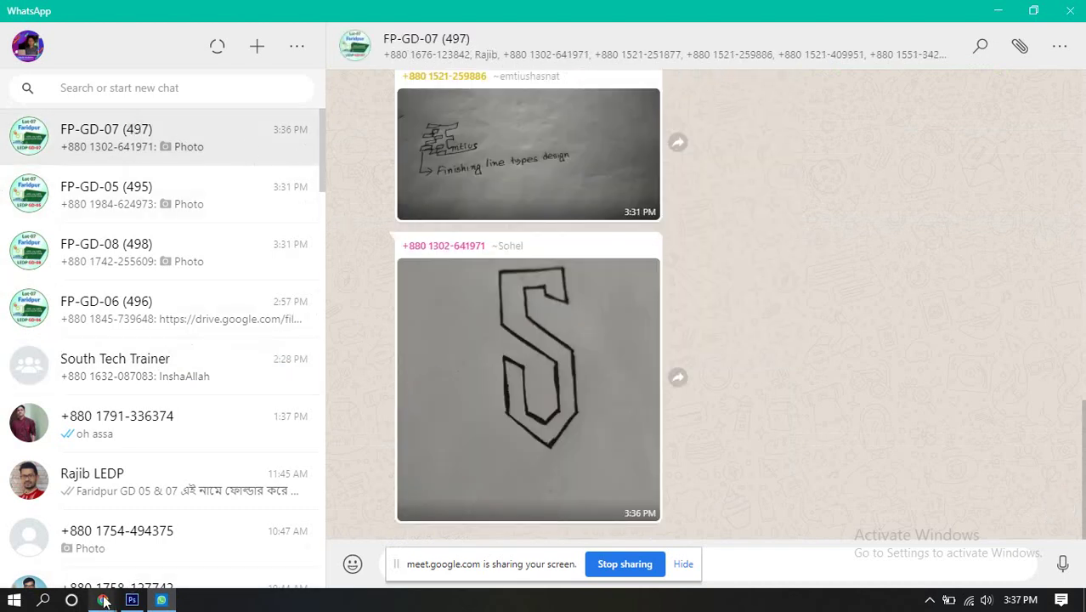
# Check the Google Meet call in Chrome, then switch back to the latest sketches in the FP-GD-07 WhatsApp chat.
pyautogui.moveTo(103, 600)
pyautogui.click(125, 503)
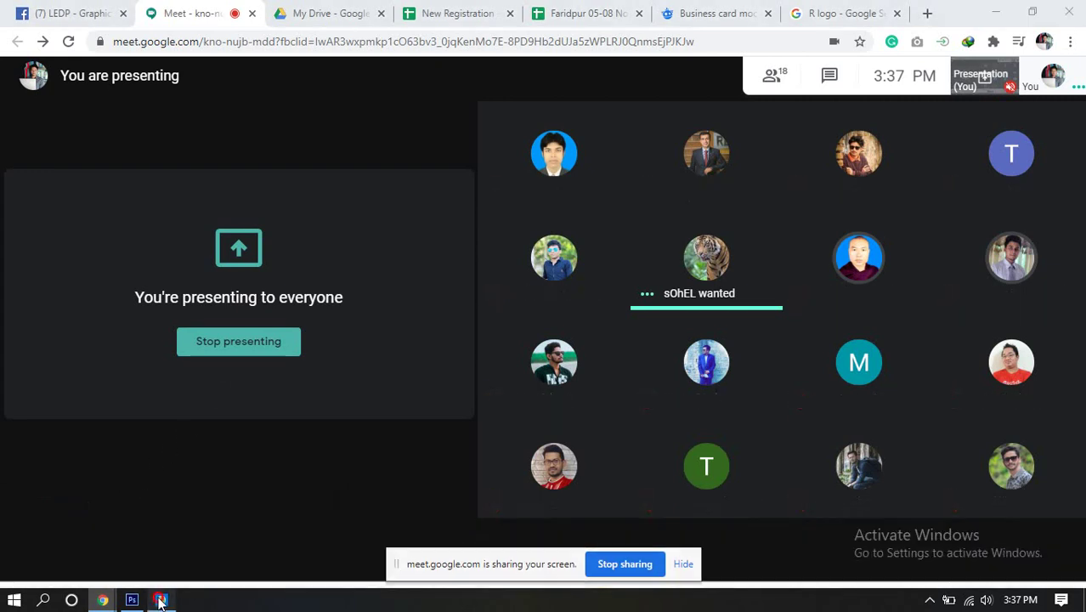
pyautogui.click(160, 600)
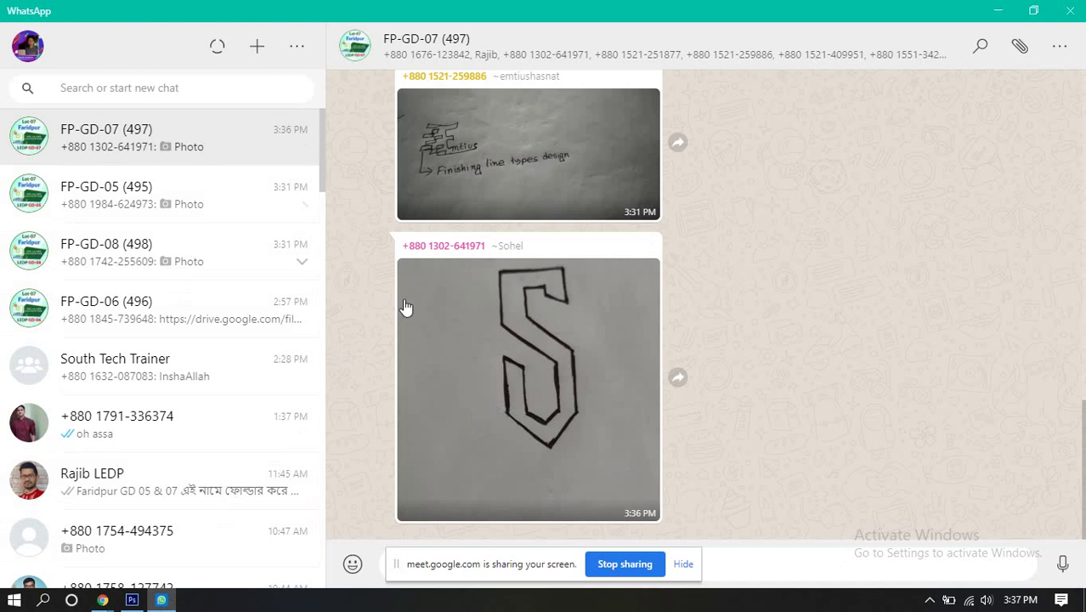
pyautogui.scroll(2, 503, 331)
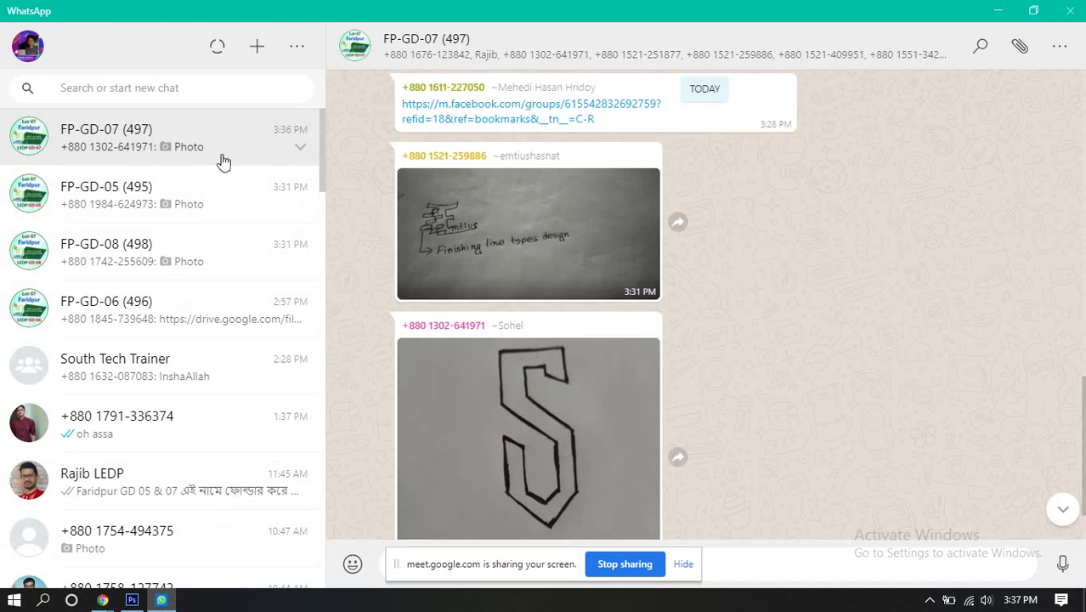
# Read the FP-GD-06 group's recent messages and review the R and N logo sketches in the FP-GD-08 group.
pyautogui.click(229, 315)
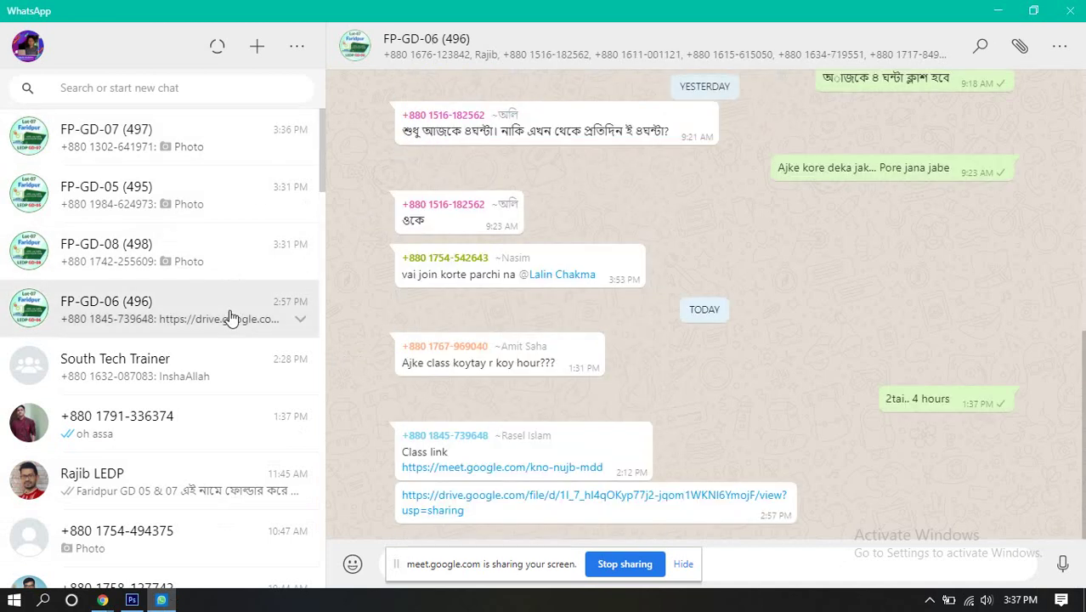
pyautogui.scroll(3, 551, 402)
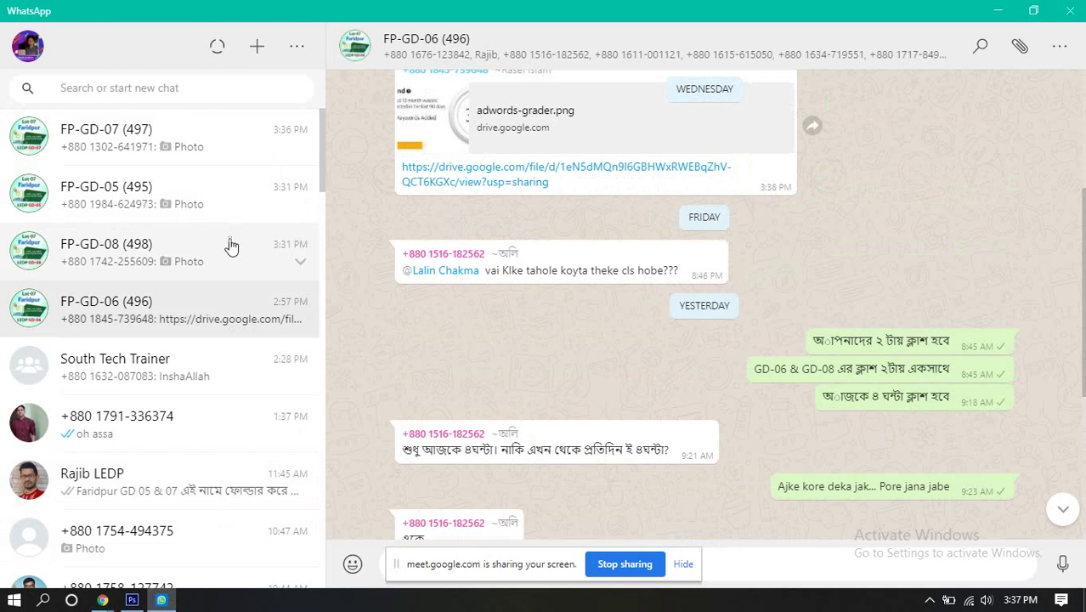
pyautogui.click(193, 254)
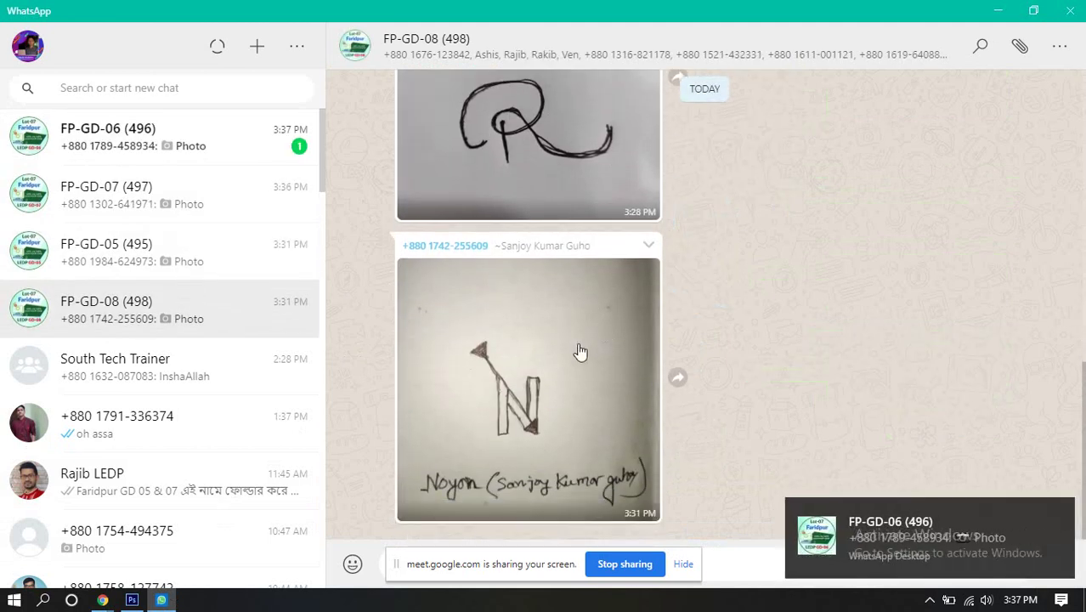
pyautogui.scroll(2, 578, 352)
pyautogui.scroll(-2, 552, 244)
# View the new hat-and-face logo sketch from the FP-GD-06 group at full size and return to the chat.
pyautogui.click(264, 148)
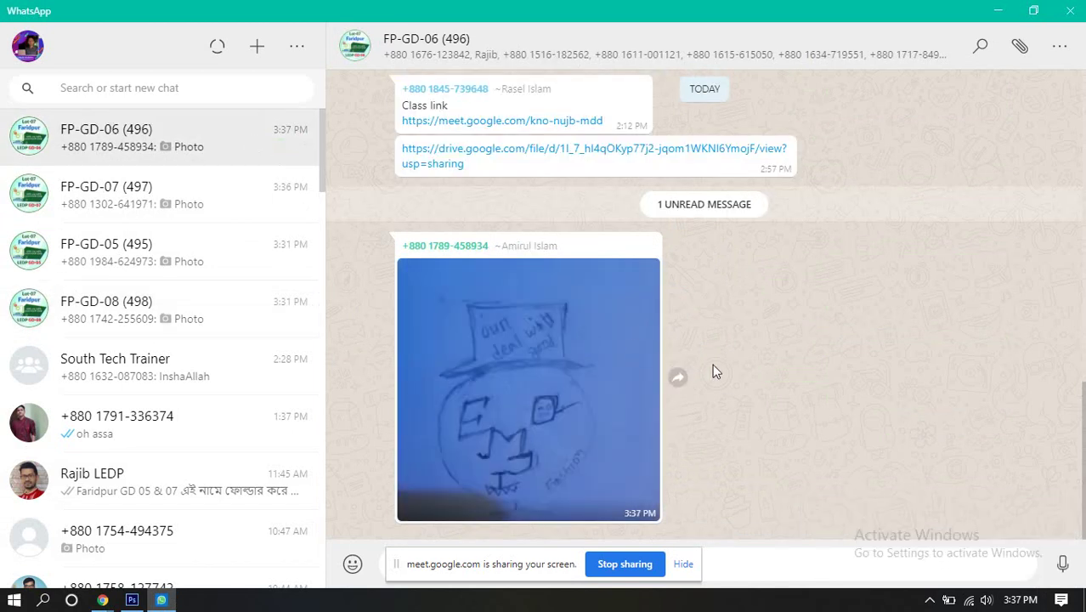
pyautogui.click(489, 401)
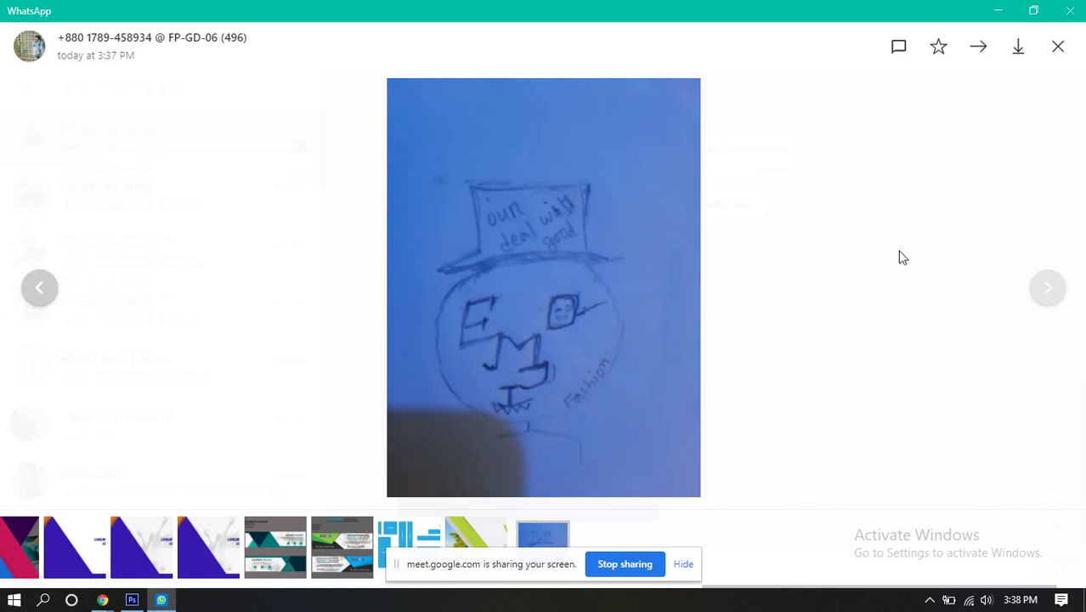
pyautogui.click(1058, 47)
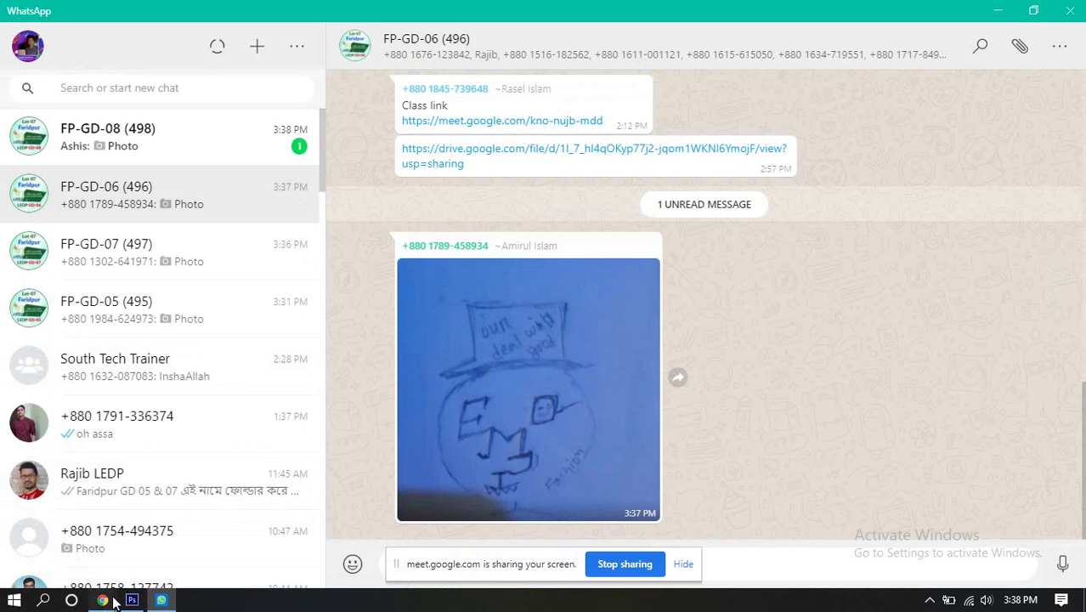
# Switch to Chrome, bring up the Faridpur 05-08 attendance spreadsheet, and close the New Registration spreadsheet.
pyautogui.moveTo(102, 600)
pyautogui.click(104, 558)
pyautogui.click(591, 13)
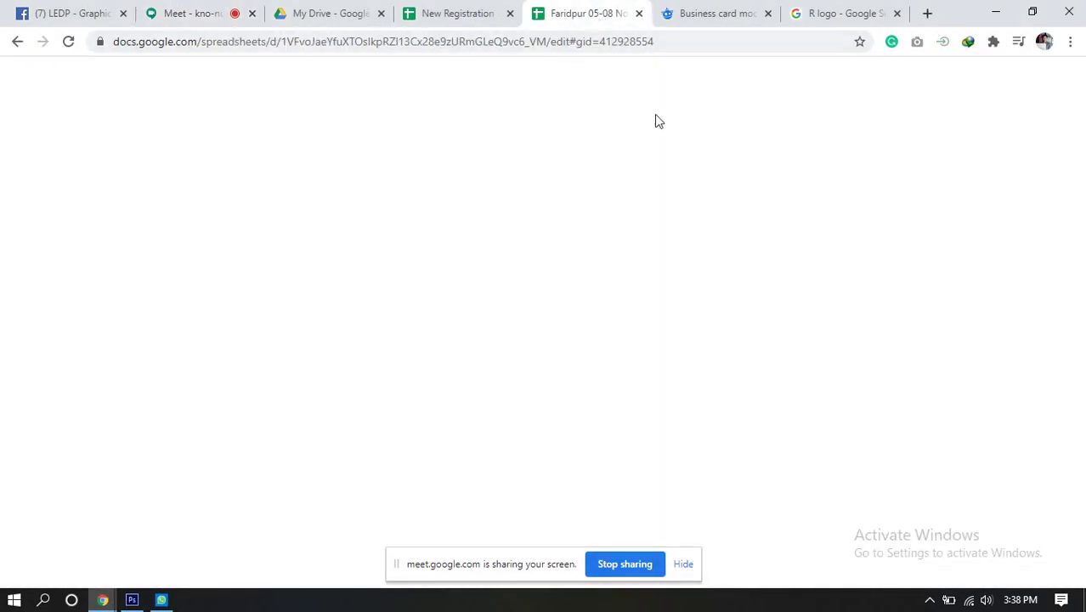
pyautogui.click(510, 14)
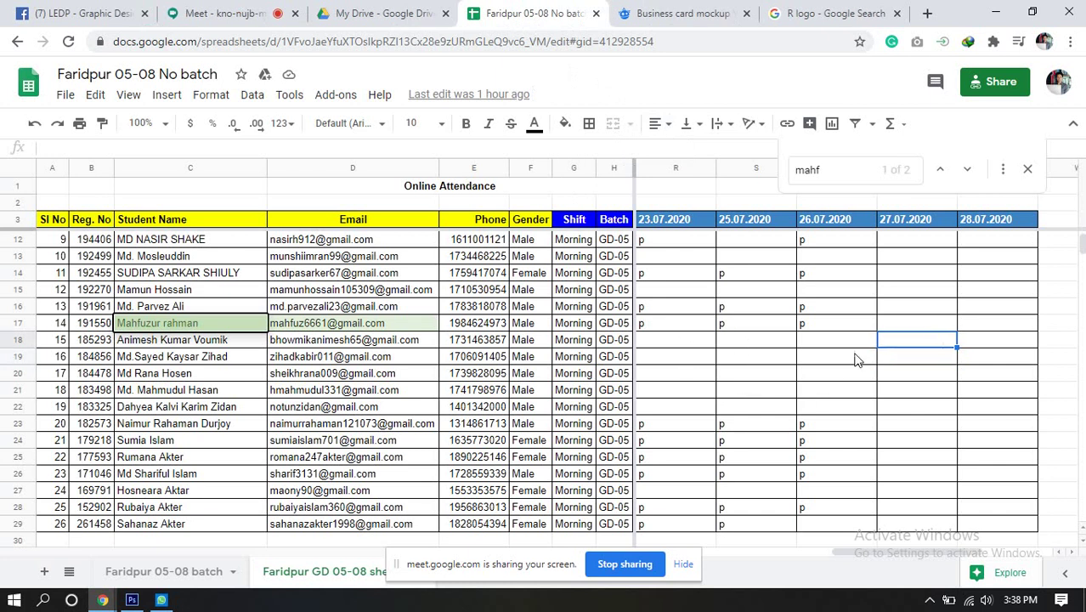
# Mark the GD-06 student in row 56 of the attendance sheet with "p" for 26.07.2020.
pyautogui.scroll(-4, 857, 358)
pyautogui.scroll(-8, 856, 358)
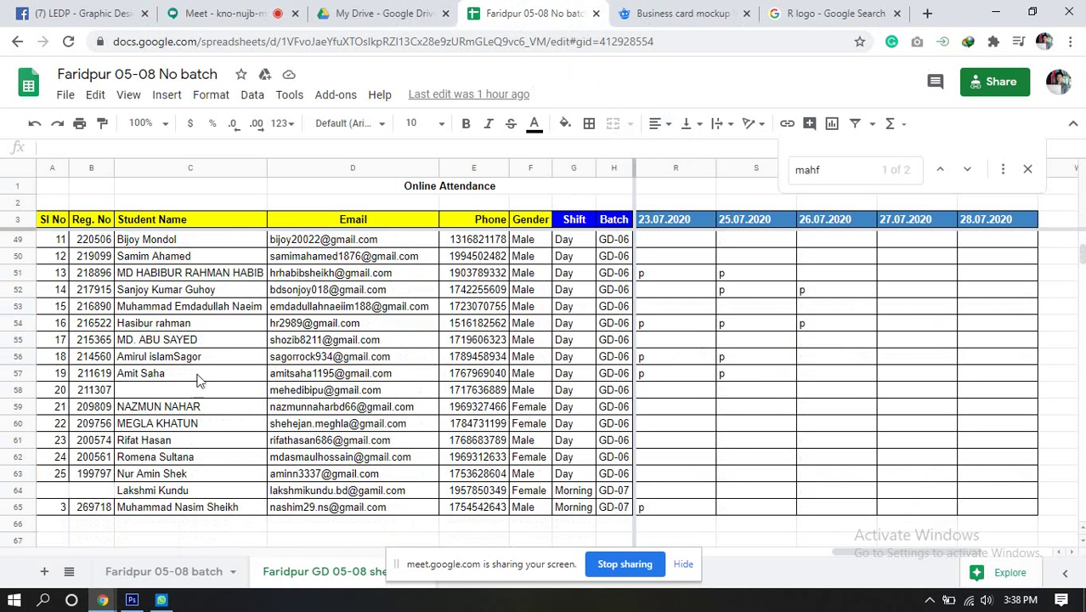
pyautogui.click(24, 357)
pyautogui.click(829, 363)
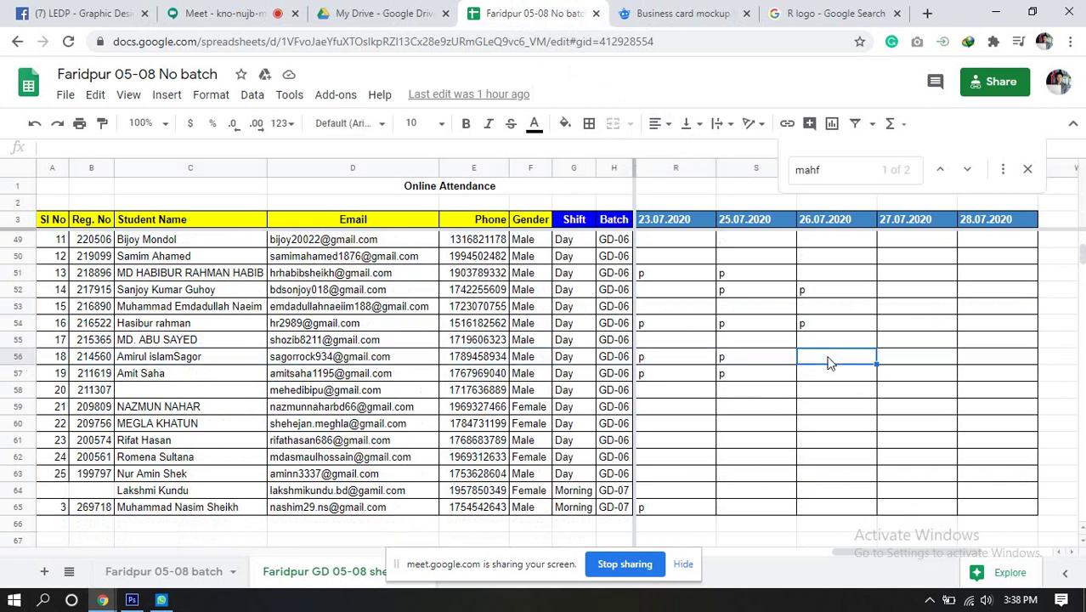
pyautogui.write('p')
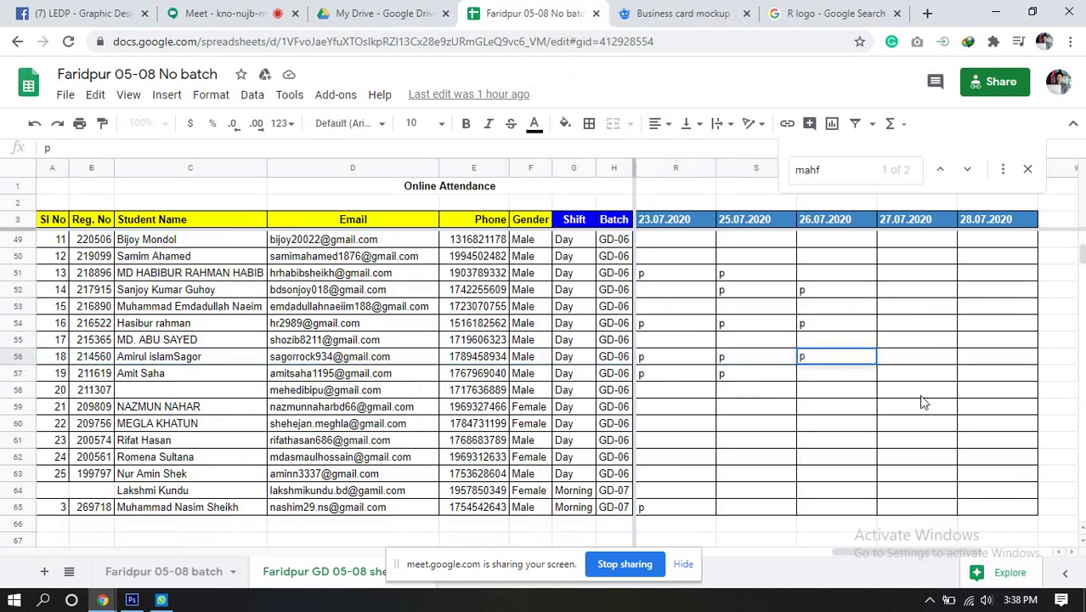
pyautogui.click(922, 395)
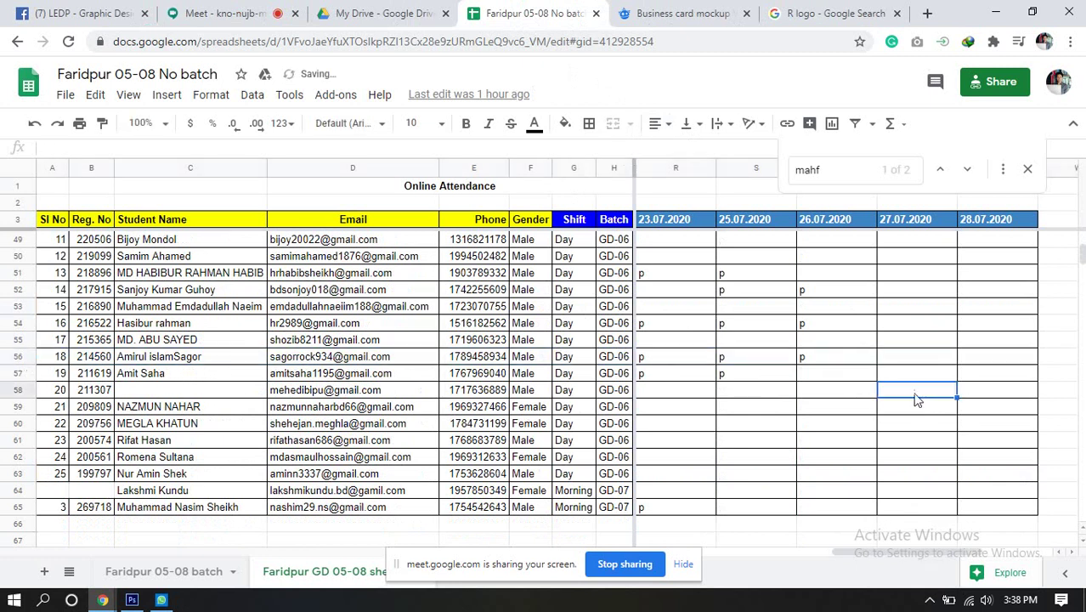
# Go to the next match of the existing student-name search and check that student's attendance row.
pyautogui.click(817, 170)
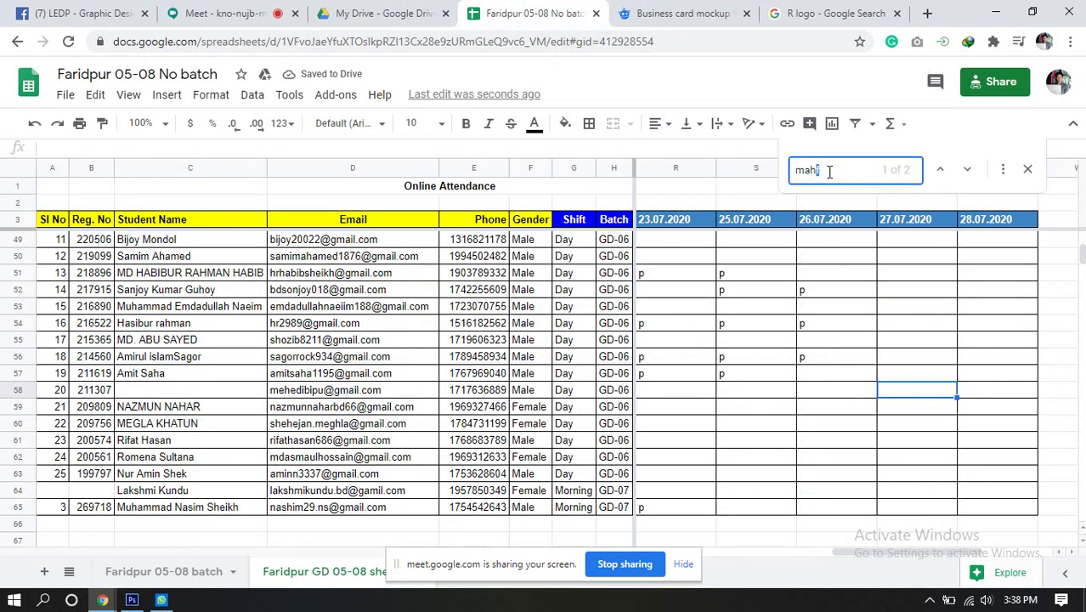
pyautogui.press('Return')
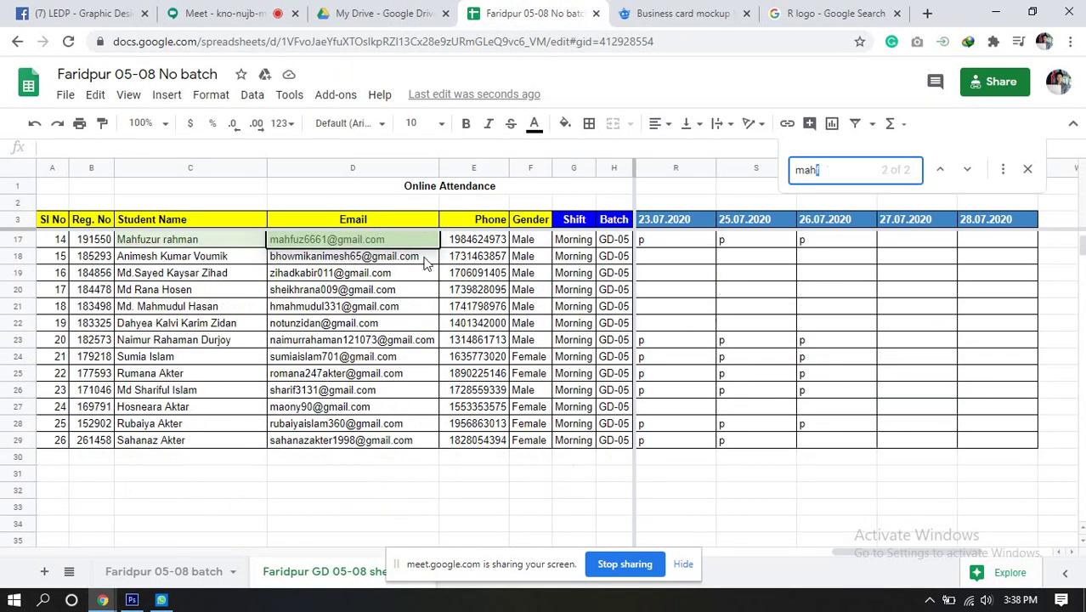
pyautogui.click(882, 293)
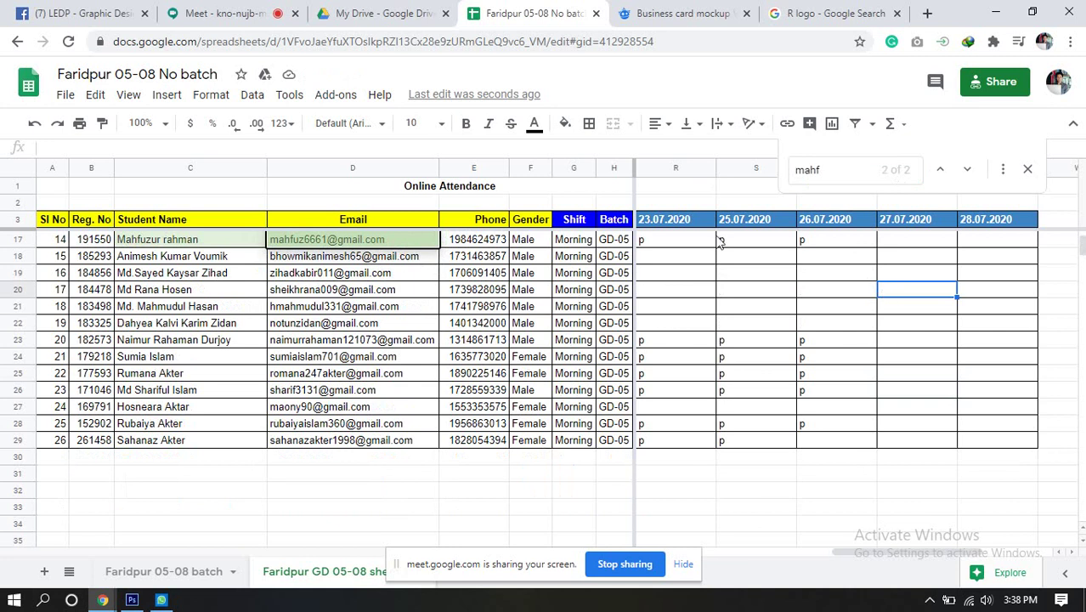
# Switch to WhatsApp and examine the new black A sketch in FP-GD-08 at full size and zoomed in, along with the N sketch.
pyautogui.click(136, 600)
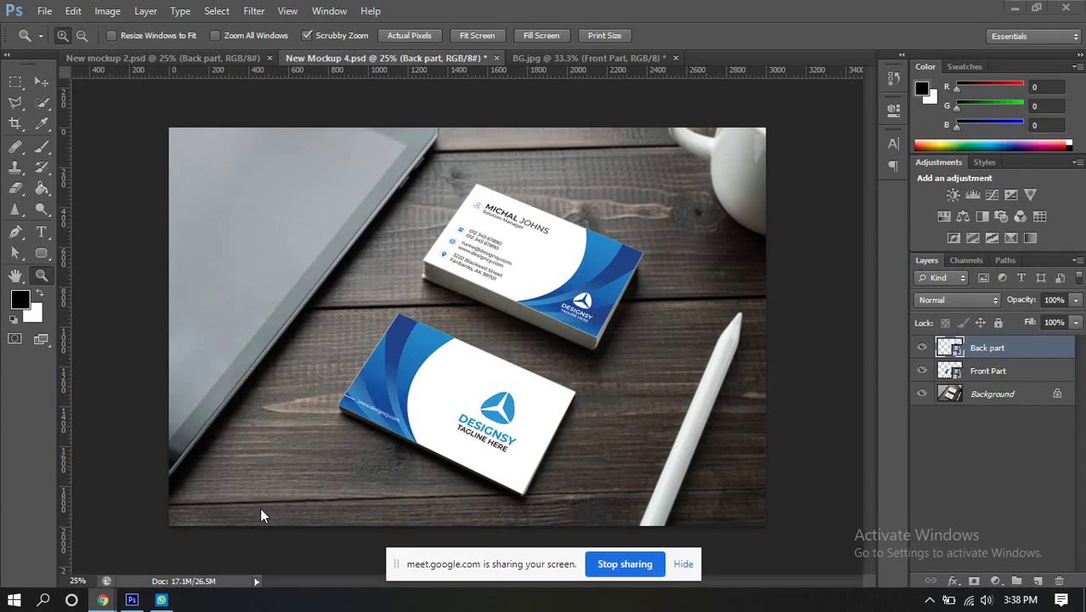
pyautogui.click(162, 600)
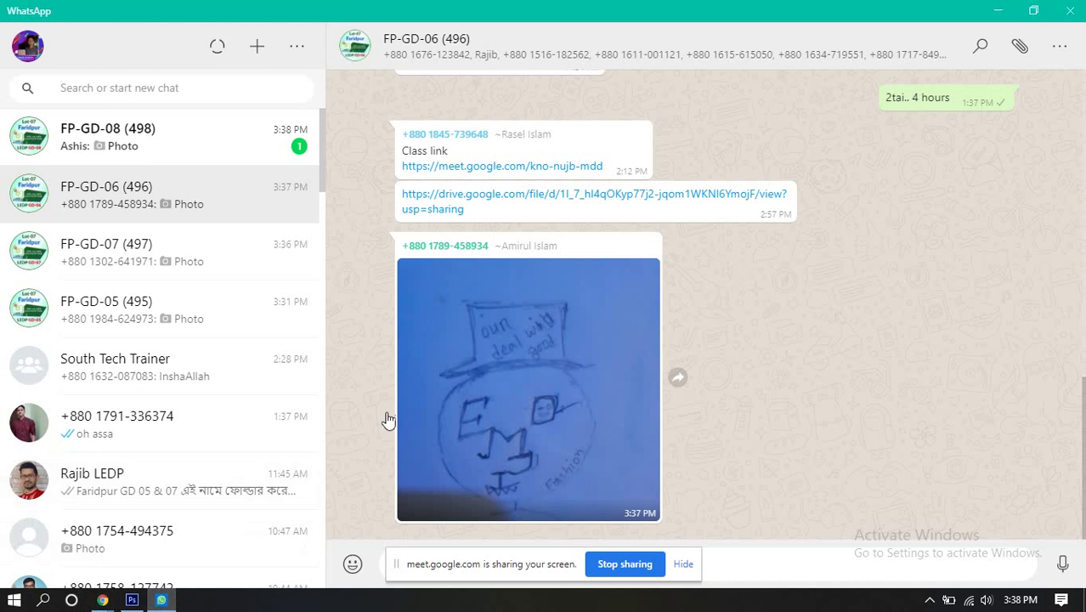
pyautogui.click(193, 151)
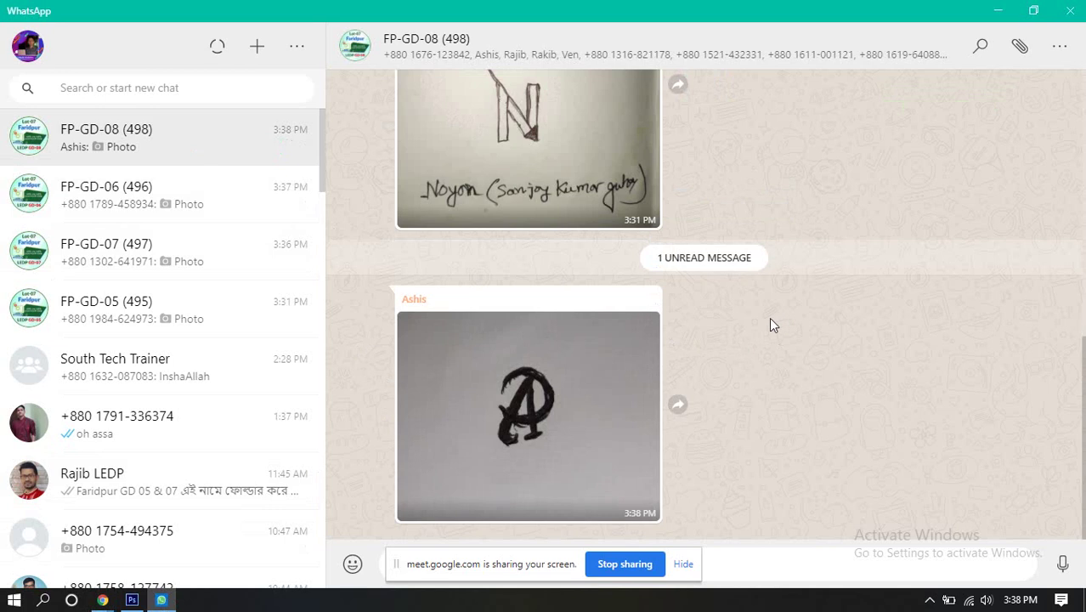
pyautogui.click(560, 388)
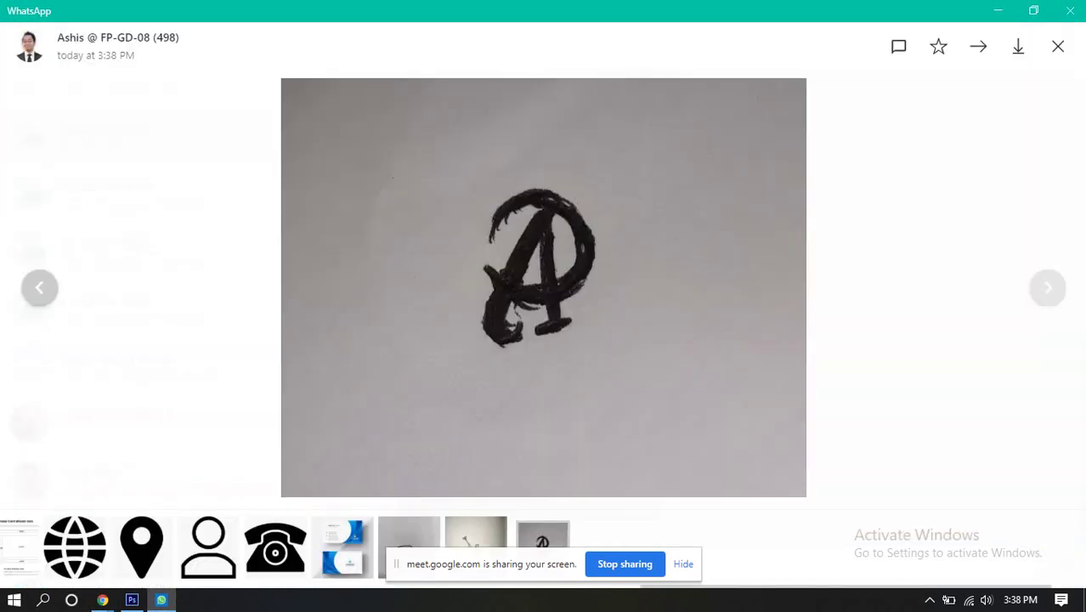
pyautogui.click(536, 283)
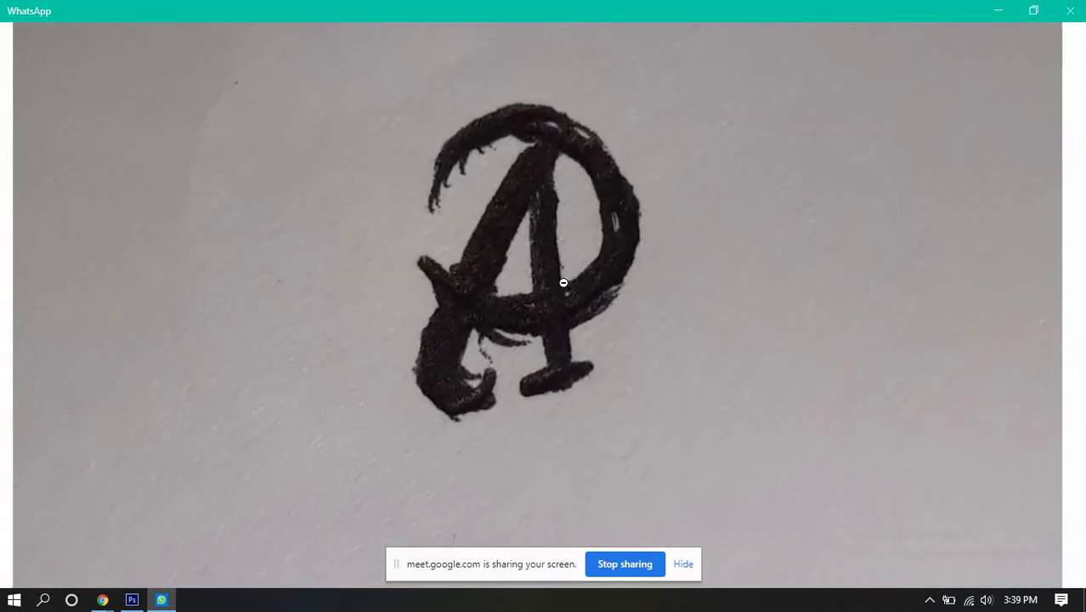
pyautogui.click(564, 282)
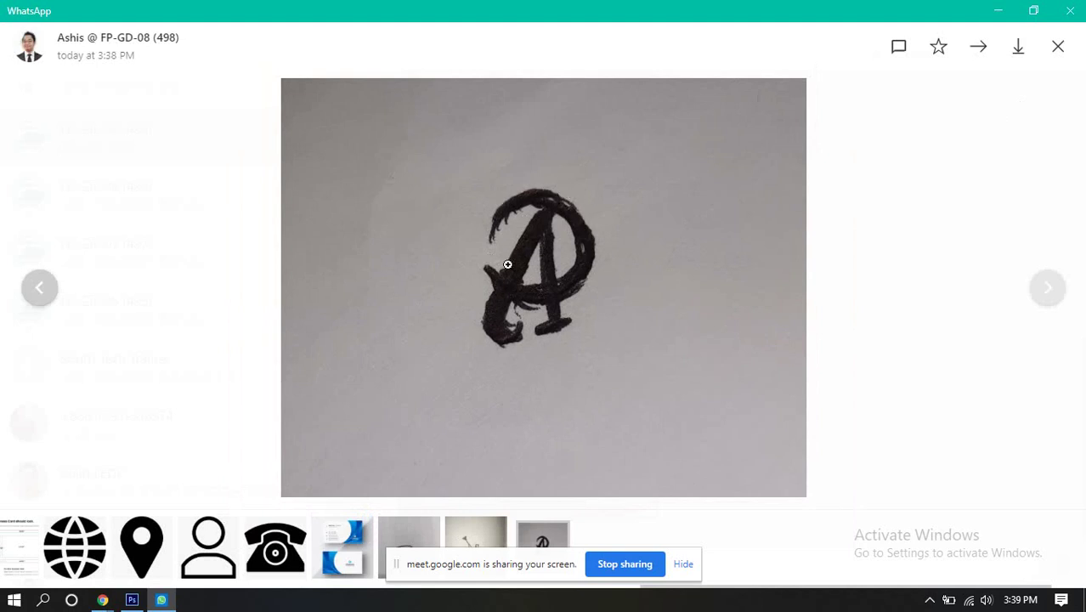
pyautogui.click(1057, 48)
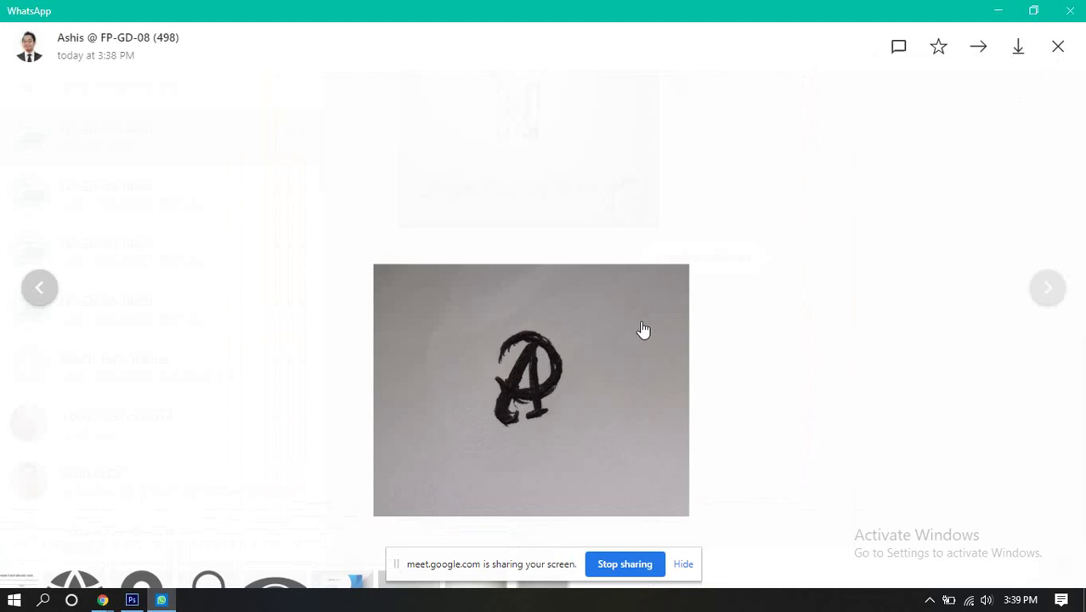
pyautogui.scroll(3, 569, 368)
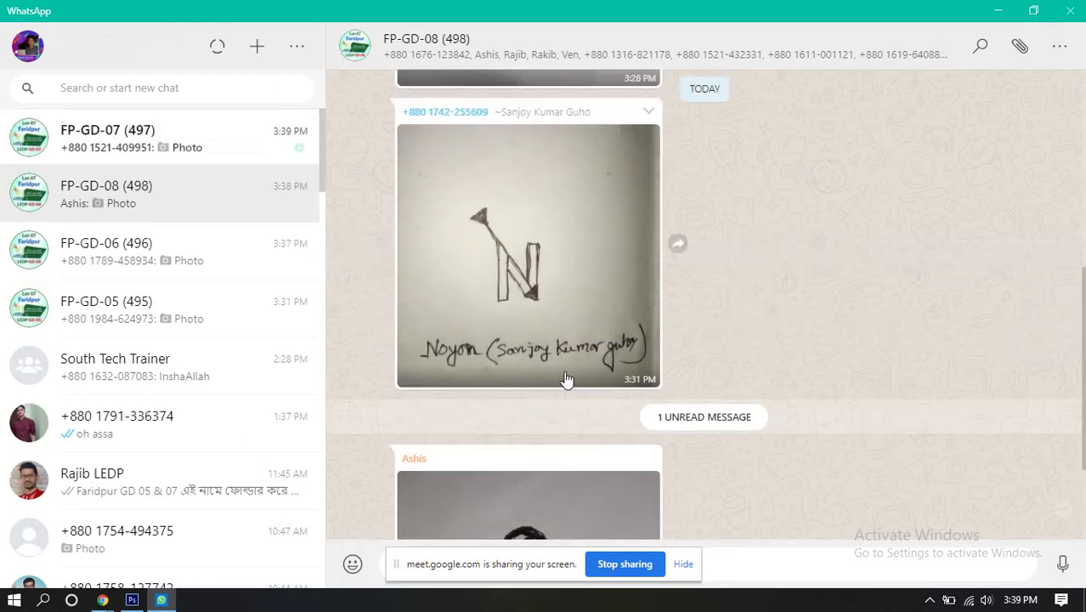
# View the newest pencil sketch photo from the FP-GD-07 group at full size.
pyautogui.click(192, 164)
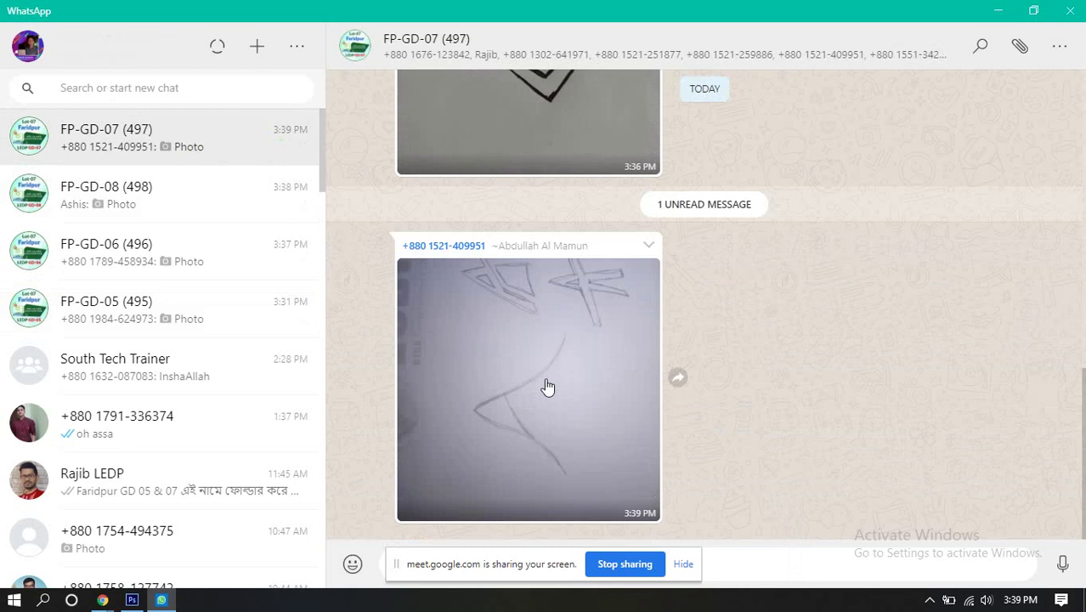
pyautogui.click(547, 385)
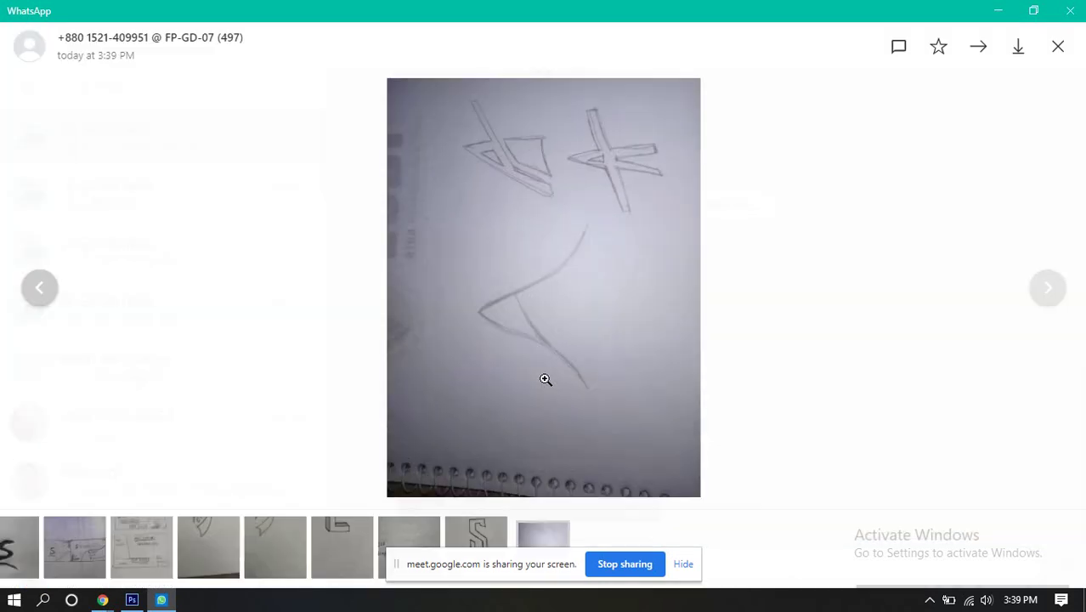